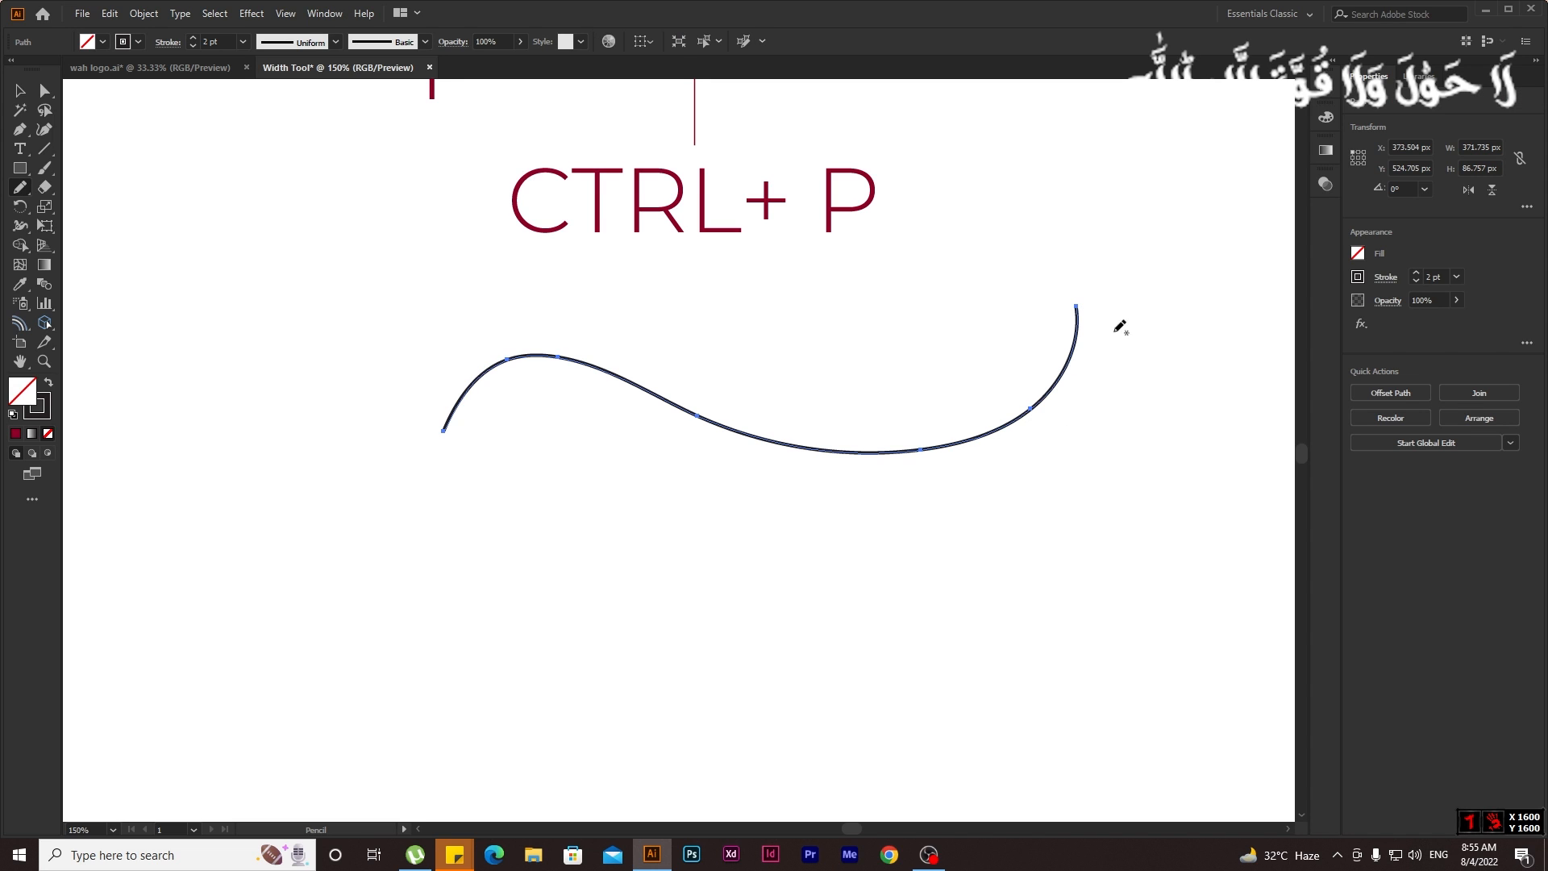
Delete the wavy path and draw a closed, flowing curl shape about 322 px wide and 126 px high with the Pencil tool.
{"action": "key", "text": "Delete"}
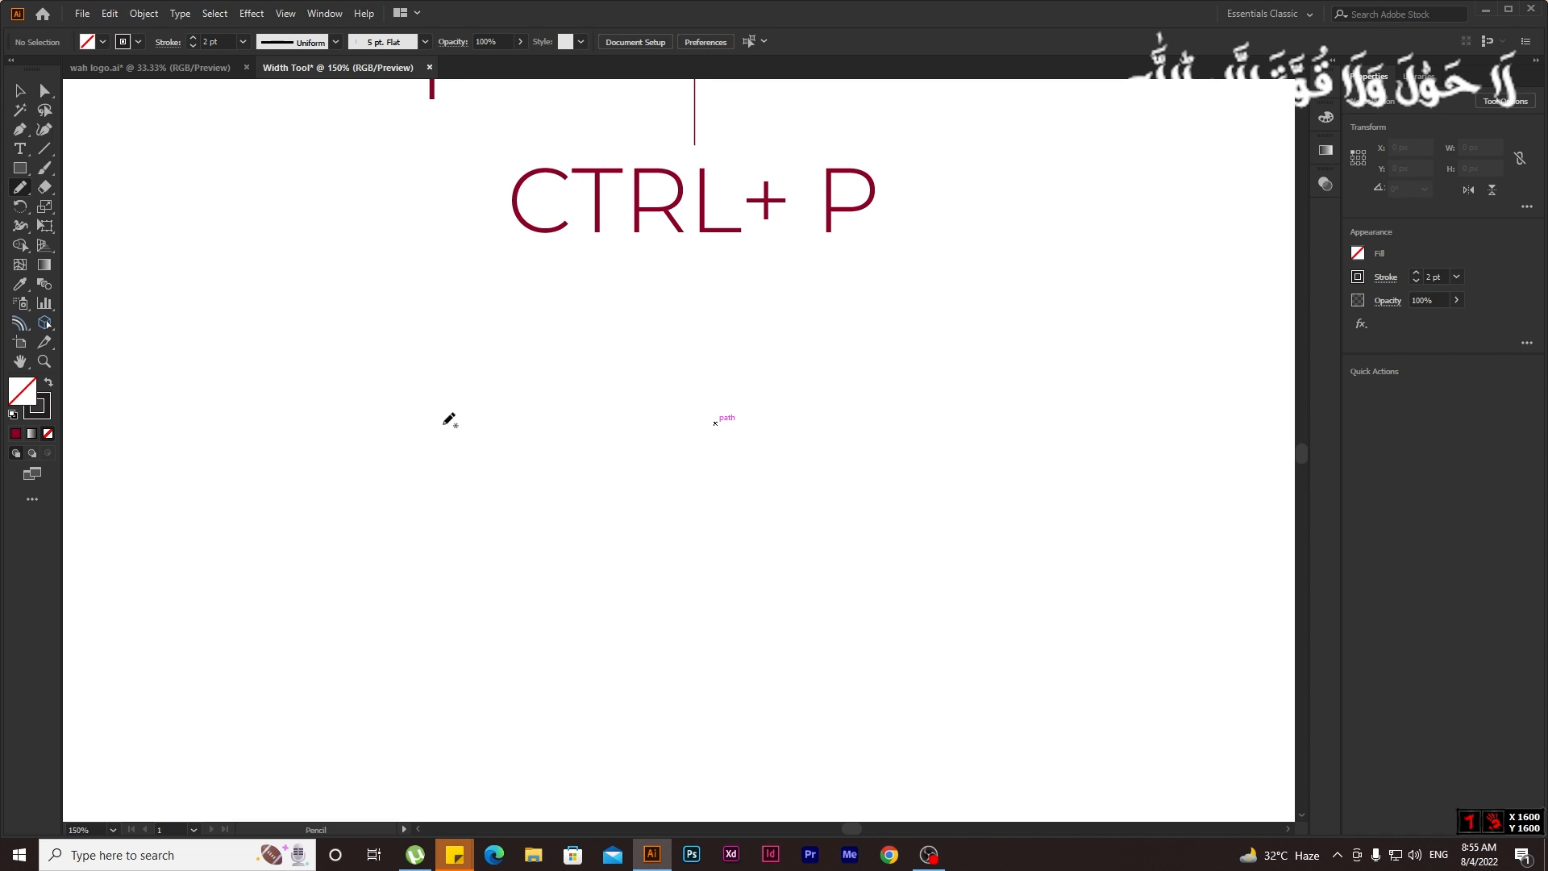
{"action": "mouse_move", "coordinate": [440, 427]}
{"action": "left_mouse_down"}
{"action": "mouse_move", "coordinate": [478, 363]}
{"action": "mouse_move", "coordinate": [622, 356]}
{"action": "mouse_move", "coordinate": [770, 429]}
{"action": "mouse_move", "coordinate": [981, 450]}
{"action": "mouse_move", "coordinate": [1094, 329]}
{"action": "mouse_move", "coordinate": [1044, 253]}
{"action": "mouse_move", "coordinate": [961, 278]}
{"action": "mouse_move", "coordinate": [829, 397]}
{"action": "mouse_move", "coordinate": [574, 305]}
{"action": "mouse_move", "coordinate": [440, 320]}
{"action": "mouse_move", "coordinate": [352, 406]}
{"action": "mouse_move", "coordinate": [362, 500]}
{"action": "mouse_move", "coordinate": [465, 610]}
{"action": "mouse_move", "coordinate": [492, 671]}
{"action": "mouse_move", "coordinate": [501, 616]}
{"action": "mouse_move", "coordinate": [484, 536]}
{"action": "mouse_move", "coordinate": [424, 463]}
{"action": "mouse_move", "coordinate": [406, 398]}
{"action": "mouse_move", "coordinate": [434, 338]}
{"action": "mouse_move", "coordinate": [443, 430]}
{"action": "left_mouse_up"}
{"action": "key", "text": "ctrl+z"}
{"action": "mouse_move", "coordinate": [442, 349]}
{"action": "left_mouse_down"}
{"action": "mouse_move", "coordinate": [737, 384]}
{"action": "mouse_move", "coordinate": [858, 329]}
{"action": "mouse_move", "coordinate": [834, 376]}
{"action": "mouse_move", "coordinate": [672, 489]}
{"action": "mouse_move", "coordinate": [836, 432]}
{"action": "mouse_move", "coordinate": [814, 458]}
{"action": "mouse_move", "coordinate": [756, 506]}
{"action": "mouse_move", "coordinate": [658, 523]}
{"action": "mouse_move", "coordinate": [615, 471]}
{"action": "mouse_move", "coordinate": [612, 422]}
{"action": "mouse_move", "coordinate": [632, 431]}
{"action": "mouse_move", "coordinate": [654, 413]}
{"action": "mouse_move", "coordinate": [650, 379]}
{"action": "mouse_move", "coordinate": [605, 385]}
{"action": "mouse_move", "coordinate": [500, 455]}
{"action": "mouse_move", "coordinate": [365, 465]}
{"action": "mouse_move", "coordinate": [311, 380]}
{"action": "mouse_move", "coordinate": [325, 311]}
{"action": "mouse_move", "coordinate": [319, 354]}
{"action": "mouse_move", "coordinate": [341, 394]}
{"action": "mouse_move", "coordinate": [372, 404]}
{"action": "mouse_move", "coordinate": [437, 365]}
{"action": "left_mouse_up"}
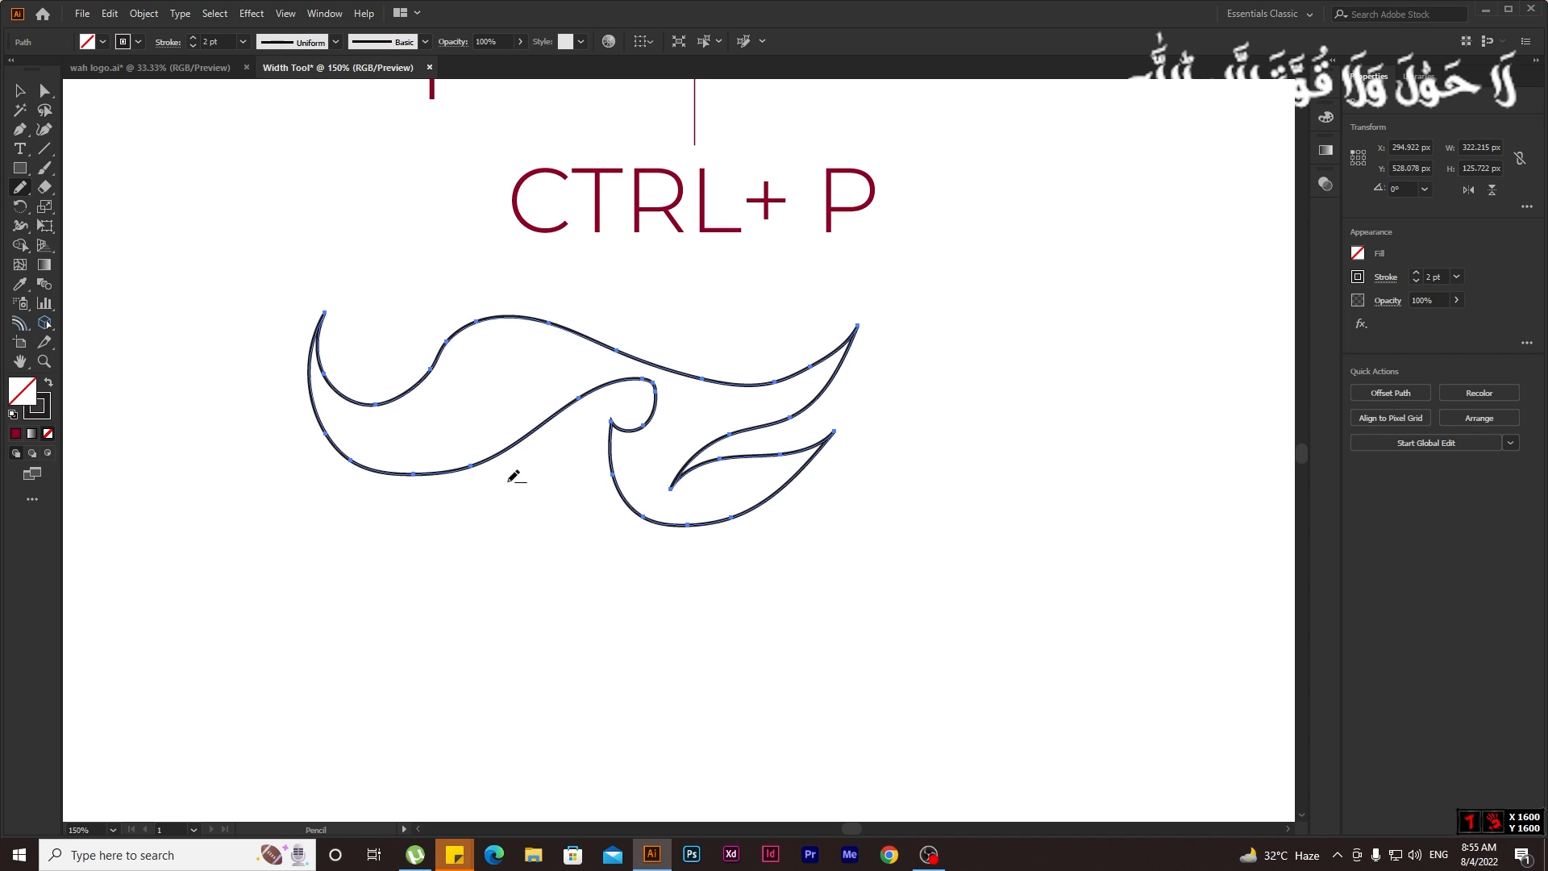
Swap the curl shape's fill and stroke back and forth, finishing with a black fill and no stroke, and deselect it.
{"action": "key", "text": "v"}
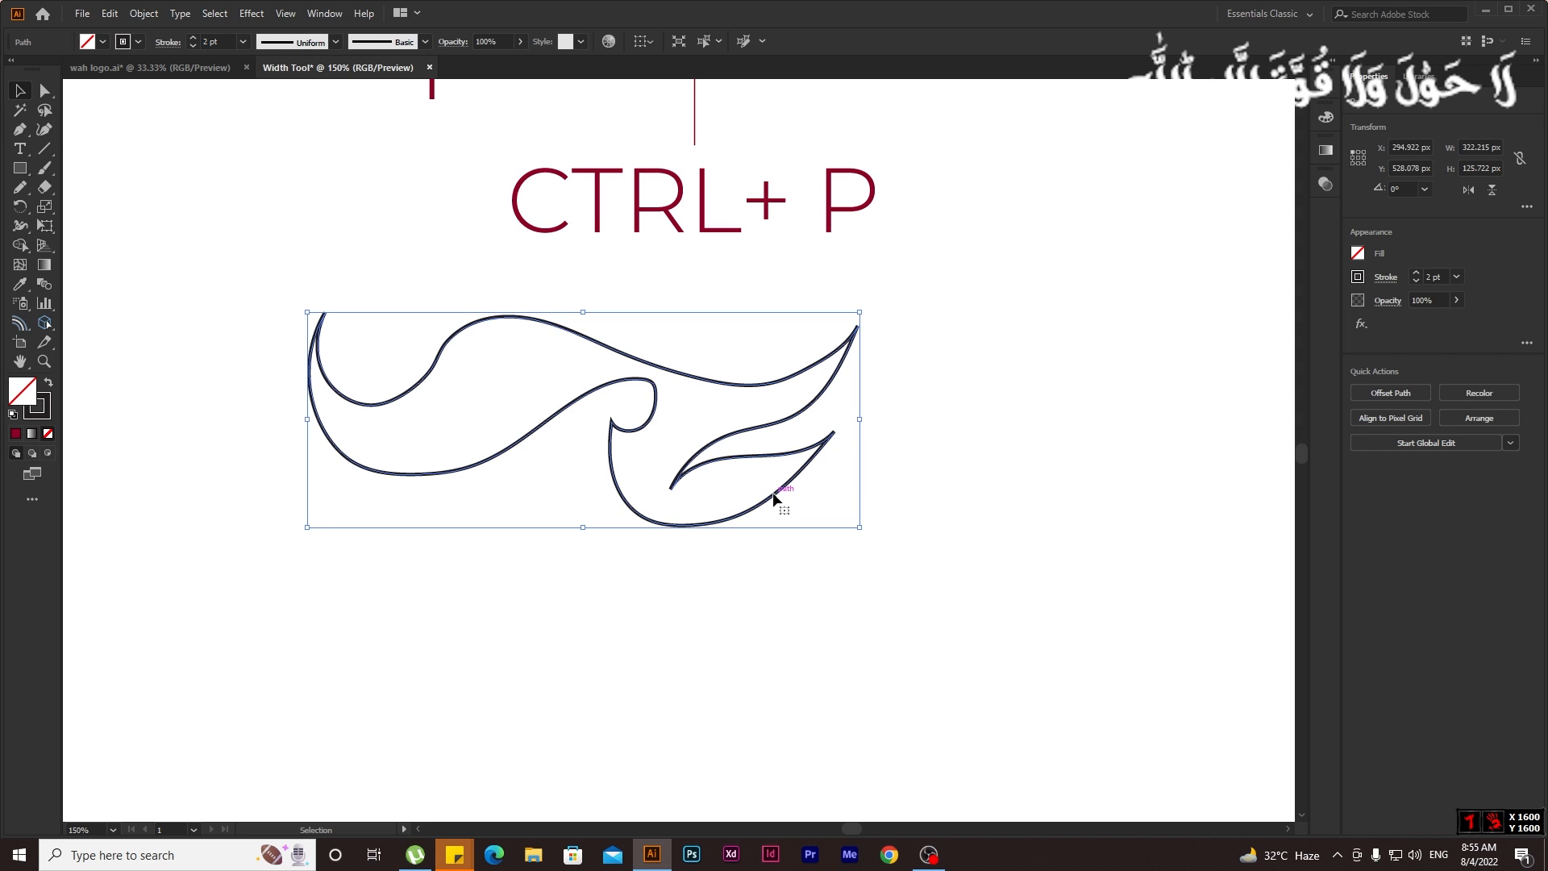
{"action": "key", "text": "shift"}
{"action": "key", "text": "shift+x"}
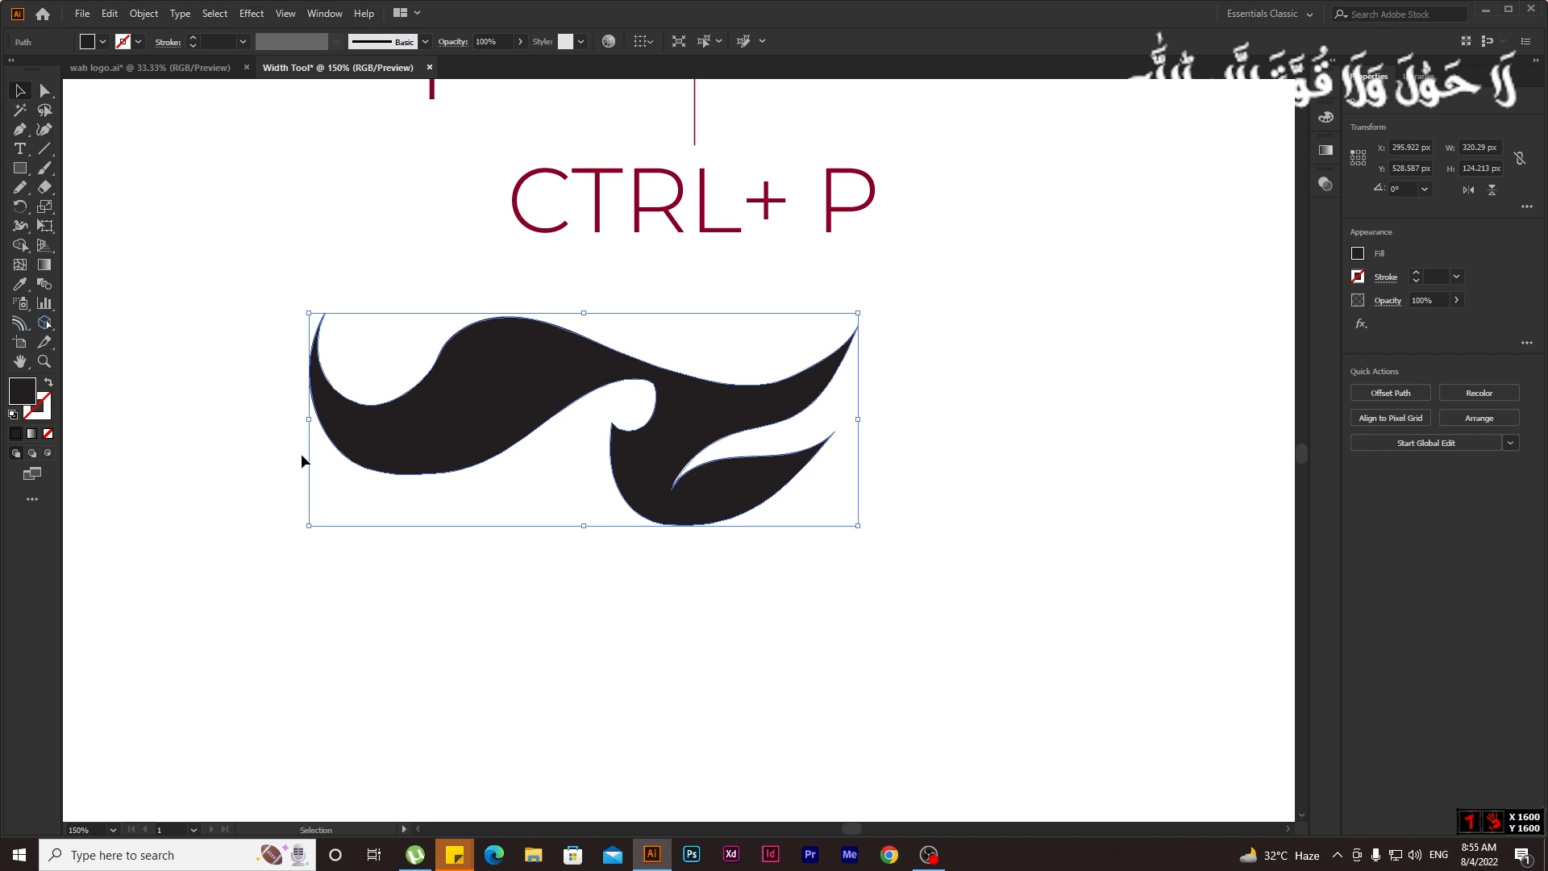
{"action": "key", "text": "shift+x"}
{"action": "key", "text": "shift+x"}
{"action": "key", "text": "shift+x"}
{"action": "key", "text": "shift+x"}
{"action": "key", "text": "shift+x"}
{"action": "key", "text": "shift+x"}
{"action": "key", "text": "shift+x"}
{"action": "key", "text": "shift+x"}
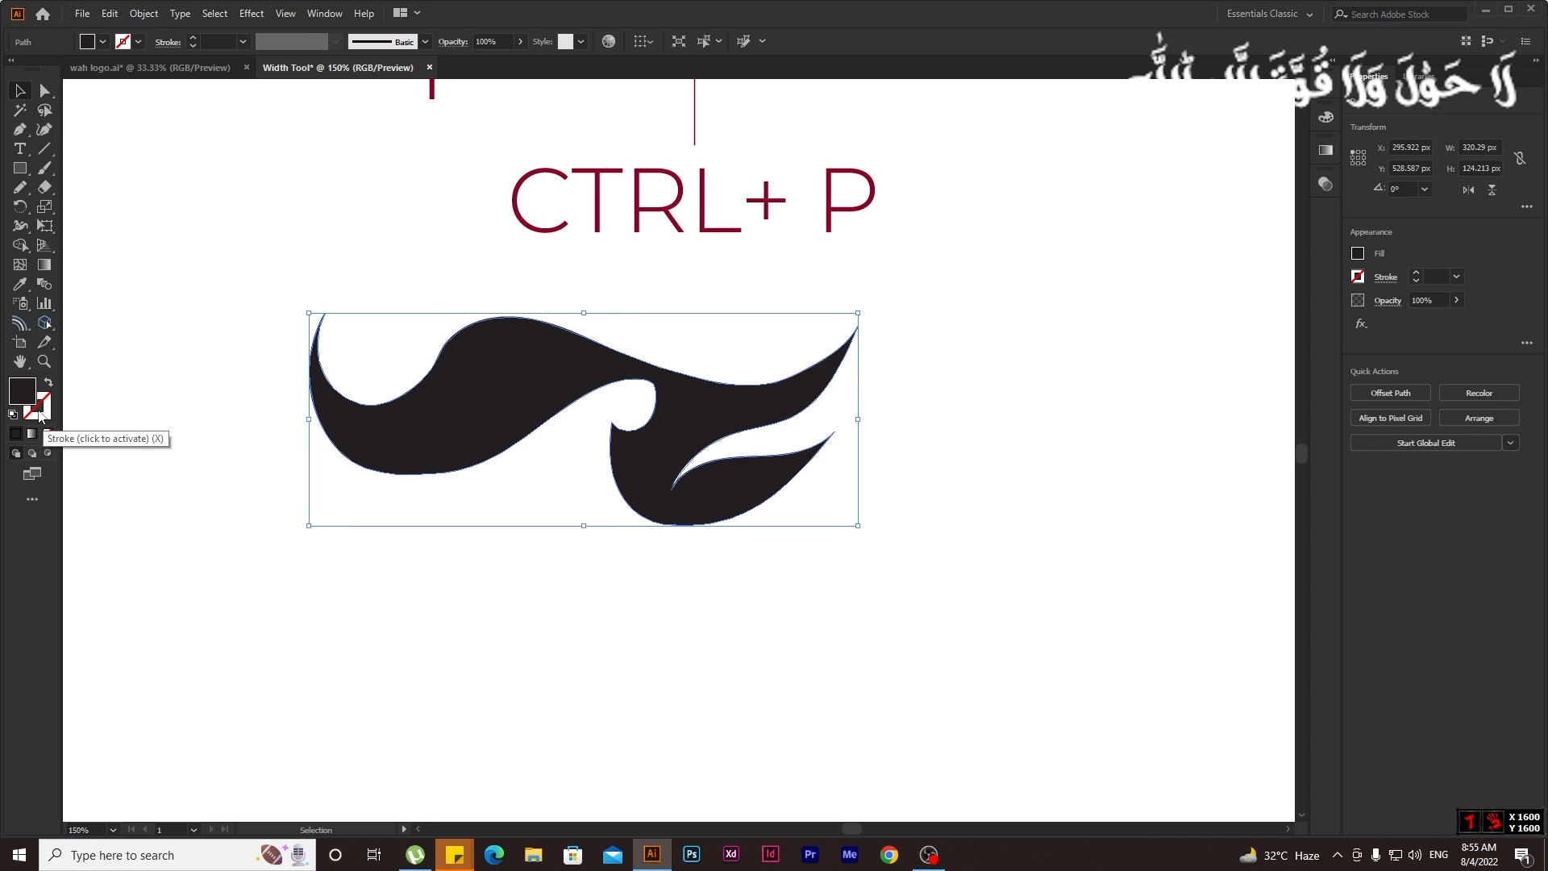
{"action": "key", "text": "shift+x"}
{"action": "key", "text": "shift+x"}
{"action": "key", "text": "shift+x"}
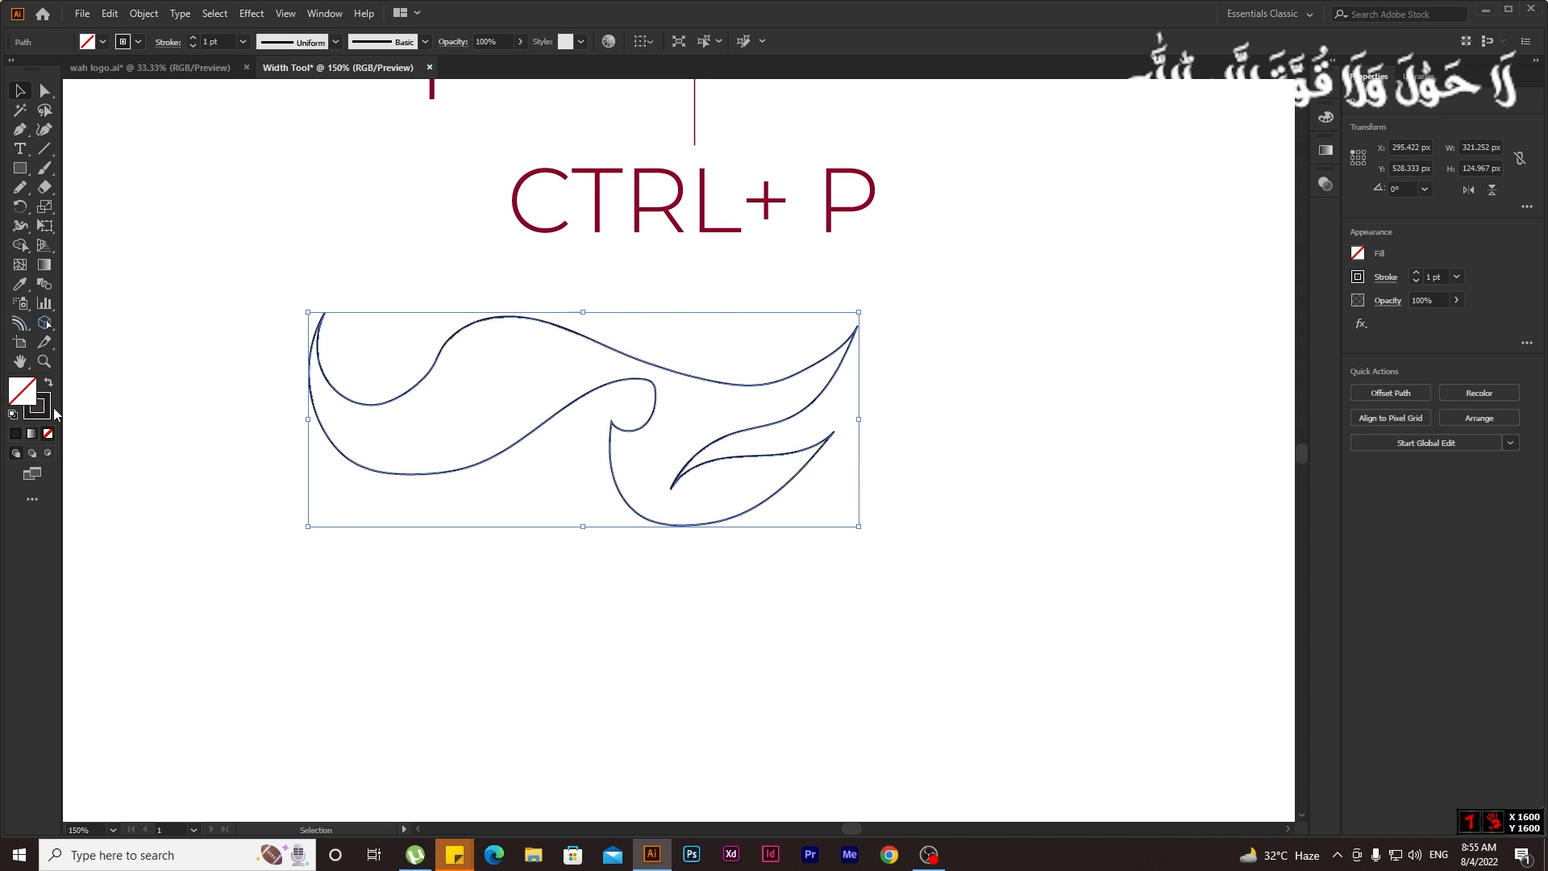
{"action": "key", "text": "shift+x"}
{"action": "key", "text": "shift+x"}
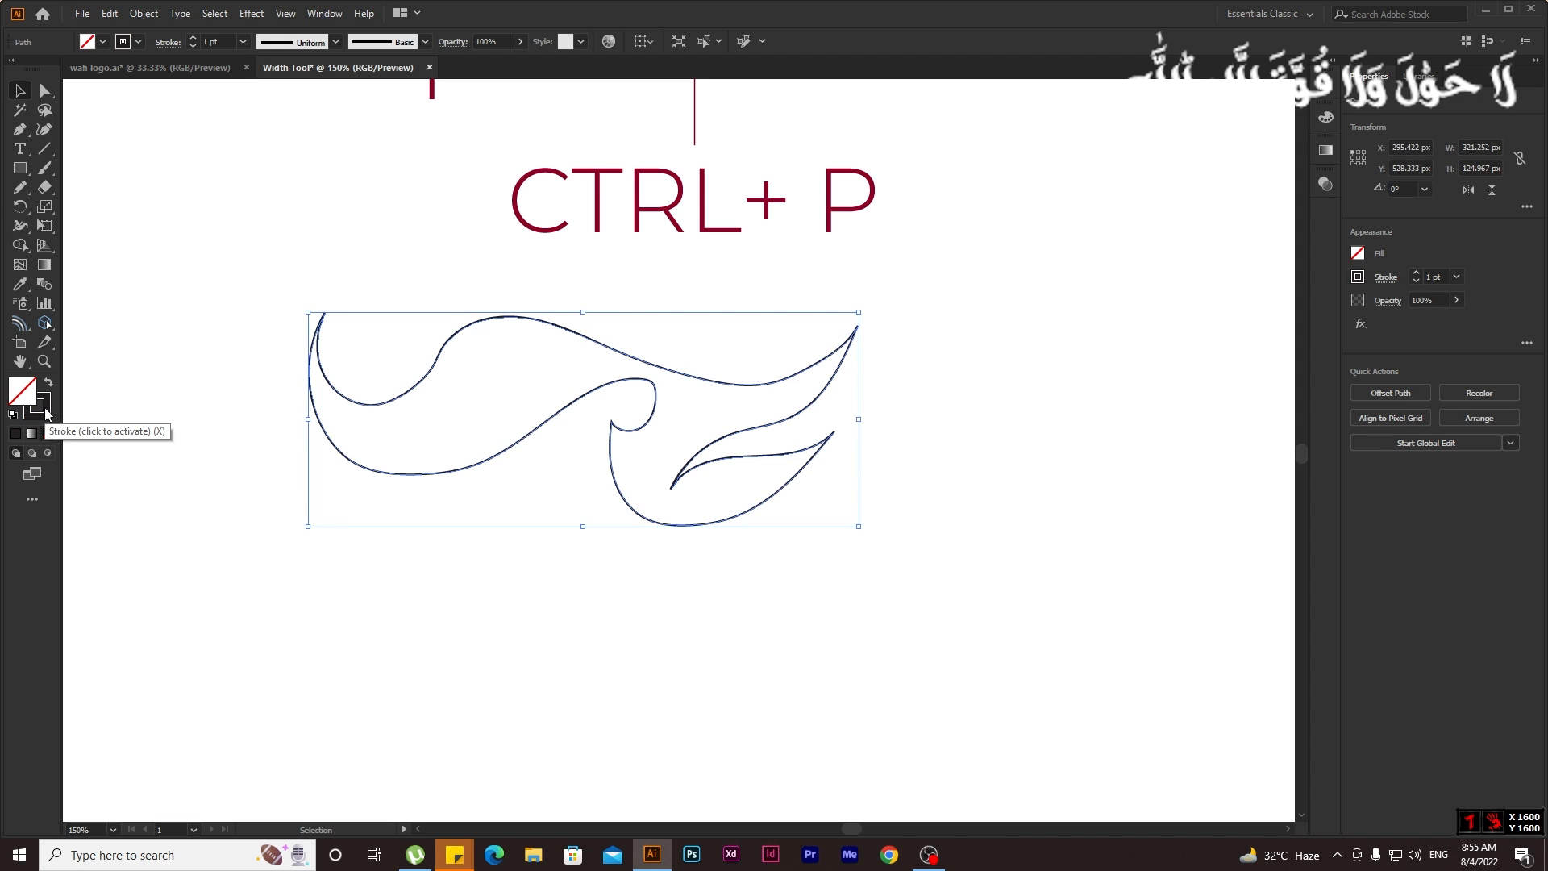
{"action": "key", "text": "shift+x"}
{"action": "key", "text": "shift+x"}
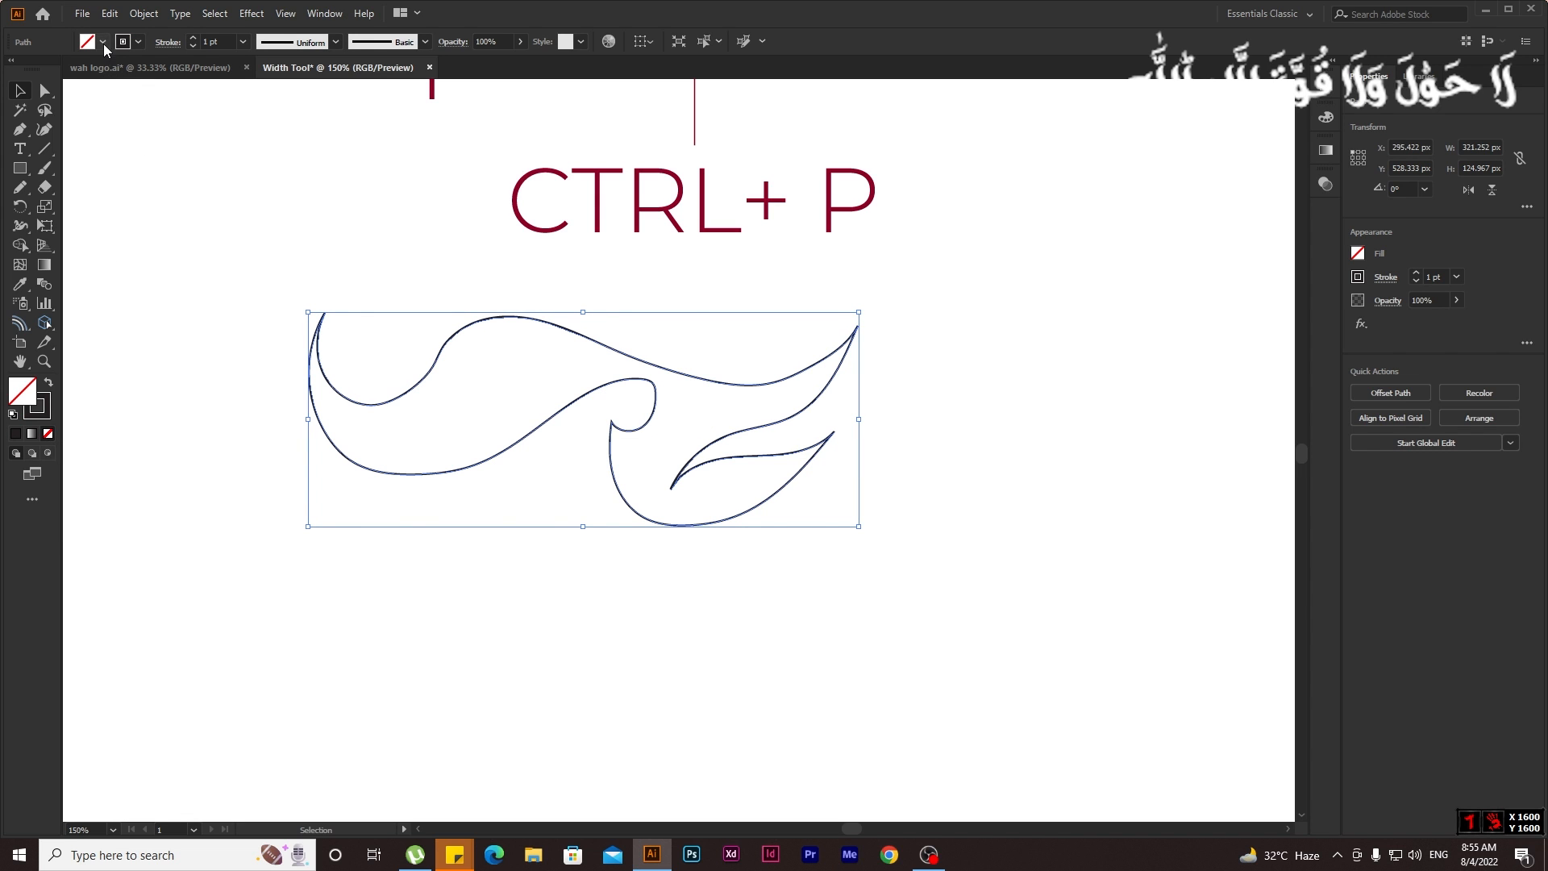
{"action": "key", "text": "shift+x"}
{"action": "key", "text": "shift+x"}
{"action": "key", "text": "shift+x"}
{"action": "key", "text": "shift+x"}
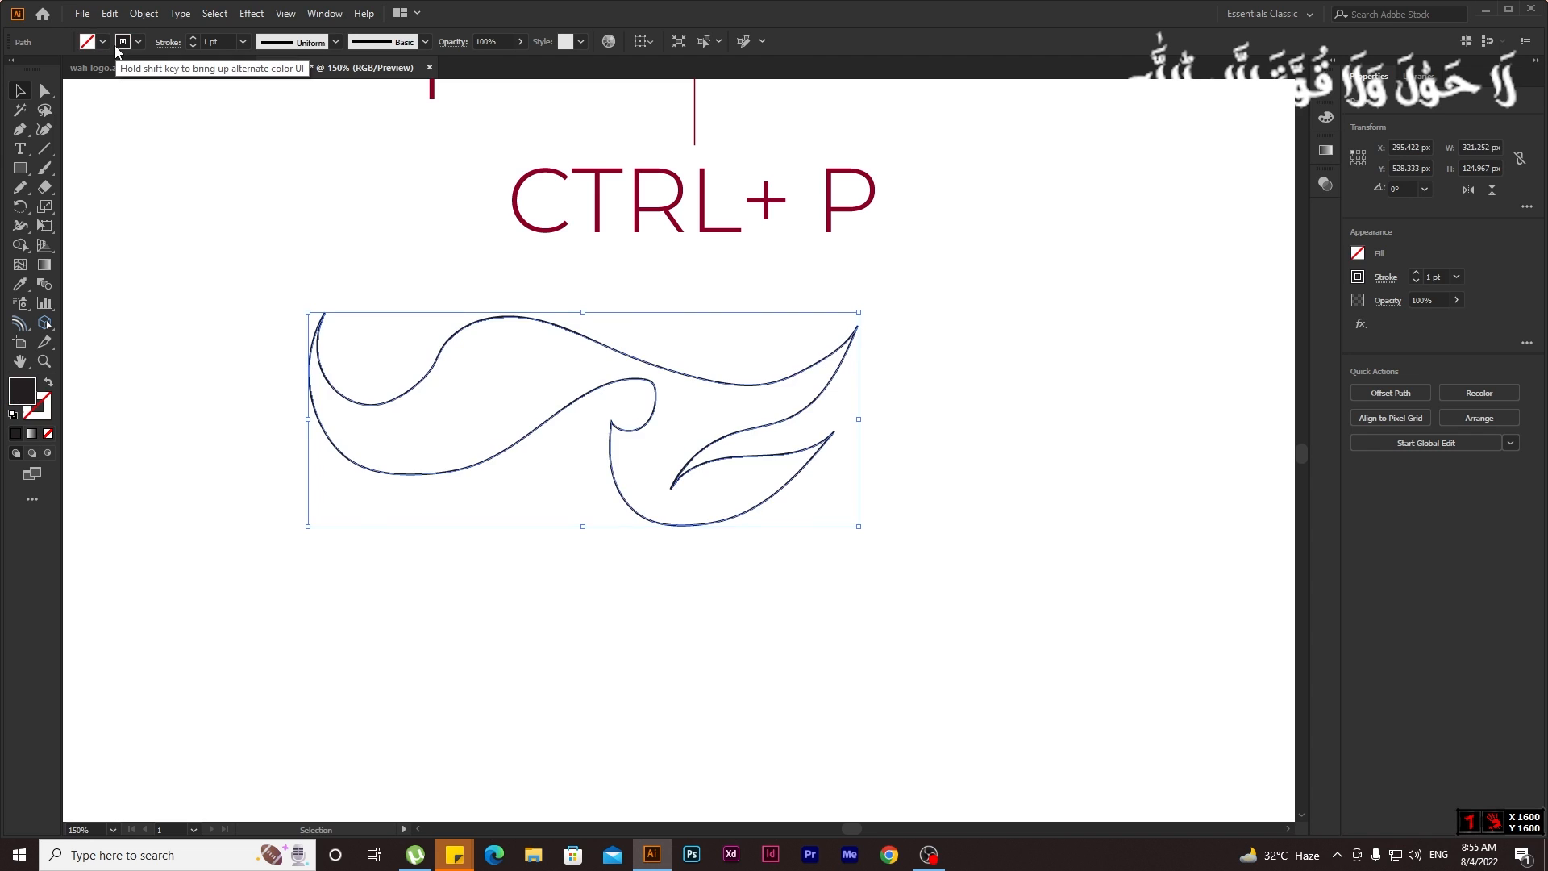
{"action": "key", "text": "shift+x"}
{"action": "key", "text": "shift+x"}
{"action": "key", "text": "shift+x"}
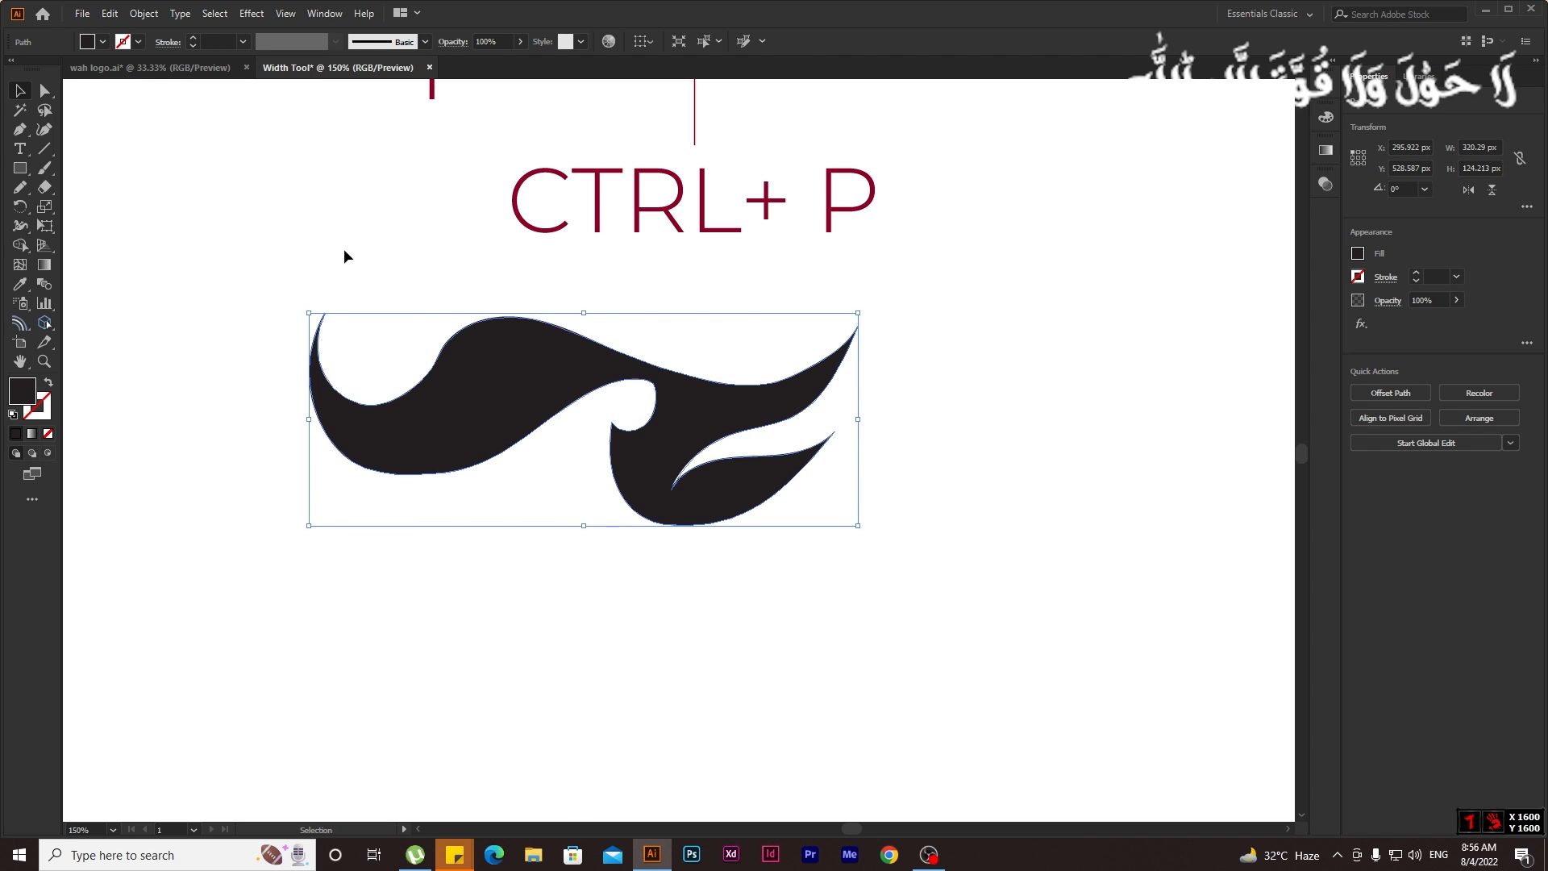
{"action": "left_click", "coordinate": [342, 252]}
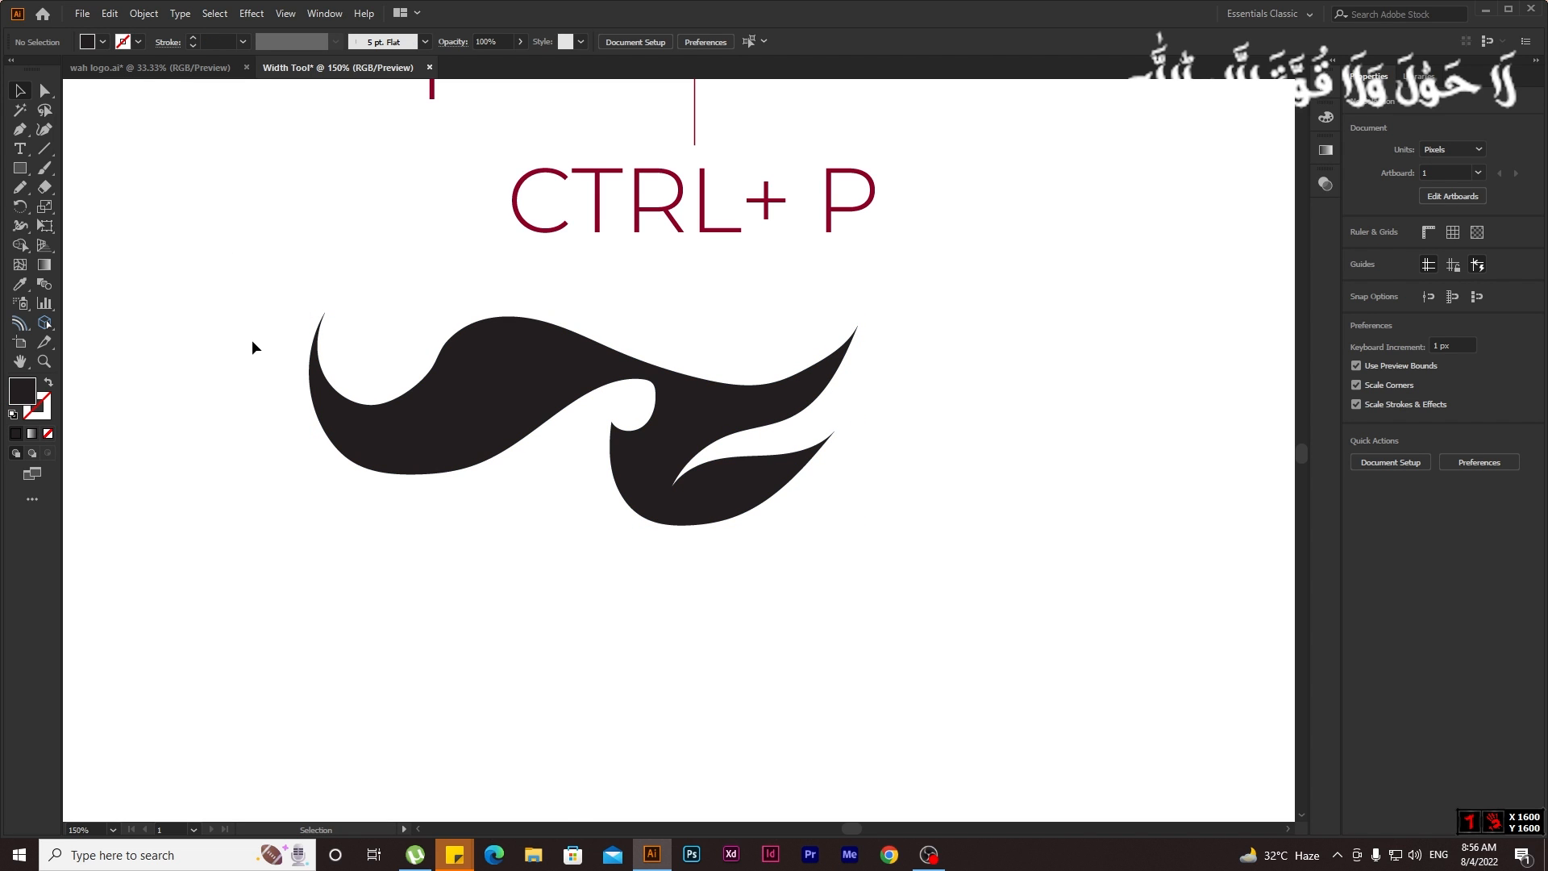
Select the anchor points on the rounded edge of the black shape's inner curl with the Direct Selection tool.
{"action": "left_click", "coordinate": [559, 421]}
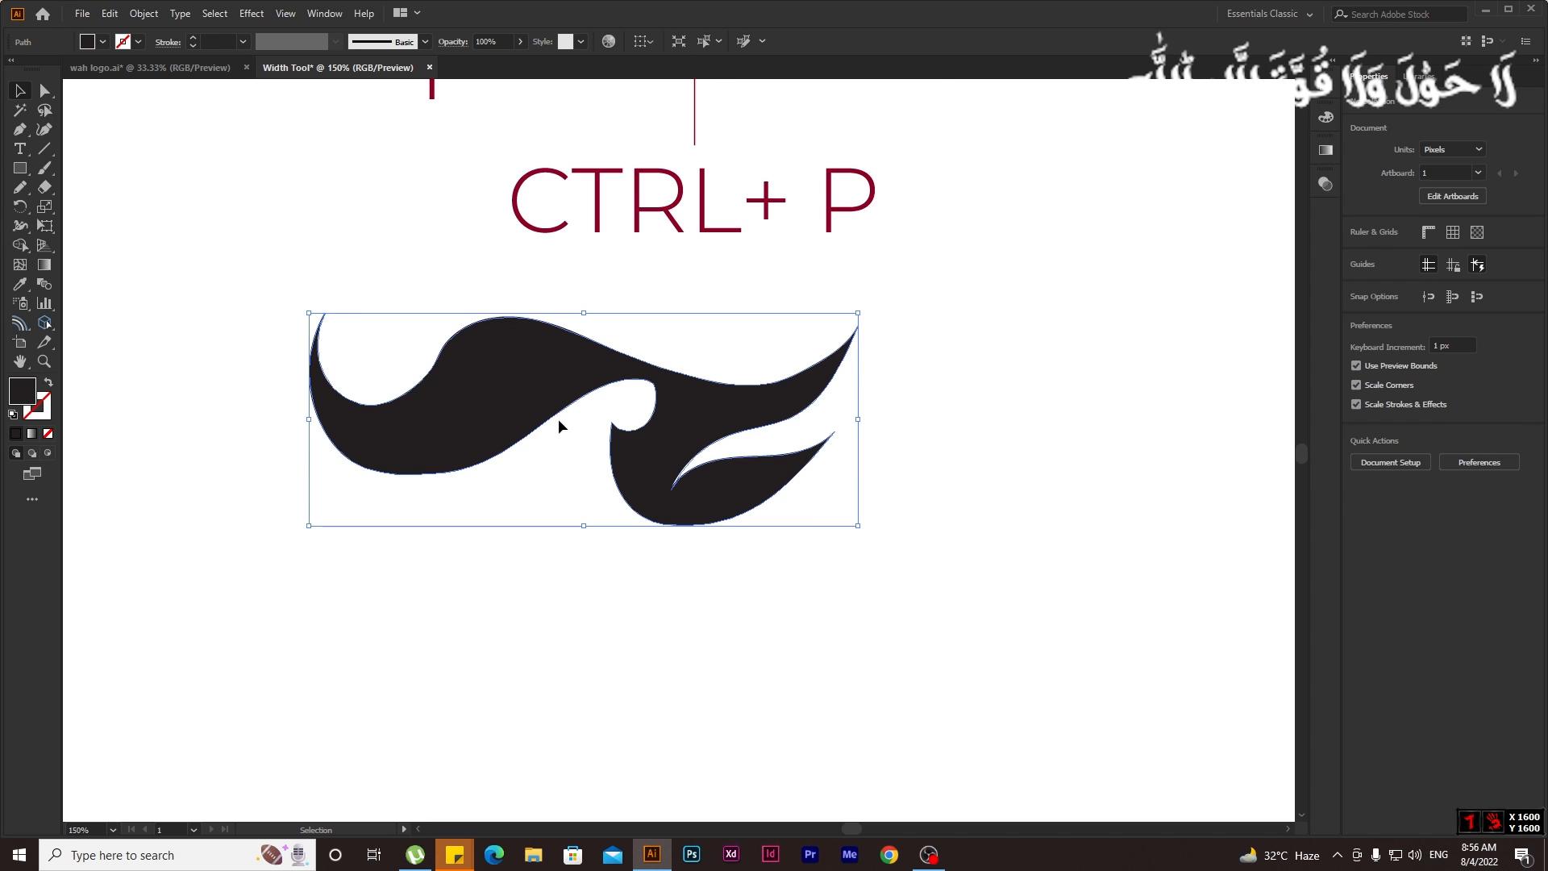
{"action": "scroll", "coordinate": [635, 439], "scroll_direction": "up", "scroll_amount": 1}
{"action": "scroll", "coordinate": [637, 440], "scroll_direction": "up", "scroll_amount": 2}
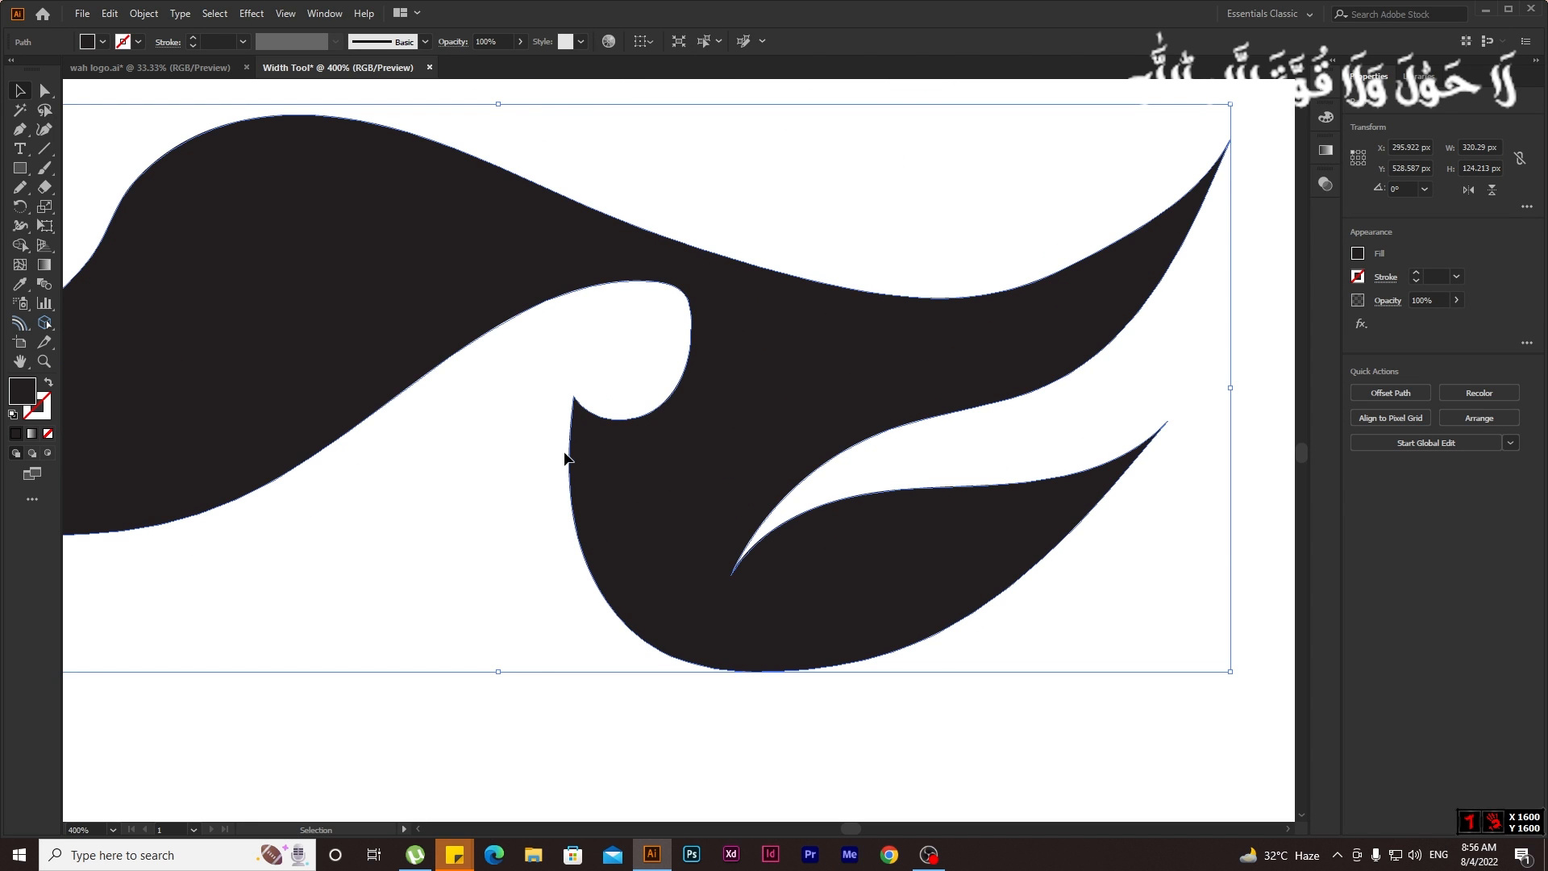
{"action": "key", "text": "a"}
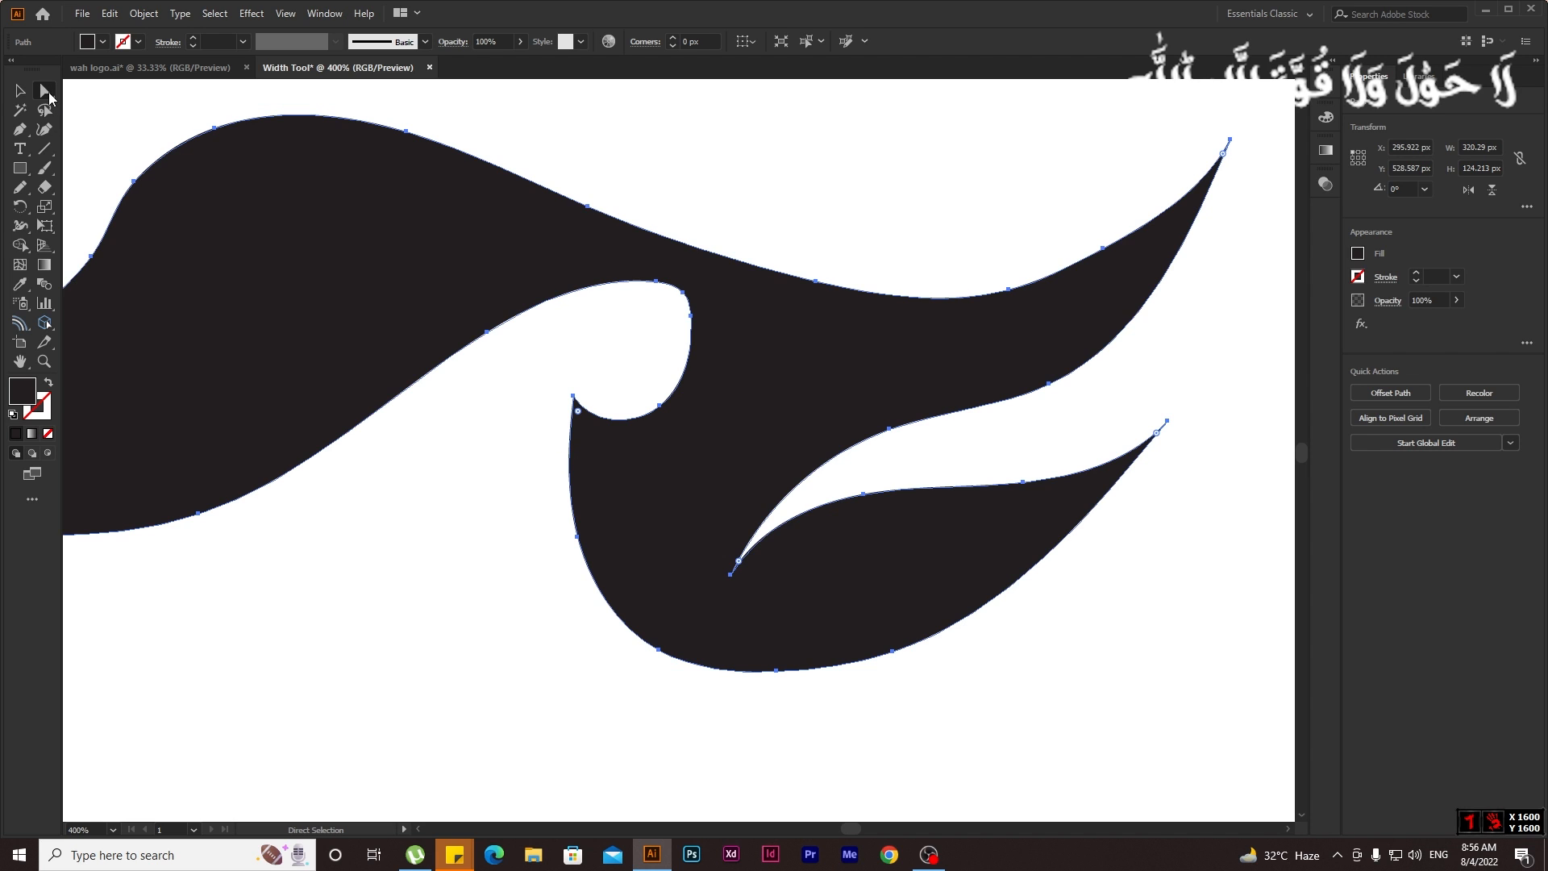
{"action": "scroll", "coordinate": [670, 292], "scroll_direction": "up", "scroll_amount": 1}
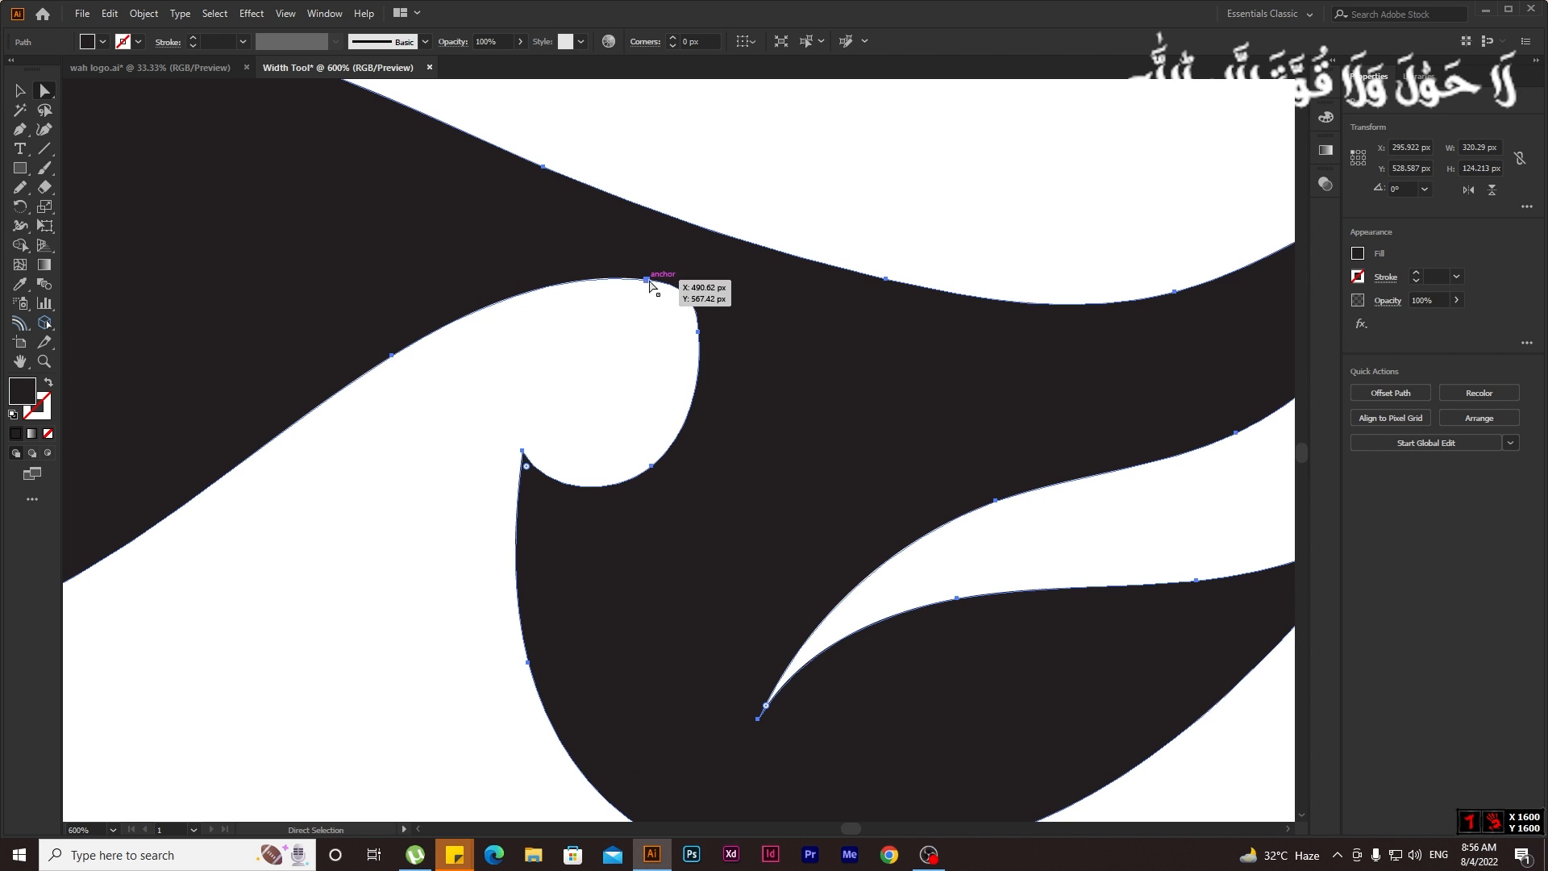
{"action": "left_click", "coordinate": [648, 281]}
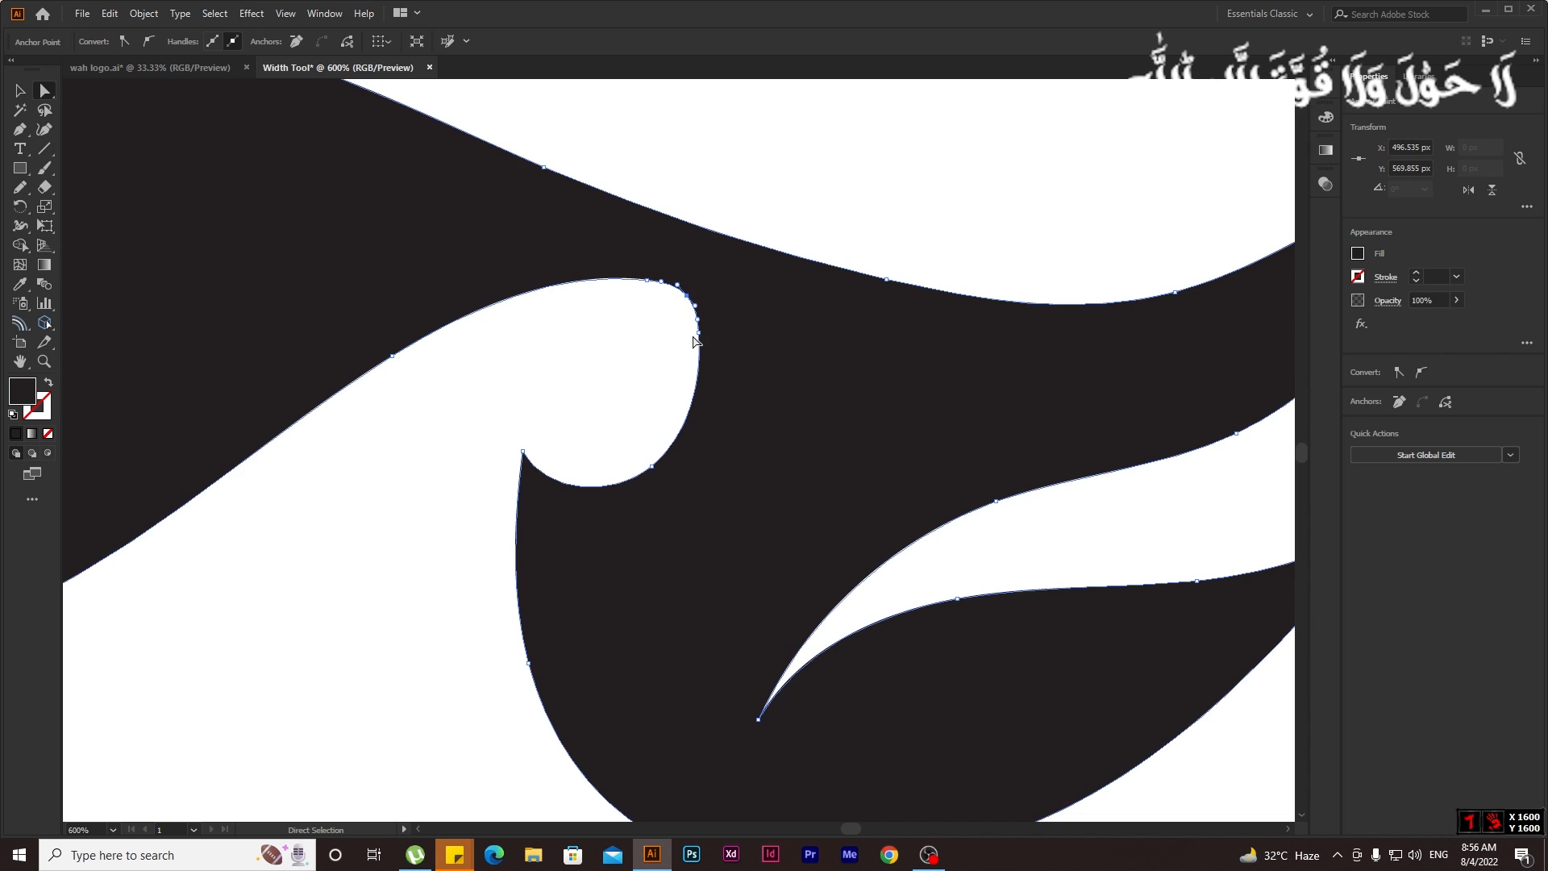
{"action": "left_click", "coordinate": [698, 333]}
{"action": "left_click", "coordinate": [698, 333]}
Redraw the right edge of the inner curl slightly further inward with the Pencil tool.
{"action": "key", "text": "n"}
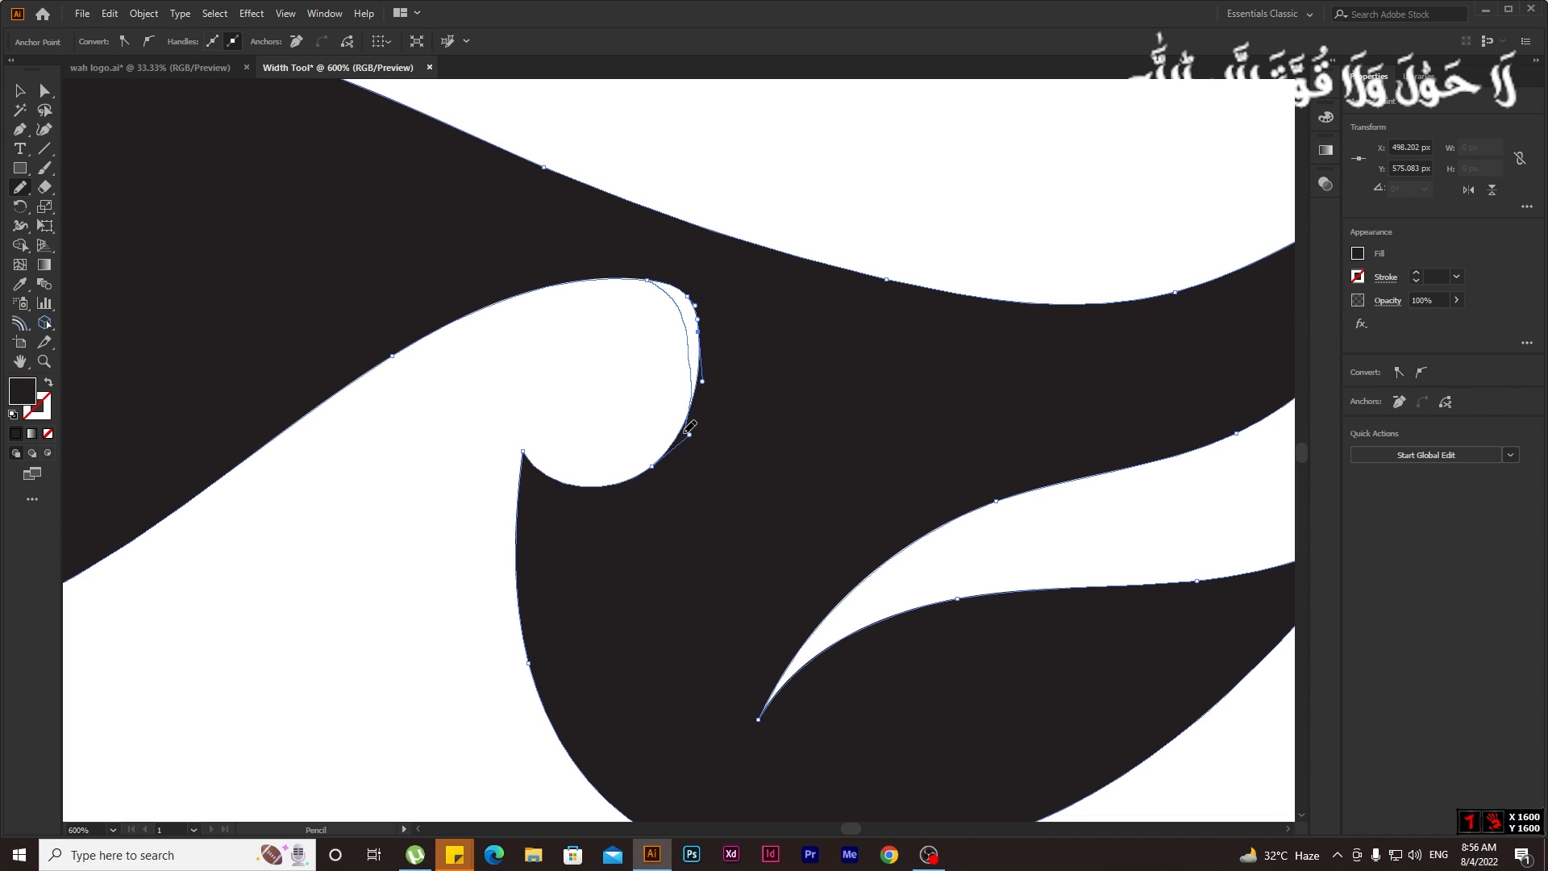
{"action": "left_click_drag", "start_coordinate": [689, 428], "coordinate": [647, 280]}
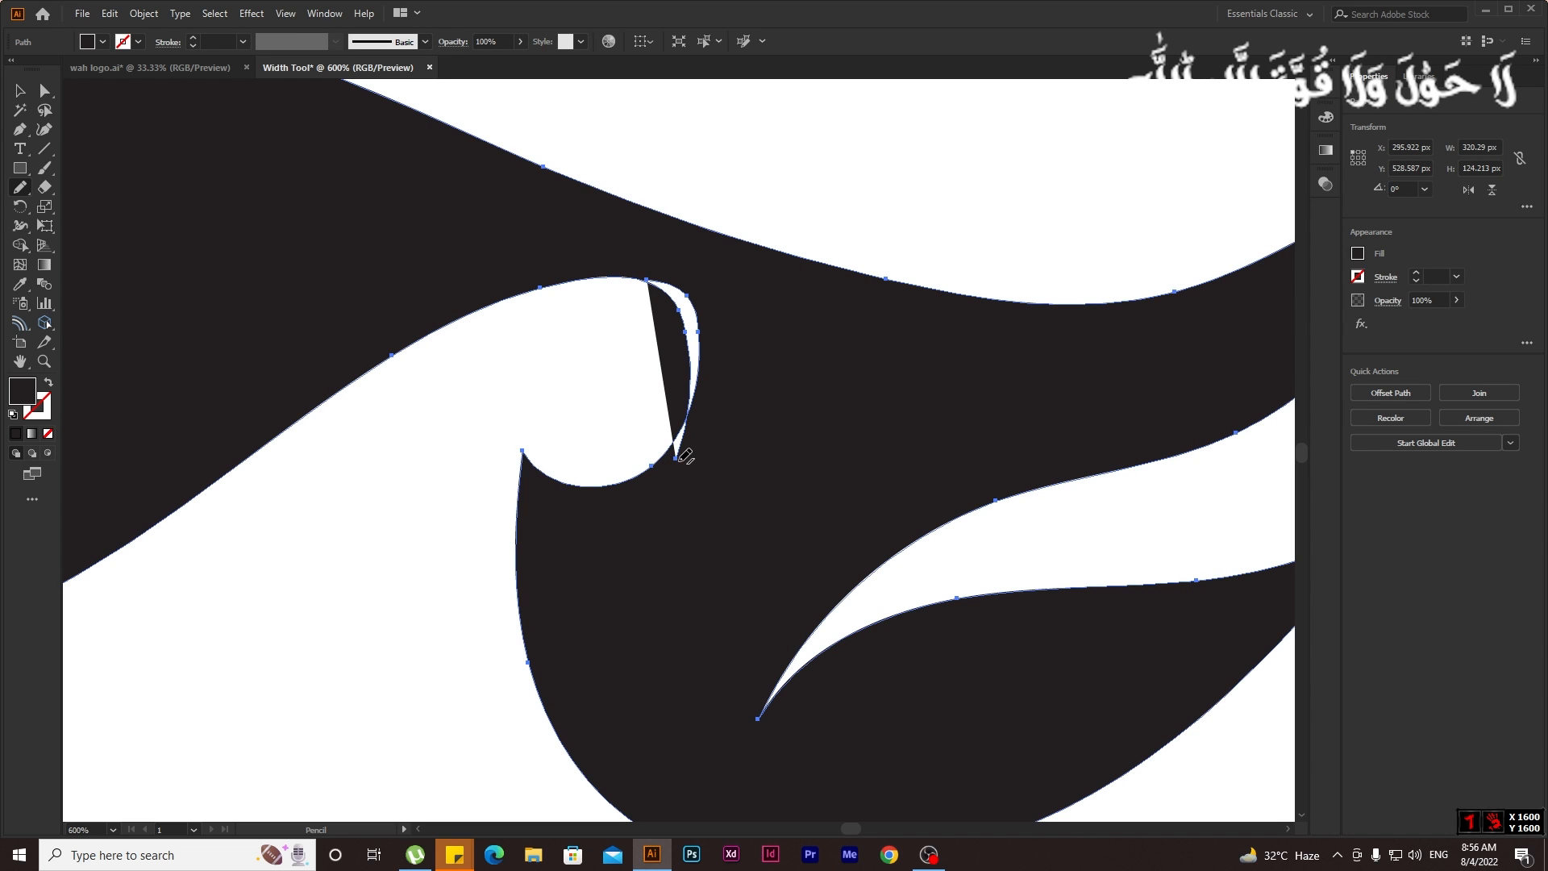
{"action": "key", "text": "ctrl+z"}
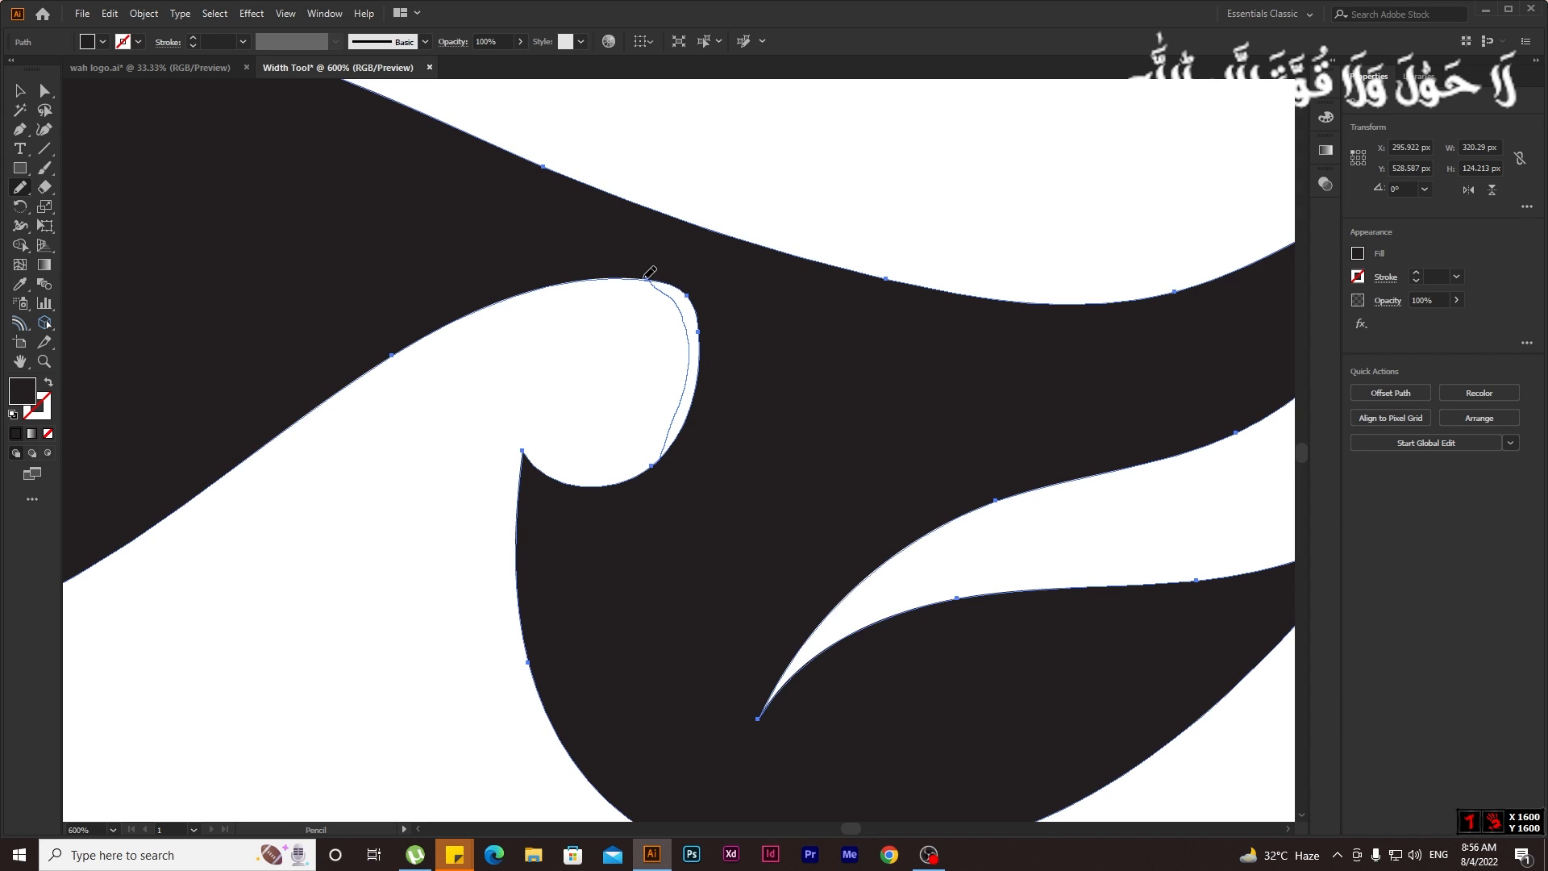
{"action": "left_click_drag", "start_coordinate": [645, 279], "coordinate": [643, 278]}
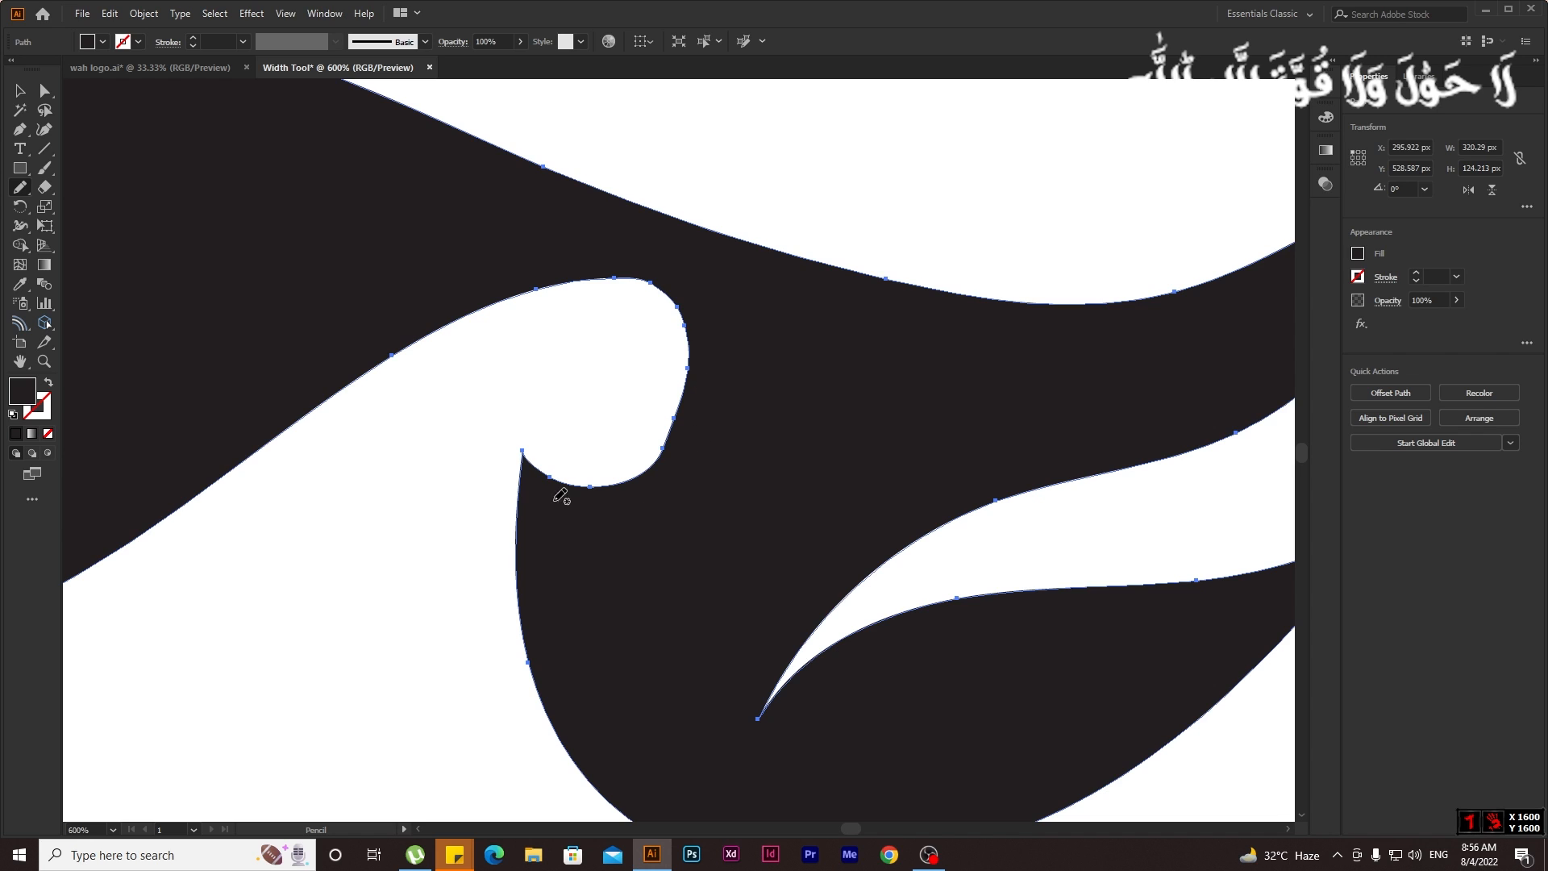
Try to redraw the lower and upper edges of the inner curl with the Pencil tool.
{"action": "scroll", "coordinate": [531, 445], "scroll_direction": "up", "scroll_amount": 4, "text": "alt"}
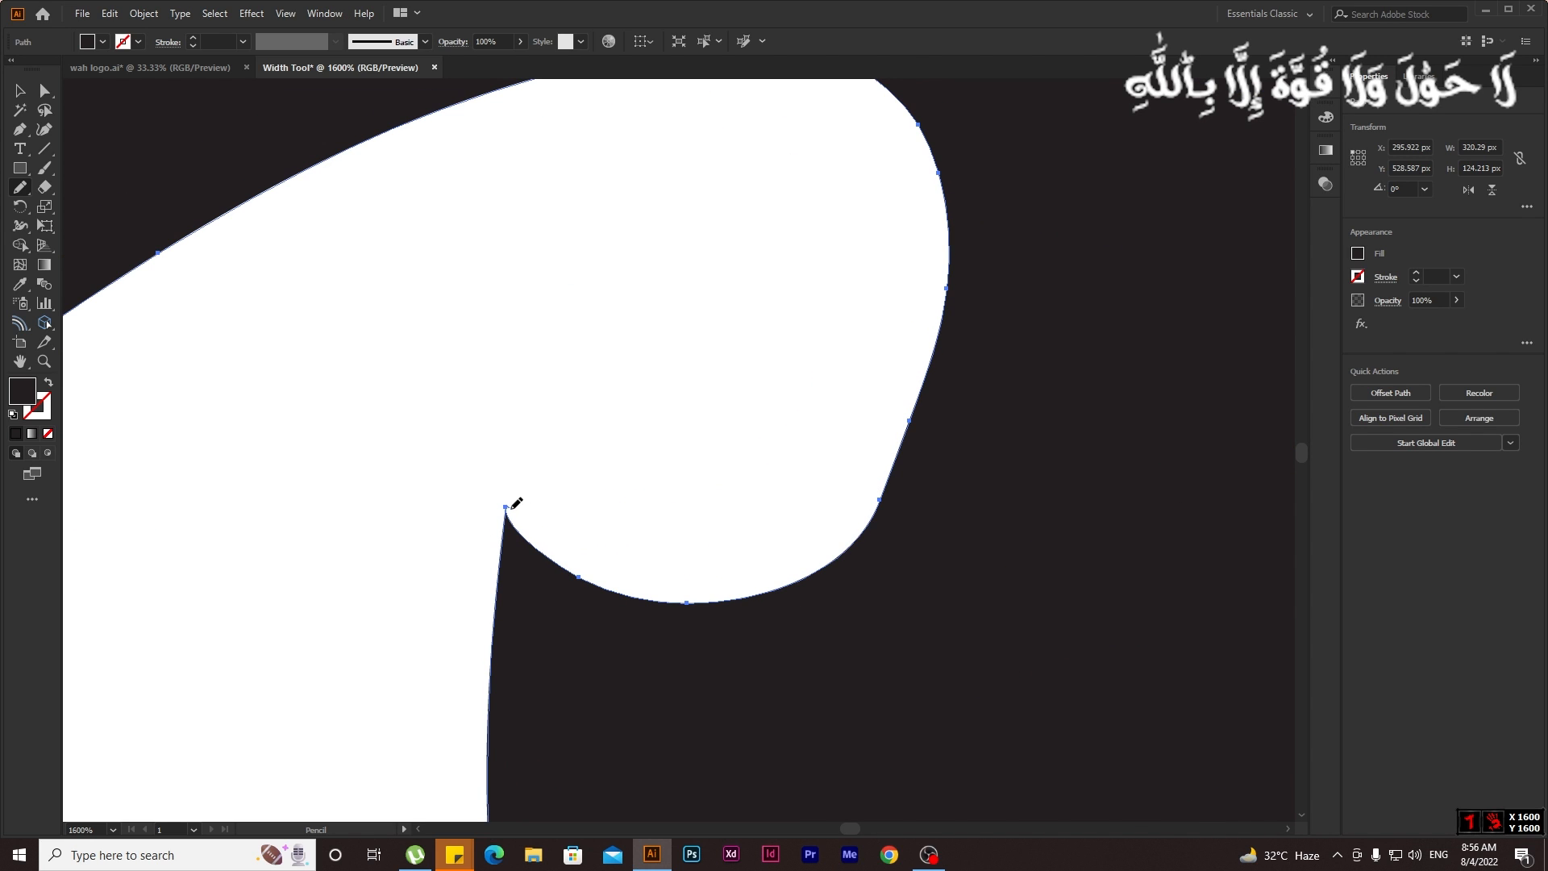
{"action": "mouse_move", "coordinate": [554, 532]}
{"action": "left_mouse_down"}
{"action": "mouse_move", "coordinate": [652, 562]}
{"action": "mouse_move", "coordinate": [767, 541]}
{"action": "mouse_move", "coordinate": [834, 436]}
{"action": "left_mouse_up"}
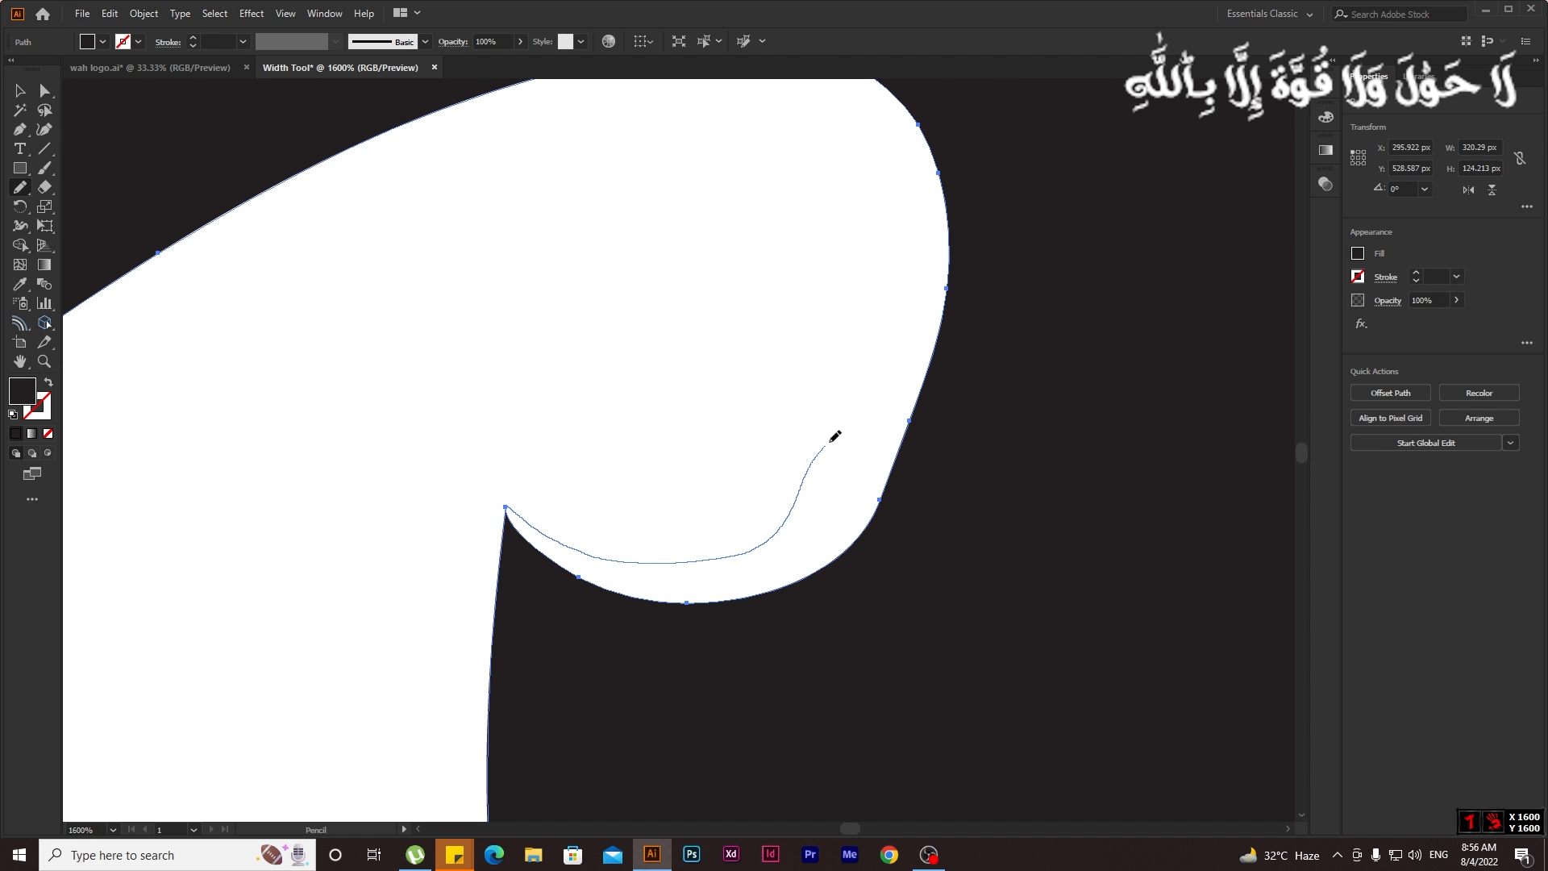
{"action": "left_click_drag", "start_coordinate": [882, 496], "coordinate": [880, 499]}
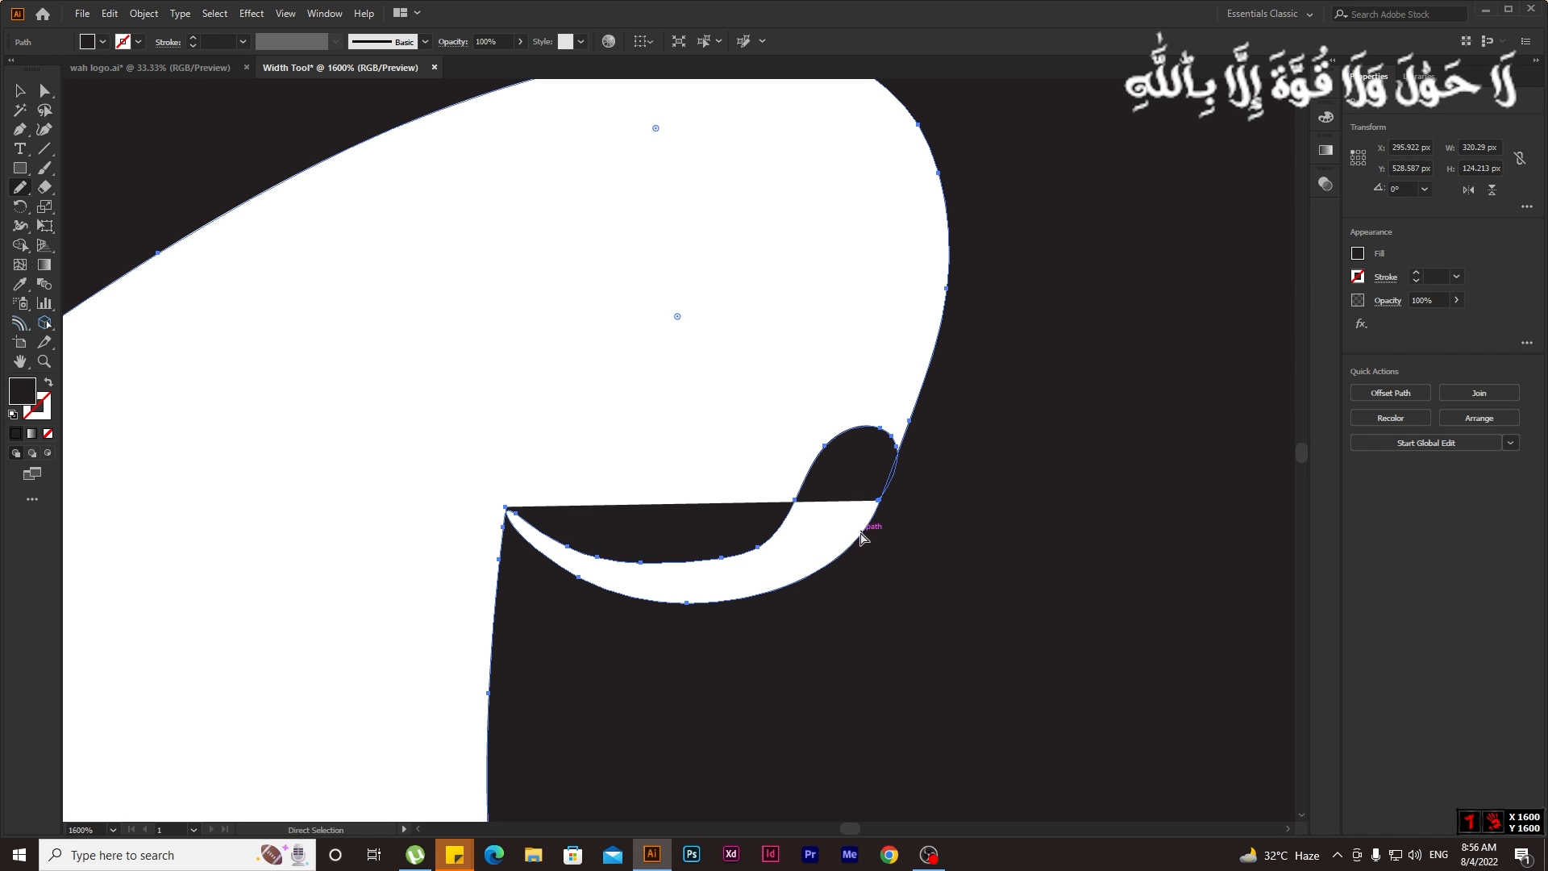
{"action": "left_click_drag", "start_coordinate": [864, 535], "coordinate": [681, 591]}
{"action": "scroll", "coordinate": [863, 459], "scroll_direction": "down", "scroll_amount": 1}
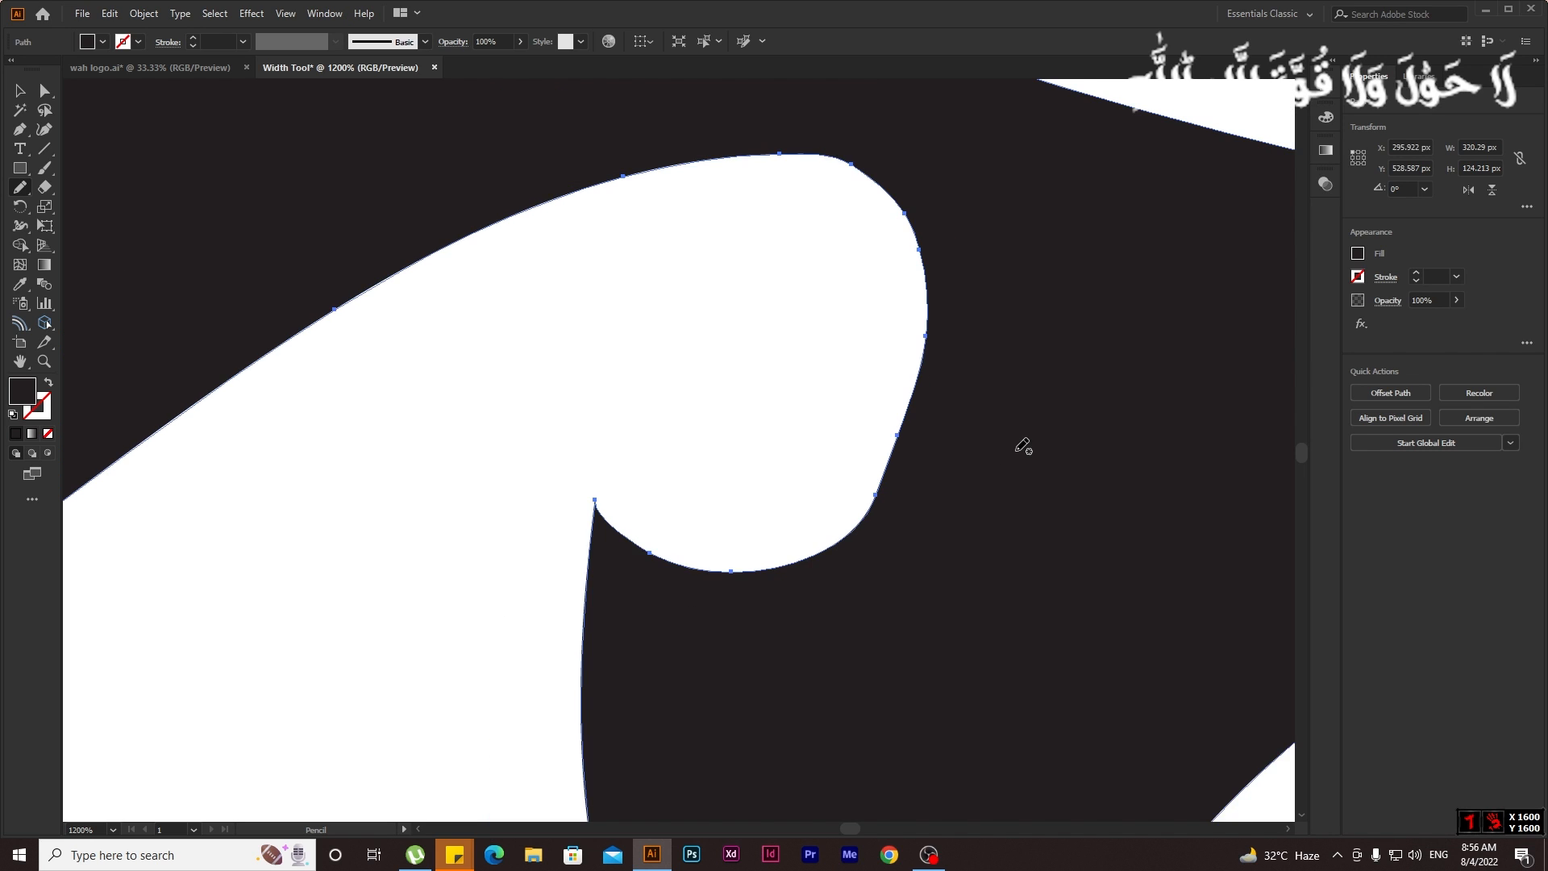
{"action": "scroll", "coordinate": [845, 331], "scroll_direction": "up", "scroll_amount": 3}
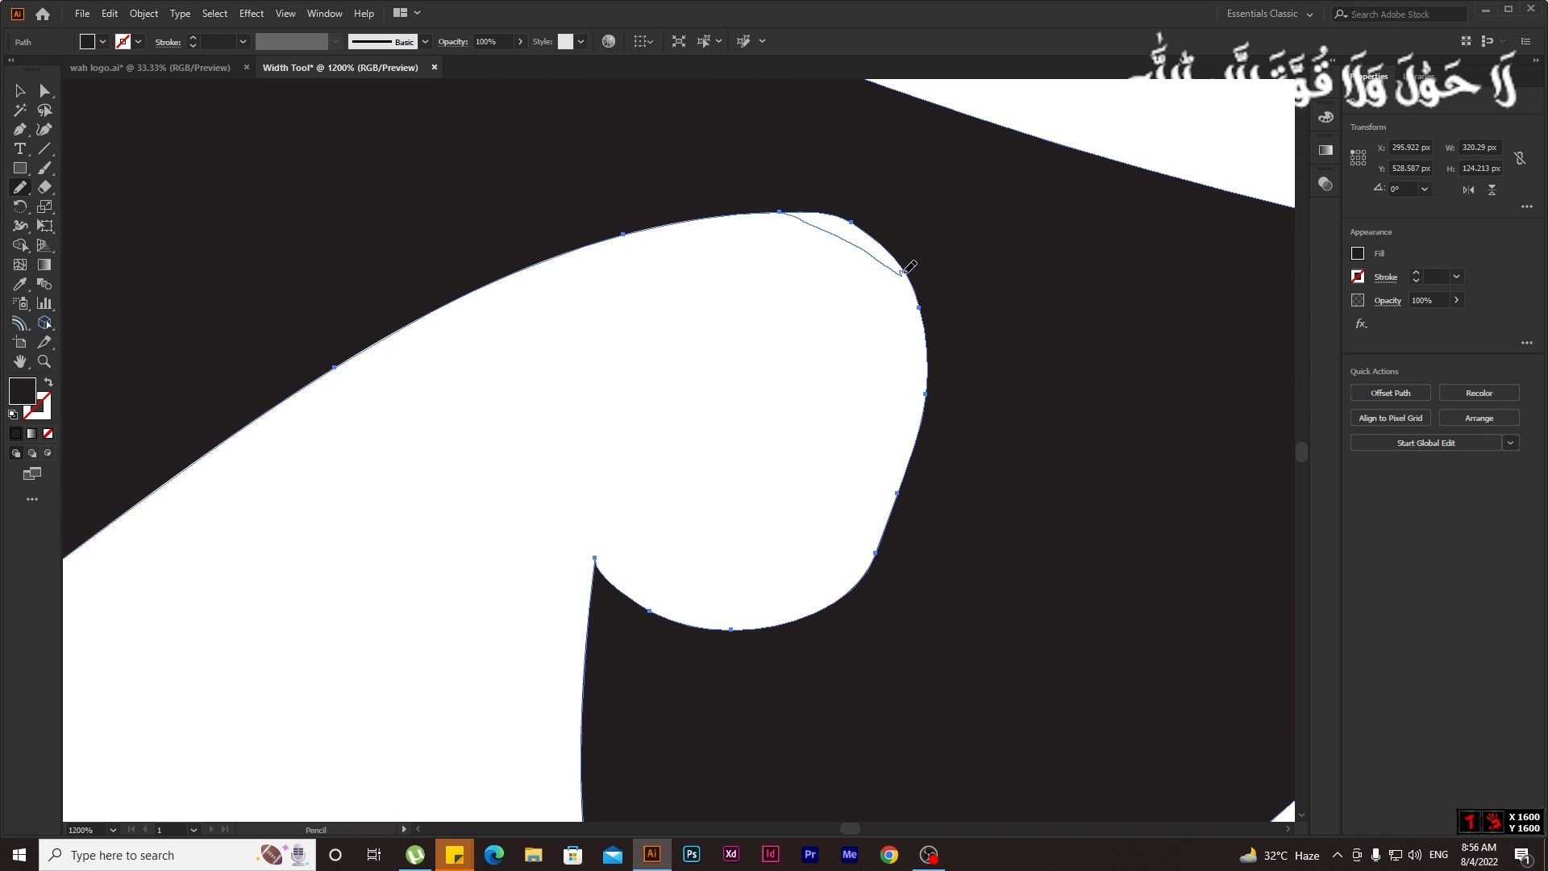
{"action": "mouse_move", "coordinate": [903, 272]}
{"action": "left_mouse_down"}
{"action": "mouse_move", "coordinate": [894, 215]}
{"action": "mouse_move", "coordinate": [853, 194]}
{"action": "mouse_move", "coordinate": [778, 214]}
{"action": "left_mouse_up"}
Smooth the inner curl into a rounder outline by shifting its top and right anchor points outward with the Curvature tool.
{"action": "left_click", "coordinate": [44, 131]}
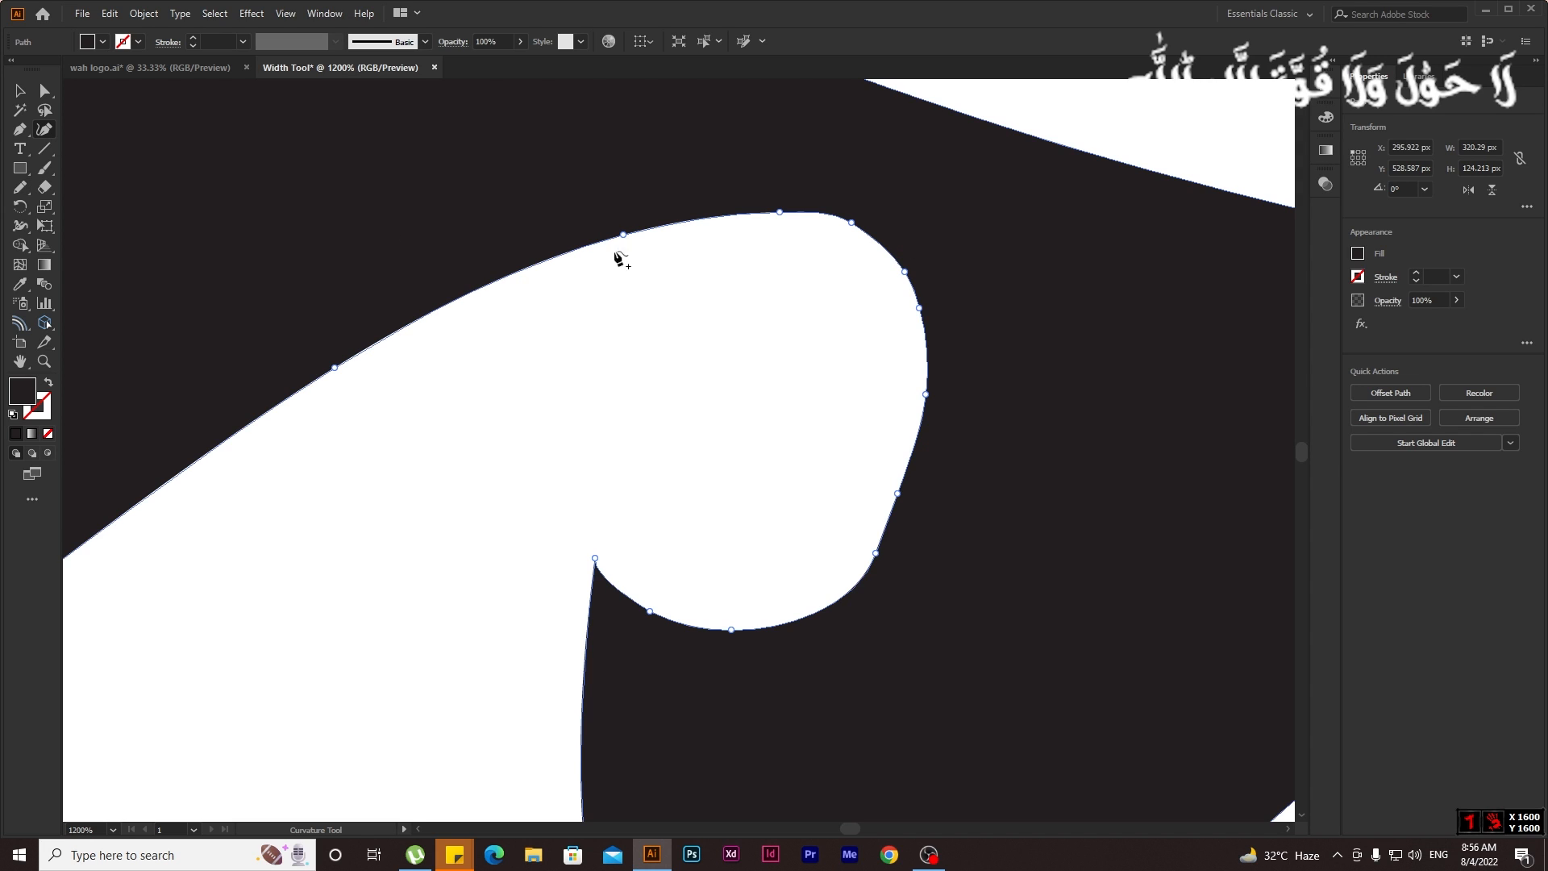
{"action": "left_click_drag", "start_coordinate": [920, 308], "coordinate": [924, 309]}
{"action": "double_click", "coordinate": [929, 398]}
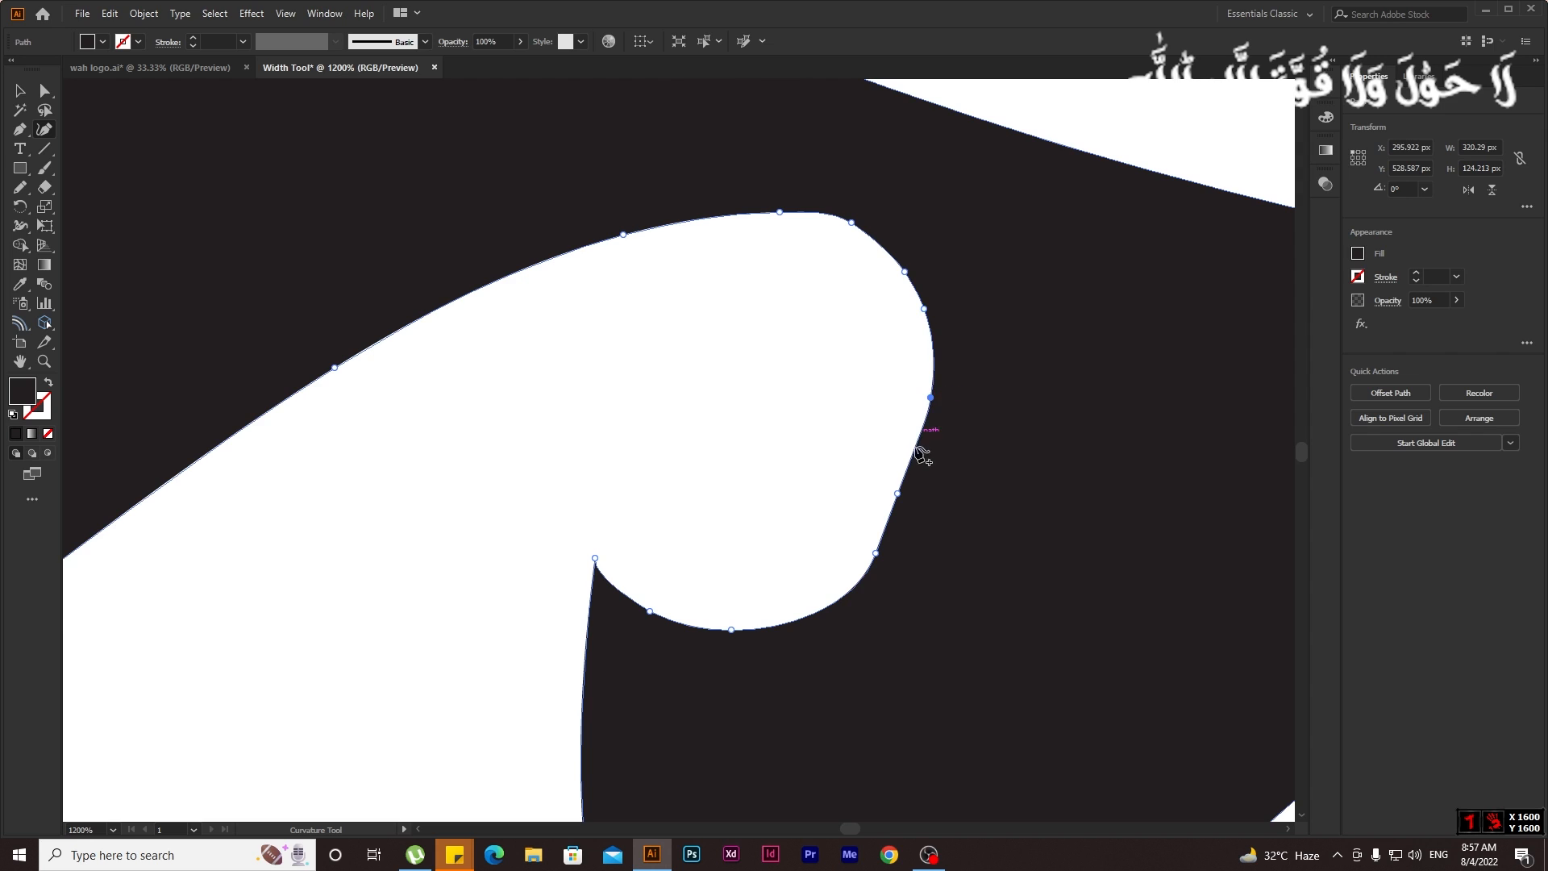
{"action": "left_click_drag", "start_coordinate": [903, 497], "coordinate": [912, 503]}
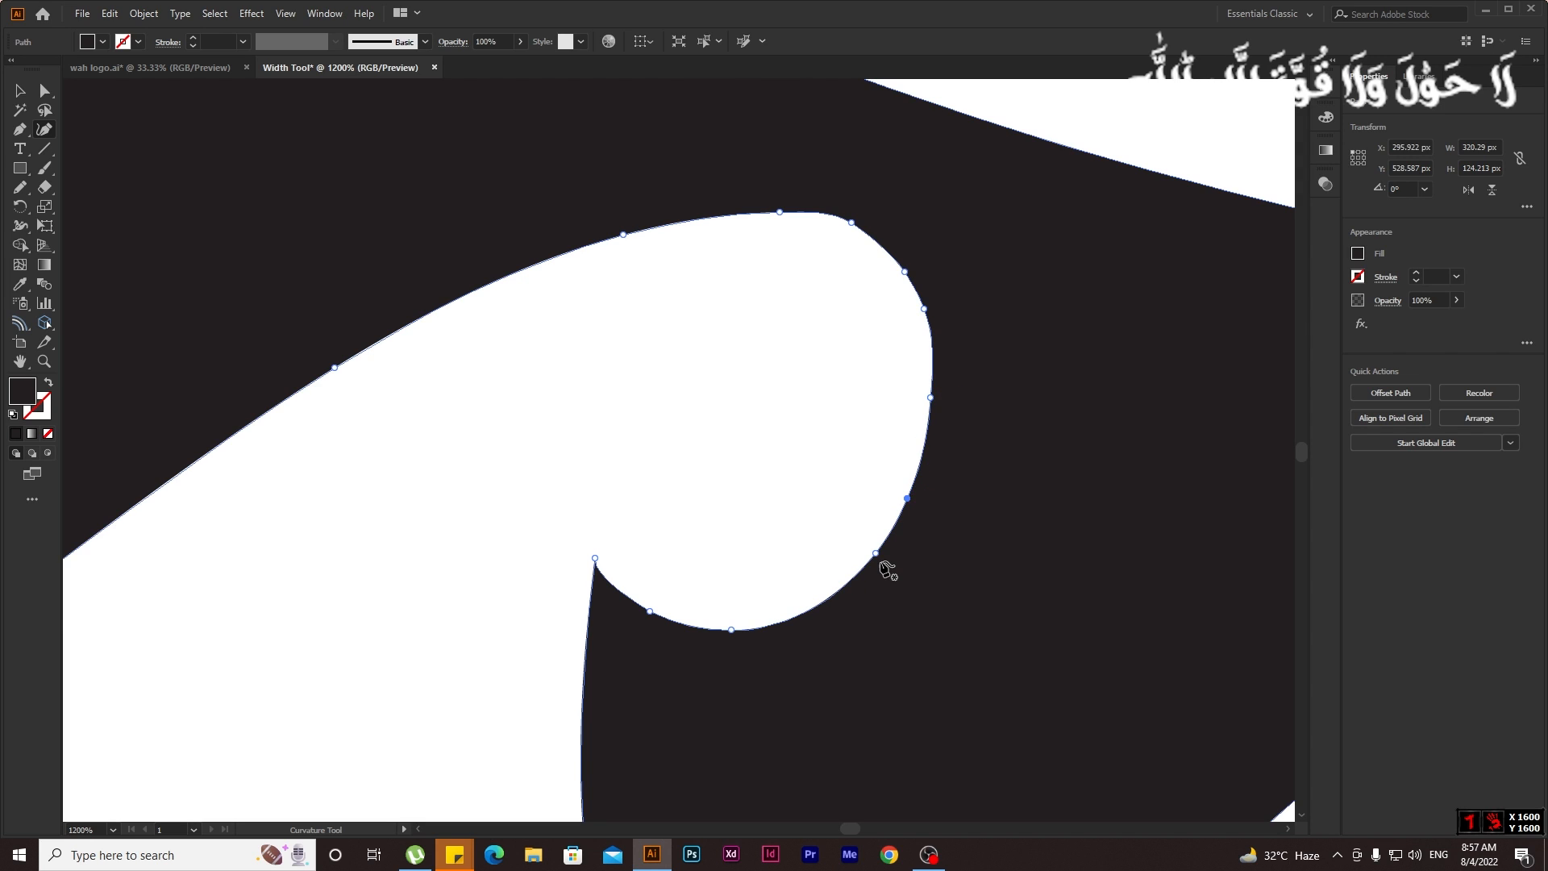
{"action": "left_click_drag", "start_coordinate": [877, 555], "coordinate": [883, 558]}
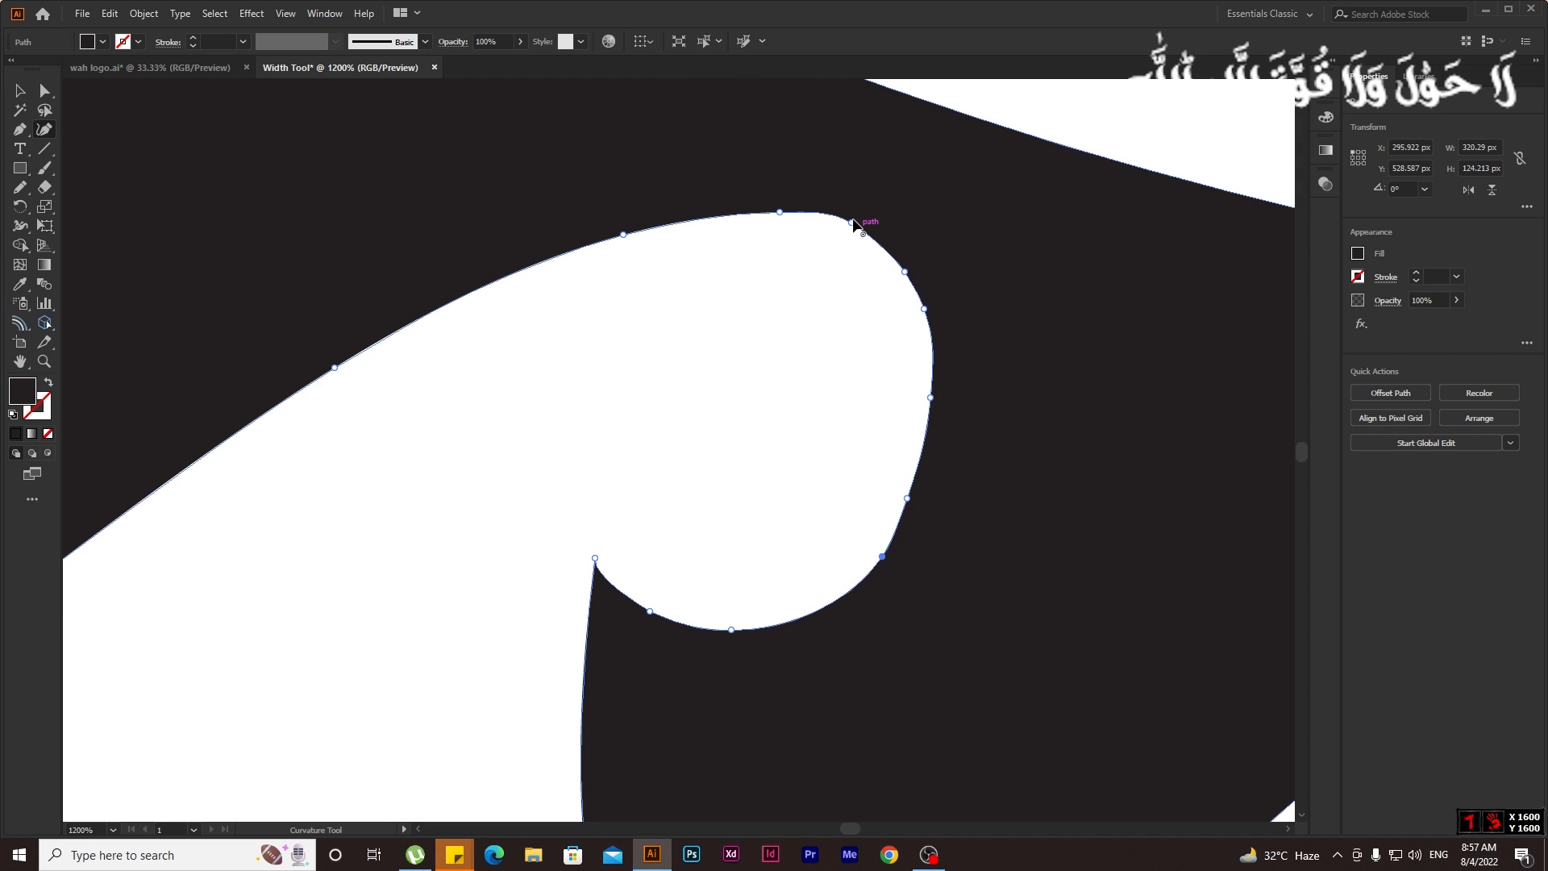
{"action": "left_click_drag", "start_coordinate": [852, 223], "coordinate": [865, 236]}
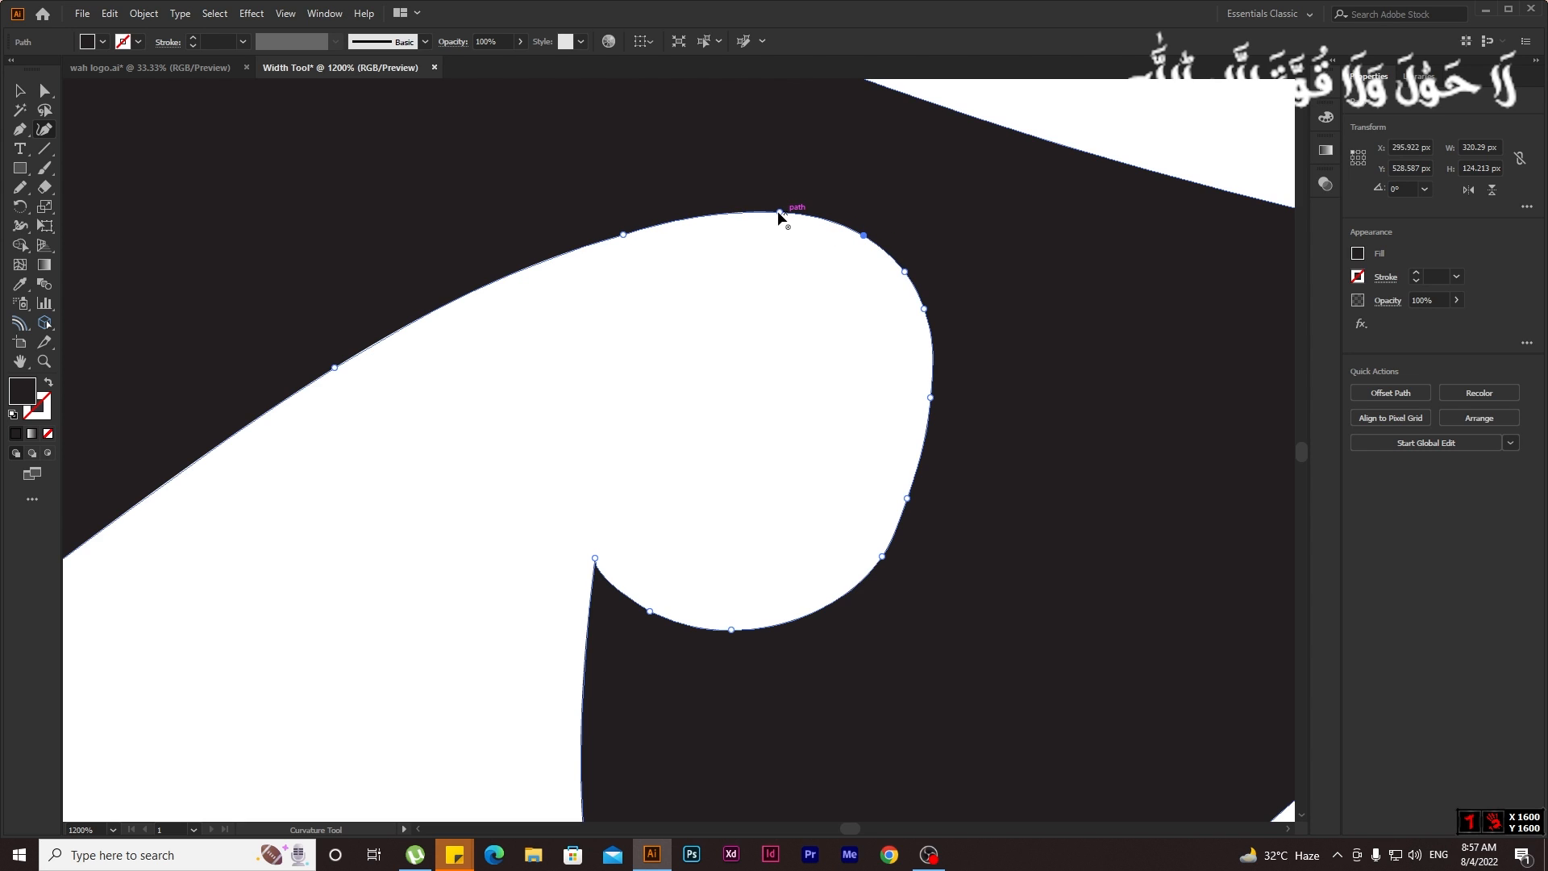
{"action": "left_click_drag", "start_coordinate": [777, 211], "coordinate": [774, 206]}
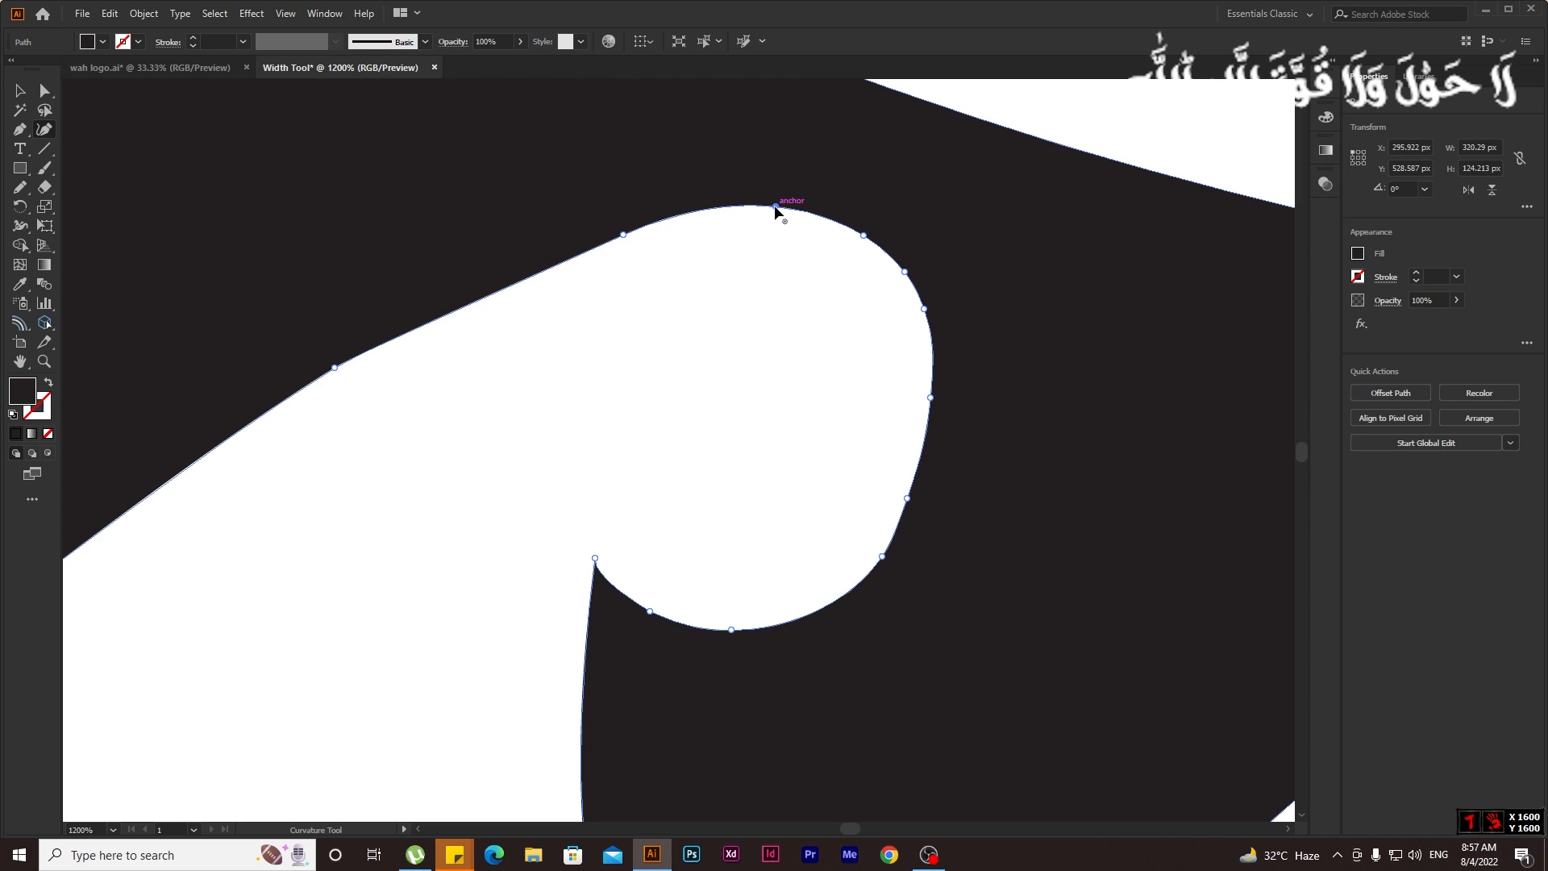
Delete the whole black curl shape and activate the Paintbrush tool.
{"action": "scroll", "coordinate": [682, 279], "scroll_direction": "down", "scroll_amount": 5}
{"action": "key", "text": "v"}
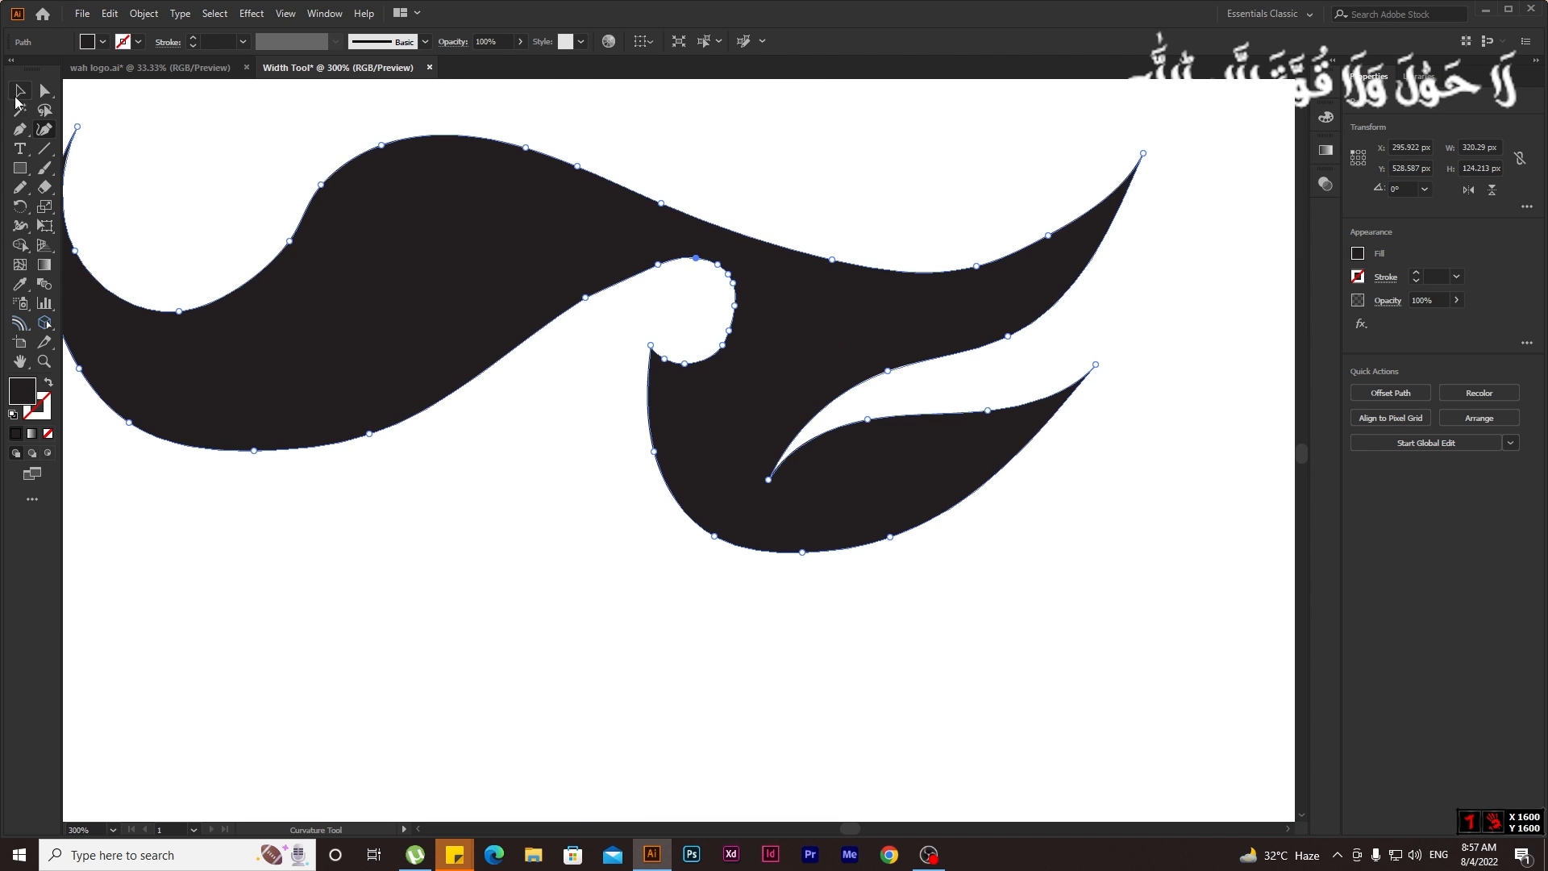
{"action": "left_click_drag", "start_coordinate": [235, 182], "coordinate": [953, 645]}
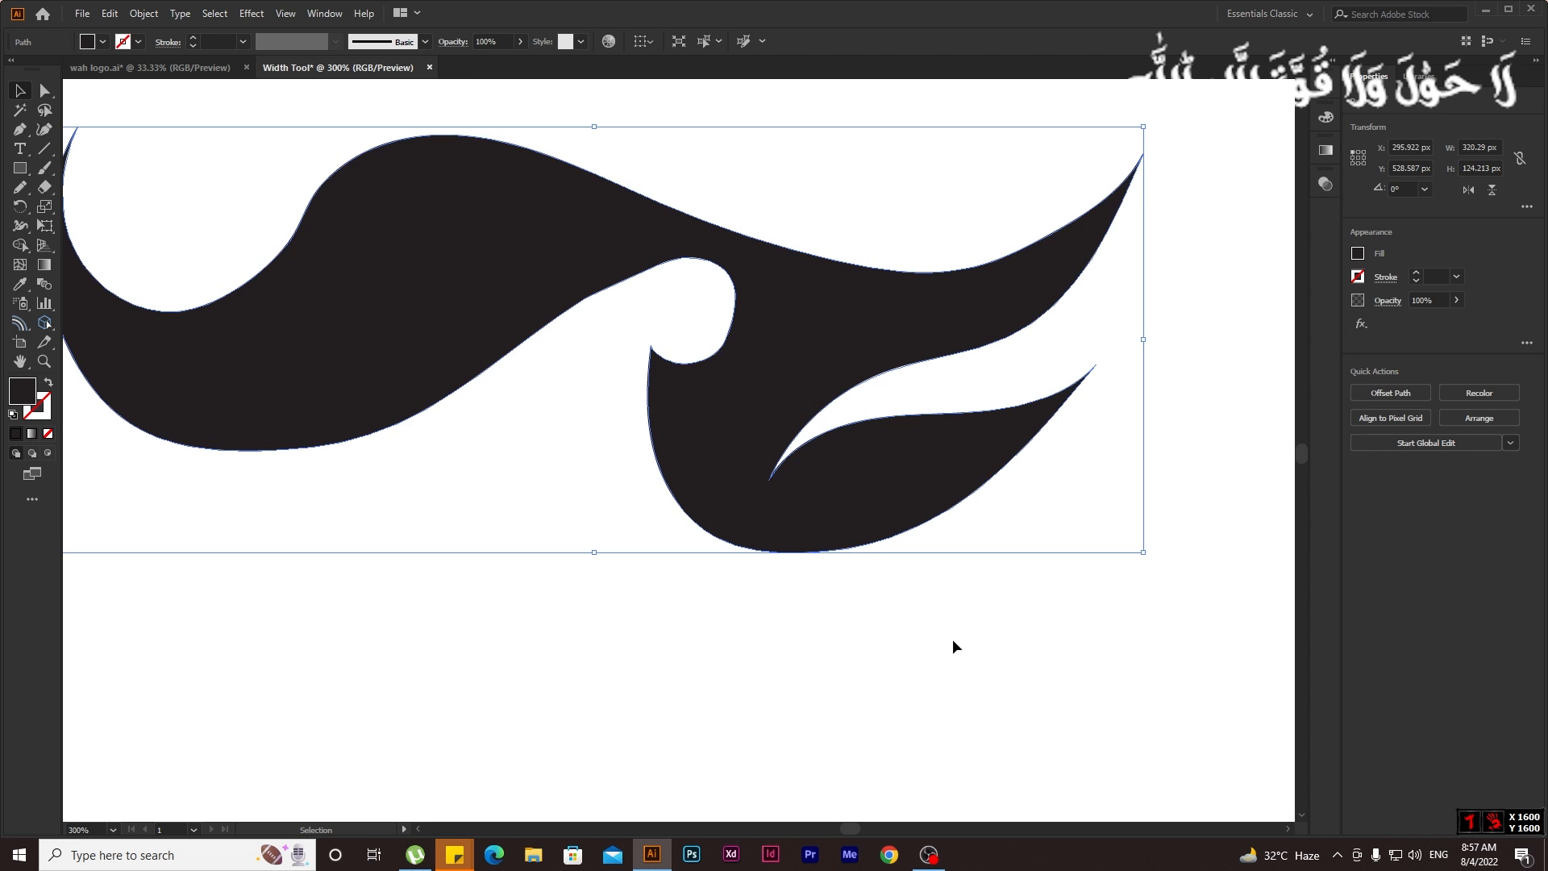
{"action": "key", "text": "Delete"}
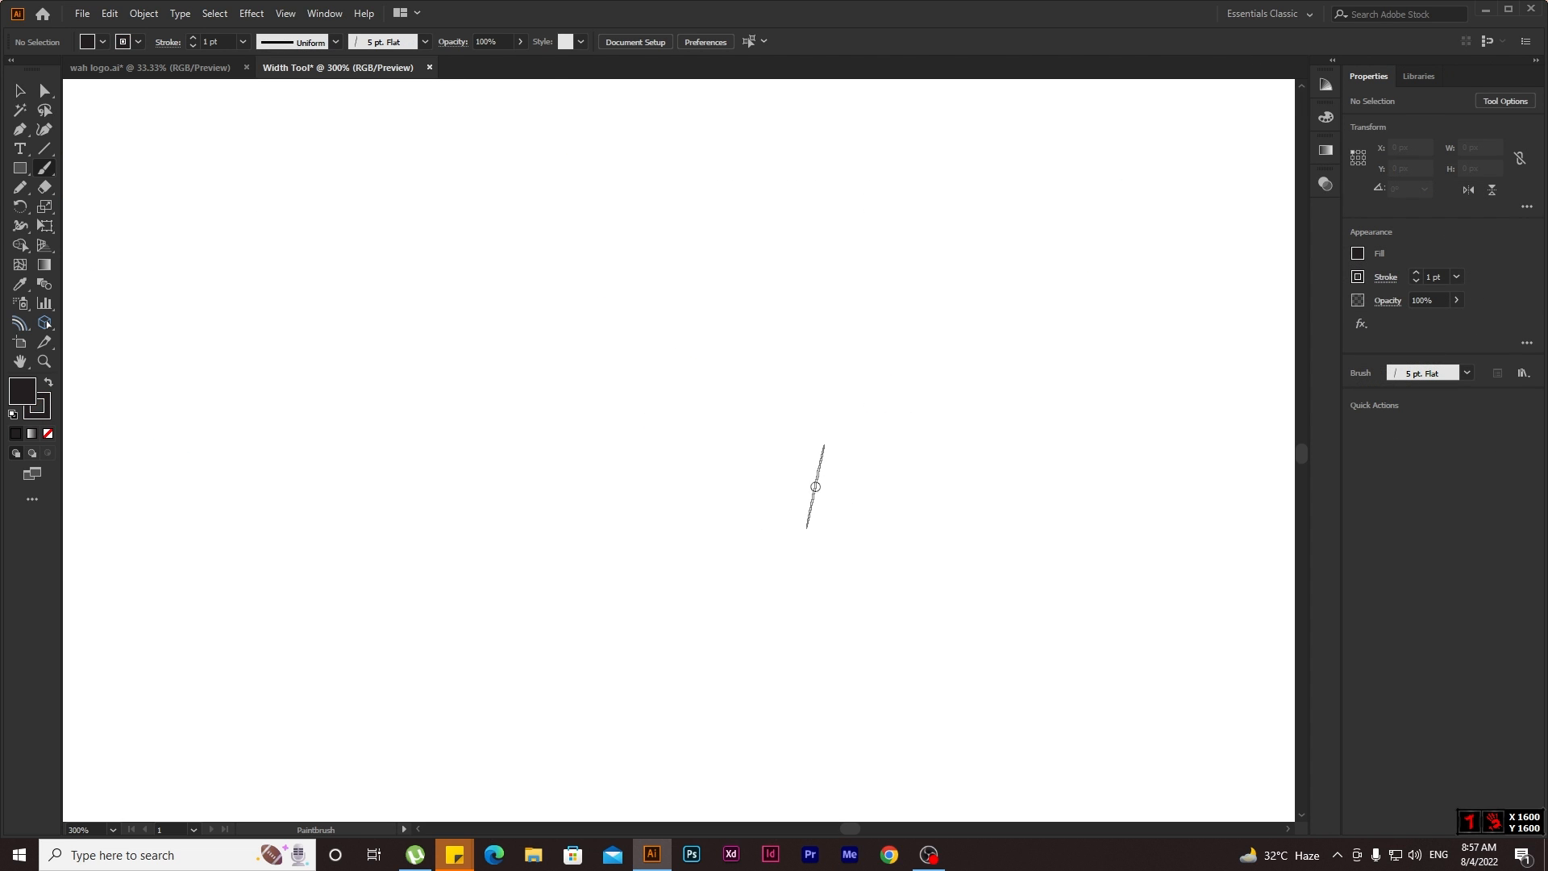
{"action": "scroll", "coordinate": [815, 487], "scroll_direction": "down", "scroll_amount": 2}
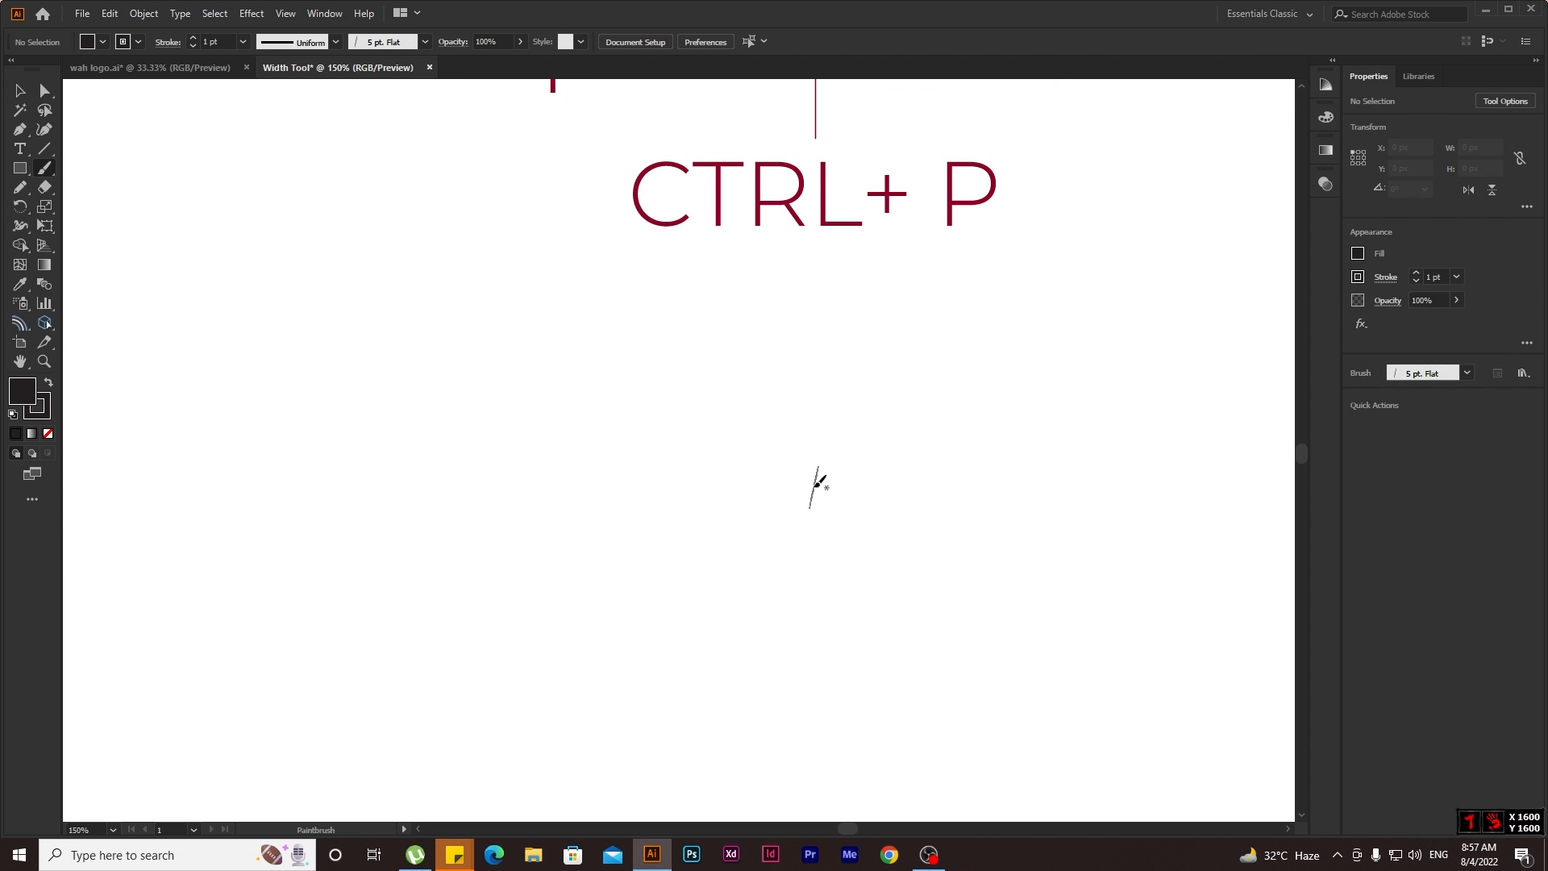
Paint two stacked flame-shaped strokes below the CTRL+ P label using the Paintbrush with the 5 pt. Flat brush.
{"action": "scroll", "coordinate": [814, 488], "scroll_direction": "down", "scroll_amount": 2}
{"action": "scroll", "coordinate": [815, 487], "scroll_direction": "down", "scroll_amount": 3}
{"action": "scroll", "coordinate": [887, 448], "scroll_direction": "right", "scroll_amount": 1}
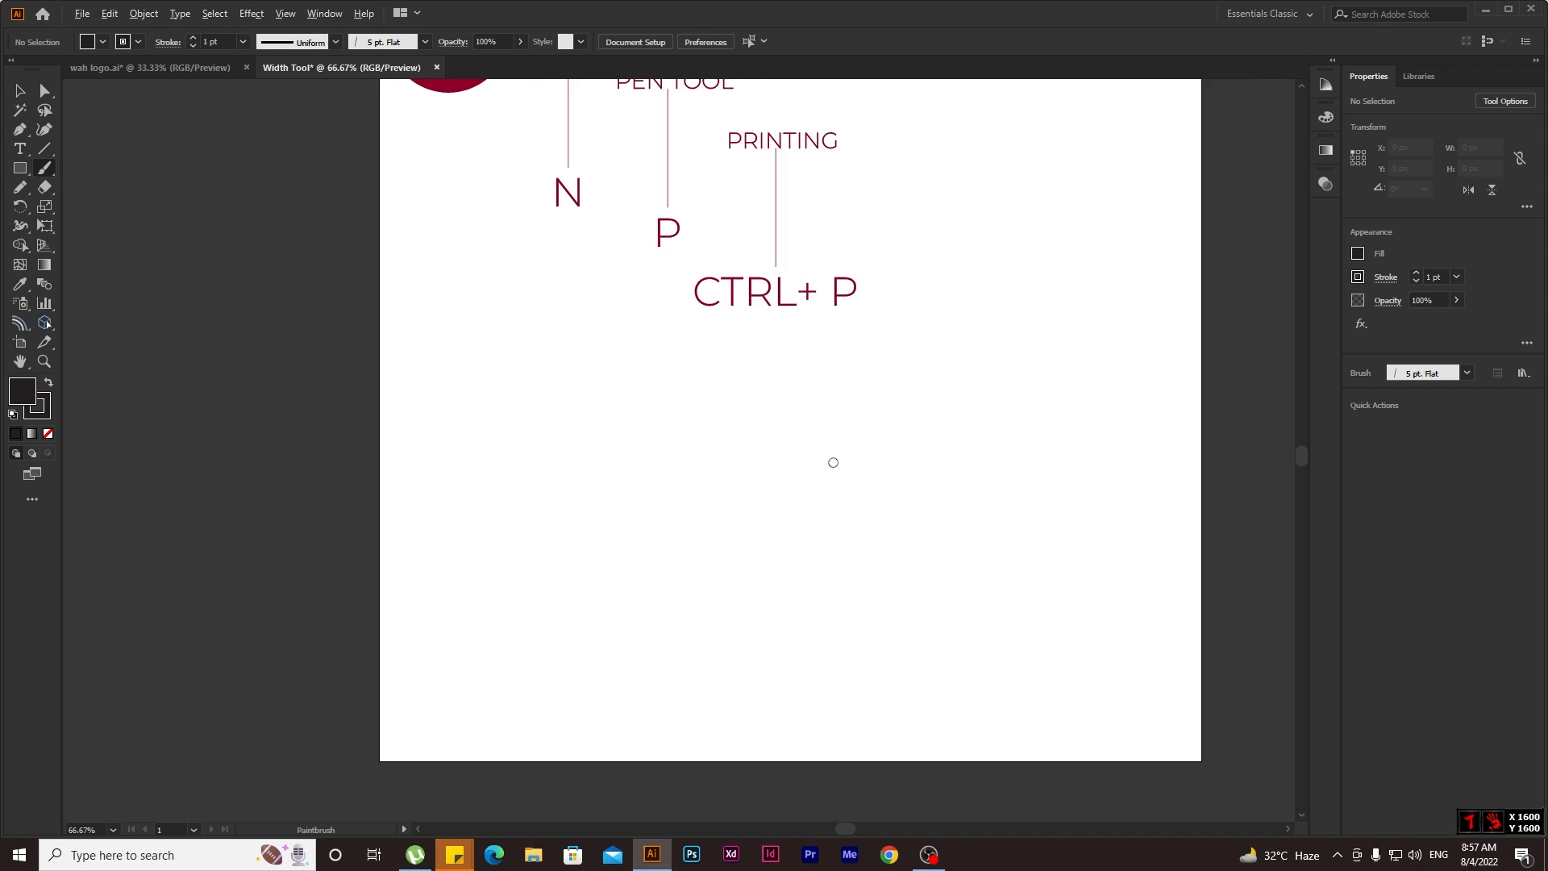
{"action": "scroll", "coordinate": [835, 460], "scroll_direction": "up", "scroll_amount": 3}
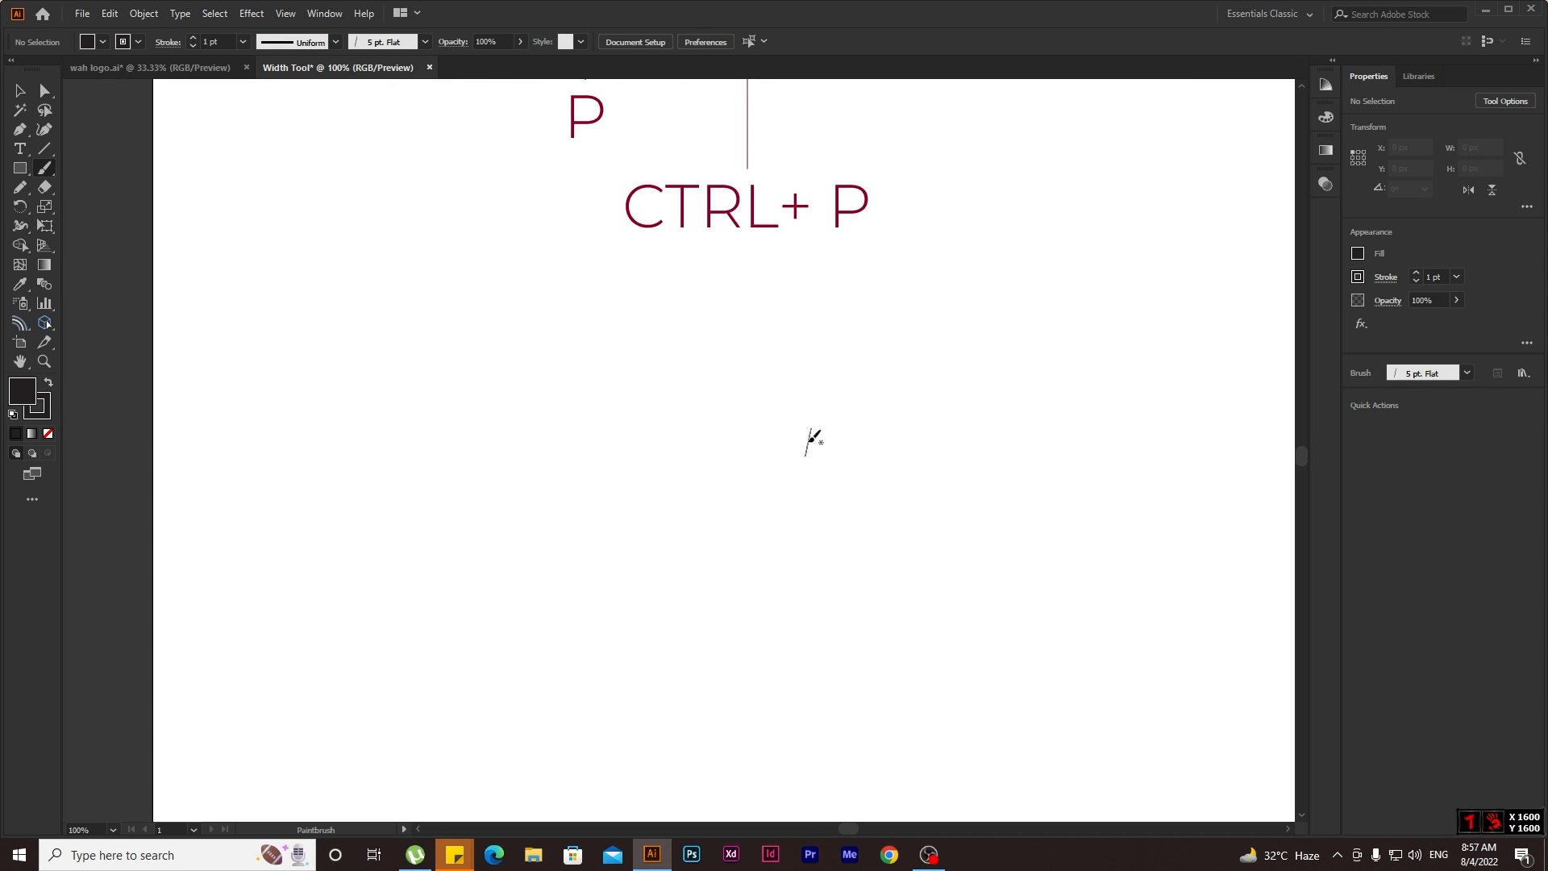
{"action": "scroll", "coordinate": [811, 423], "scroll_direction": "up", "scroll_amount": 1}
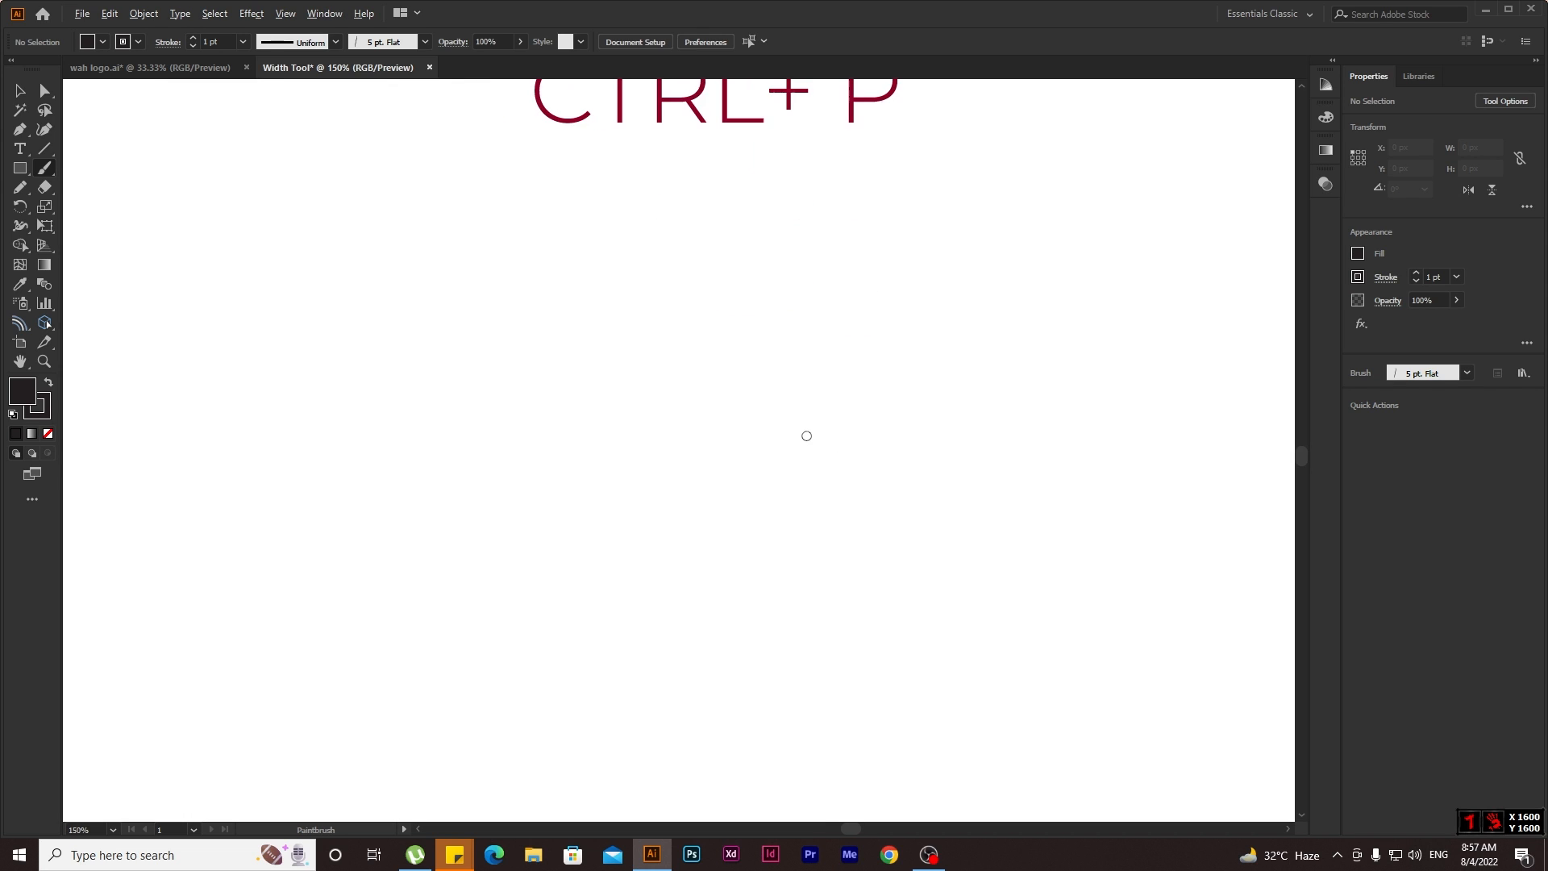
{"action": "mouse_move", "coordinate": [824, 303]}
{"action": "left_mouse_down"}
{"action": "mouse_move", "coordinate": [847, 403]}
{"action": "mouse_move", "coordinate": [900, 484]}
{"action": "mouse_move", "coordinate": [890, 535]}
{"action": "mouse_move", "coordinate": [887, 500]}
{"action": "mouse_move", "coordinate": [801, 388]}
{"action": "left_mouse_up"}
{"action": "key", "text": "ctrl+z"}
{"action": "mouse_move", "coordinate": [892, 532]}
{"action": "left_mouse_down"}
{"action": "mouse_move", "coordinate": [861, 461]}
{"action": "mouse_move", "coordinate": [802, 399]}
{"action": "mouse_move", "coordinate": [793, 356]}
{"action": "left_mouse_up"}
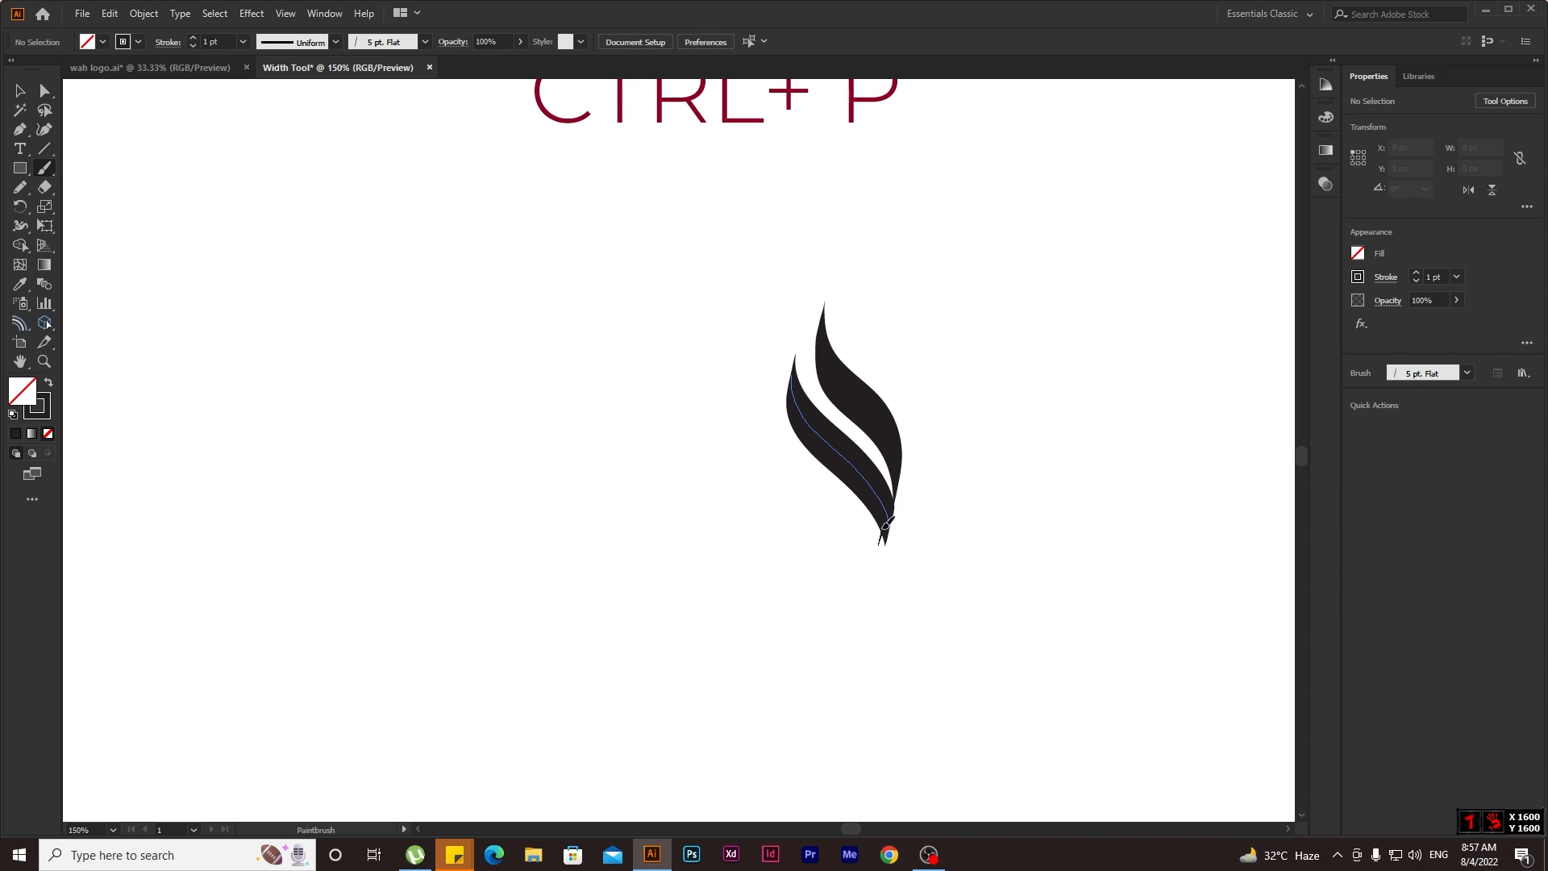
Paint a third flame-shaped stroke beneath the other two and a long swash sweeping down and left into an upturned tip.
{"action": "mouse_move", "coordinate": [885, 519]}
{"action": "left_mouse_down"}
{"action": "mouse_move", "coordinate": [858, 581]}
{"action": "mouse_move", "coordinate": [852, 542]}
{"action": "mouse_move", "coordinate": [785, 454]}
{"action": "mouse_move", "coordinate": [784, 467]}
{"action": "mouse_move", "coordinate": [802, 414]}
{"action": "mouse_move", "coordinate": [791, 378]}
{"action": "mouse_move", "coordinate": [696, 431]}
{"action": "mouse_move", "coordinate": [557, 552]}
{"action": "mouse_move", "coordinate": [485, 566]}
{"action": "mouse_move", "coordinate": [399, 485]}
{"action": "mouse_move", "coordinate": [392, 404]}
{"action": "left_mouse_up"}
{"action": "scroll", "coordinate": [784, 466], "scroll_direction": "down", "scroll_amount": 2}
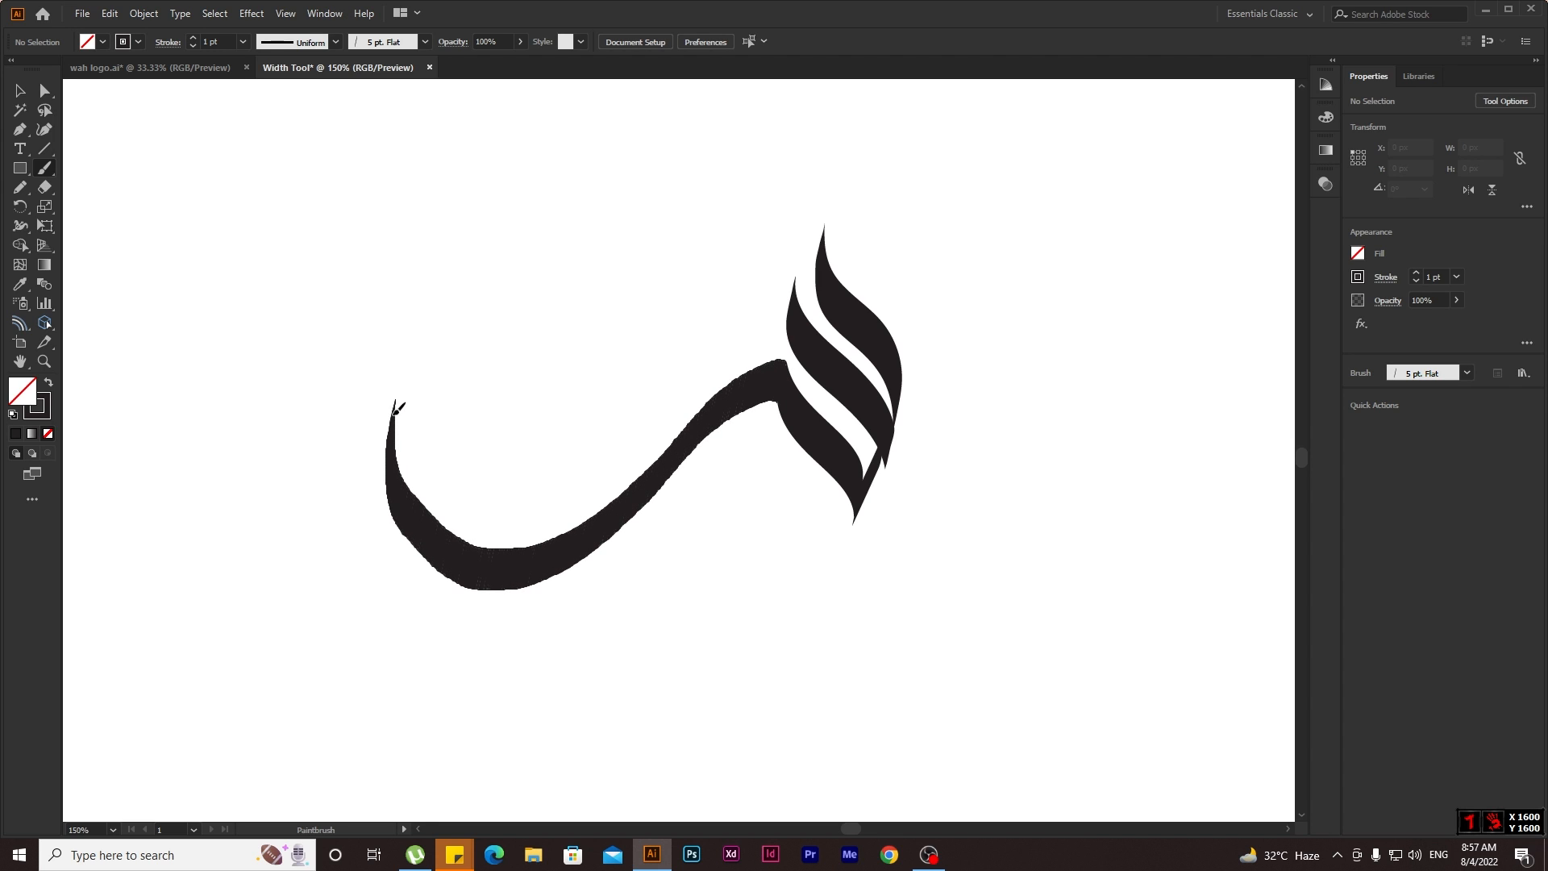
{"action": "scroll", "coordinate": [327, 267], "scroll_direction": "left", "scroll_amount": 2}
Smooth the lower-left bend of the swash by shifting its three bottom anchor points outward with the Curvature tool, then deselect it.
{"action": "key", "text": "v"}
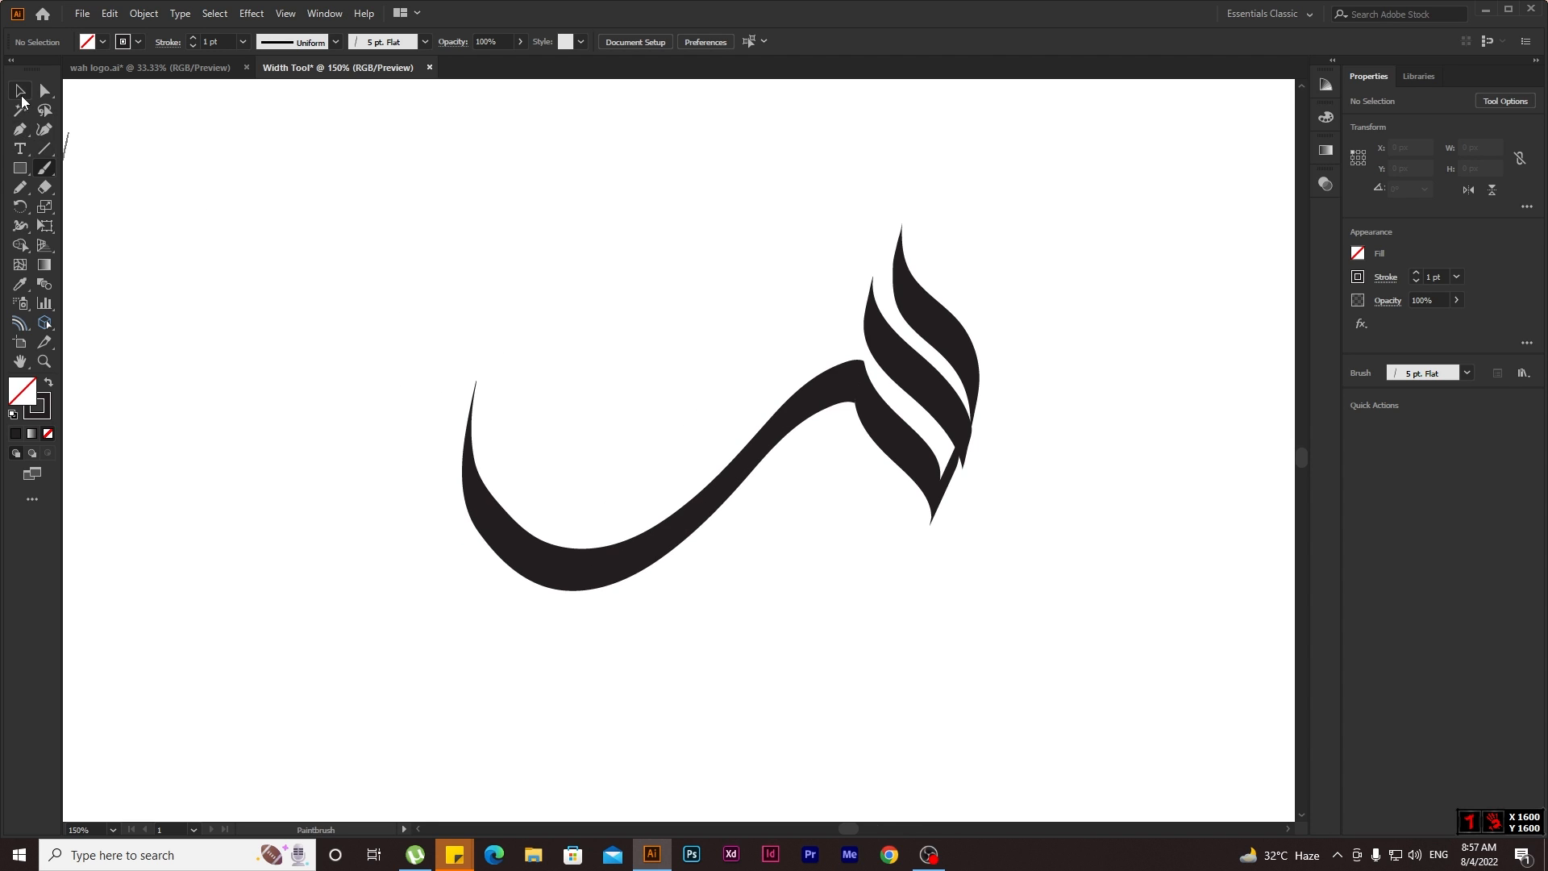
{"action": "left_click_drag", "start_coordinate": [422, 329], "coordinate": [645, 595]}
{"action": "key", "text": "ctrl+equal"}
{"action": "key", "text": "ctrl+equal"}
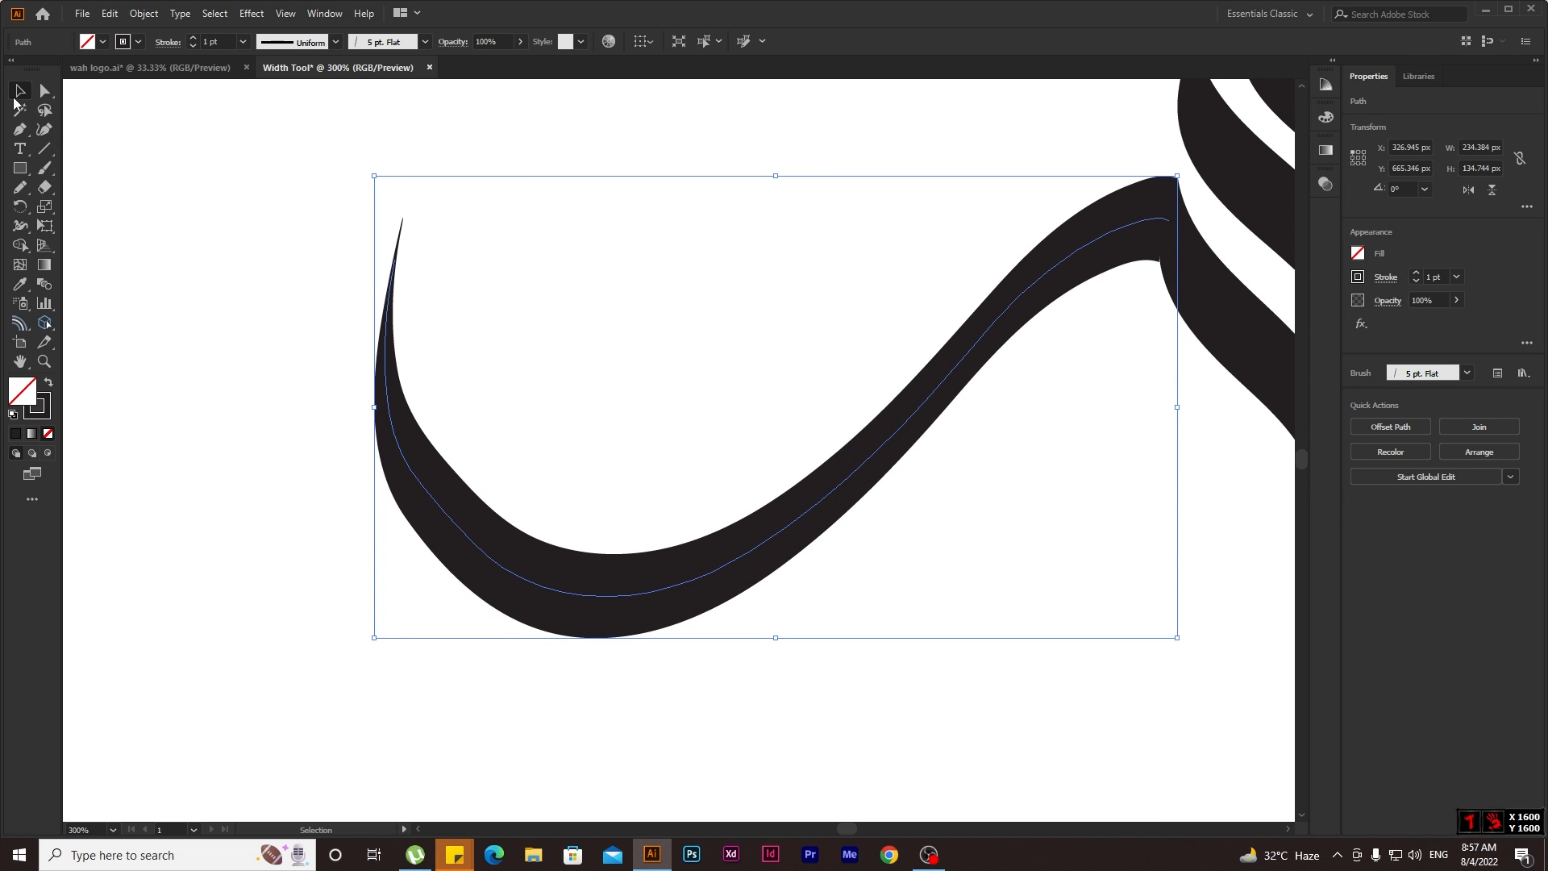
{"action": "left_click", "coordinate": [41, 131]}
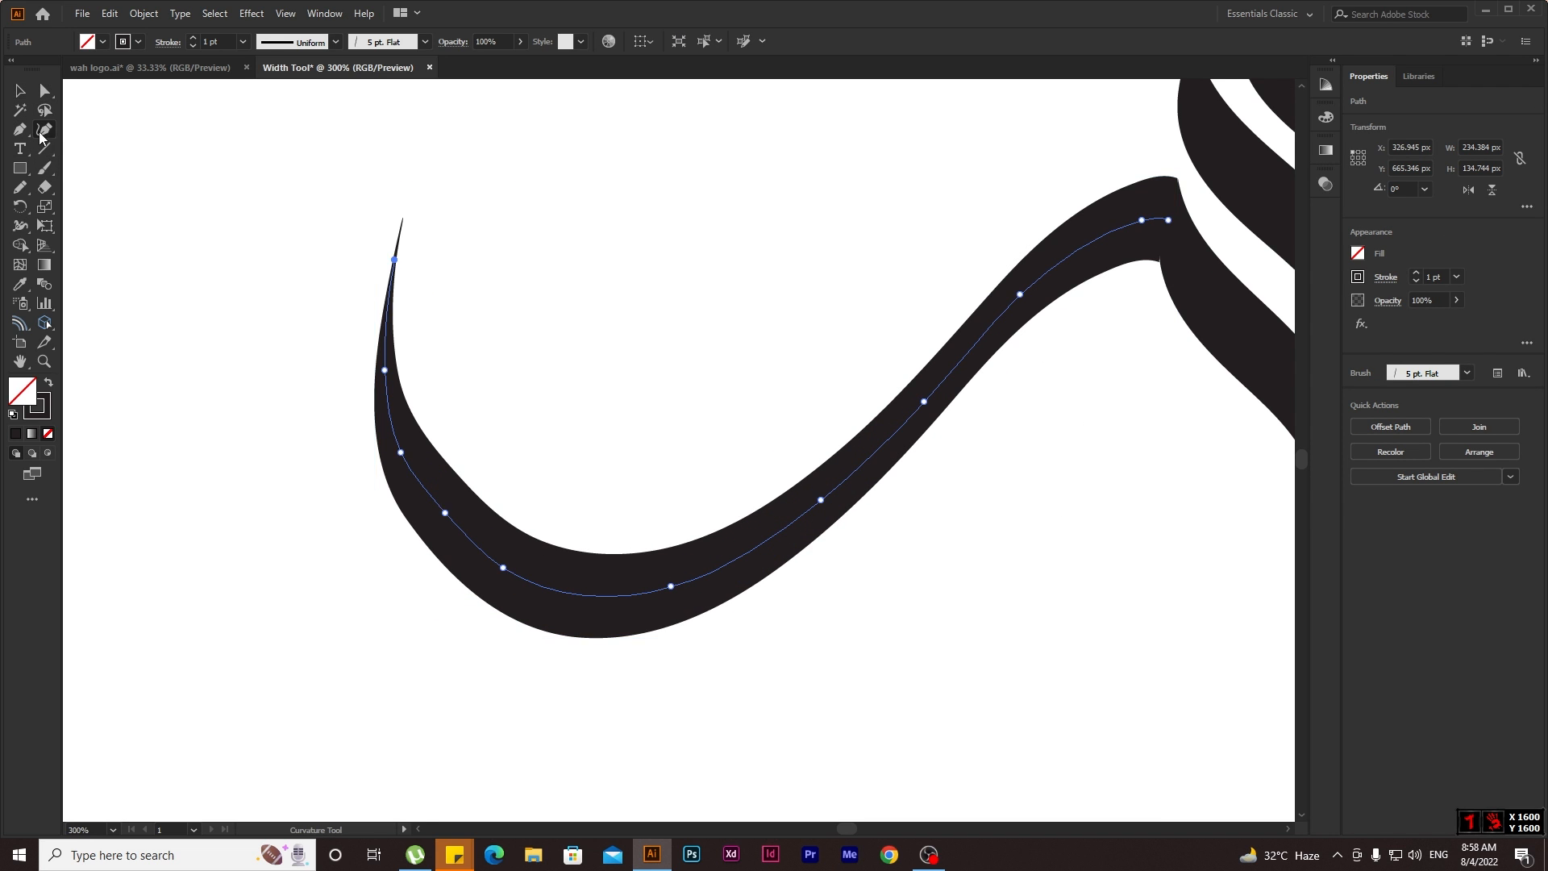
{"action": "left_click_drag", "start_coordinate": [445, 513], "coordinate": [436, 526]}
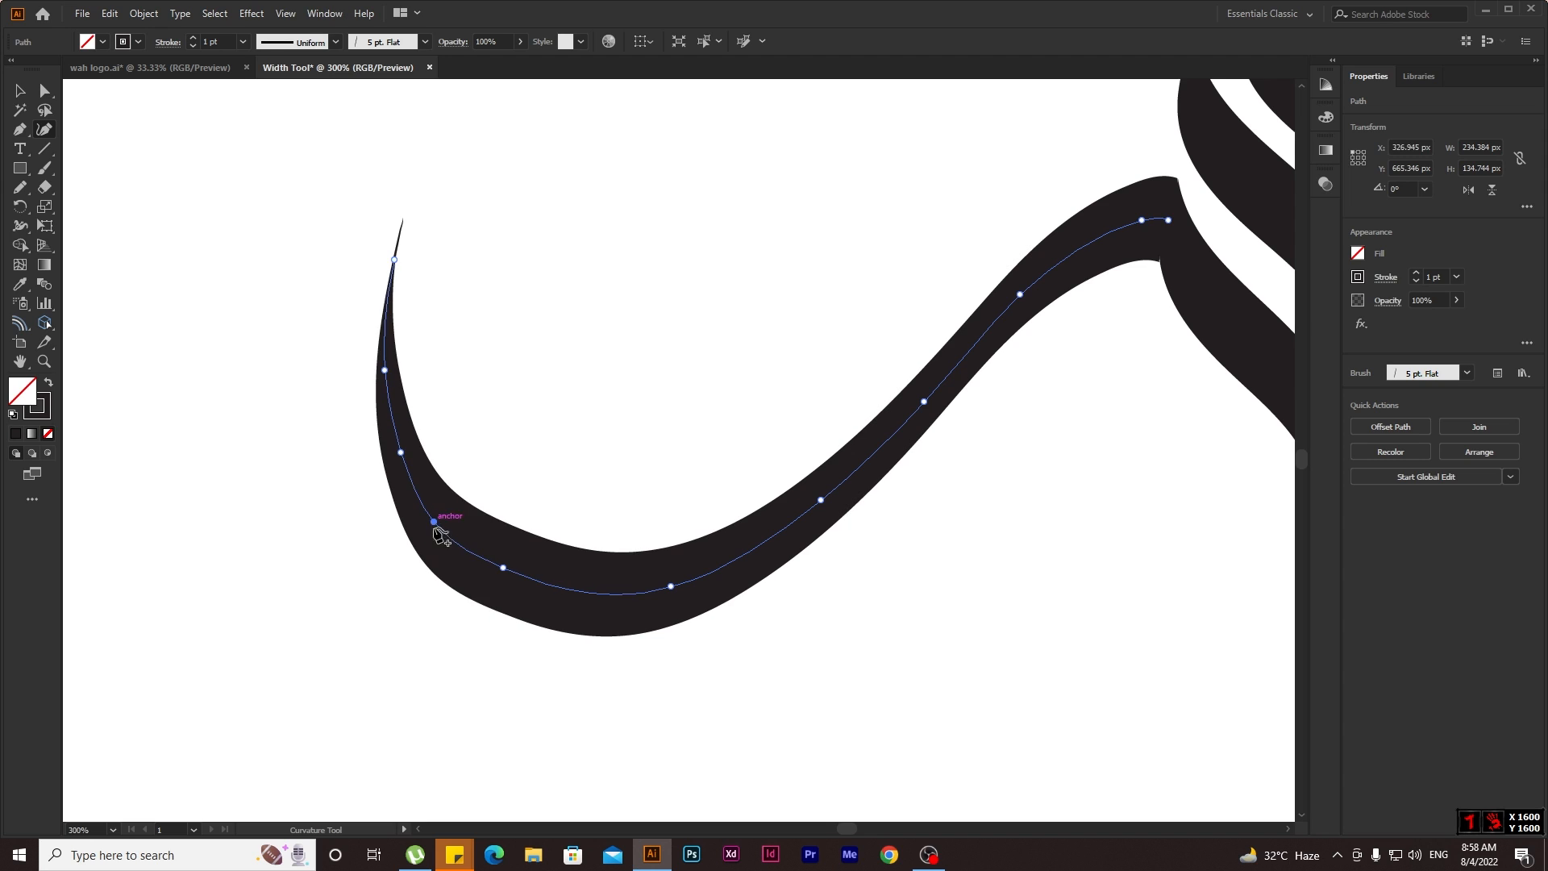
{"action": "left_click_drag", "start_coordinate": [503, 568], "coordinate": [498, 582]}
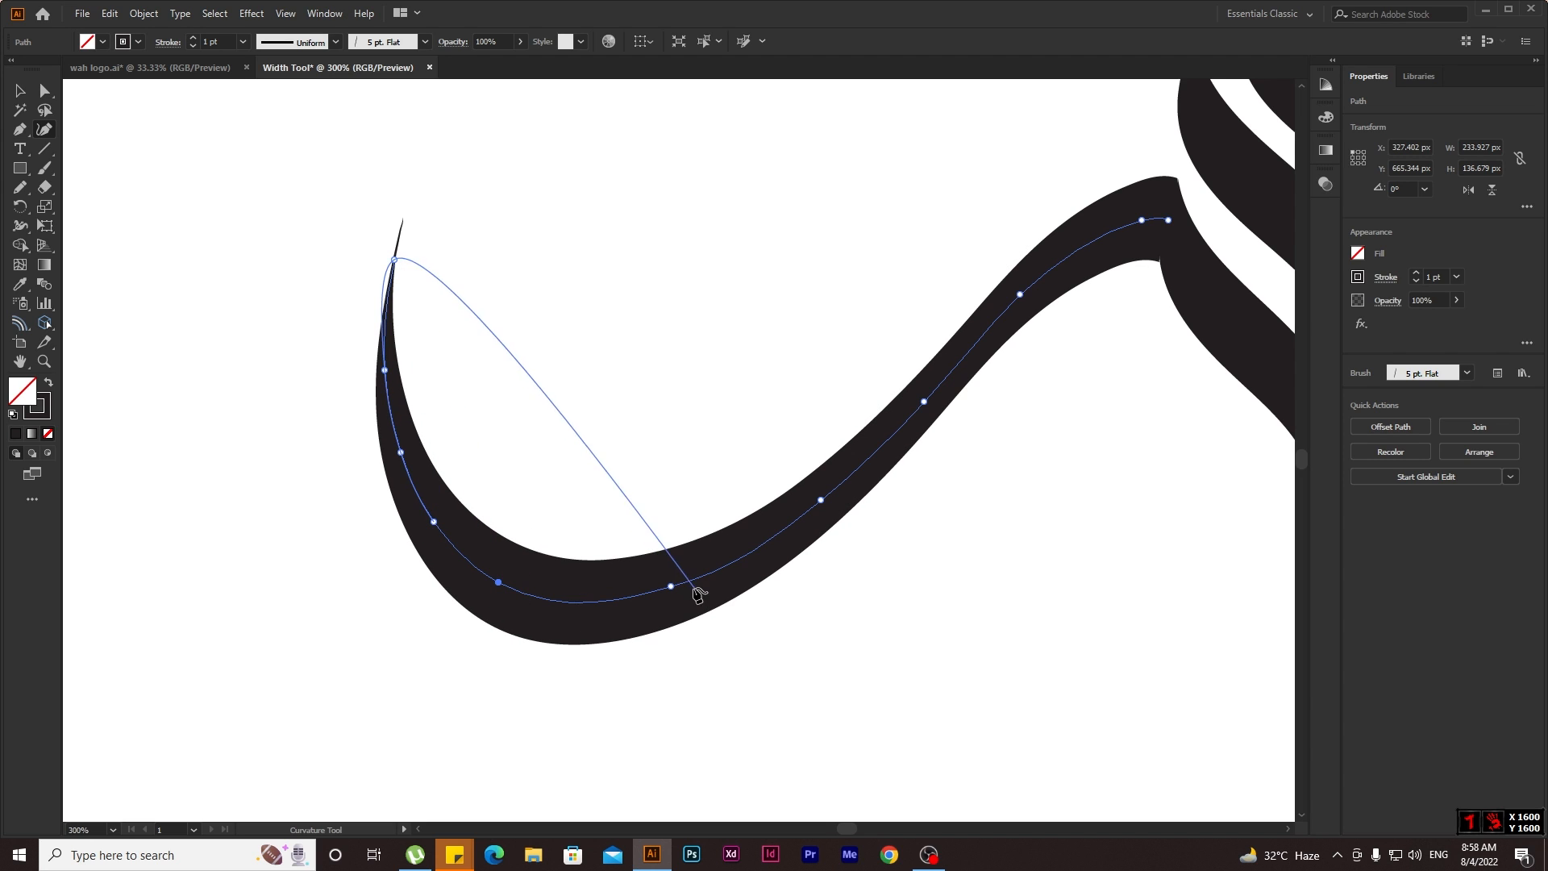
{"action": "left_click_drag", "start_coordinate": [671, 587], "coordinate": [675, 597]}
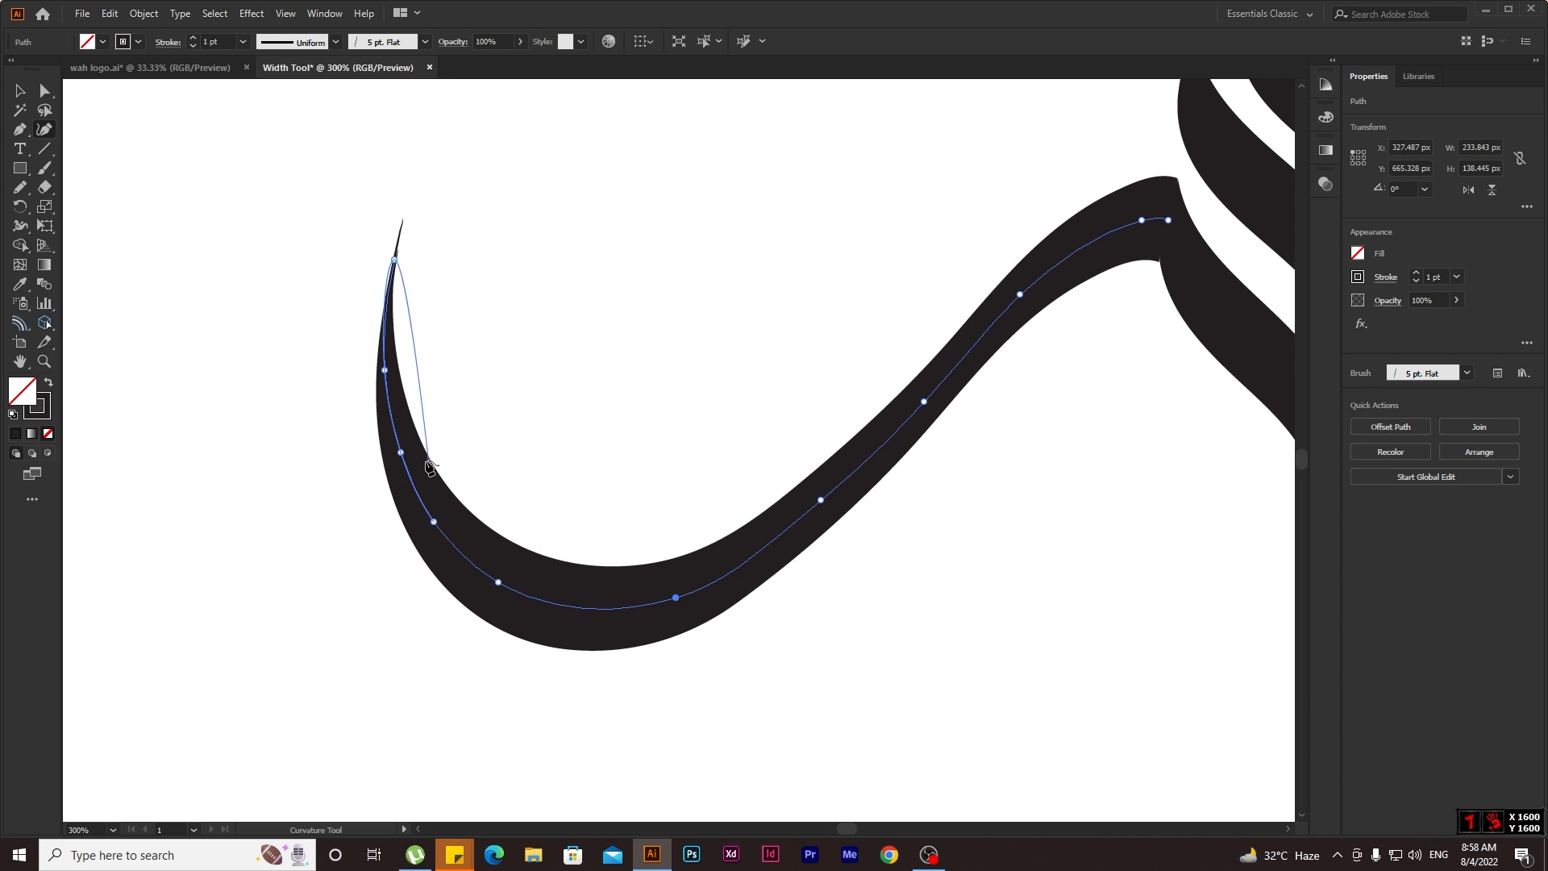
{"action": "left_click", "coordinate": [20, 90]}
{"action": "left_click", "coordinate": [218, 272]}
{"action": "scroll", "coordinate": [650, 412], "scroll_direction": "down", "scroll_amount": 1}
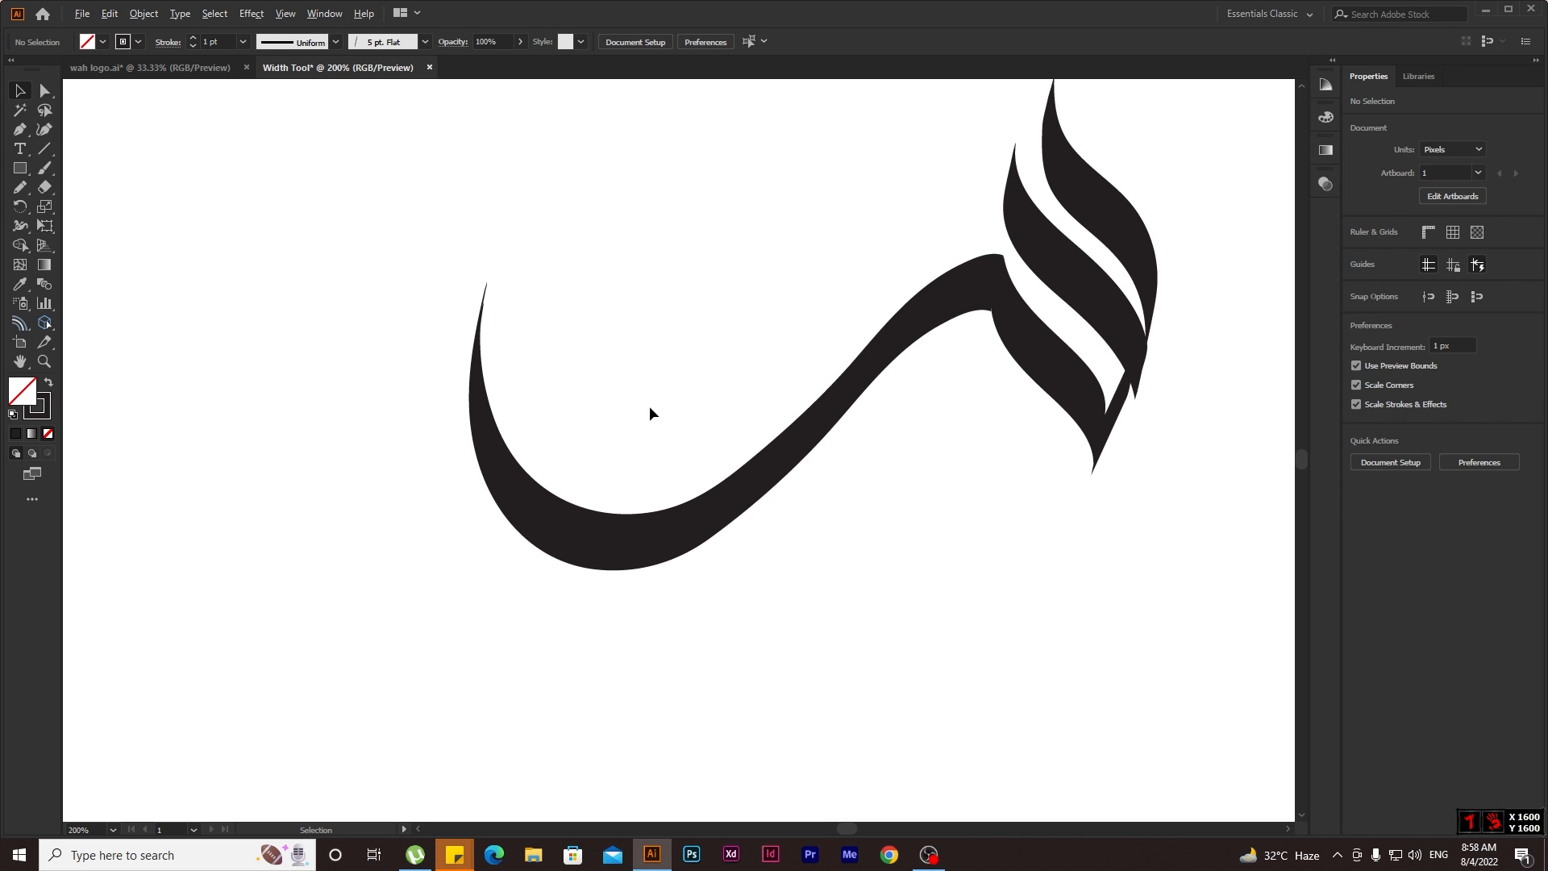
Try to draw a large looping curl from the swash's upturned left tip with the Pencil tool.
{"action": "scroll", "coordinate": [1183, 484], "scroll_direction": "down", "scroll_amount": 1}
{"action": "scroll", "coordinate": [1207, 477], "scroll_direction": "right", "scroll_amount": 2}
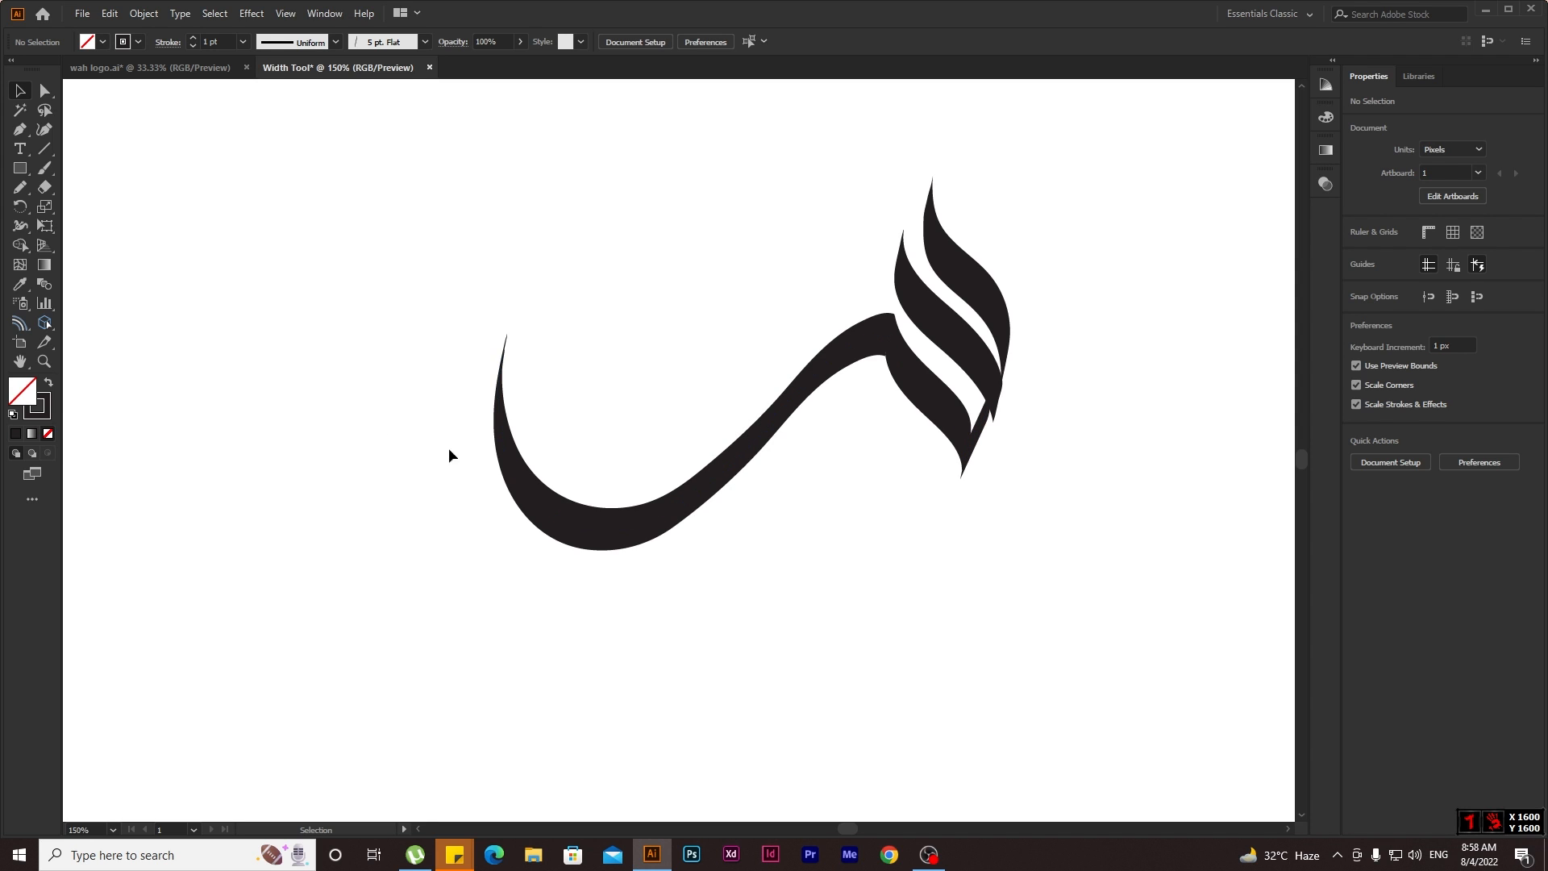
{"action": "scroll", "coordinate": [358, 423], "scroll_direction": "up", "scroll_amount": 3}
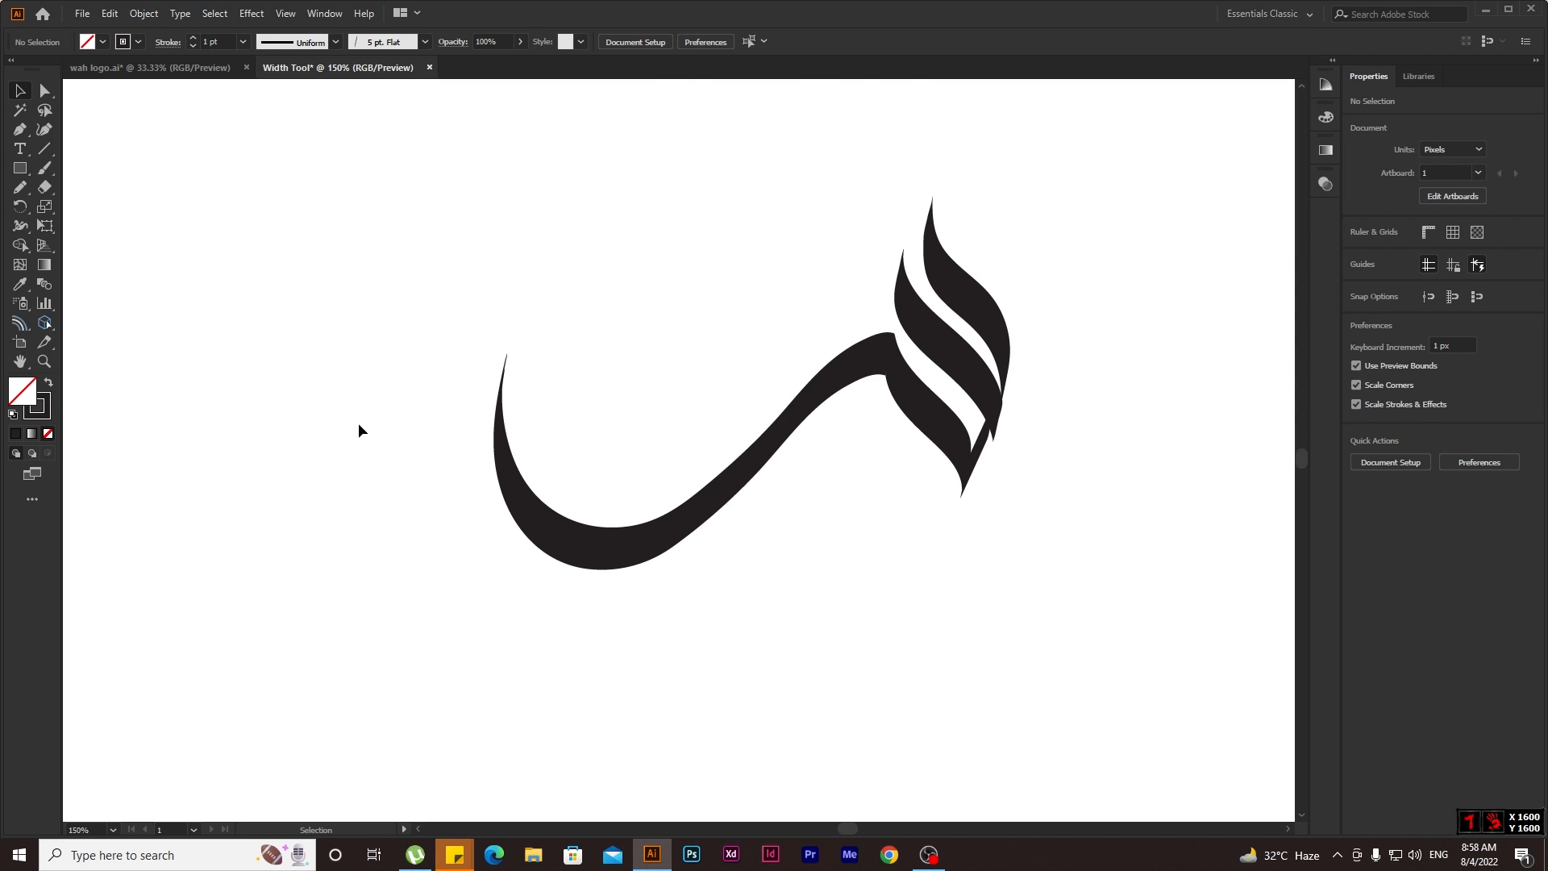
{"action": "left_click", "coordinate": [29, 187]}
{"action": "scroll", "coordinate": [520, 476], "scroll_direction": "up", "scroll_amount": 1}
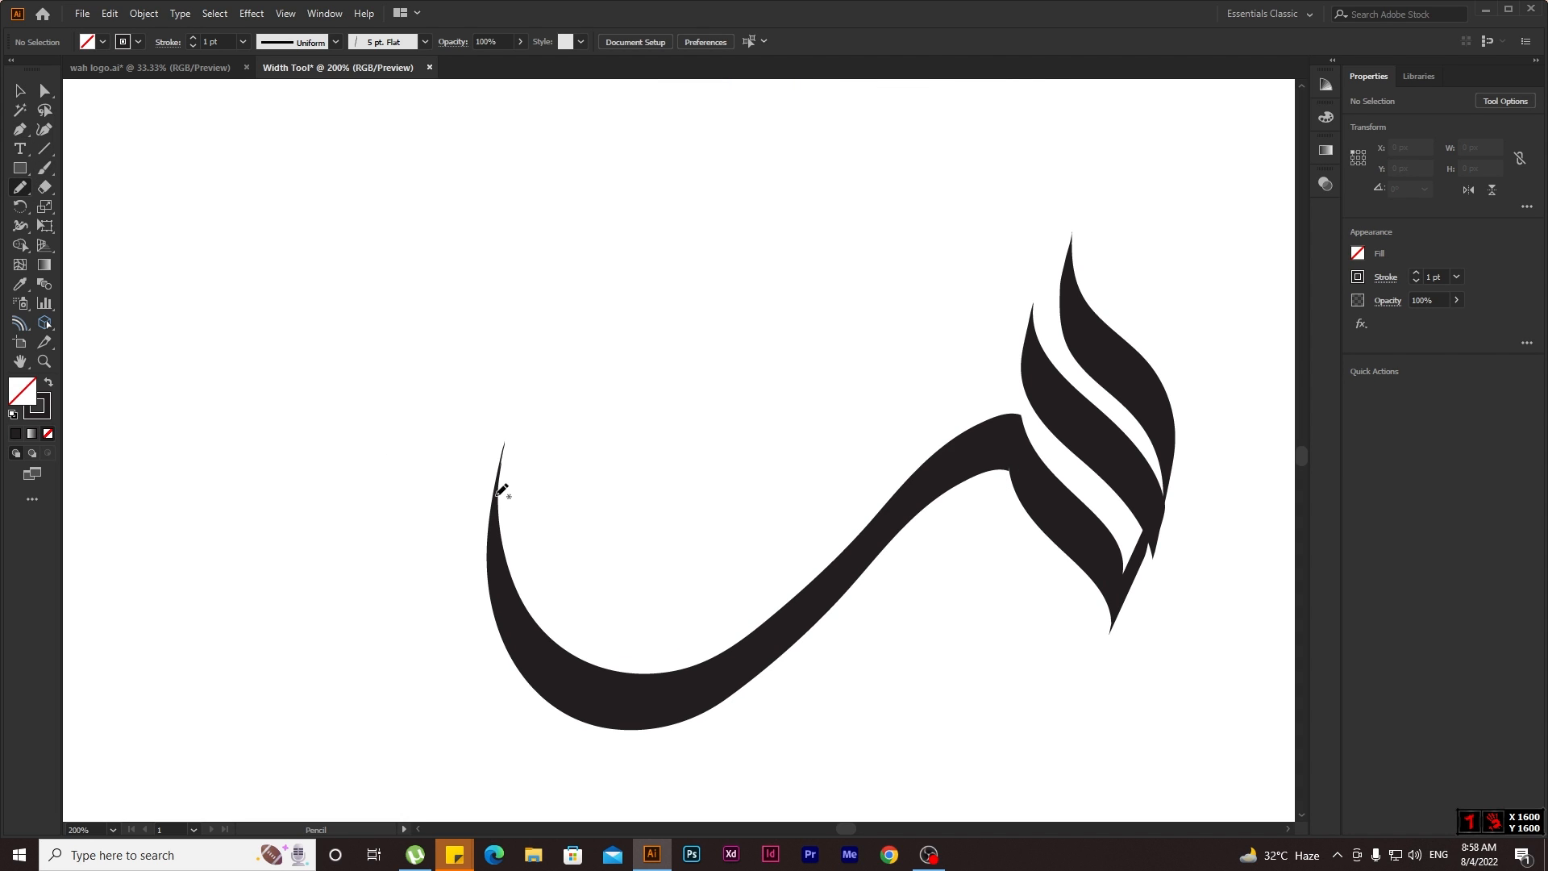
{"action": "mouse_move", "coordinate": [510, 430]}
{"action": "left_mouse_down"}
{"action": "mouse_move", "coordinate": [544, 415]}
{"action": "mouse_move", "coordinate": [653, 462]}
{"action": "mouse_move", "coordinate": [753, 475]}
{"action": "mouse_move", "coordinate": [831, 400]}
{"action": "mouse_move", "coordinate": [830, 312]}
{"action": "mouse_move", "coordinate": [791, 264]}
{"action": "mouse_move", "coordinate": [721, 257]}
{"action": "mouse_move", "coordinate": [662, 293]}
{"action": "mouse_move", "coordinate": [641, 389]}
{"action": "mouse_move", "coordinate": [709, 457]}
{"action": "mouse_move", "coordinate": [773, 423]}
{"action": "left_mouse_up"}
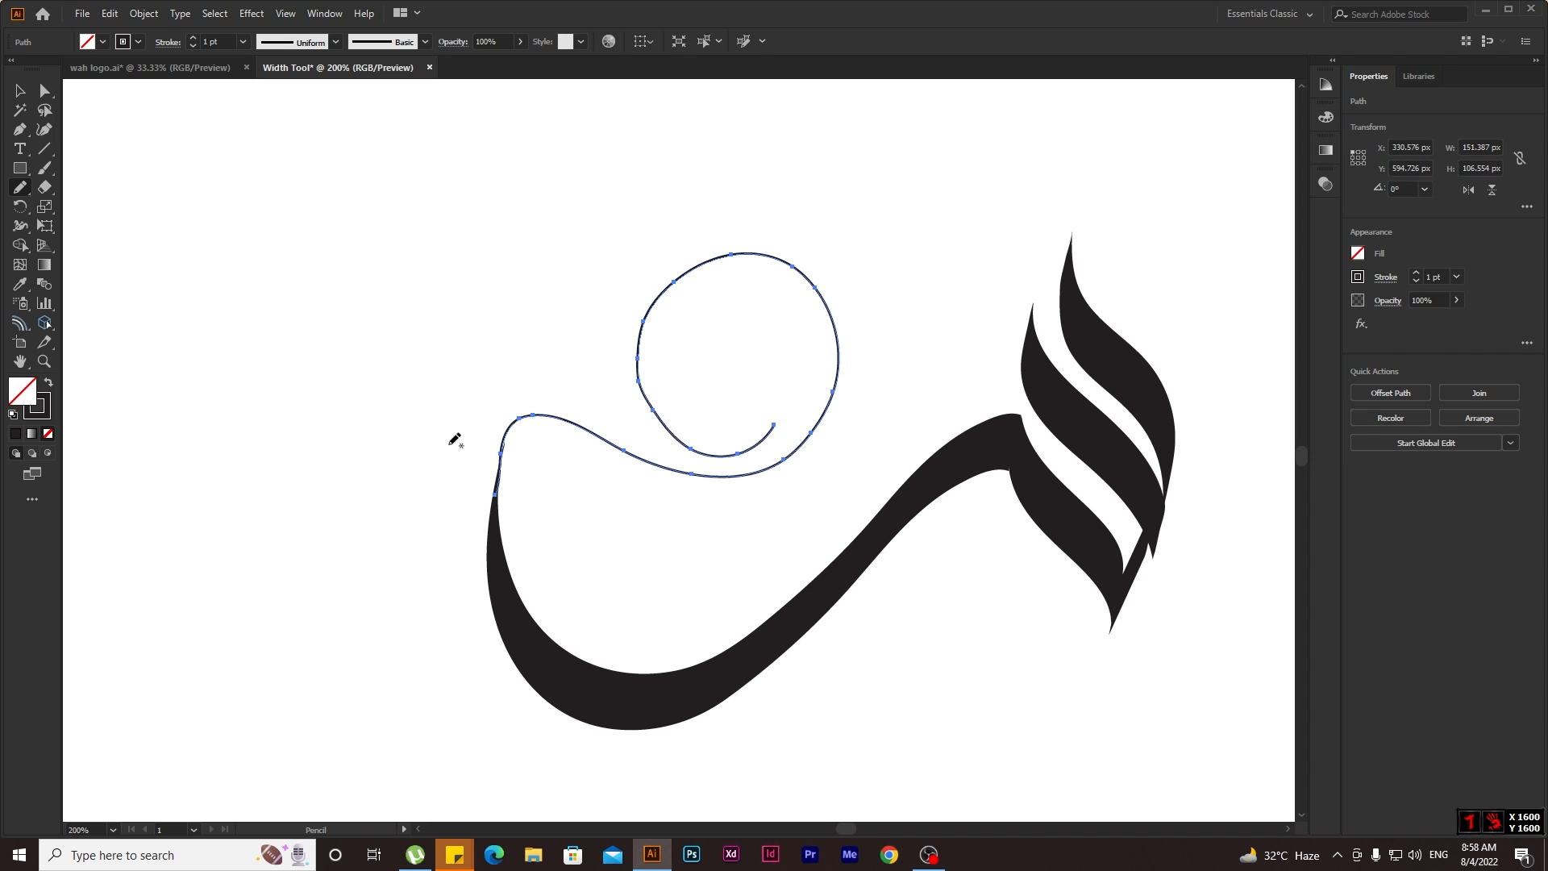
{"action": "scroll", "coordinate": [546, 468], "scroll_direction": "up", "scroll_amount": 2}
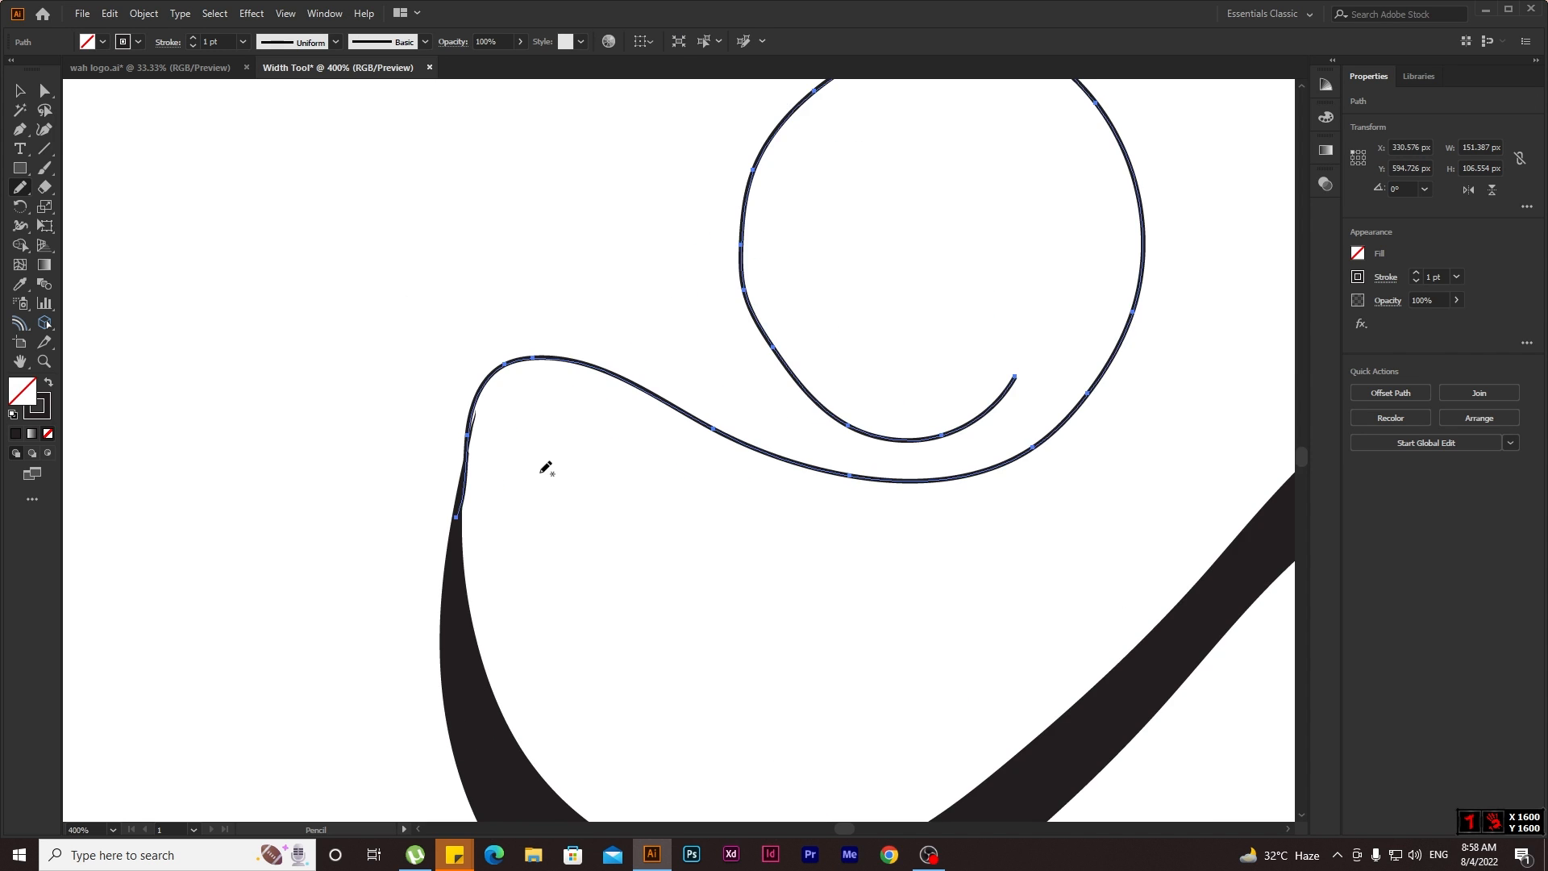
{"action": "key", "text": "Delete"}
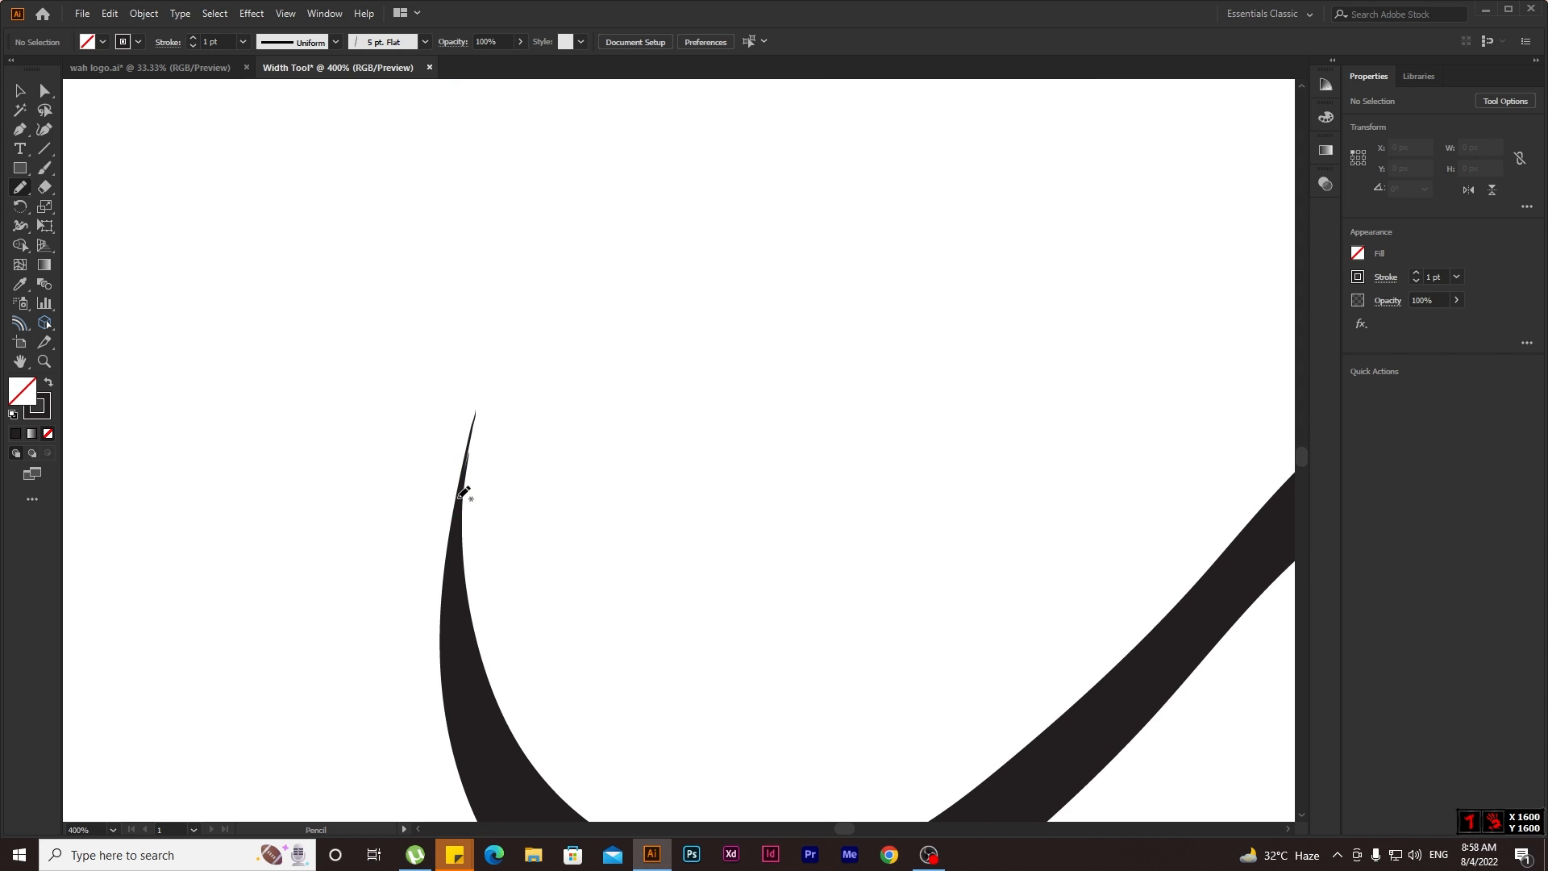
Draw a looping curl about 104 by 64 px from the swash's upturned left tip with the Pencil tool.
{"action": "mouse_move", "coordinate": [465, 491]}
{"action": "left_mouse_down"}
{"action": "mouse_move", "coordinate": [487, 428]}
{"action": "mouse_move", "coordinate": [518, 476]}
{"action": "left_mouse_up"}
{"action": "key", "text": "Delete"}
{"action": "mouse_move", "coordinate": [496, 406]}
{"action": "left_mouse_down"}
{"action": "mouse_move", "coordinate": [538, 414]}
{"action": "mouse_move", "coordinate": [626, 475]}
{"action": "mouse_move", "coordinate": [722, 501]}
{"action": "mouse_move", "coordinate": [832, 488]}
{"action": "mouse_move", "coordinate": [906, 426]}
{"action": "mouse_move", "coordinate": [930, 347]}
{"action": "mouse_move", "coordinate": [896, 266]}
{"action": "mouse_move", "coordinate": [833, 222]}
{"action": "mouse_move", "coordinate": [774, 219]}
{"action": "mouse_move", "coordinate": [700, 266]}
{"action": "mouse_move", "coordinate": [666, 347]}
{"action": "mouse_move", "coordinate": [705, 433]}
{"action": "mouse_move", "coordinate": [810, 459]}
{"action": "left_mouse_up"}
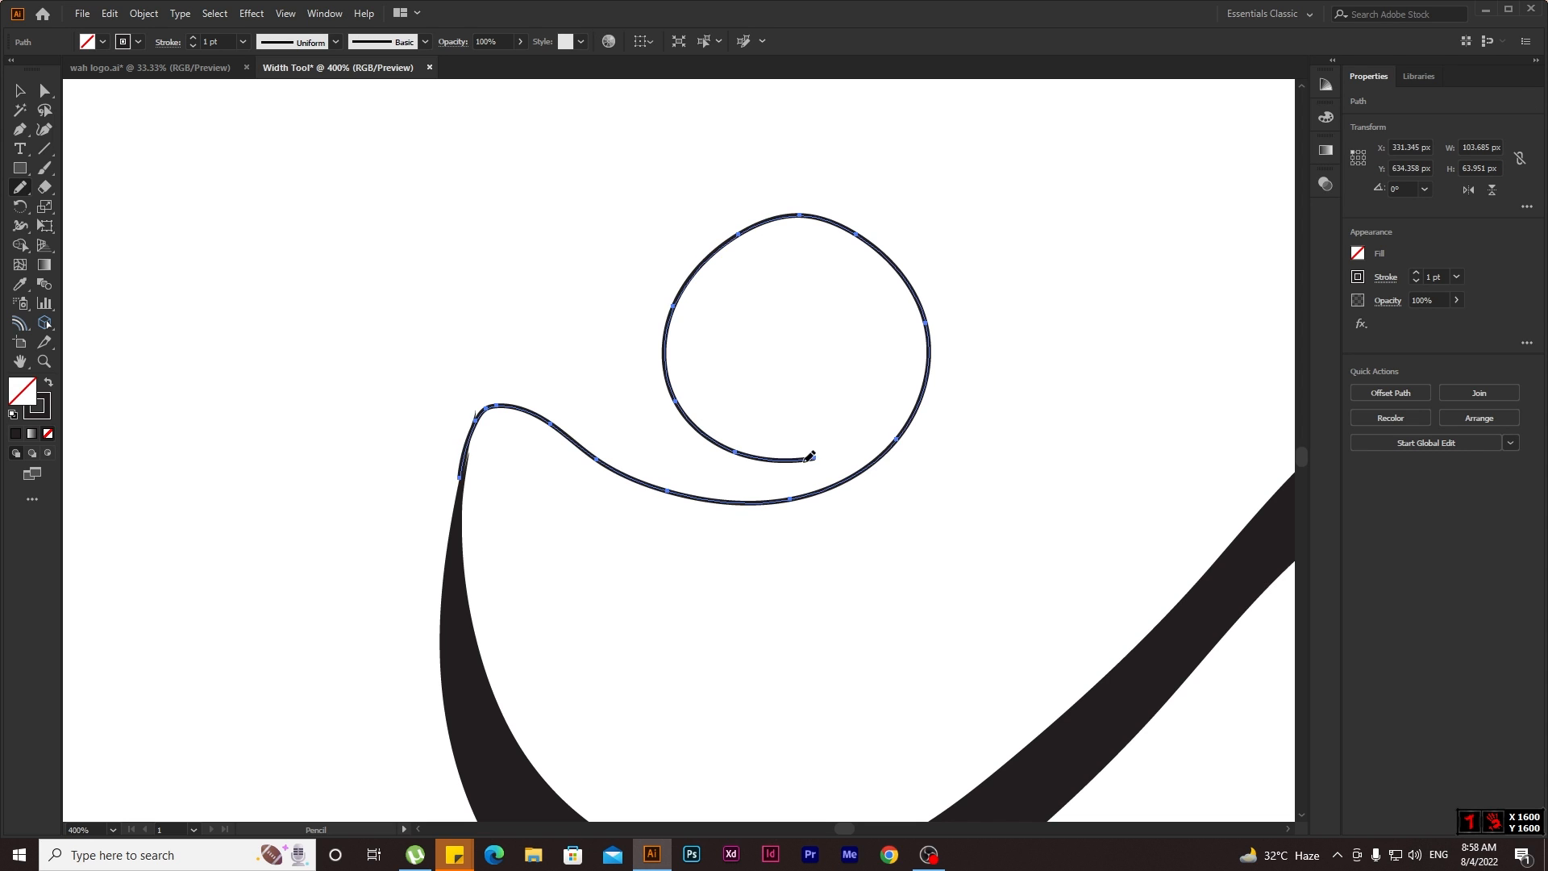
{"action": "left_click", "coordinate": [20, 129]}
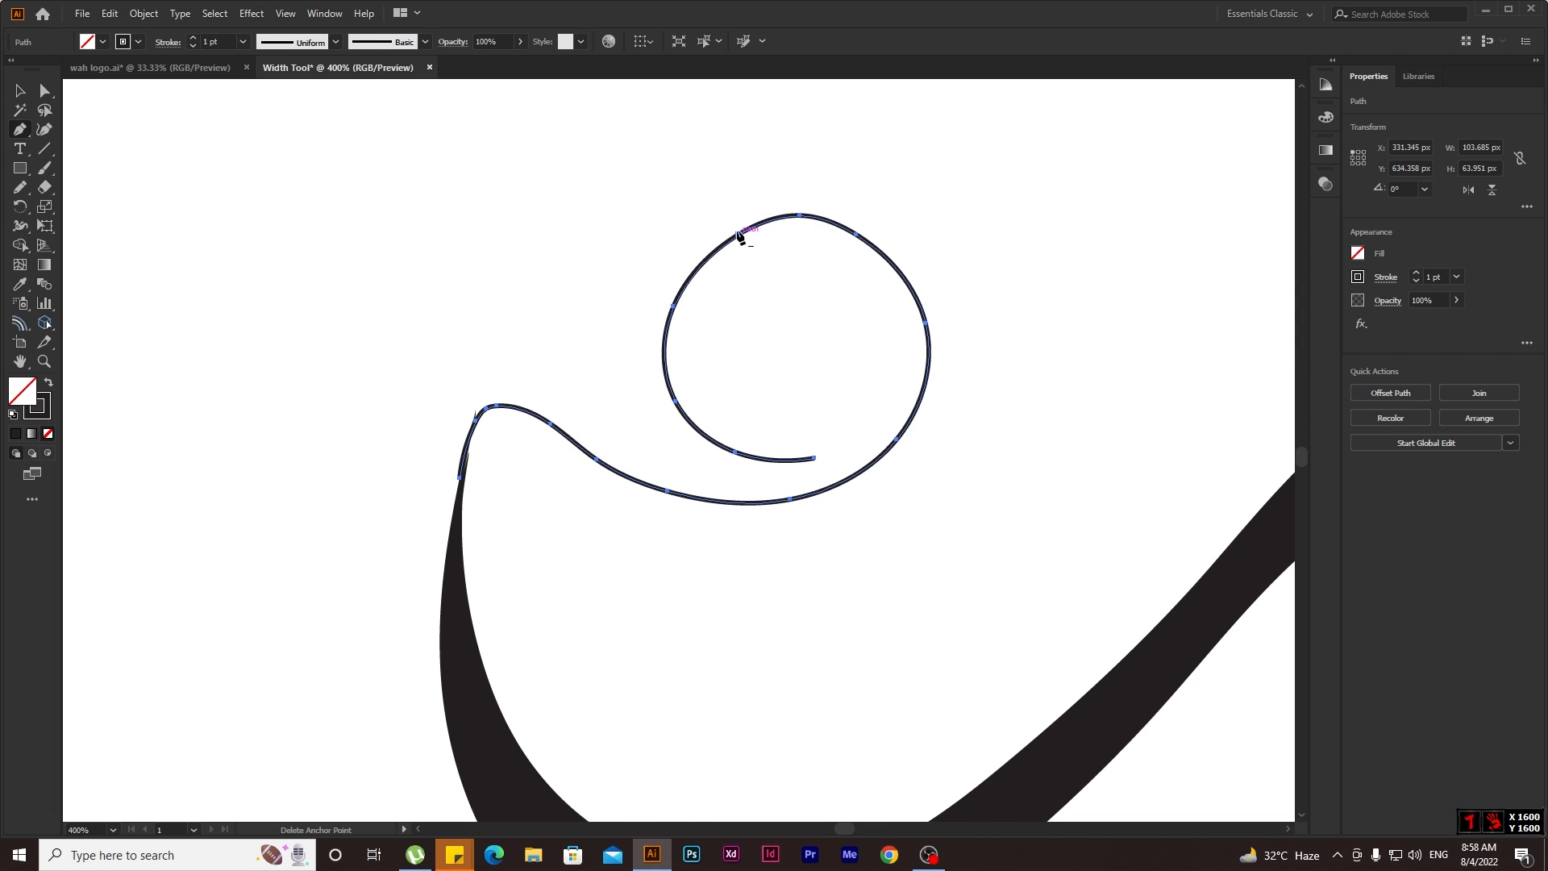
{"action": "left_click", "coordinate": [18, 92]}
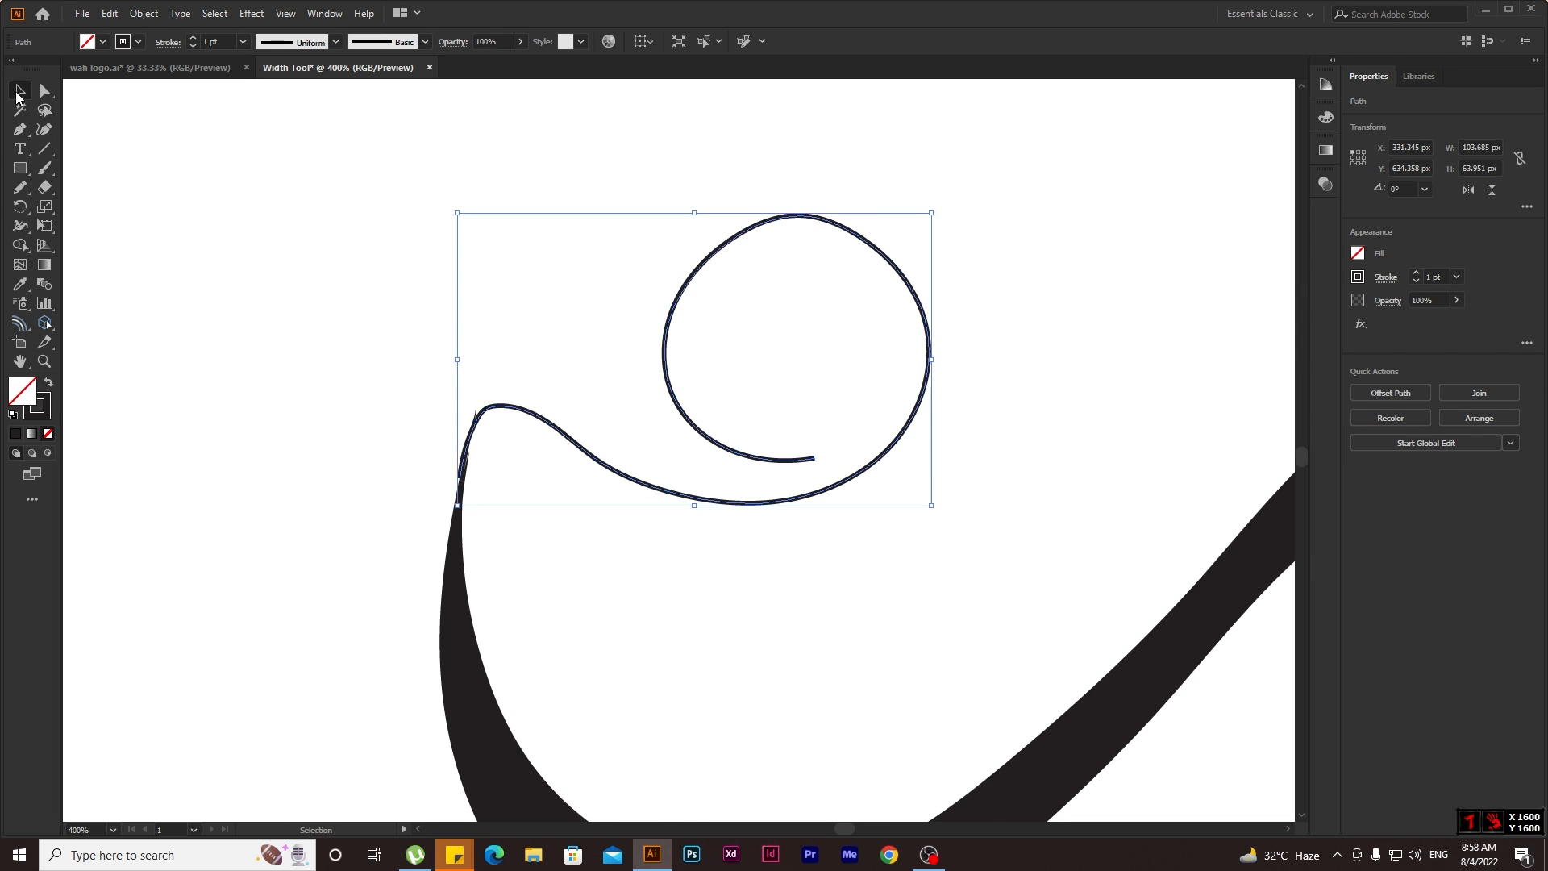
{"action": "left_click", "coordinate": [21, 129]}
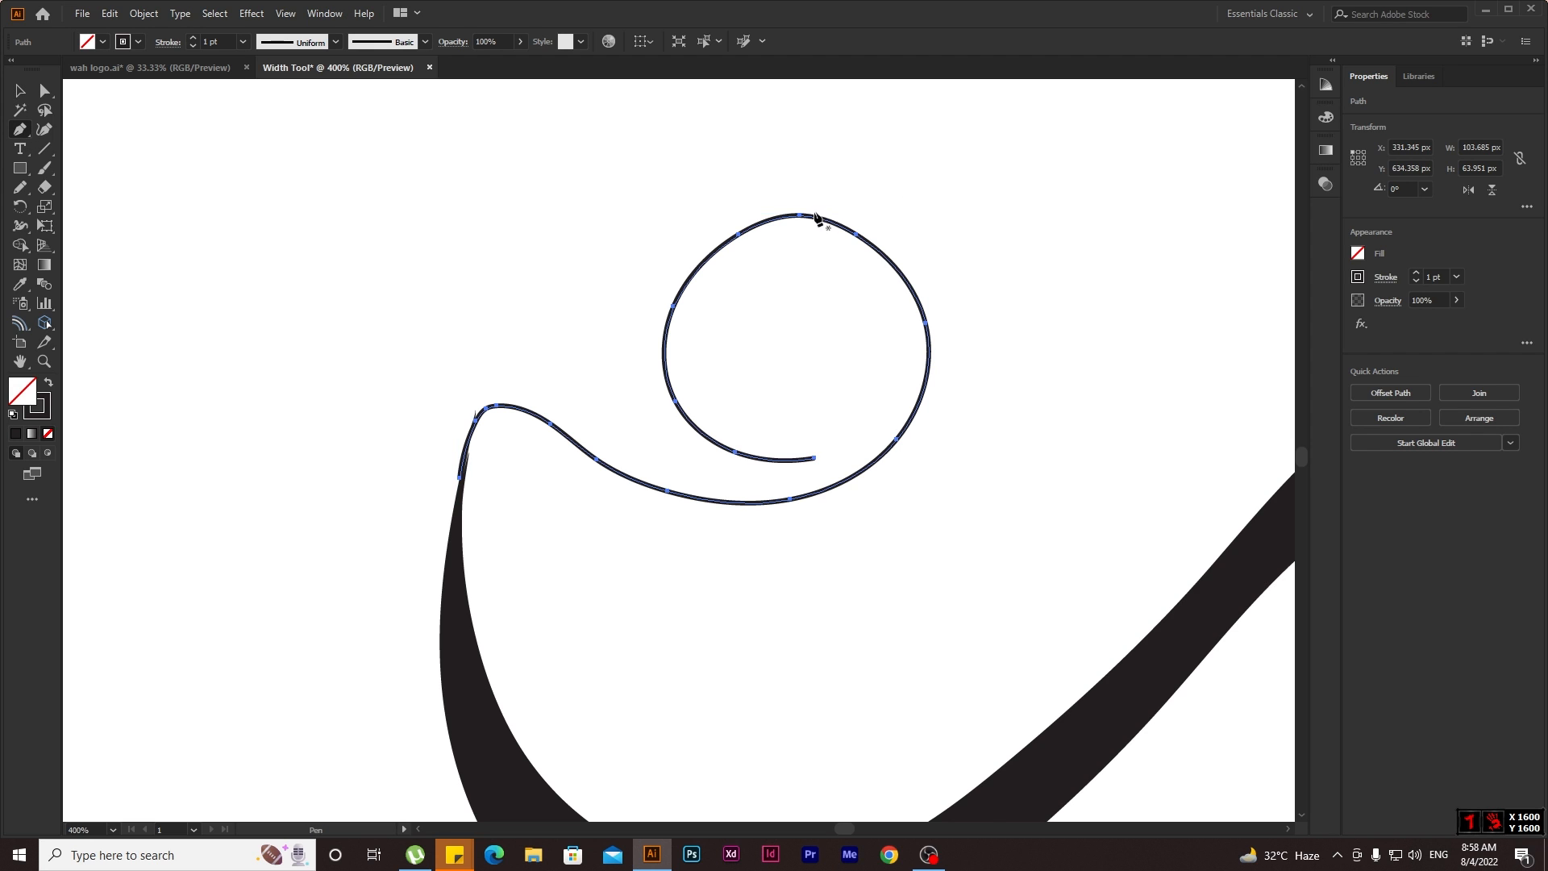
{"action": "left_click", "coordinate": [20, 91]}
{"action": "left_click_drag", "start_coordinate": [961, 172], "coordinate": [801, 342]}
Round the curl's circular loop with the Curvature tool by shifting its upper-right and left anchors outward and deleting its upper-left anchor.
{"action": "left_click", "coordinate": [20, 129]}
{"action": "left_click", "coordinate": [45, 129]}
{"action": "left_click_drag", "start_coordinate": [856, 233], "coordinate": [882, 244]}
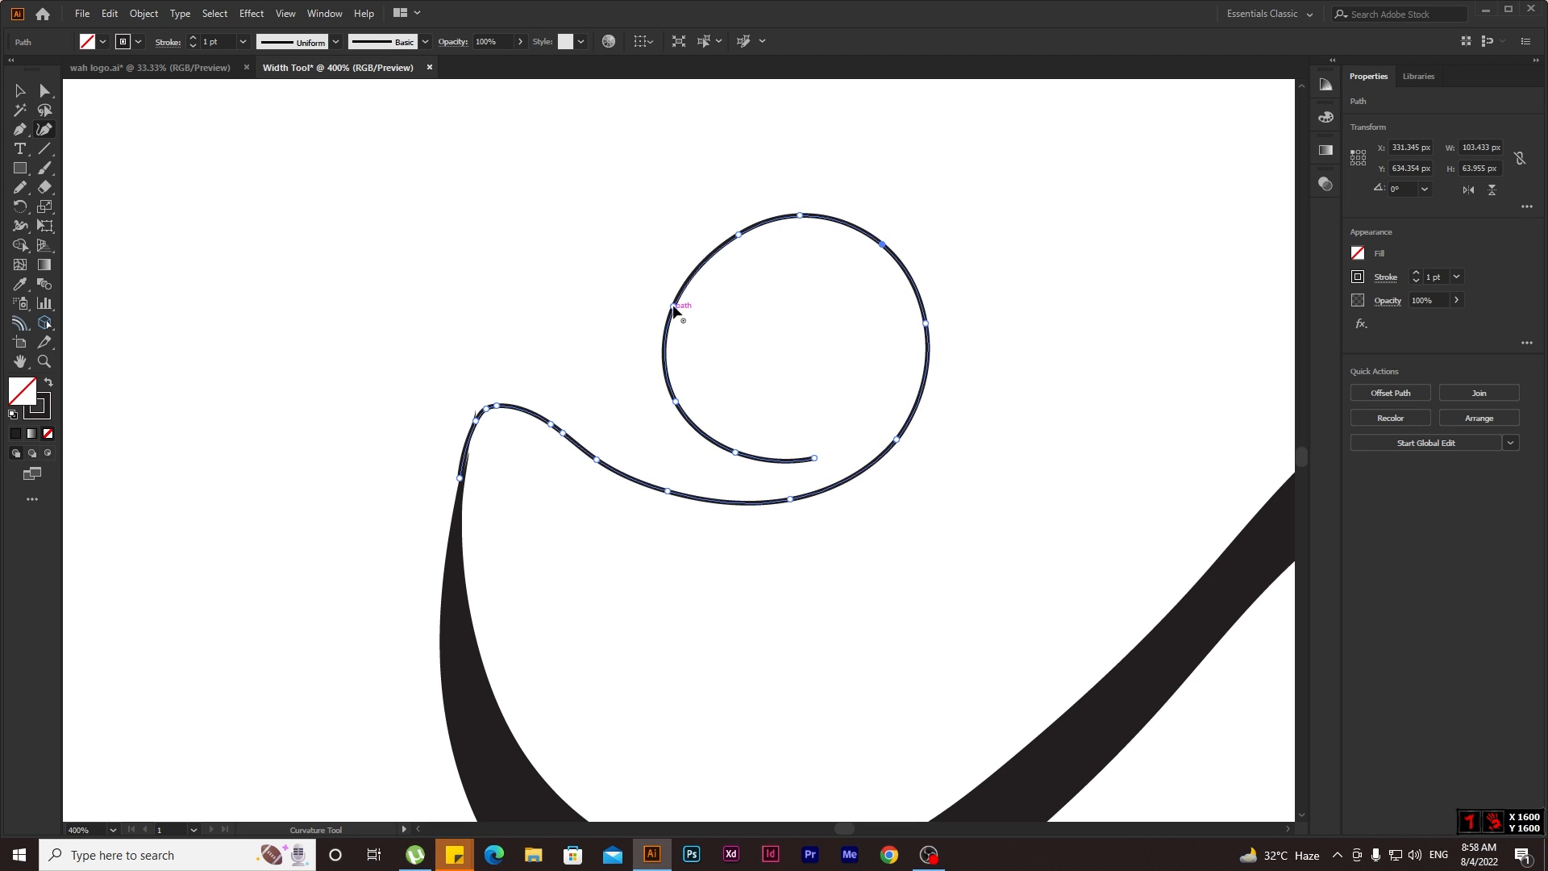
{"action": "left_click_drag", "start_coordinate": [673, 306], "coordinate": [668, 304]}
{"action": "left_click", "coordinate": [734, 230]}
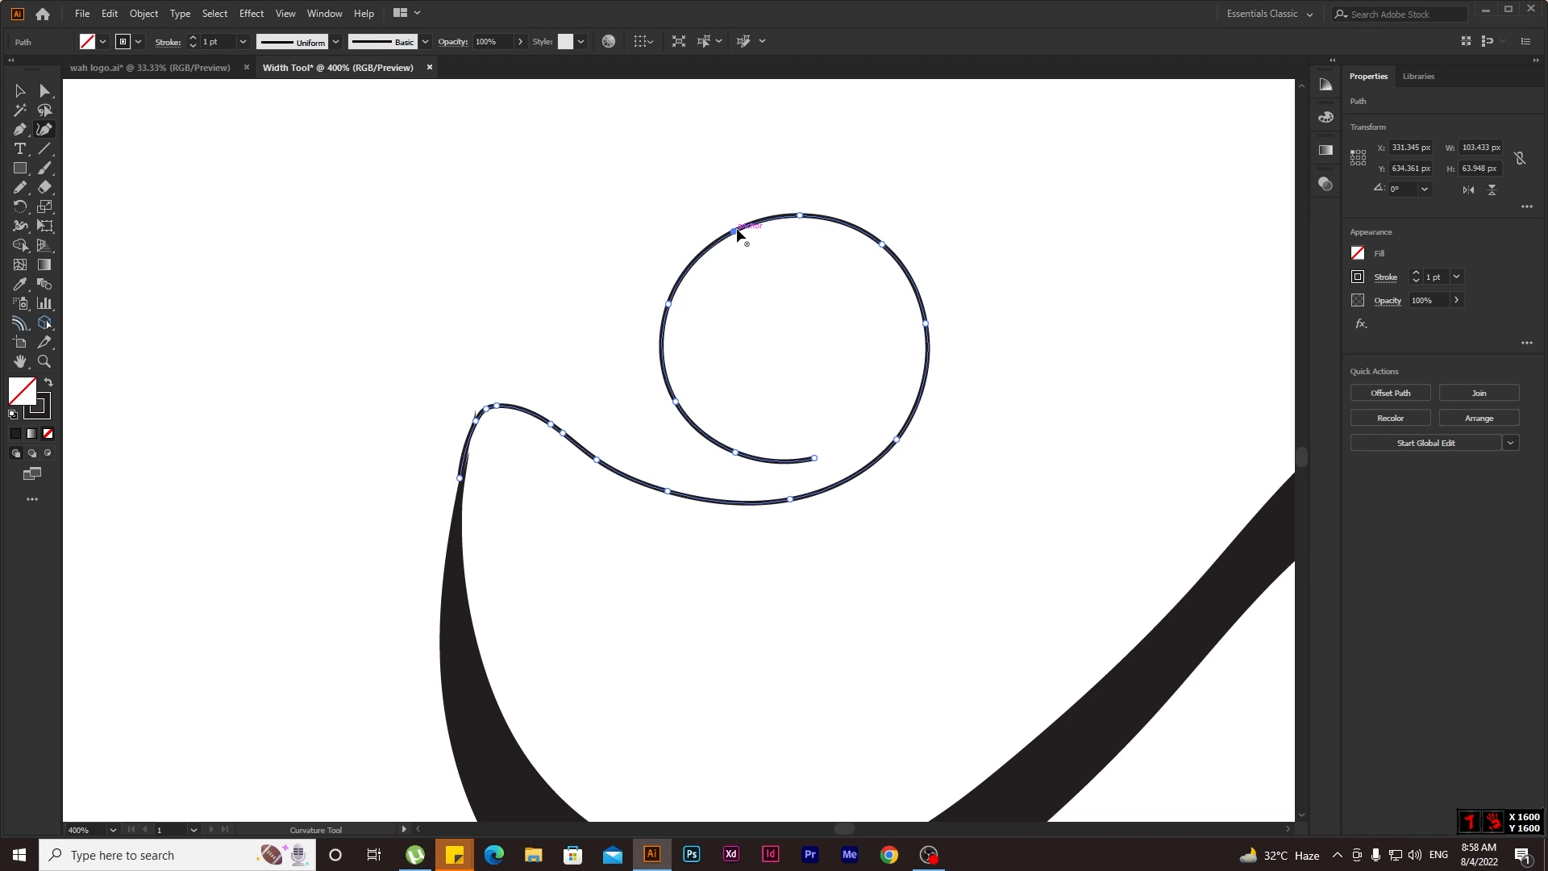
{"action": "key", "text": "Delete"}
Smooth the small hump at the curl's start by deleting an extra anchor and shifting the neighbouring one slightly outward.
{"action": "left_click", "coordinate": [485, 410]}
{"action": "key", "text": "Delete"}
{"action": "left_click", "coordinate": [475, 429]}
{"action": "left_click_drag", "start_coordinate": [478, 427], "coordinate": [472, 433]}
{"action": "left_click", "coordinate": [18, 90]}
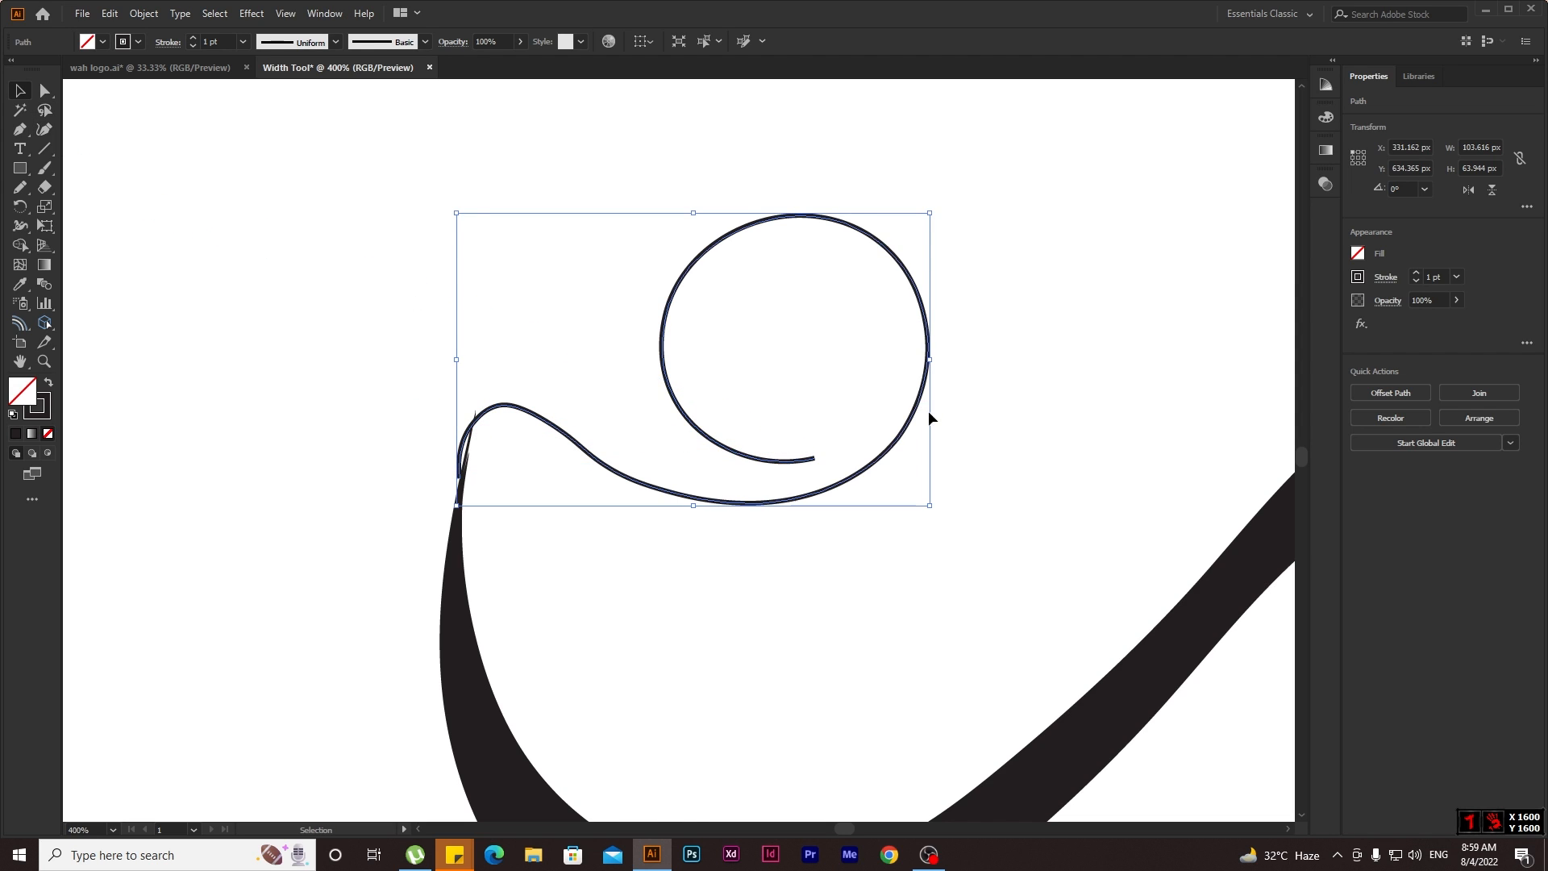
Set the curl's stroke weight to 4 pt.
{"action": "left_click_drag", "start_coordinate": [1023, 237], "coordinate": [671, 554]}
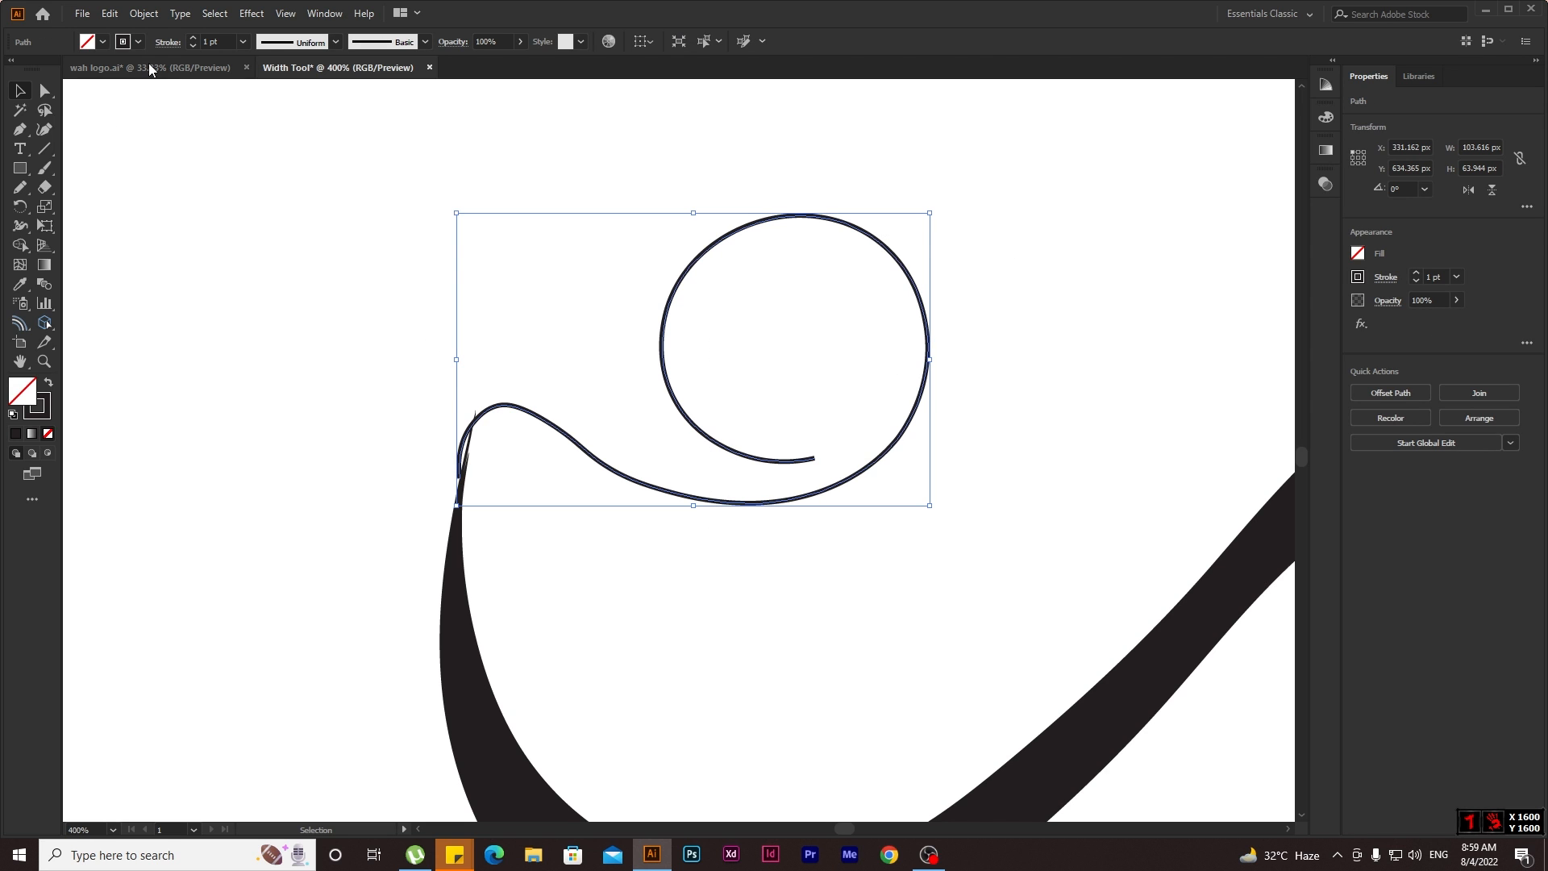
{"action": "left_click", "coordinate": [192, 38]}
{"action": "left_click", "coordinate": [191, 38]}
{"action": "left_click", "coordinate": [203, 67]}
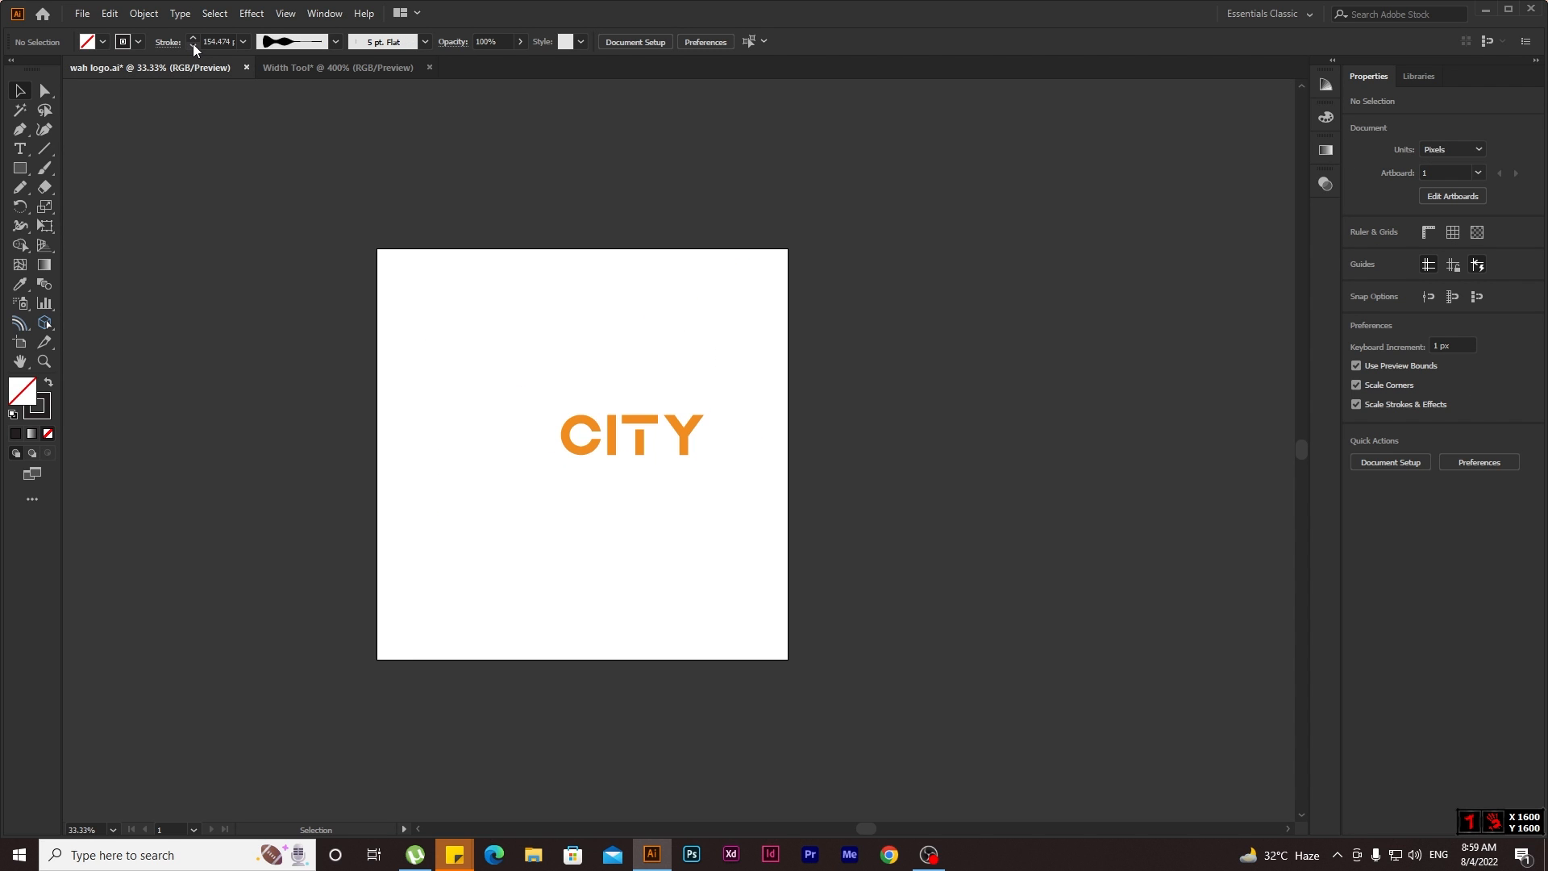
{"action": "left_click", "coordinate": [302, 67]}
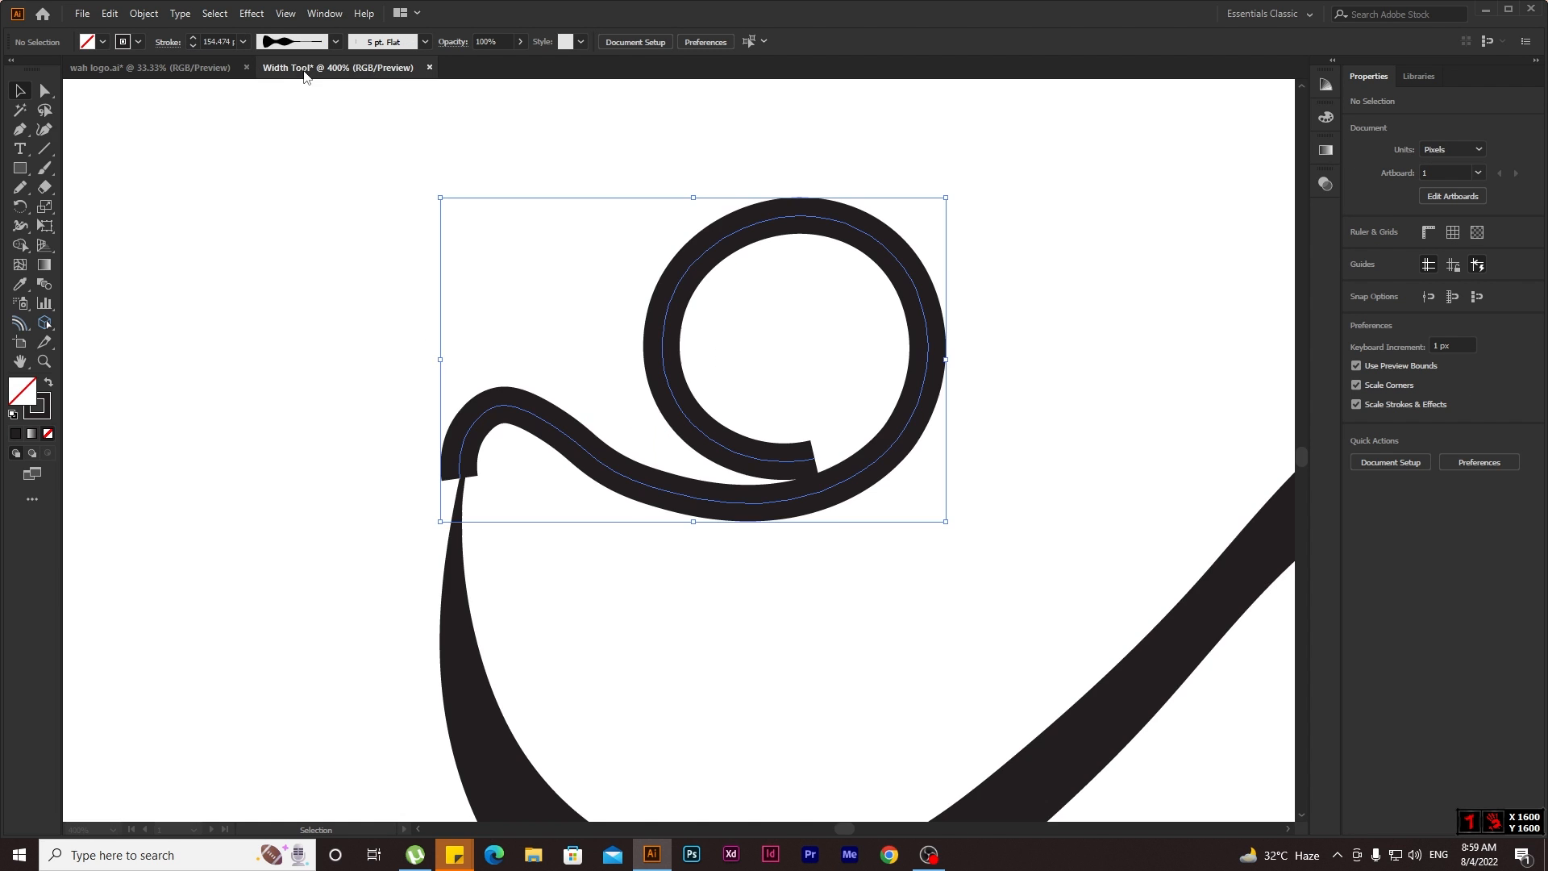
{"action": "left_click", "coordinate": [191, 46]}
{"action": "left_click", "coordinate": [191, 46]}
{"action": "left_click", "coordinate": [191, 46]}
{"action": "left_click", "coordinate": [191, 46]}
Smooth the curl's lower sweep with the Curvature tool by deleting the anchor just after the hump and adjusting two anchors along the dip.
{"action": "scroll", "coordinate": [563, 358], "scroll_direction": "down", "scroll_amount": 1}
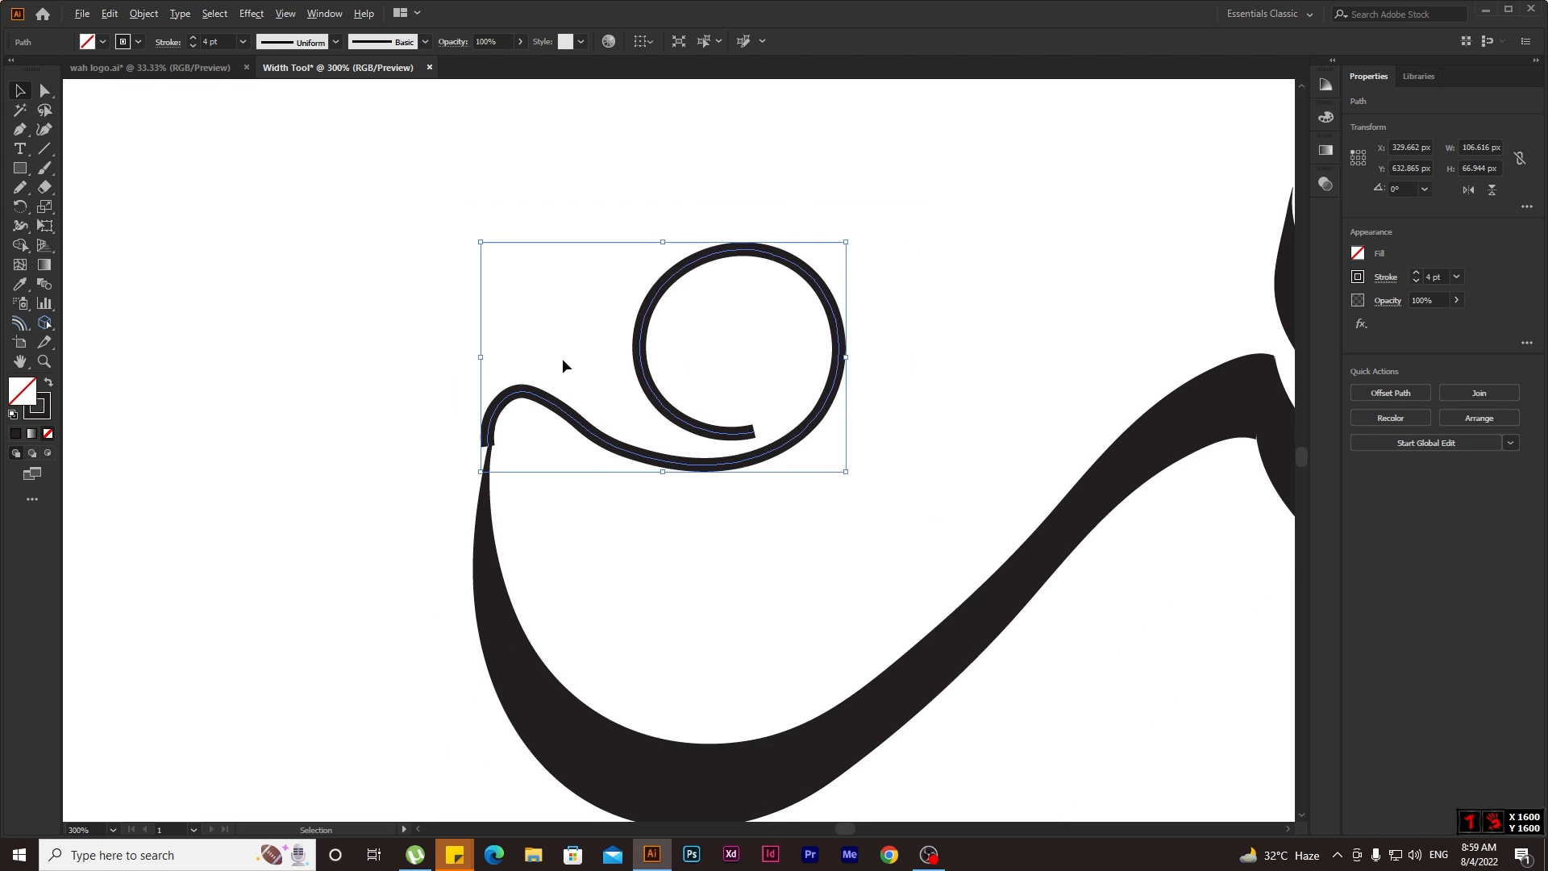
{"action": "scroll", "coordinate": [559, 360], "scroll_direction": "down", "scroll_amount": 2}
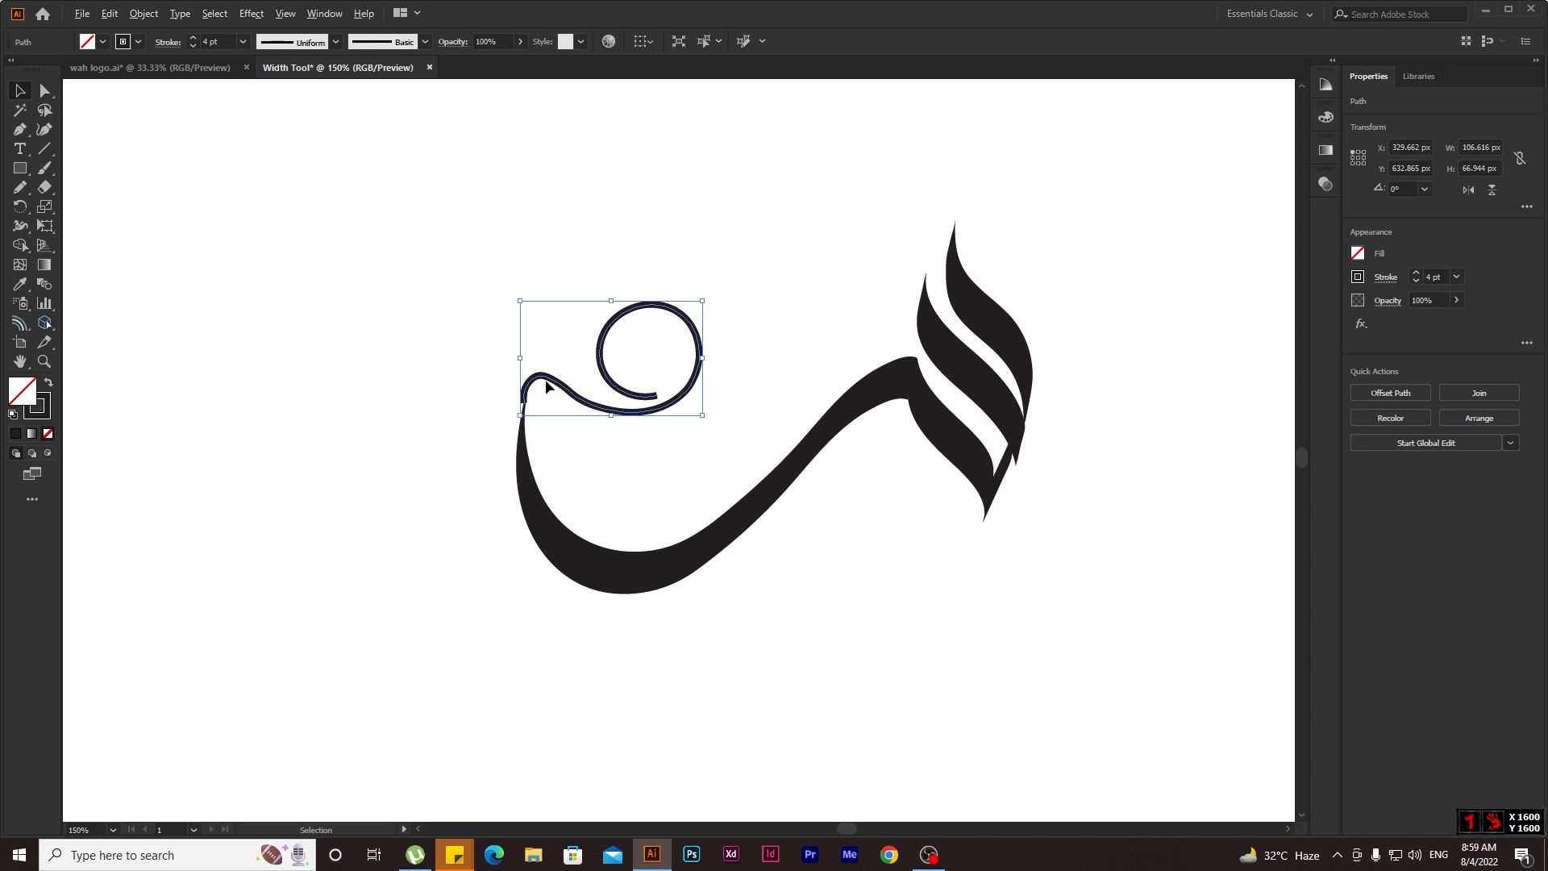
{"action": "scroll", "coordinate": [544, 379], "scroll_direction": "up", "scroll_amount": 1}
{"action": "scroll", "coordinate": [533, 407], "scroll_direction": "up", "scroll_amount": 1}
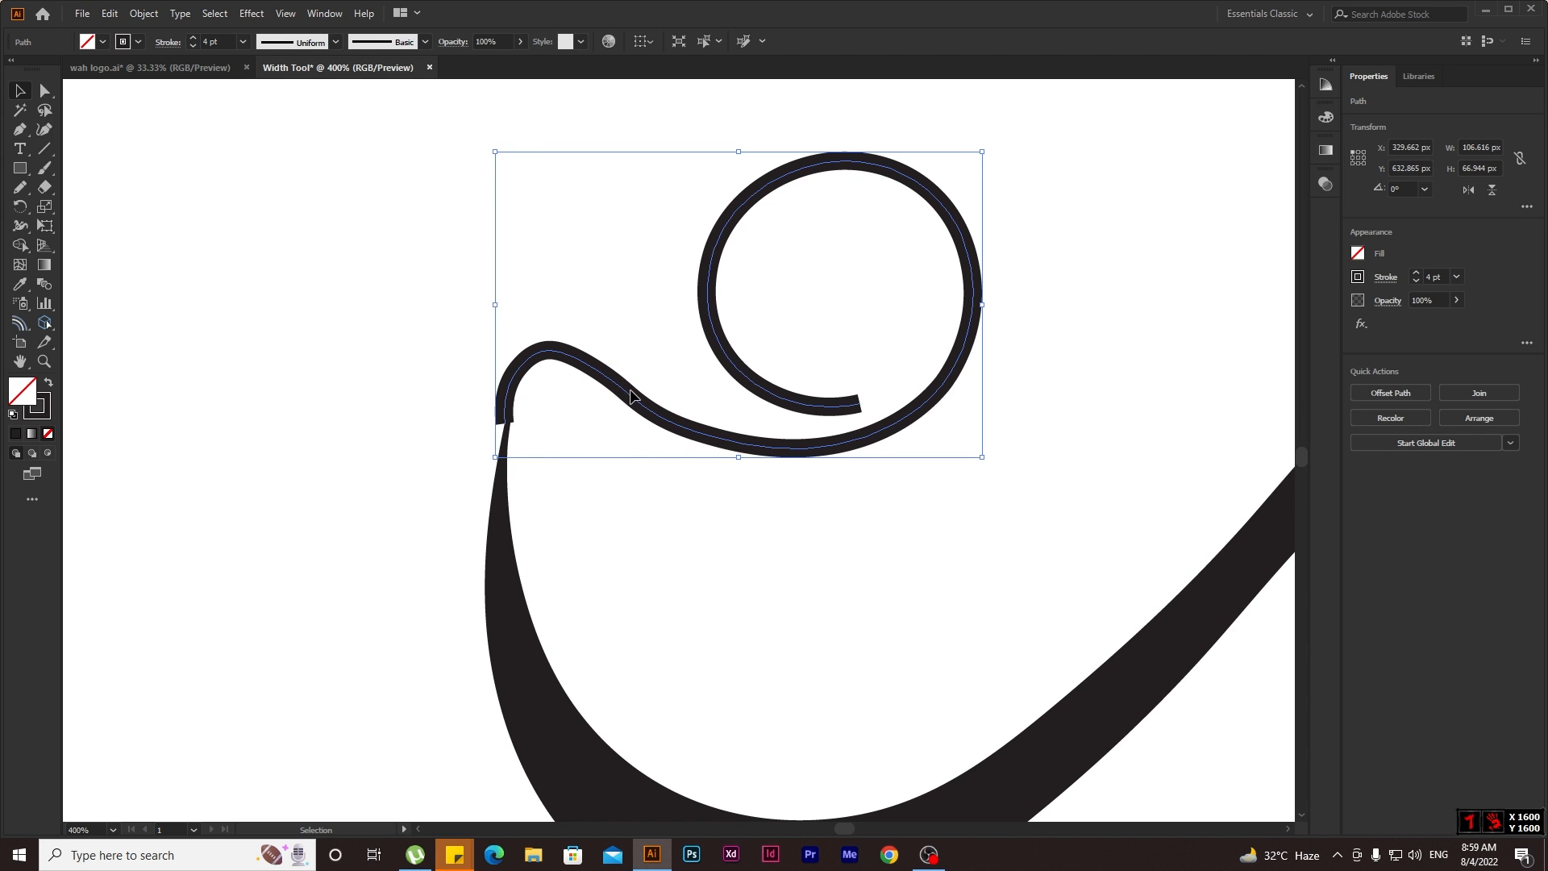
{"action": "left_click", "coordinate": [46, 129]}
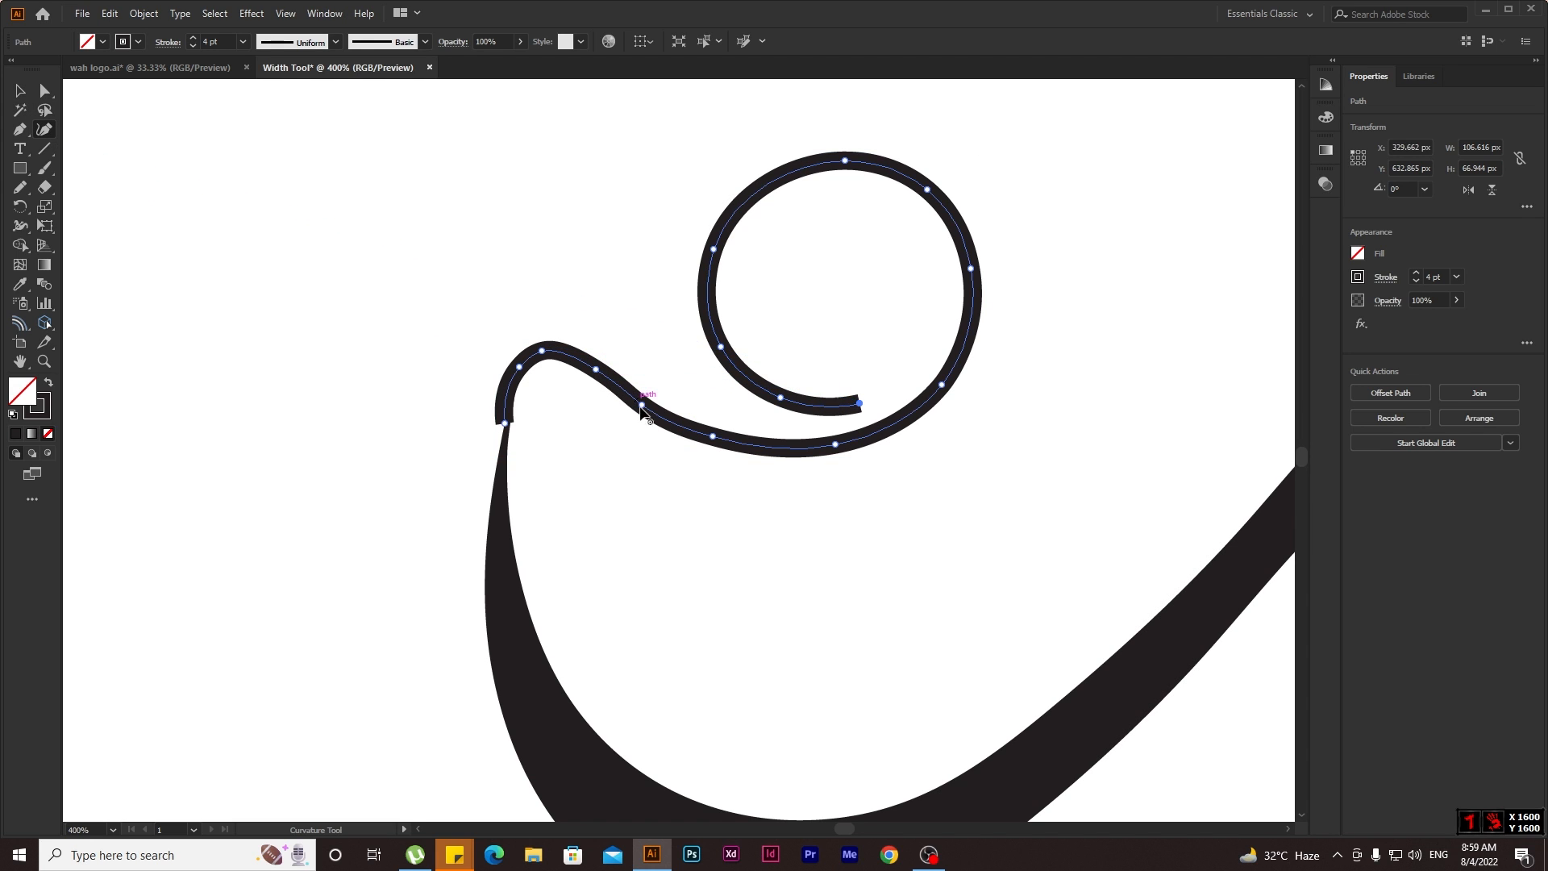
{"action": "left_click_drag", "start_coordinate": [642, 408], "coordinate": [646, 404]}
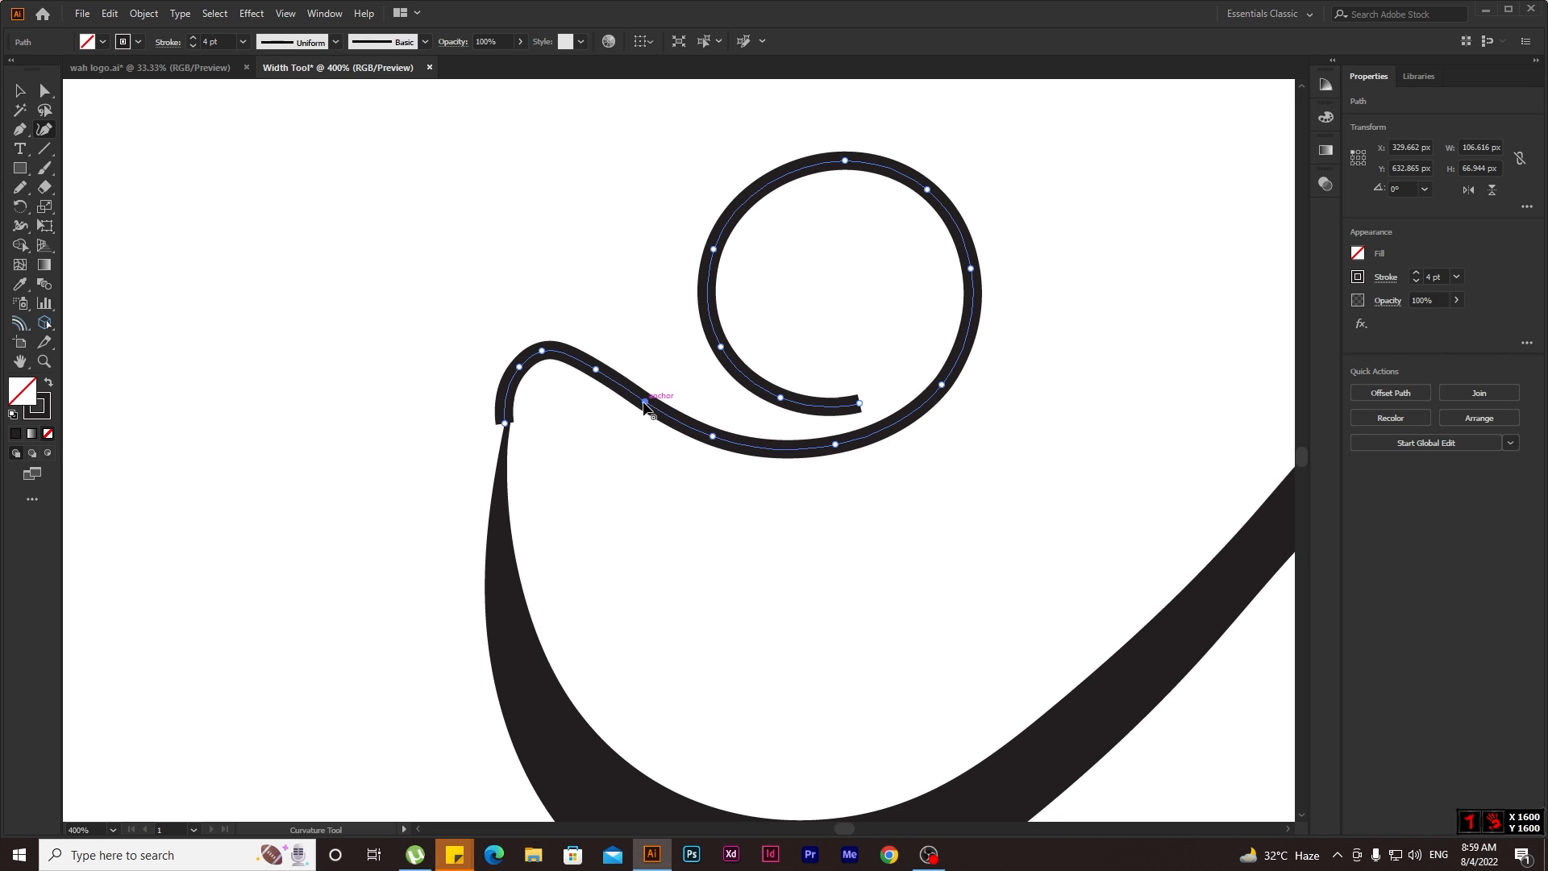
{"action": "left_click", "coordinate": [596, 371]}
{"action": "key", "text": "Delete"}
{"action": "left_click_drag", "start_coordinate": [836, 445], "coordinate": [849, 450]}
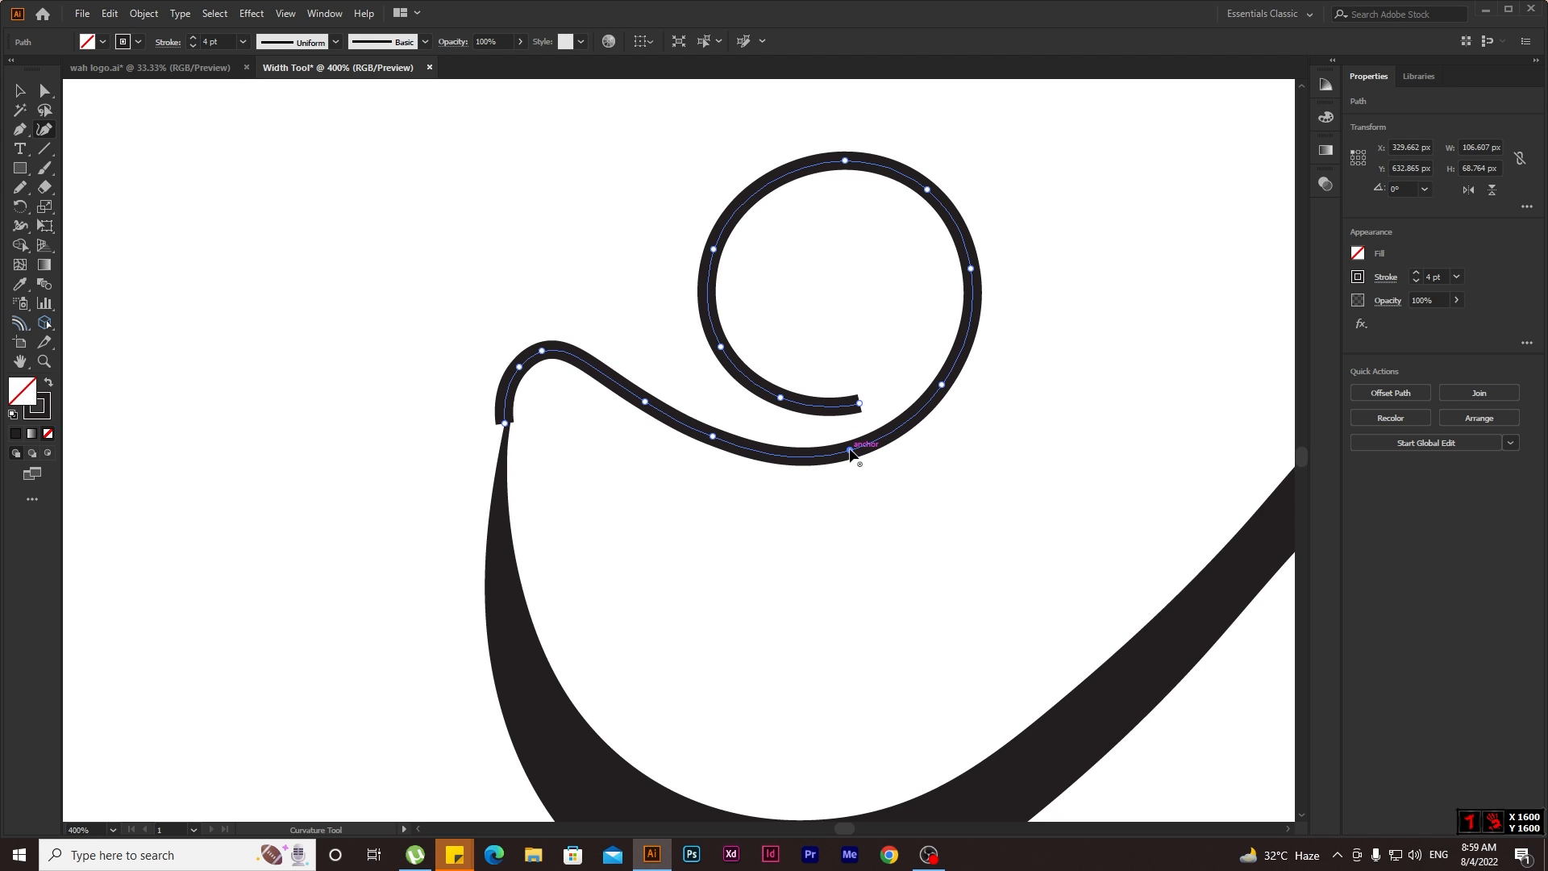
{"action": "left_click", "coordinate": [20, 91]}
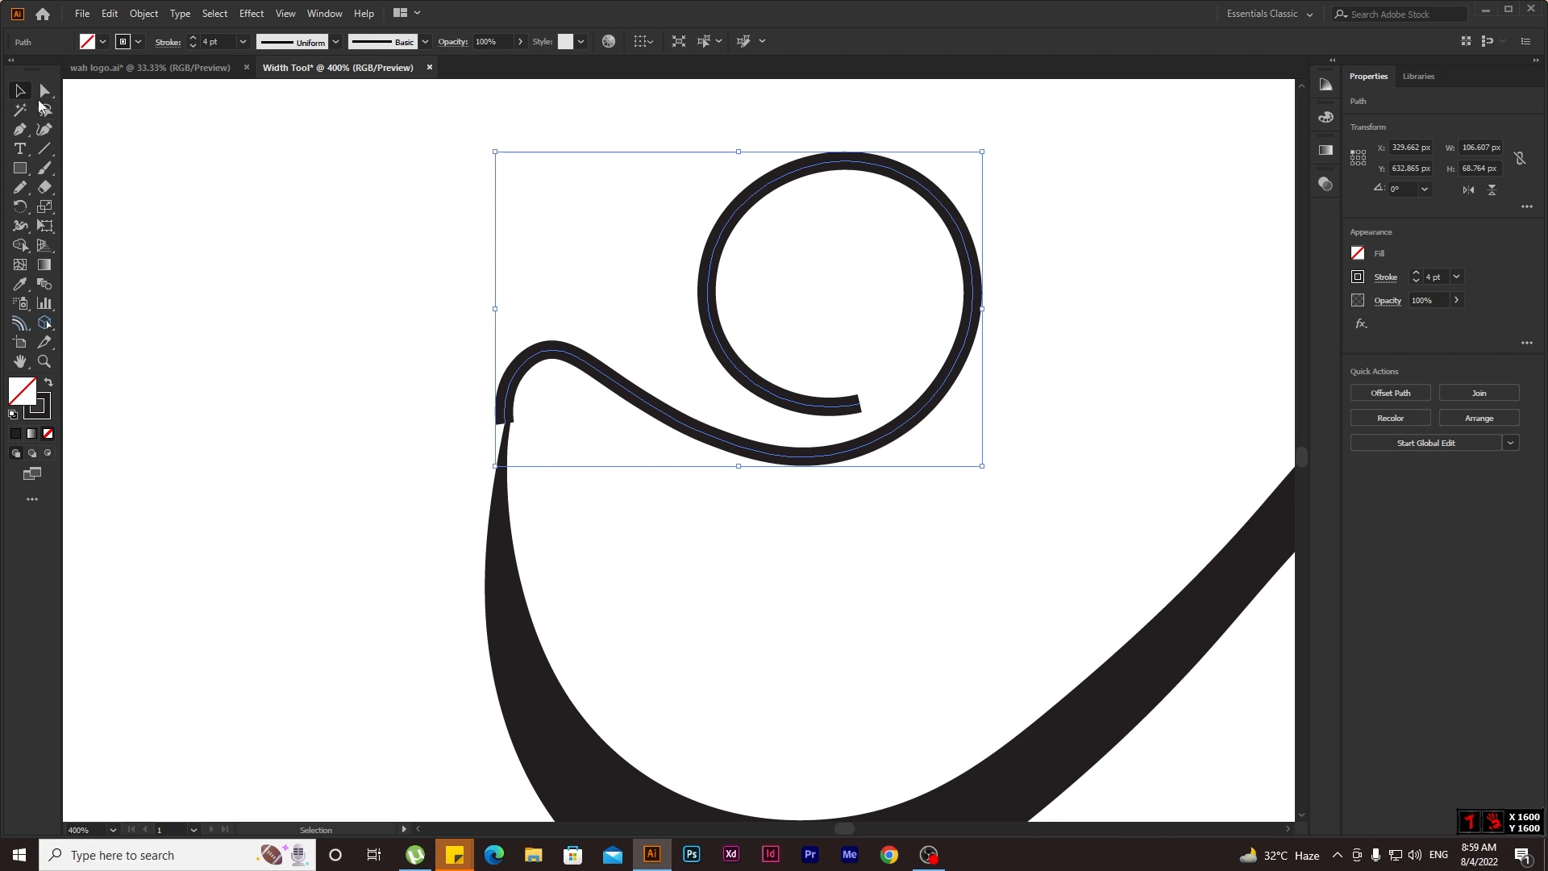
Apply the lens-shaped width profile, tapered at both ends, to the curl's stroke.
{"action": "left_click", "coordinate": [309, 45]}
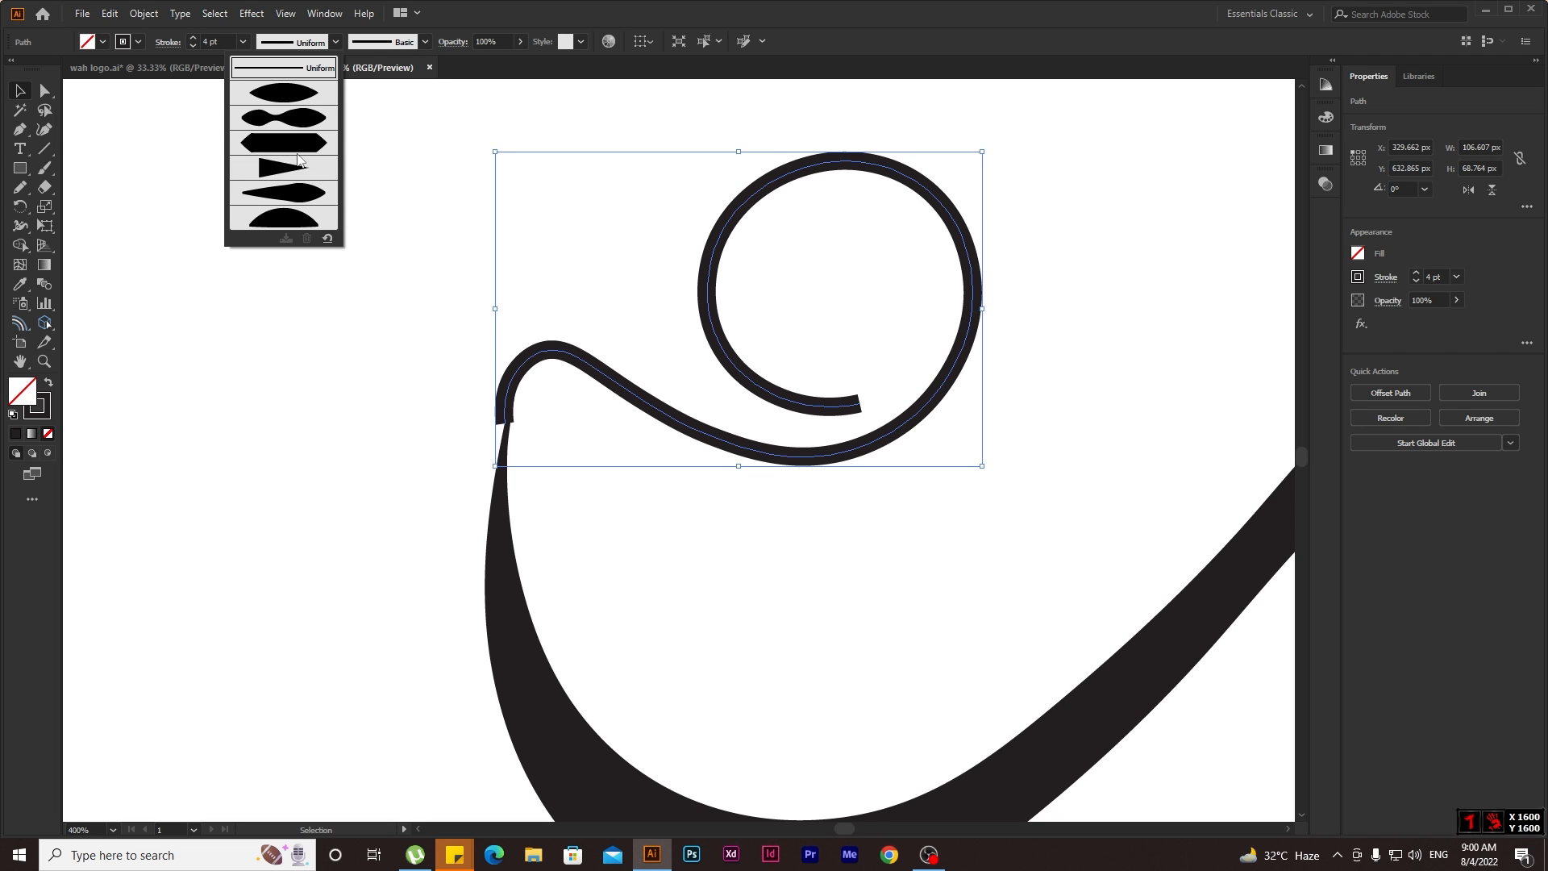
{"action": "left_click", "coordinate": [287, 106]}
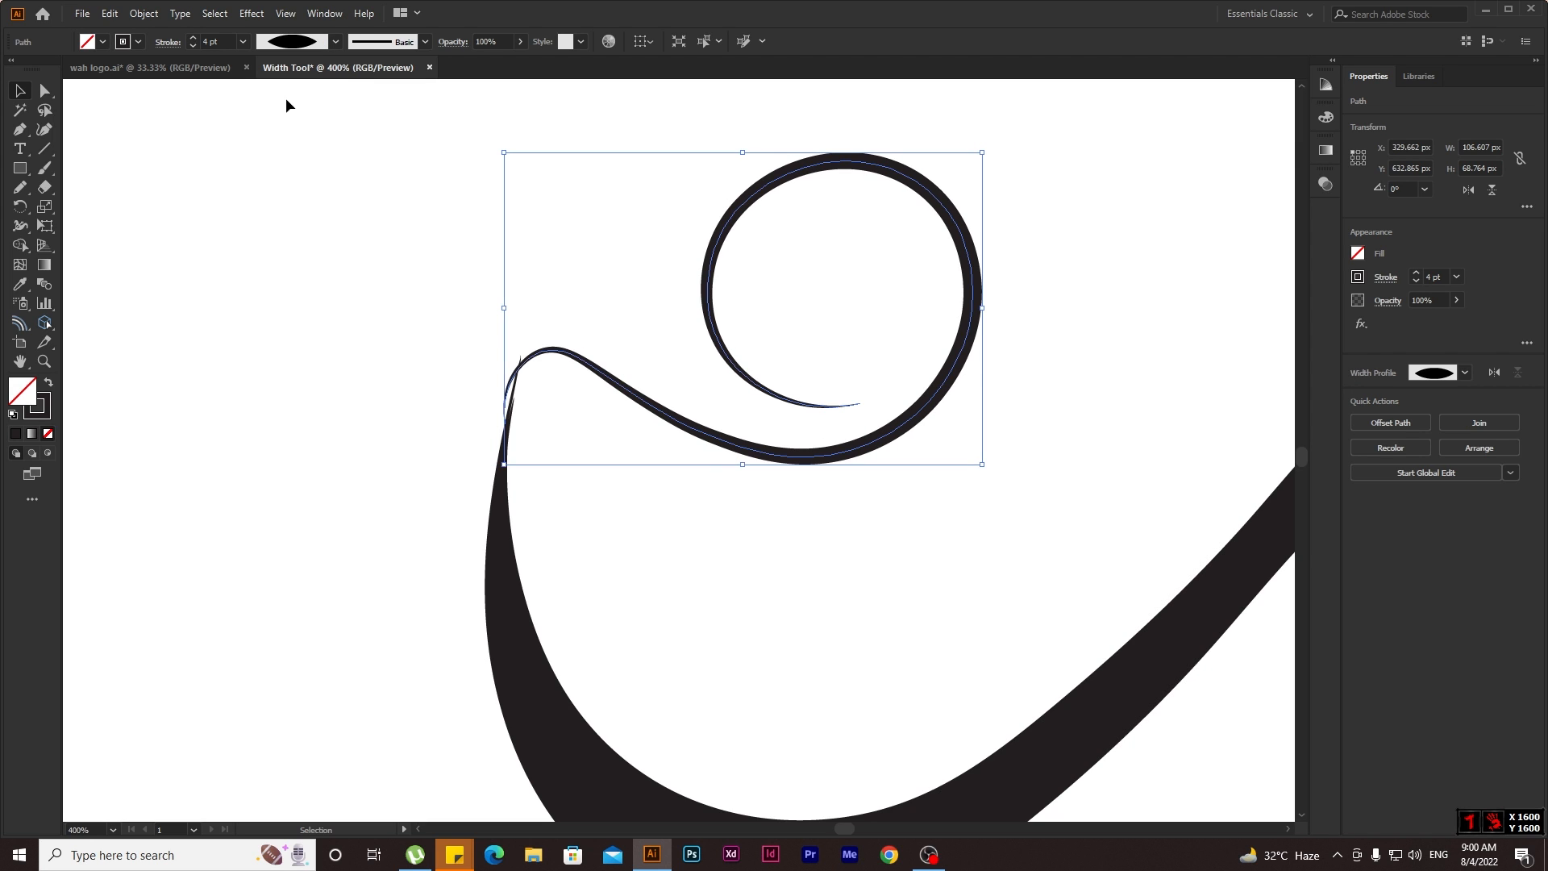
{"action": "left_click", "coordinate": [611, 290]}
{"action": "scroll", "coordinate": [529, 417], "scroll_direction": "up", "scroll_amount": 1}
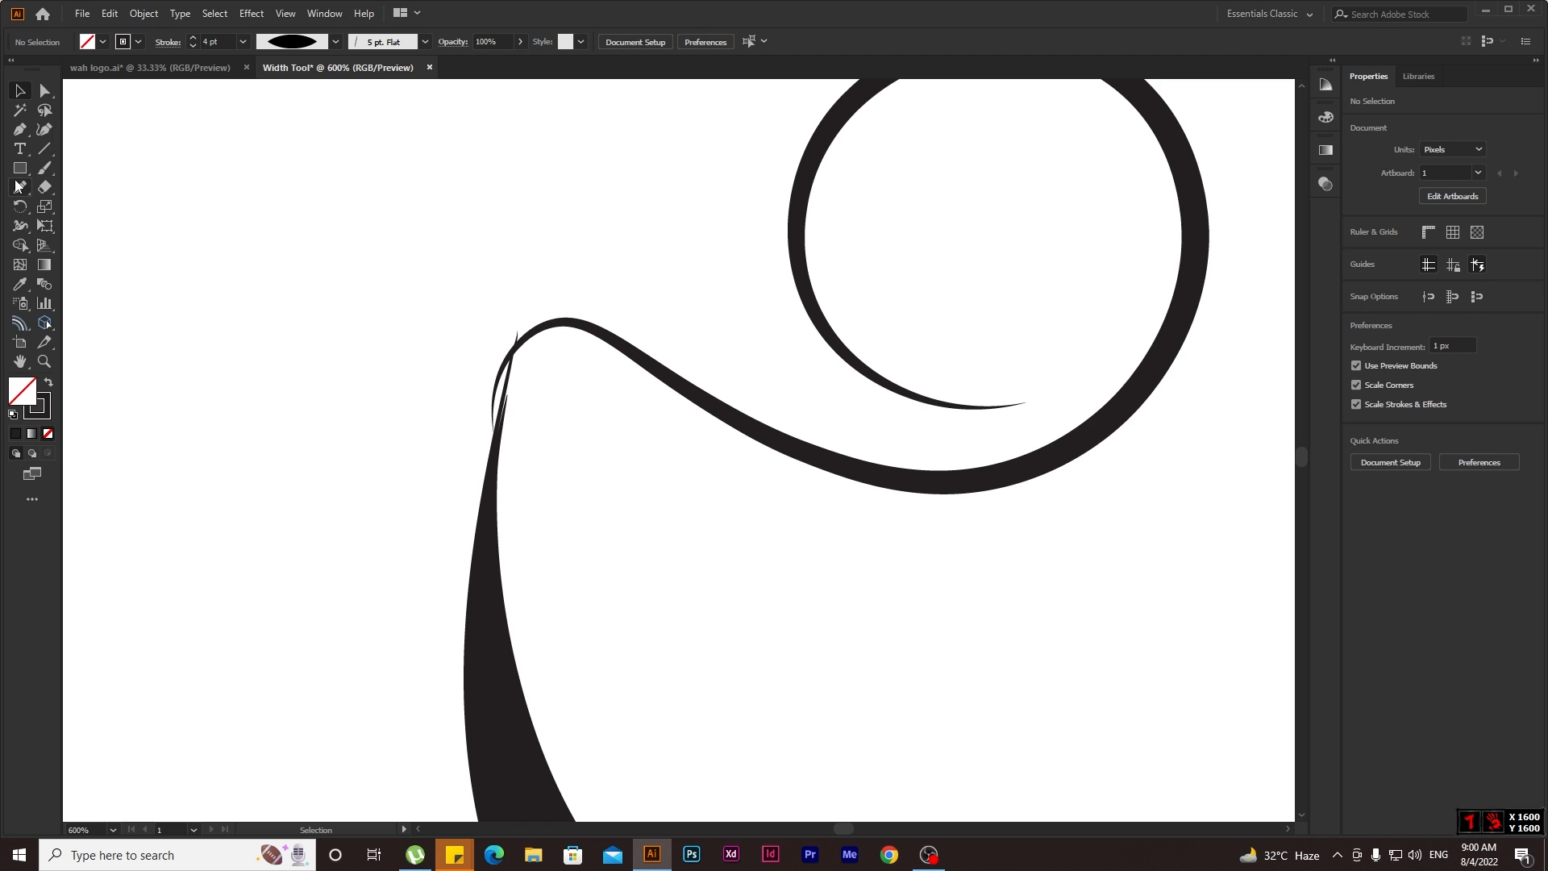
Draw a rectangle about 32 by 10 px above the curl's start, with a 1 pt stroke, no fill and the lens-shaped width profile.
{"action": "key", "text": "m"}
{"action": "left_click_drag", "start_coordinate": [333, 177], "coordinate": [556, 246]}
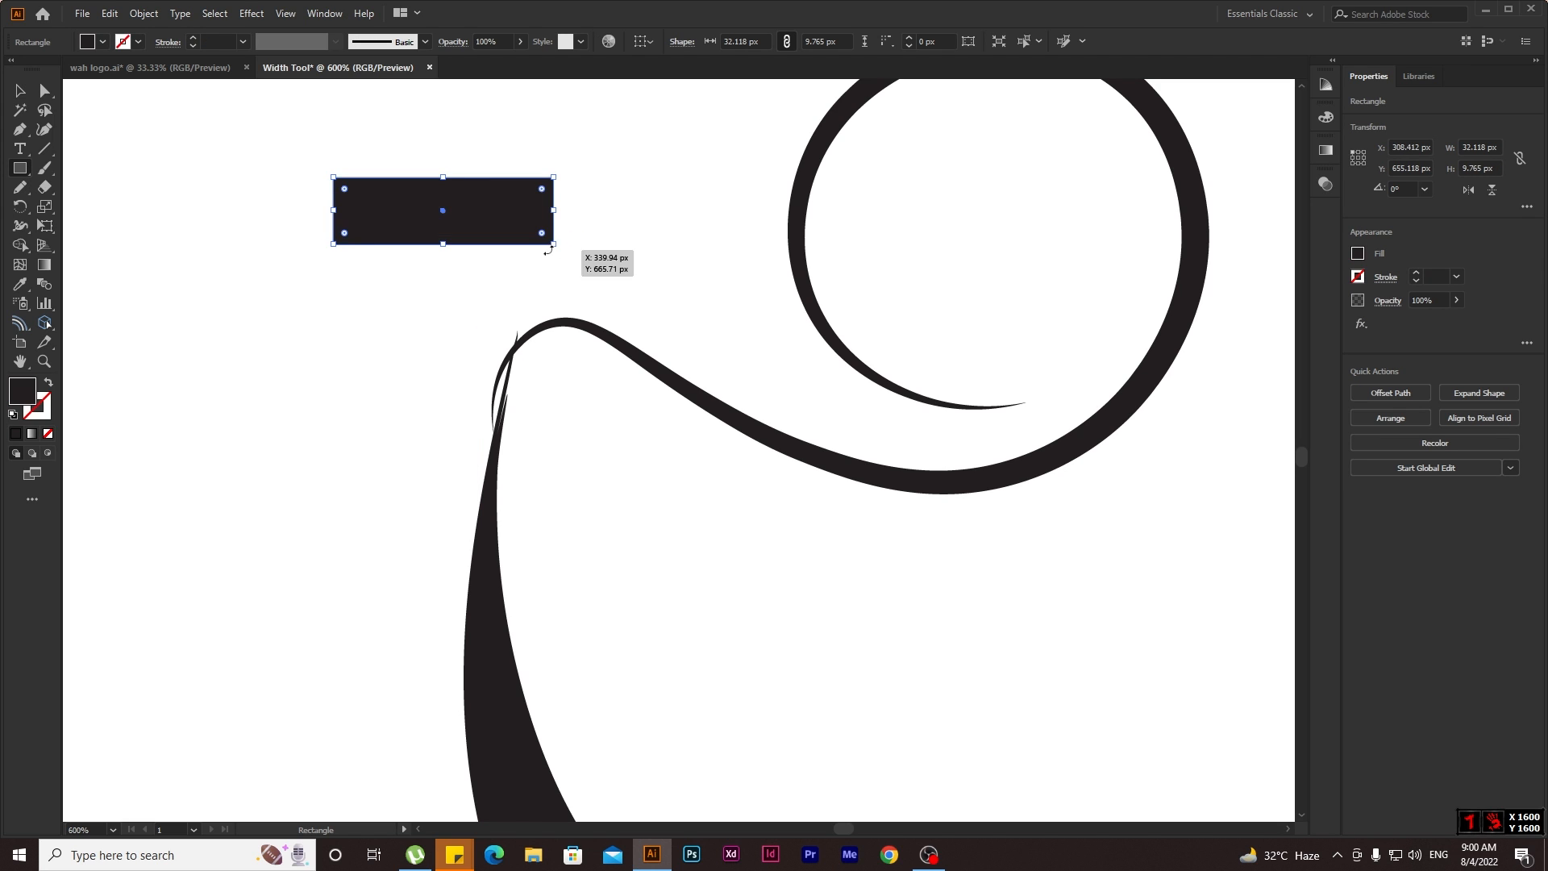
{"action": "left_click", "coordinate": [293, 43]}
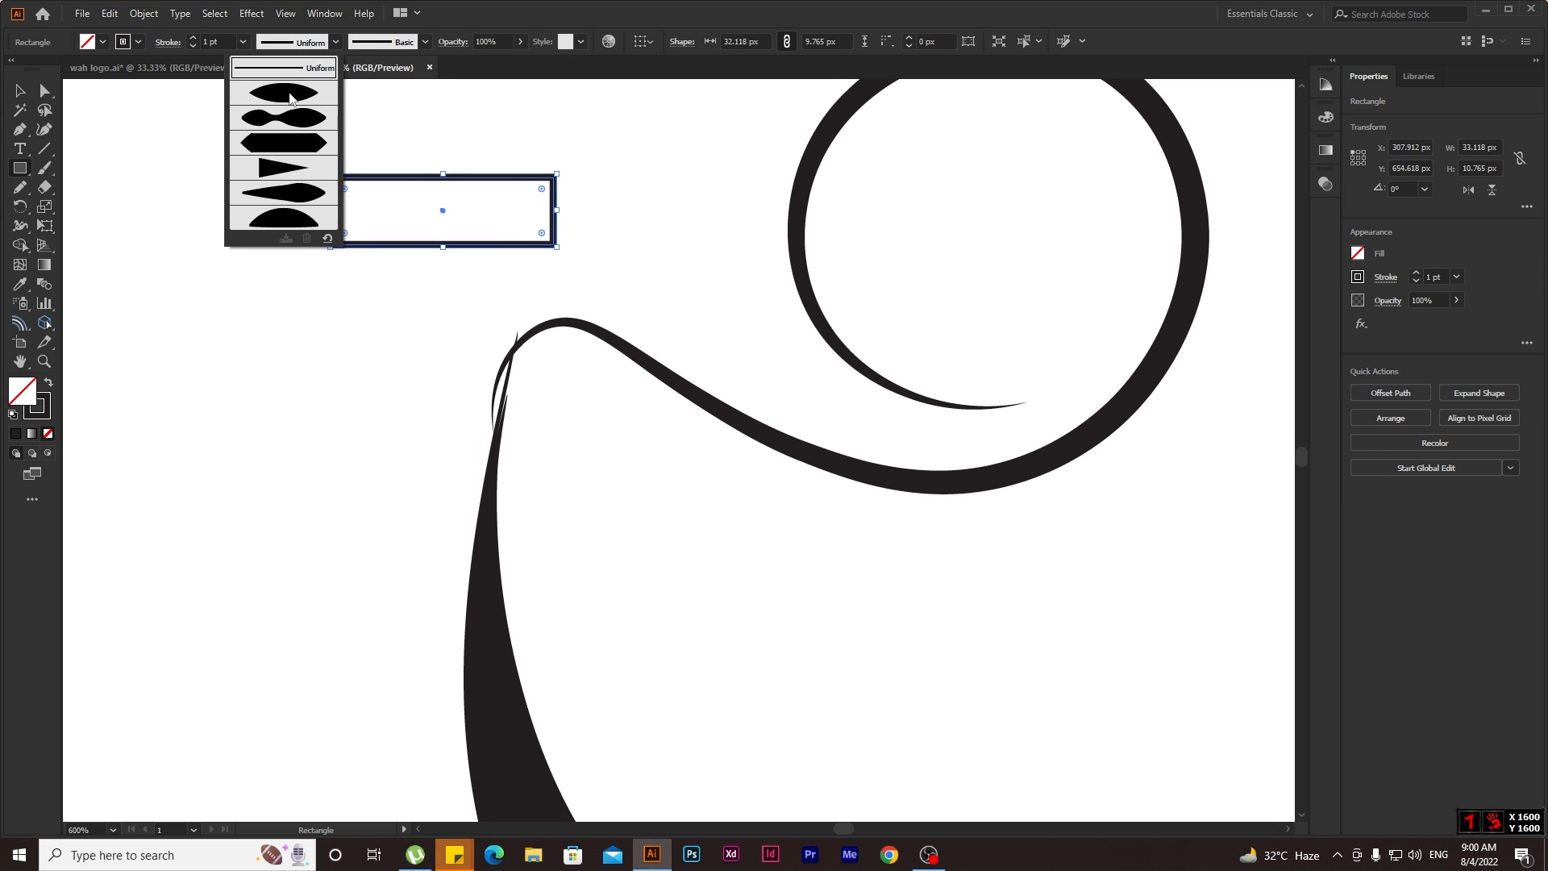
{"action": "left_click", "coordinate": [290, 89]}
{"action": "scroll", "coordinate": [549, 200], "scroll_direction": "up", "scroll_amount": 1}
{"action": "scroll", "coordinate": [564, 223], "scroll_direction": "up", "scroll_amount": 1}
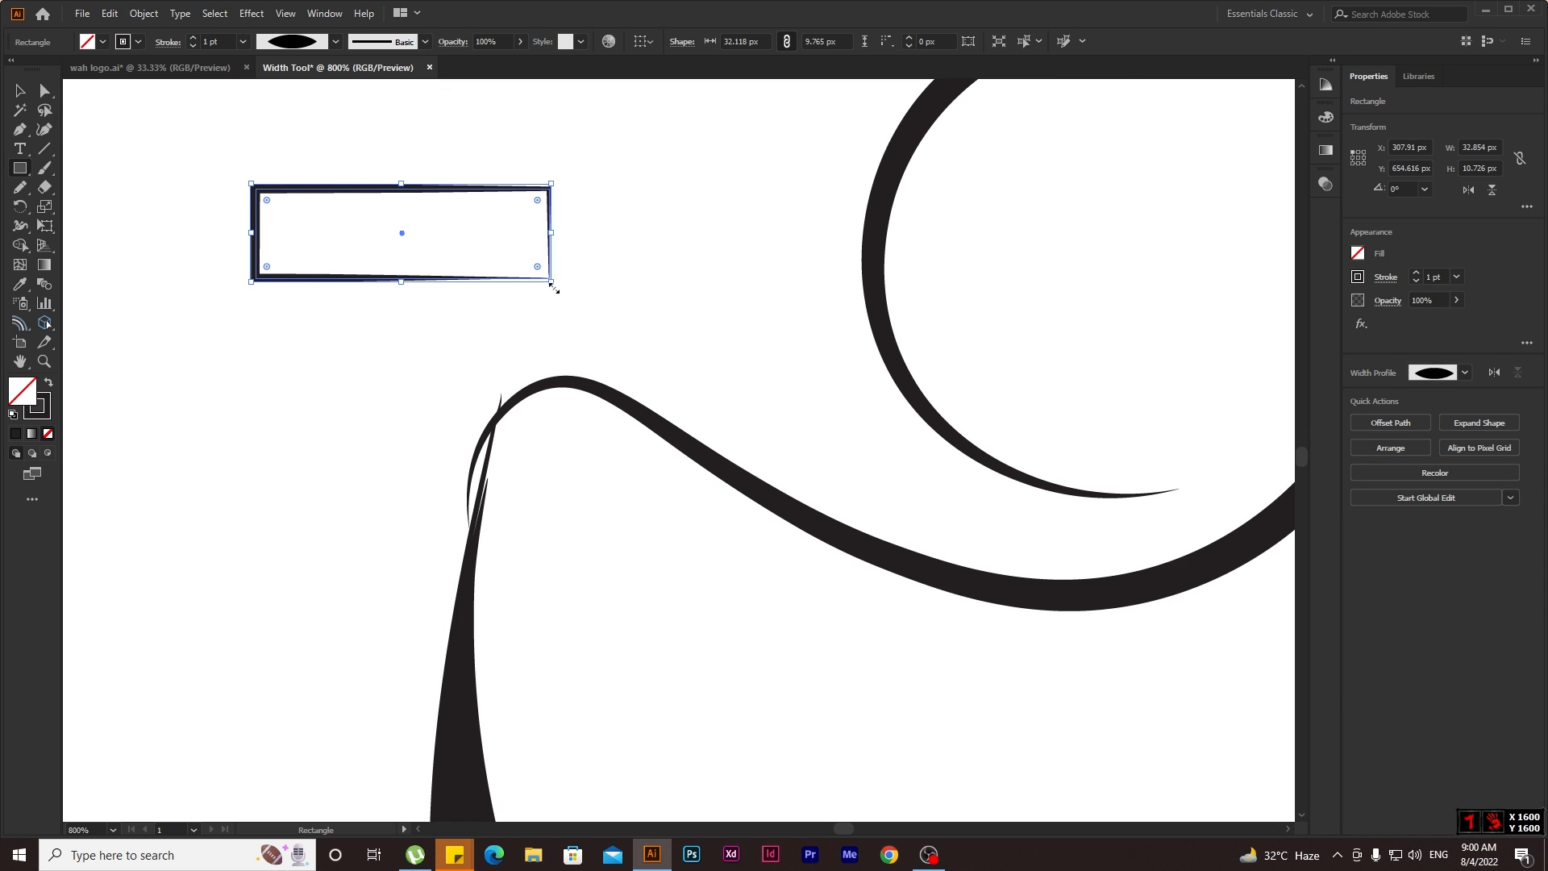
{"action": "key", "text": "v"}
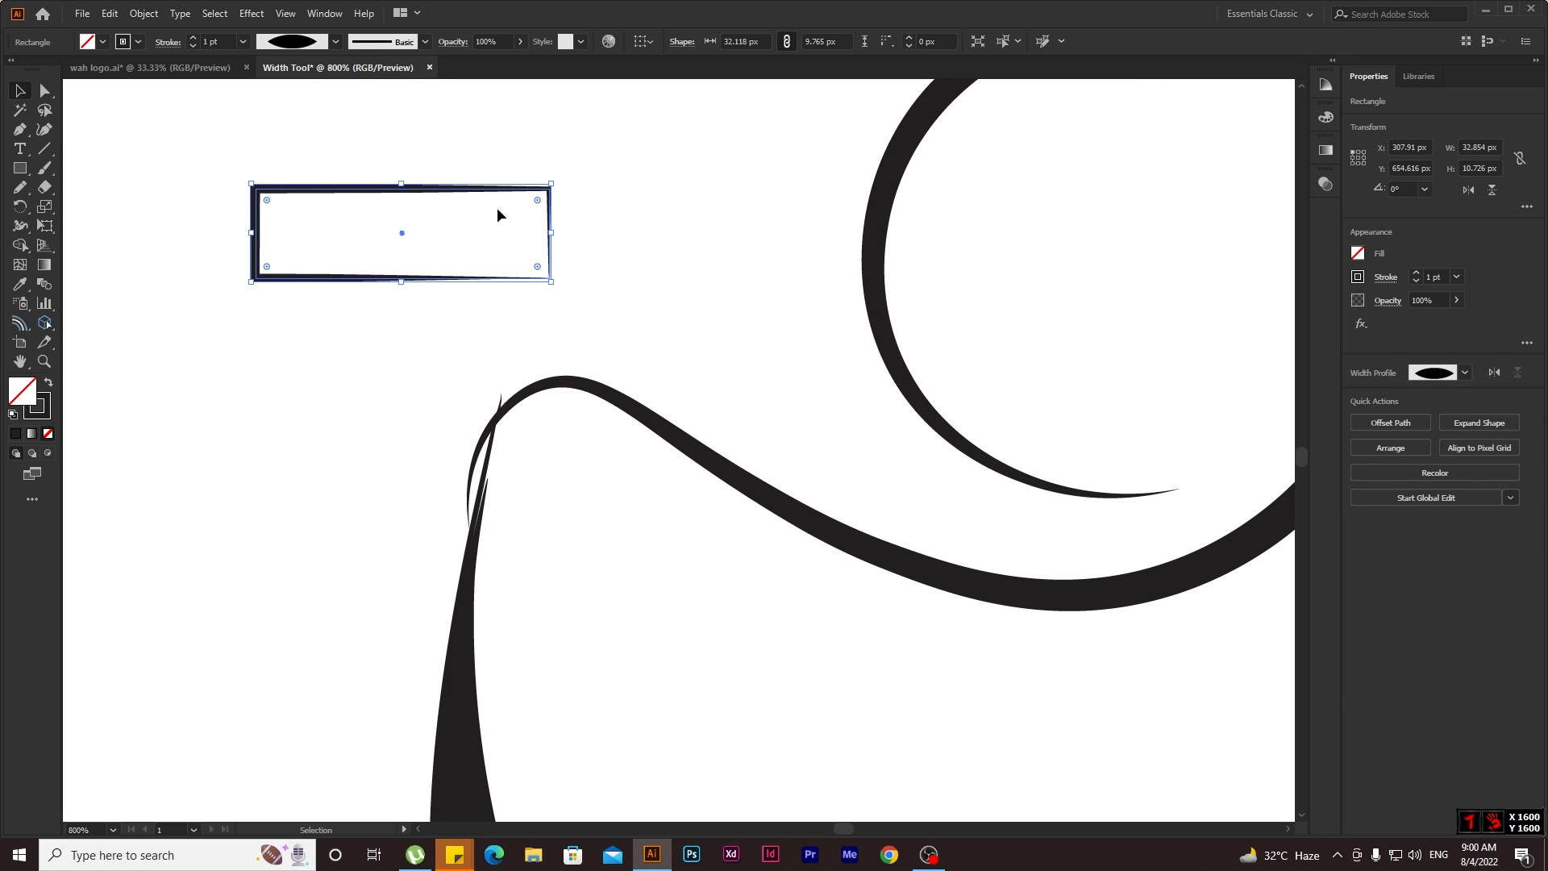
{"action": "left_click", "coordinate": [522, 303]}
{"action": "scroll", "coordinate": [526, 281], "scroll_direction": "up", "scroll_amount": 4}
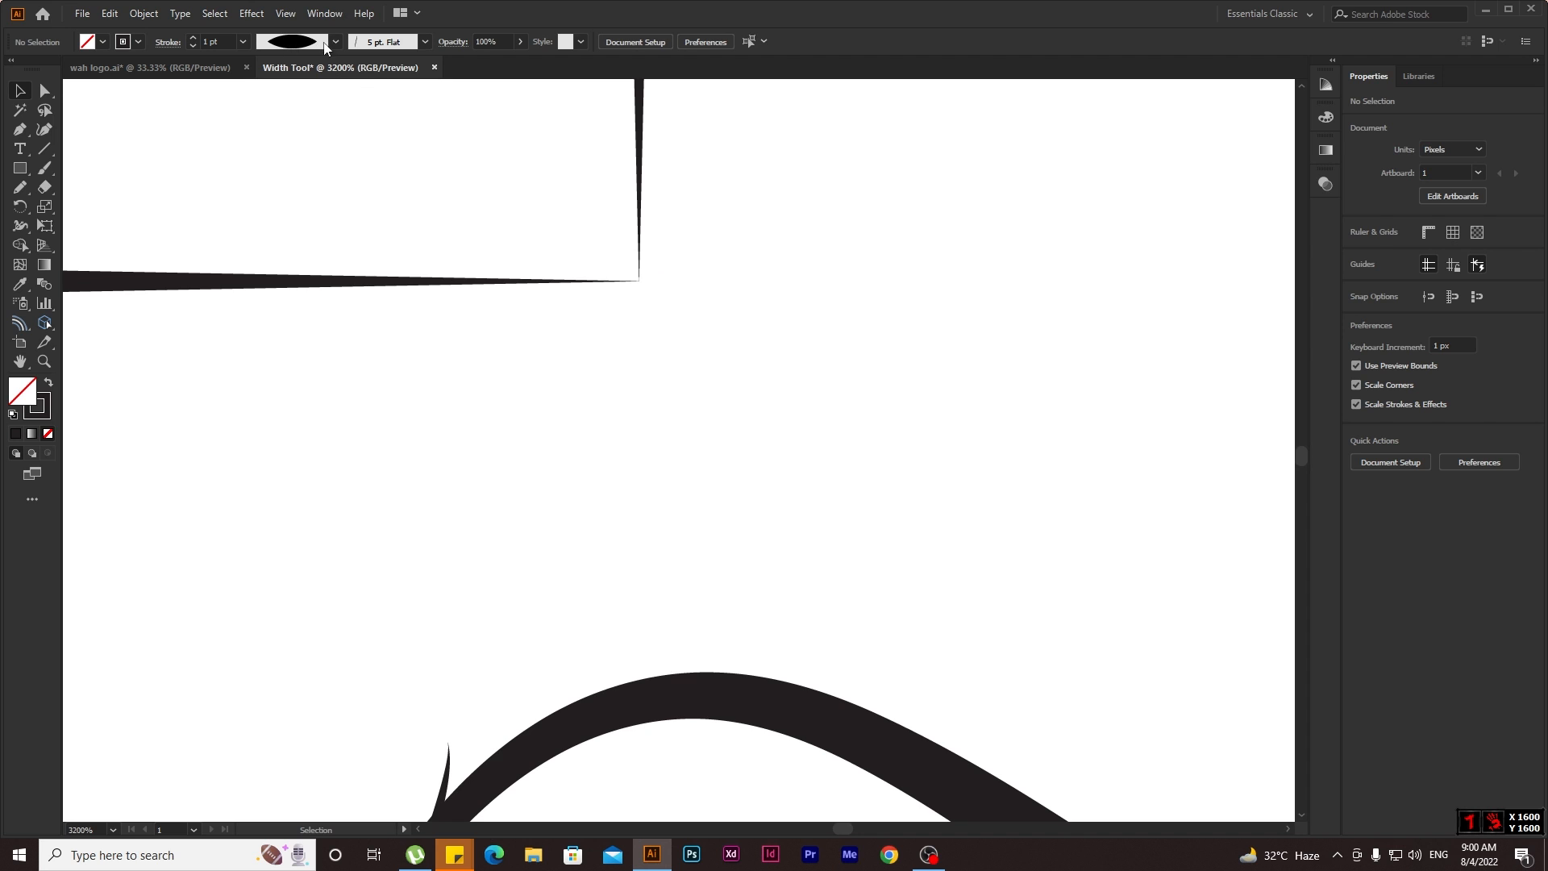
{"action": "scroll", "coordinate": [601, 275], "scroll_direction": "down", "scroll_amount": 4}
{"action": "scroll", "coordinate": [677, 329], "scroll_direction": "down", "scroll_amount": 1}
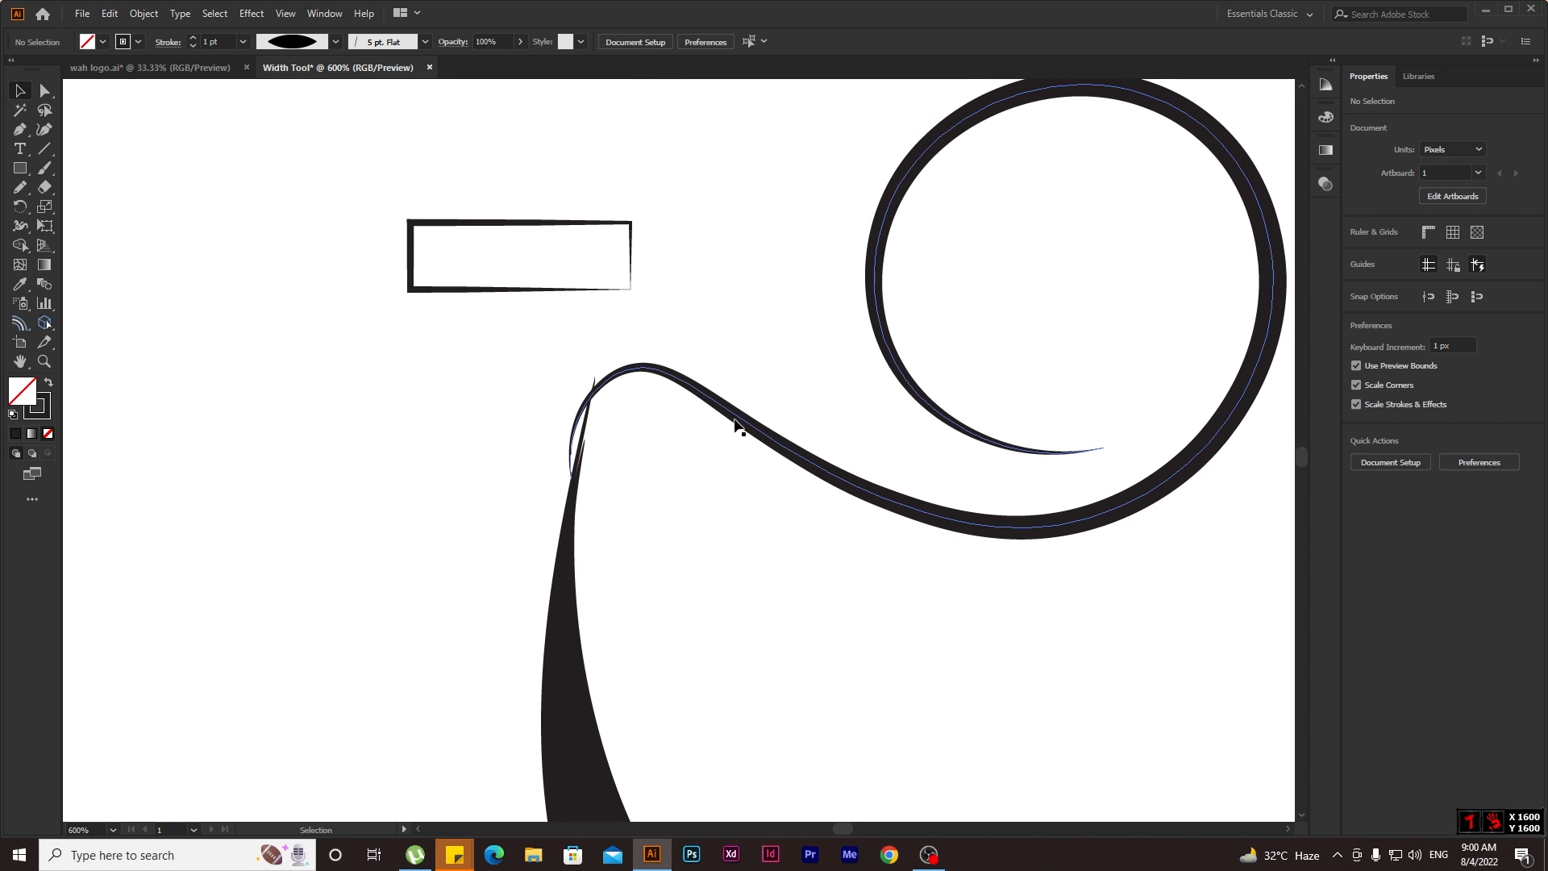
Move the curl clear of the brush stroke's tip to examine its tapered ends.
{"action": "left_click_drag", "start_coordinate": [751, 430], "coordinate": [857, 613]}
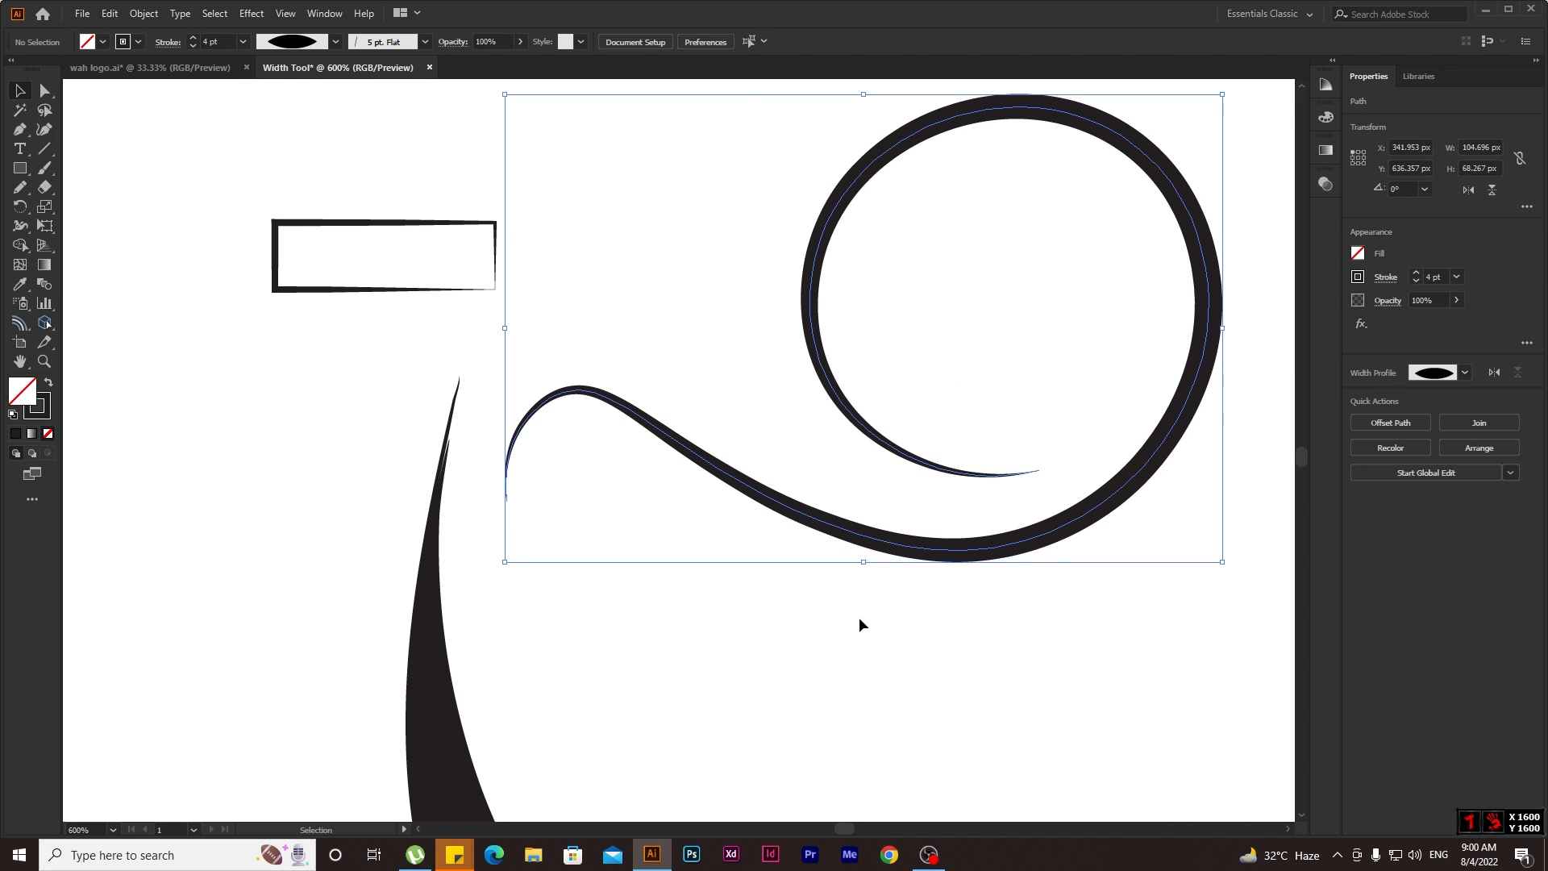
{"action": "left_click", "coordinate": [583, 431]}
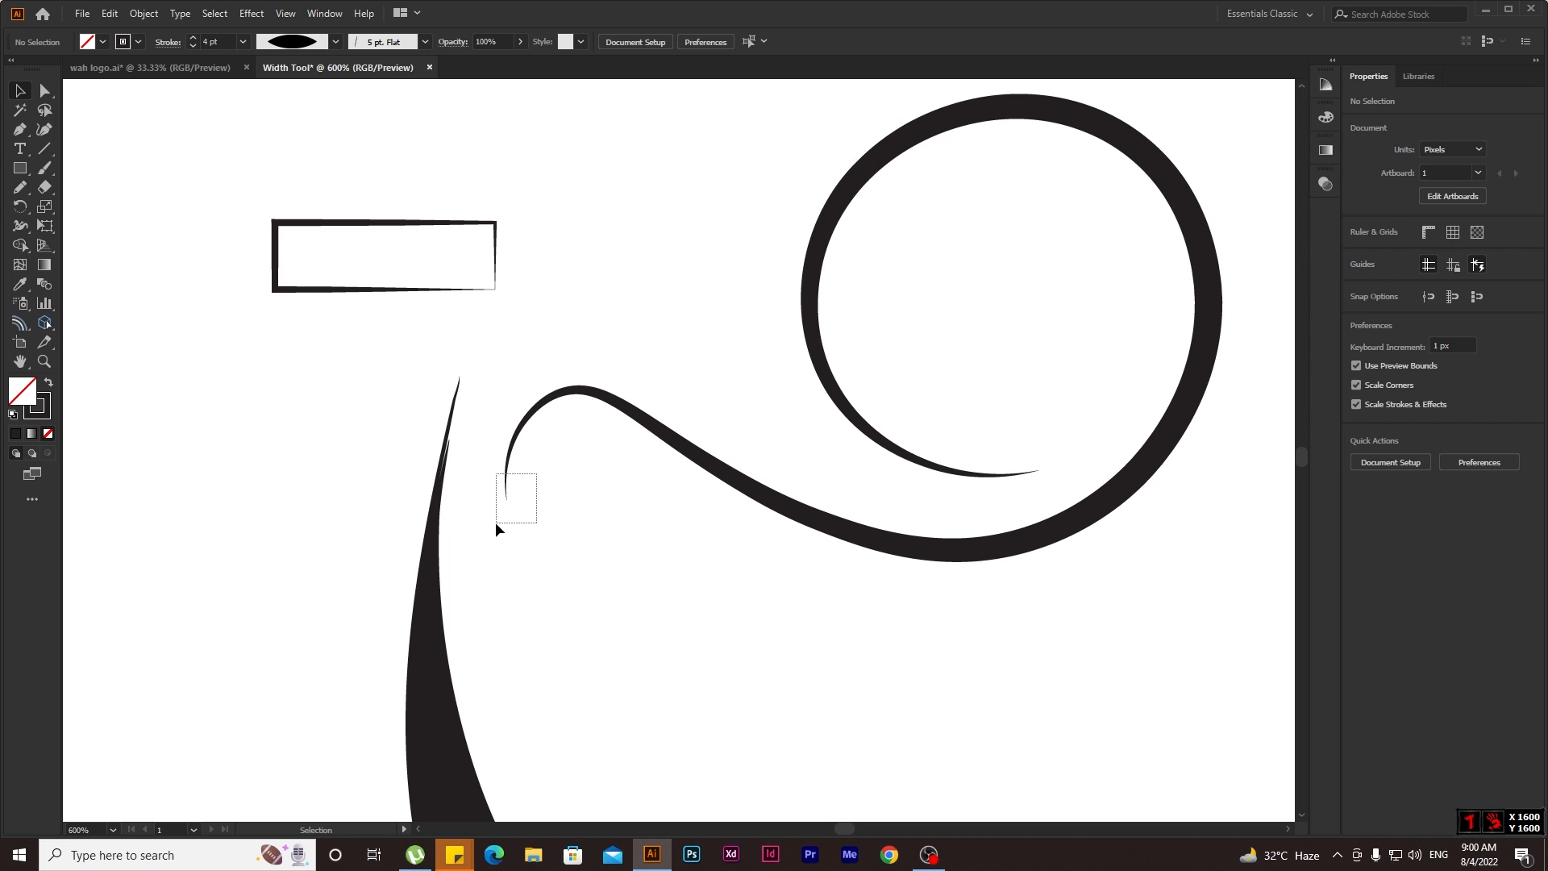
{"action": "left_click_drag", "start_coordinate": [495, 520], "coordinate": [491, 526]}
{"action": "left_click", "coordinate": [541, 510]}
{"action": "left_click_drag", "start_coordinate": [507, 499], "coordinate": [692, 526]}
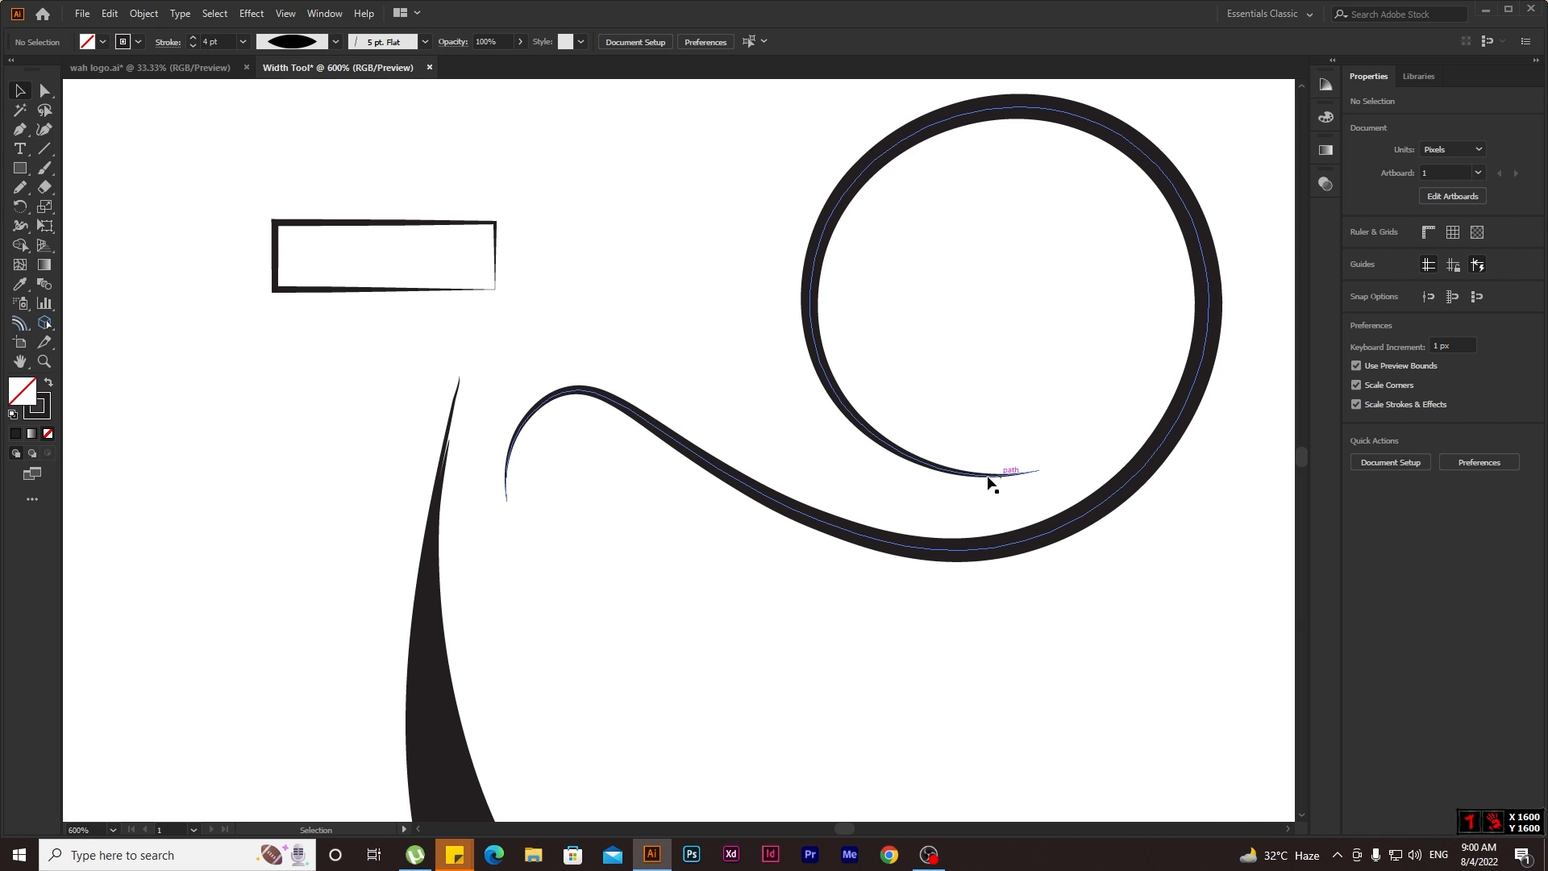
{"action": "scroll", "coordinate": [895, 465], "scroll_direction": "down", "scroll_amount": 2}
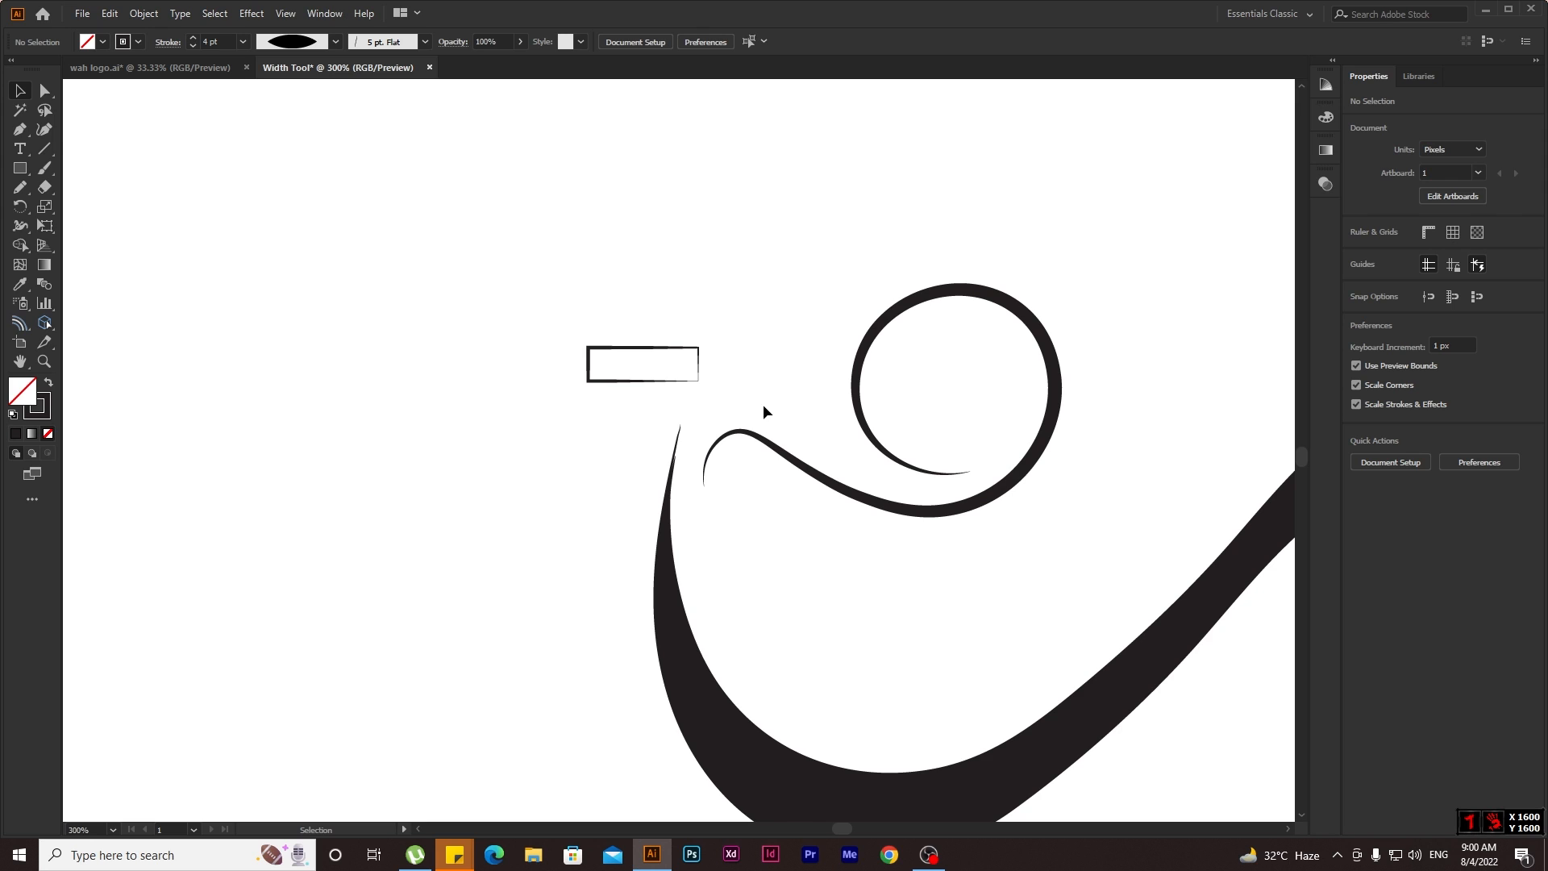
Delete the rectangle and move the curl back so its start overlaps the brush stroke's upper end.
{"action": "left_click_drag", "start_coordinate": [737, 315], "coordinate": [544, 391]}
{"action": "key", "text": "Delete"}
{"action": "left_click_drag", "start_coordinate": [894, 500], "coordinate": [844, 569]}
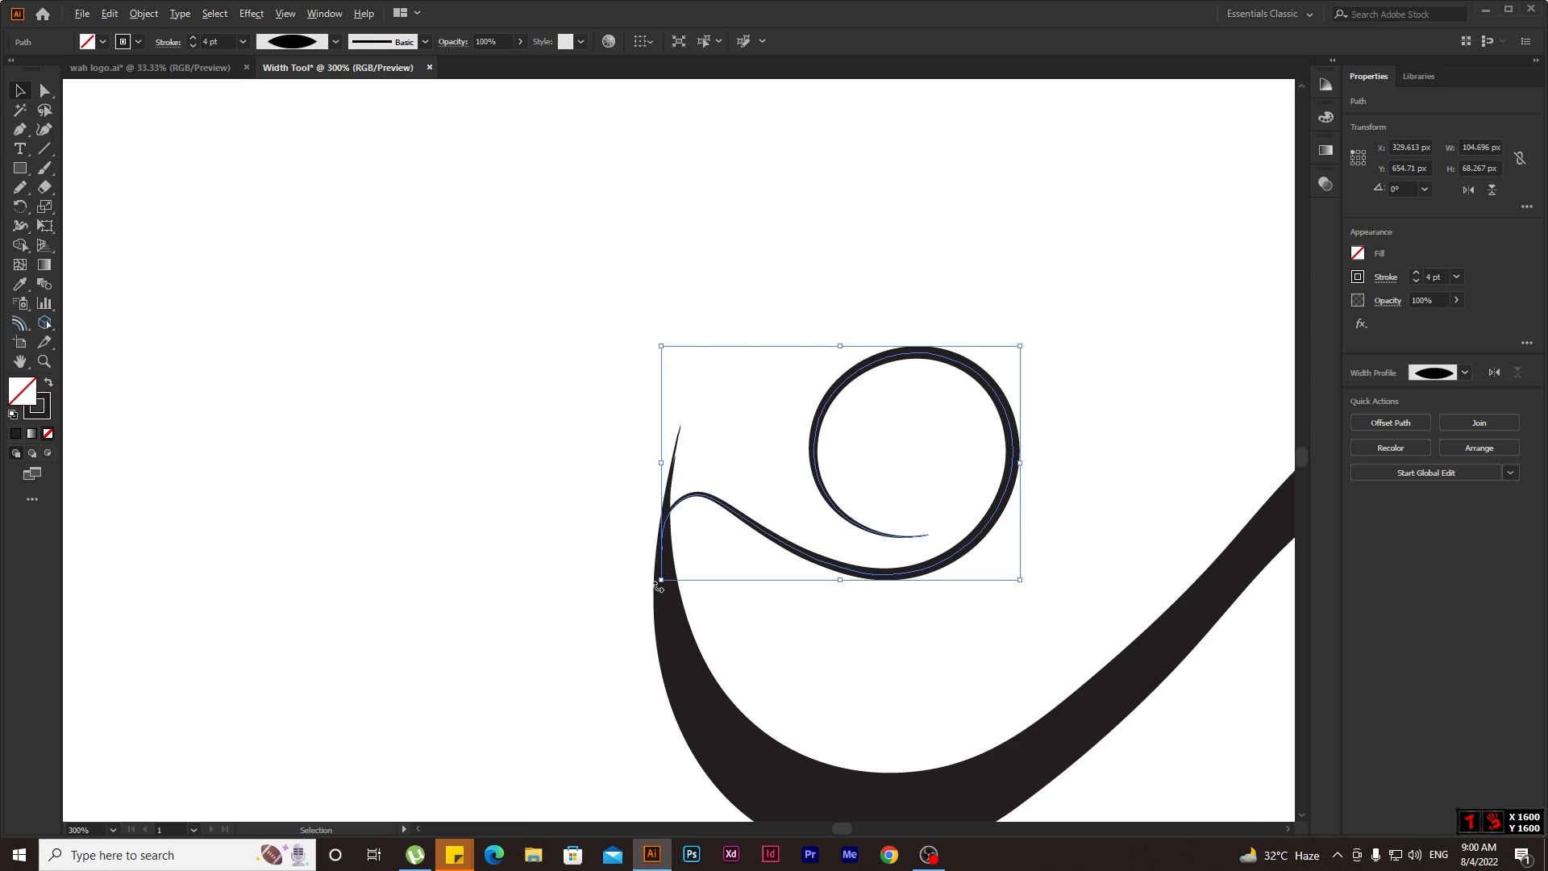
{"action": "scroll", "coordinate": [727, 443], "scroll_direction": "up", "scroll_amount": 2}
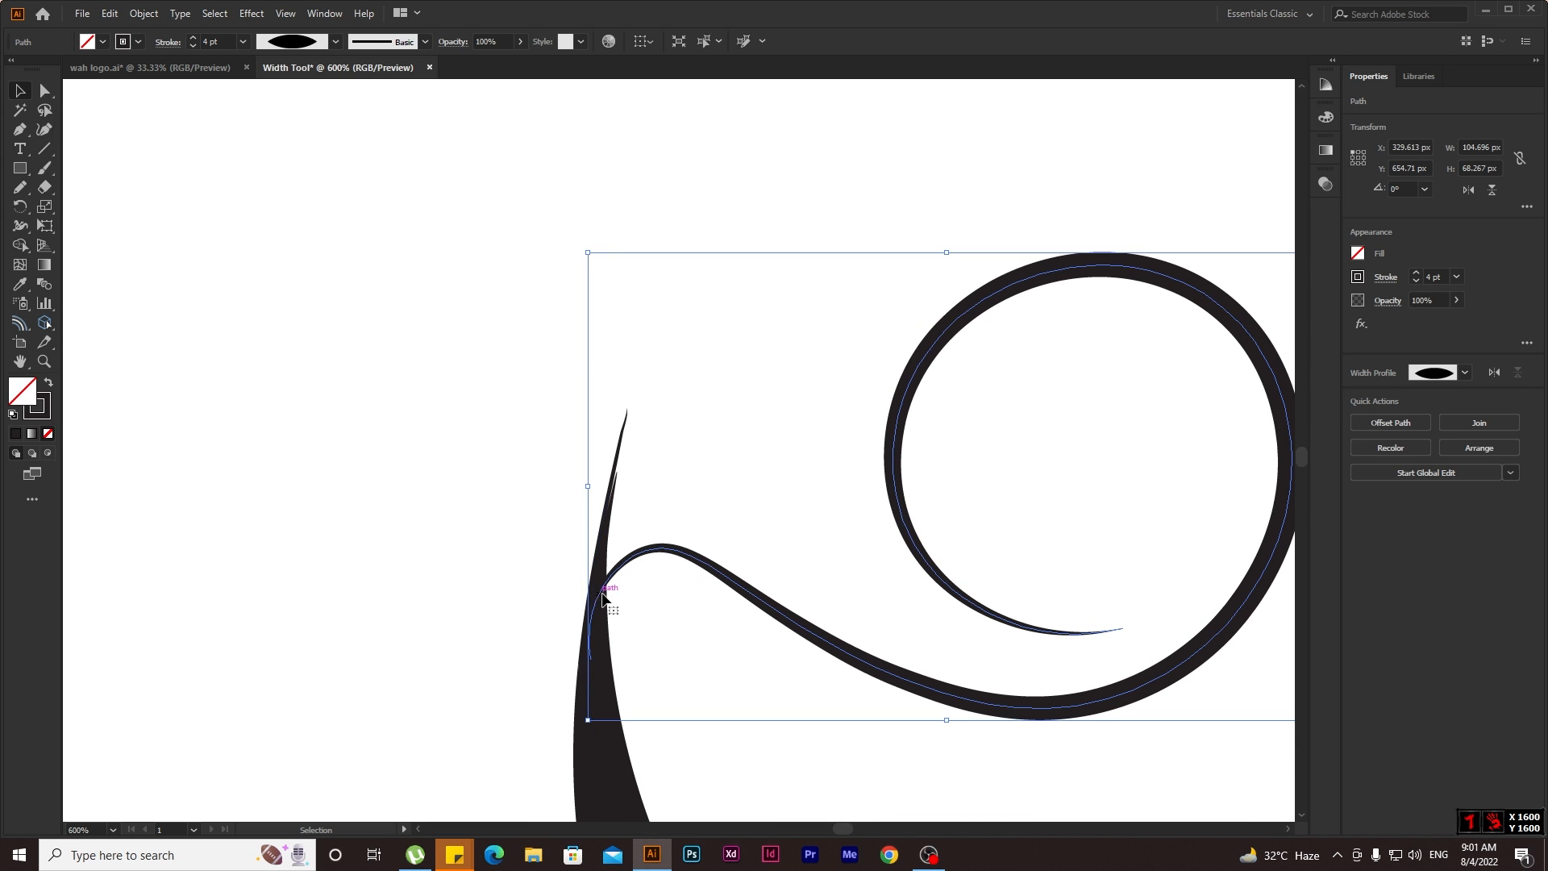
{"action": "scroll", "coordinate": [615, 701], "scroll_direction": "down", "scroll_amount": 1}
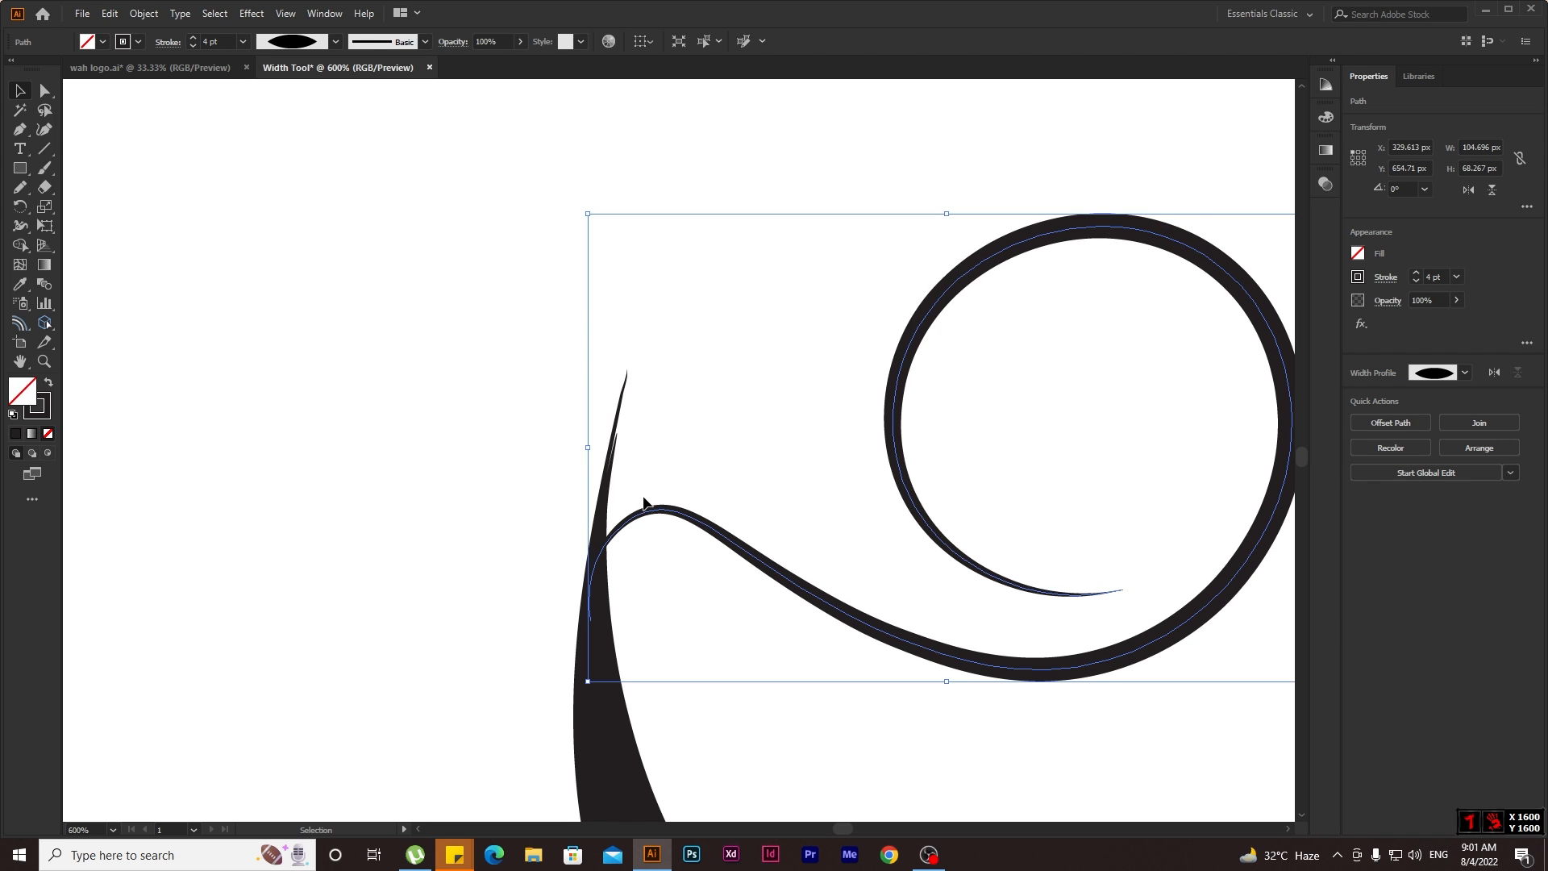
Change the curl's stroke to Width Profile 4, thick at its start and tapering toward the loop's end.
{"action": "left_click", "coordinate": [297, 45]}
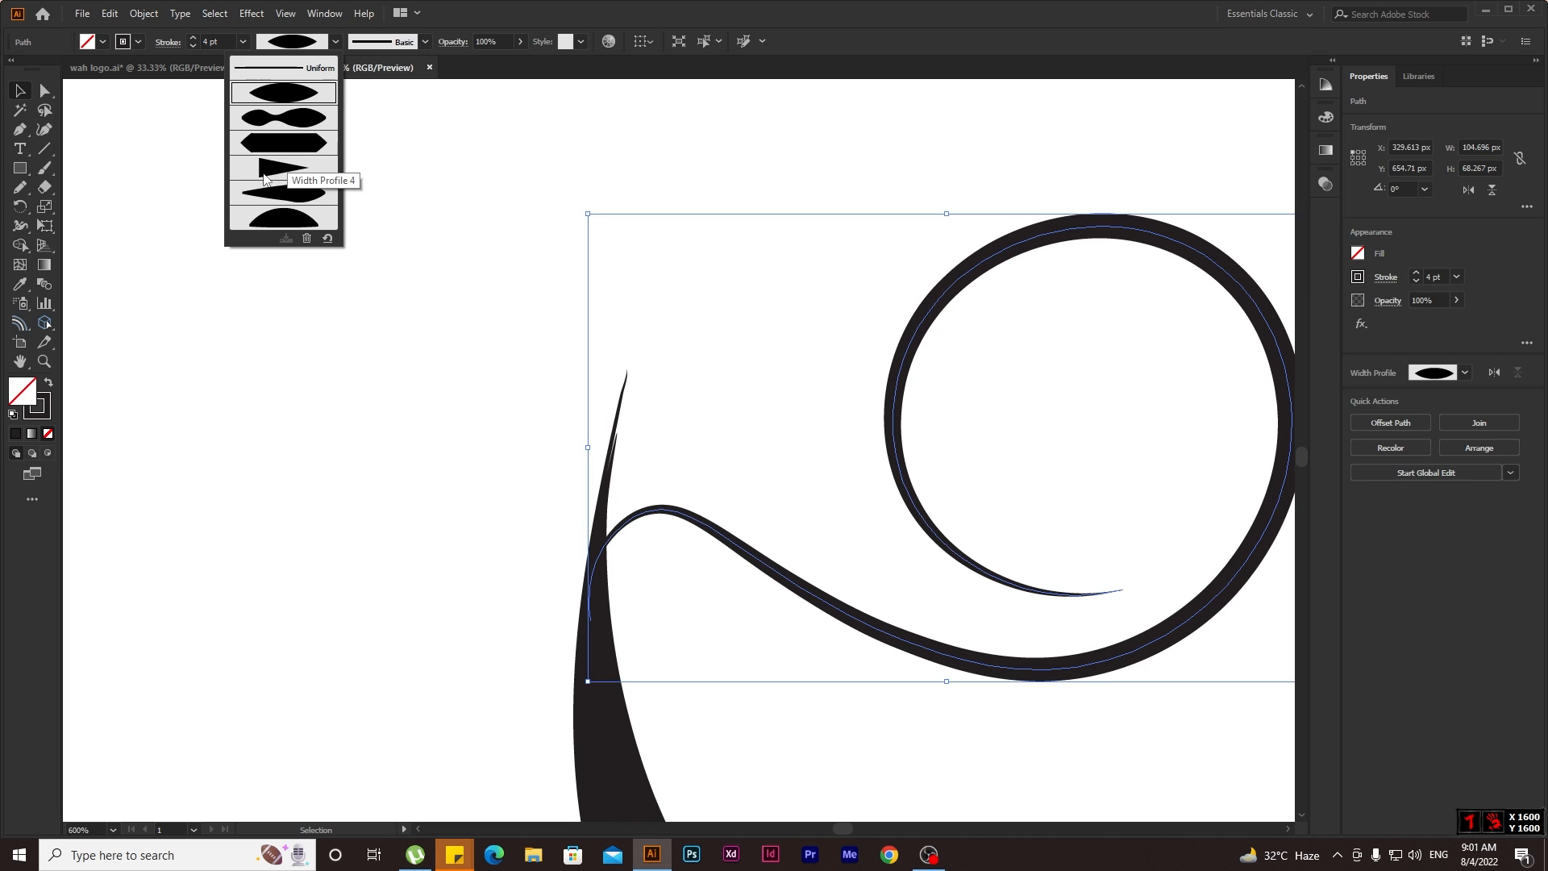
{"action": "left_click", "coordinate": [307, 173]}
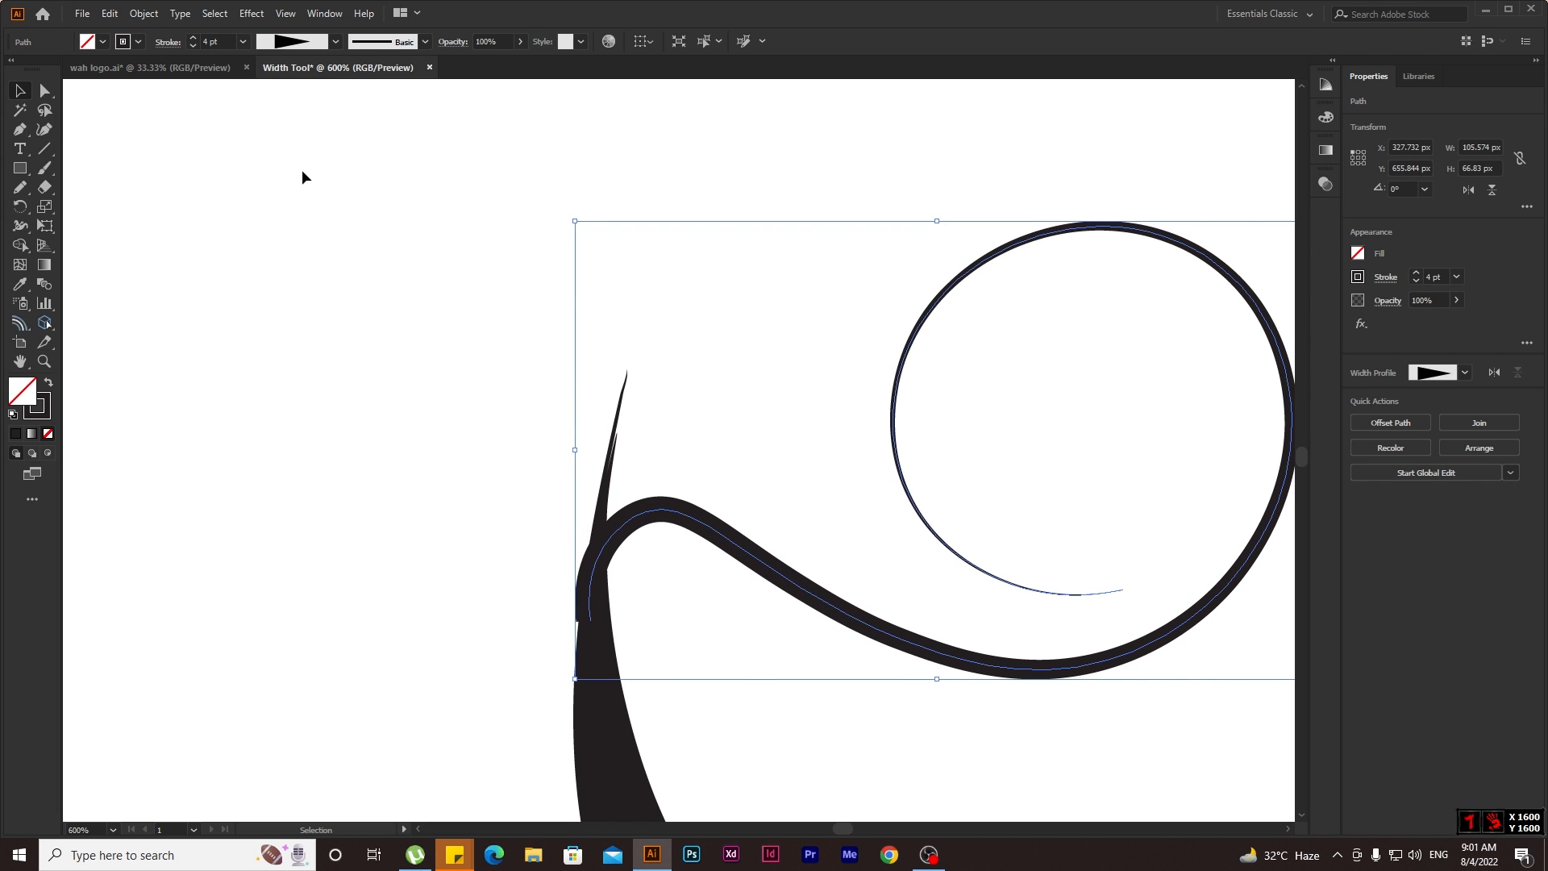
{"action": "scroll", "coordinate": [677, 531], "scroll_direction": "down", "scroll_amount": 2}
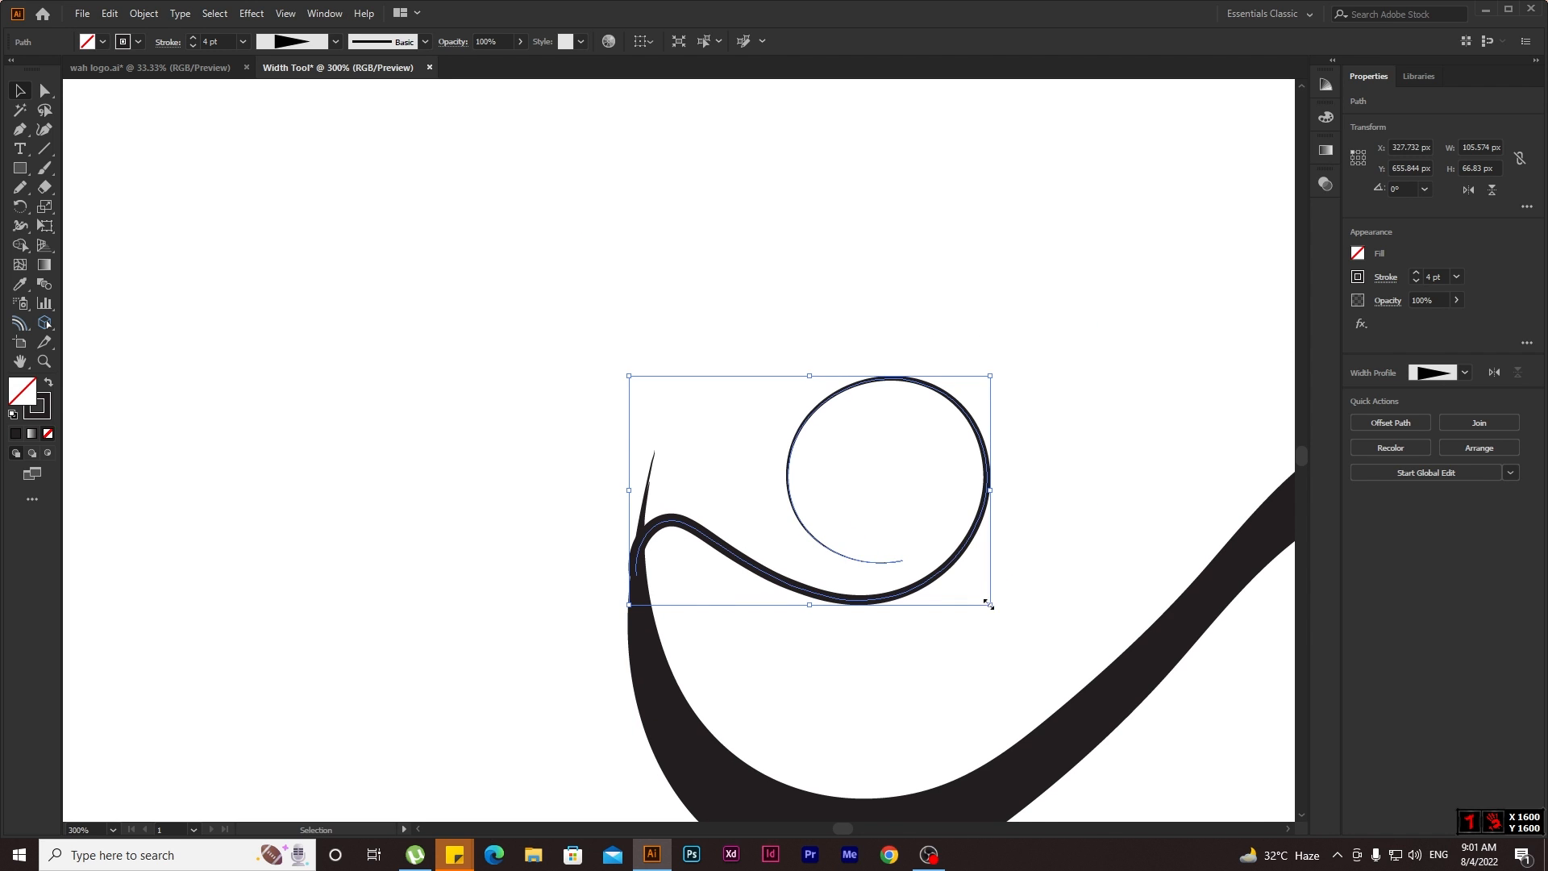
Rotate the curl about 23° counterclockwise, try its start against the brush stroke, and set it aside to the upper left of that stroke.
{"action": "left_click_drag", "start_coordinate": [993, 603], "coordinate": [1004, 510]}
{"action": "left_click_drag", "start_coordinate": [831, 565], "coordinate": [794, 535]}
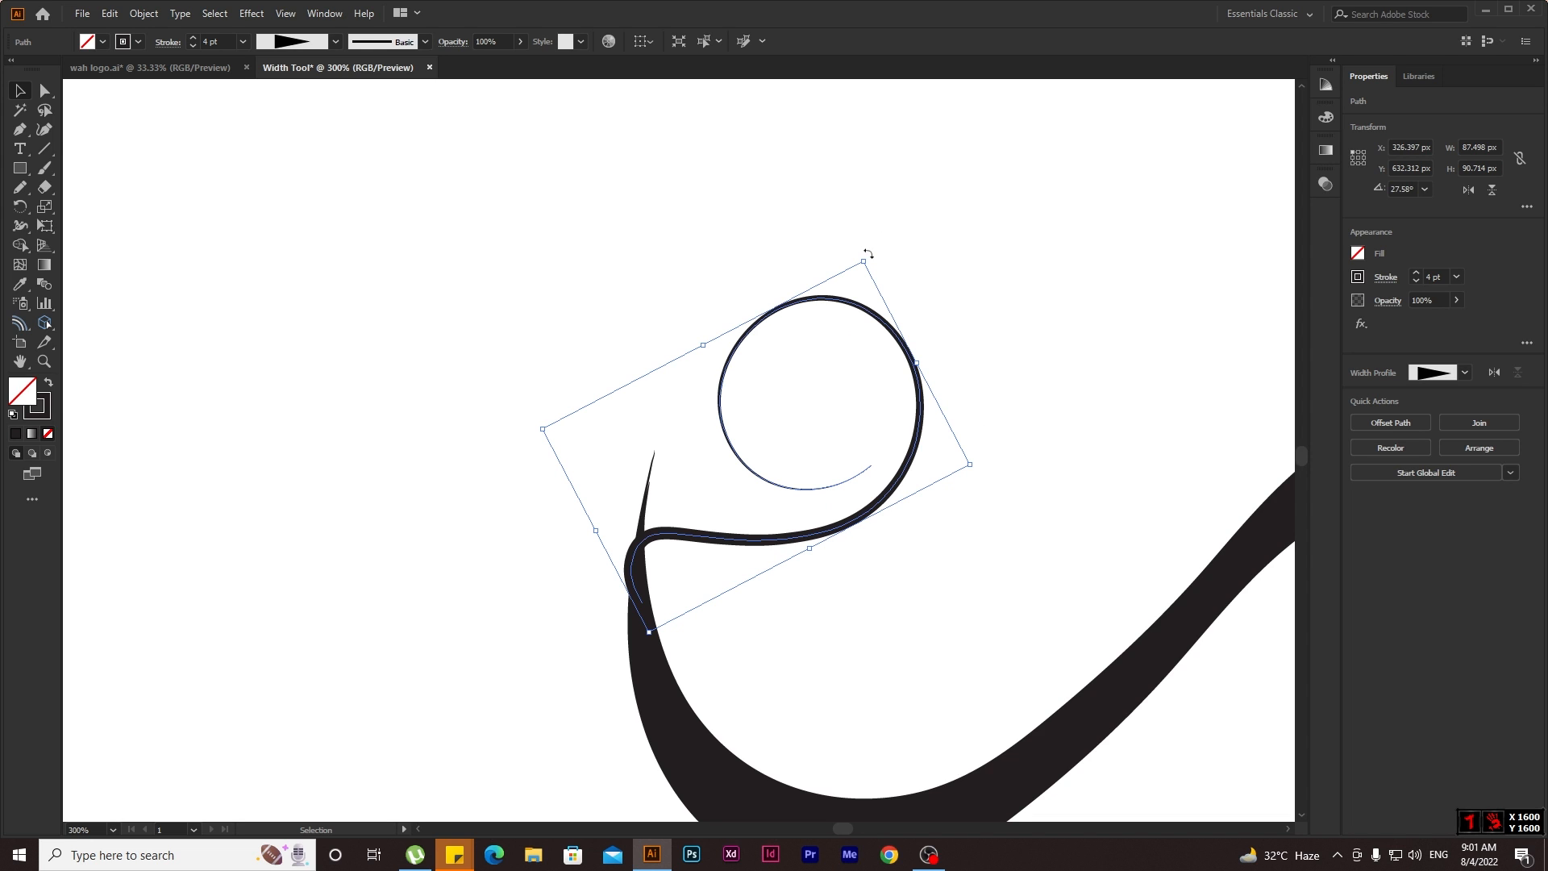
{"action": "left_click_drag", "start_coordinate": [868, 254], "coordinate": [905, 255]}
{"action": "mouse_move", "coordinate": [712, 542]}
{"action": "left_mouse_down"}
{"action": "mouse_move", "coordinate": [730, 536]}
{"action": "mouse_move", "coordinate": [712, 564]}
{"action": "left_mouse_up"}
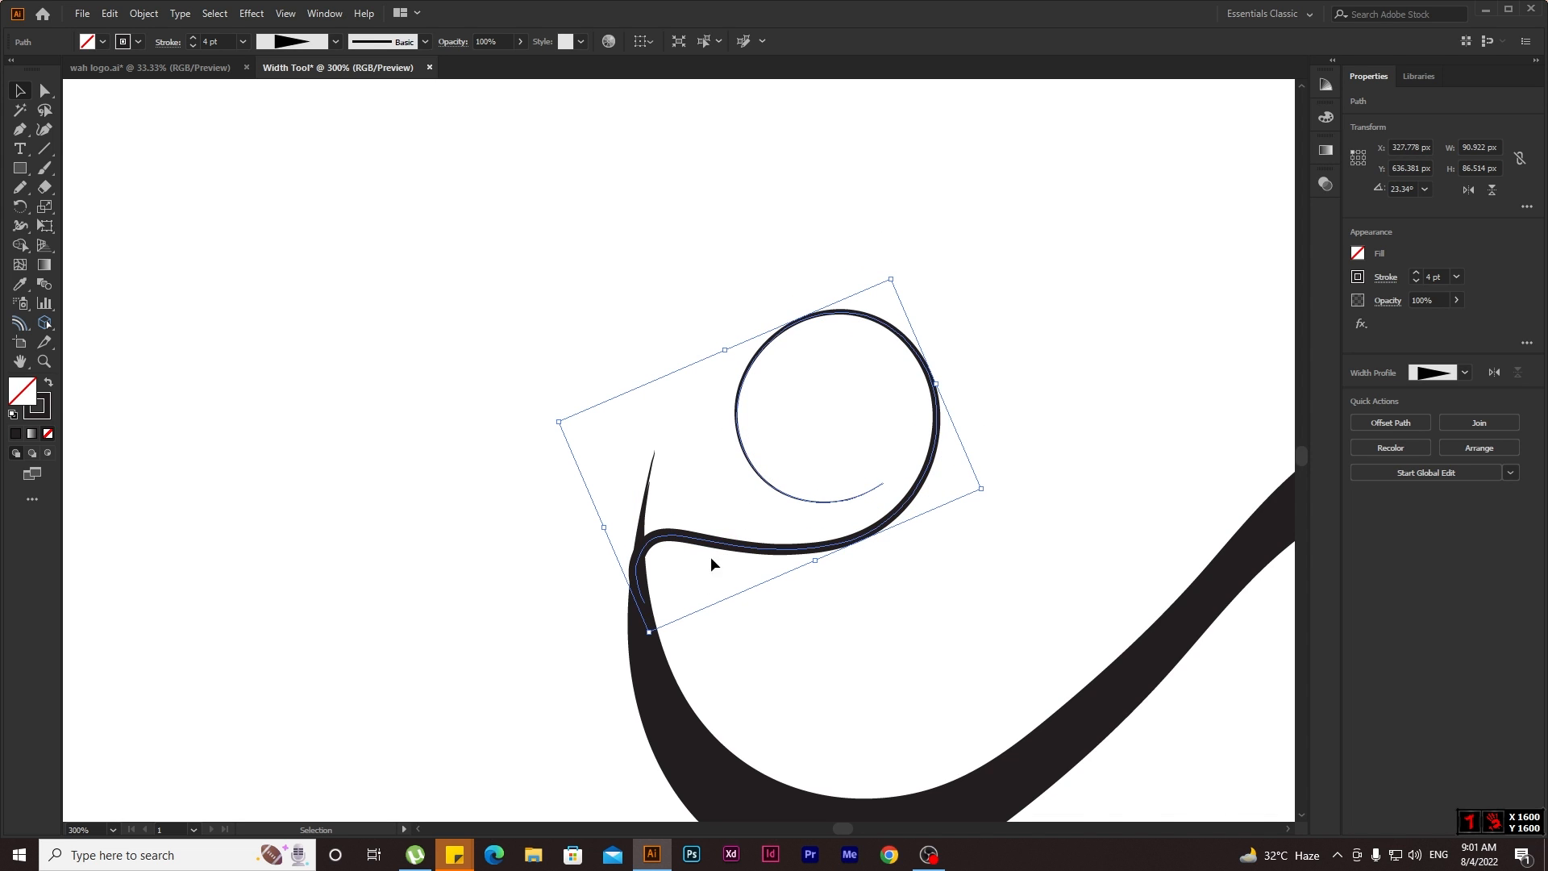
{"action": "scroll", "coordinate": [671, 603], "scroll_direction": "up", "scroll_amount": 2}
{"action": "left_click_drag", "start_coordinate": [616, 504], "coordinate": [621, 524]}
{"action": "scroll", "coordinate": [621, 524], "scroll_direction": "down", "scroll_amount": 2}
{"action": "left_click_drag", "start_coordinate": [742, 522], "coordinate": [355, 360]}
{"action": "left_click", "coordinate": [452, 525]}
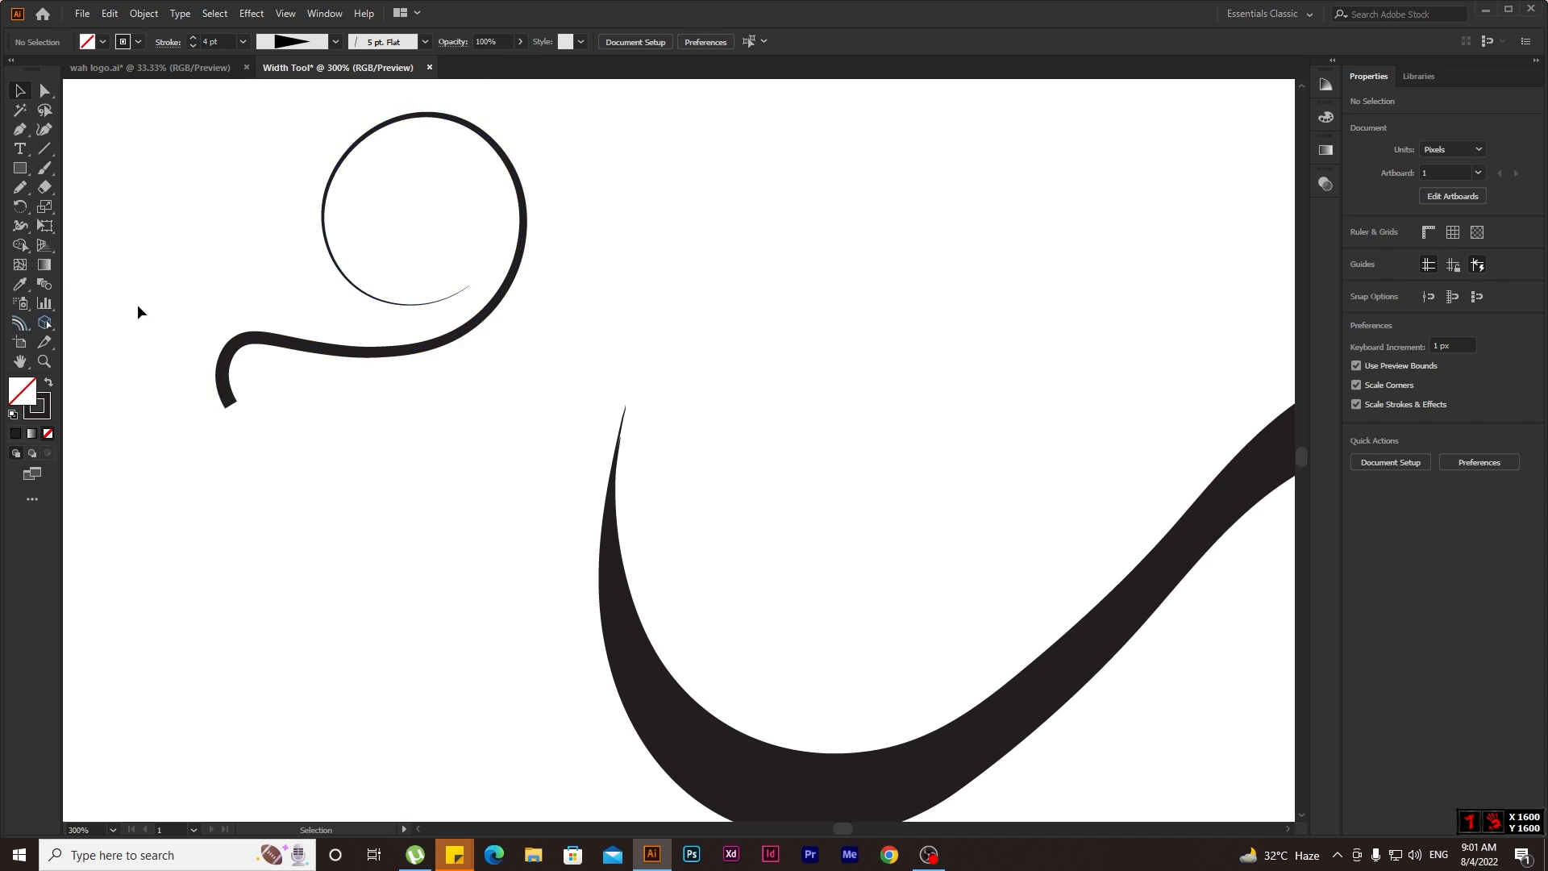
Draw an S-curve about 79 by 129 px with the Pencil, rising from the brush stroke's upper end, and shift it to the right.
{"action": "left_click", "coordinate": [34, 184]}
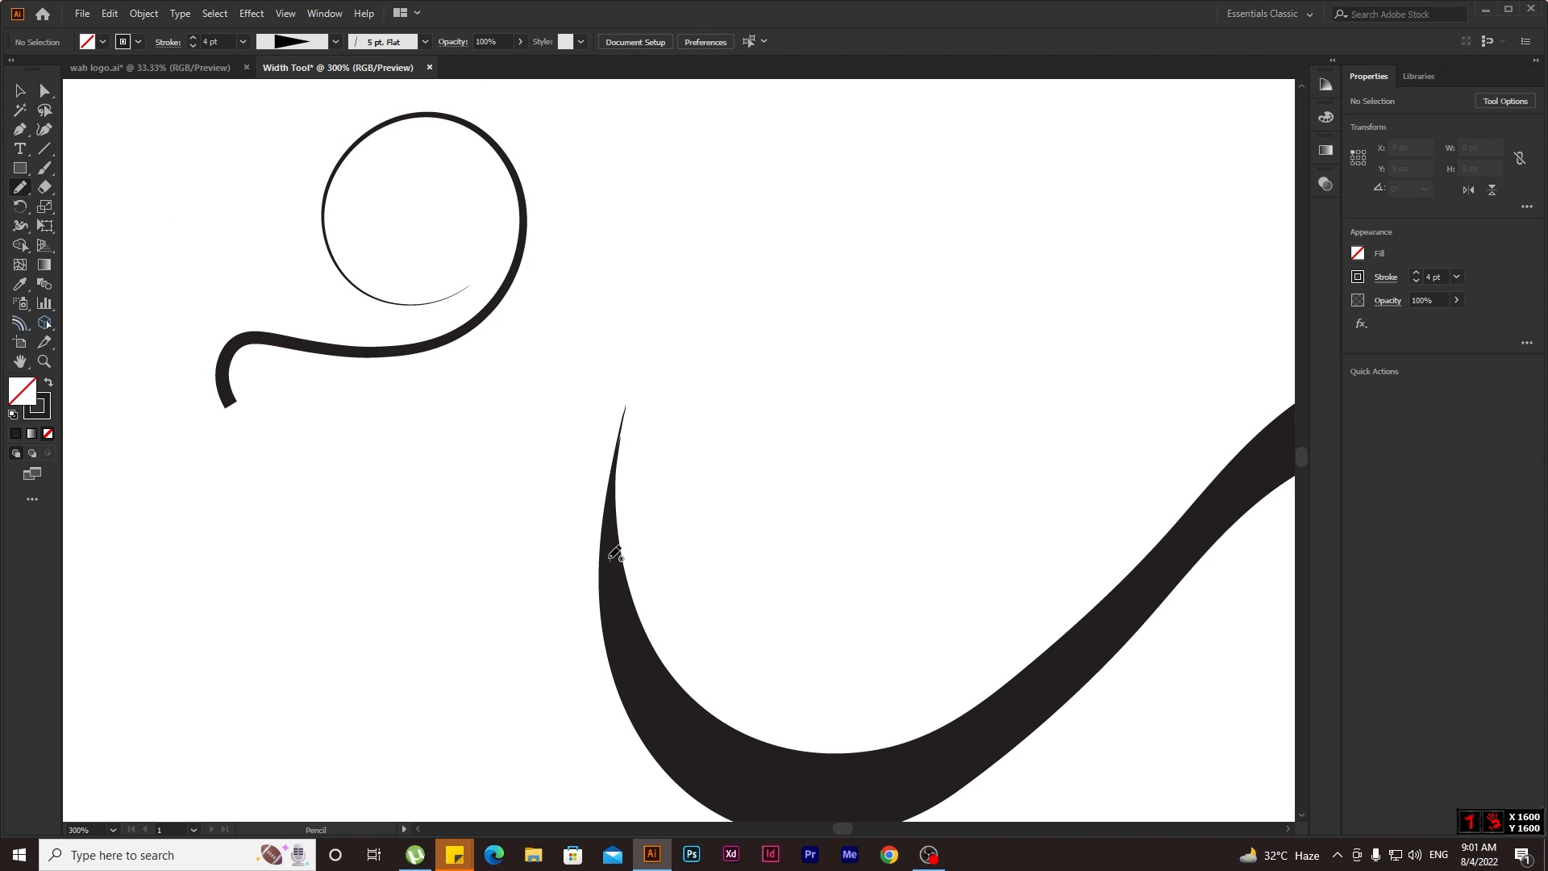
{"action": "mouse_move", "coordinate": [609, 558]}
{"action": "left_mouse_down"}
{"action": "mouse_move", "coordinate": [615, 488]}
{"action": "mouse_move", "coordinate": [653, 431]}
{"action": "mouse_move", "coordinate": [822, 342]}
{"action": "mouse_move", "coordinate": [867, 277]}
{"action": "mouse_move", "coordinate": [861, 169]}
{"action": "mouse_move", "coordinate": [797, 122]}
{"action": "left_mouse_up"}
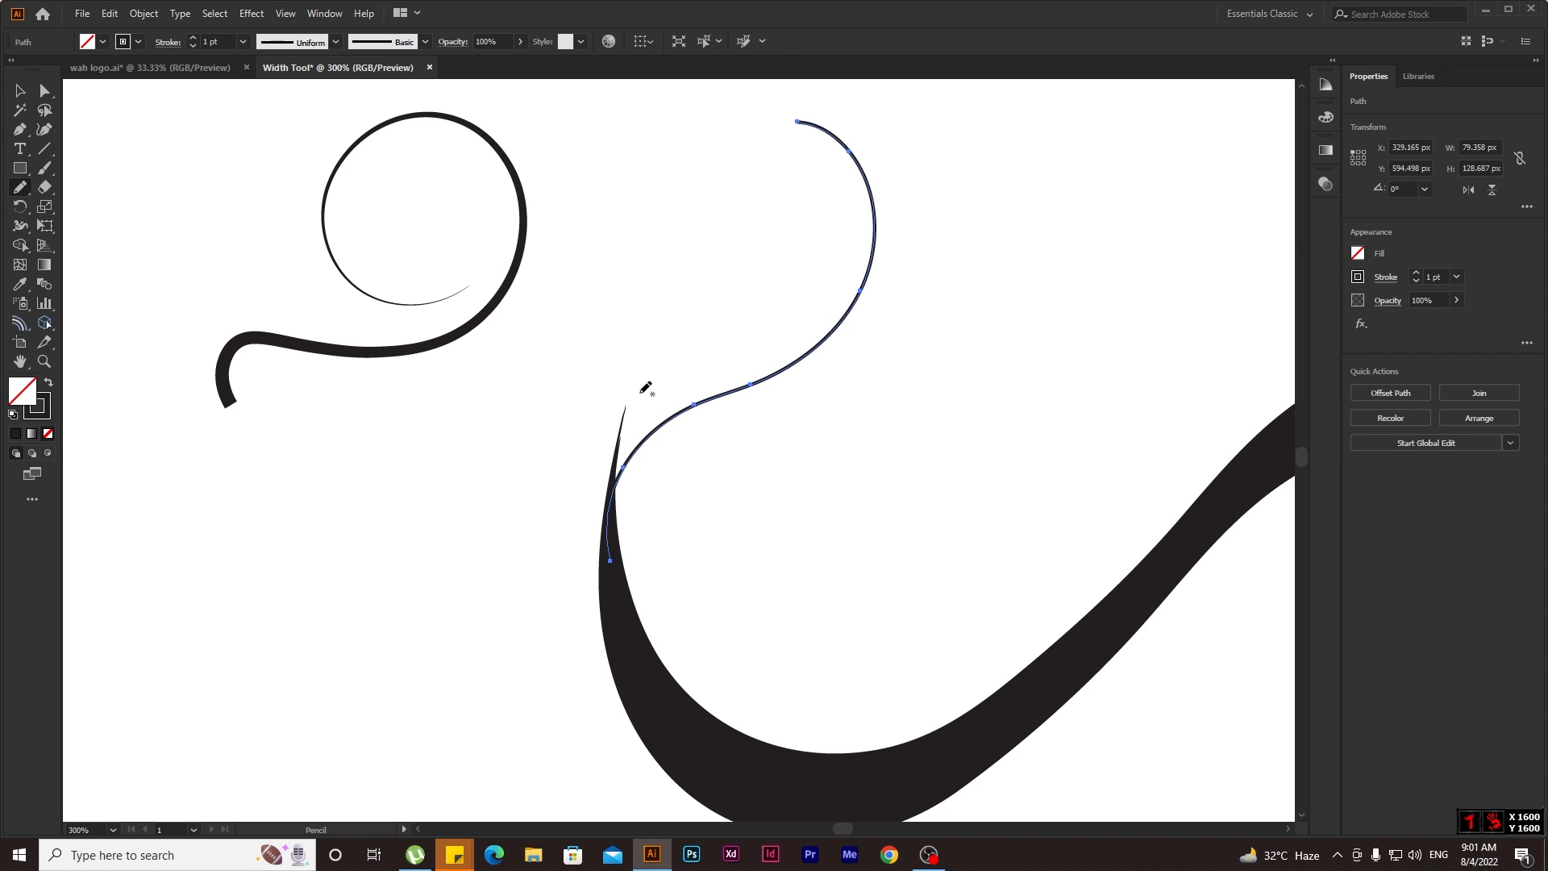
{"action": "key", "text": "v"}
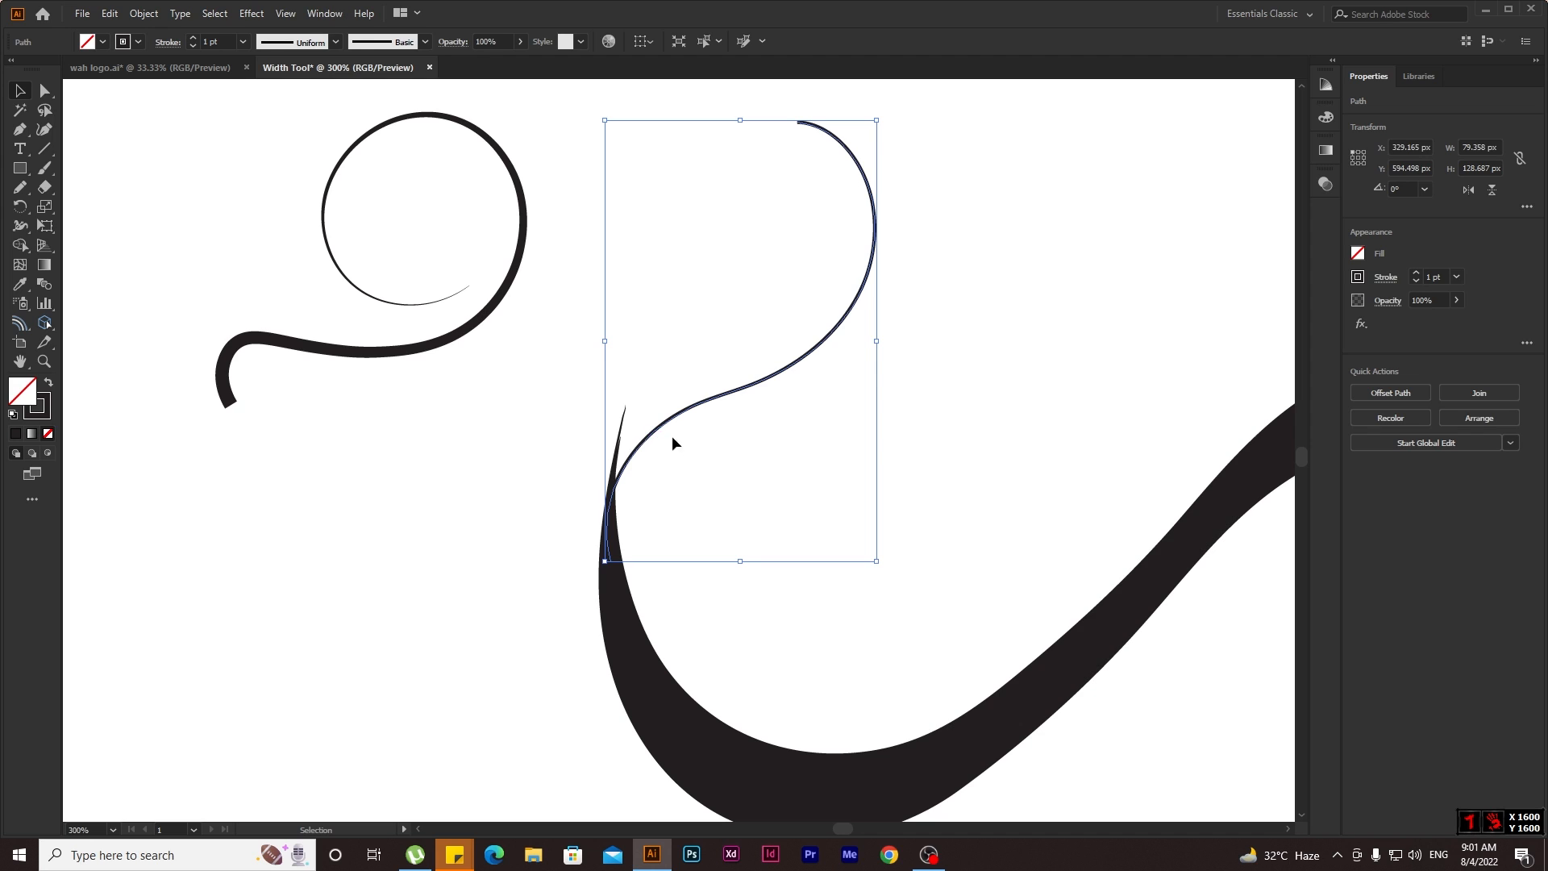
{"action": "left_click_drag", "start_coordinate": [651, 437], "coordinate": [716, 436]}
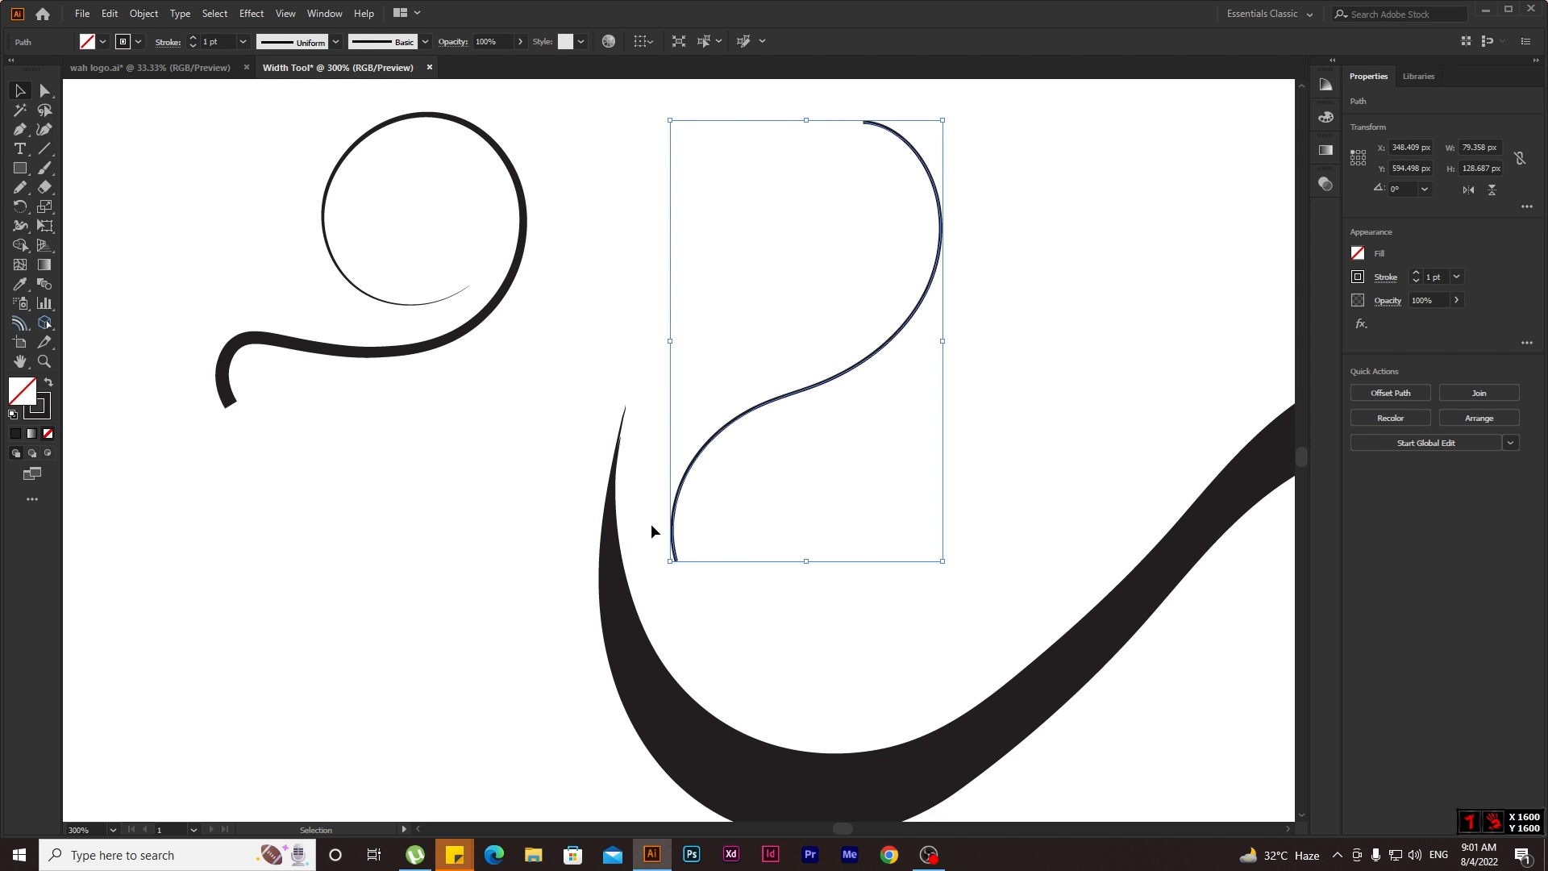
Set the S-curve's stroke weight to 8 pt.
{"action": "left_click", "coordinate": [17, 287]}
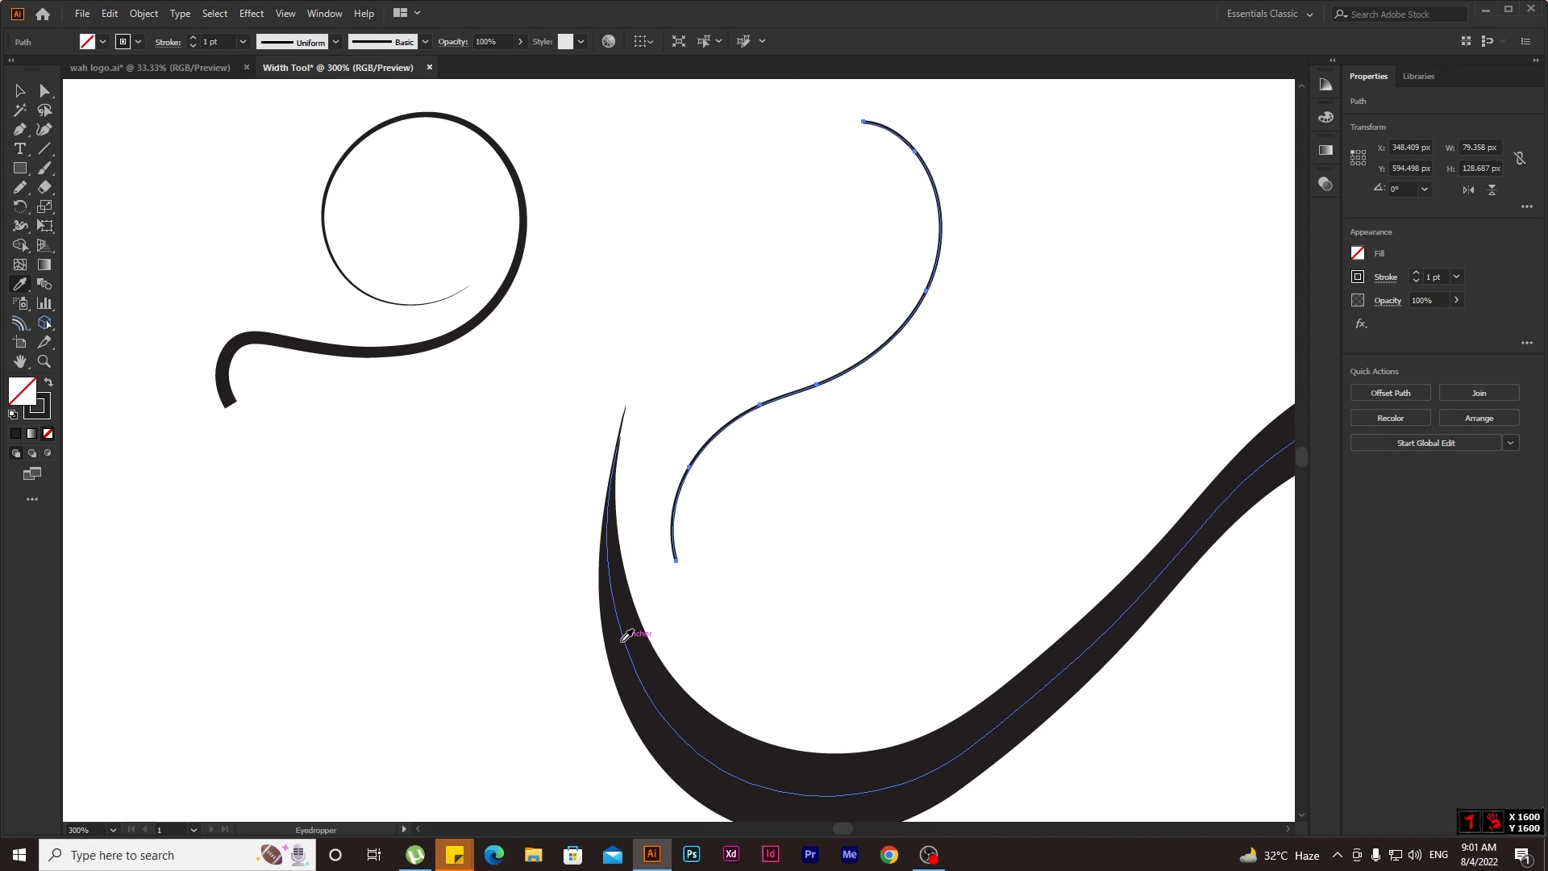
{"action": "left_click", "coordinate": [20, 90]}
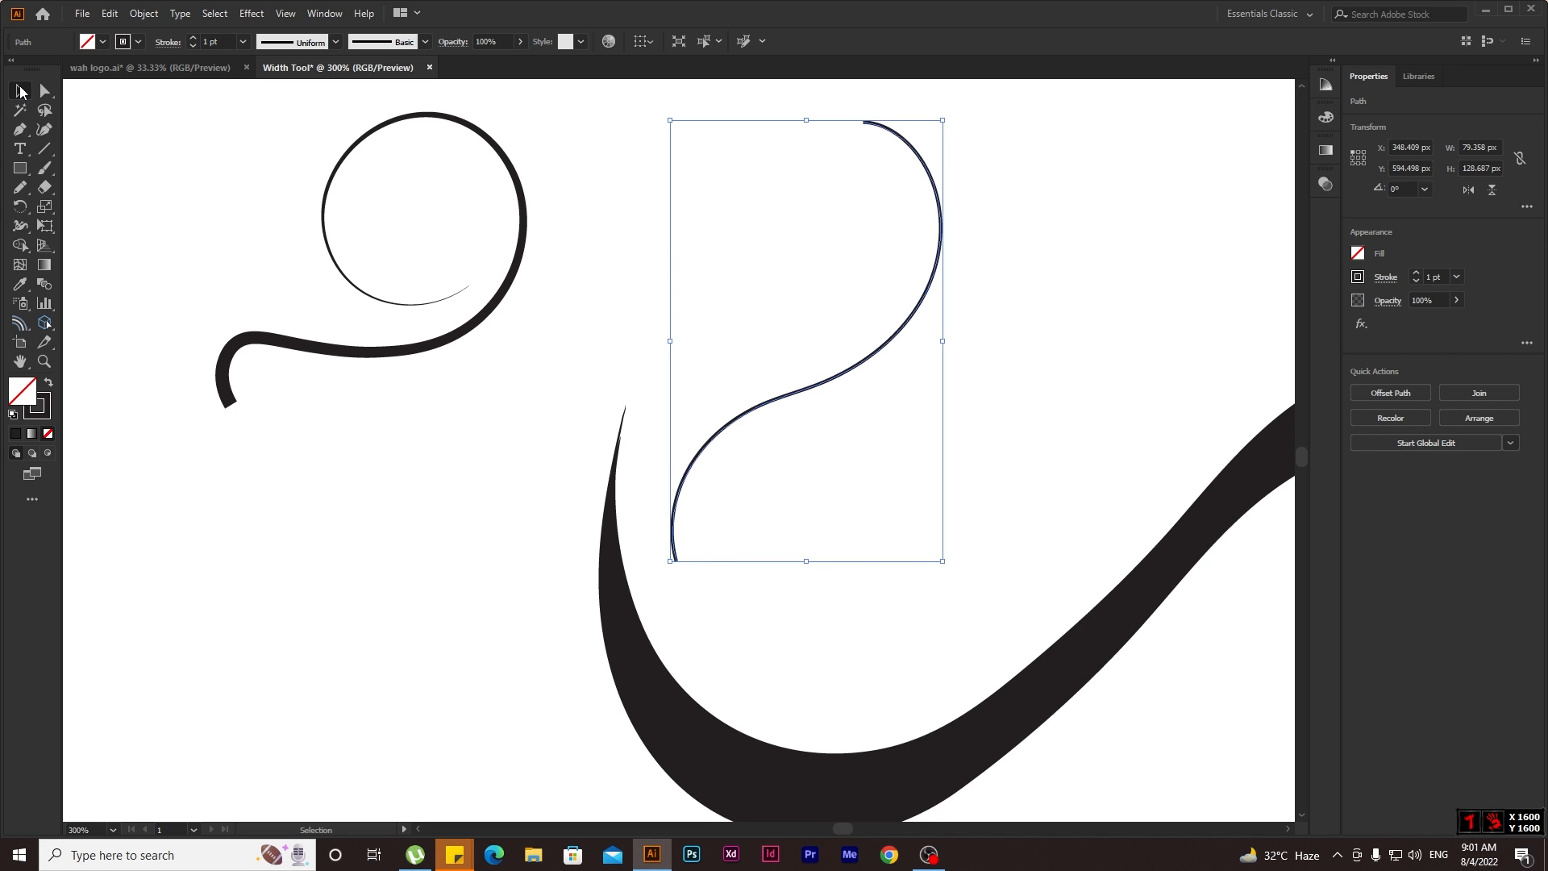
{"action": "left_click", "coordinate": [192, 37]}
{"action": "left_click", "coordinate": [192, 37]}
{"action": "left_click", "coordinate": [192, 37]}
{"action": "left_click", "coordinate": [191, 37]}
{"action": "left_click", "coordinate": [192, 37]}
{"action": "left_click", "coordinate": [192, 37]}
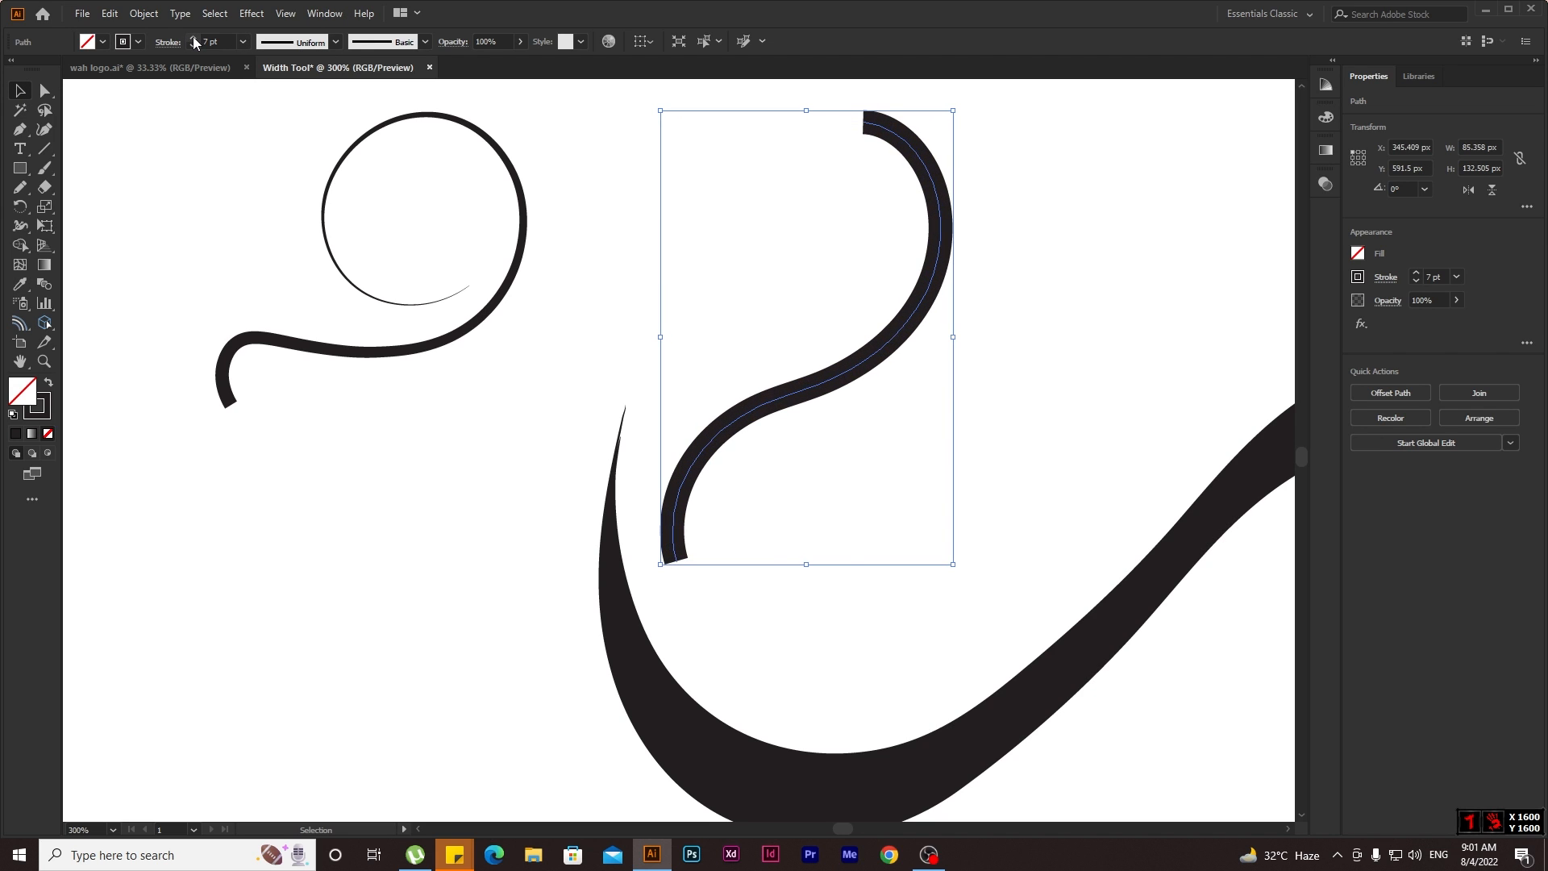
{"action": "left_click", "coordinate": [192, 37]}
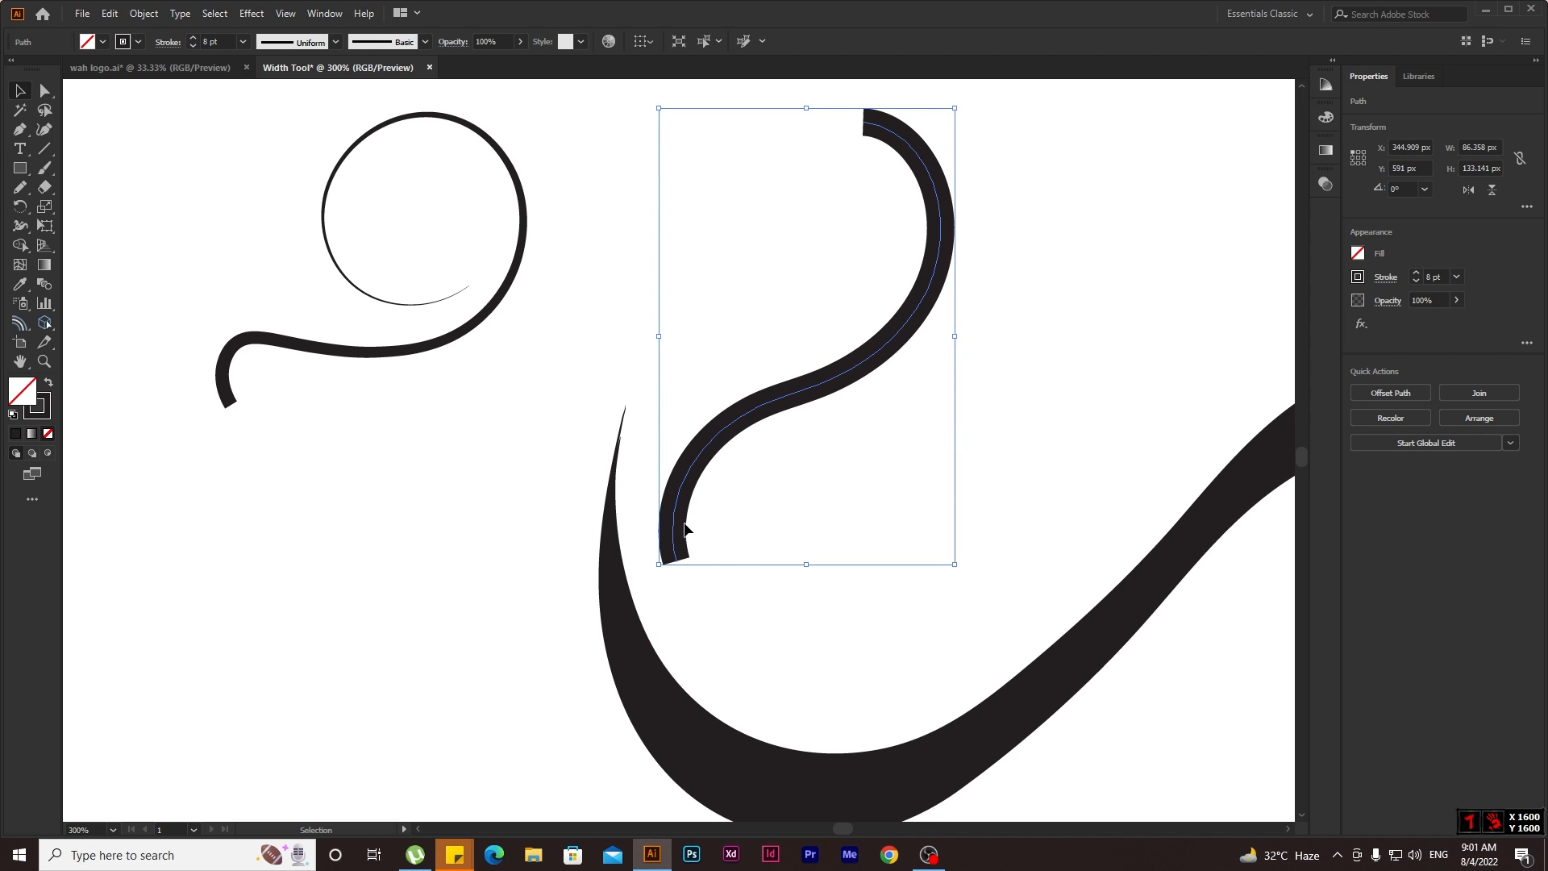
Move the S-curve's lower end onto the brush stroke's upper part and nudge it right until their left edges align.
{"action": "left_click_drag", "start_coordinate": [677, 529], "coordinate": [604, 576]}
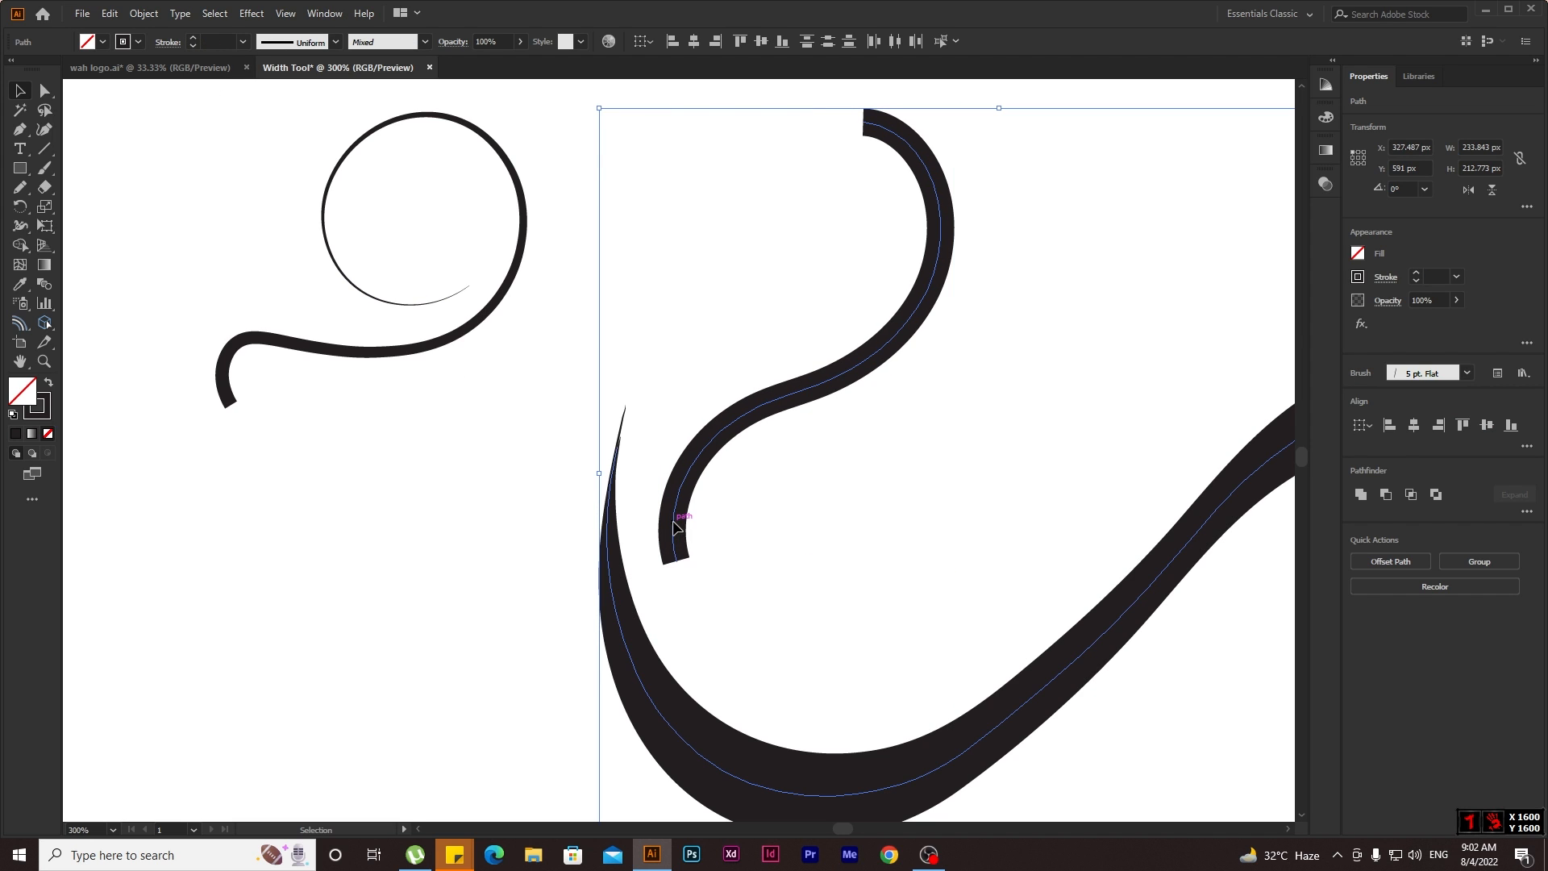
{"action": "left_click", "coordinate": [729, 540]}
{"action": "left_click_drag", "start_coordinate": [653, 534], "coordinate": [601, 575]}
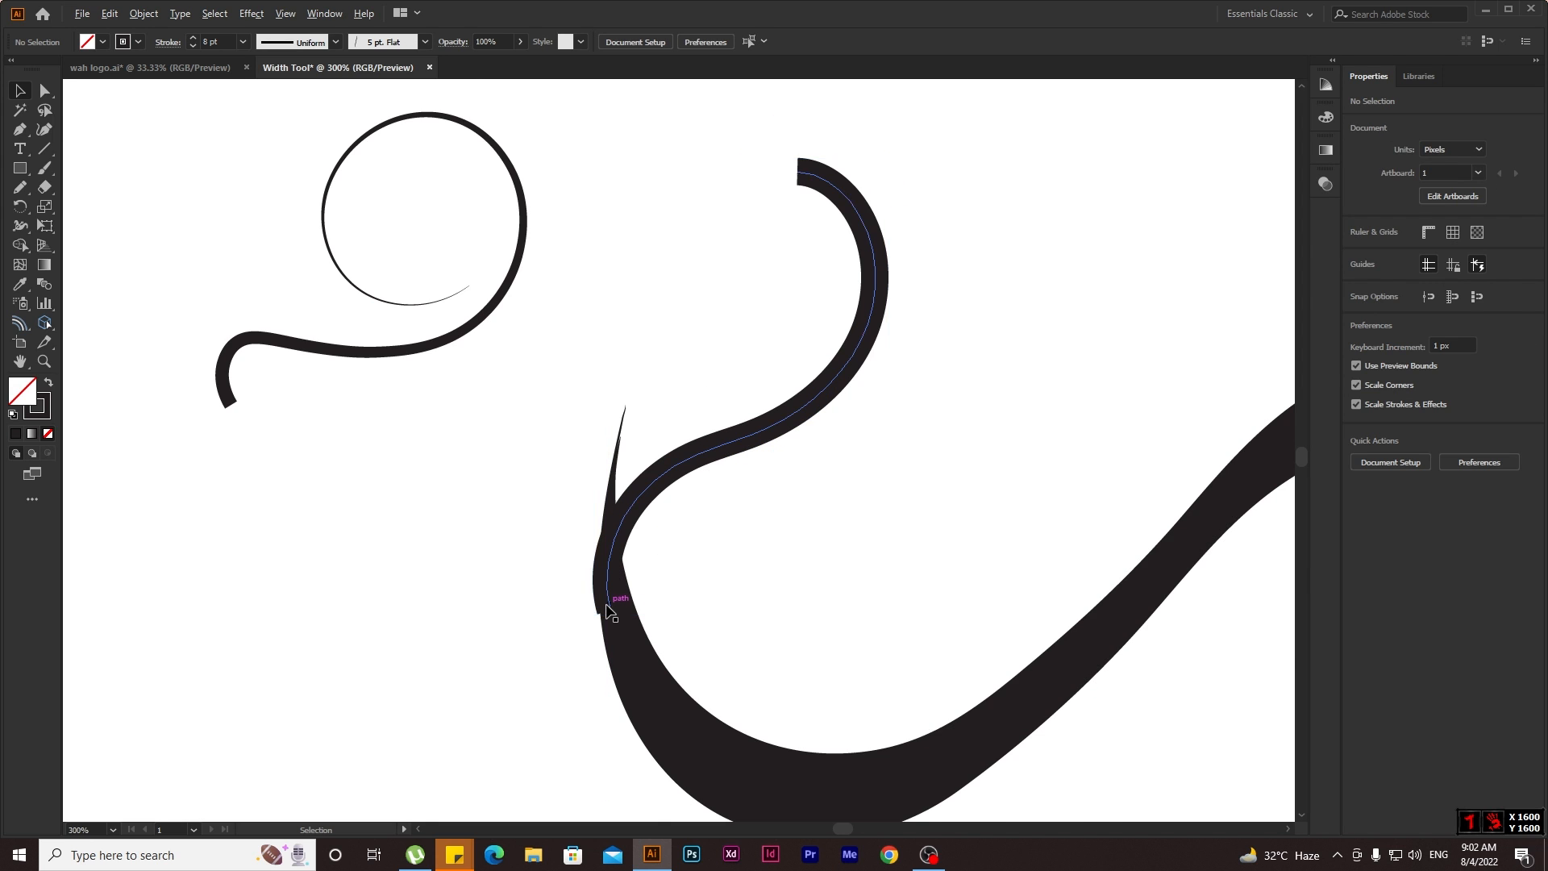
{"action": "scroll", "coordinate": [606, 588], "scroll_direction": "up", "scroll_amount": 1}
{"action": "key", "text": "Right"}
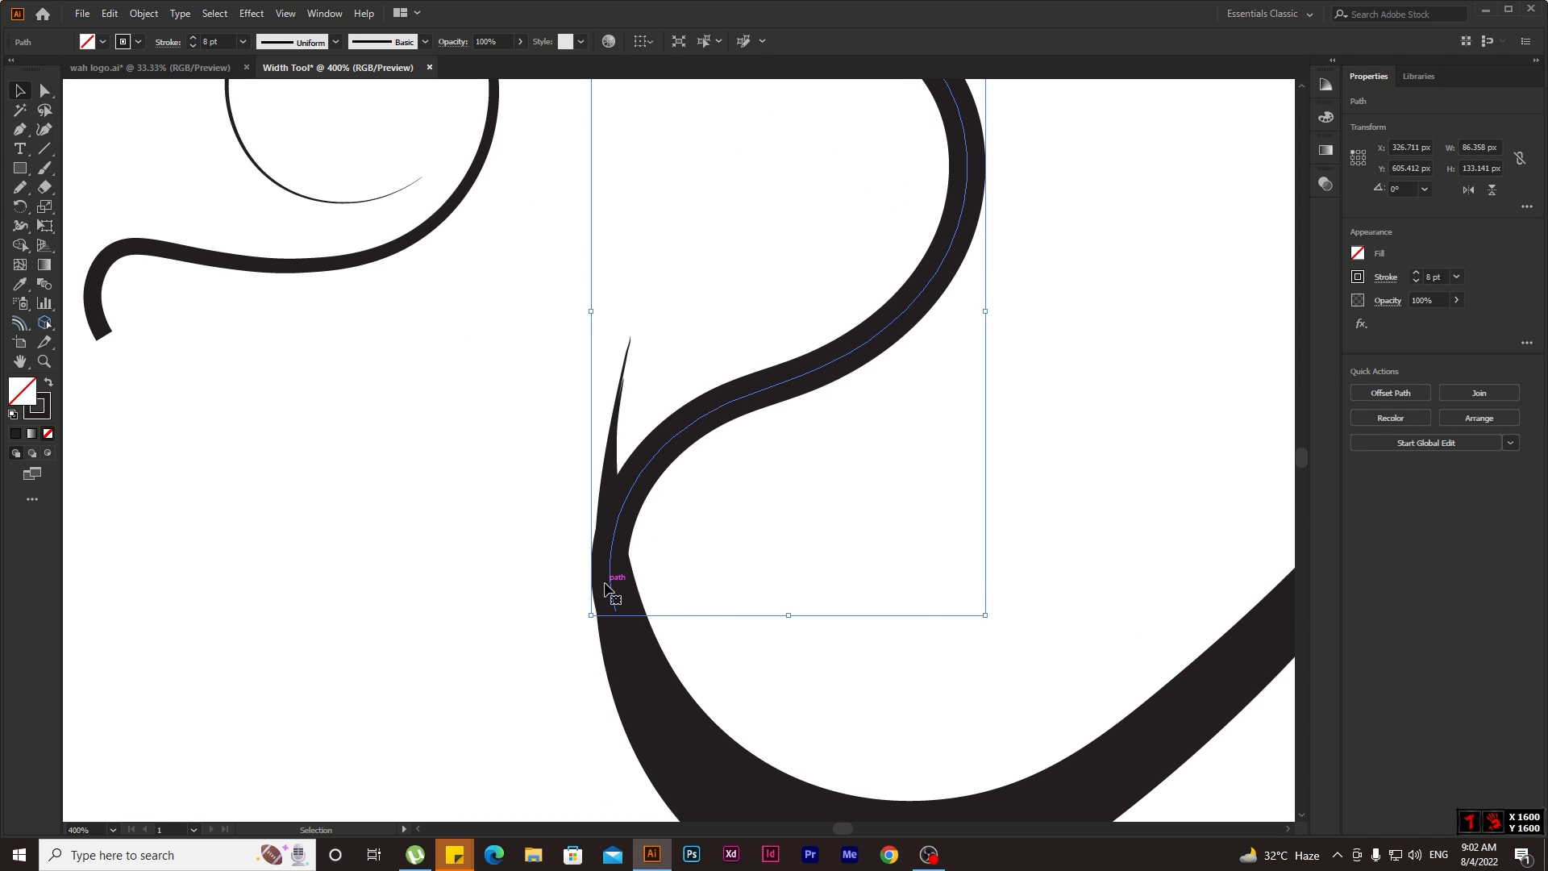
{"action": "key", "text": "Right"}
{"action": "key", "text": "Left"}
{"action": "key", "text": "Right"}
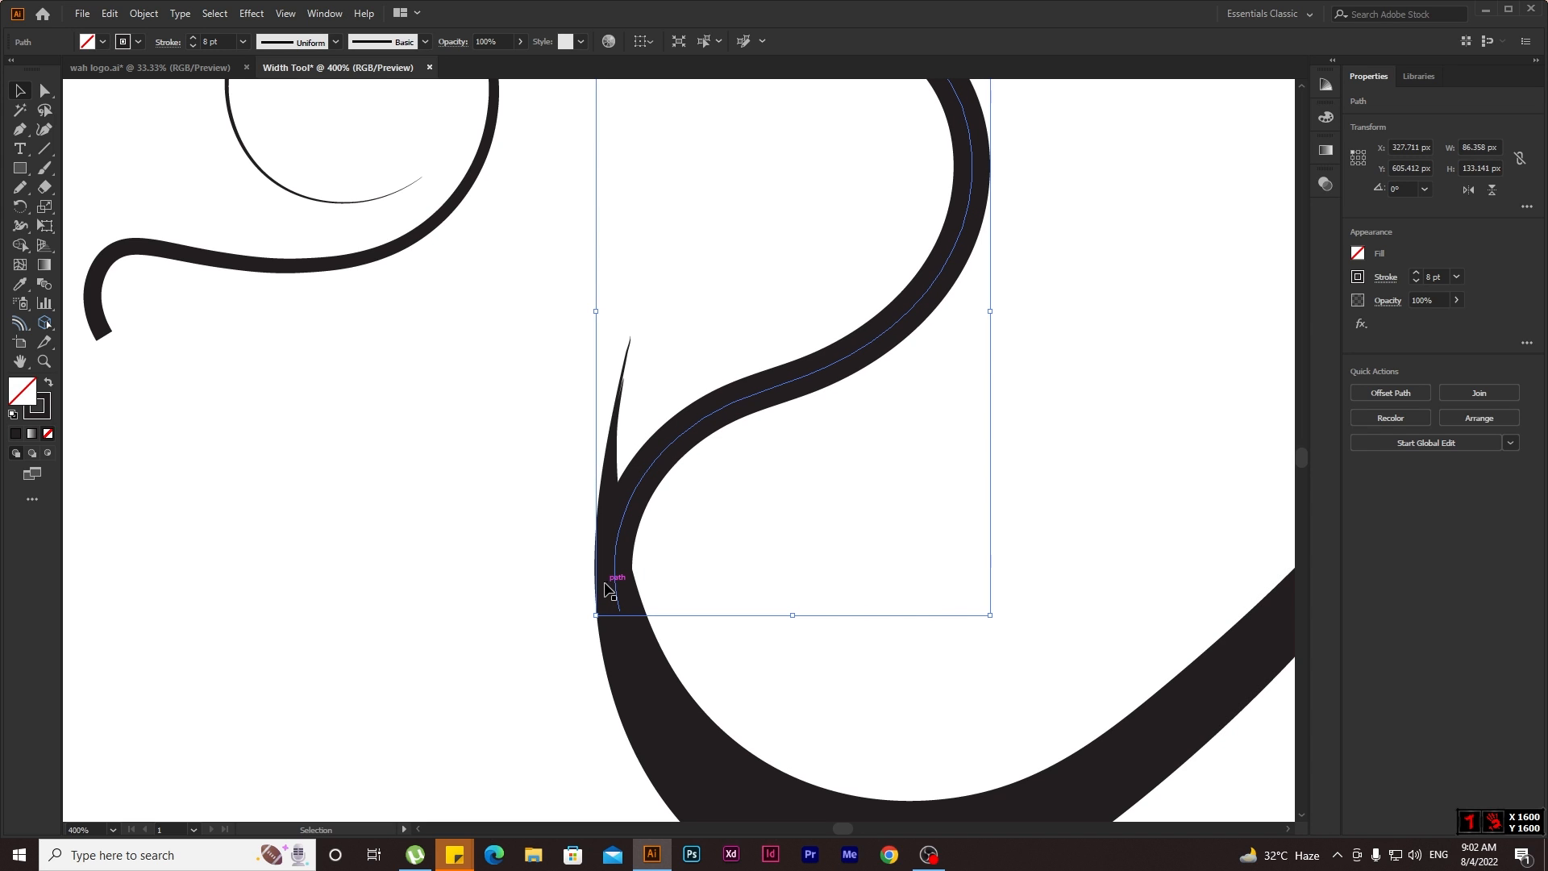
Shift the S-curve slightly left to line it up with the brush stroke's left edge, and select both strokes to check their overlap.
{"action": "left_click", "coordinate": [610, 589], "text": "shift"}
{"action": "scroll", "coordinate": [655, 607], "scroll_direction": "up", "scroll_amount": 2}
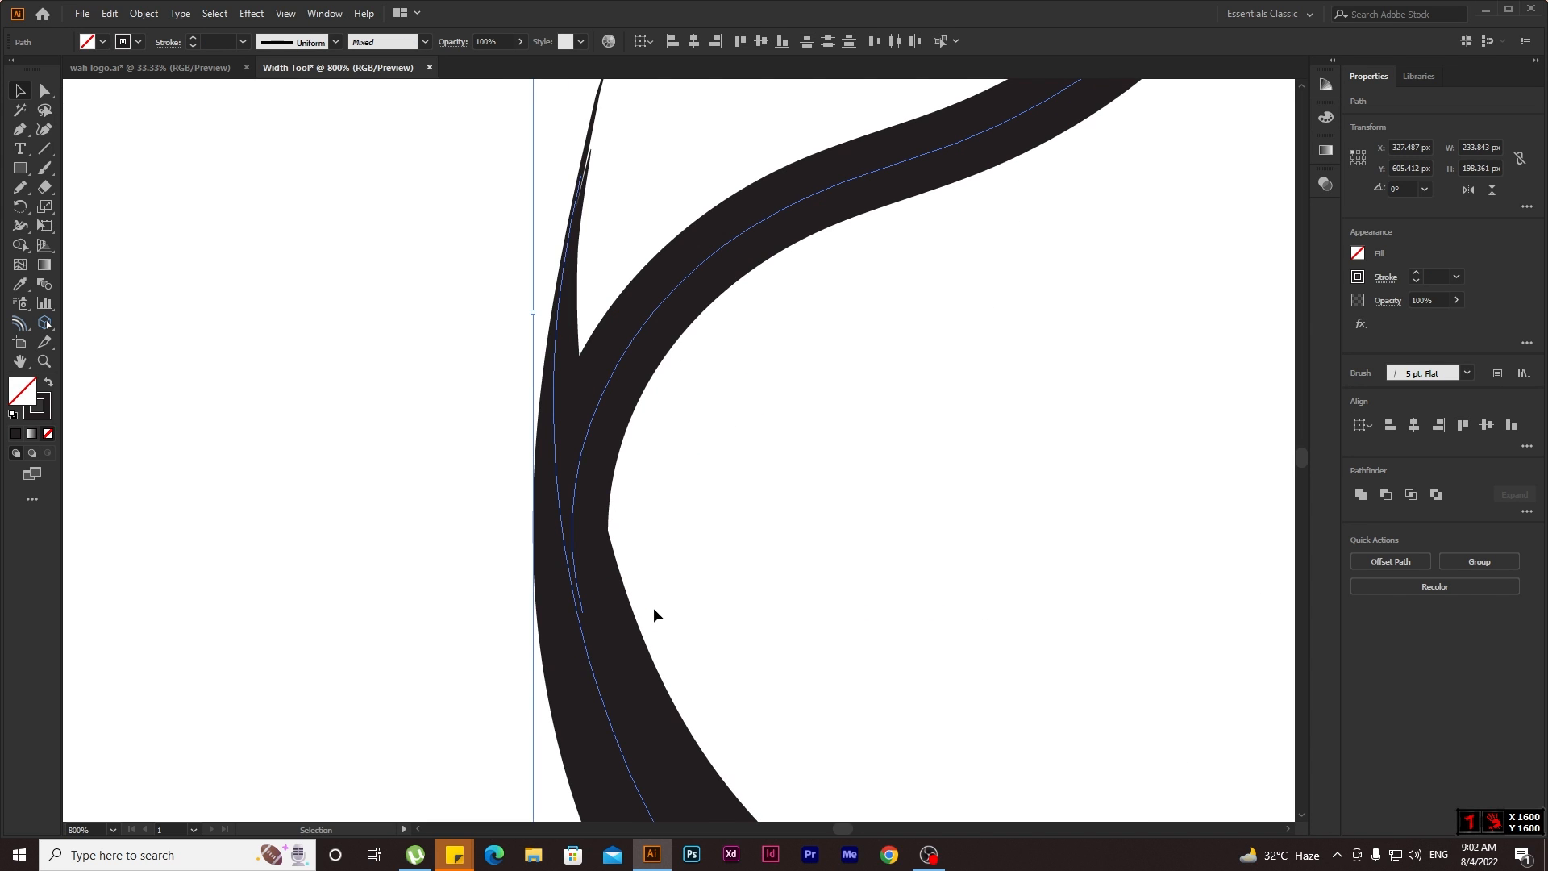
{"action": "left_click", "coordinate": [703, 442]}
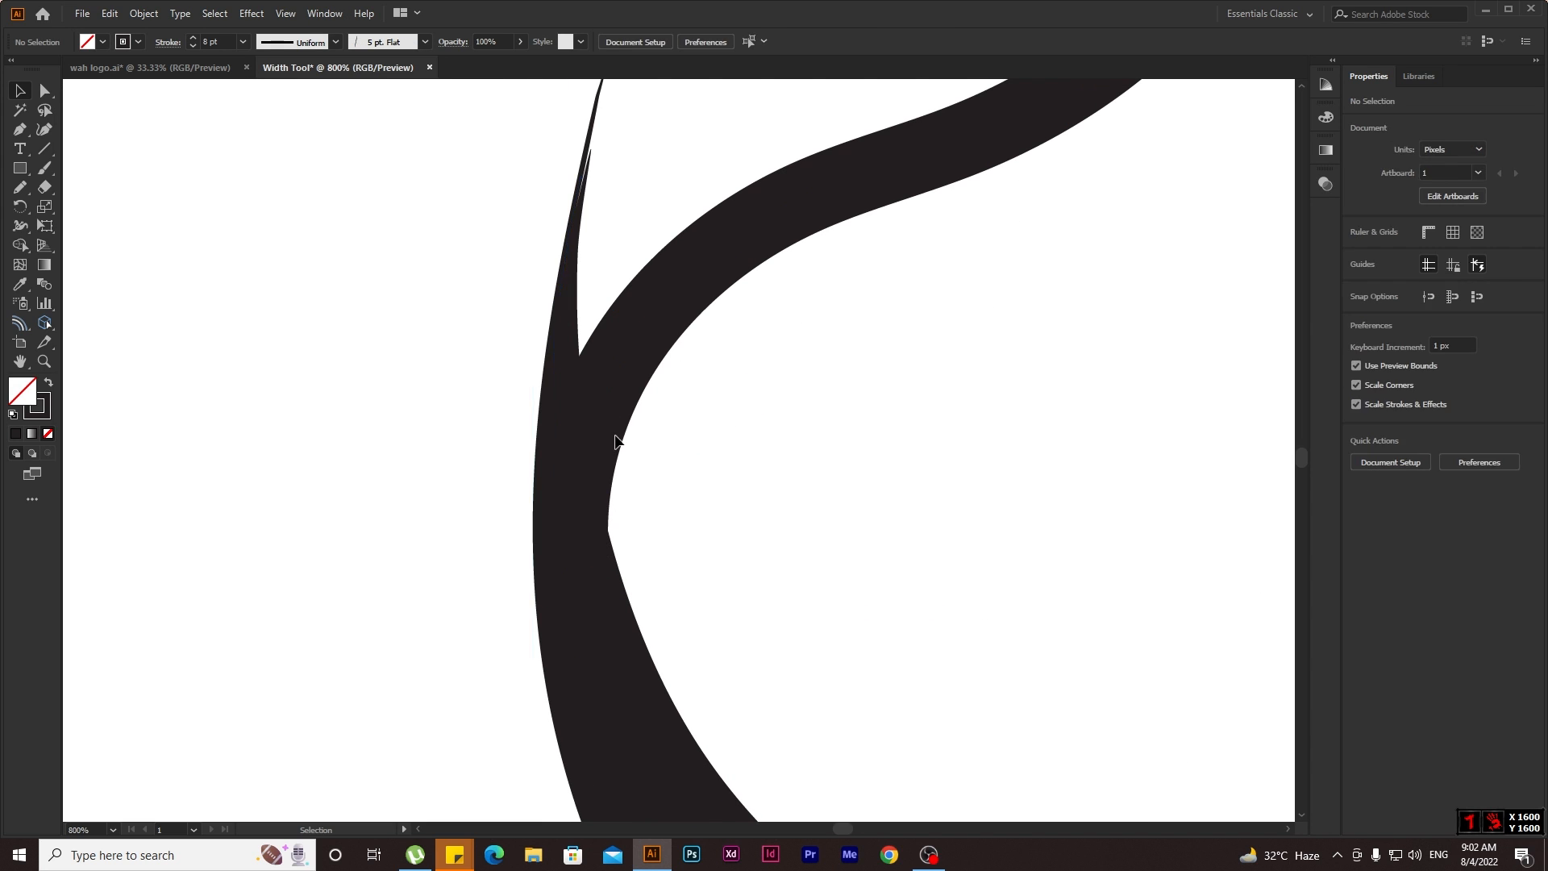
{"action": "left_click_drag", "start_coordinate": [586, 438], "coordinate": [582, 442]}
{"action": "mouse_move", "coordinate": [766, 525]}
{"action": "left_mouse_down"}
{"action": "mouse_move", "coordinate": [449, 764]}
{"action": "mouse_move", "coordinate": [479, 704]}
{"action": "left_mouse_up"}
{"action": "scroll", "coordinate": [756, 553], "scroll_direction": "down", "scroll_amount": 3}
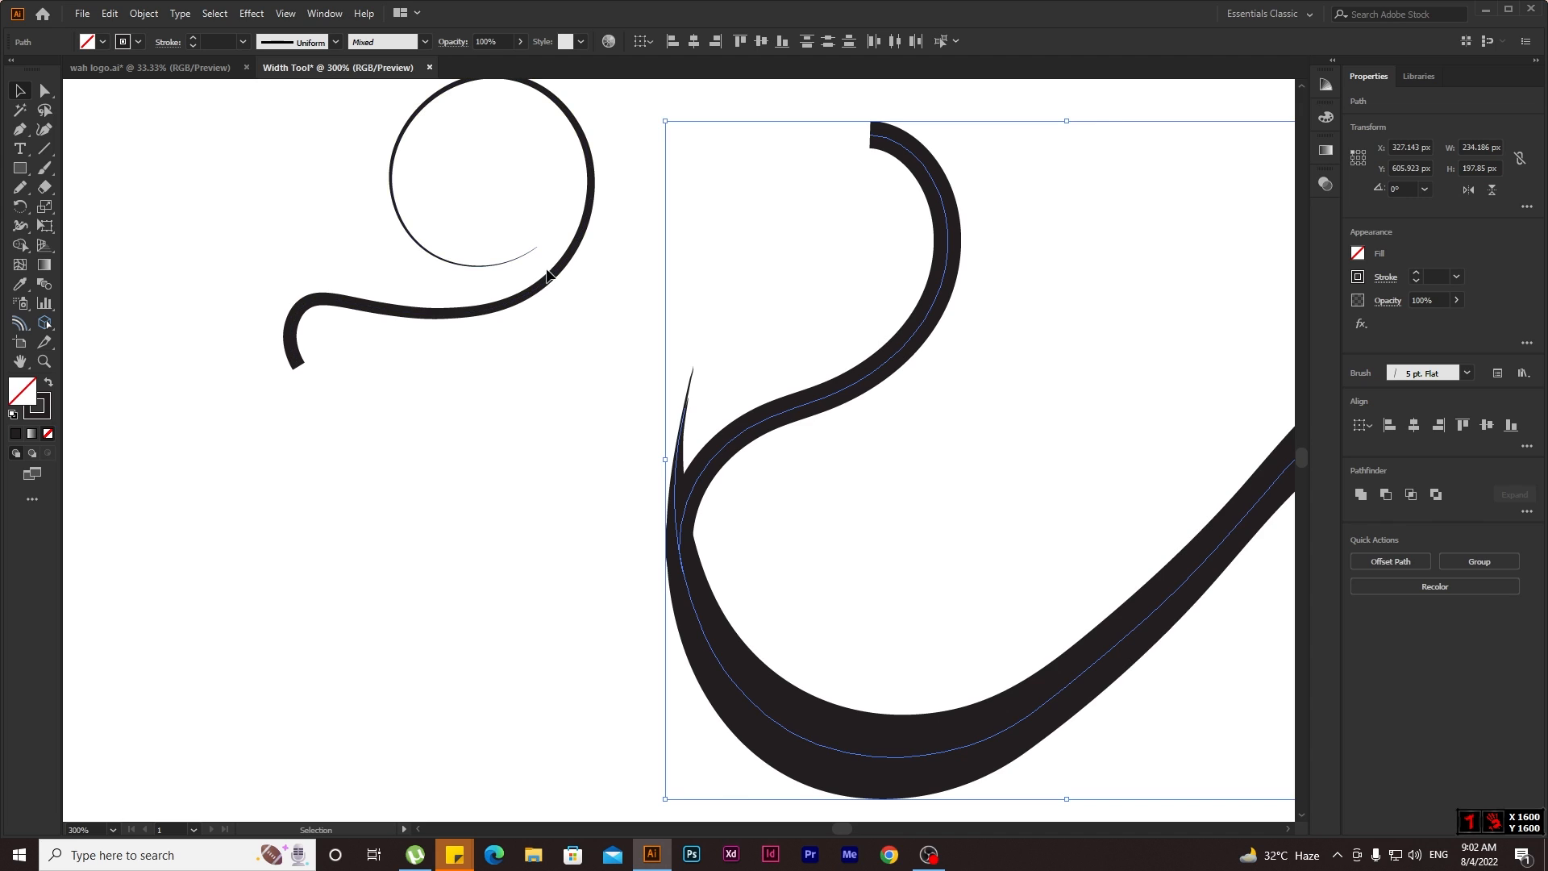
Apply the triangular tapered width profile to the S-curve so it thins toward its upper end.
{"action": "left_click_drag", "start_coordinate": [870, 231], "coordinate": [1061, 381]}
{"action": "left_click", "coordinate": [304, 43]}
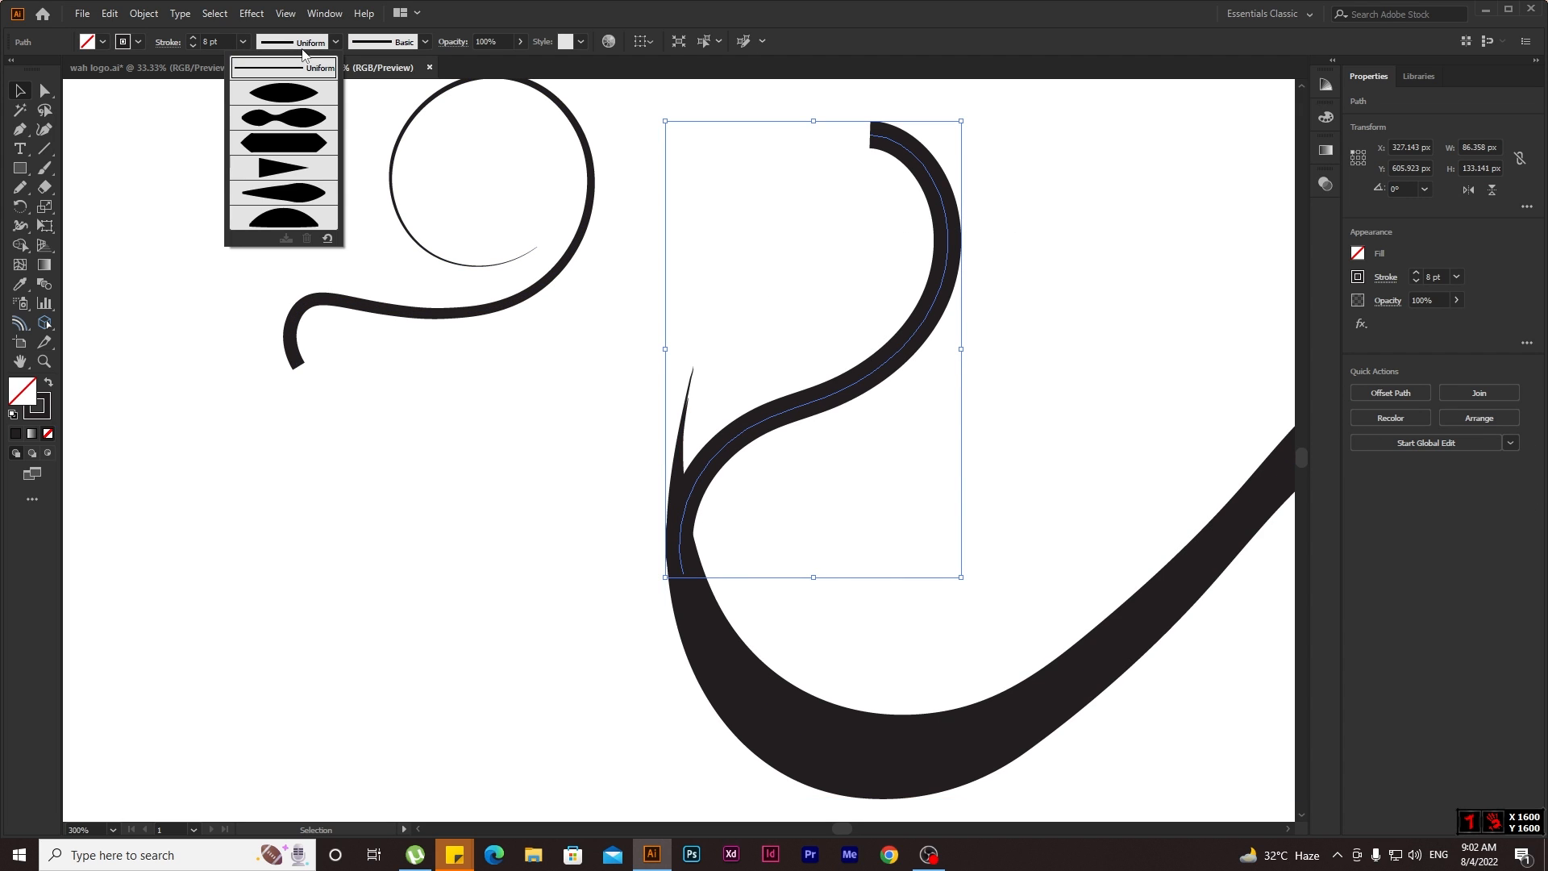
{"action": "left_click", "coordinate": [266, 171]}
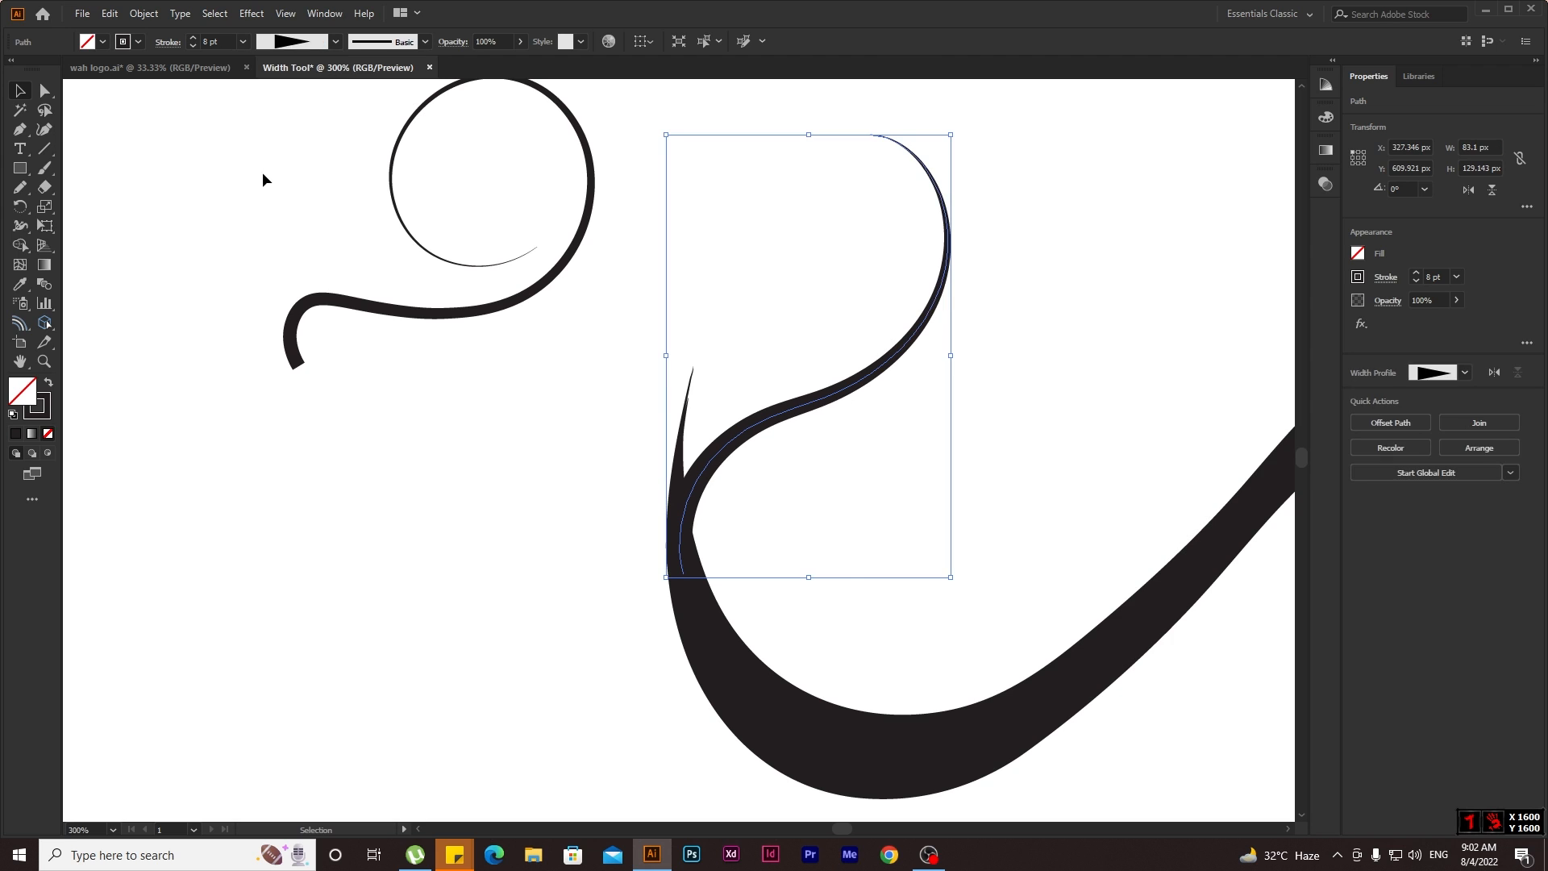
{"action": "left_click", "coordinate": [556, 396]}
{"action": "scroll", "coordinate": [555, 394], "scroll_direction": "down", "scroll_amount": 4}
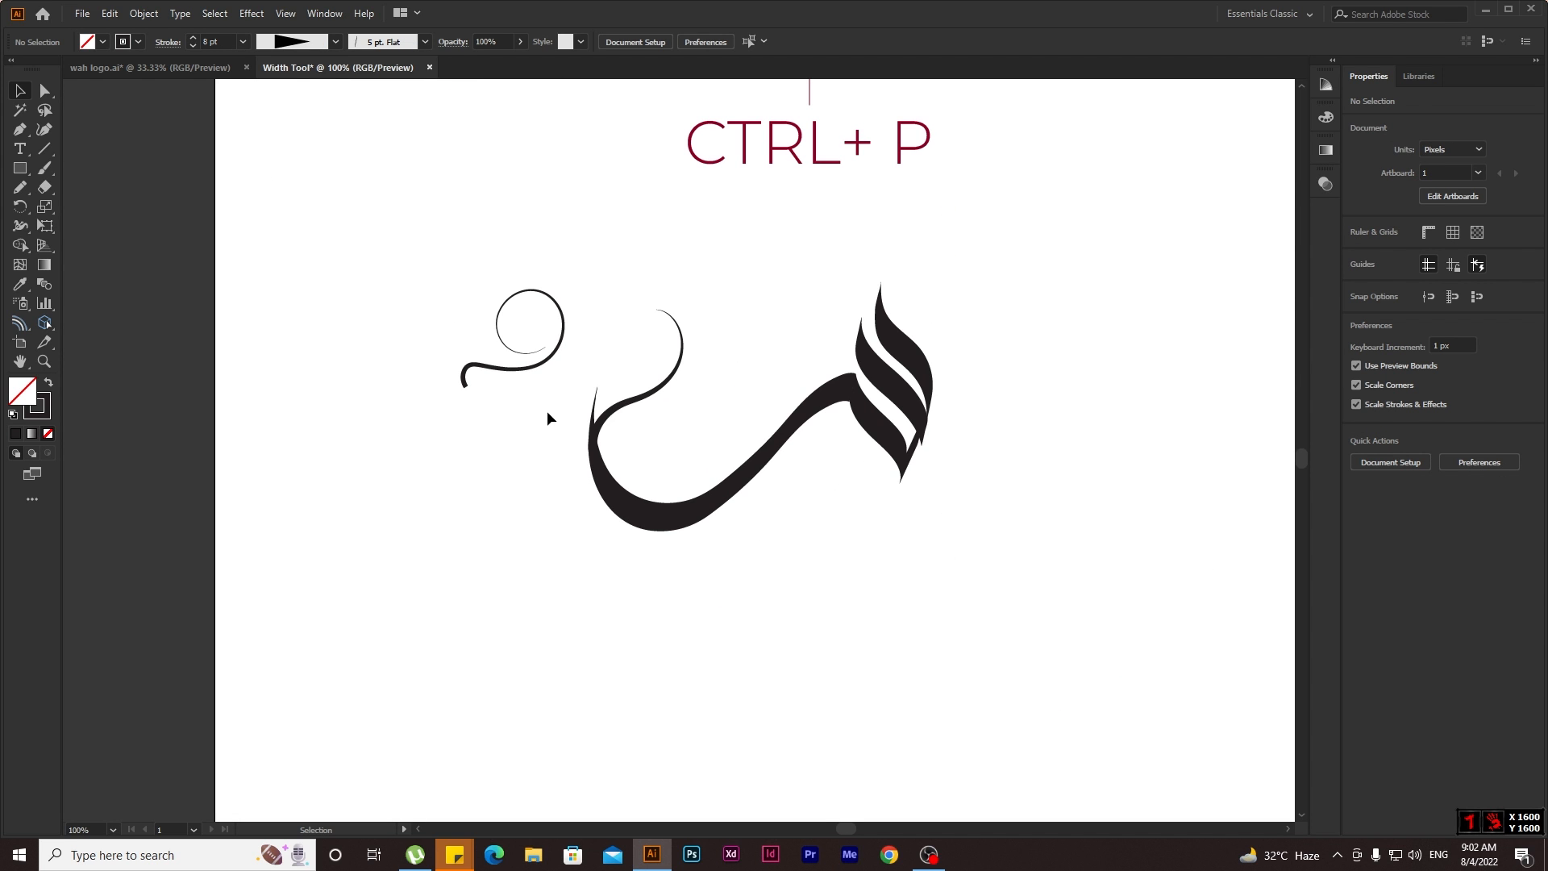
{"action": "scroll", "coordinate": [598, 432], "scroll_direction": "up", "scroll_amount": 2}
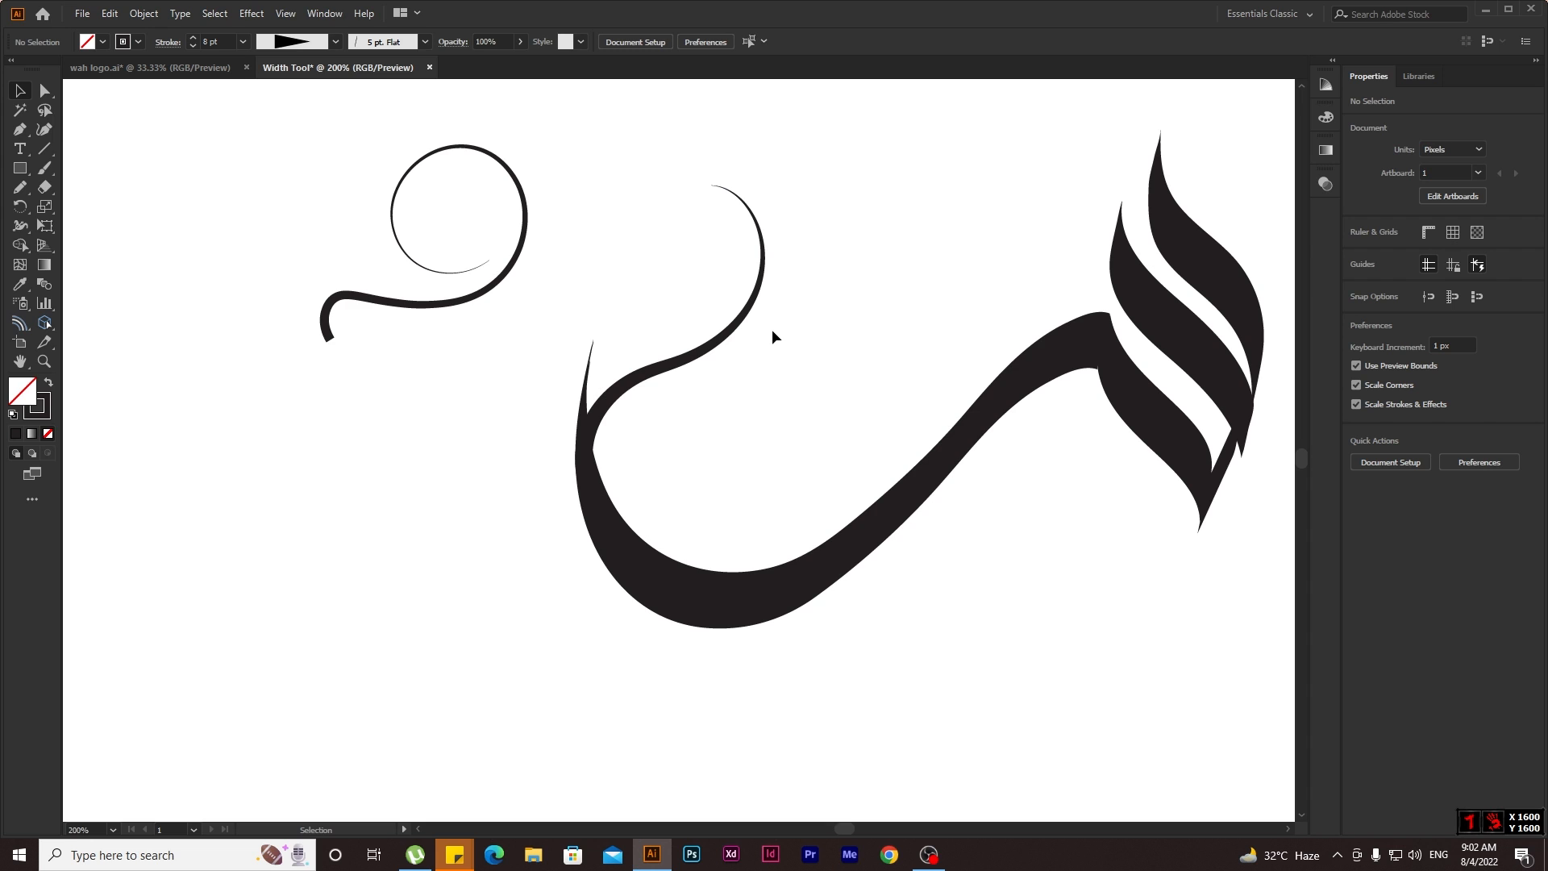
Move the spare curl off the artboard's right side and duplicate the calligraphic shape with its S-curve to the right.
{"action": "scroll", "coordinate": [762, 329], "scroll_direction": "down", "scroll_amount": 3}
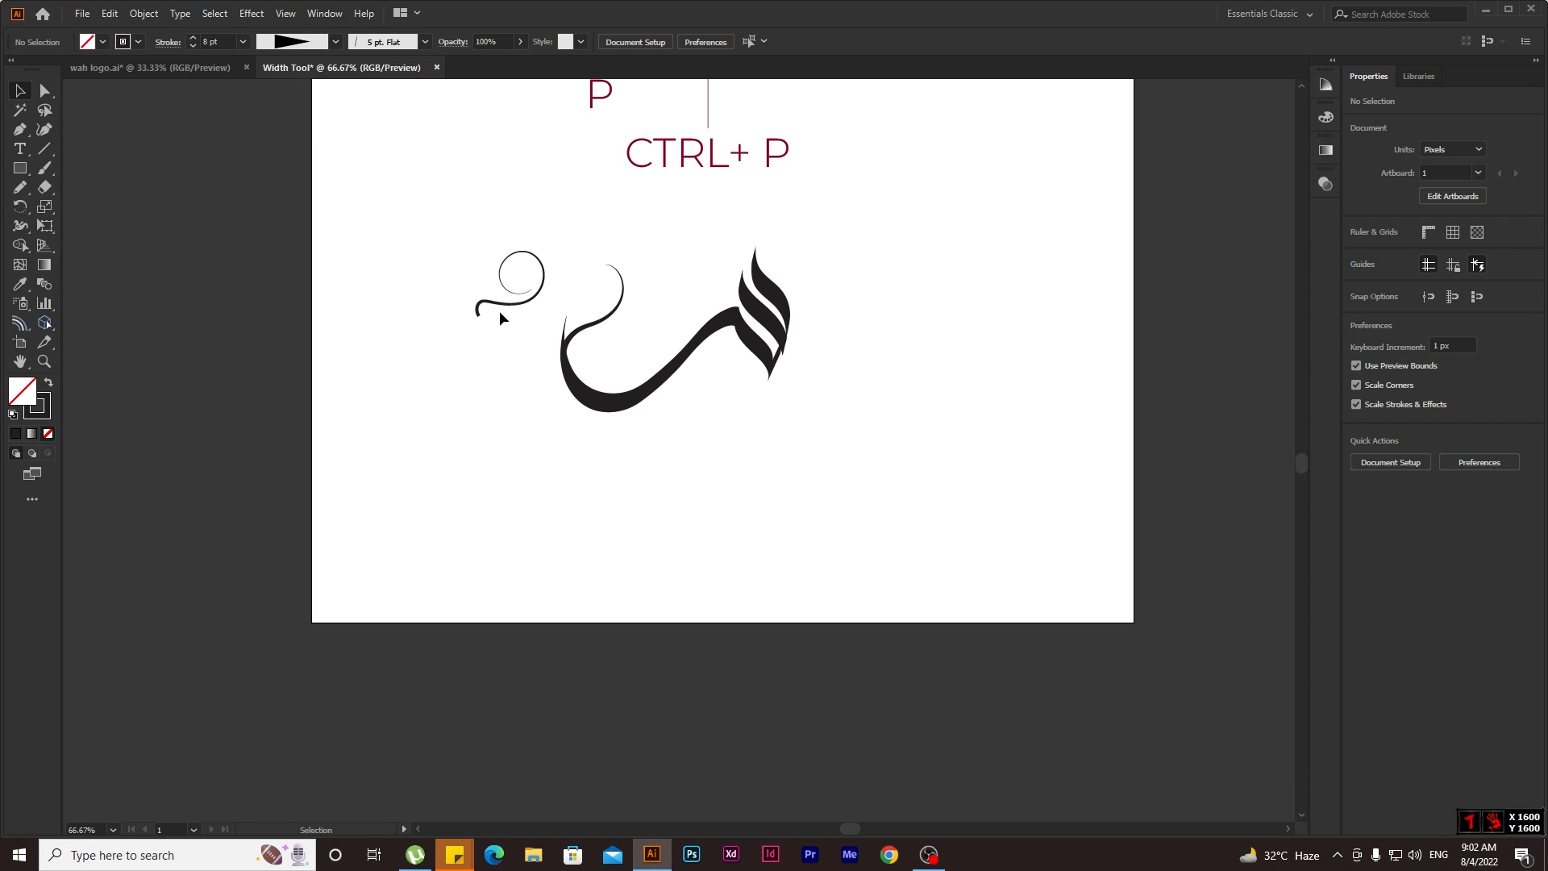
{"action": "left_click_drag", "start_coordinate": [564, 321], "coordinate": [1278, 443]}
{"action": "left_click_drag", "start_coordinate": [780, 351], "coordinate": [1077, 356]}
{"action": "left_click_drag", "start_coordinate": [634, 357], "coordinate": [783, 438]}
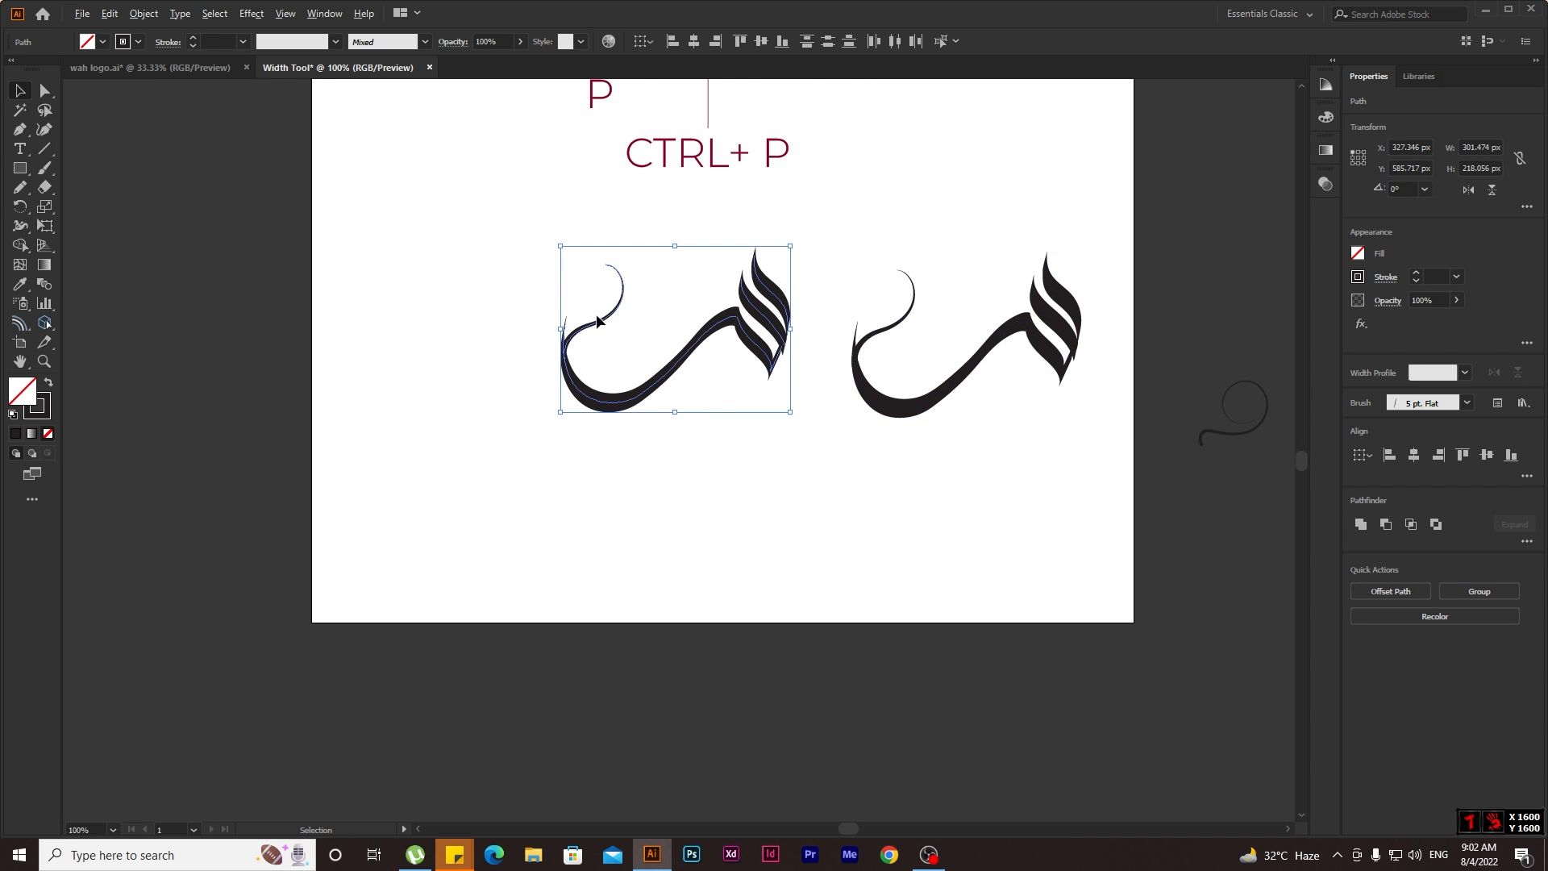
{"action": "scroll", "coordinate": [588, 350], "scroll_direction": "up", "scroll_amount": 3}
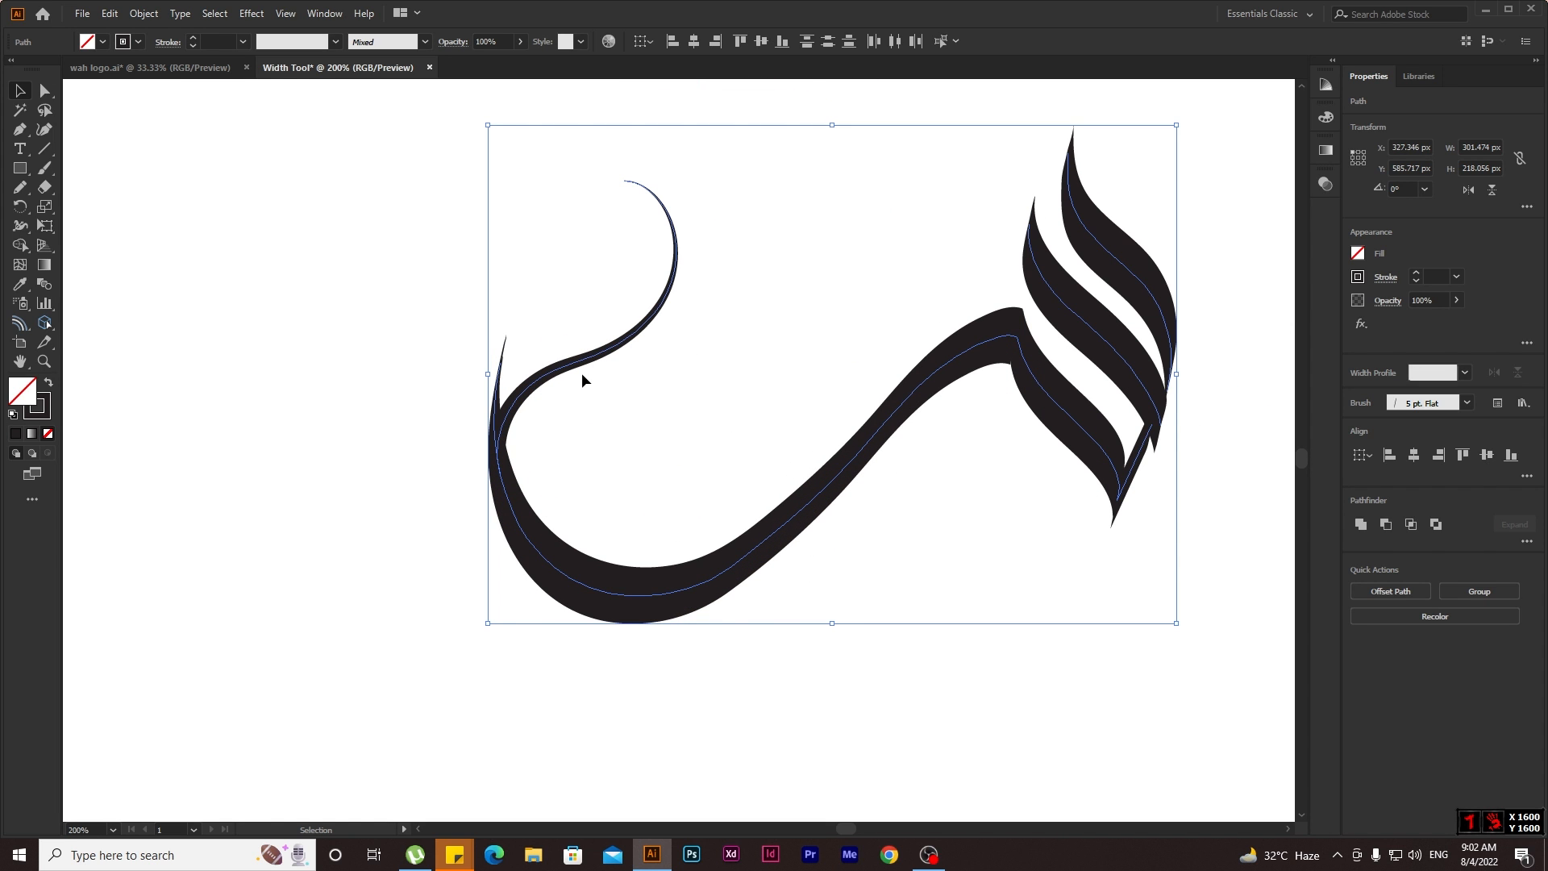
{"action": "left_click", "coordinate": [824, 352]}
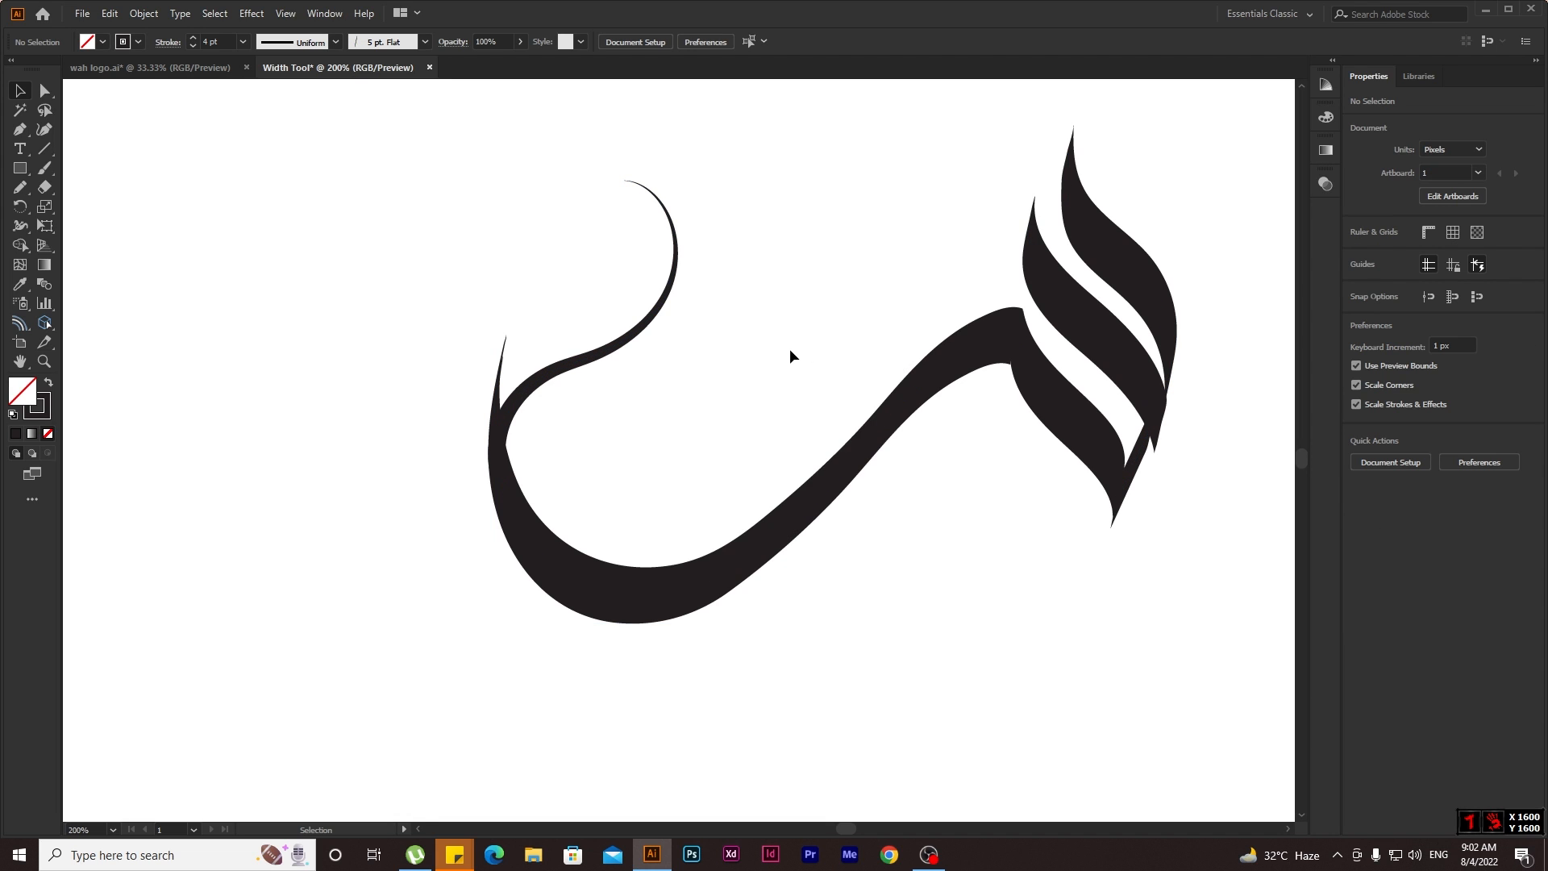
Draw a circle about 9 px across on the S-curve's thin upper end and make it solid black without a stroke.
{"action": "scroll", "coordinate": [661, 408], "scroll_direction": "up", "scroll_amount": 2}
{"action": "scroll", "coordinate": [595, 461], "scroll_direction": "up", "scroll_amount": 2}
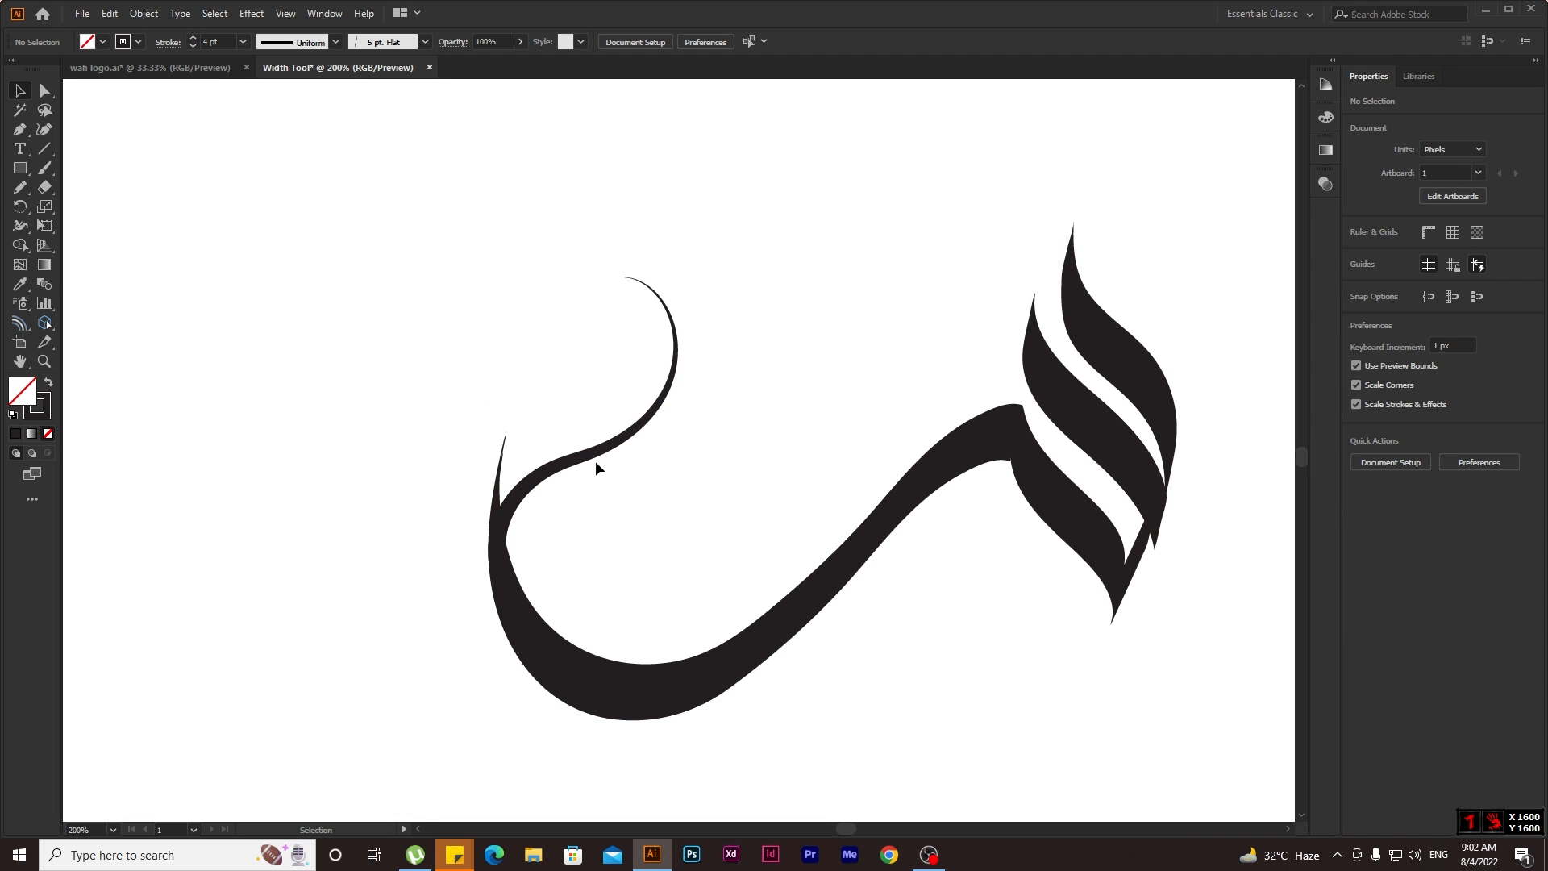
{"action": "key", "text": "l"}
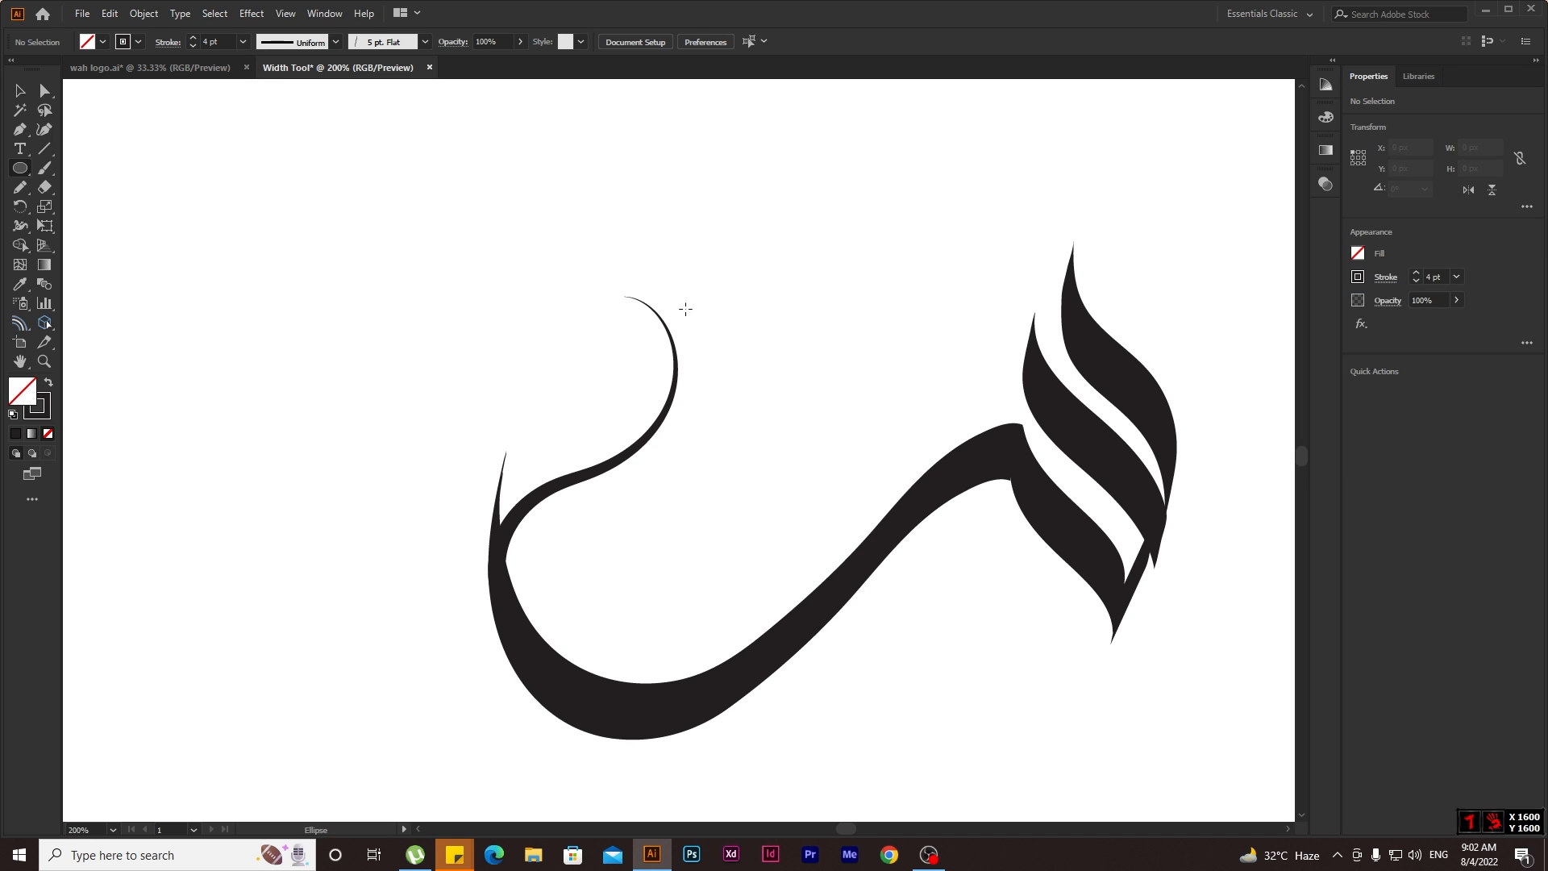
{"action": "left_click_drag", "start_coordinate": [626, 297], "coordinate": [633, 304]}
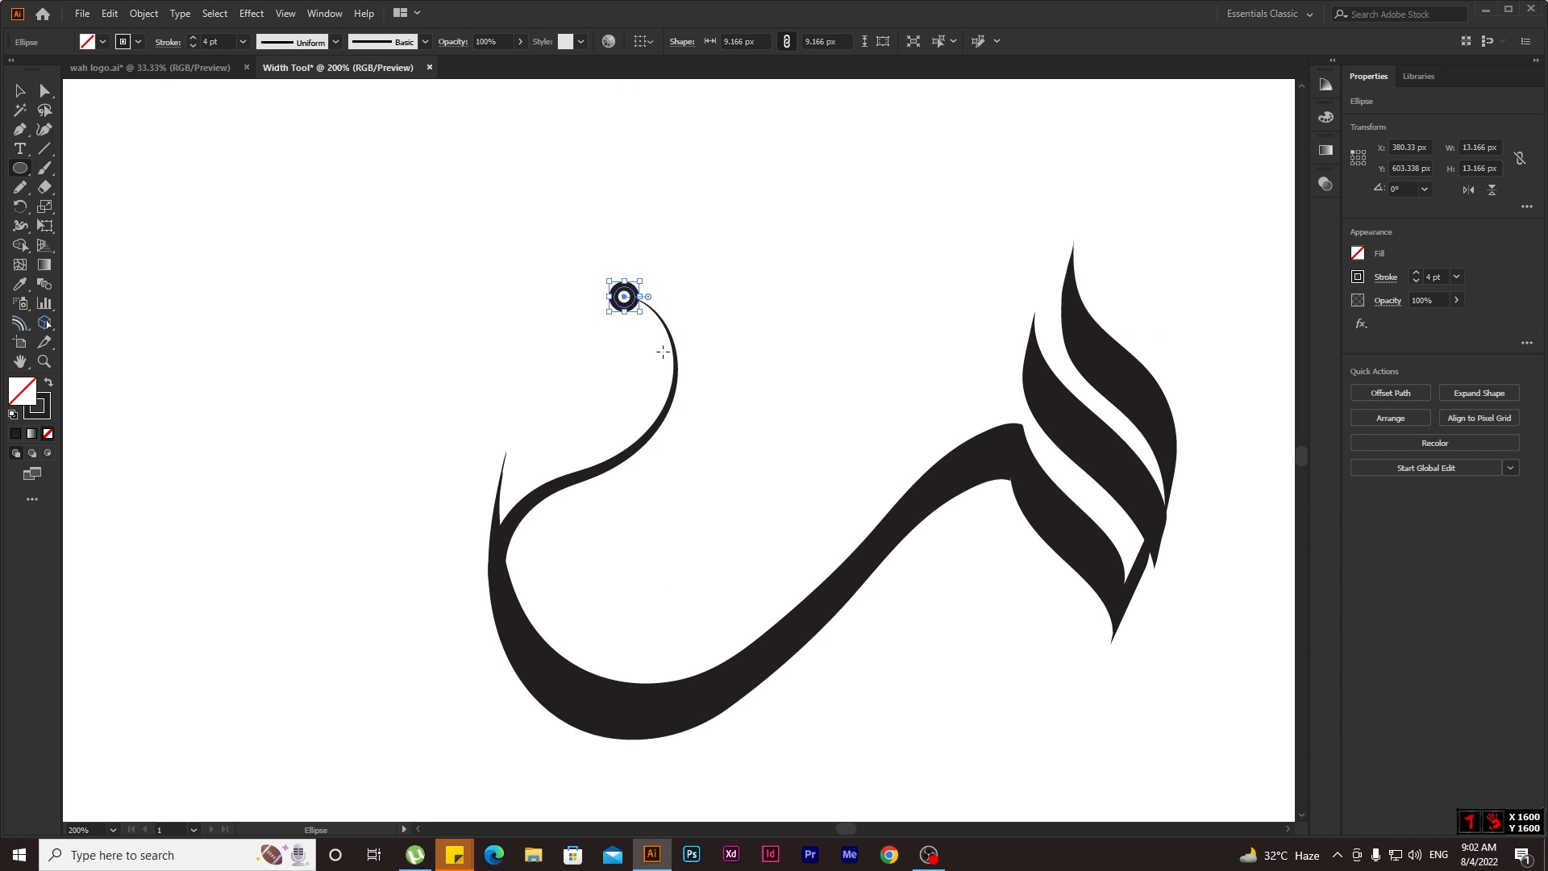
{"action": "left_click", "coordinate": [20, 89]}
{"action": "left_click", "coordinate": [342, 283]}
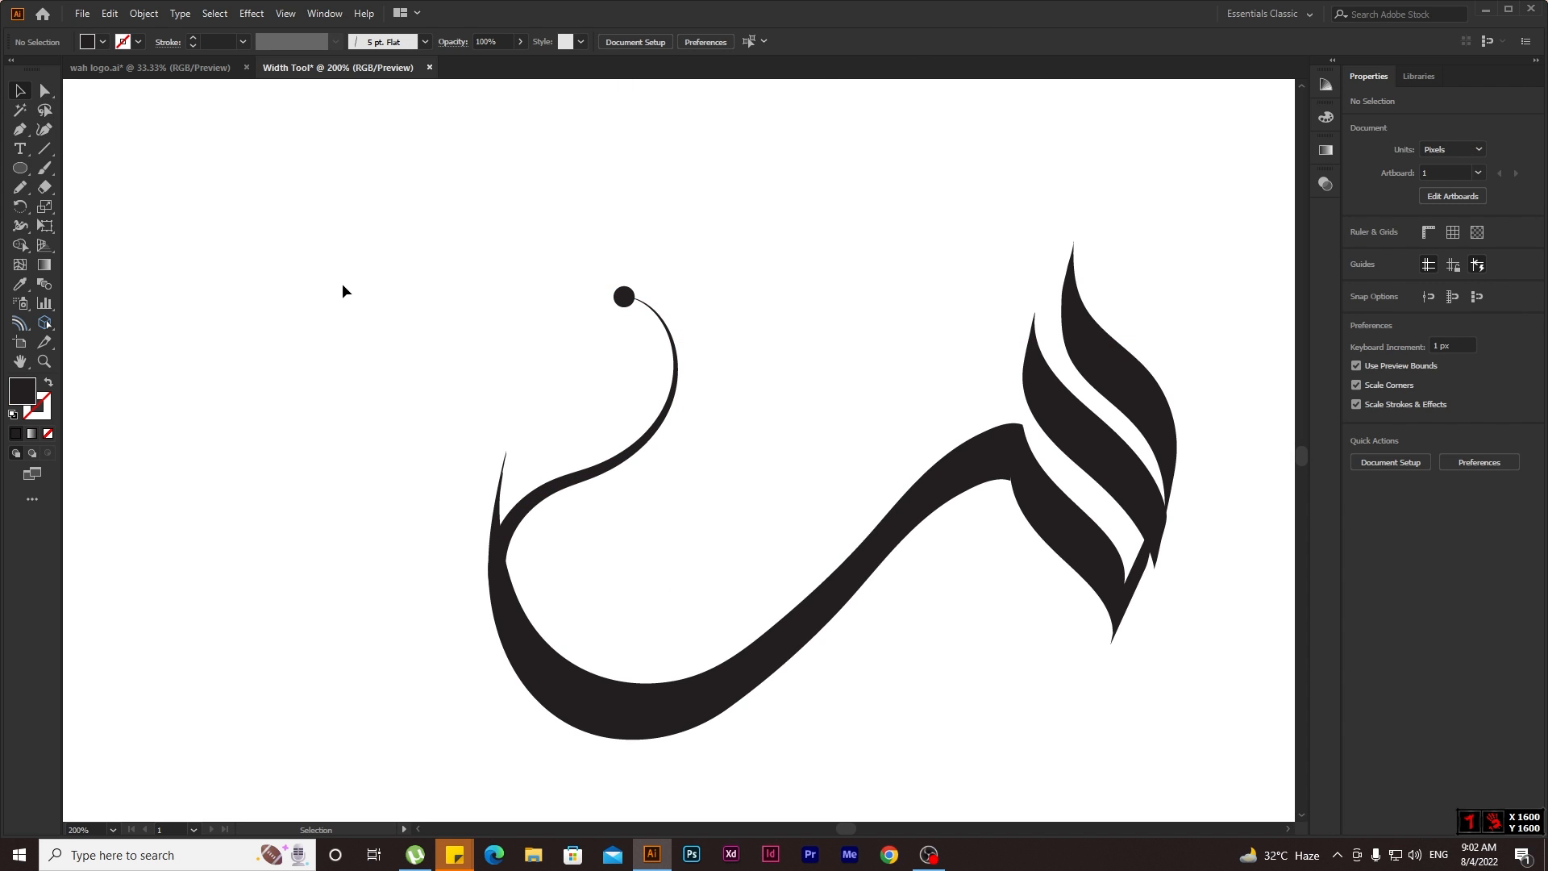
Expand the appearance of the original S-curve and the long brush stroke it joins.
{"action": "key", "text": "ctrl+minus"}
{"action": "key", "text": "ctrl+minus"}
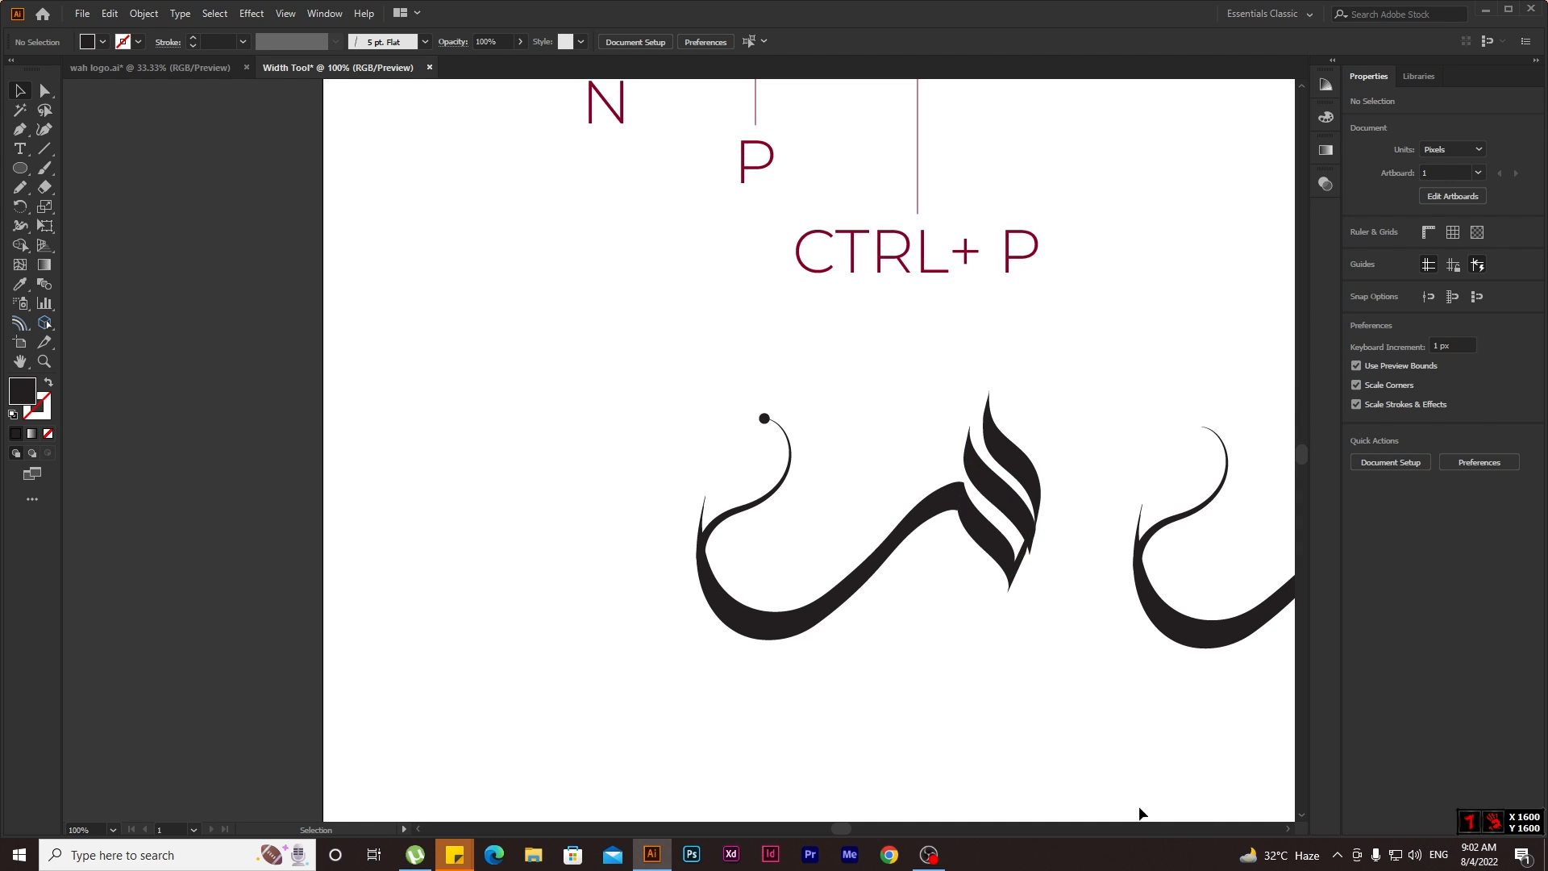
{"action": "scroll", "coordinate": [756, 521], "scroll_direction": "up", "scroll_amount": 2}
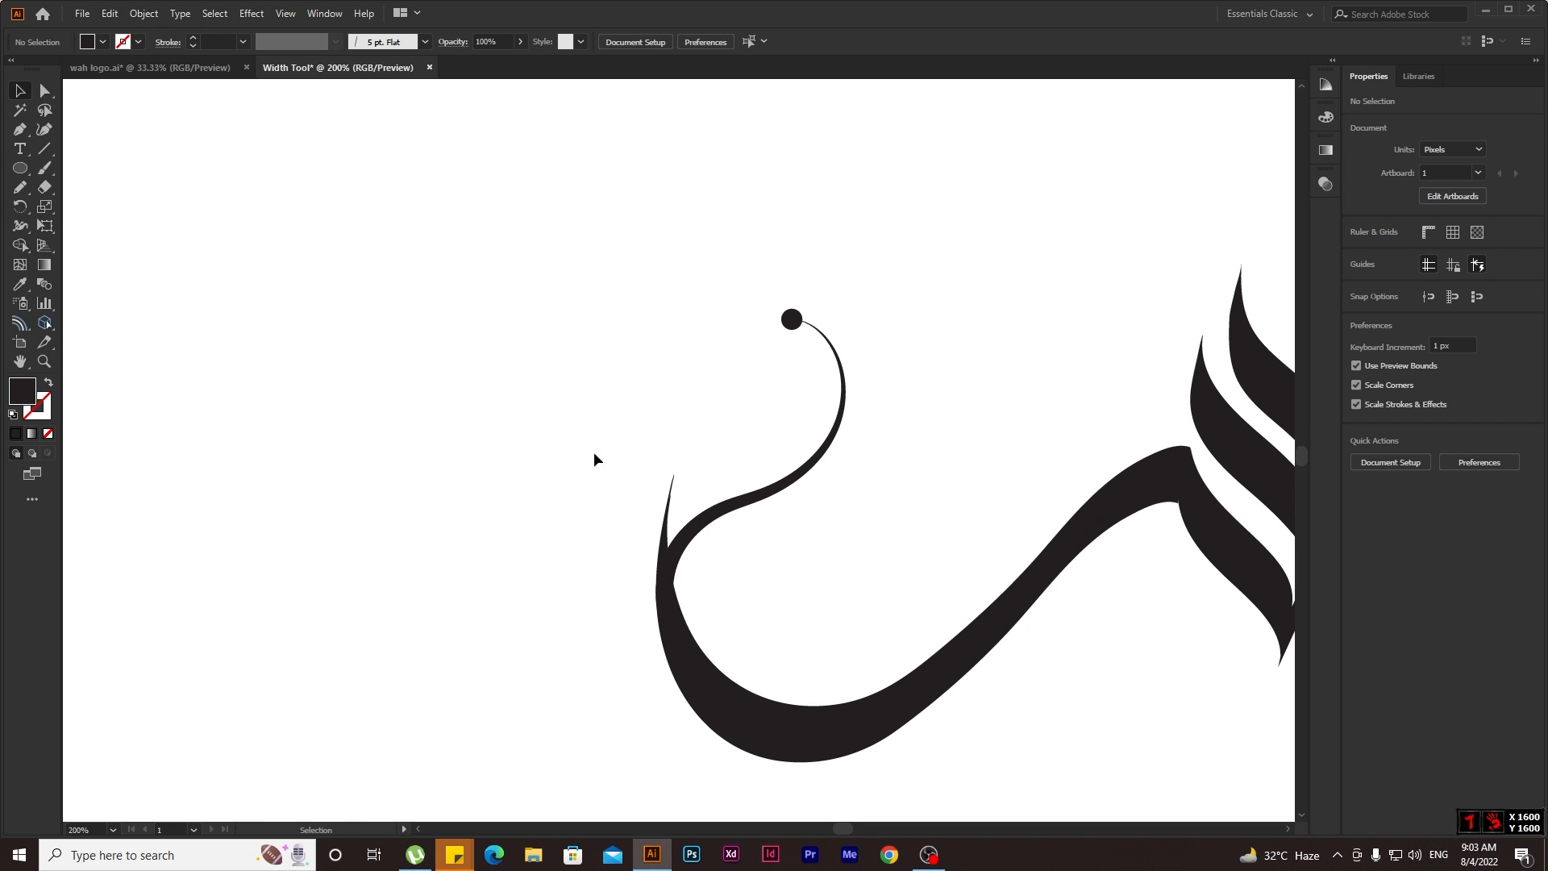
{"action": "left_click_drag", "start_coordinate": [603, 360], "coordinate": [1237, 715]}
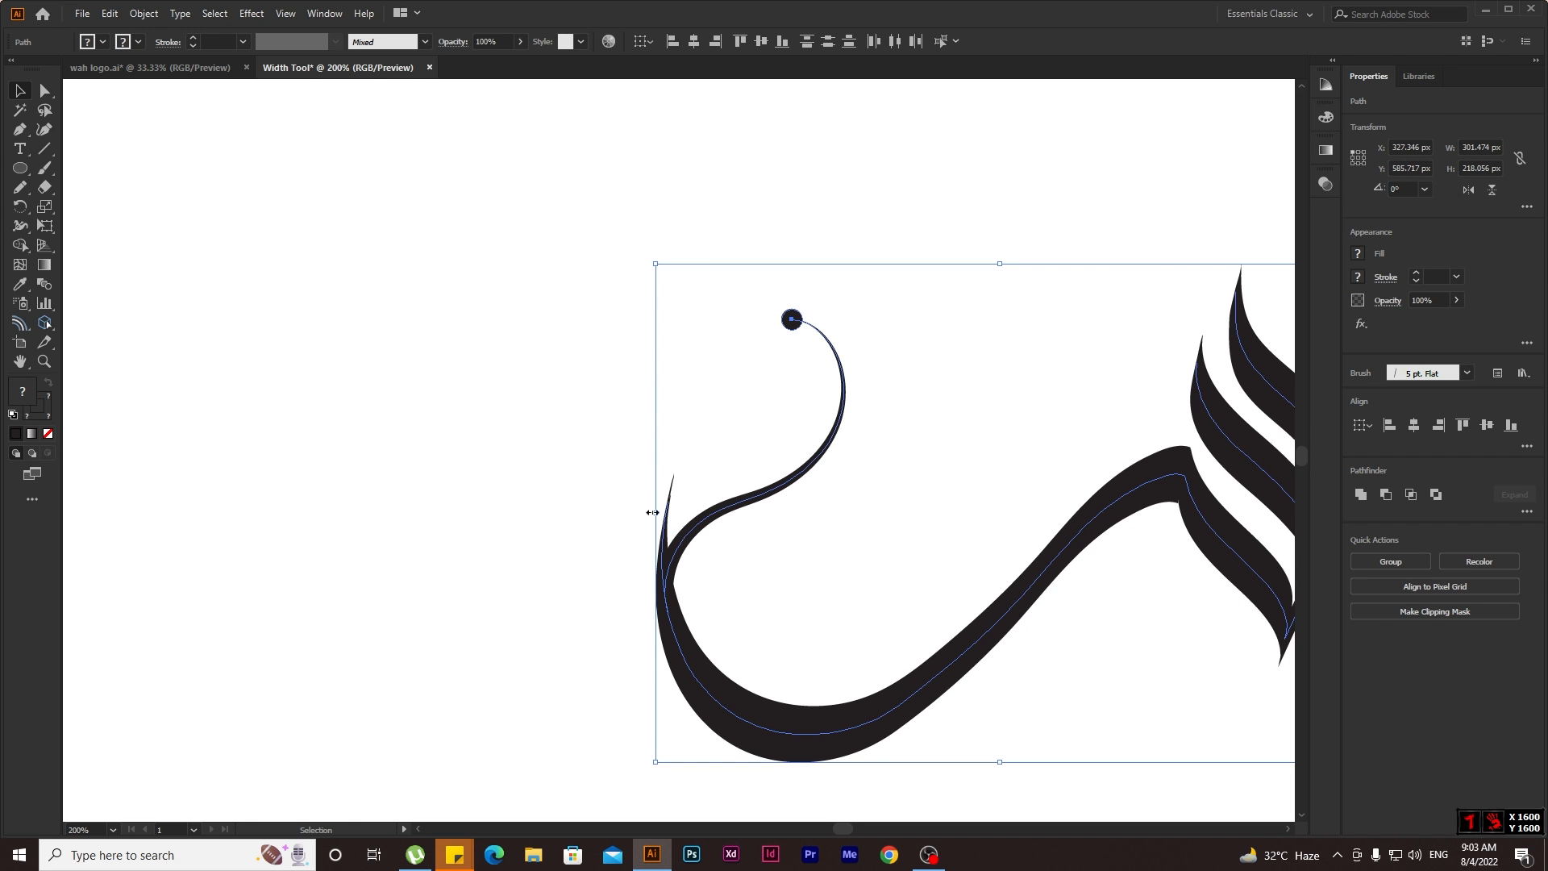
{"action": "left_click_drag", "start_coordinate": [575, 453], "coordinate": [703, 589]}
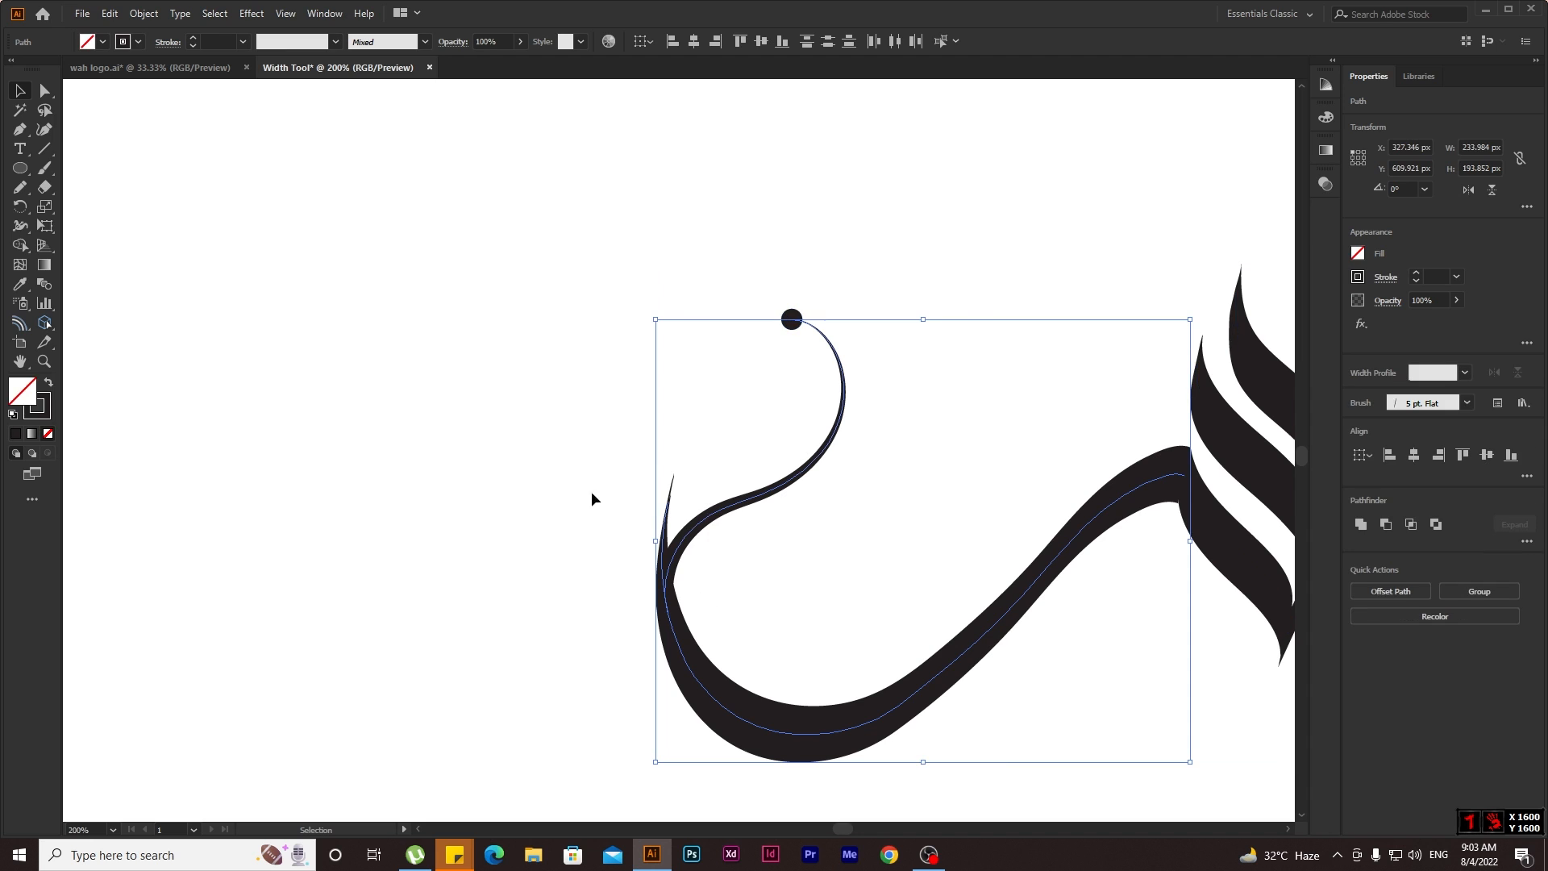
{"action": "left_click", "coordinate": [143, 14]}
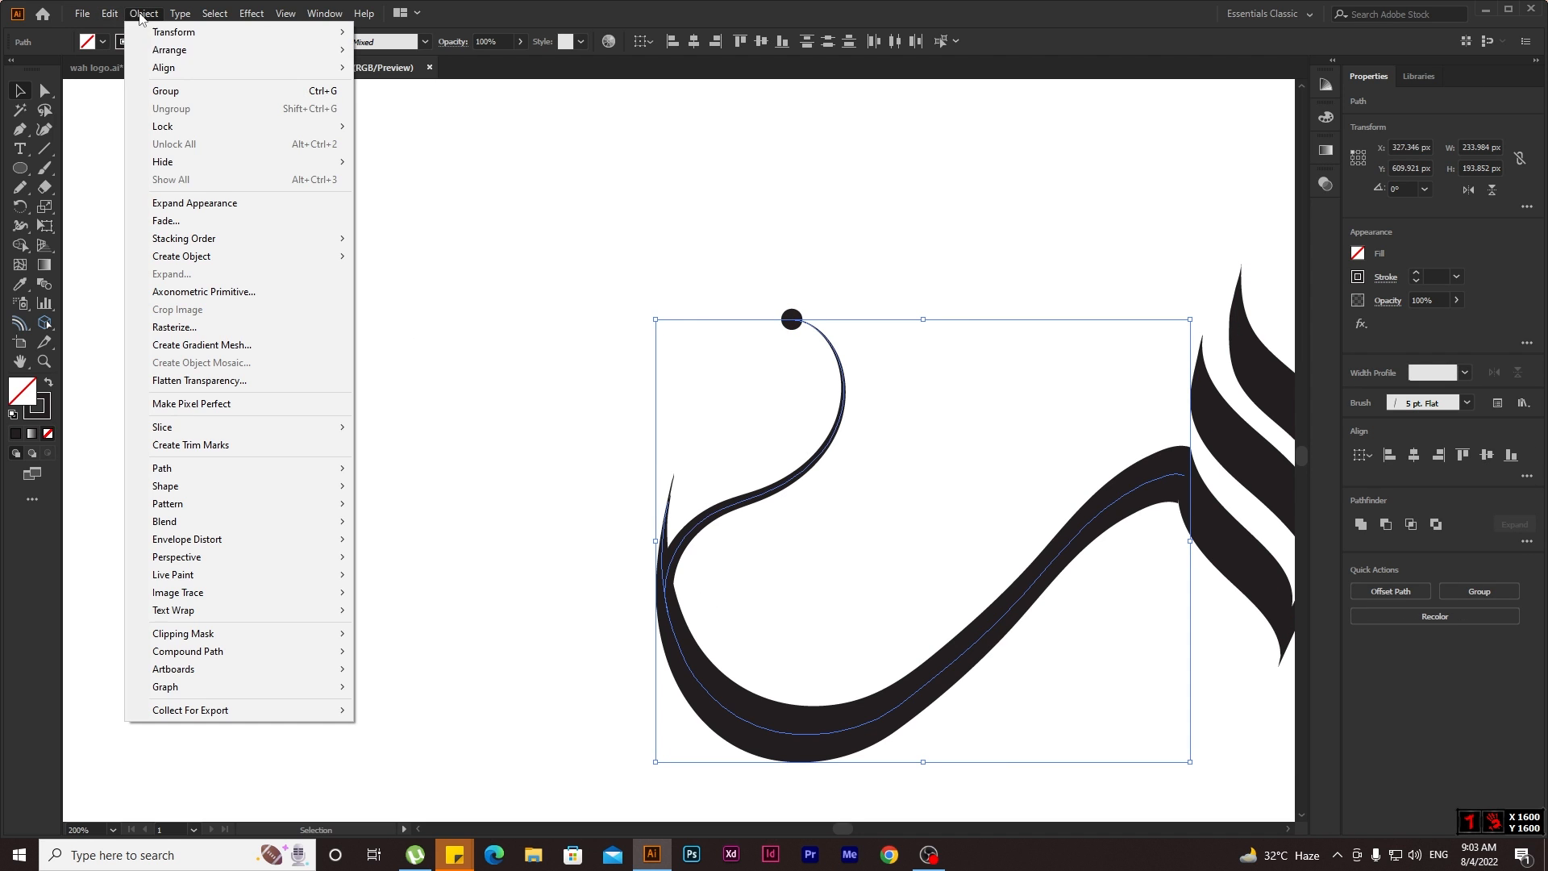
{"action": "left_click", "coordinate": [196, 203]}
{"action": "left_click", "coordinate": [514, 531]}
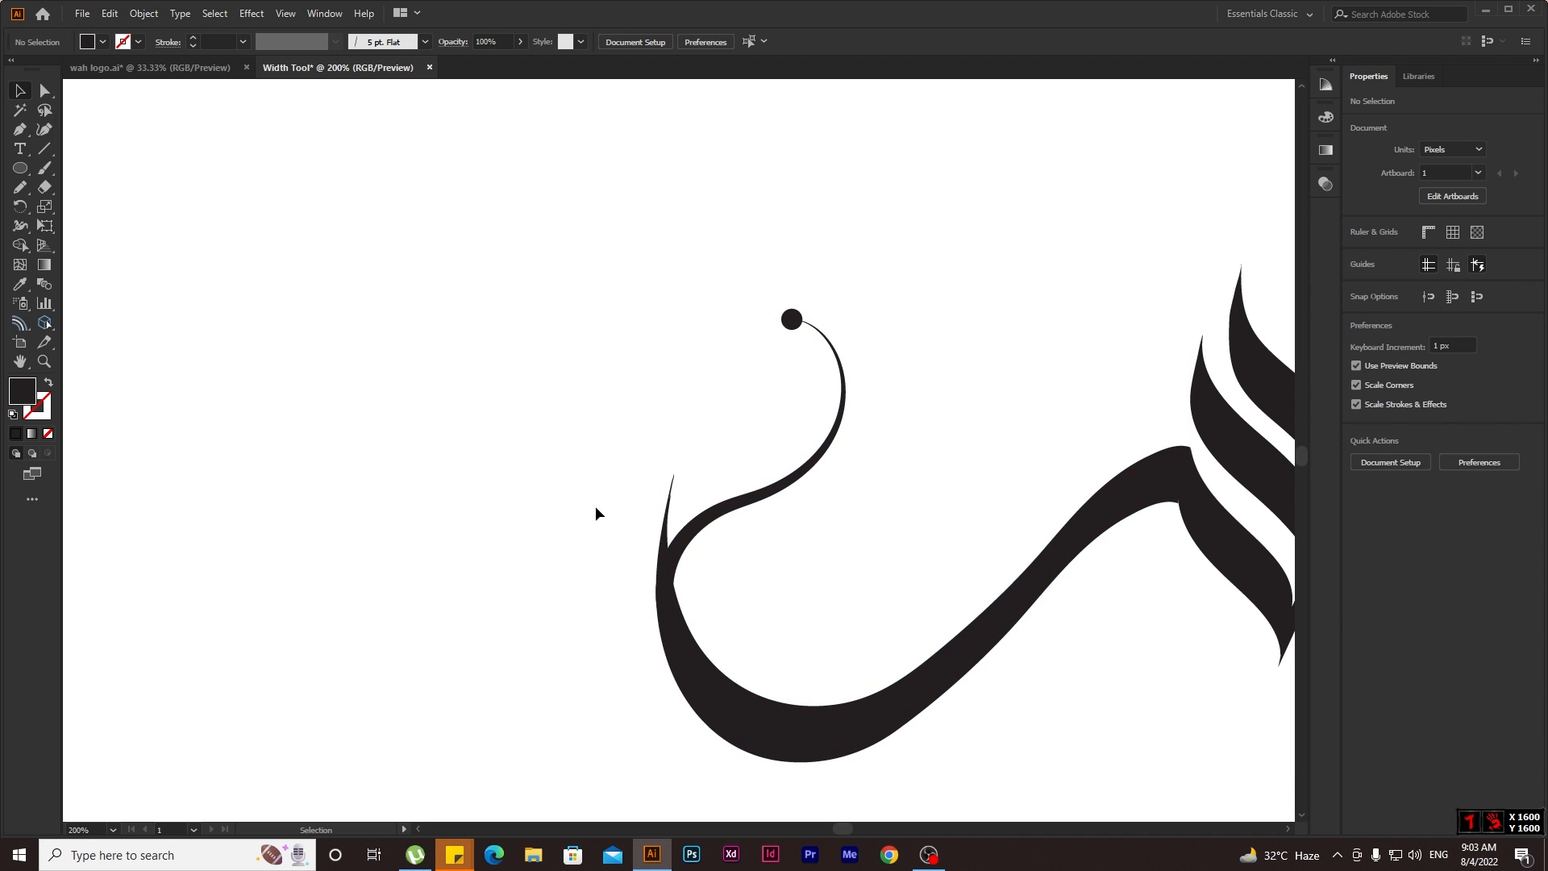
Remove the brush stroke's pointed tip beside the S-curve with the Shape Builder tool.
{"action": "left_click_drag", "start_coordinate": [595, 506], "coordinate": [713, 615]}
{"action": "scroll", "coordinate": [665, 591], "scroll_direction": "up", "scroll_amount": 3}
{"action": "scroll", "coordinate": [683, 603], "scroll_direction": "up", "scroll_amount": 3}
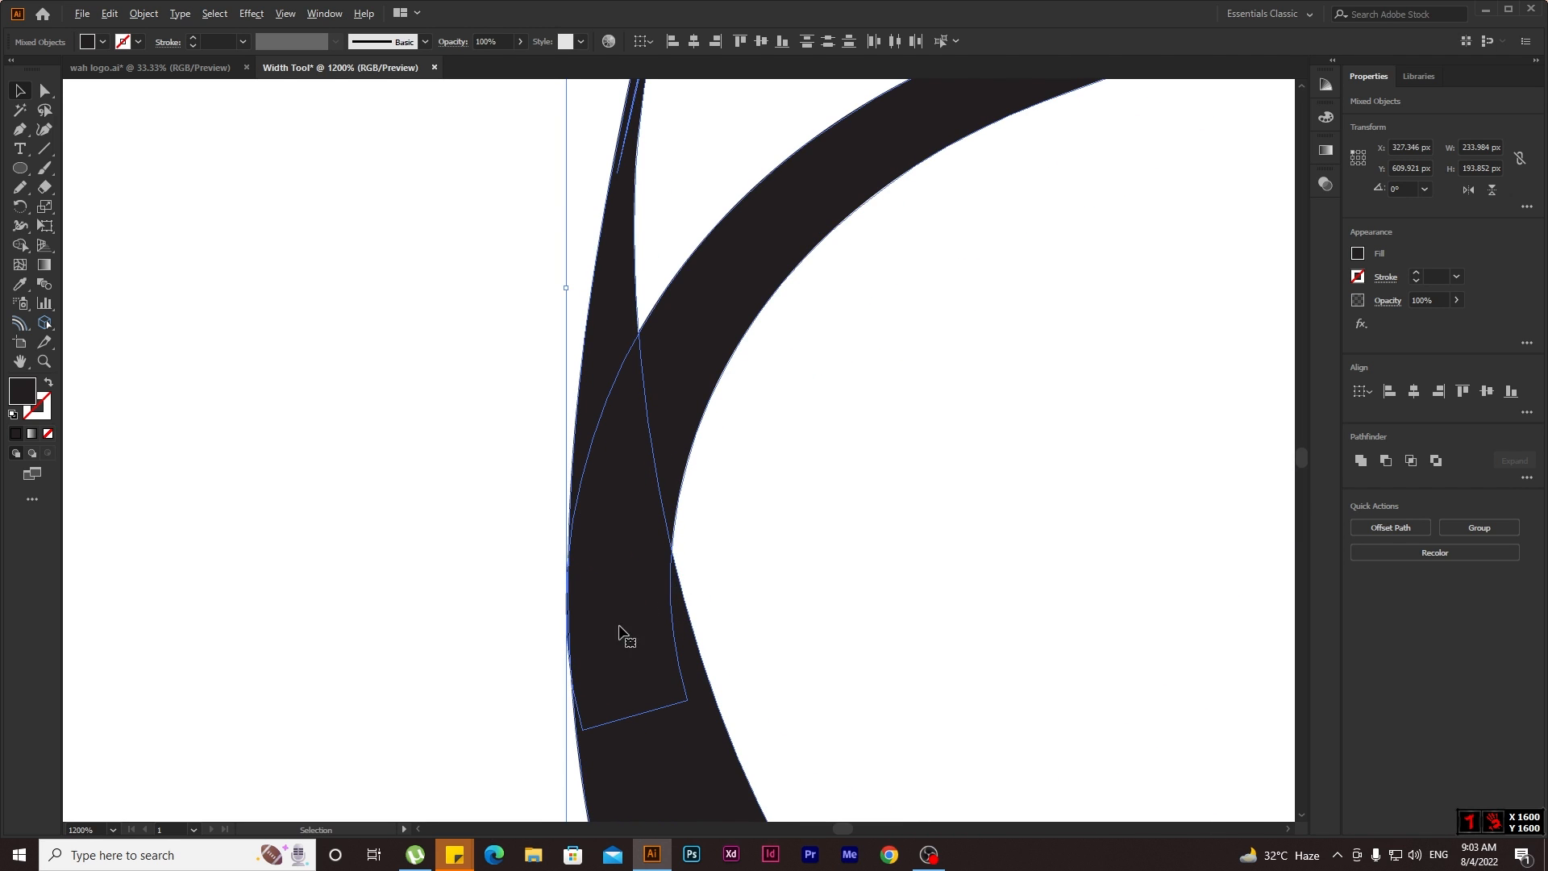
{"action": "left_click", "coordinate": [20, 245]}
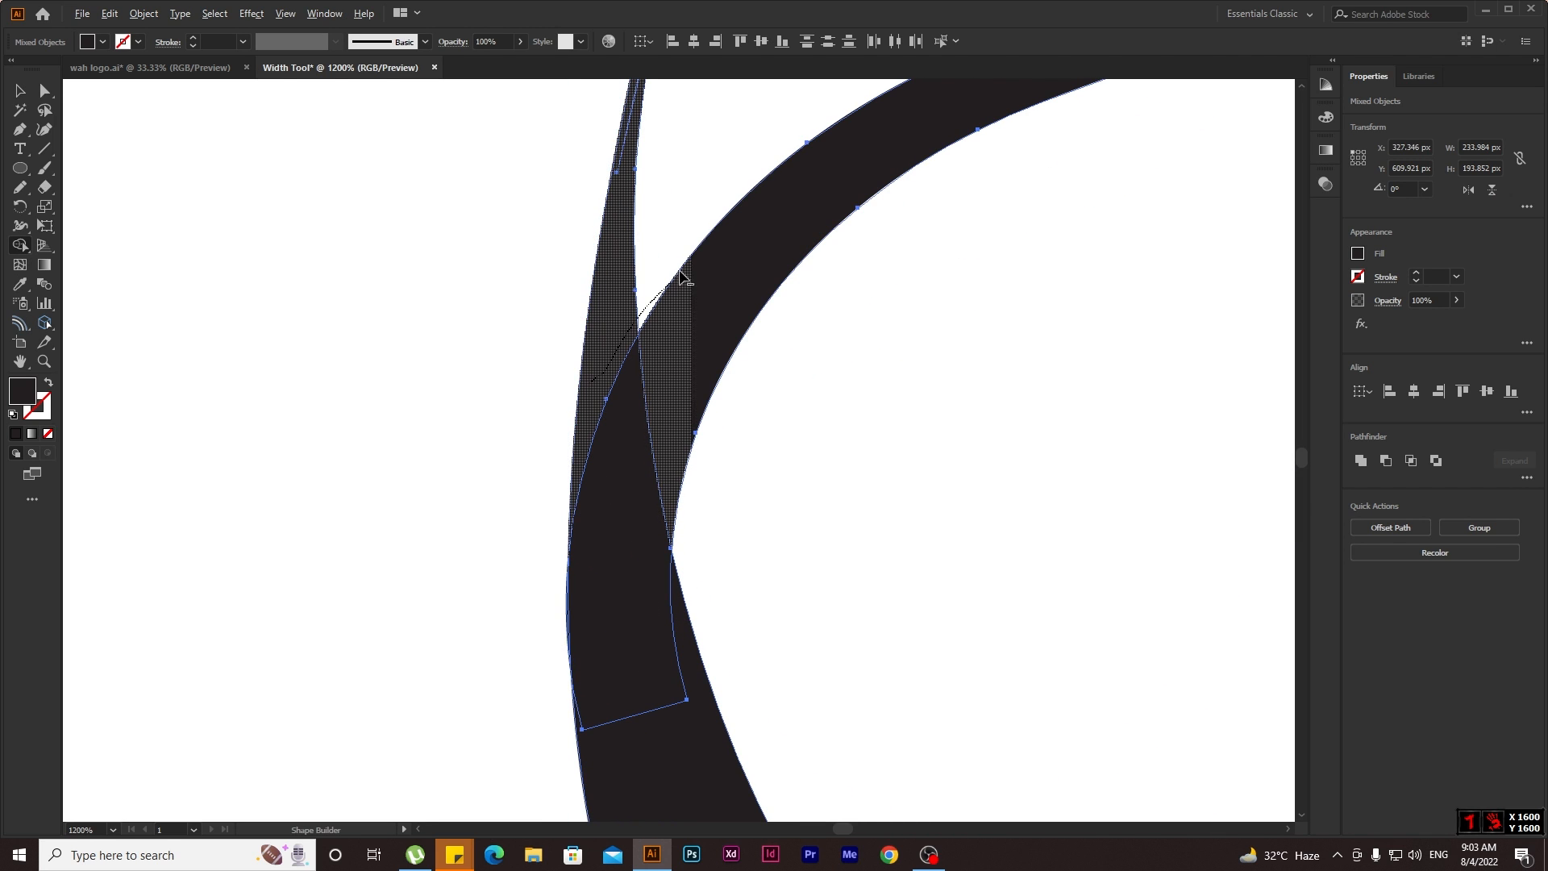
{"action": "left_click", "coordinate": [631, 207], "text": "alt"}
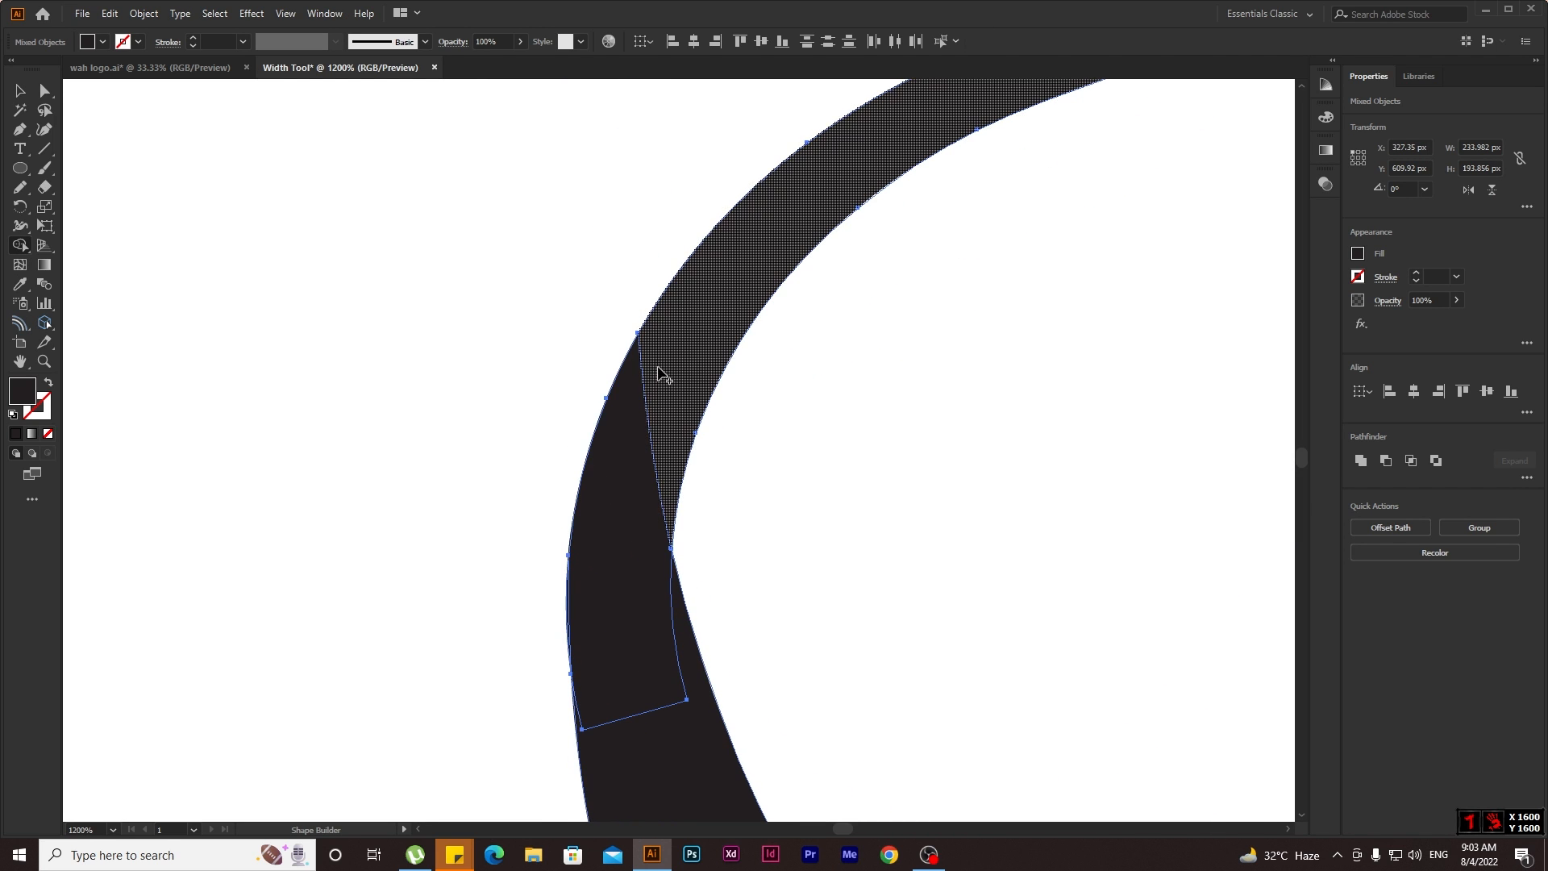
Trim the thin sliver at the joint's outer edge and merge the overlapping S-curve and brush stroke regions into one shape.
{"action": "scroll", "coordinate": [629, 656], "scroll_direction": "up", "scroll_amount": 3}
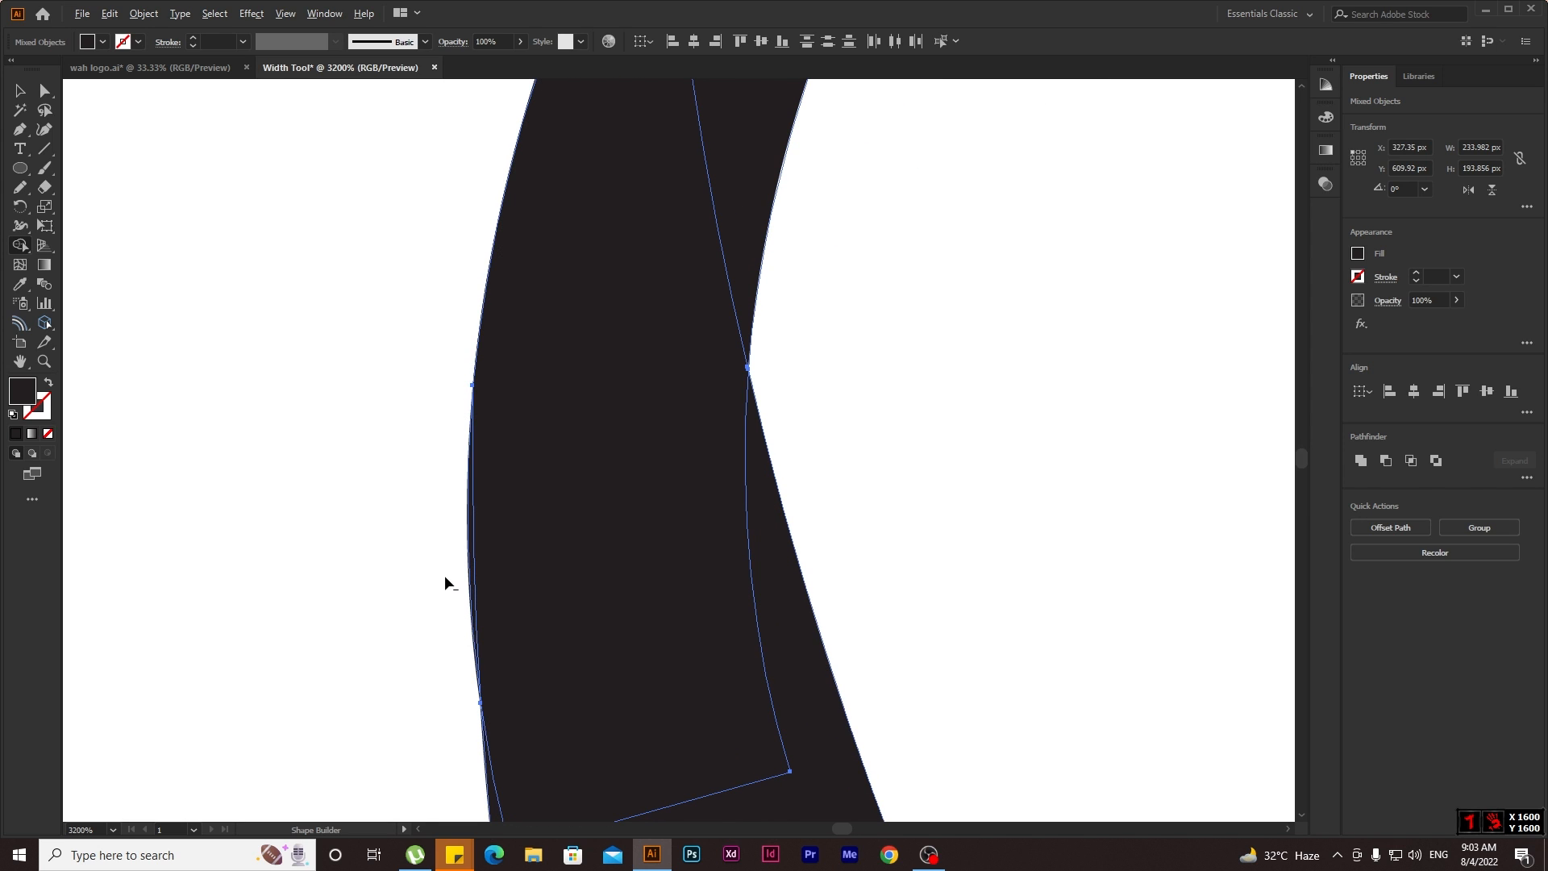
{"action": "left_click_drag", "start_coordinate": [454, 570], "coordinate": [473, 594]}
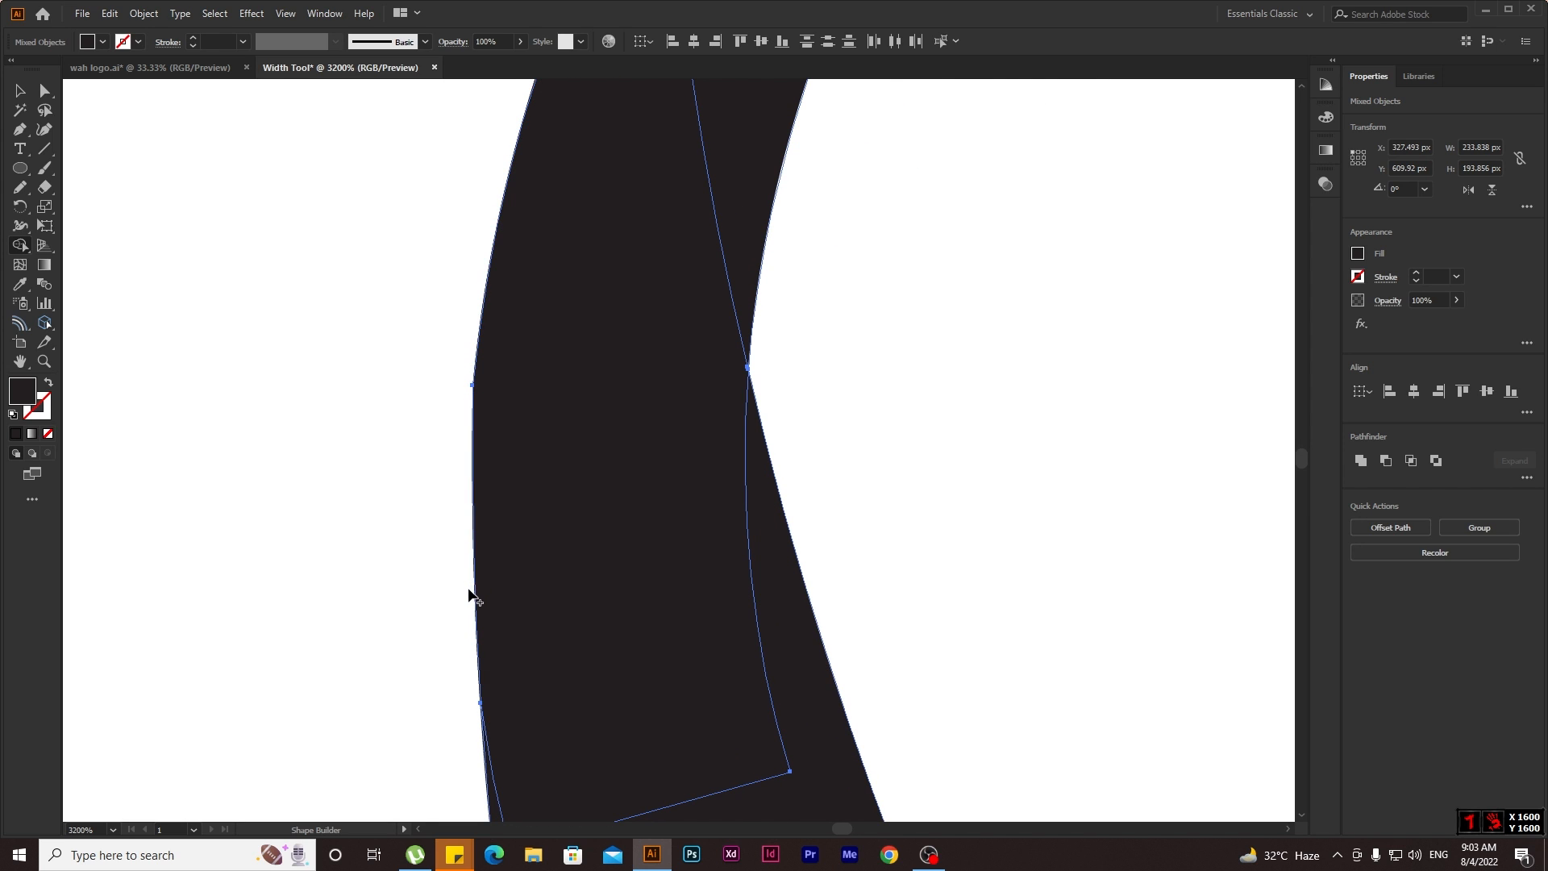
{"action": "scroll", "coordinate": [473, 595], "scroll_direction": "down", "scroll_amount": 5}
{"action": "mouse_move", "coordinate": [625, 750]}
{"action": "left_mouse_down"}
{"action": "mouse_move", "coordinate": [570, 562]}
{"action": "mouse_move", "coordinate": [625, 274]}
{"action": "left_mouse_up"}
Round the joint's inner corner to about 24 px with the Direct Selection tool, and smooth its outer corner as well.
{"action": "left_click", "coordinate": [44, 90]}
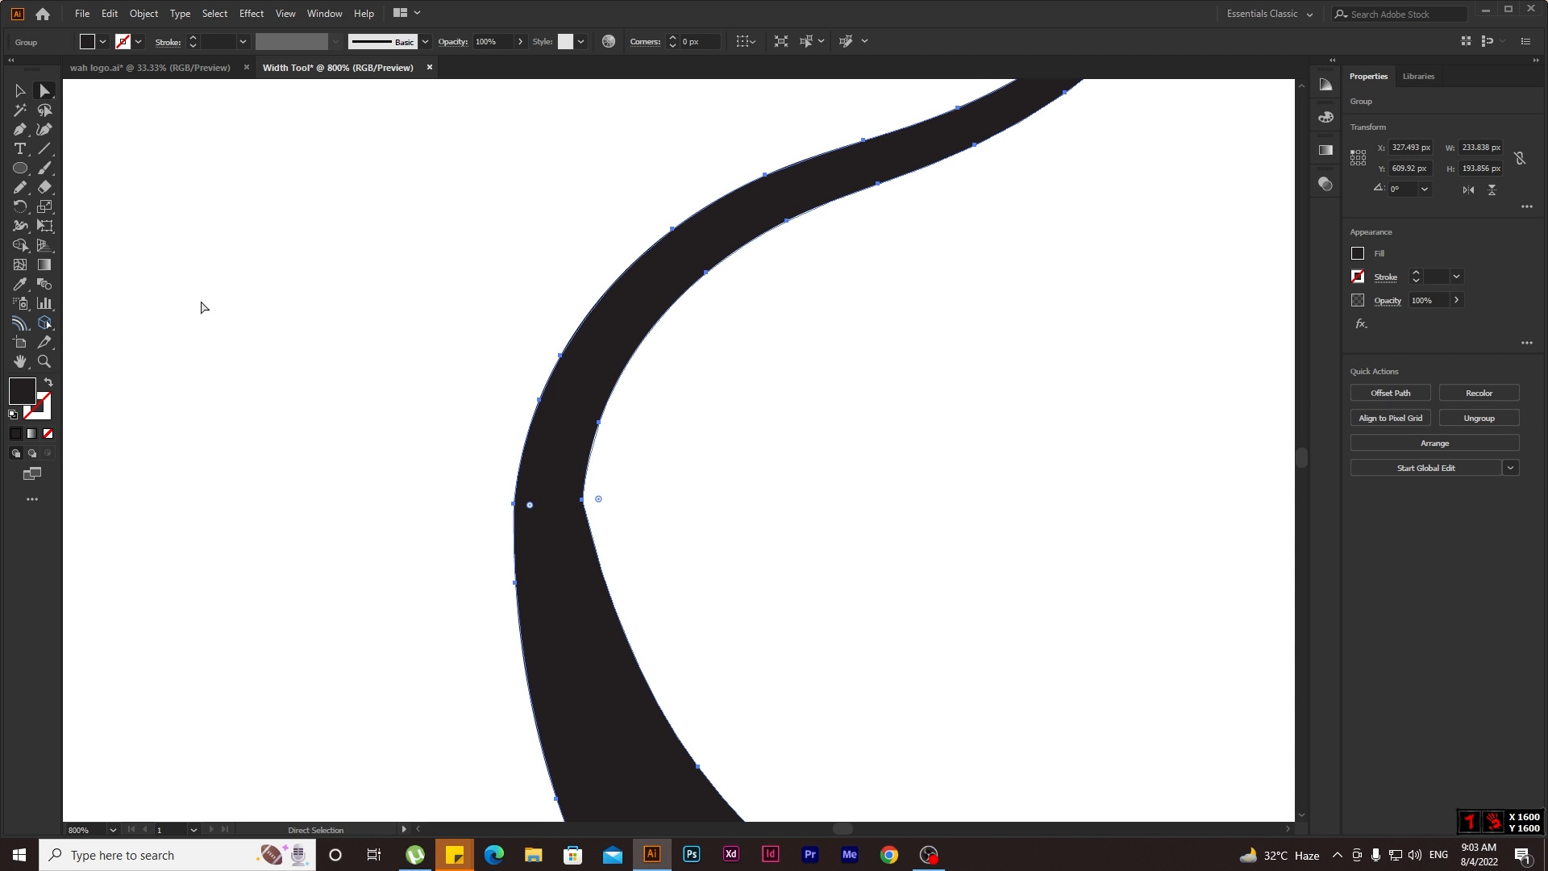
{"action": "left_click", "coordinate": [501, 578]}
{"action": "scroll", "coordinate": [554, 578], "scroll_direction": "down", "scroll_amount": 2}
{"action": "scroll", "coordinate": [560, 558], "scroll_direction": "up", "scroll_amount": 4}
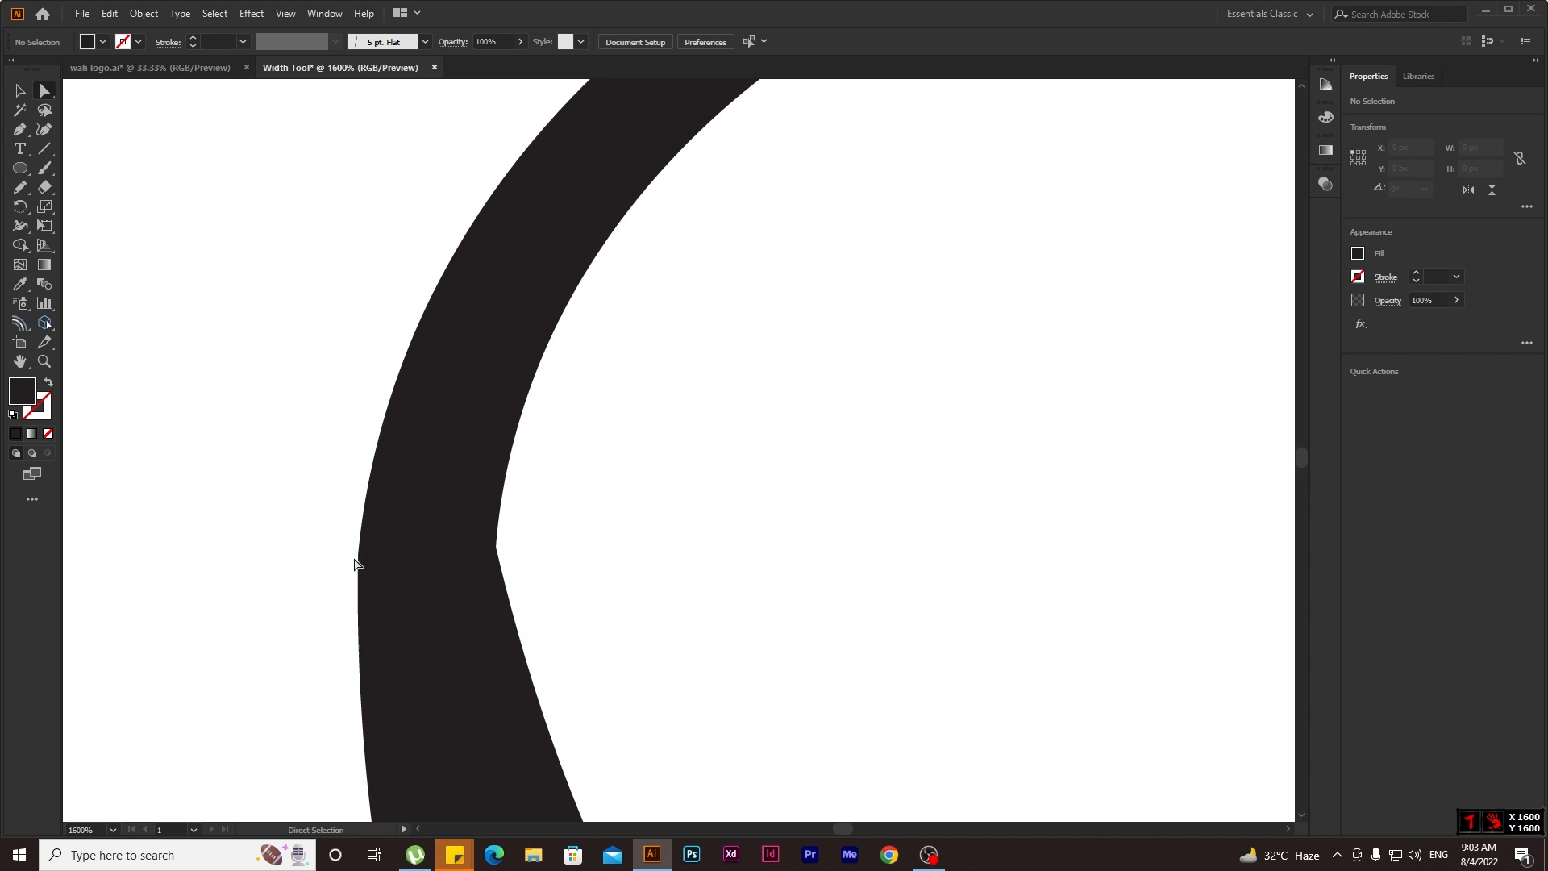
{"action": "left_click", "coordinate": [425, 570]}
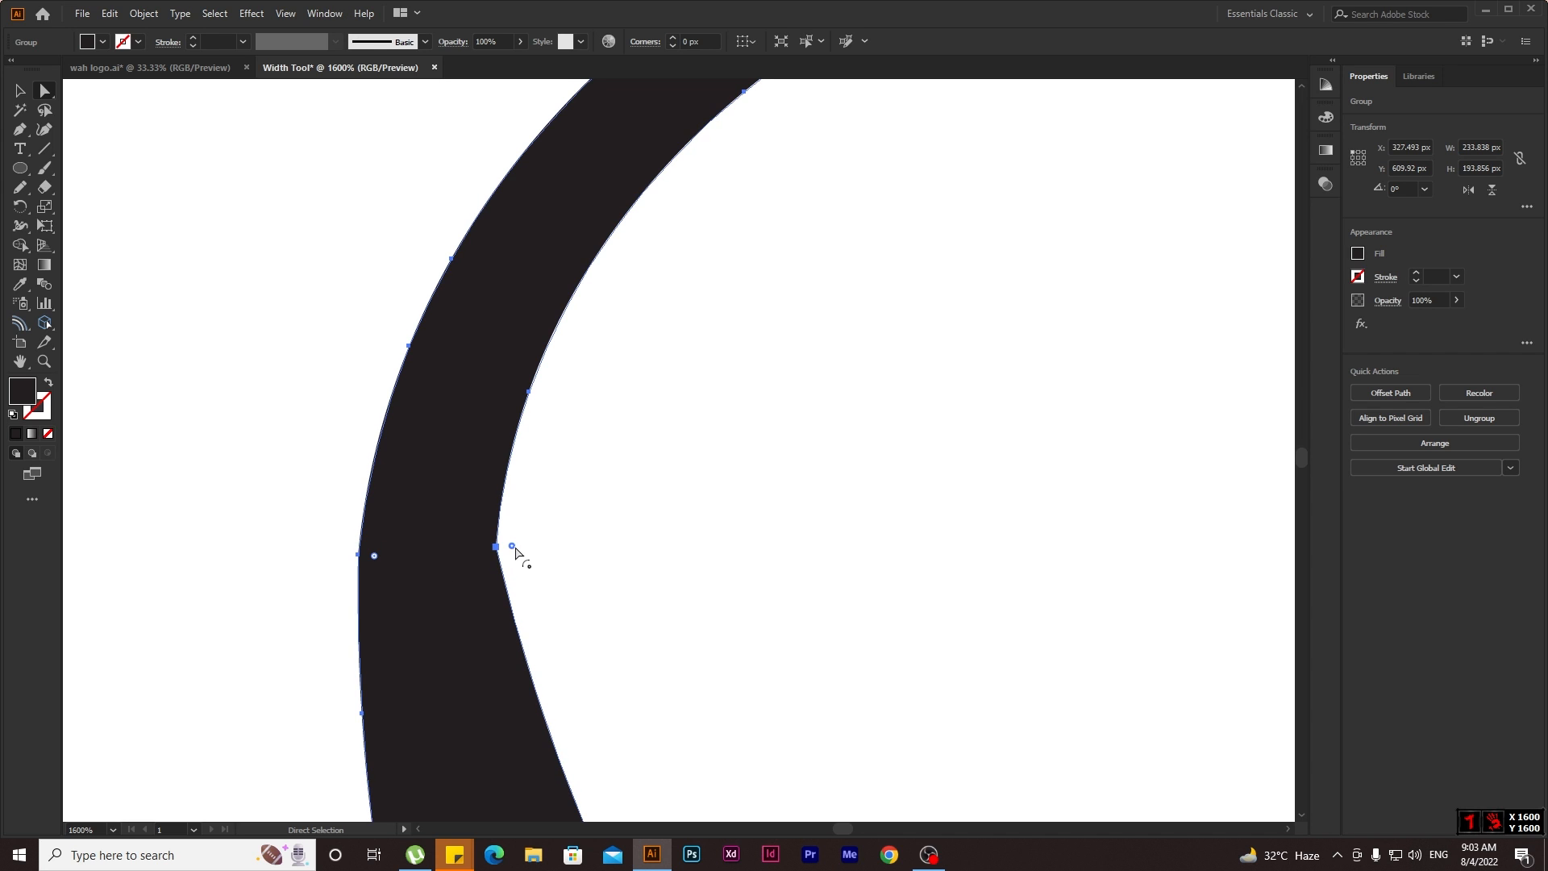
{"action": "left_click_drag", "start_coordinate": [514, 550], "coordinate": [947, 530]}
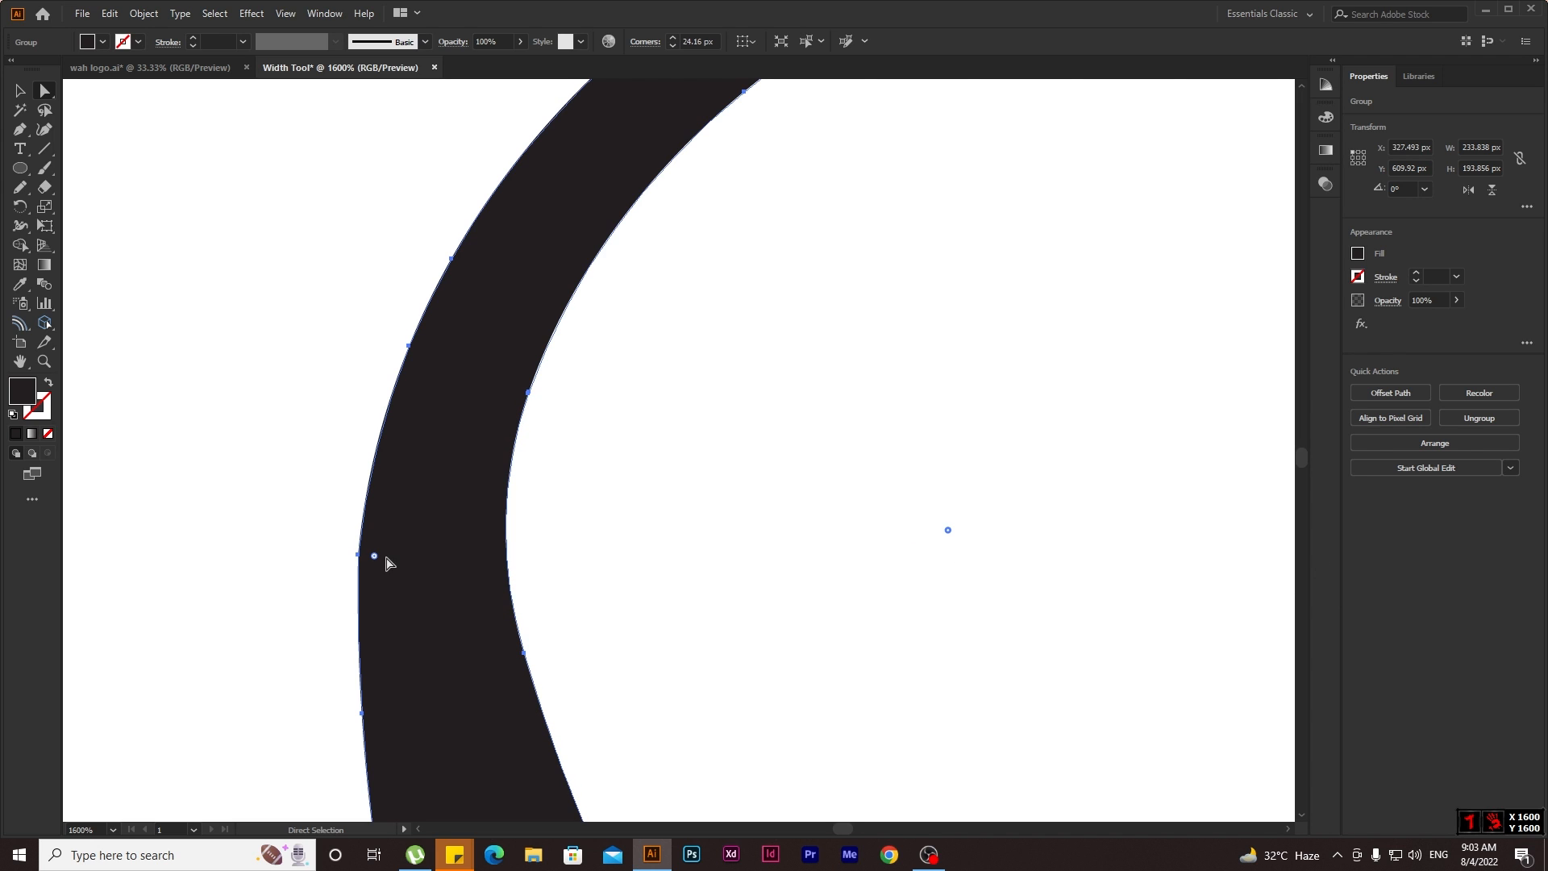
{"action": "left_click_drag", "start_coordinate": [374, 556], "coordinate": [1234, 613]}
{"action": "left_click", "coordinate": [980, 637]}
Move the merged artwork with the dot off the artboard's left side, and bring the unexpanded copy to the artboard's centre.
{"action": "scroll", "coordinate": [980, 637], "scroll_direction": "down", "scroll_amount": 6}
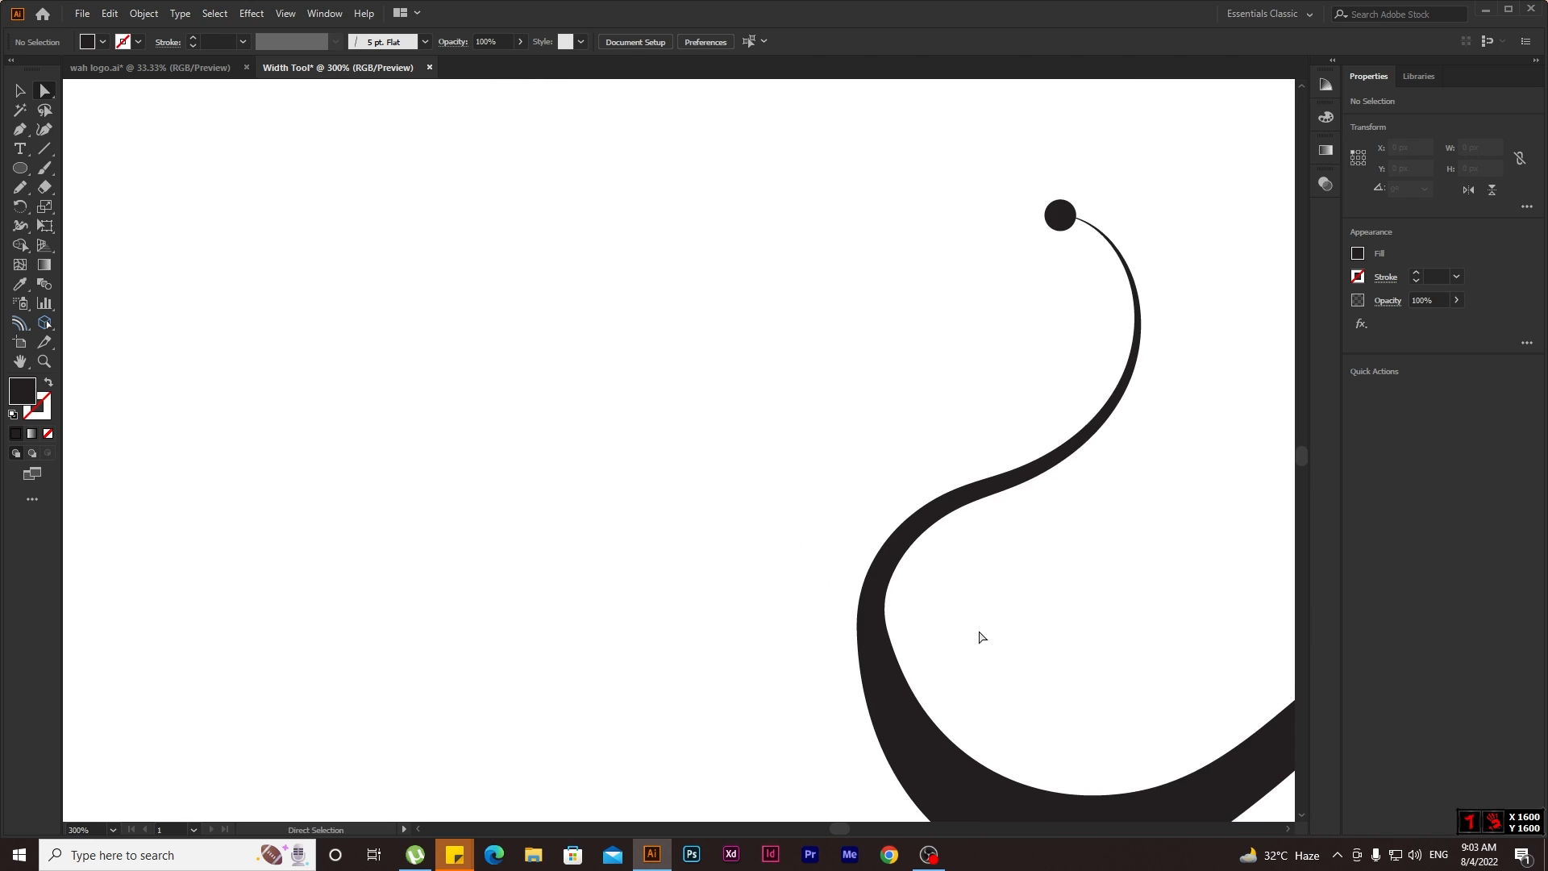
{"action": "scroll", "coordinate": [981, 637], "scroll_direction": "down", "scroll_amount": 3}
{"action": "scroll", "coordinate": [1044, 719], "scroll_direction": "right", "scroll_amount": 2}
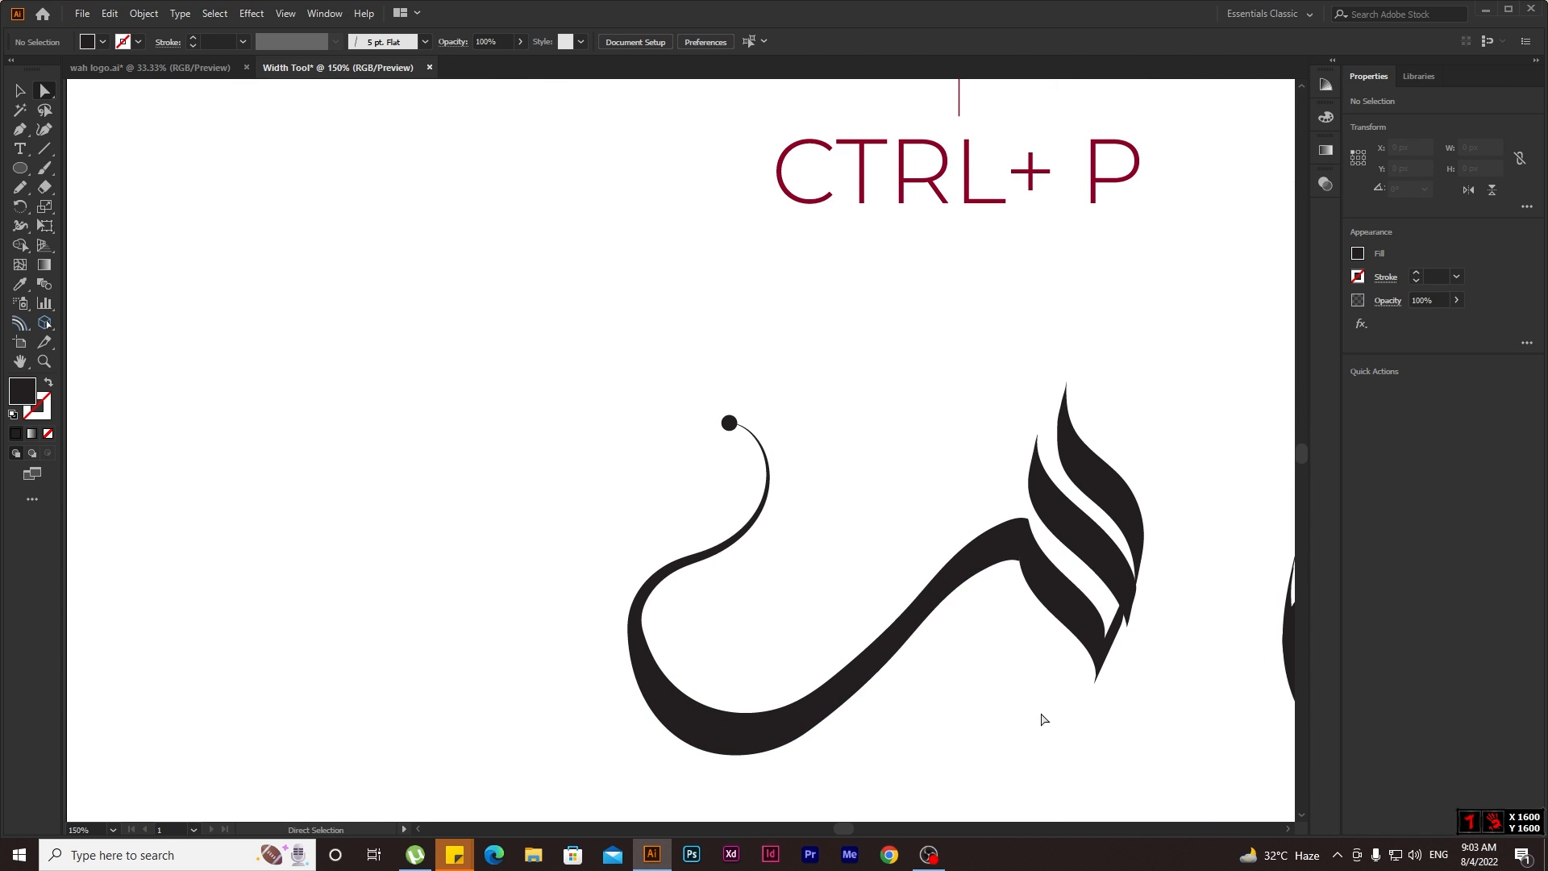
{"action": "scroll", "coordinate": [1034, 716], "scroll_direction": "down", "scroll_amount": 2}
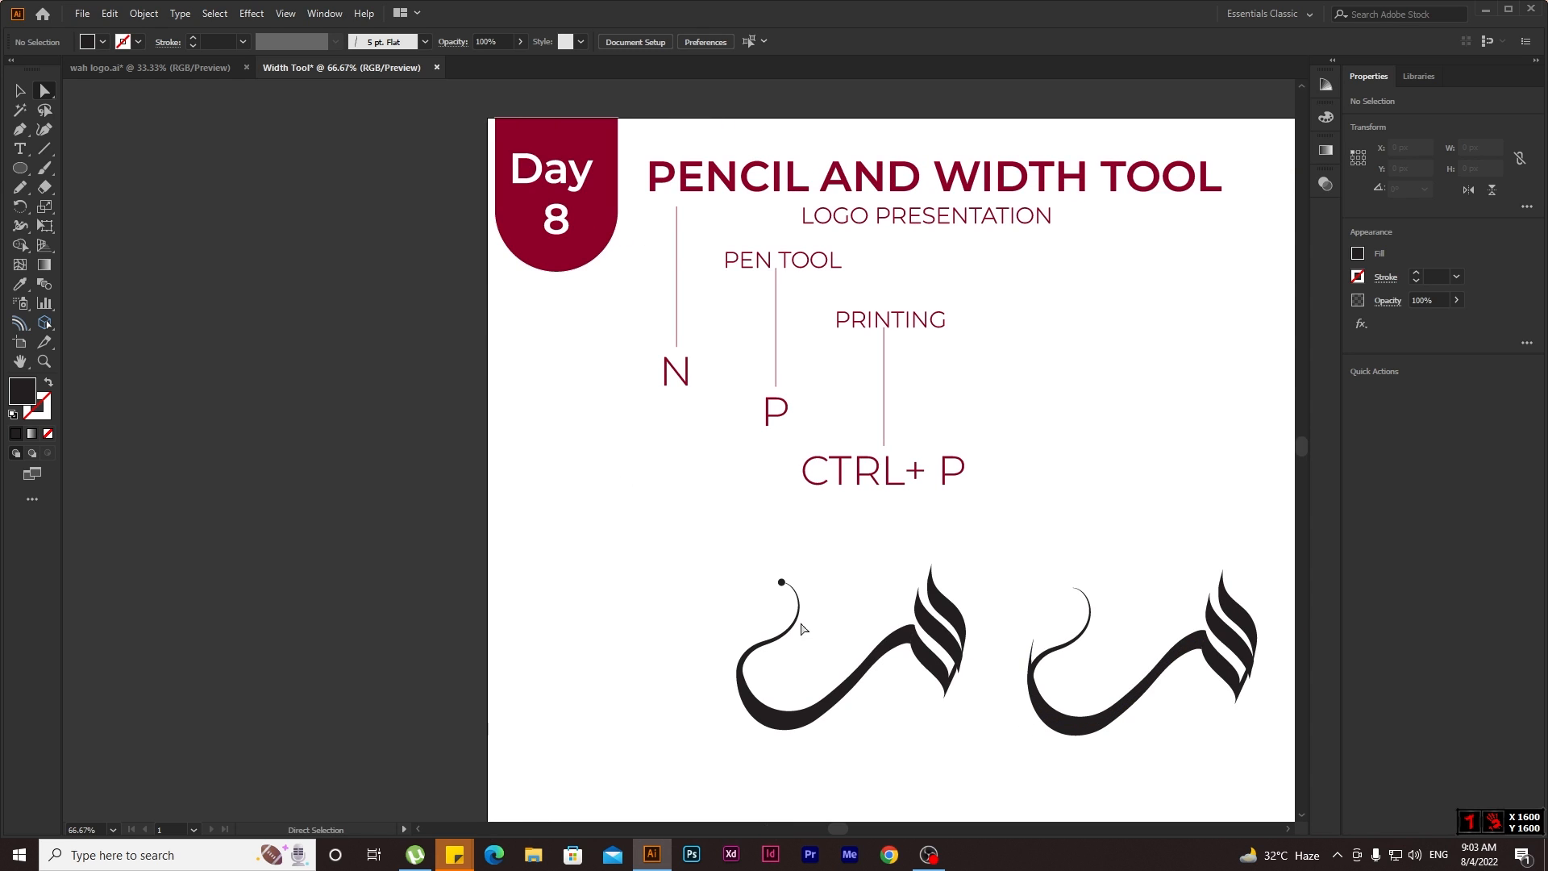
{"action": "left_click", "coordinate": [19, 90]}
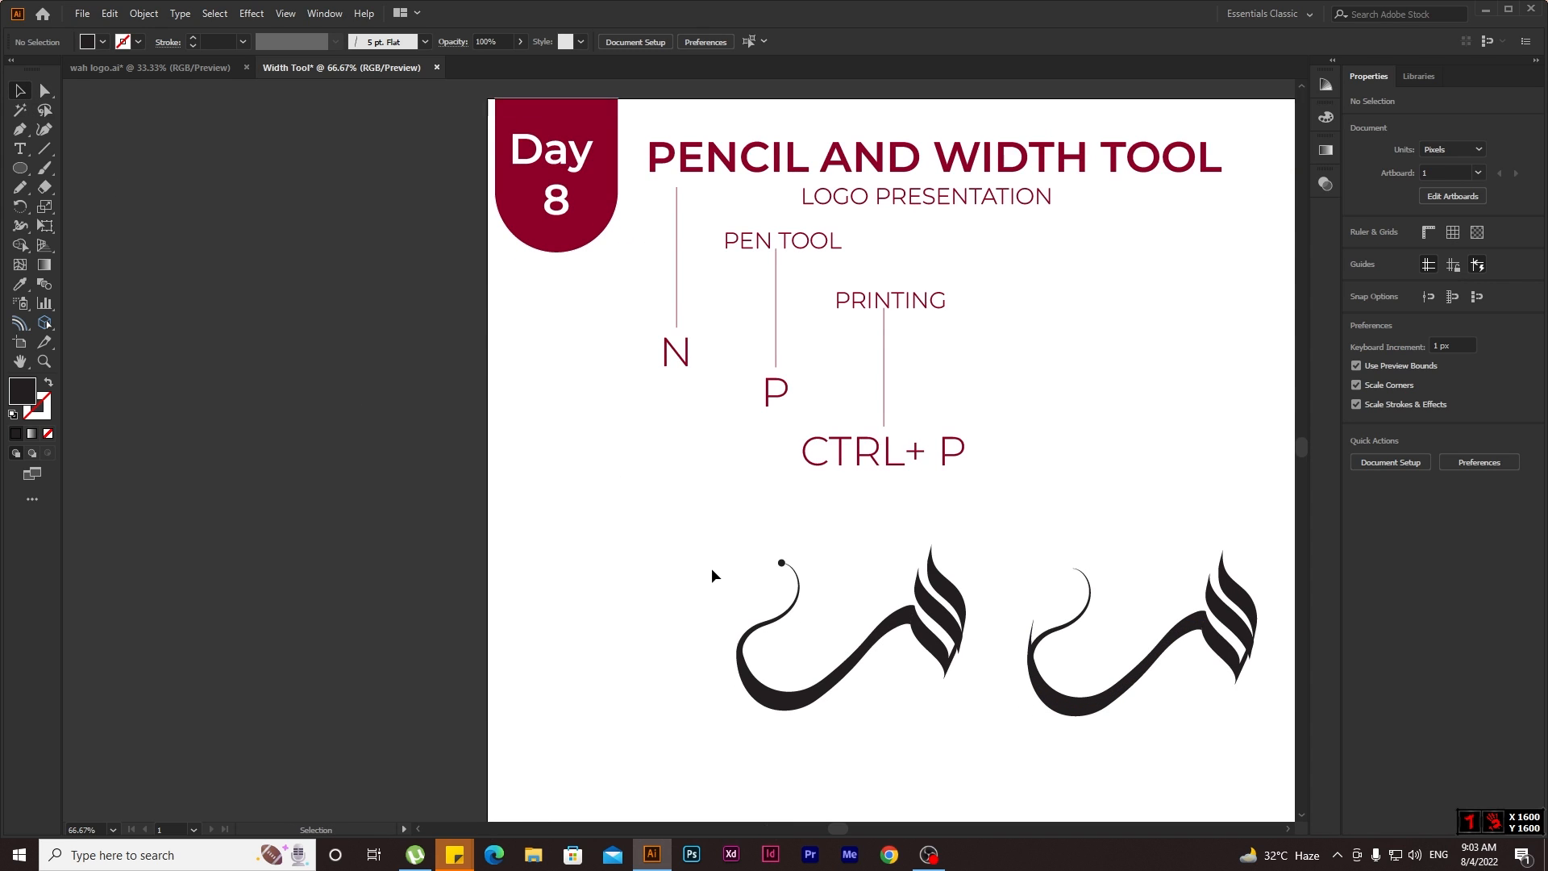
{"action": "scroll", "coordinate": [711, 568], "scroll_direction": "down", "scroll_amount": 2}
{"action": "left_click_drag", "start_coordinate": [699, 493], "coordinate": [954, 679]}
{"action": "left_click_drag", "start_coordinate": [948, 565], "coordinate": [322, 548]}
{"action": "scroll", "coordinate": [726, 572], "scroll_direction": "right", "scroll_amount": 3}
{"action": "left_click_drag", "start_coordinate": [795, 460], "coordinate": [824, 551]}
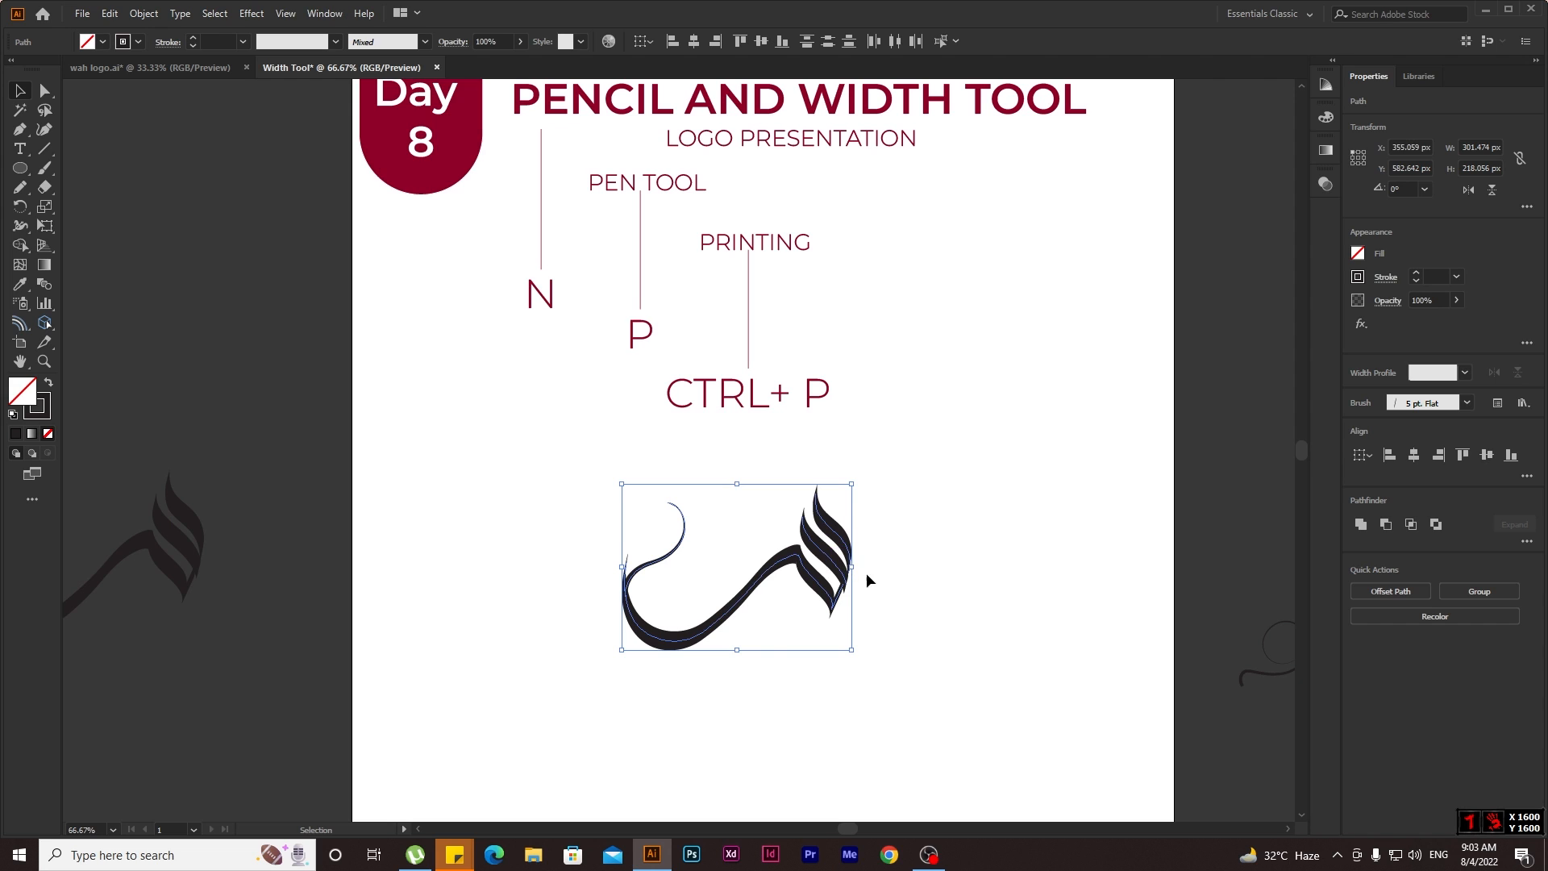
Draw a vertical line about 250 px long downward from the word TOOL in the title.
{"action": "scroll", "coordinate": [901, 516], "scroll_direction": "up", "scroll_amount": 2}
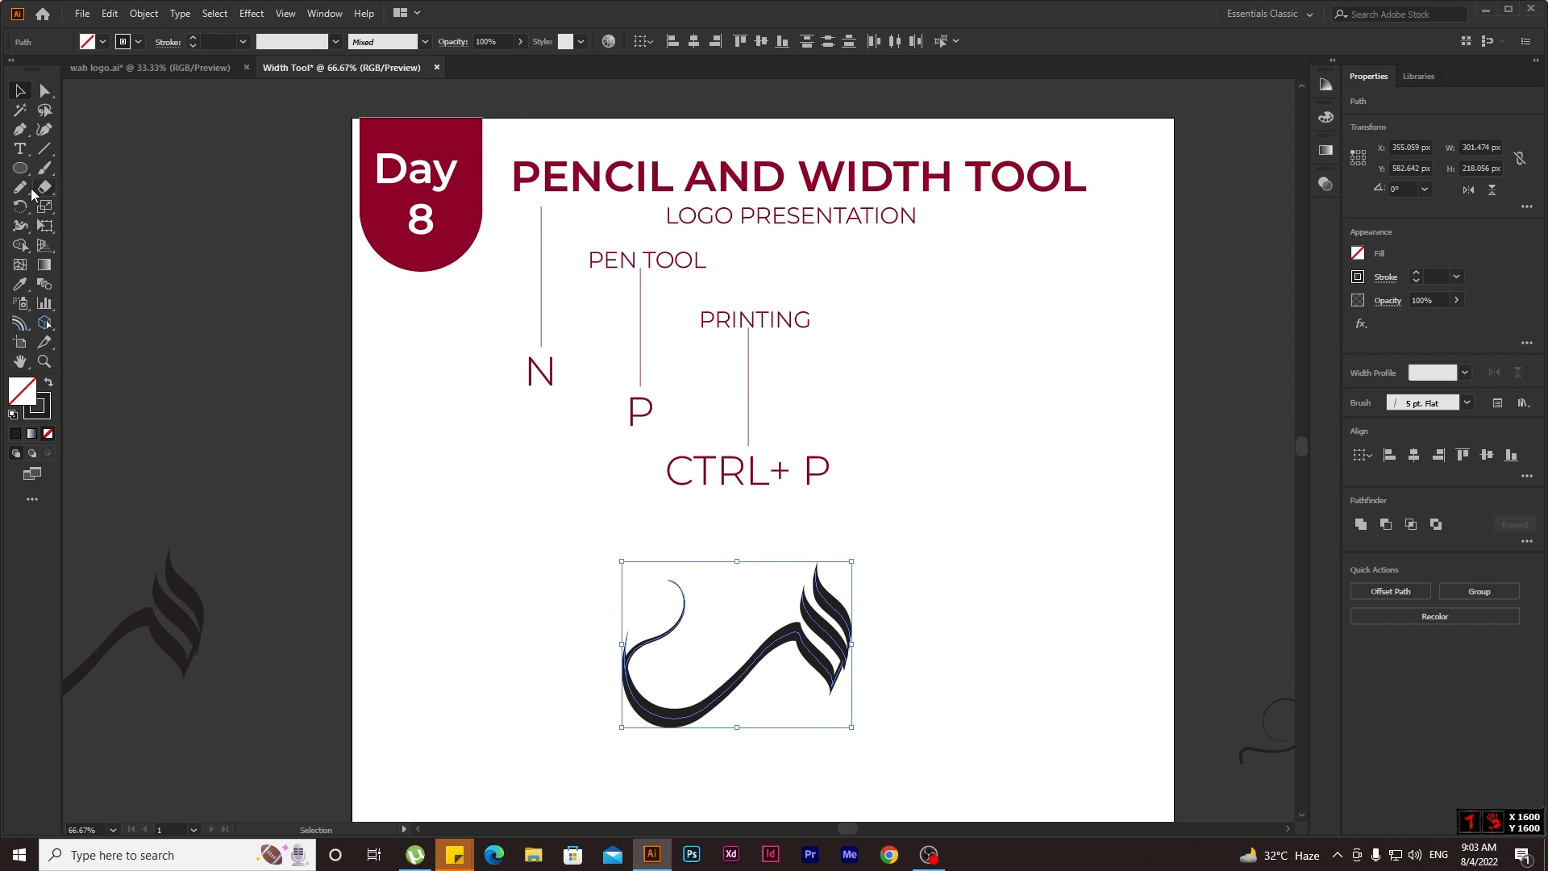
{"action": "left_click", "coordinate": [44, 149]}
{"action": "left_click_drag", "start_coordinate": [1017, 201], "coordinate": [1006, 390]}
{"action": "key", "text": "v"}
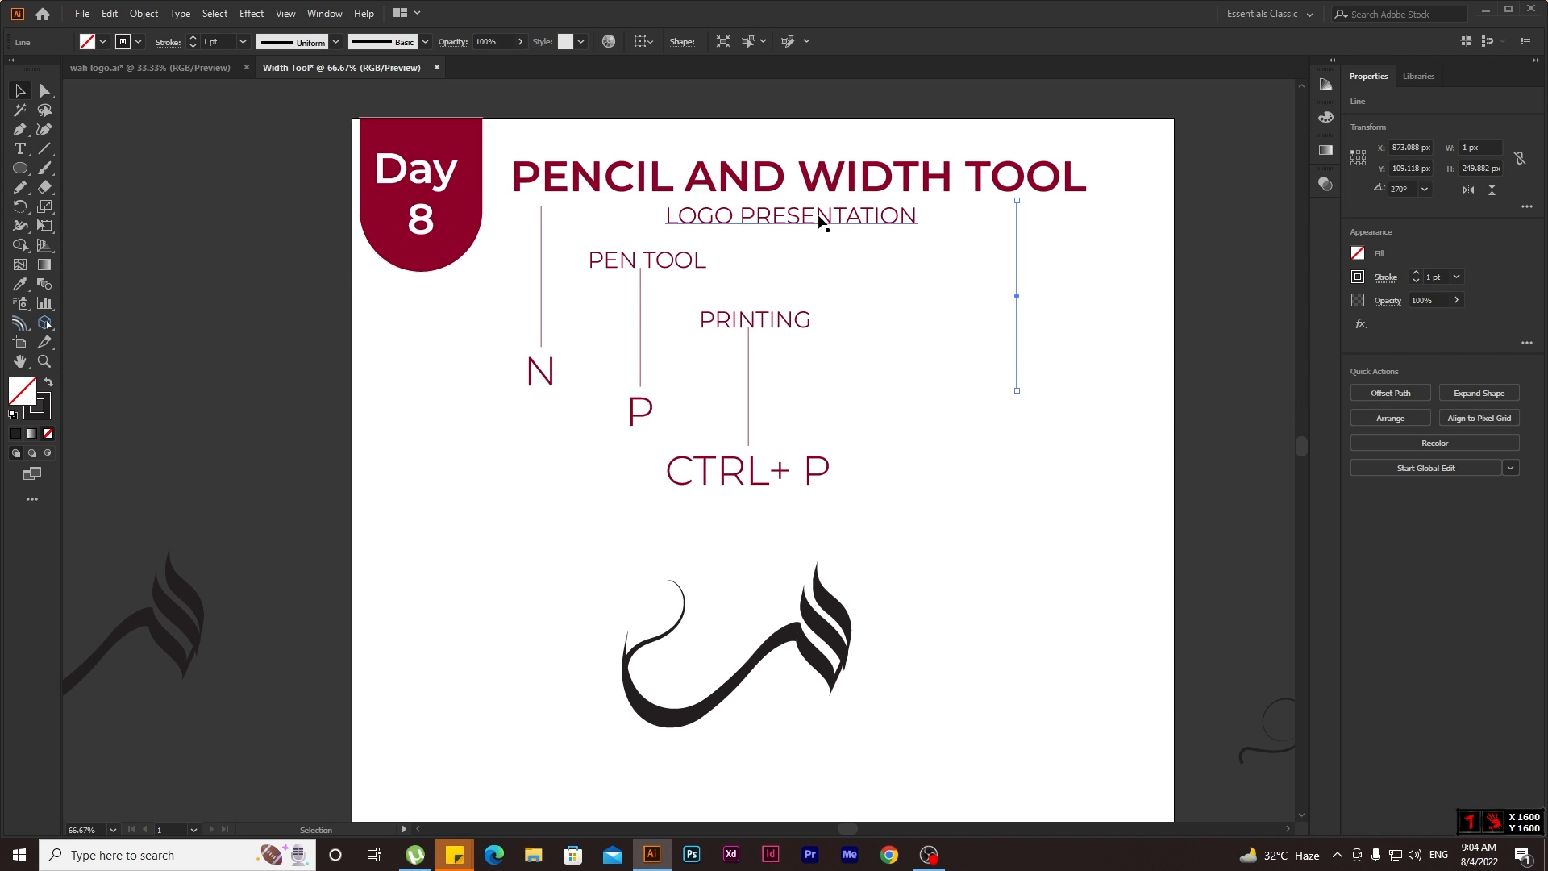
Duplicate the PRINTING label beneath the new line and change its text to SHIFT + W.
{"action": "left_click_drag", "start_coordinate": [780, 320], "coordinate": [1035, 408]}
{"action": "key", "text": "t"}
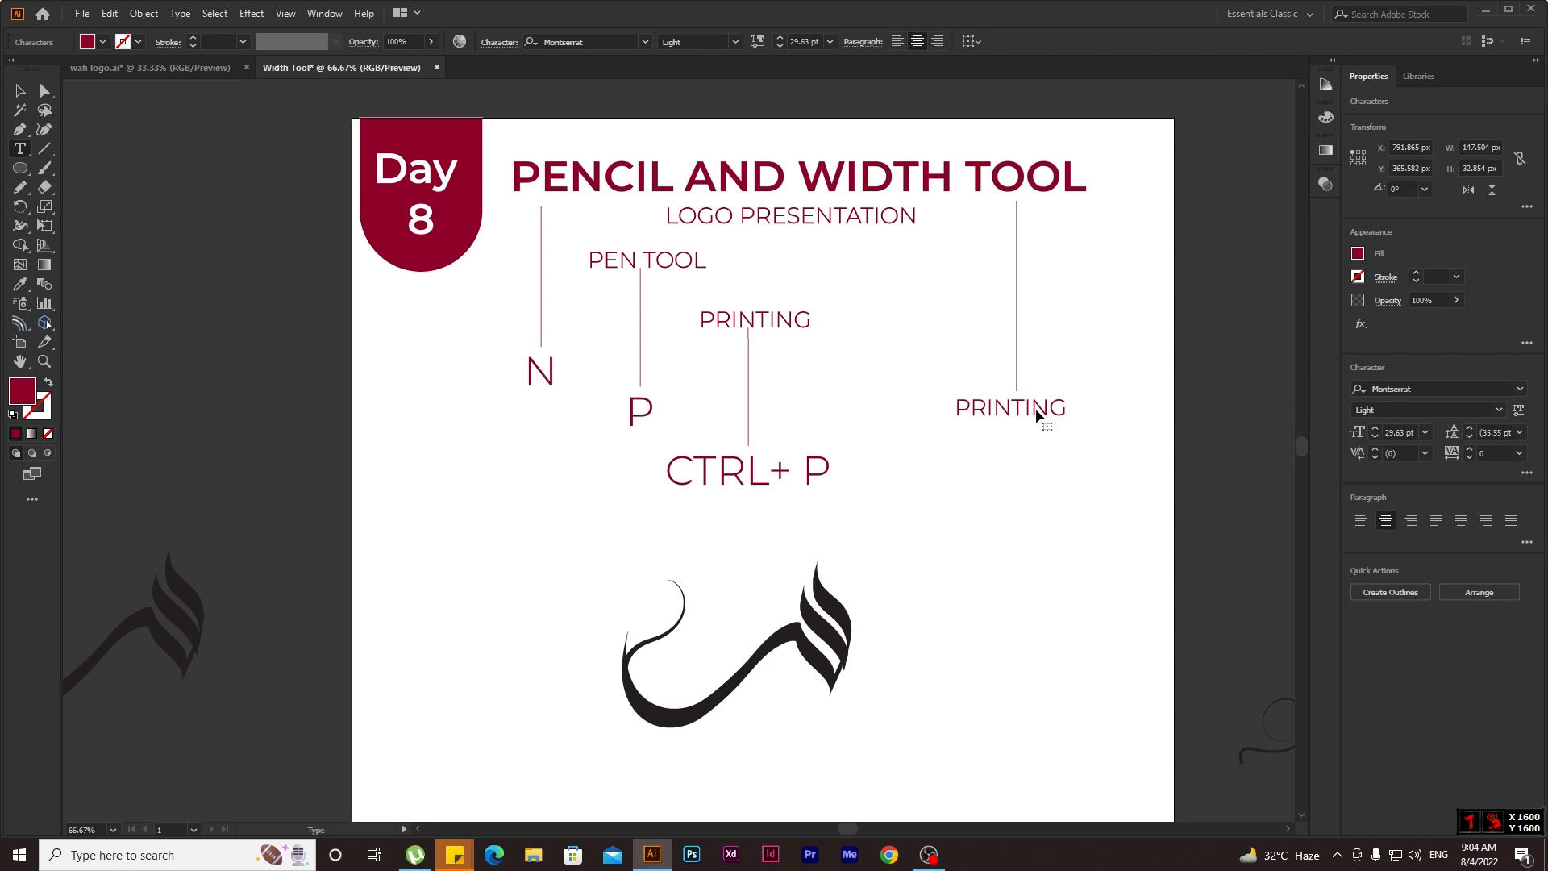
{"action": "double_click", "coordinate": [1035, 408]}
{"action": "type", "text": "SHIFT + W"}
{"action": "key", "text": "ctrl+a"}
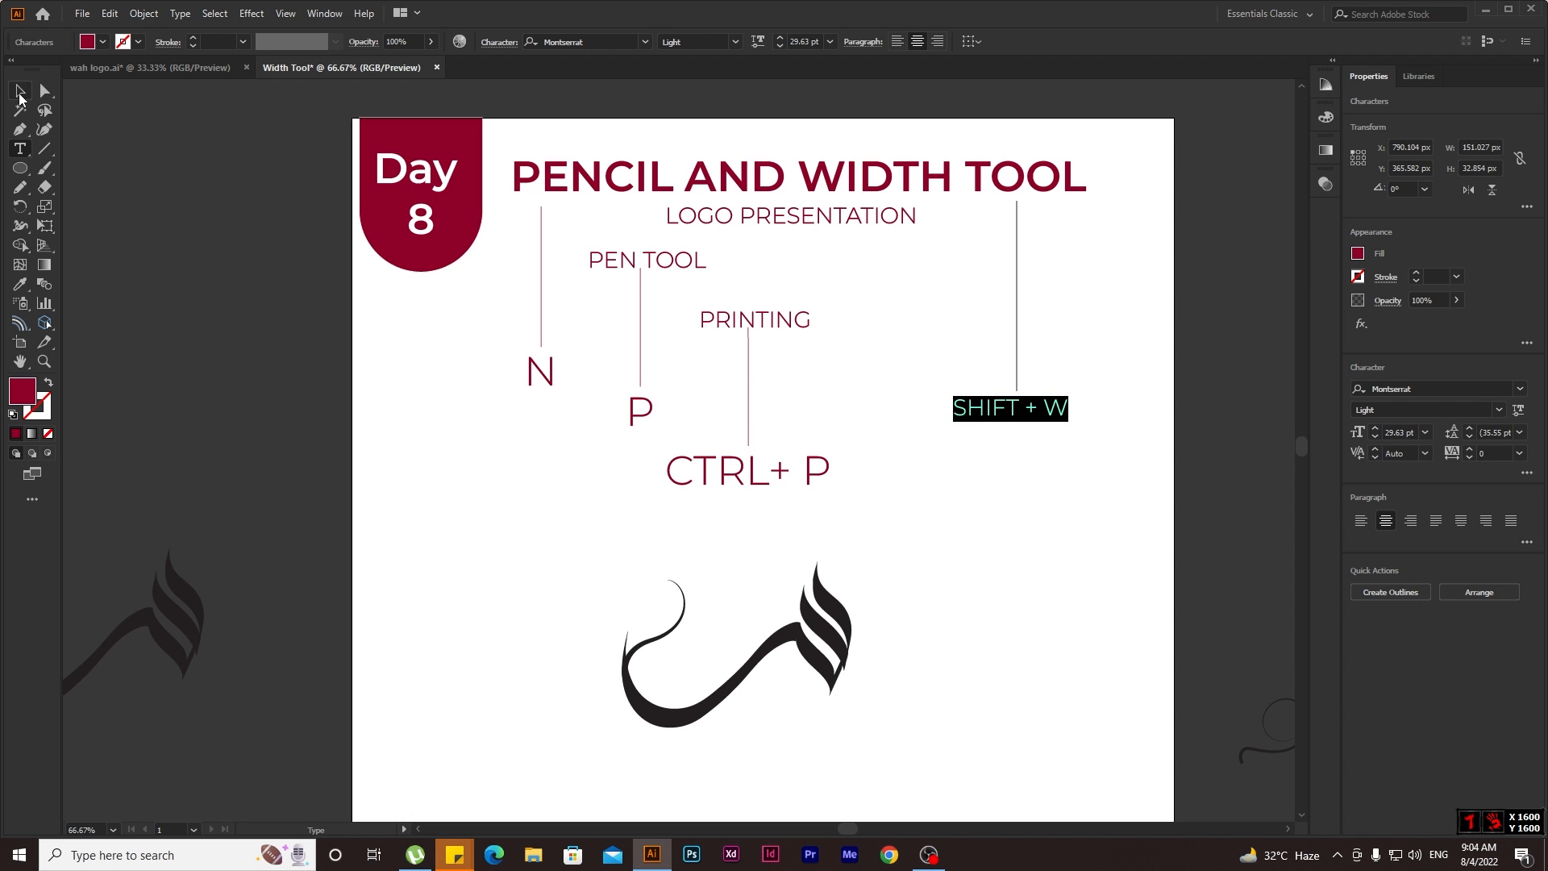
{"action": "key", "text": "Escape"}
{"action": "left_click", "coordinate": [1051, 469]}
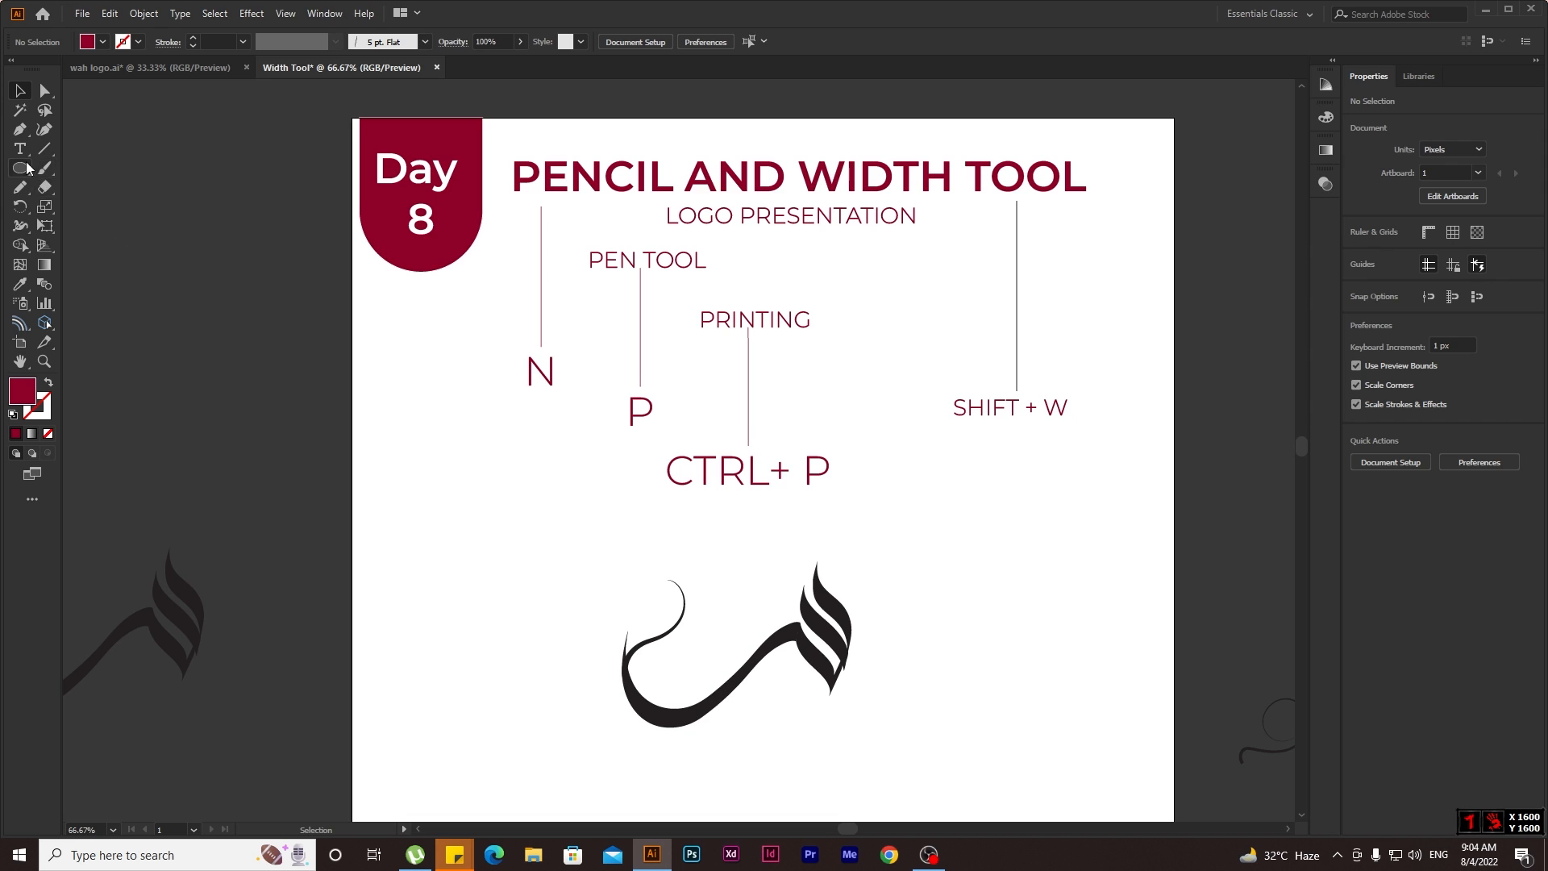
Draw a dark red rectangle about 186 by 51 px around the SHIFT + W label and place it behind the text.
{"action": "left_click_drag", "start_coordinate": [28, 169], "coordinate": [64, 171]}
{"action": "left_click_drag", "start_coordinate": [937, 387], "coordinate": [1079, 425]}
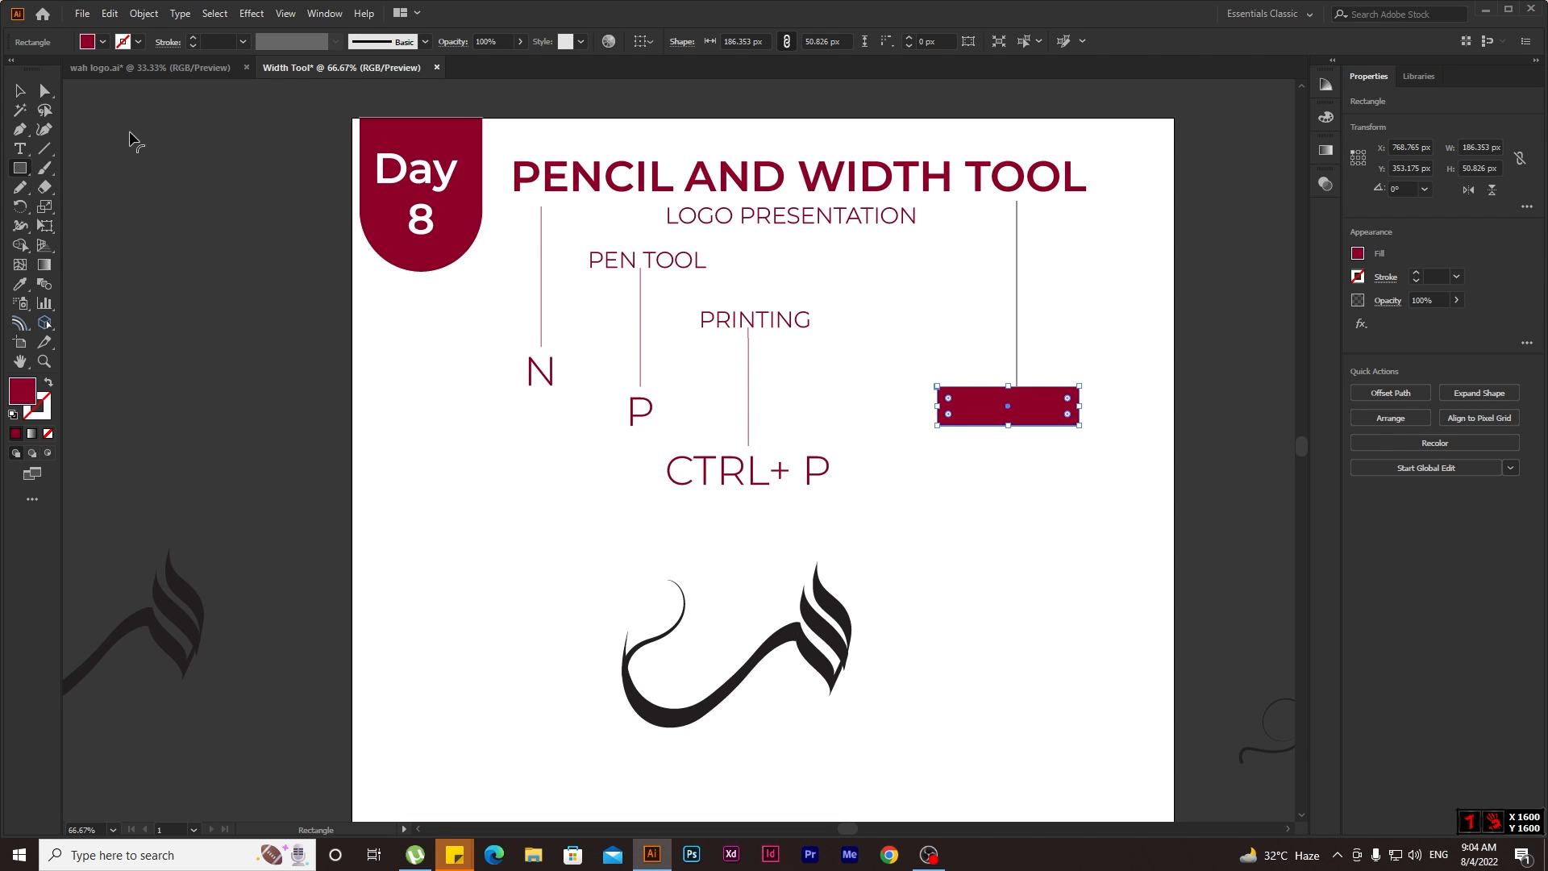
{"action": "left_click", "coordinate": [20, 90]}
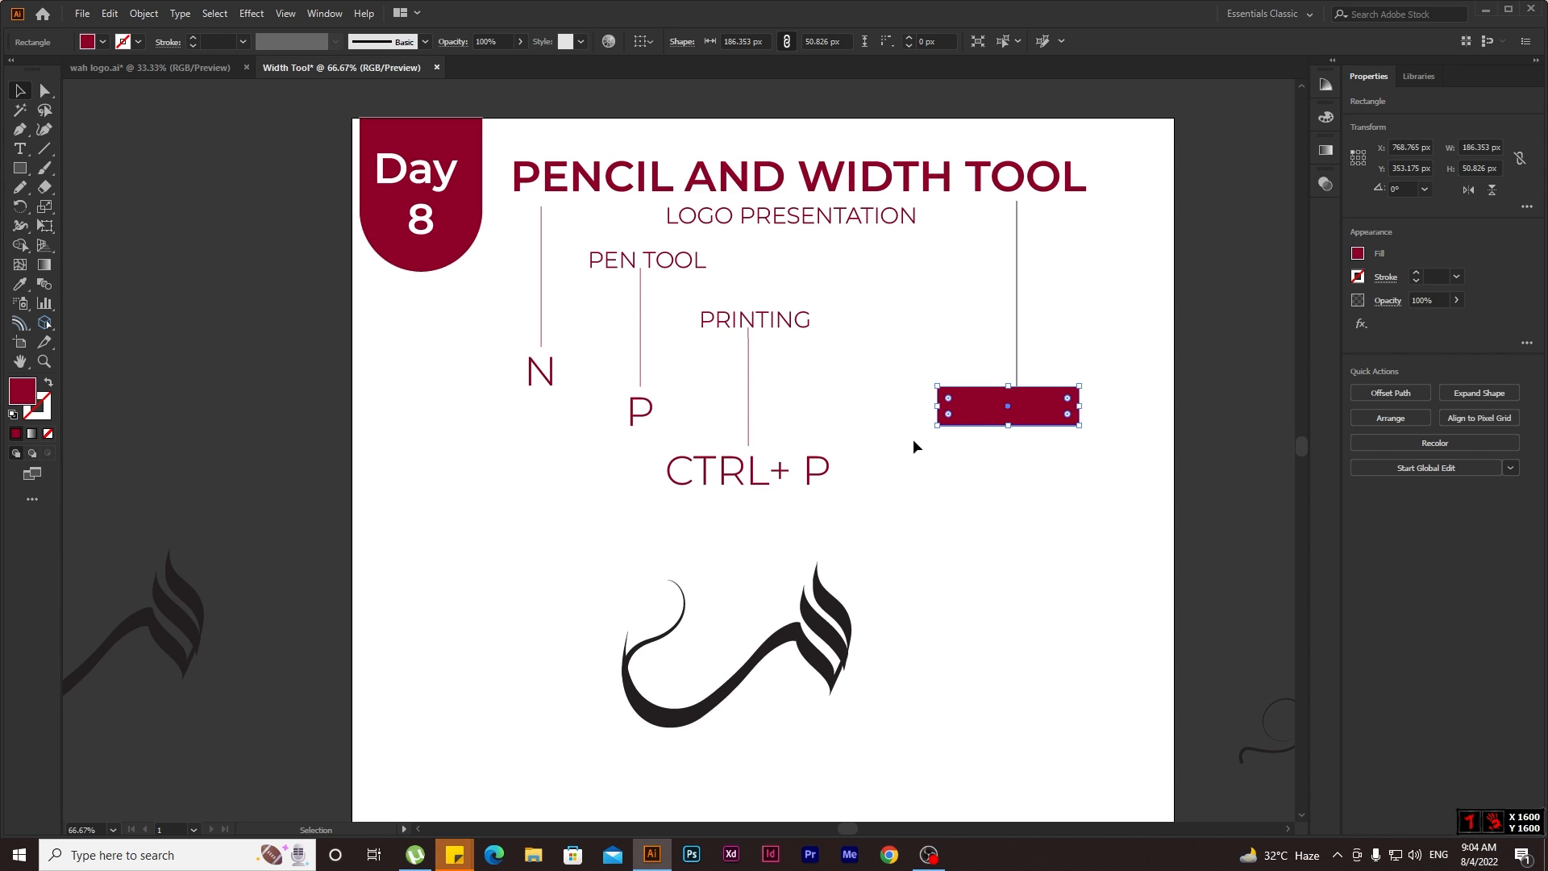
Recolor the SHIFT + W text white with the Eyedropper tool and center the red rectangle around it.
{"action": "left_click", "coordinate": [992, 413]}
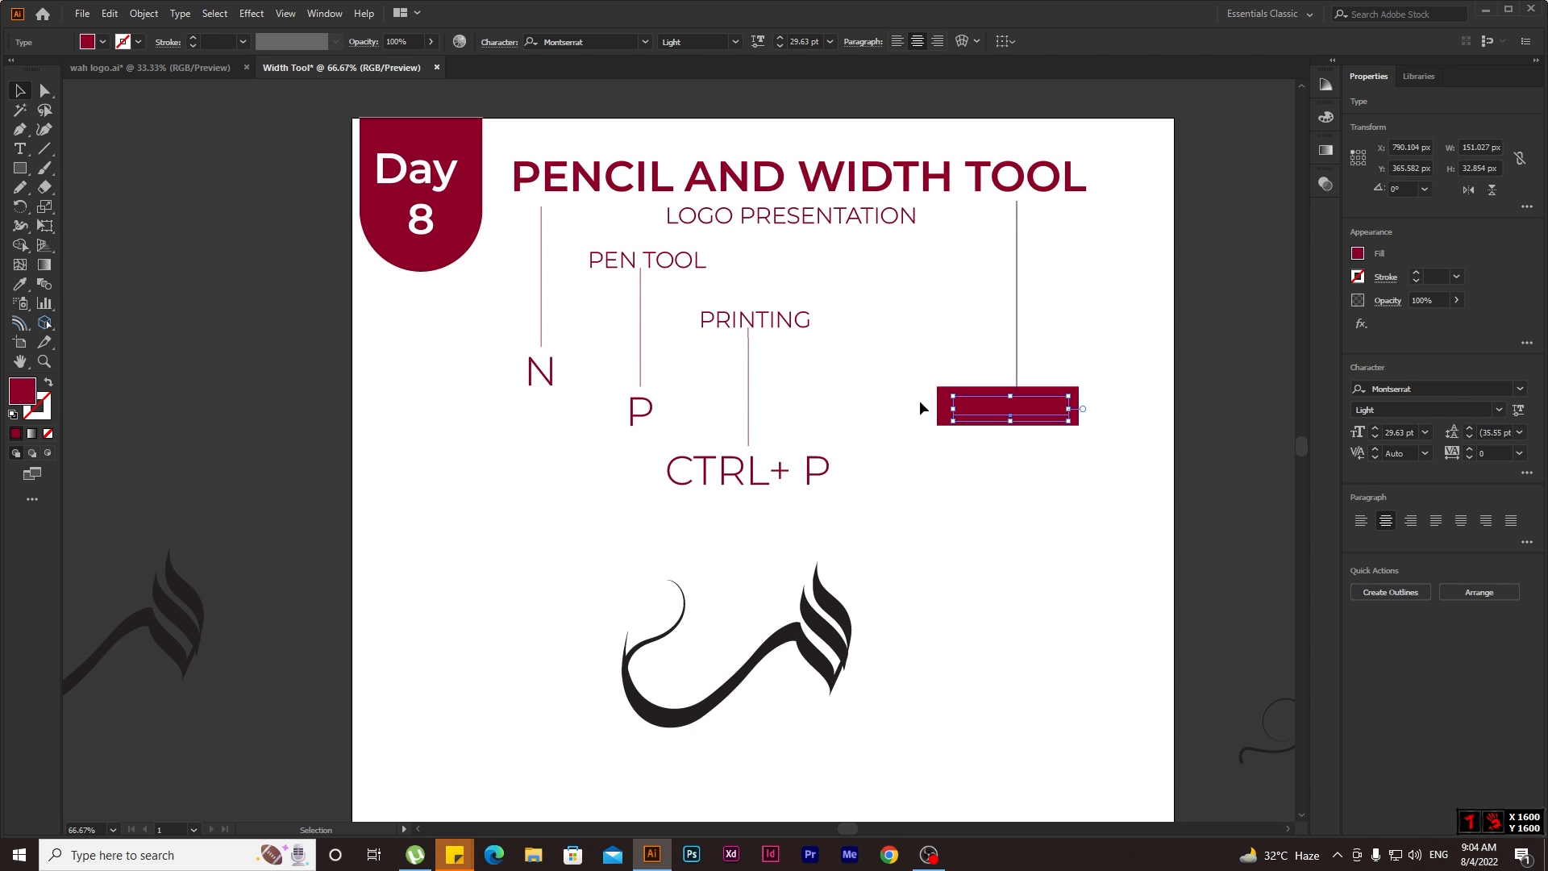
{"action": "key", "text": "i"}
{"action": "left_click", "coordinate": [828, 321]}
{"action": "left_click", "coordinate": [20, 90]}
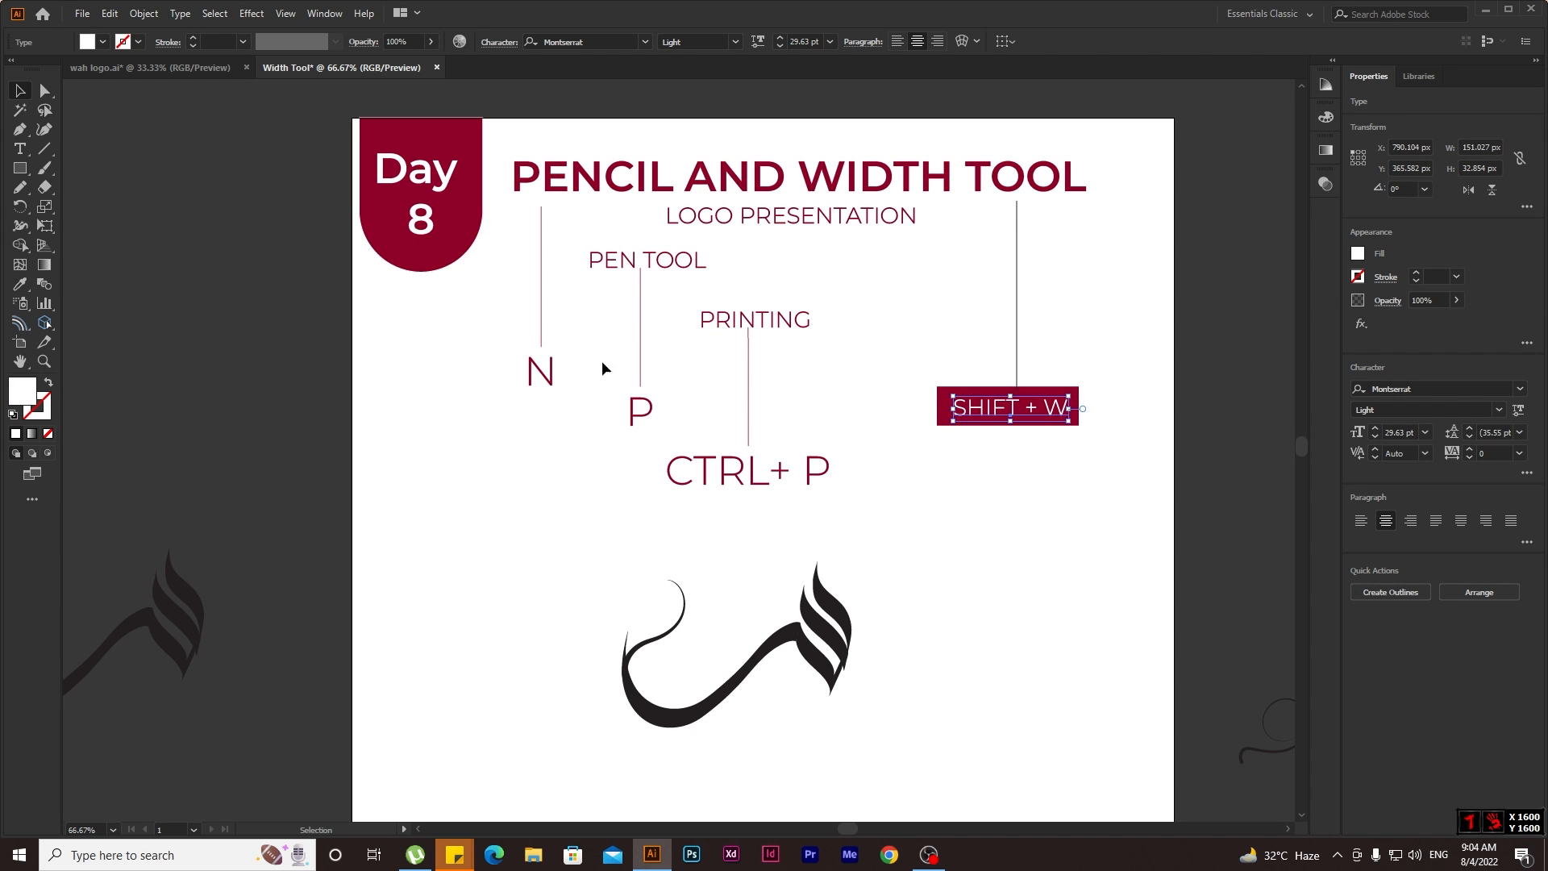
{"action": "left_click", "coordinate": [1038, 458]}
{"action": "scroll", "coordinate": [1121, 443], "scroll_direction": "up", "scroll_amount": 2}
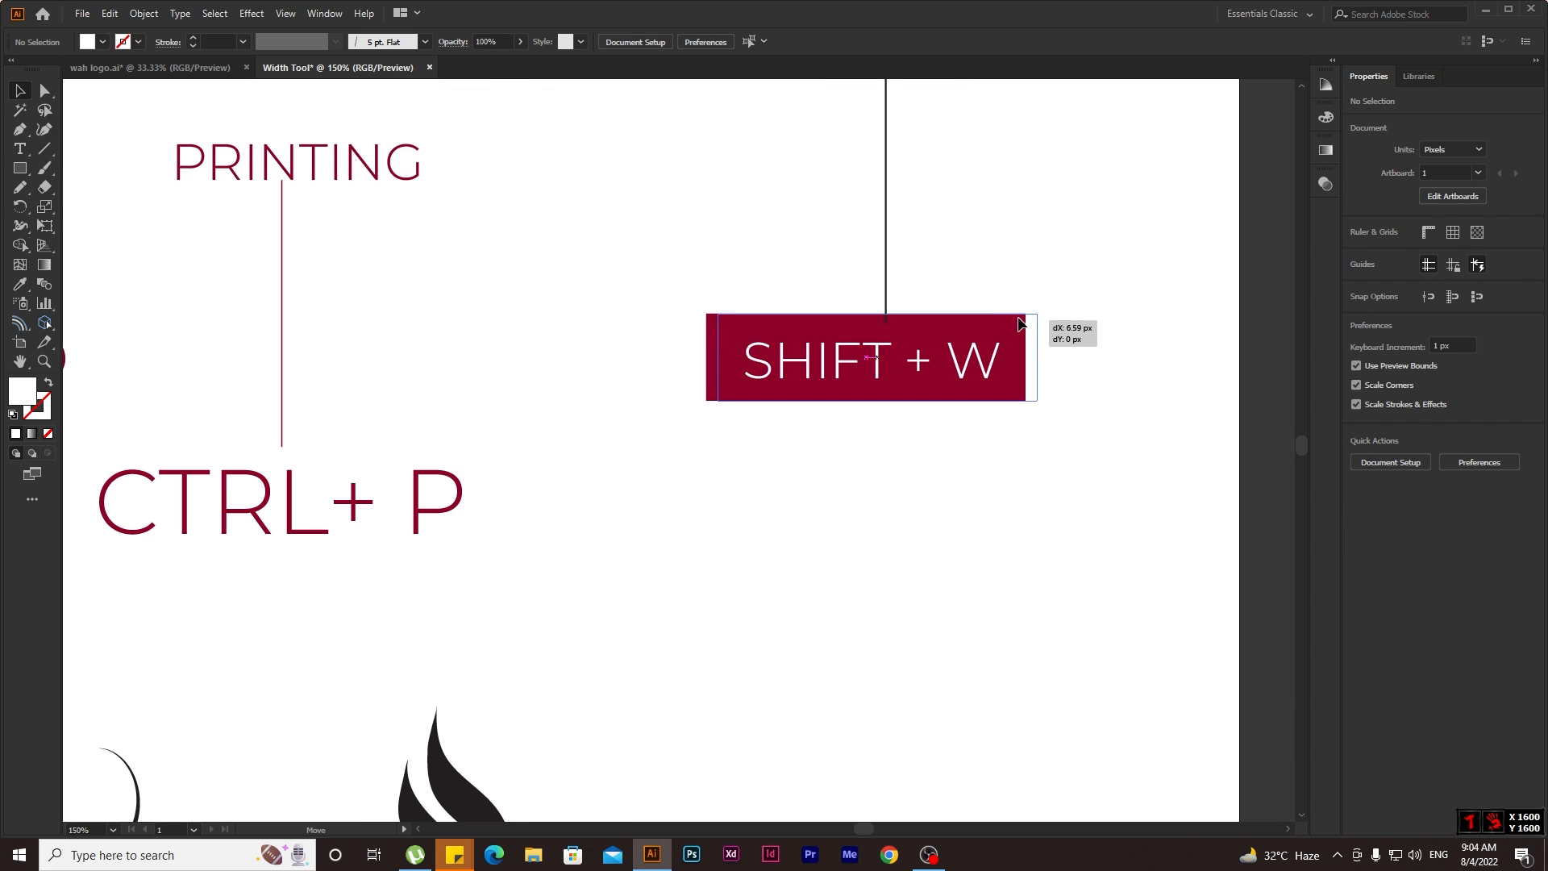
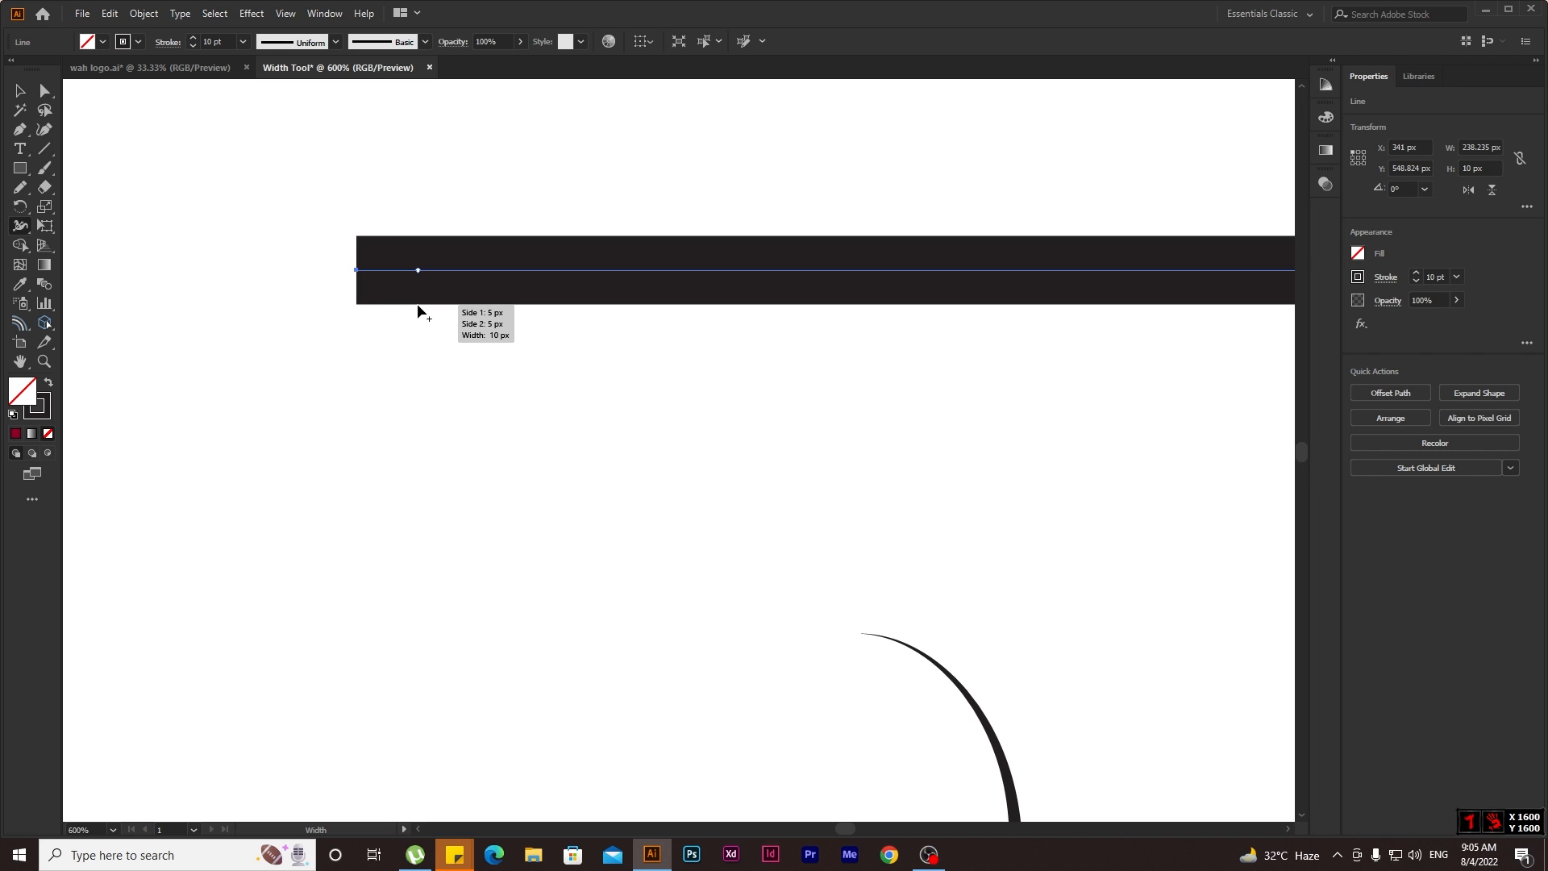
Shape the thick horizontal line with the Width tool into a bulge about 27 px wide, a smaller second bulge and a long tapered point.
{"action": "left_click_drag", "start_coordinate": [418, 305], "coordinate": [421, 363]}
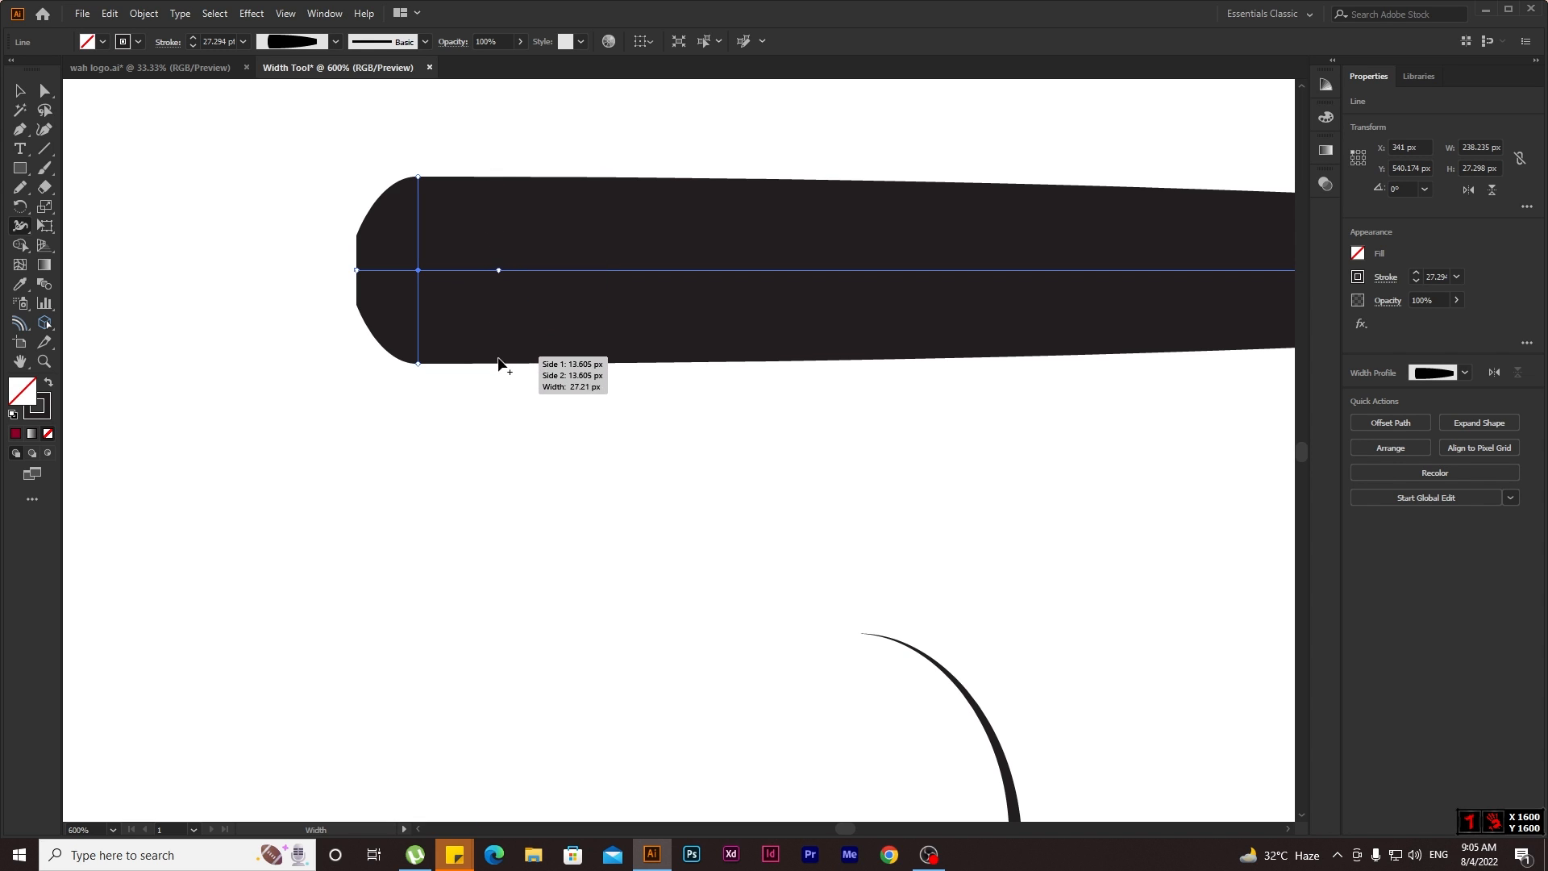
{"action": "mouse_move", "coordinate": [500, 361]}
{"action": "left_mouse_down"}
{"action": "mouse_move", "coordinate": [502, 287]}
{"action": "mouse_move", "coordinate": [546, 302]}
{"action": "mouse_move", "coordinate": [584, 351]}
{"action": "mouse_move", "coordinate": [632, 335]}
{"action": "mouse_move", "coordinate": [633, 294]}
{"action": "left_mouse_up"}
{"action": "scroll", "coordinate": [632, 293], "scroll_direction": "down", "scroll_amount": 2}
{"action": "scroll", "coordinate": [761, 325], "scroll_direction": "right", "scroll_amount": 3}
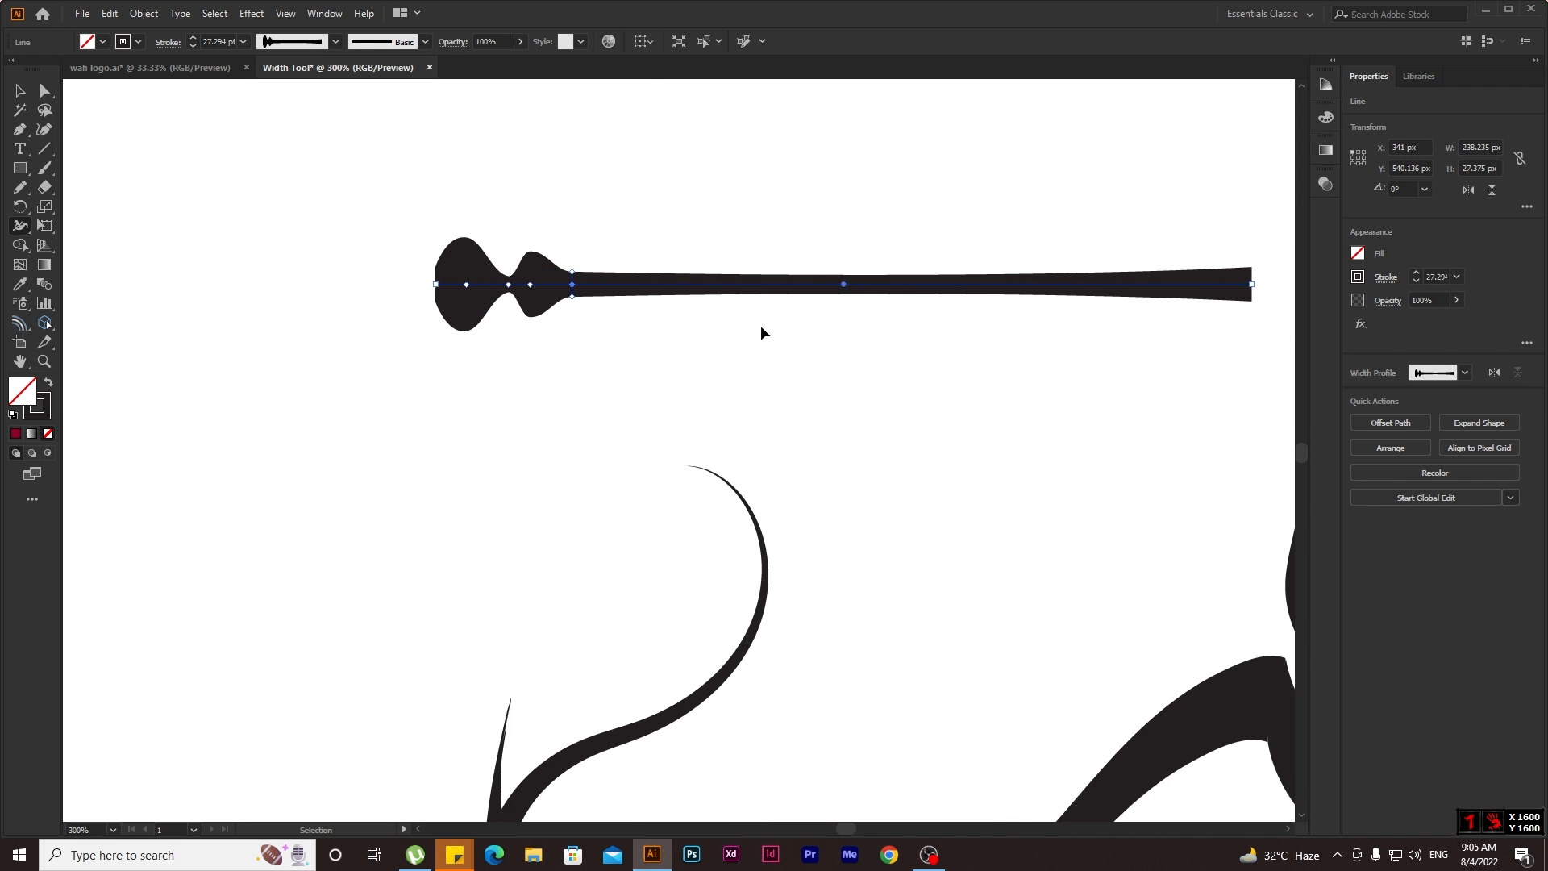
{"action": "left_click_drag", "start_coordinate": [1173, 302], "coordinate": [1168, 297]}
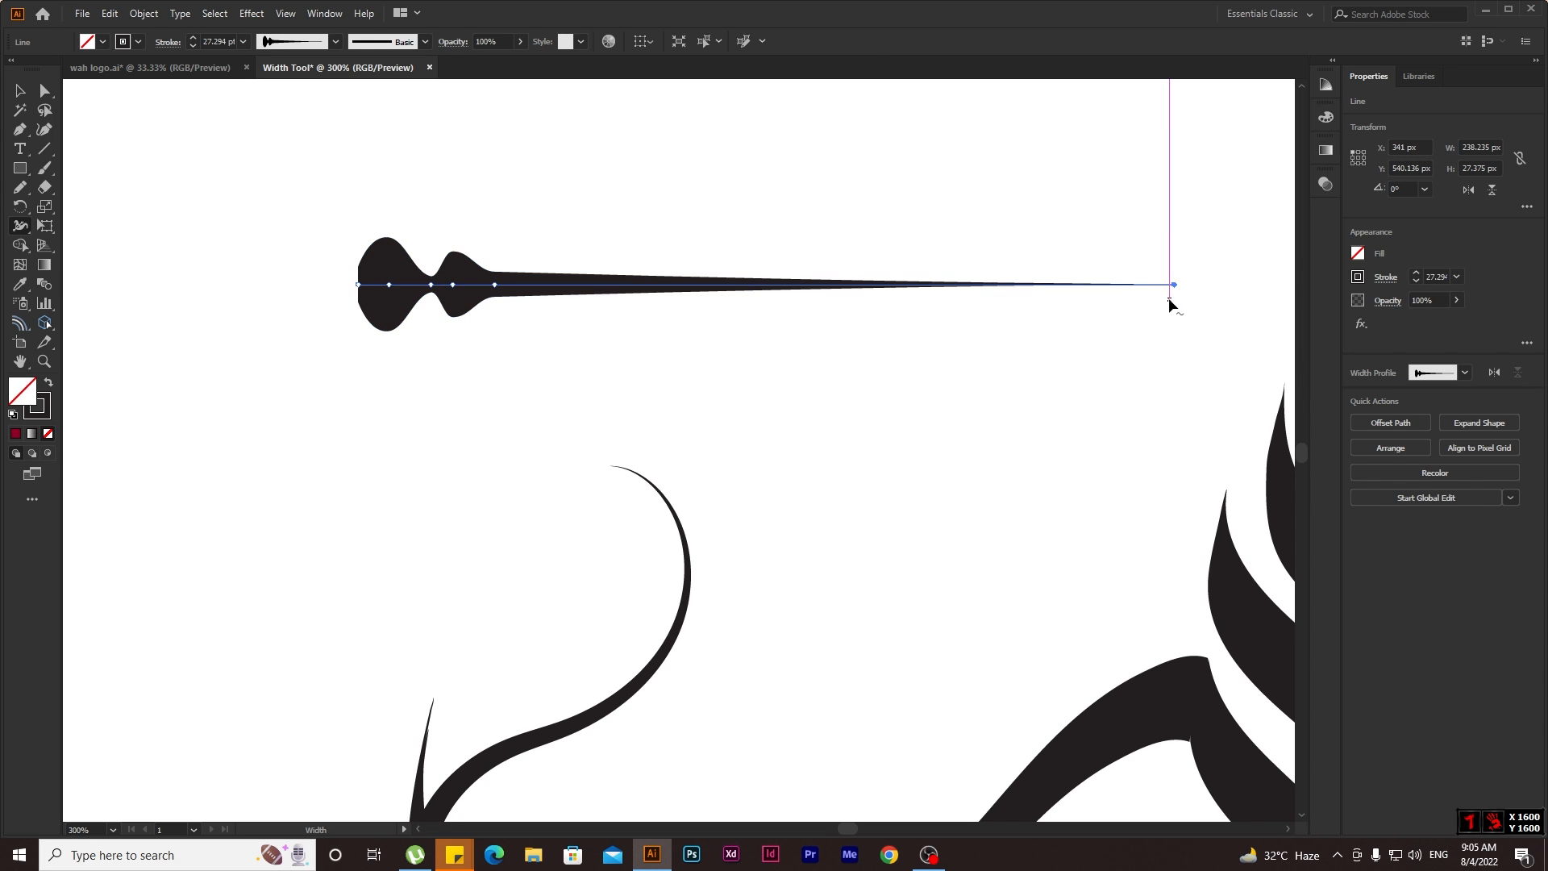
{"action": "left_click", "coordinate": [21, 92]}
{"action": "left_click", "coordinate": [466, 469]}
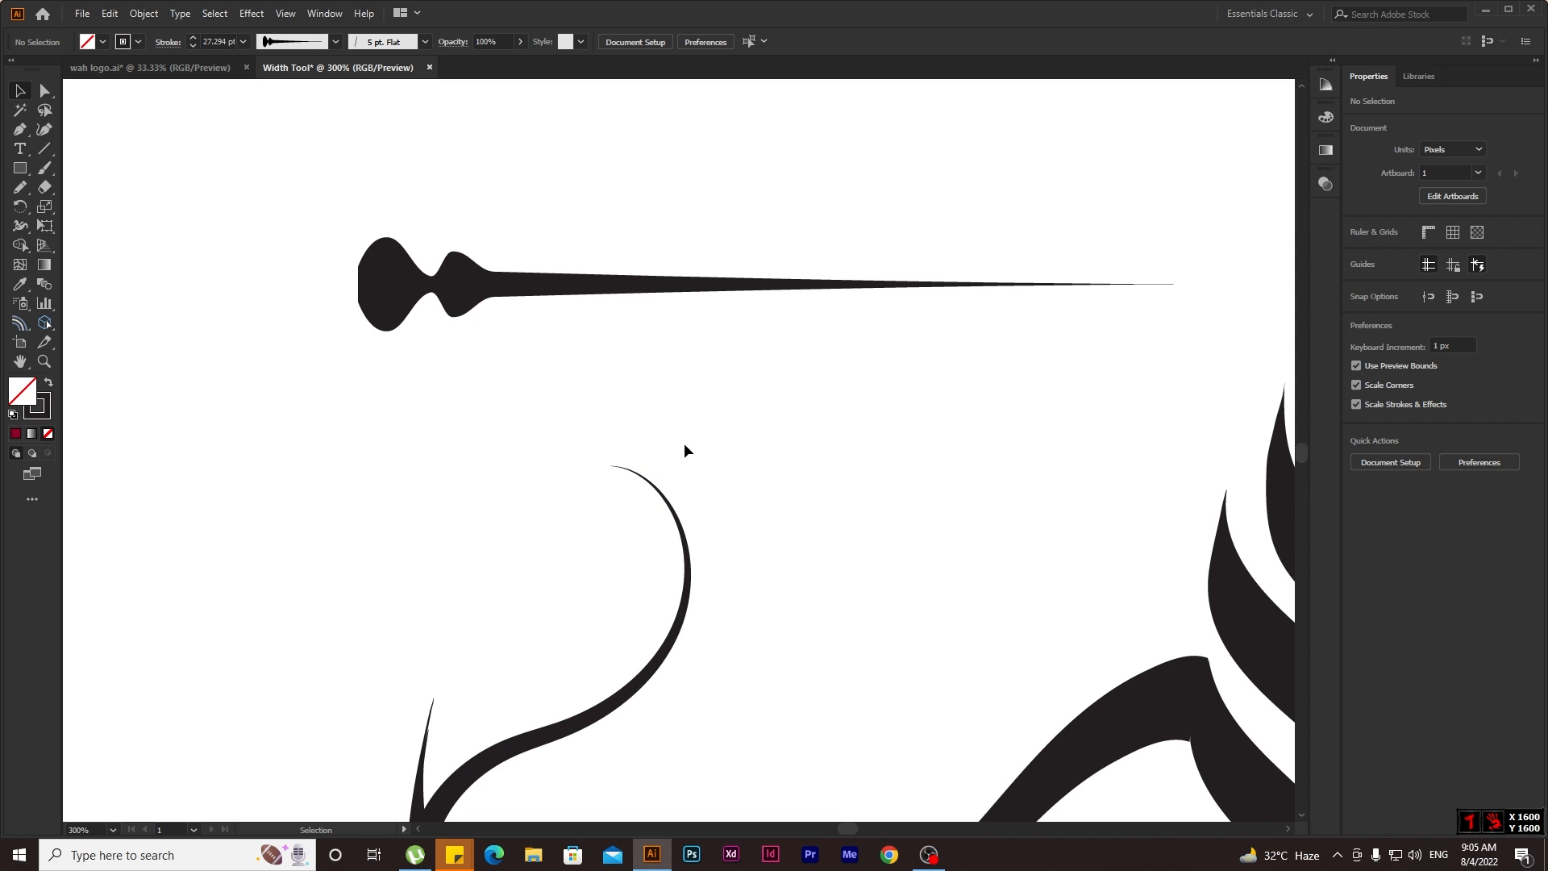
Widen the middle of the S-curve's stroke to about 15 pt with the Width tool.
{"action": "scroll", "coordinate": [684, 442], "scroll_direction": "down", "scroll_amount": 1}
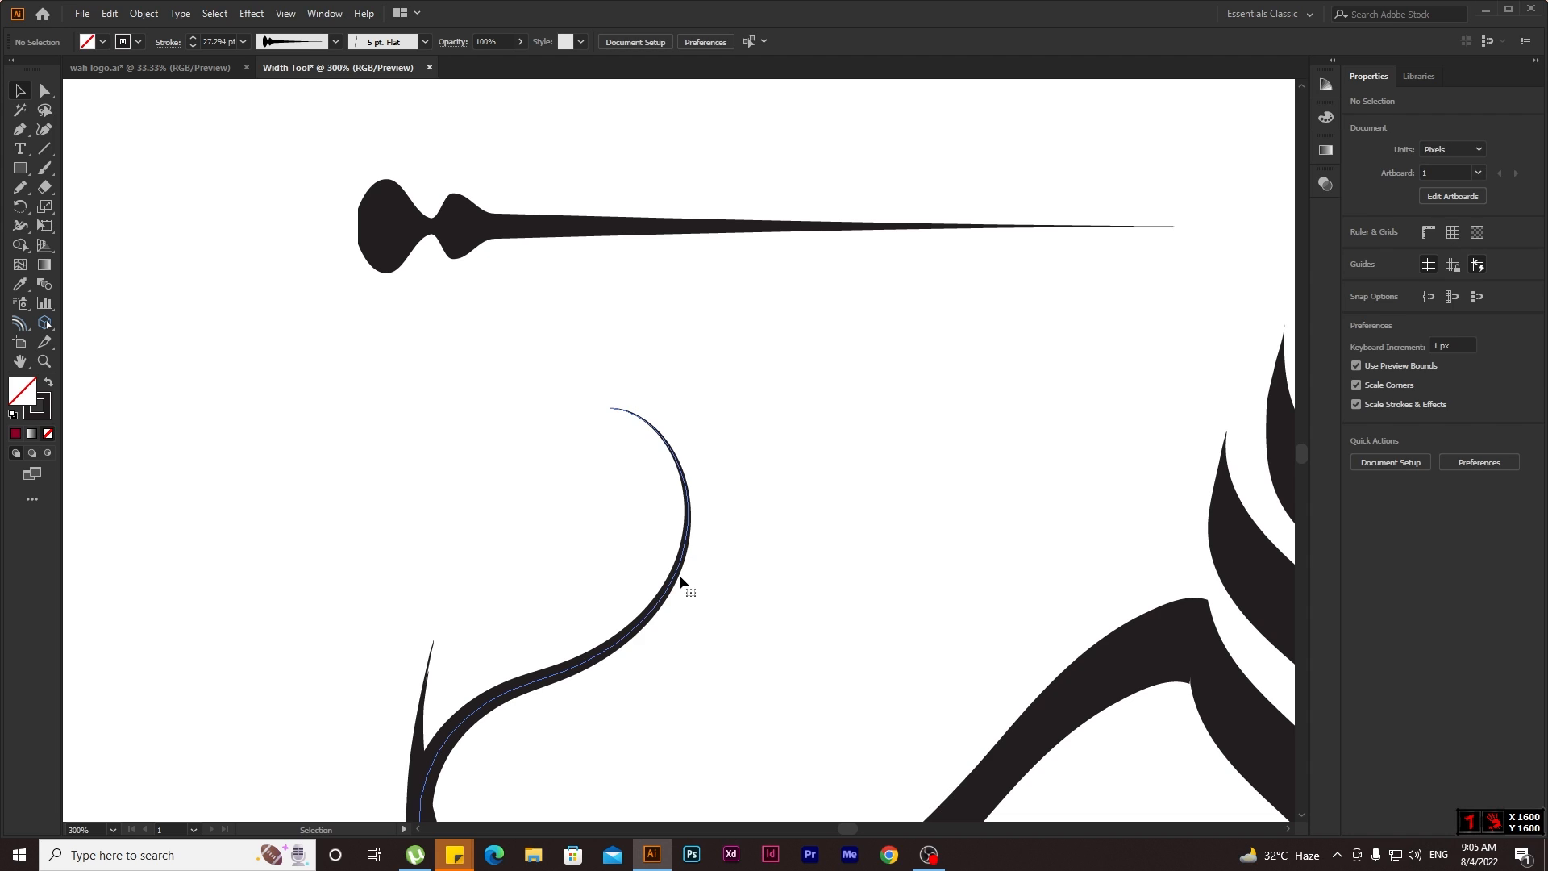
{"action": "left_click", "coordinate": [679, 575]}
{"action": "scroll", "coordinate": [666, 602], "scroll_direction": "down", "scroll_amount": 2}
{"action": "scroll", "coordinate": [457, 695], "scroll_direction": "up", "scroll_amount": 1}
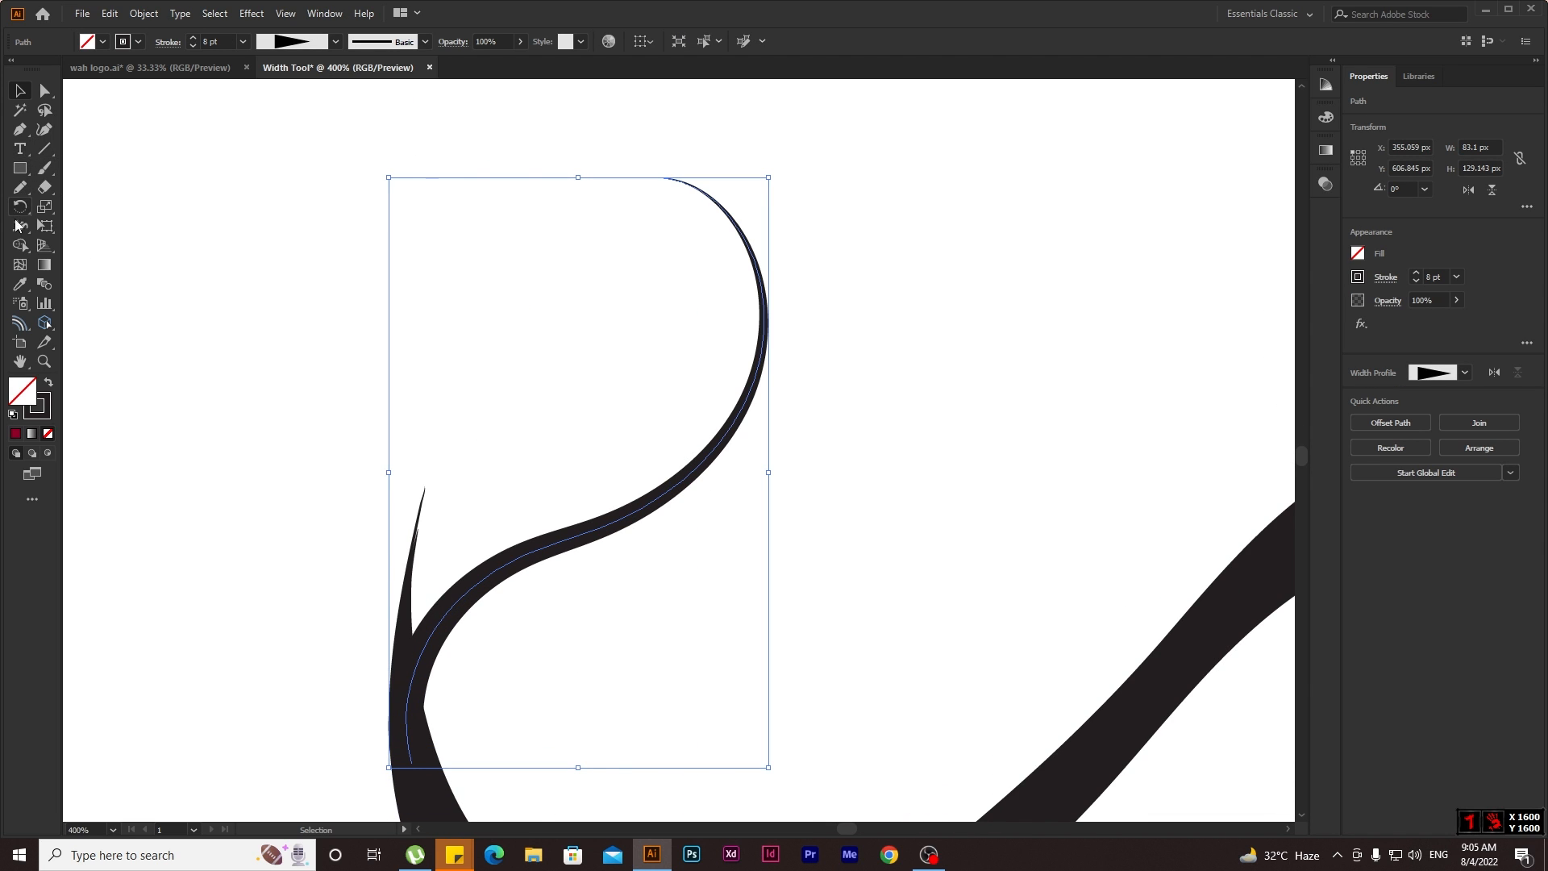
{"action": "key", "text": "shift+w"}
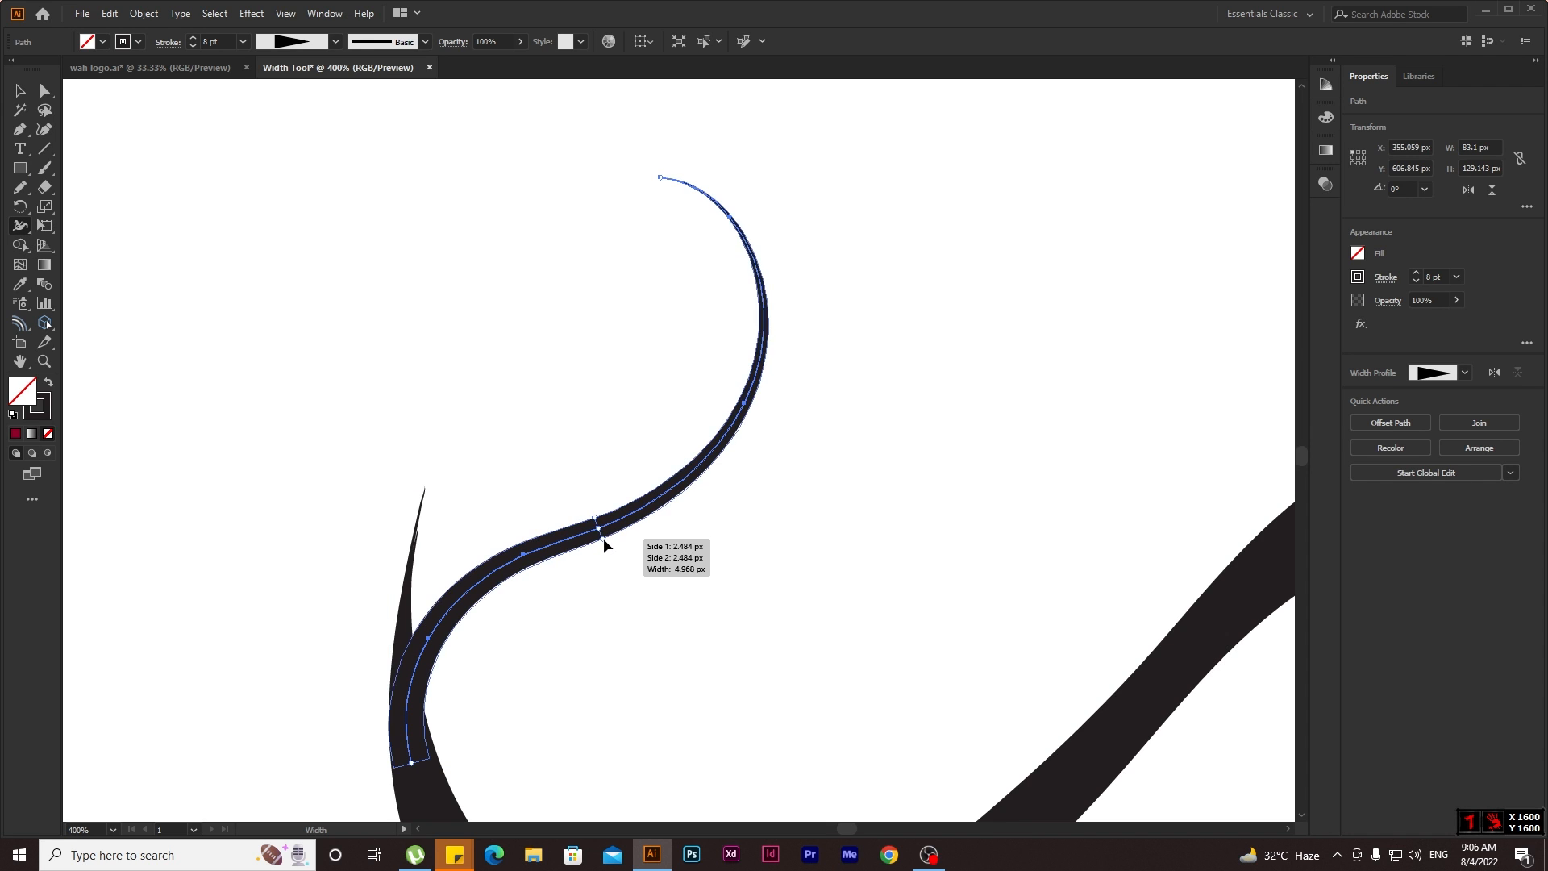
{"action": "left_click_drag", "start_coordinate": [602, 536], "coordinate": [611, 559]}
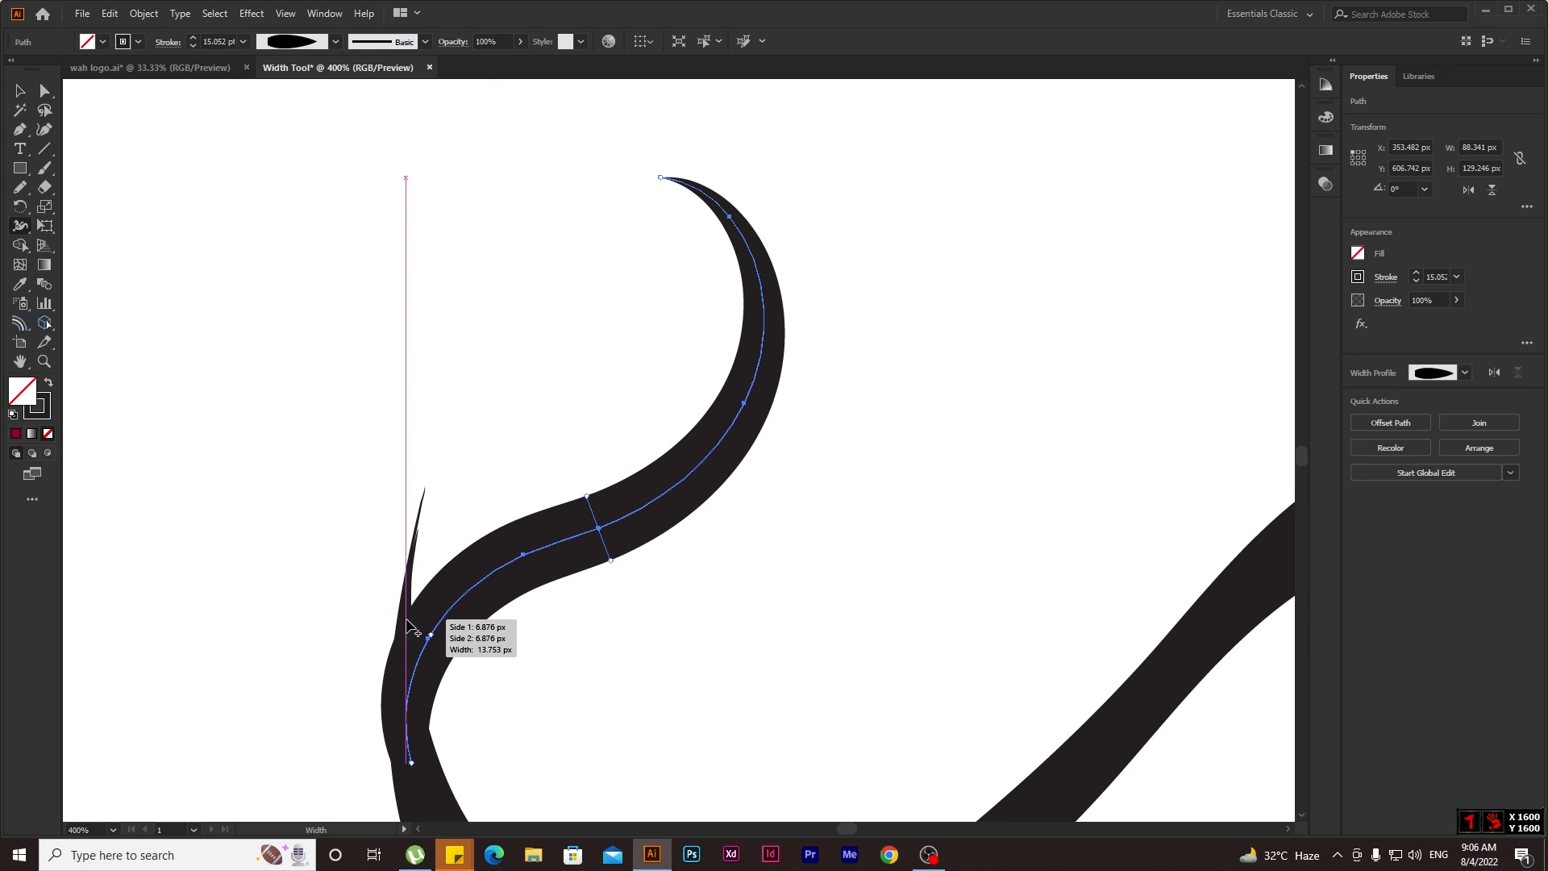
Narrow the S-curve near the joint and along its upper bend, swell it near the tip, and pinch it above the middle.
{"action": "left_click_drag", "start_coordinate": [414, 633], "coordinate": [413, 635]}
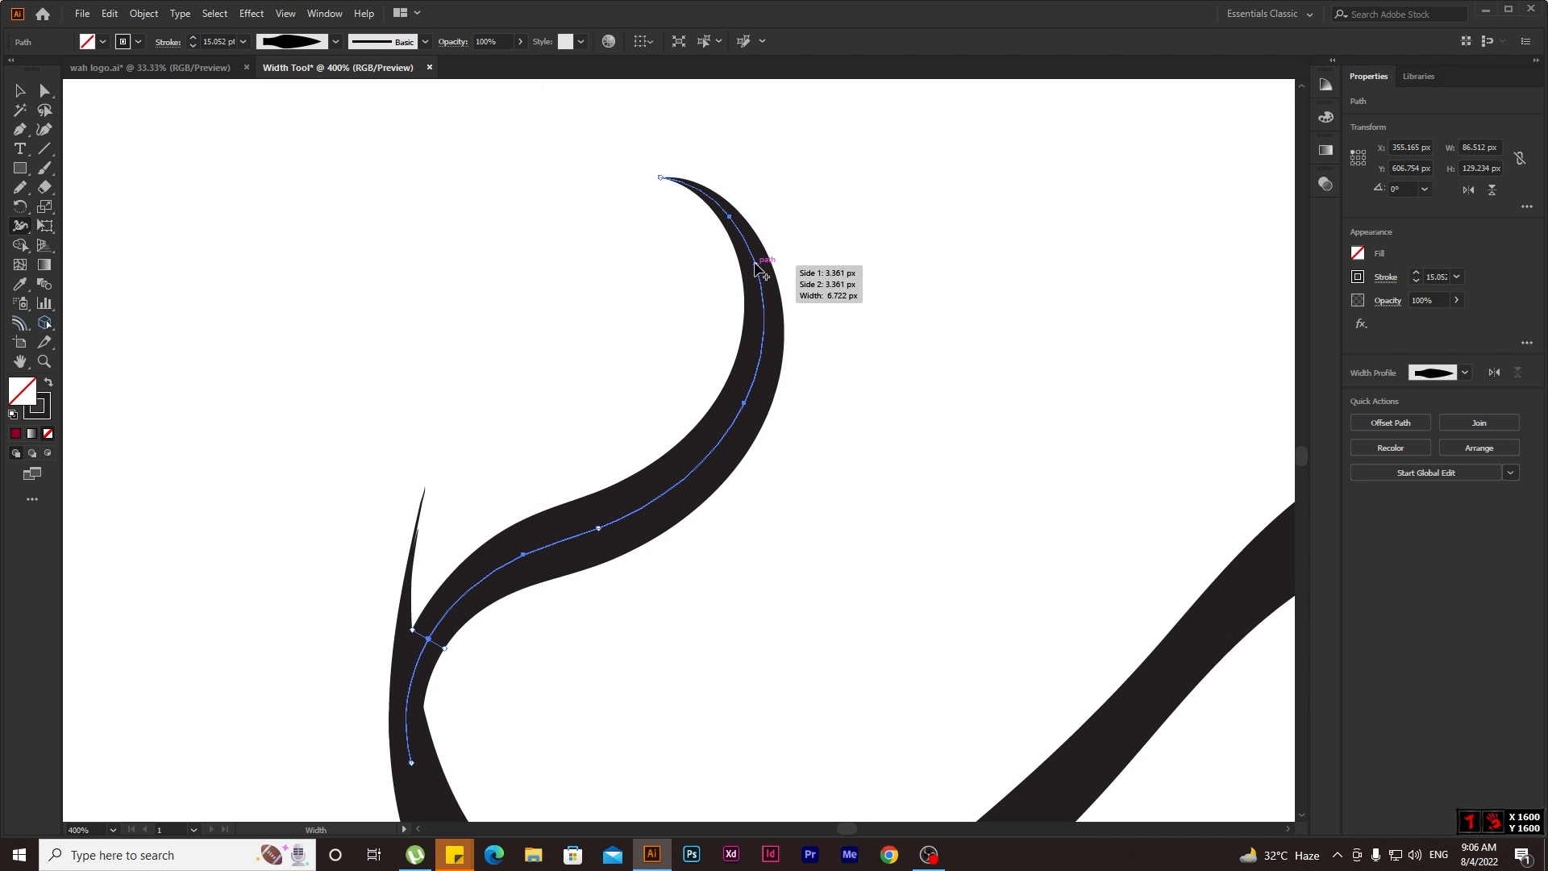
{"action": "left_click_drag", "start_coordinate": [770, 360], "coordinate": [765, 358]}
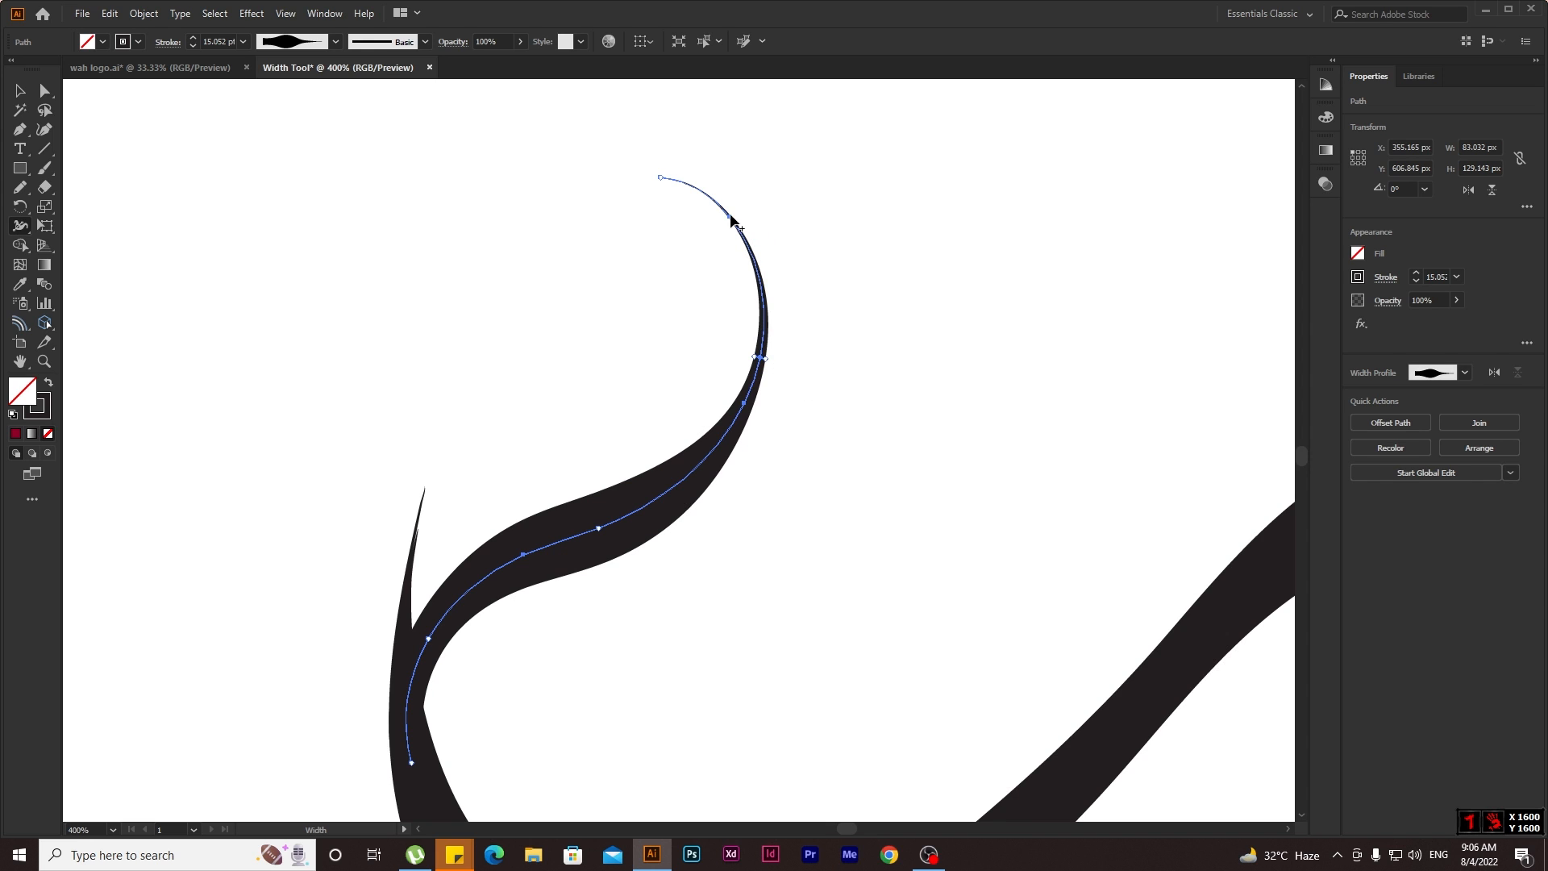
{"action": "left_click_drag", "start_coordinate": [732, 219], "coordinate": [740, 212]}
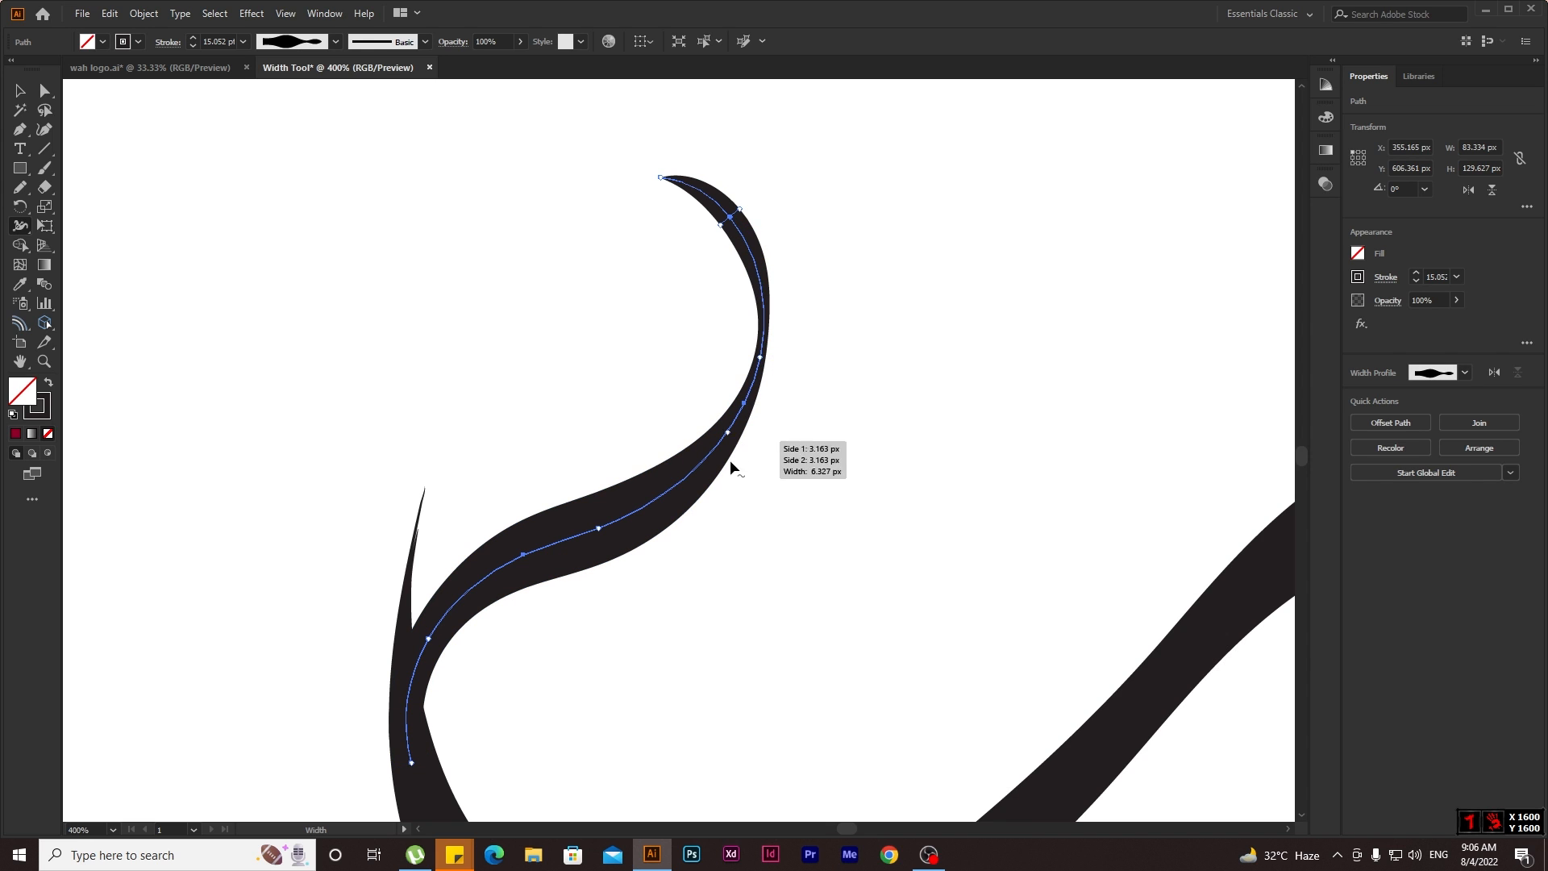
{"action": "left_click_drag", "start_coordinate": [694, 492], "coordinate": [689, 481]}
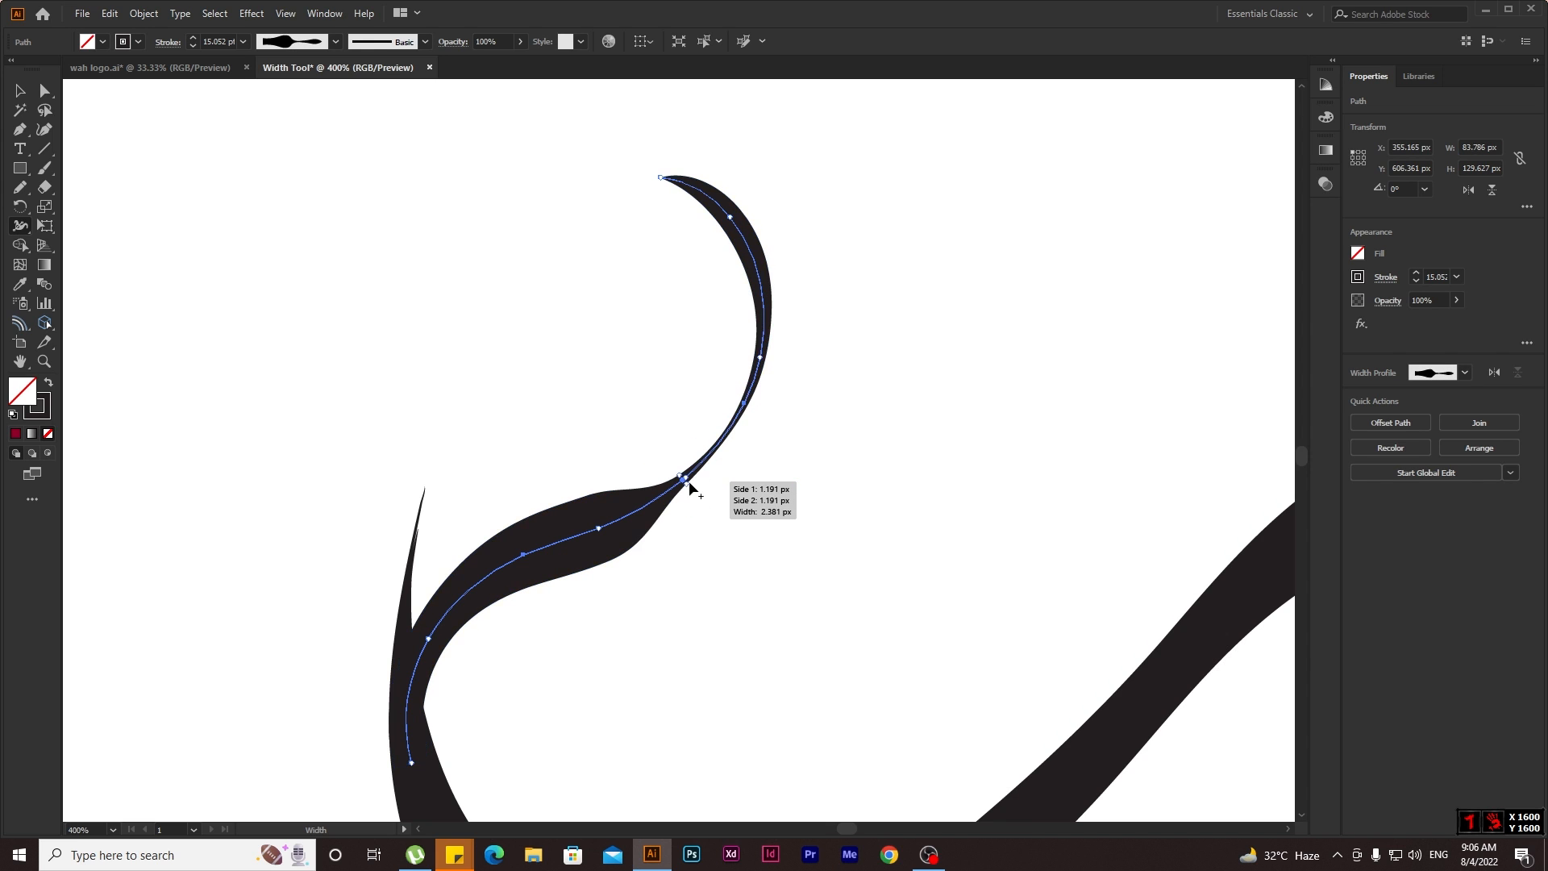
Thin the S-curve's middle and its lower section, and add a swelling just above the middle.
{"action": "left_click_drag", "start_coordinate": [605, 552], "coordinate": [600, 537]}
{"action": "mouse_move", "coordinate": [534, 575]}
{"action": "left_mouse_down"}
{"action": "mouse_move", "coordinate": [464, 581]}
{"action": "mouse_move", "coordinate": [475, 594]}
{"action": "mouse_move", "coordinate": [470, 579]}
{"action": "left_mouse_up"}
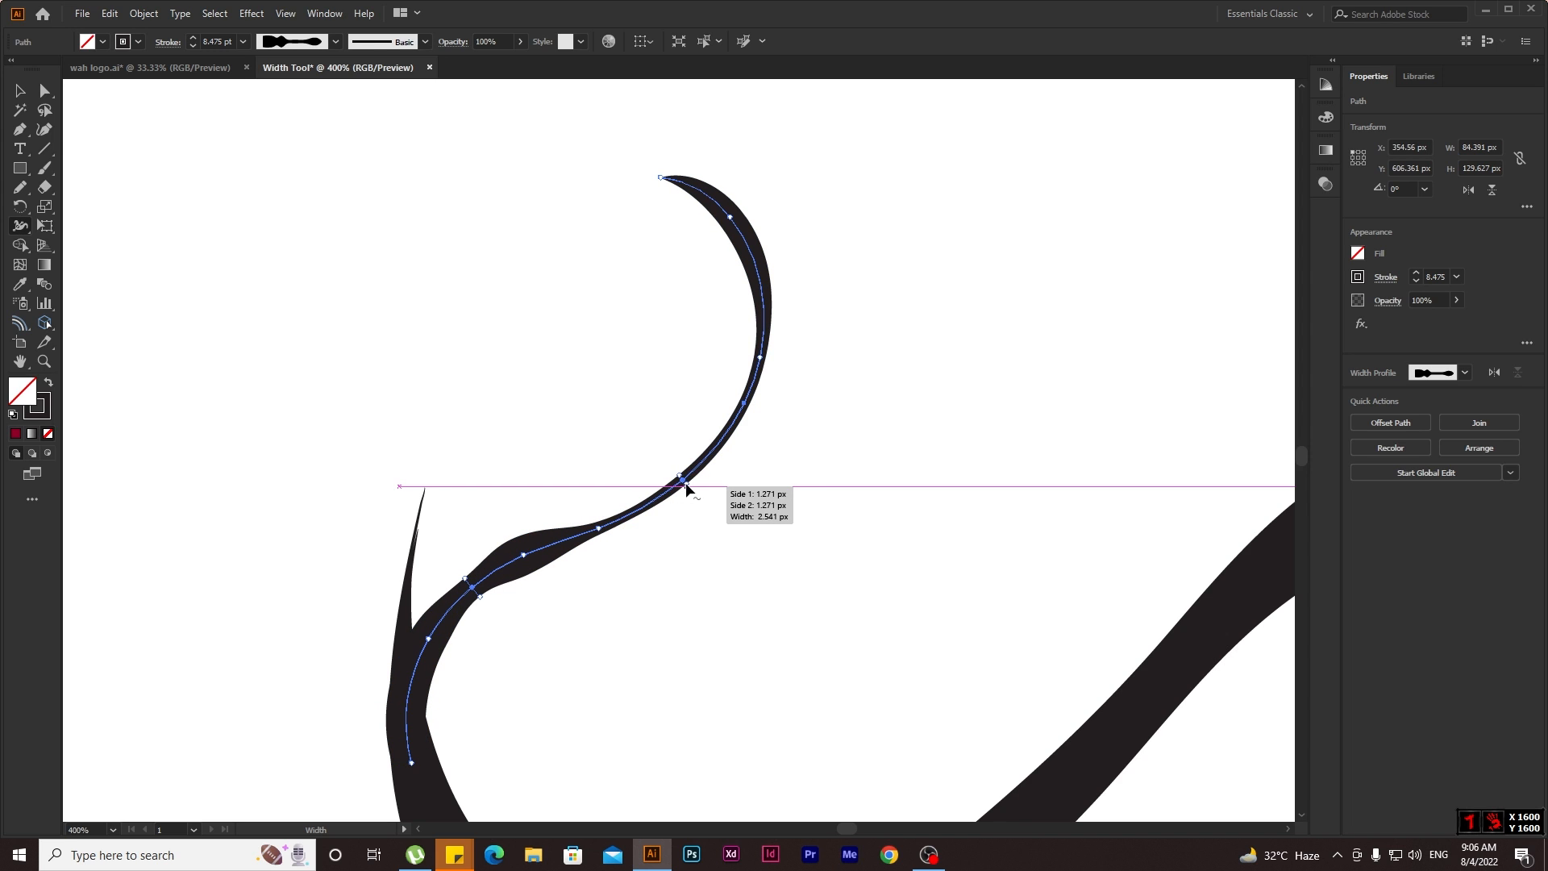
{"action": "left_click_drag", "start_coordinate": [685, 482], "coordinate": [695, 493]}
{"action": "scroll", "coordinate": [695, 494], "scroll_direction": "down", "scroll_amount": 1}
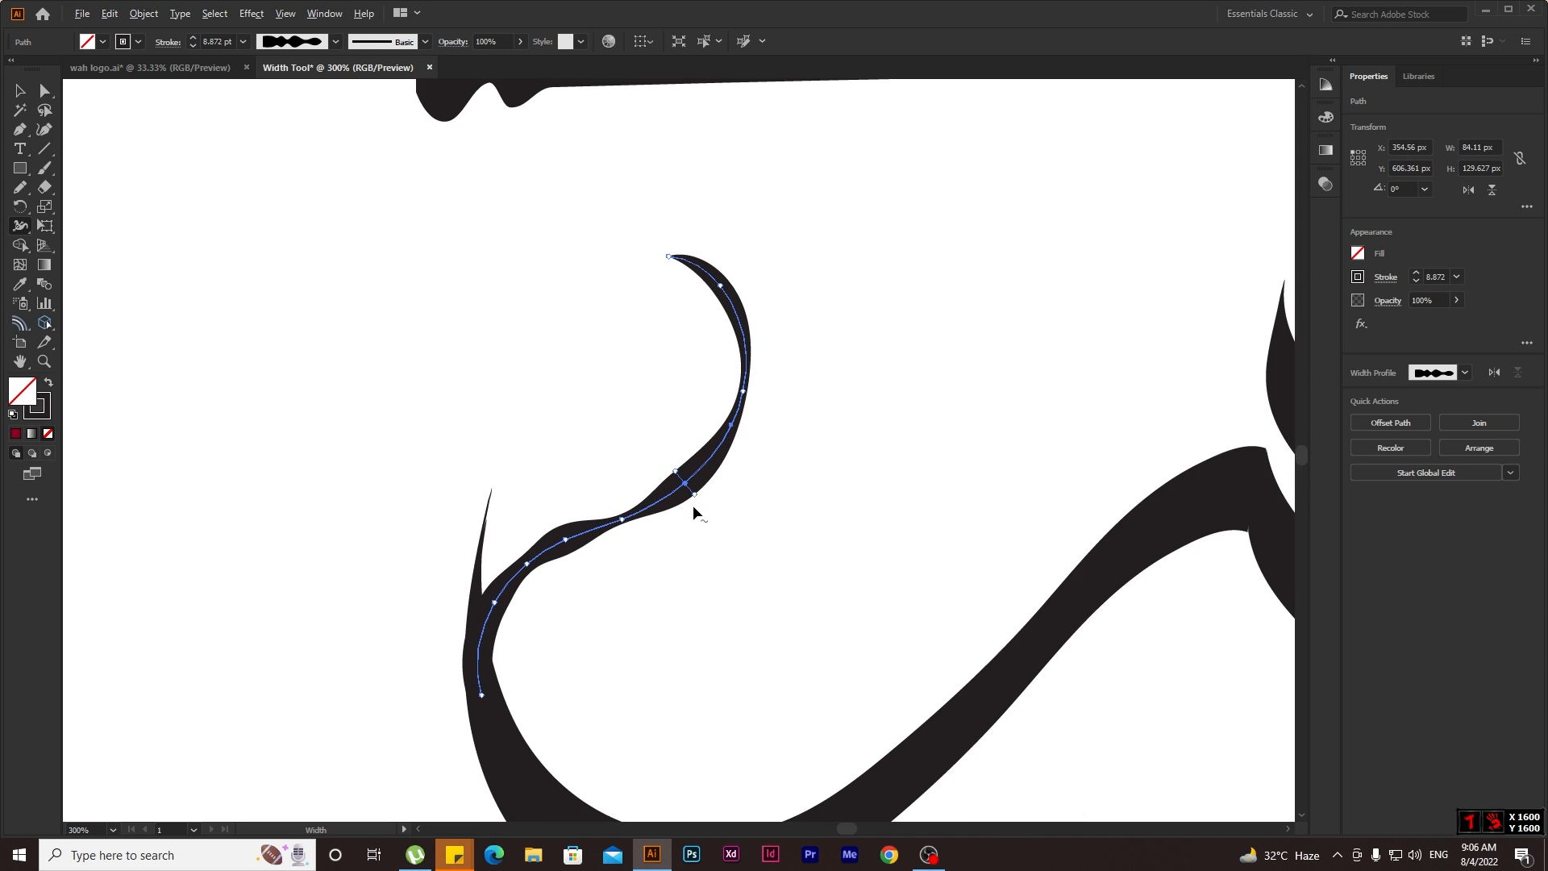
{"action": "scroll", "coordinate": [693, 504], "scroll_direction": "down", "scroll_amount": 1}
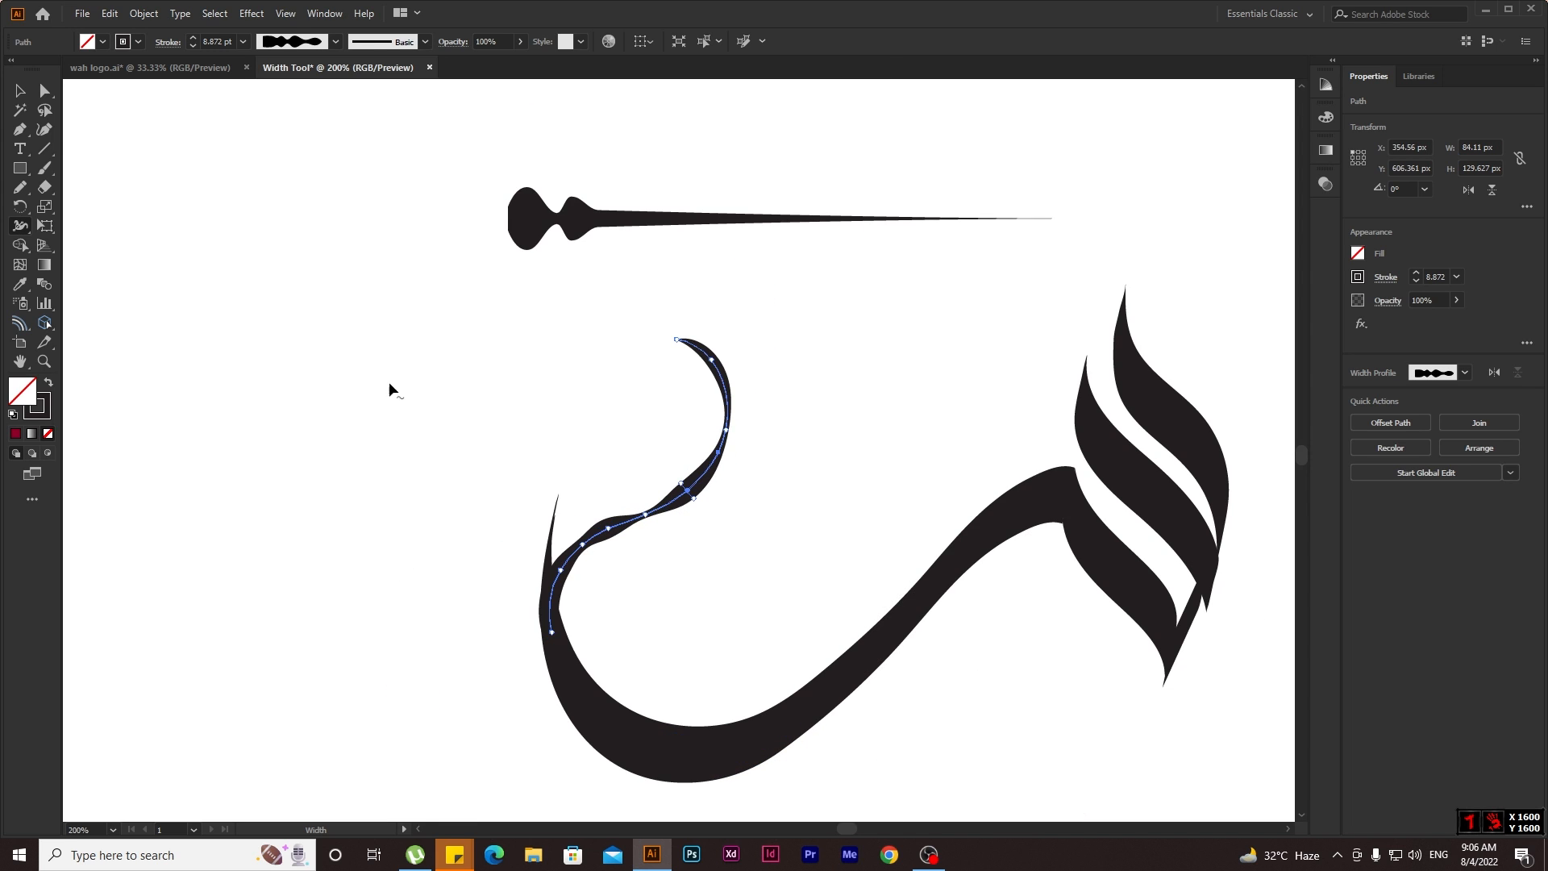
{"action": "left_click", "coordinate": [29, 100]}
{"action": "left_click", "coordinate": [331, 404]}
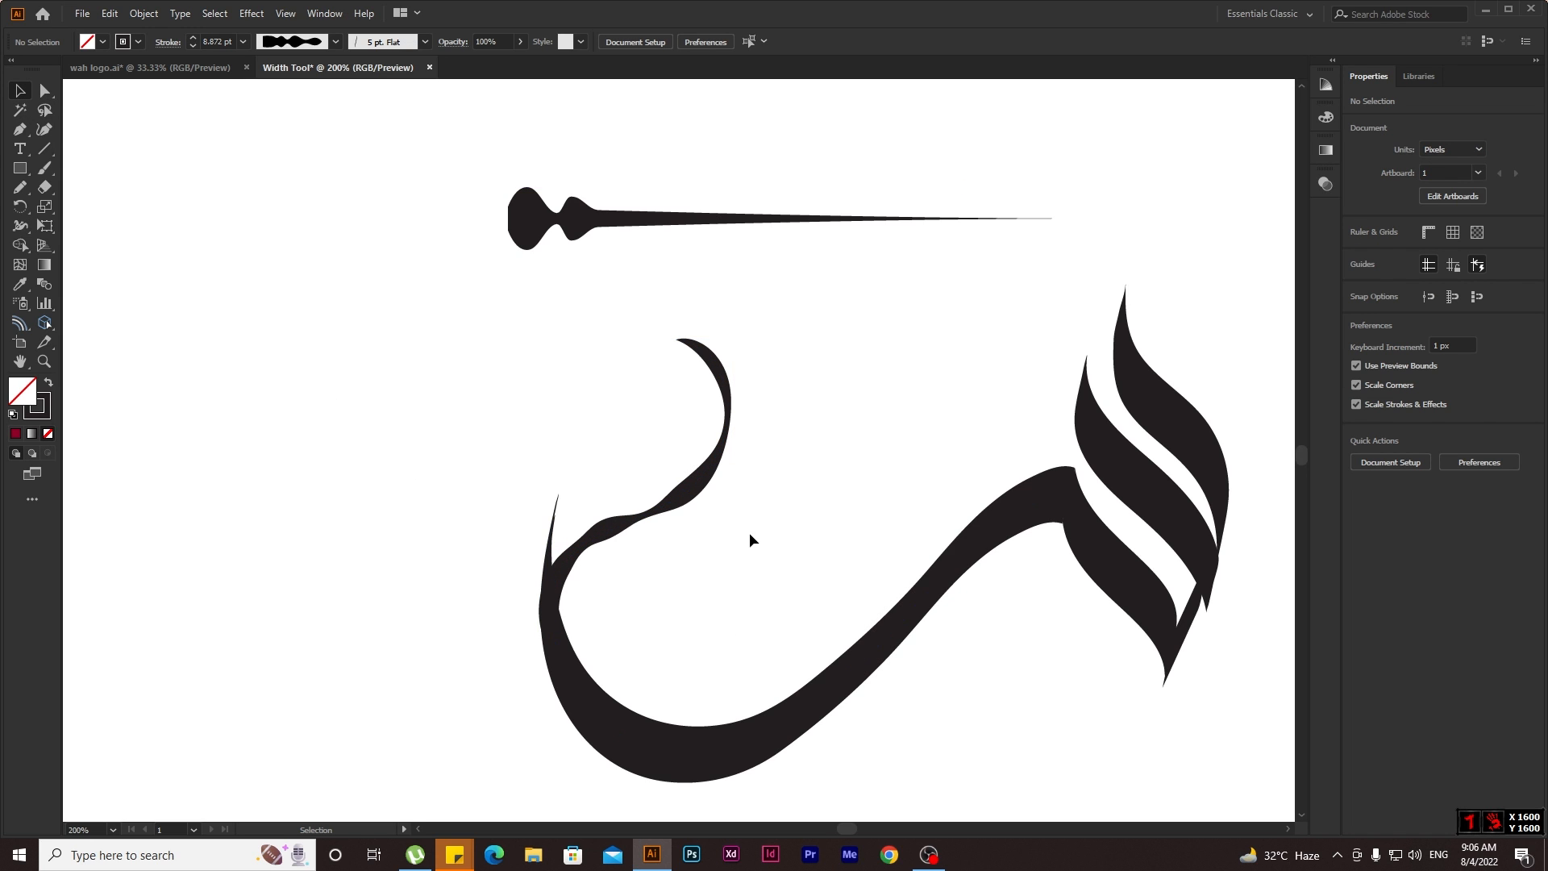
Undo all the width changes made to the S-curve and deselect it.
{"action": "key", "text": "a"}
{"action": "key", "text": "ctrl+z"}
{"action": "key", "text": "ctrl+z"}
{"action": "key", "text": "ctrl+z"}
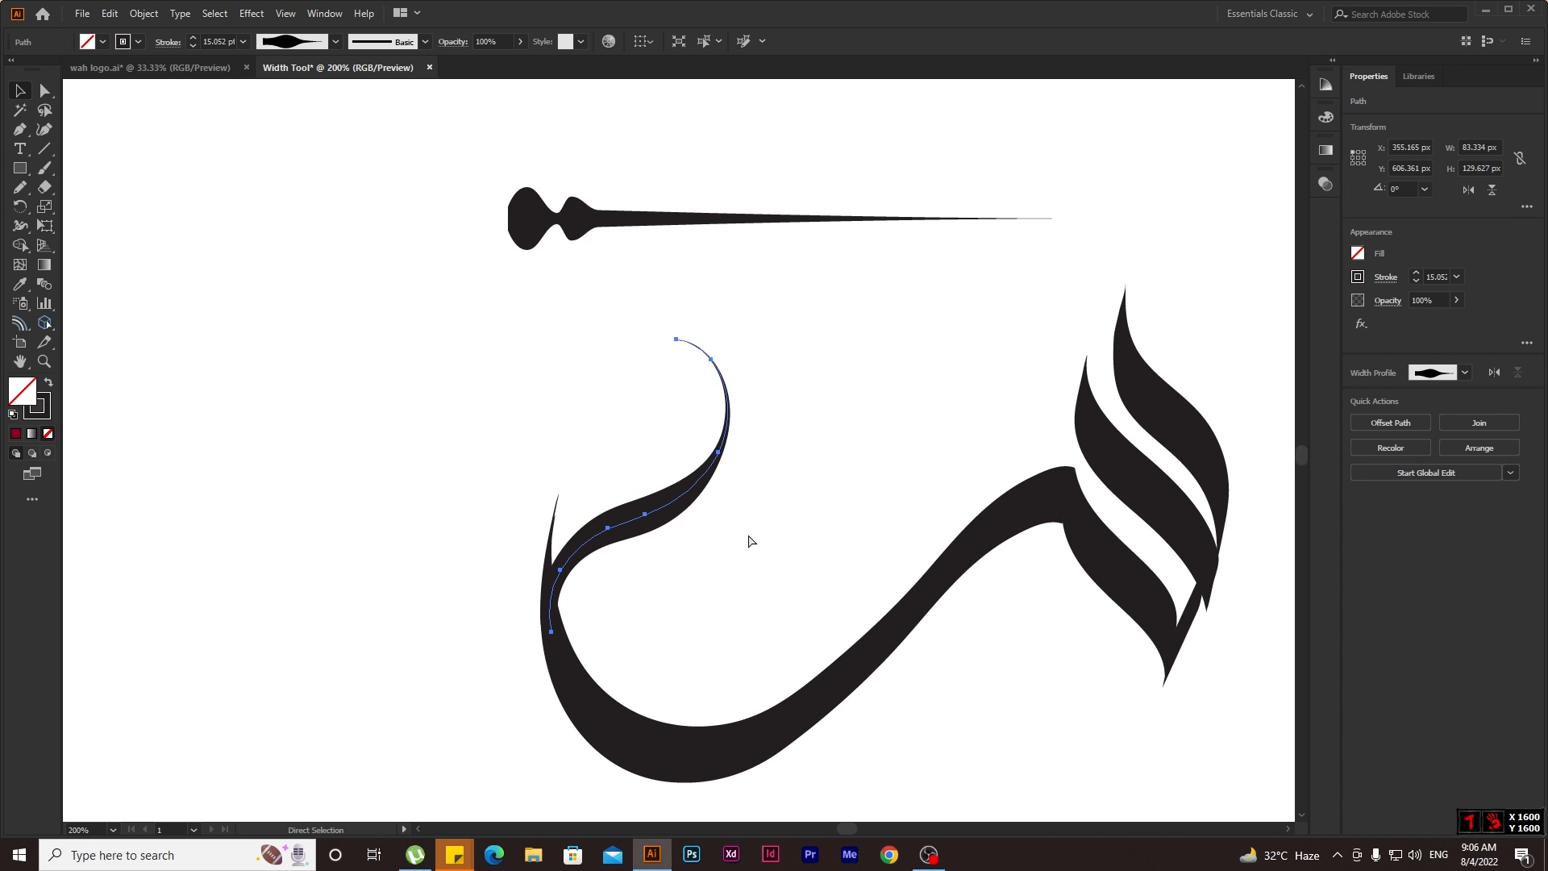
{"action": "key", "text": "ctrl+z"}
{"action": "key", "text": "ctrl+z"}
{"action": "key", "text": "ctrl+z"}
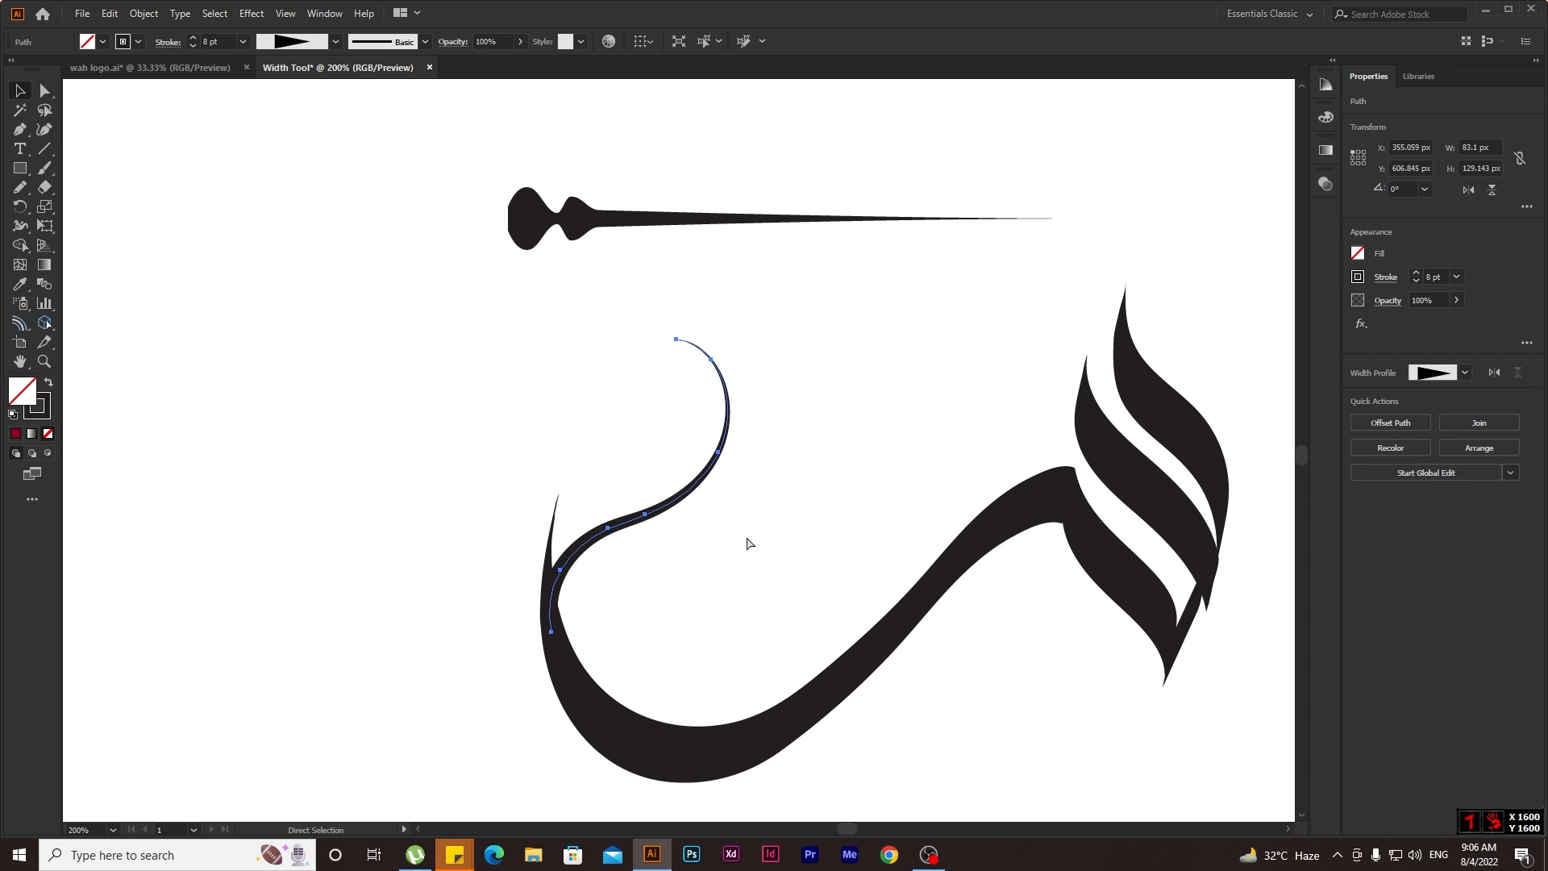
{"action": "left_click", "coordinate": [762, 532]}
Widen only the lower side of the horizontal line near its middle into a knife-blade shape with the Width tool.
{"action": "scroll", "coordinate": [882, 424], "scroll_direction": "up", "scroll_amount": 1}
{"action": "scroll", "coordinate": [707, 261], "scroll_direction": "up", "scroll_amount": 2}
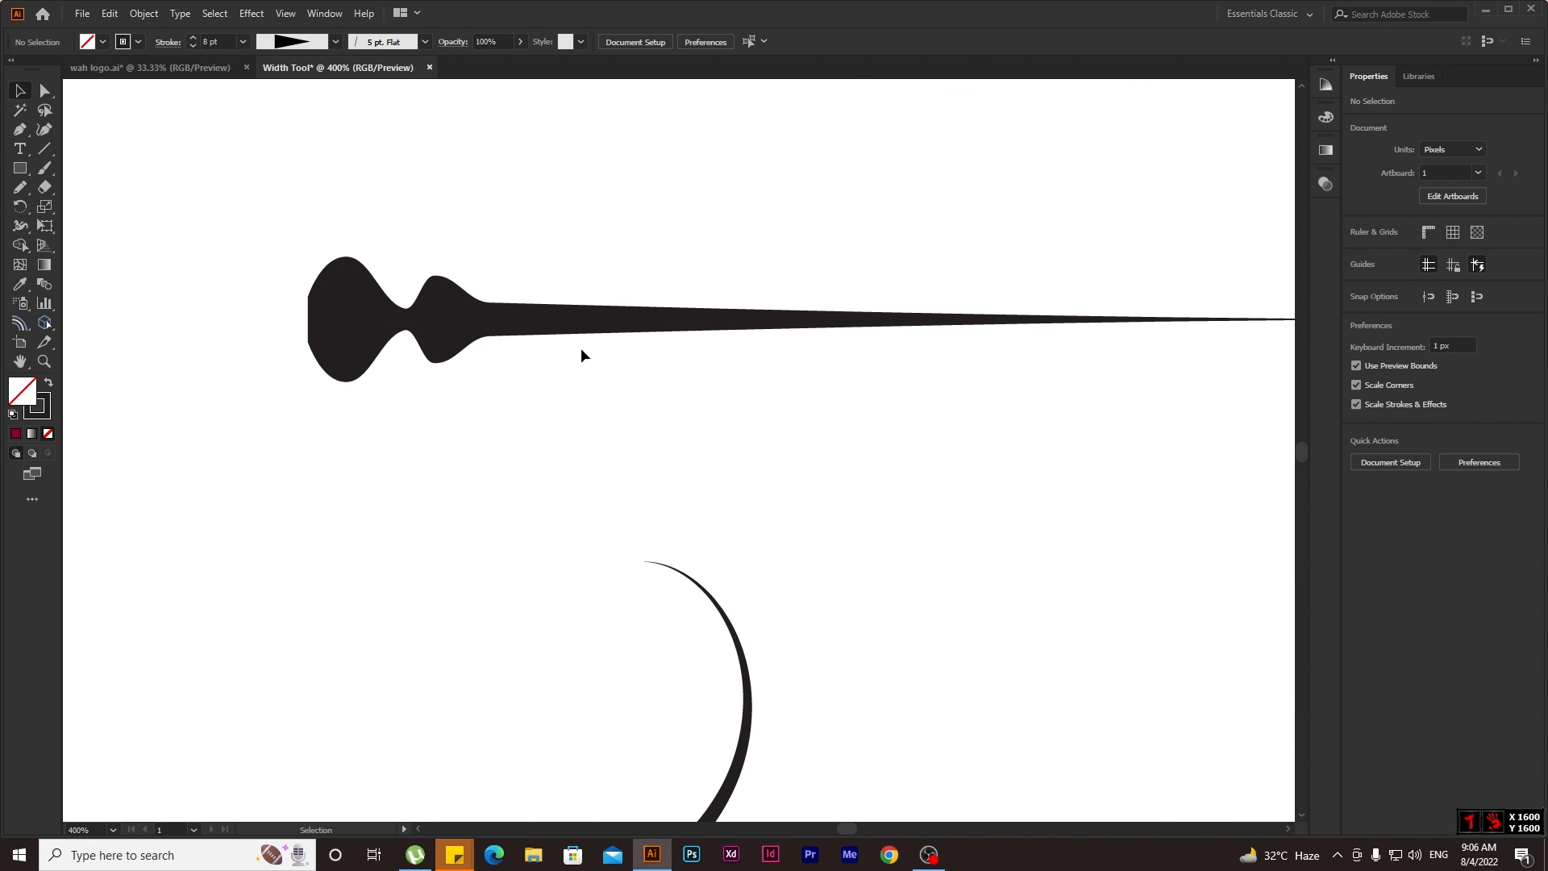
{"action": "scroll", "coordinate": [705, 338], "scroll_direction": "right", "scroll_amount": 2}
{"action": "left_click", "coordinate": [686, 329]}
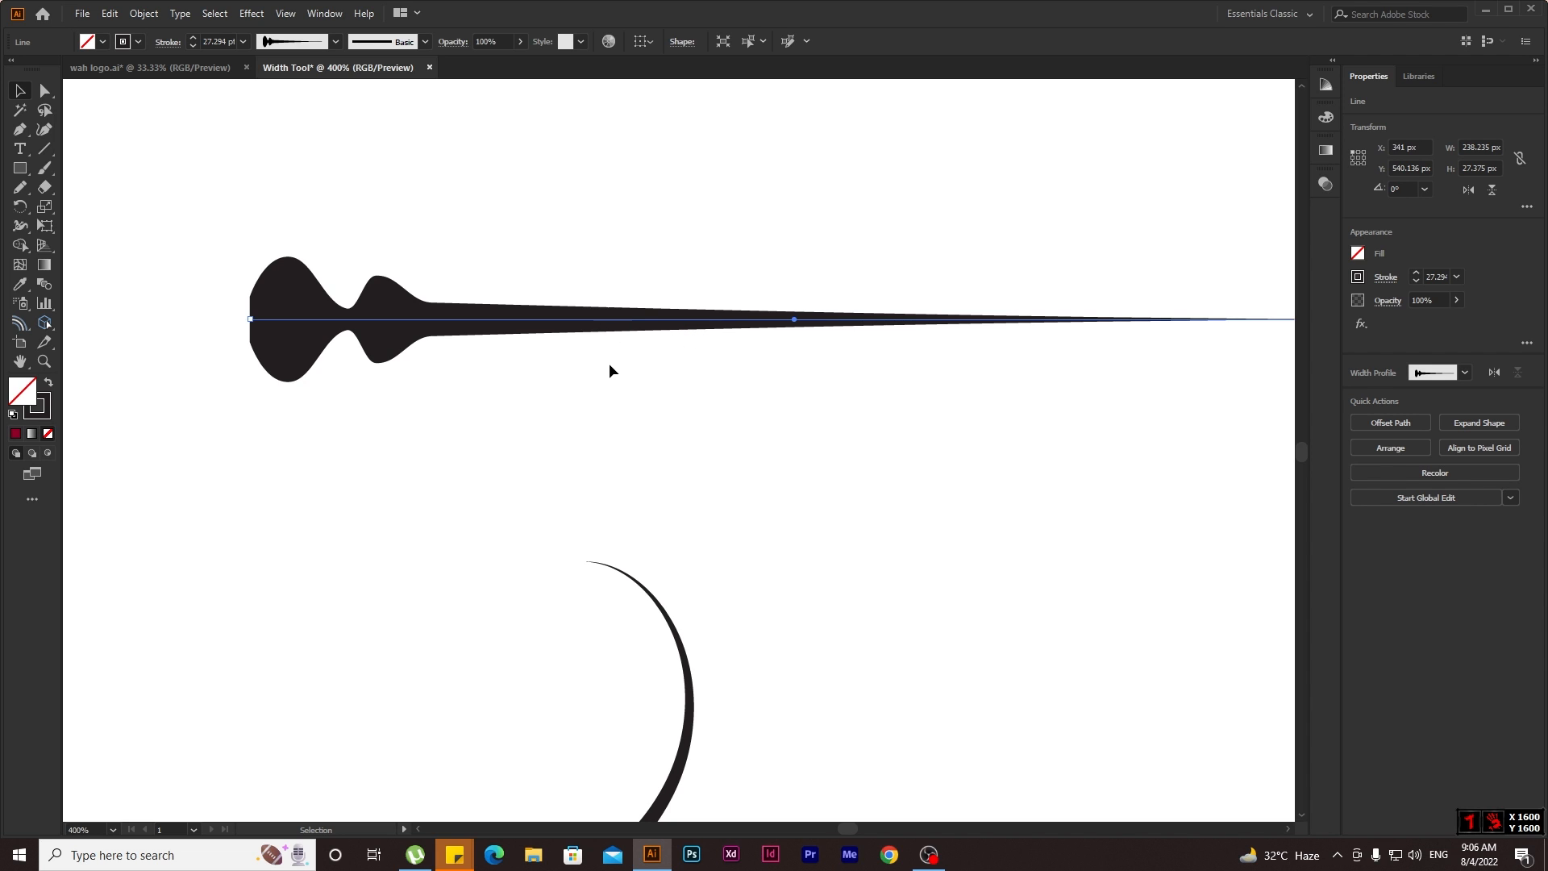
{"action": "key", "text": "shift+w"}
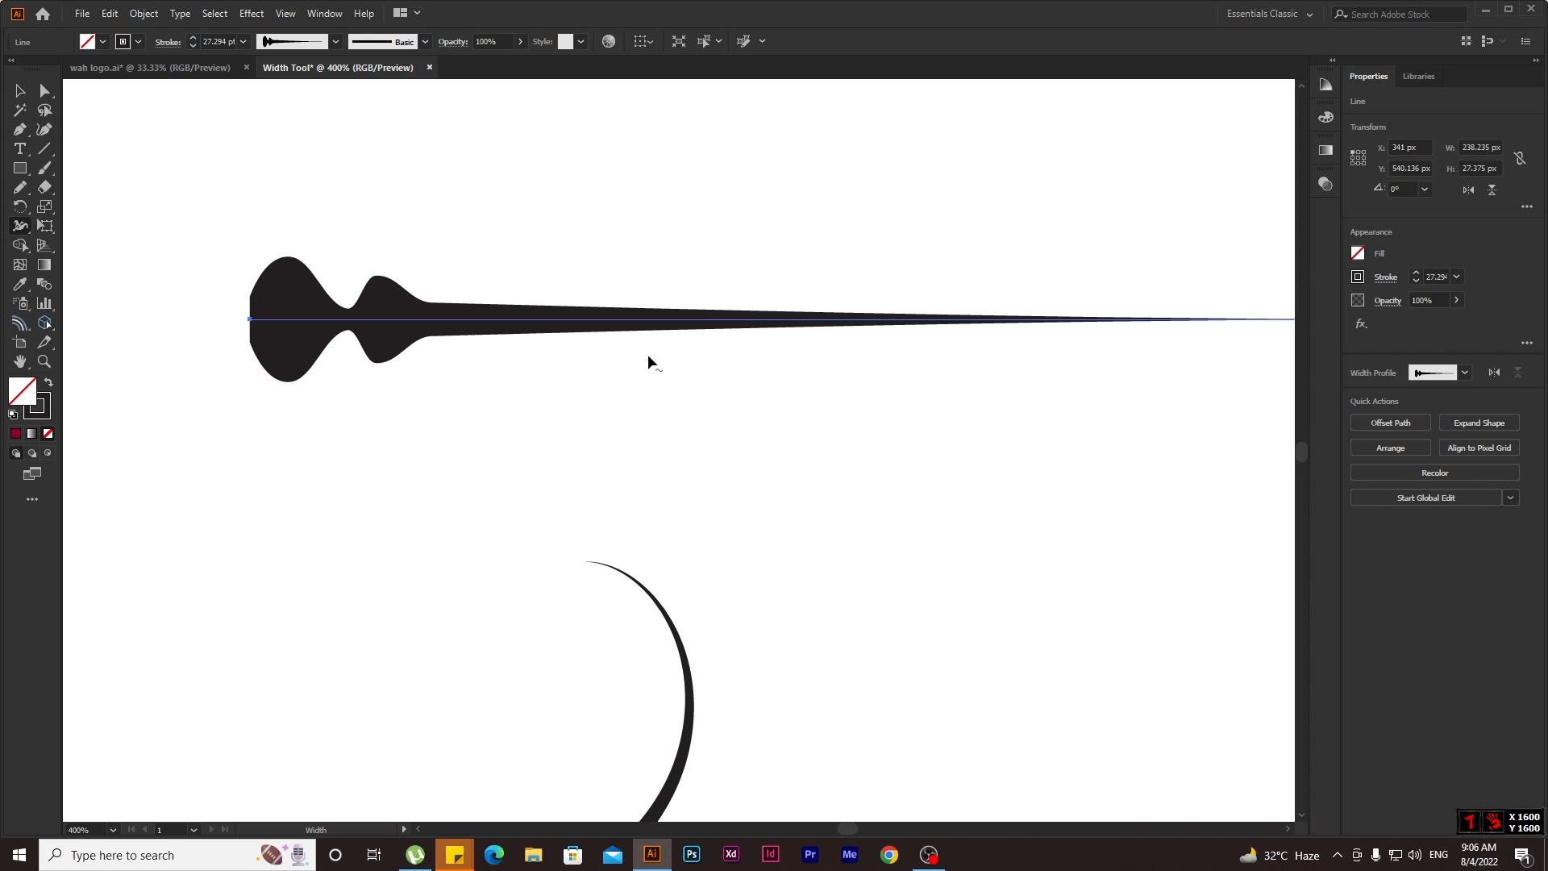
{"action": "left_click_drag", "start_coordinate": [643, 336], "coordinate": [637, 427]}
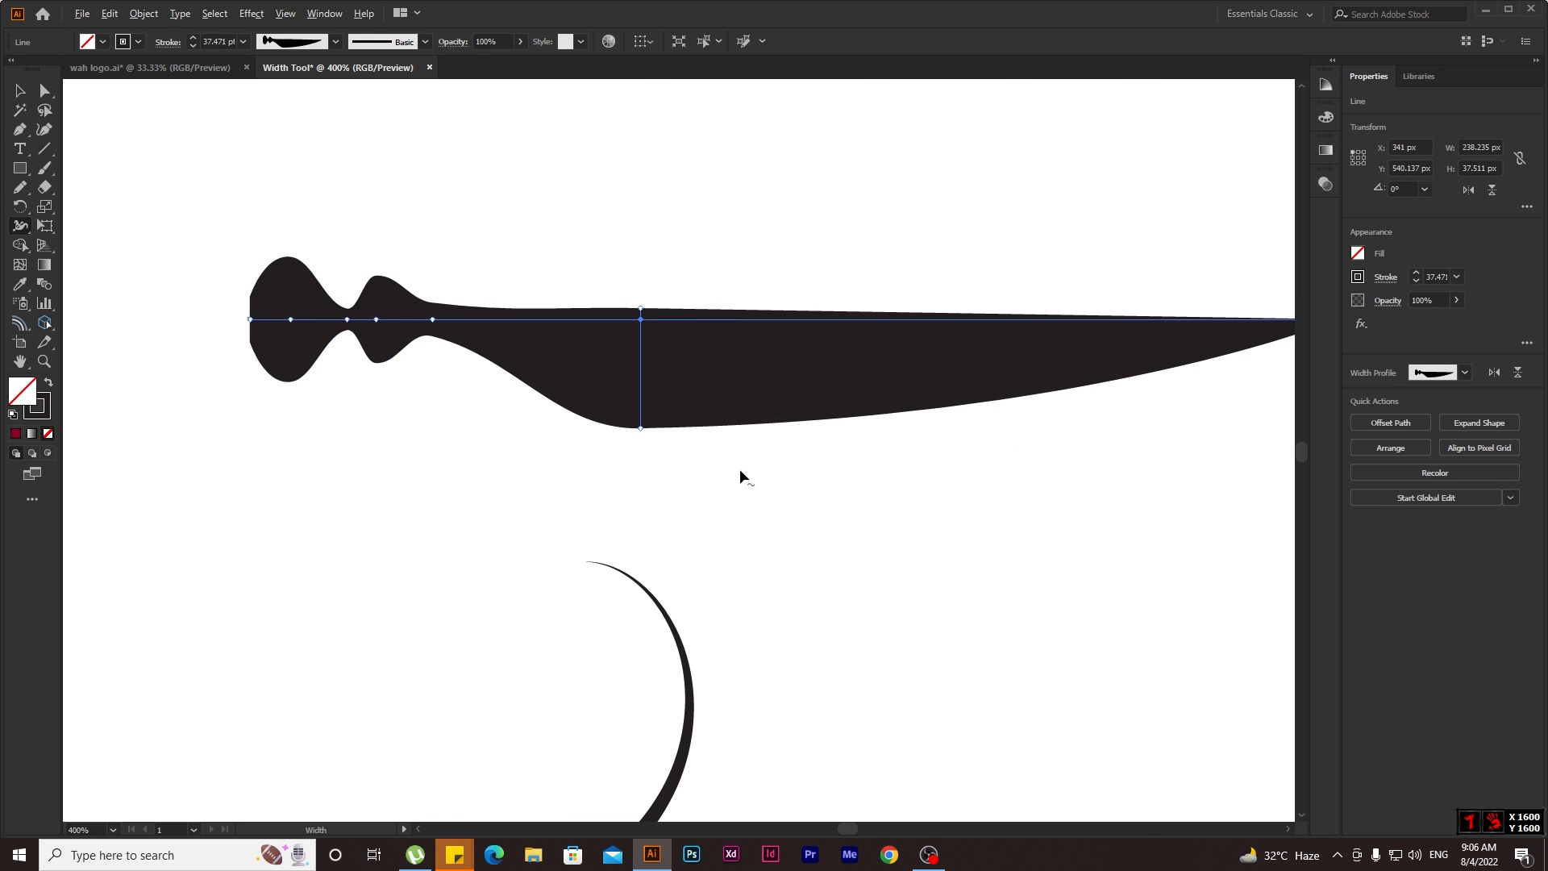
{"action": "scroll", "coordinate": [741, 470], "scroll_direction": "down", "scroll_amount": 1}
{"action": "left_click", "coordinate": [20, 91]}
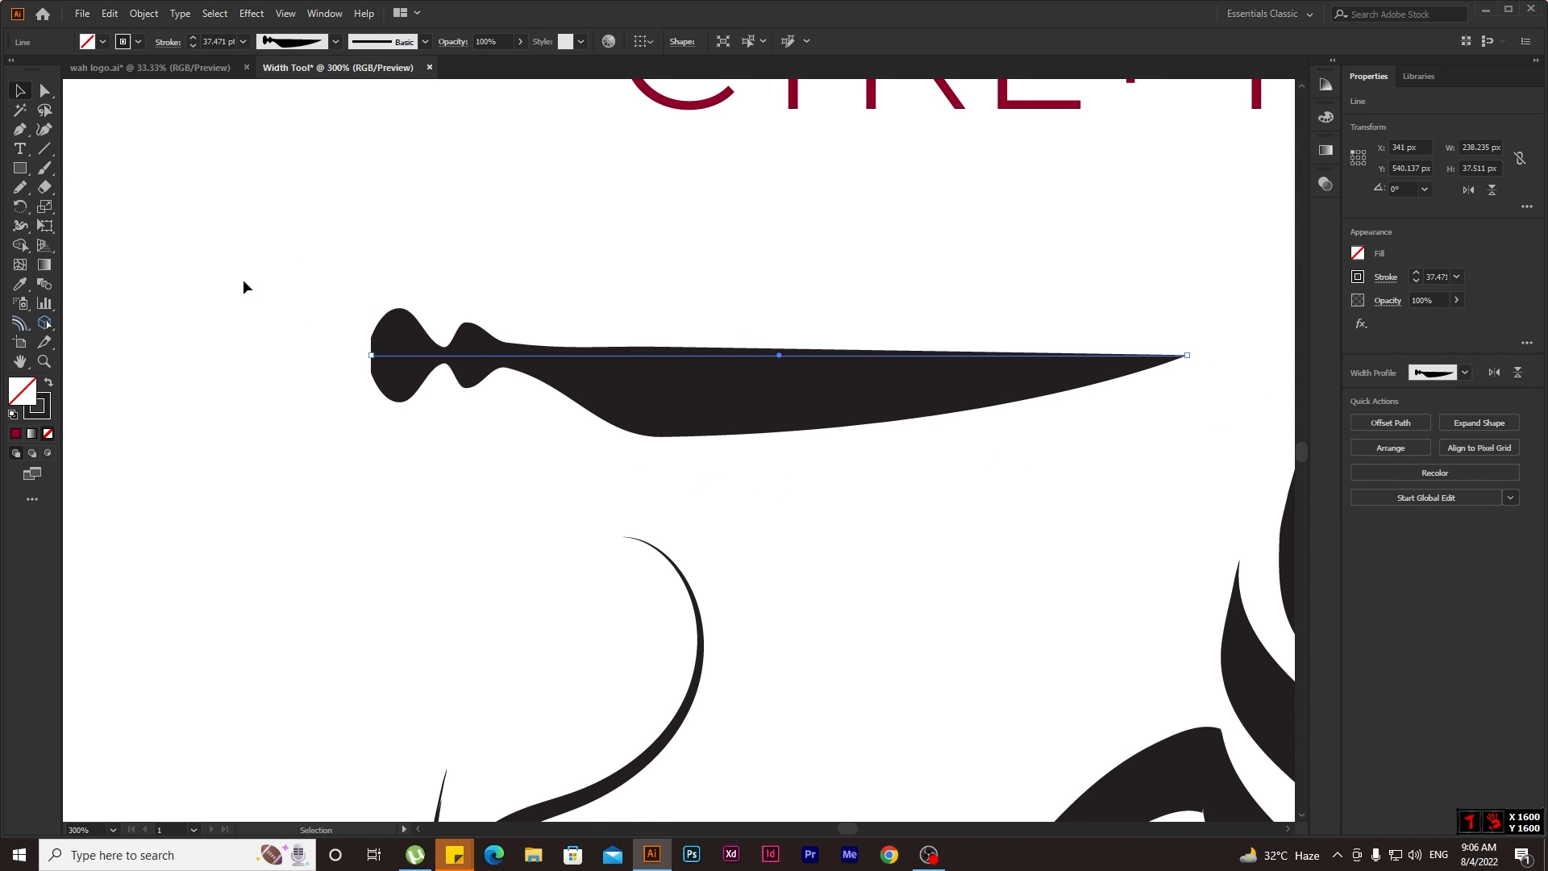
{"action": "left_click", "coordinate": [548, 507]}
{"action": "scroll", "coordinate": [982, 467], "scroll_direction": "down", "scroll_amount": 3}
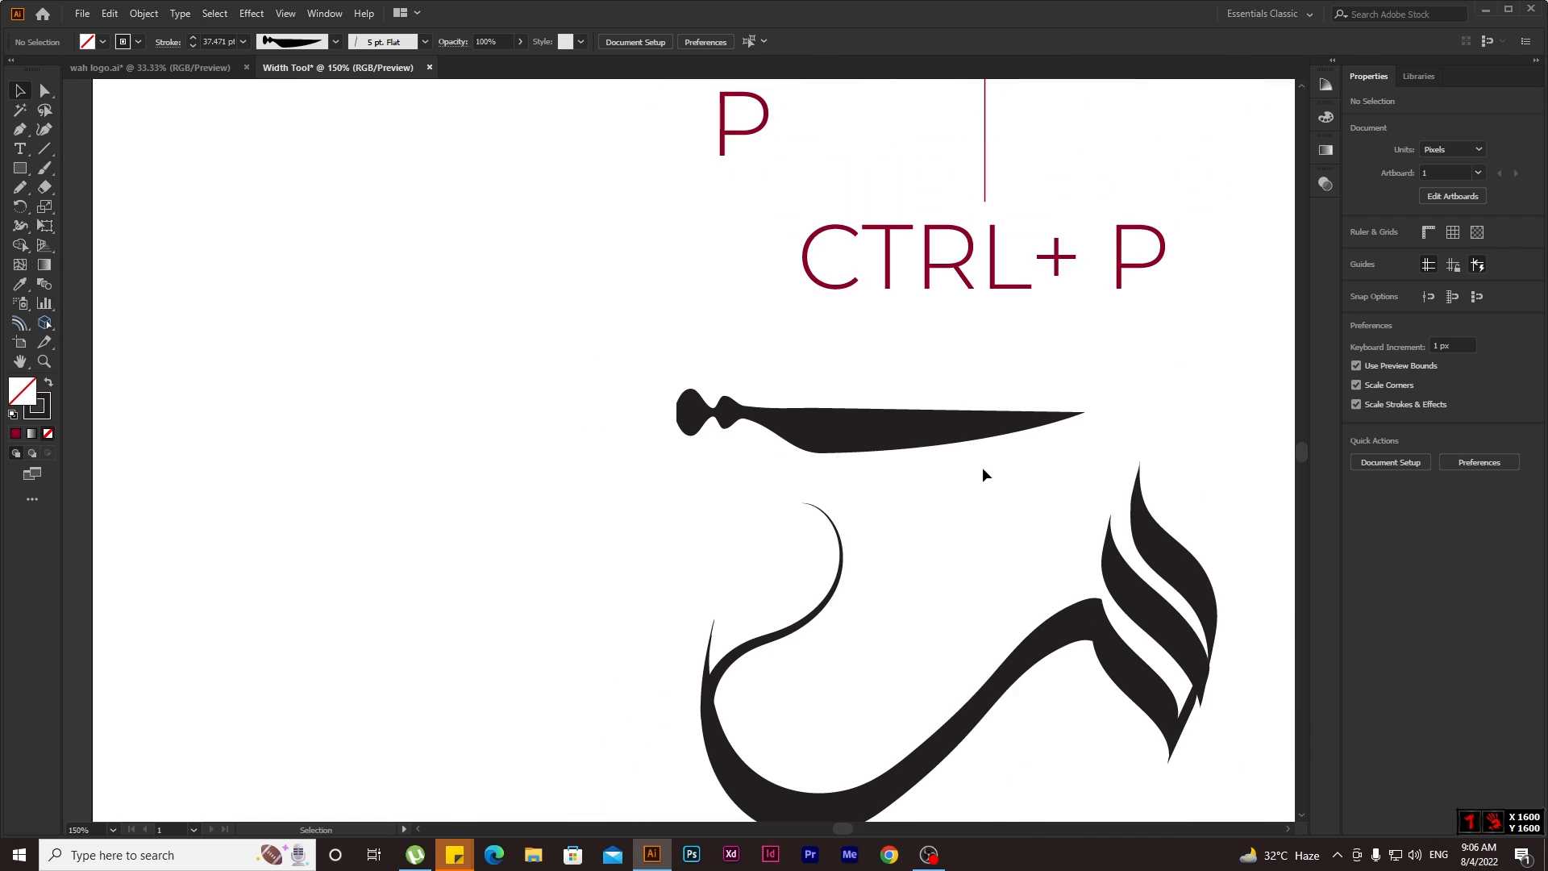
Widen only the outer, lower-right side of the S-curve below its upper bend with the Width tool.
{"action": "scroll", "coordinate": [855, 617], "scroll_direction": "up", "scroll_amount": 3}
{"action": "left_click", "coordinate": [786, 592]}
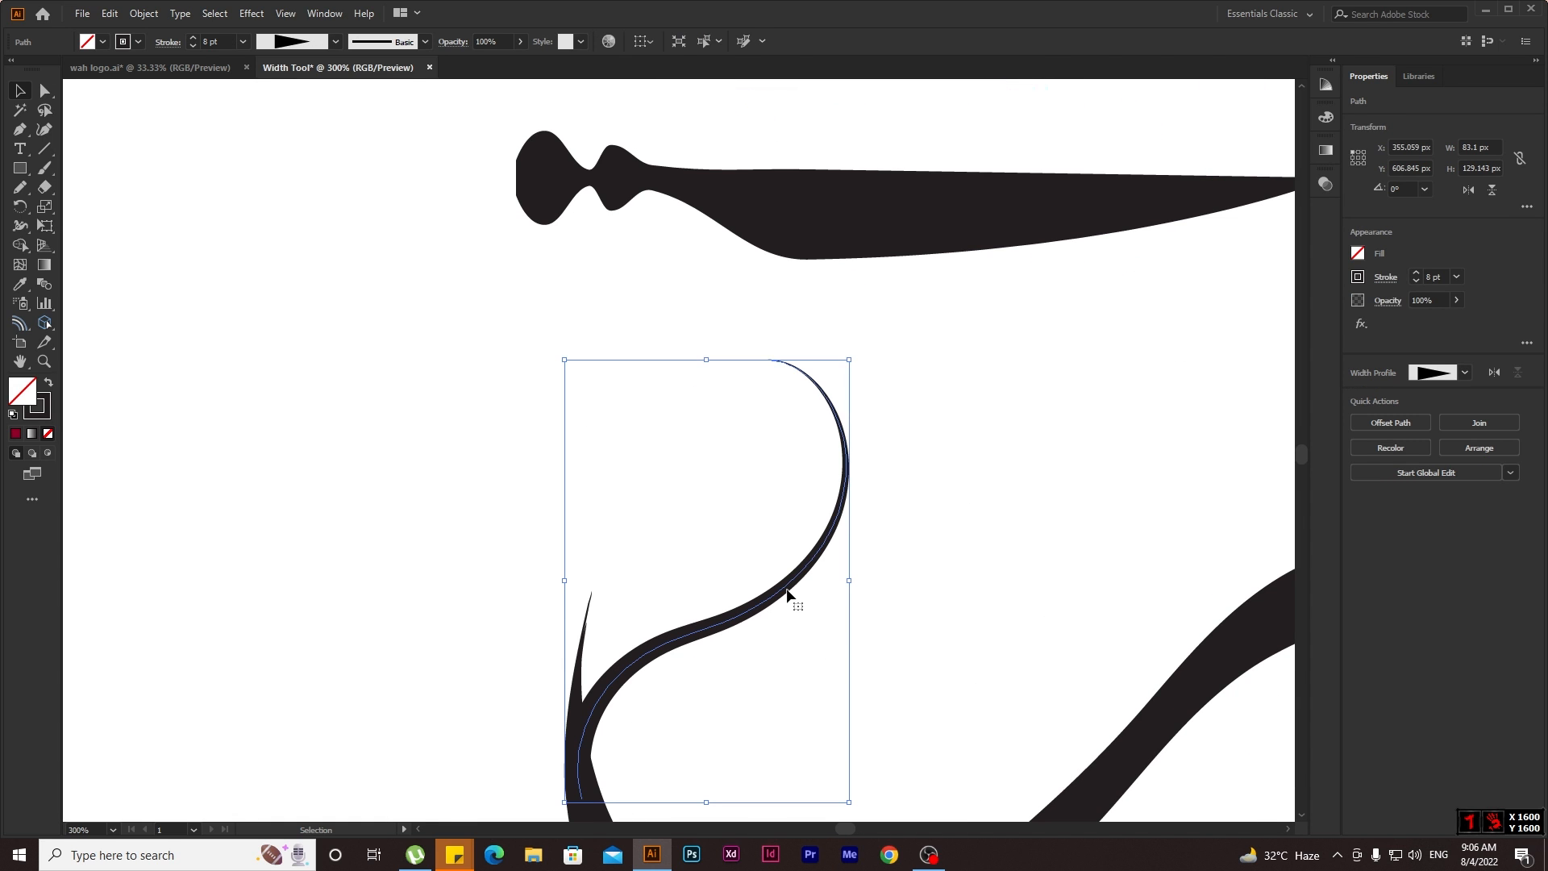
{"action": "key", "text": "shift+w"}
{"action": "scroll", "coordinate": [787, 595], "scroll_direction": "up", "scroll_amount": 2}
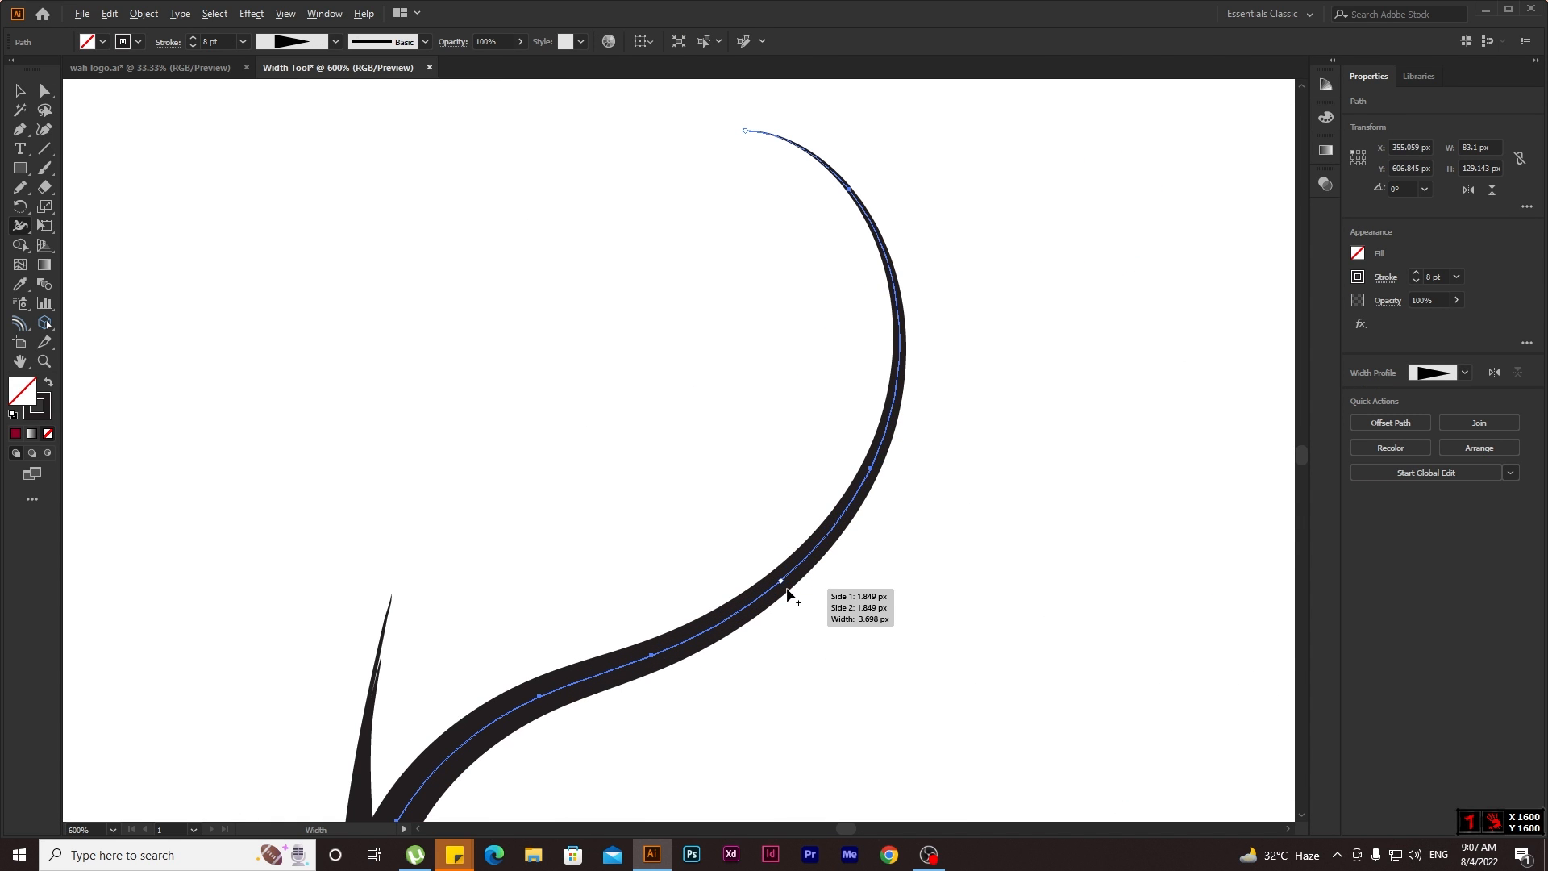
{"action": "left_click_drag", "start_coordinate": [779, 594], "coordinate": [828, 641]}
{"action": "scroll", "coordinate": [828, 641], "scroll_direction": "down", "scroll_amount": 2}
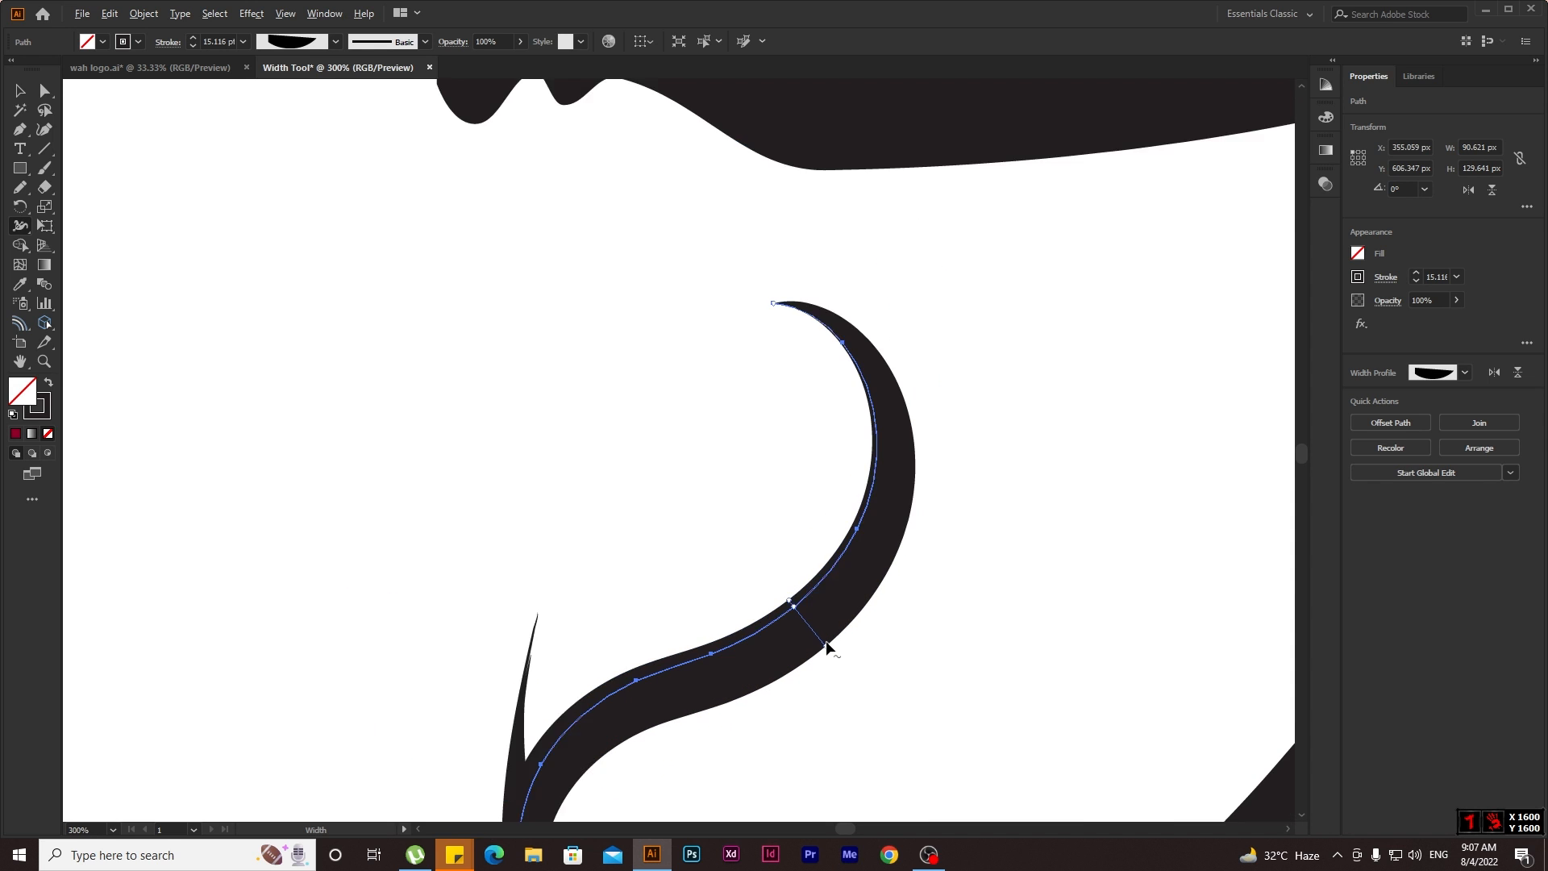
{"action": "left_click", "coordinate": [19, 90]}
{"action": "left_click", "coordinate": [753, 615]}
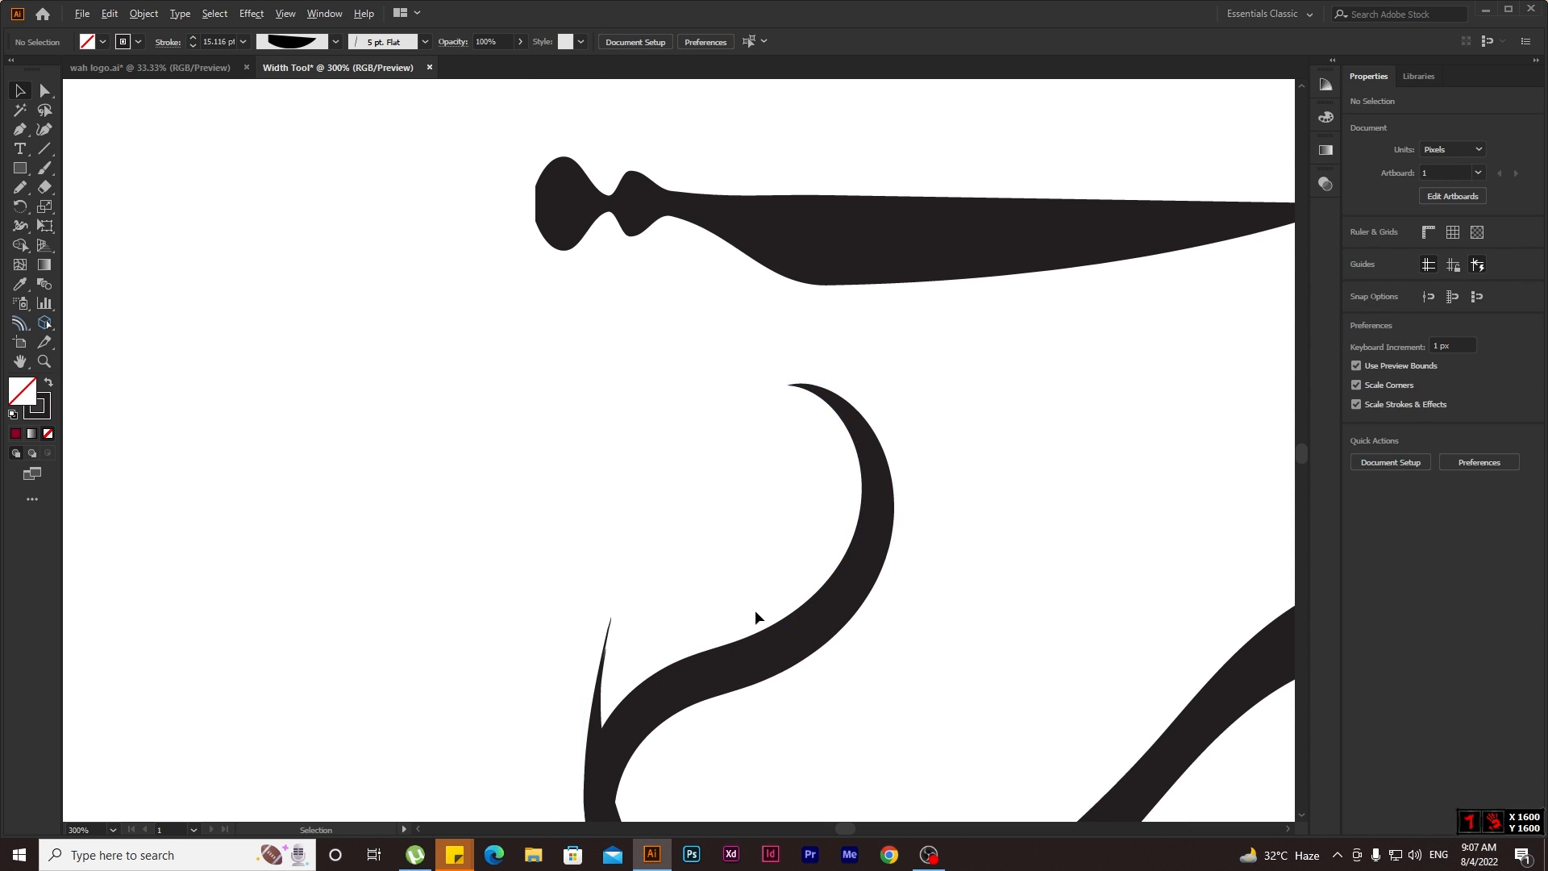
{"action": "key", "text": "ctrl+minus"}
{"action": "scroll", "coordinate": [646, 643], "scroll_direction": "up", "scroll_amount": 1}
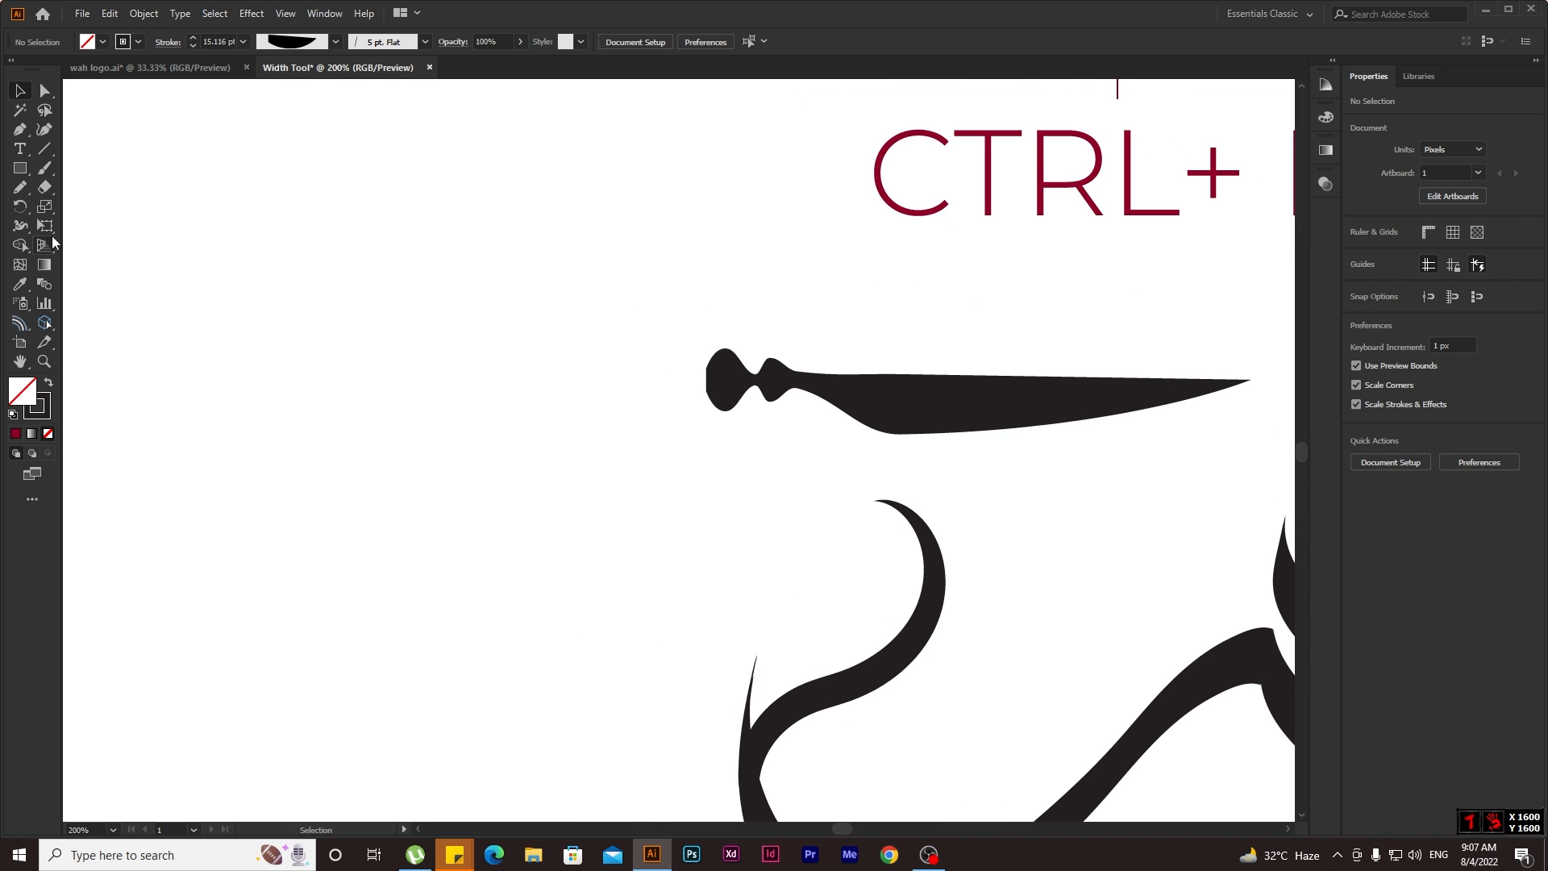
Draw a freehand S-shaped Pencil curve about 81 × 216 px in the blank area beside the knife-shaped line.
{"action": "scroll", "coordinate": [315, 425], "scroll_direction": "left", "scroll_amount": 4}
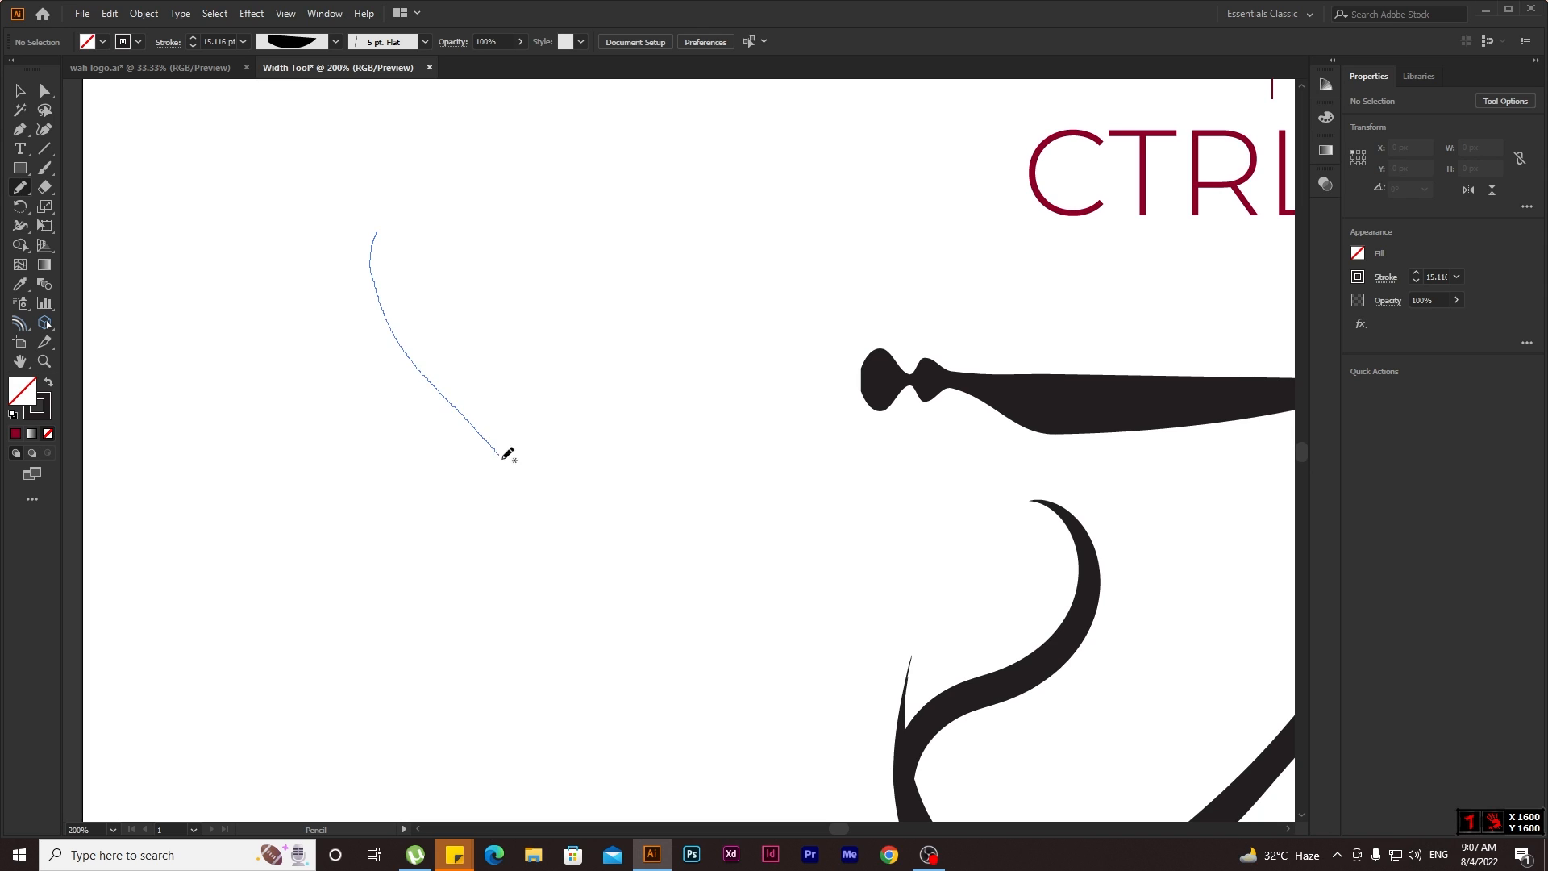
{"action": "left_click_drag", "start_coordinate": [501, 722], "coordinate": [494, 724]}
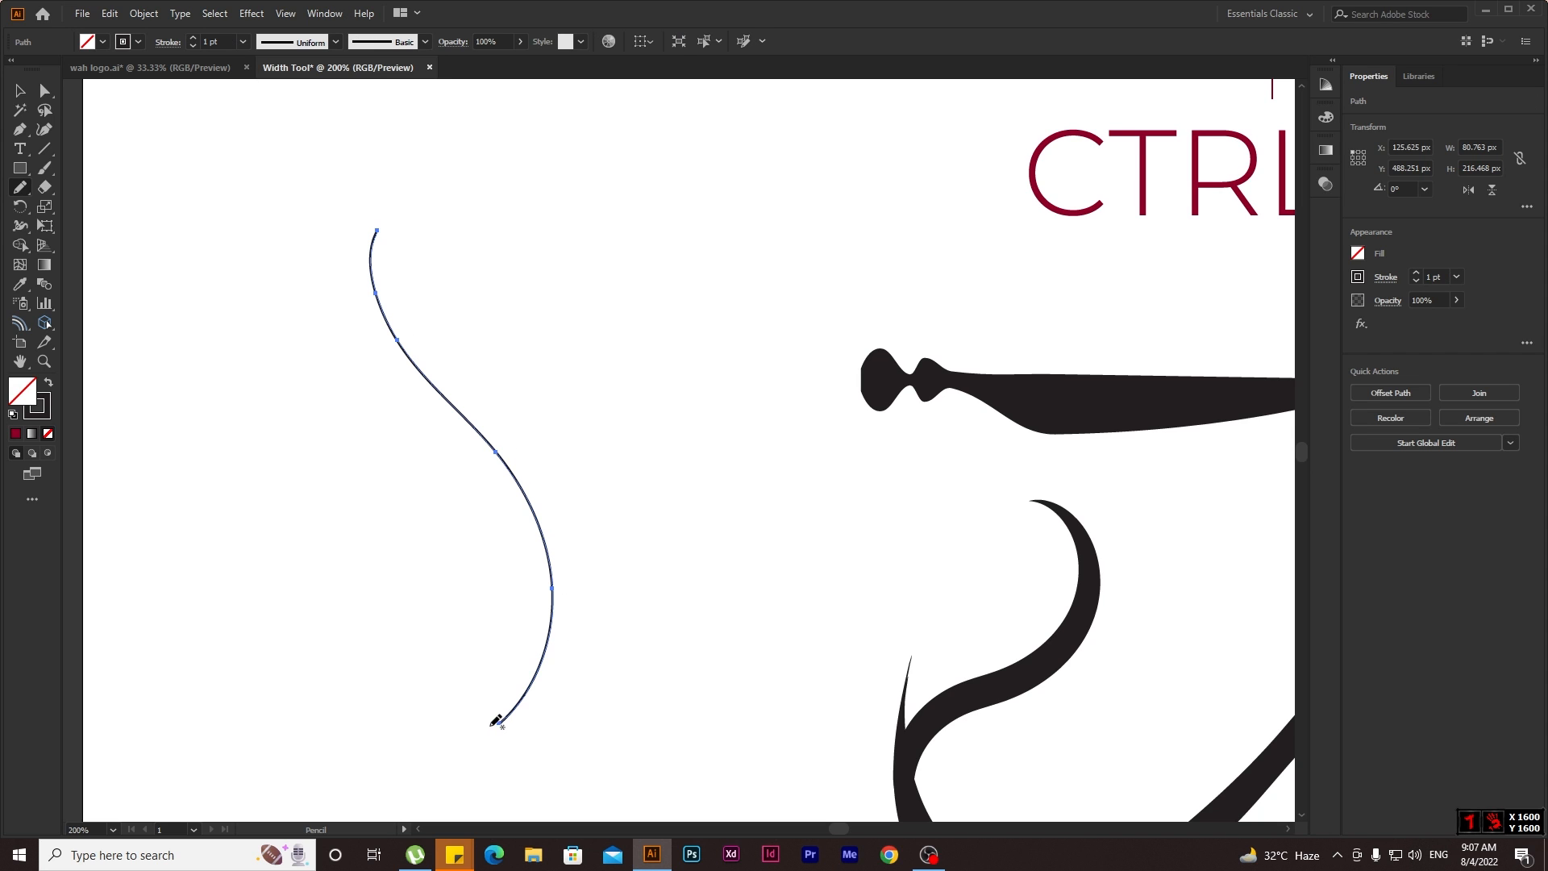
Set the new curve's stroke weight to 16 pt and apply the tapered triangular width profile.
{"action": "left_click", "coordinate": [195, 36]}
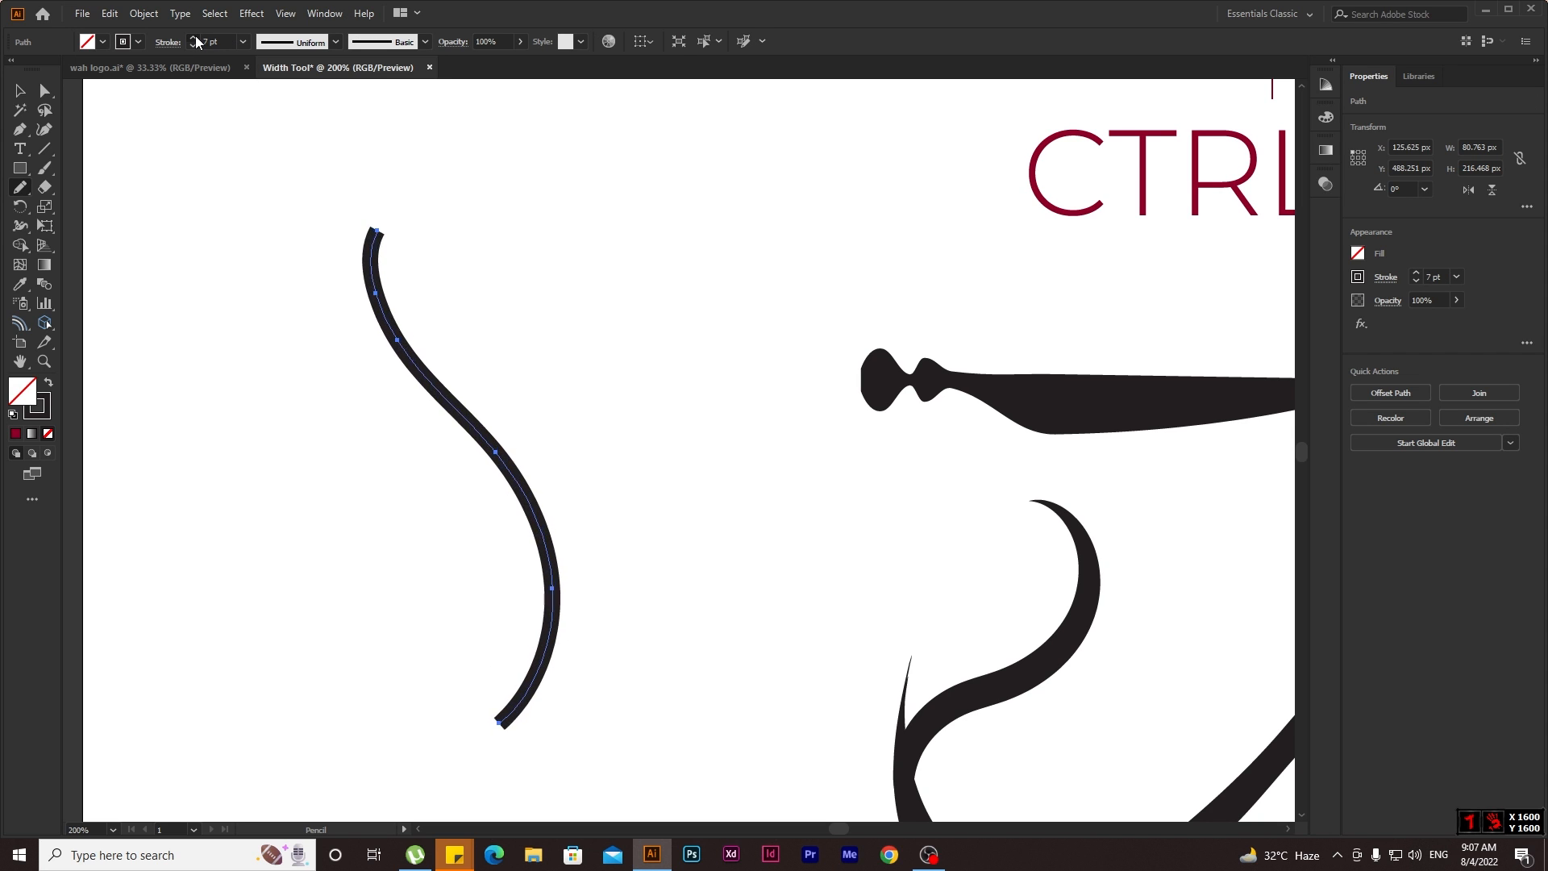
{"action": "left_click", "coordinate": [195, 36]}
{"action": "left_click", "coordinate": [196, 36]}
{"action": "left_click", "coordinate": [196, 37]}
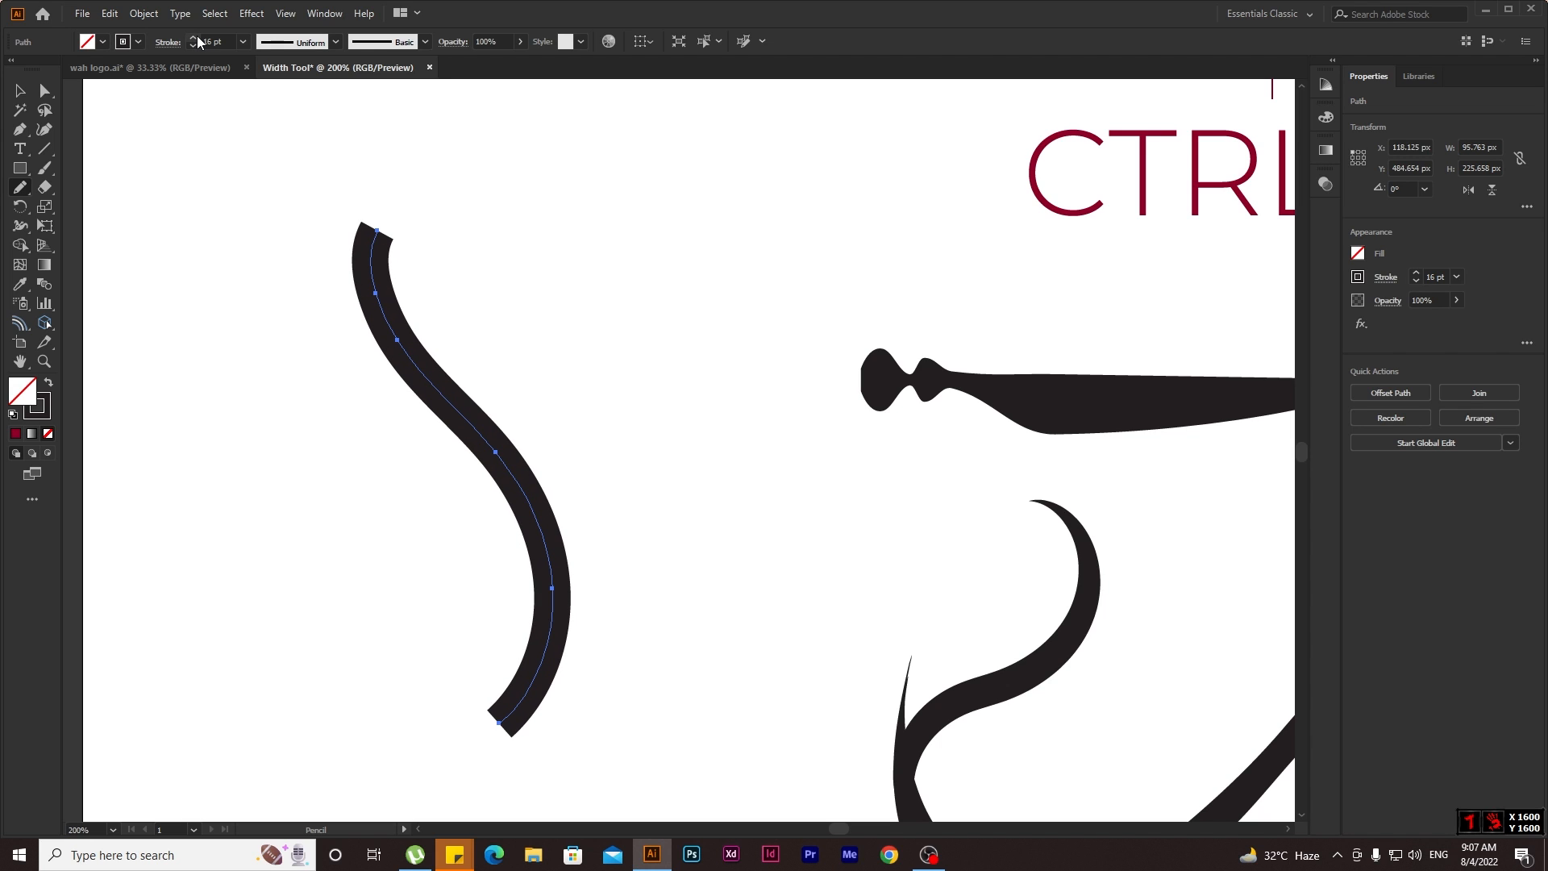
{"action": "left_click", "coordinate": [307, 49]}
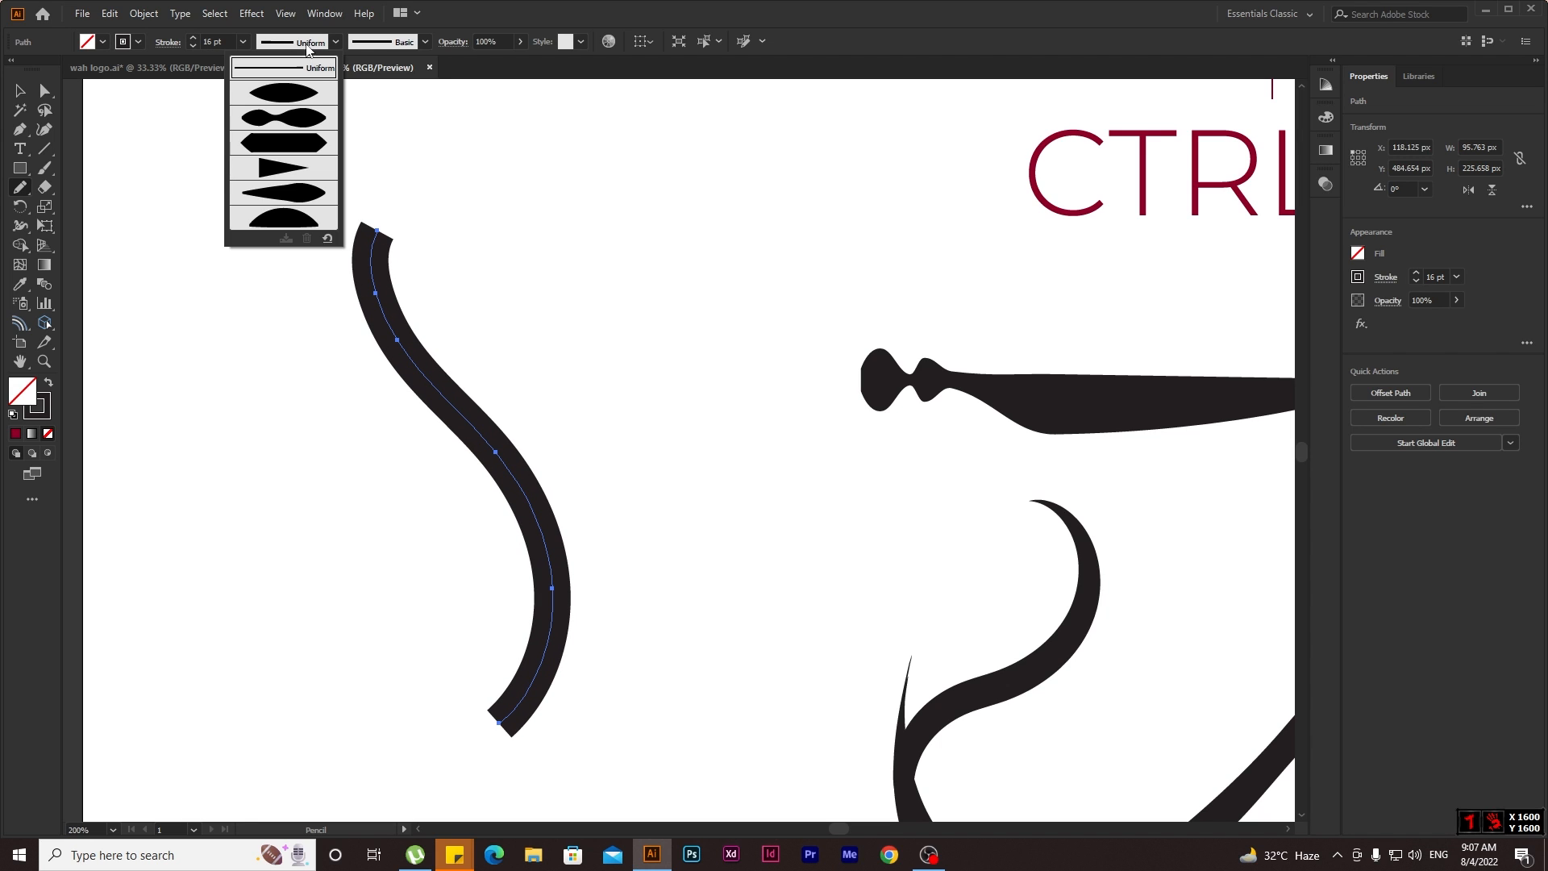
{"action": "left_click", "coordinate": [299, 164]}
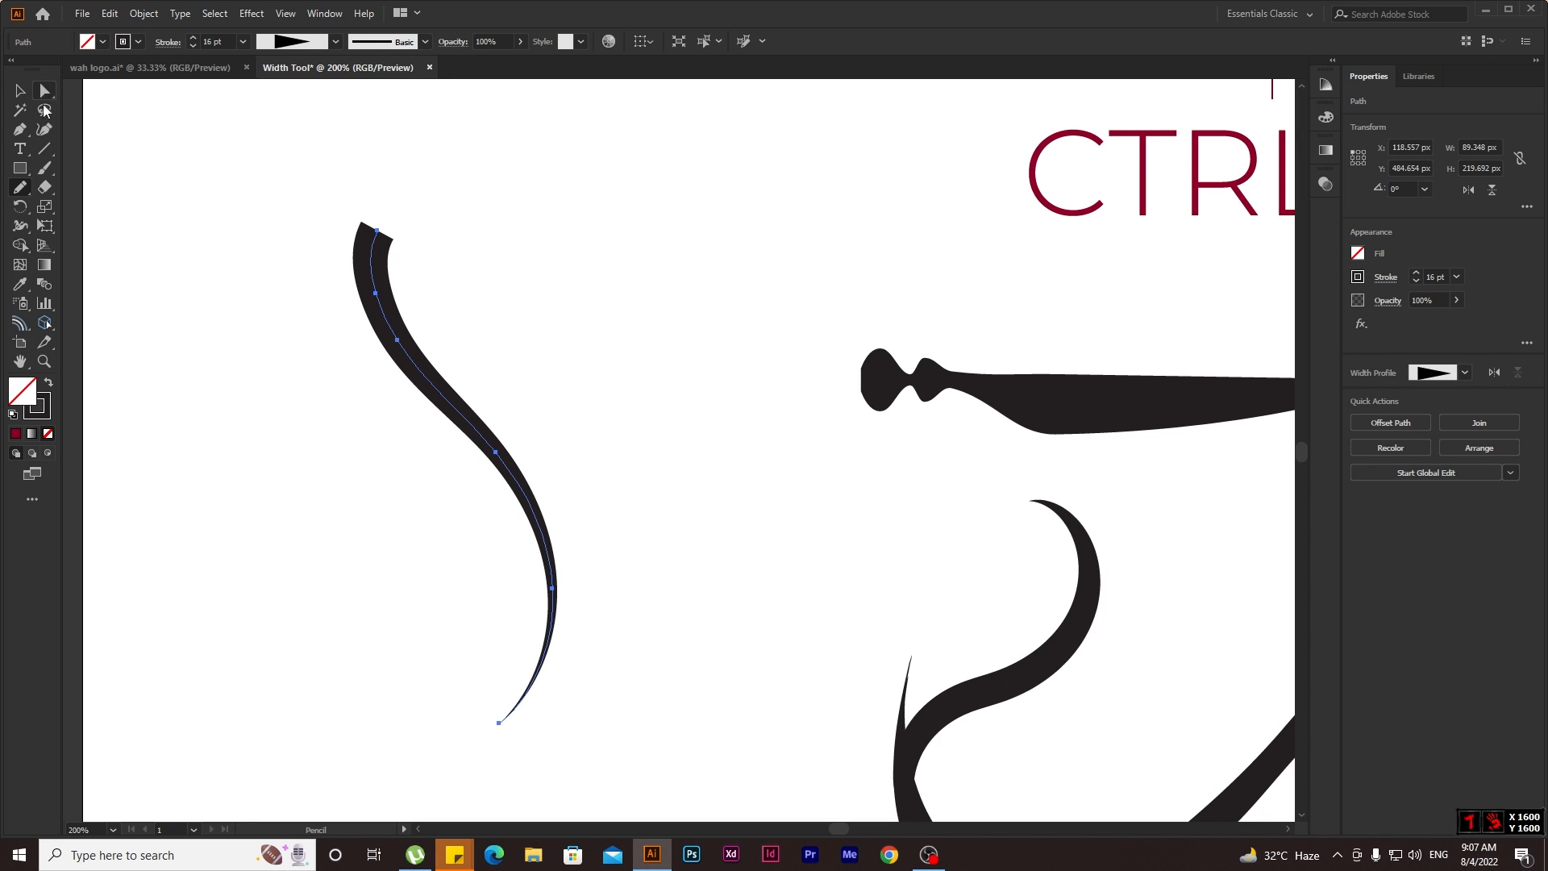
Swell the right side of the new curve at its middle and reshape its upper end into a handle with the Width tool.
{"action": "key", "text": "shift+w"}
{"action": "mouse_move", "coordinate": [388, 300]}
{"action": "left_mouse_down"}
{"action": "mouse_move", "coordinate": [414, 298]}
{"action": "mouse_move", "coordinate": [393, 293]}
{"action": "left_mouse_up"}
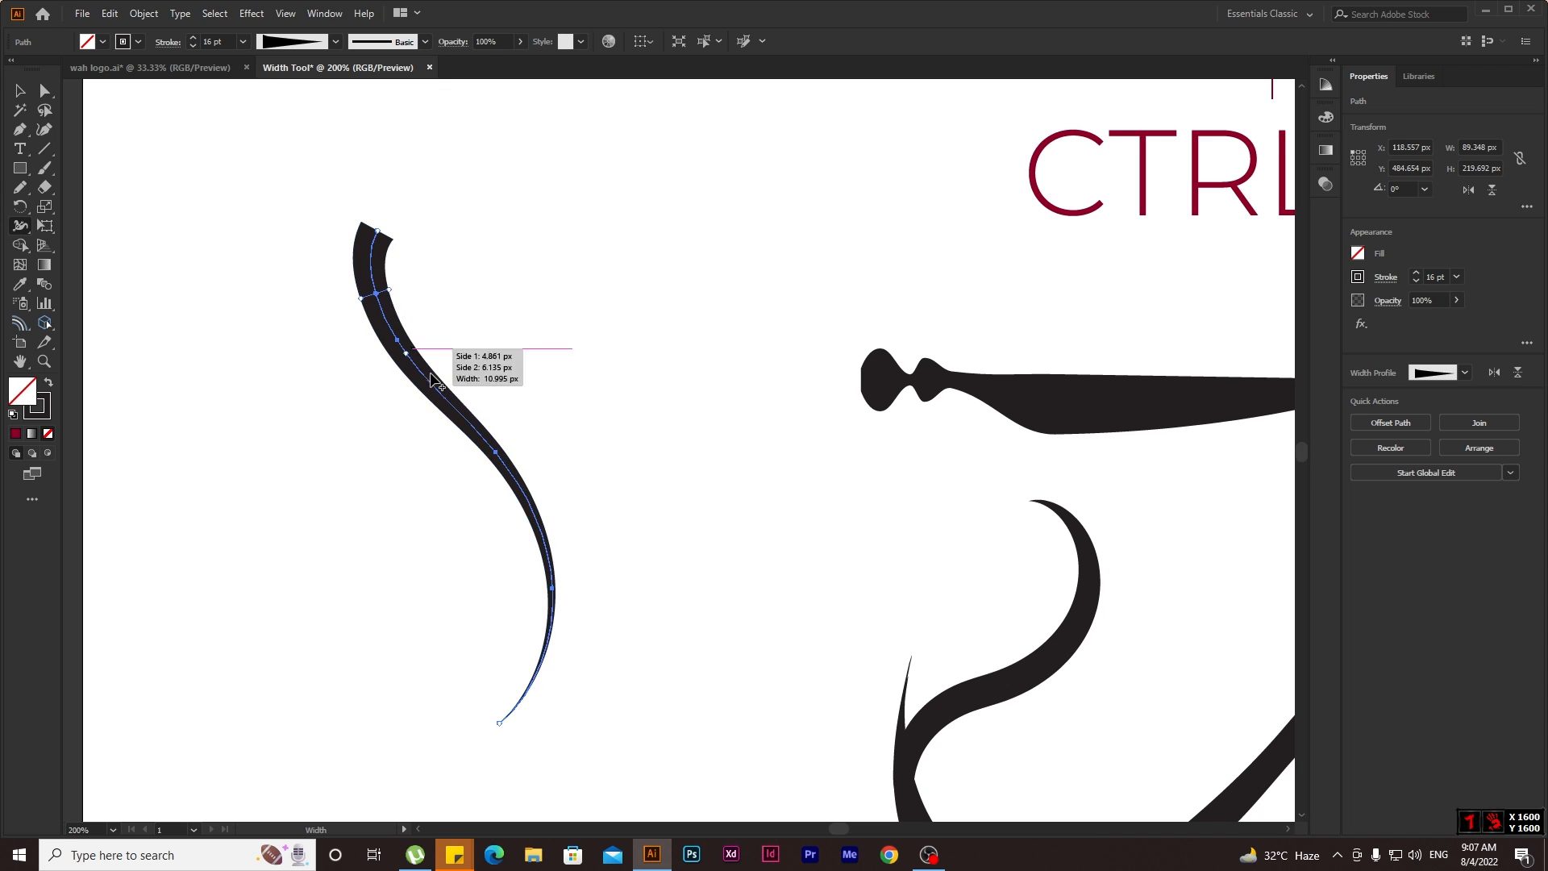
{"action": "mouse_move", "coordinate": [504, 451]}
{"action": "left_mouse_down"}
{"action": "mouse_move", "coordinate": [539, 403]}
{"action": "mouse_move", "coordinate": [551, 416]}
{"action": "left_mouse_up"}
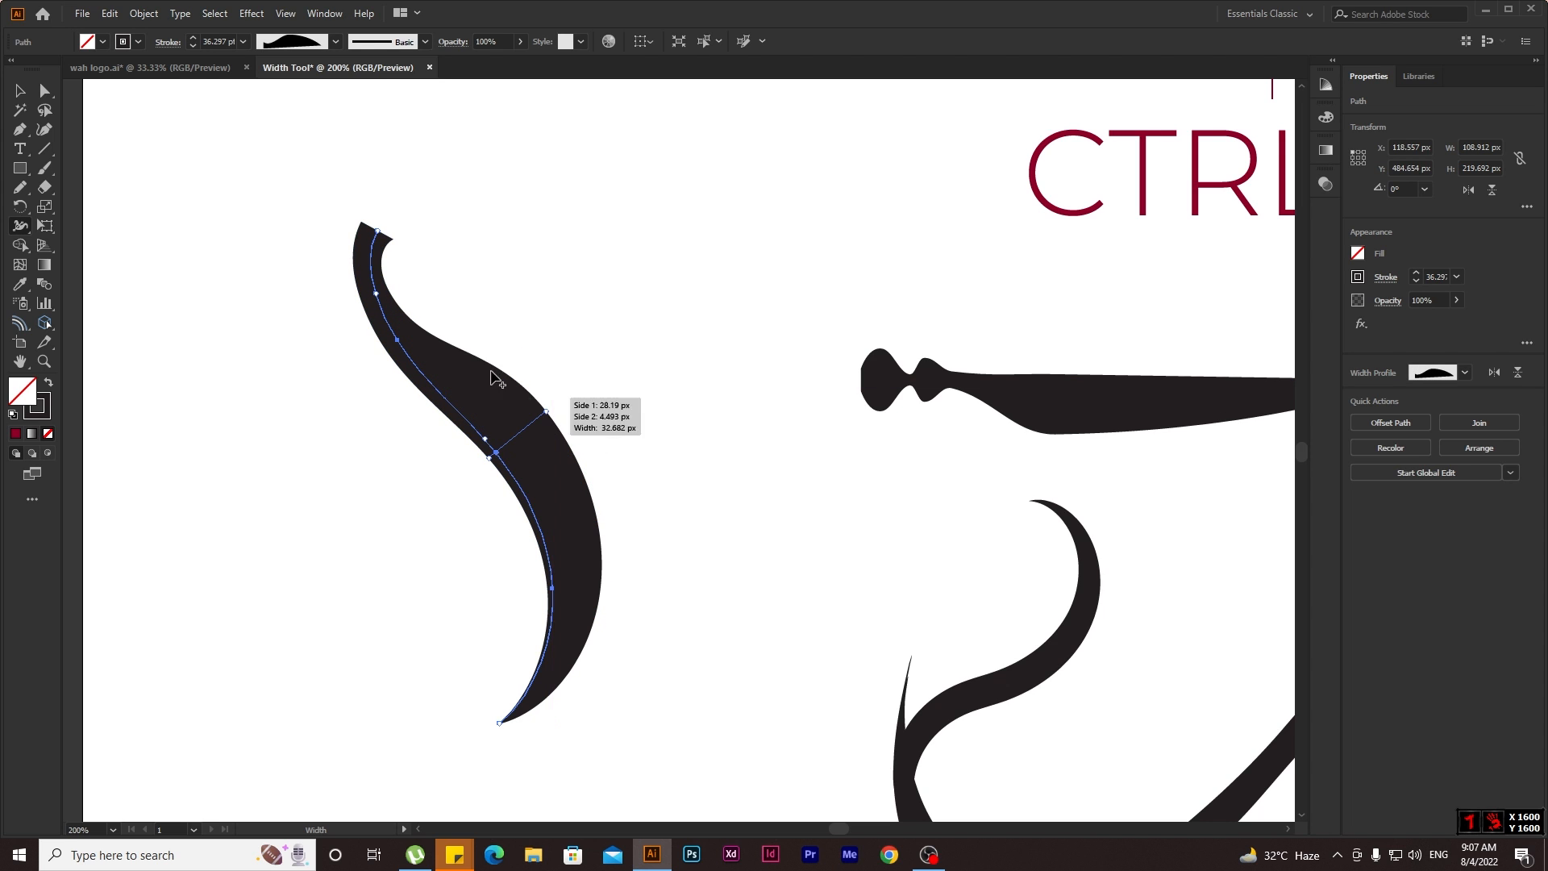
{"action": "mouse_move", "coordinate": [379, 296]}
{"action": "left_mouse_down"}
{"action": "mouse_move", "coordinate": [407, 288]}
{"action": "mouse_move", "coordinate": [430, 337]}
{"action": "mouse_move", "coordinate": [393, 345]}
{"action": "left_mouse_up"}
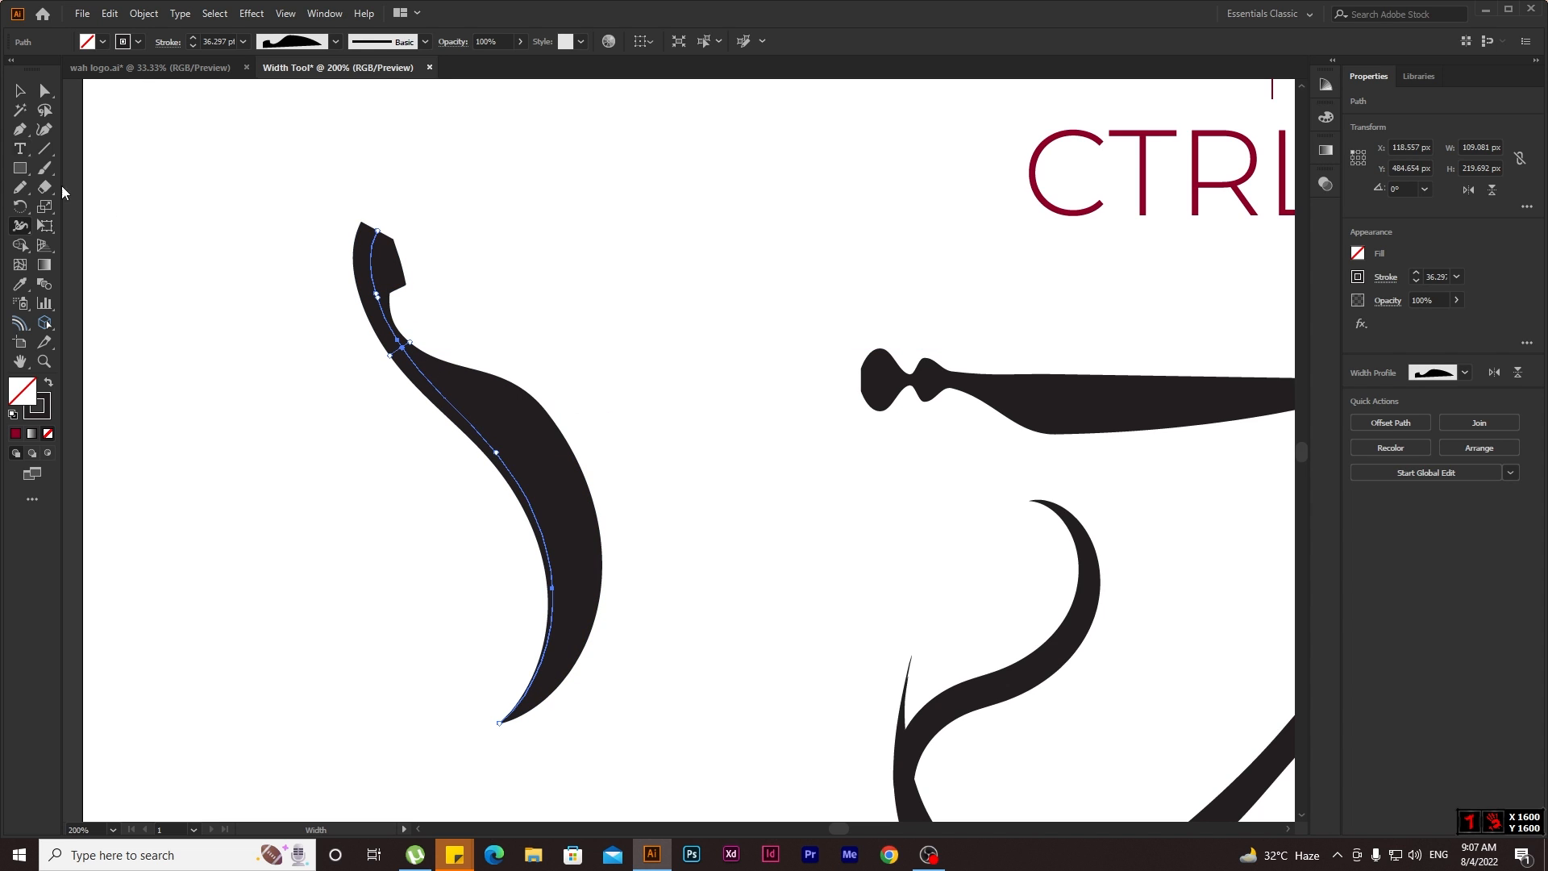
{"action": "left_click", "coordinate": [20, 90]}
{"action": "left_click", "coordinate": [256, 261]}
Rotate the blade-shaped curve about 19° clockwise and deselect it.
{"action": "scroll", "coordinate": [389, 402], "scroll_direction": "down", "scroll_amount": 2}
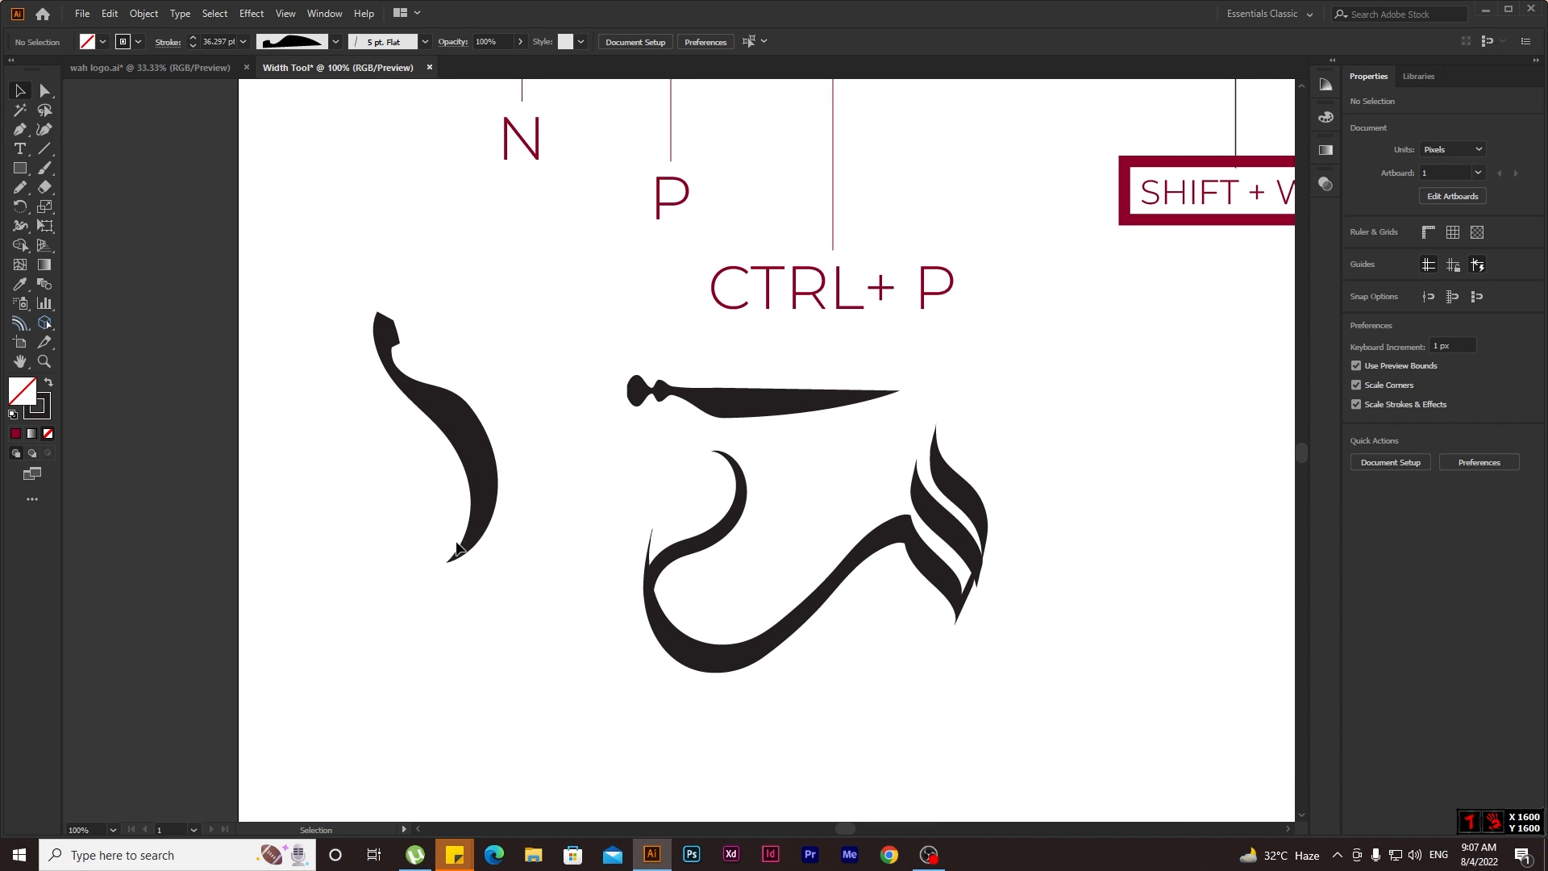
{"action": "left_click_drag", "start_coordinate": [486, 455], "coordinate": [485, 451]}
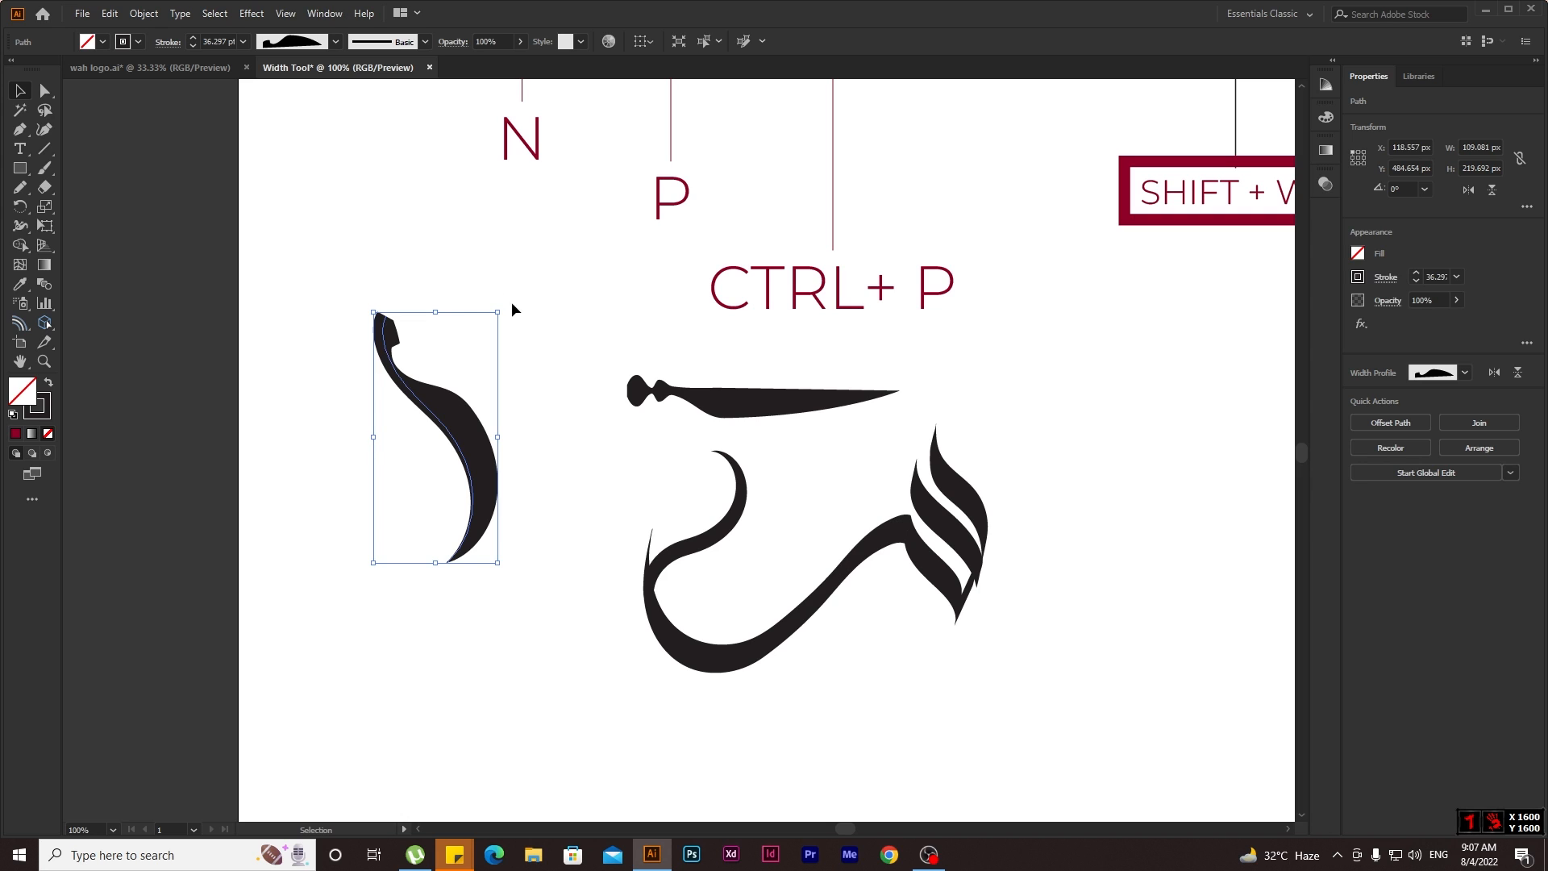
{"action": "left_click_drag", "start_coordinate": [512, 306], "coordinate": [527, 357]}
{"action": "left_click", "coordinate": [554, 529]}
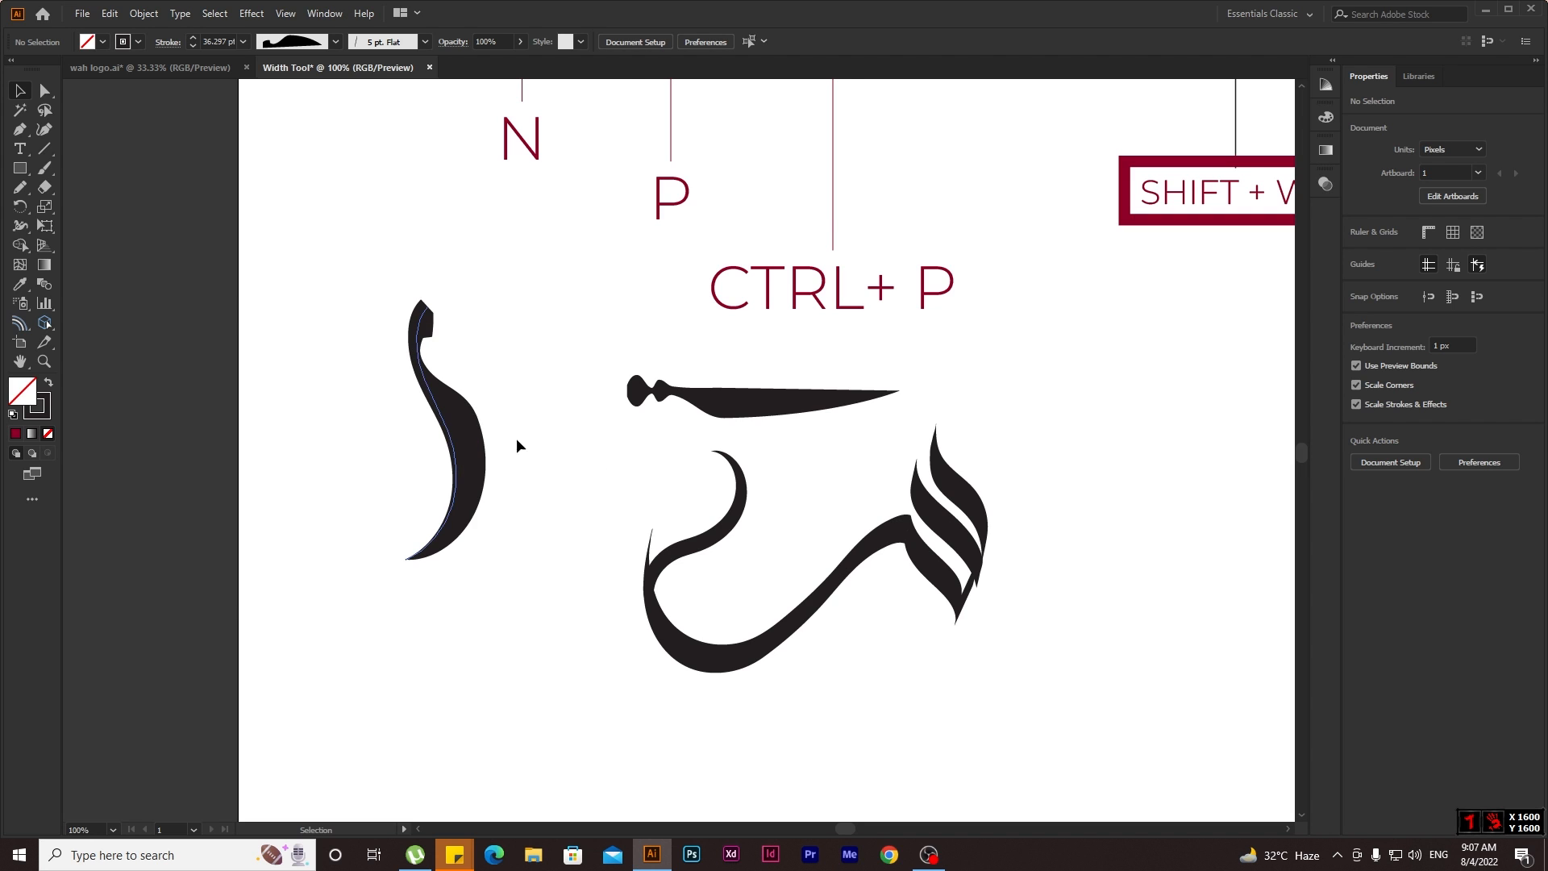
Delete the rotated practice curve and the knife-shaped horizontal line, leaving the calligraphic mark.
{"action": "scroll", "coordinate": [795, 416], "scroll_direction": "up", "scroll_amount": 1}
{"action": "mouse_move", "coordinate": [510, 347]}
{"action": "left_mouse_down"}
{"action": "mouse_move", "coordinate": [653, 397]}
{"action": "mouse_move", "coordinate": [915, 416]}
{"action": "left_mouse_up"}
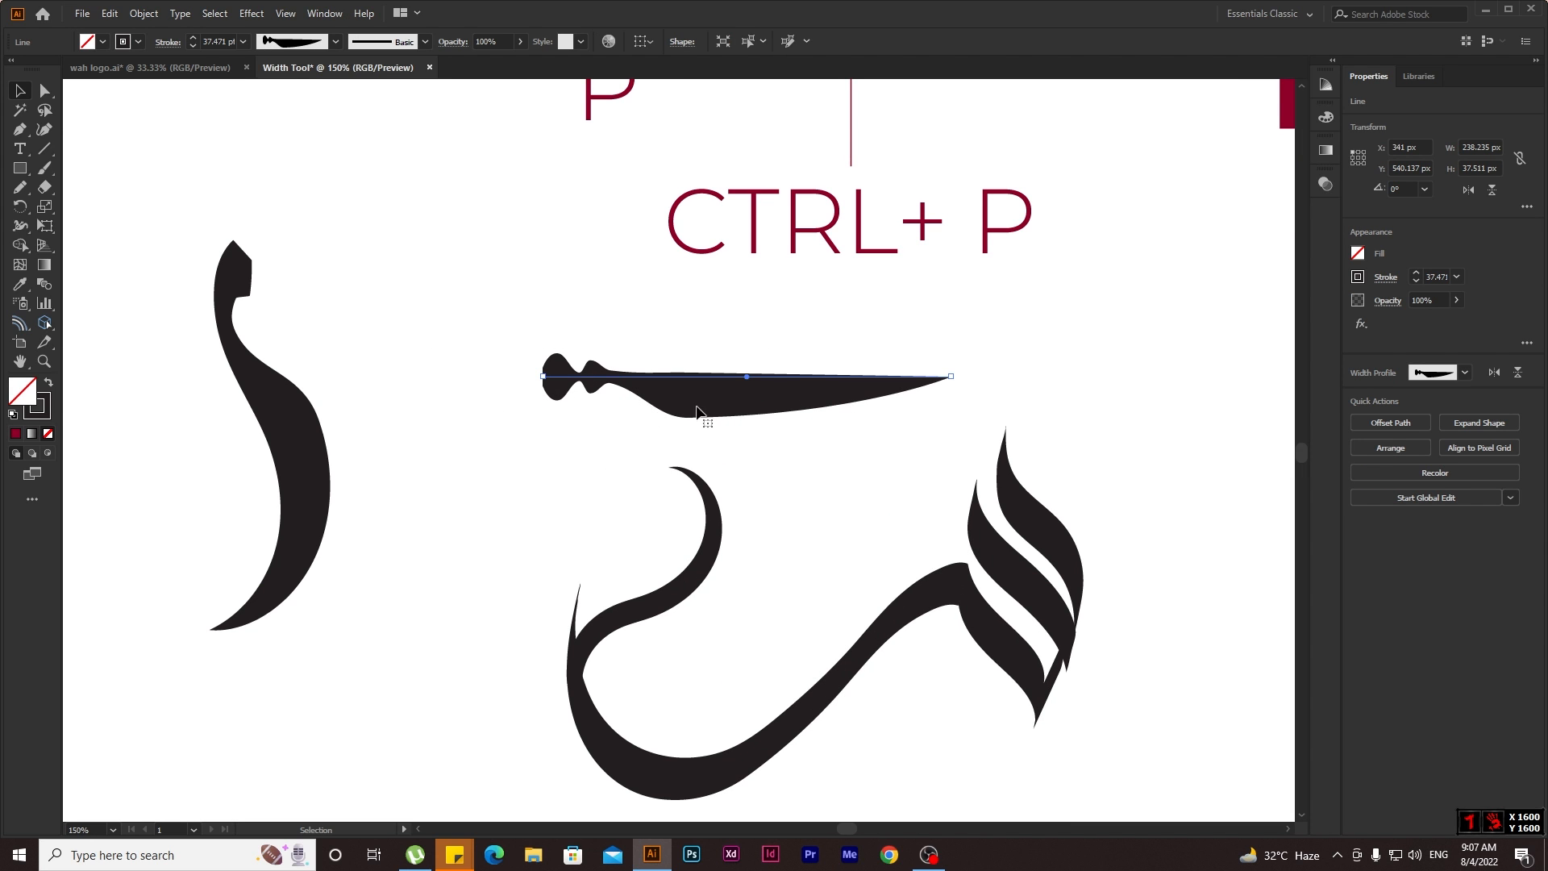
{"action": "mouse_move", "coordinate": [172, 292]}
{"action": "left_mouse_down"}
{"action": "mouse_move", "coordinate": [294, 461]}
{"action": "mouse_move", "coordinate": [283, 469]}
{"action": "left_mouse_up"}
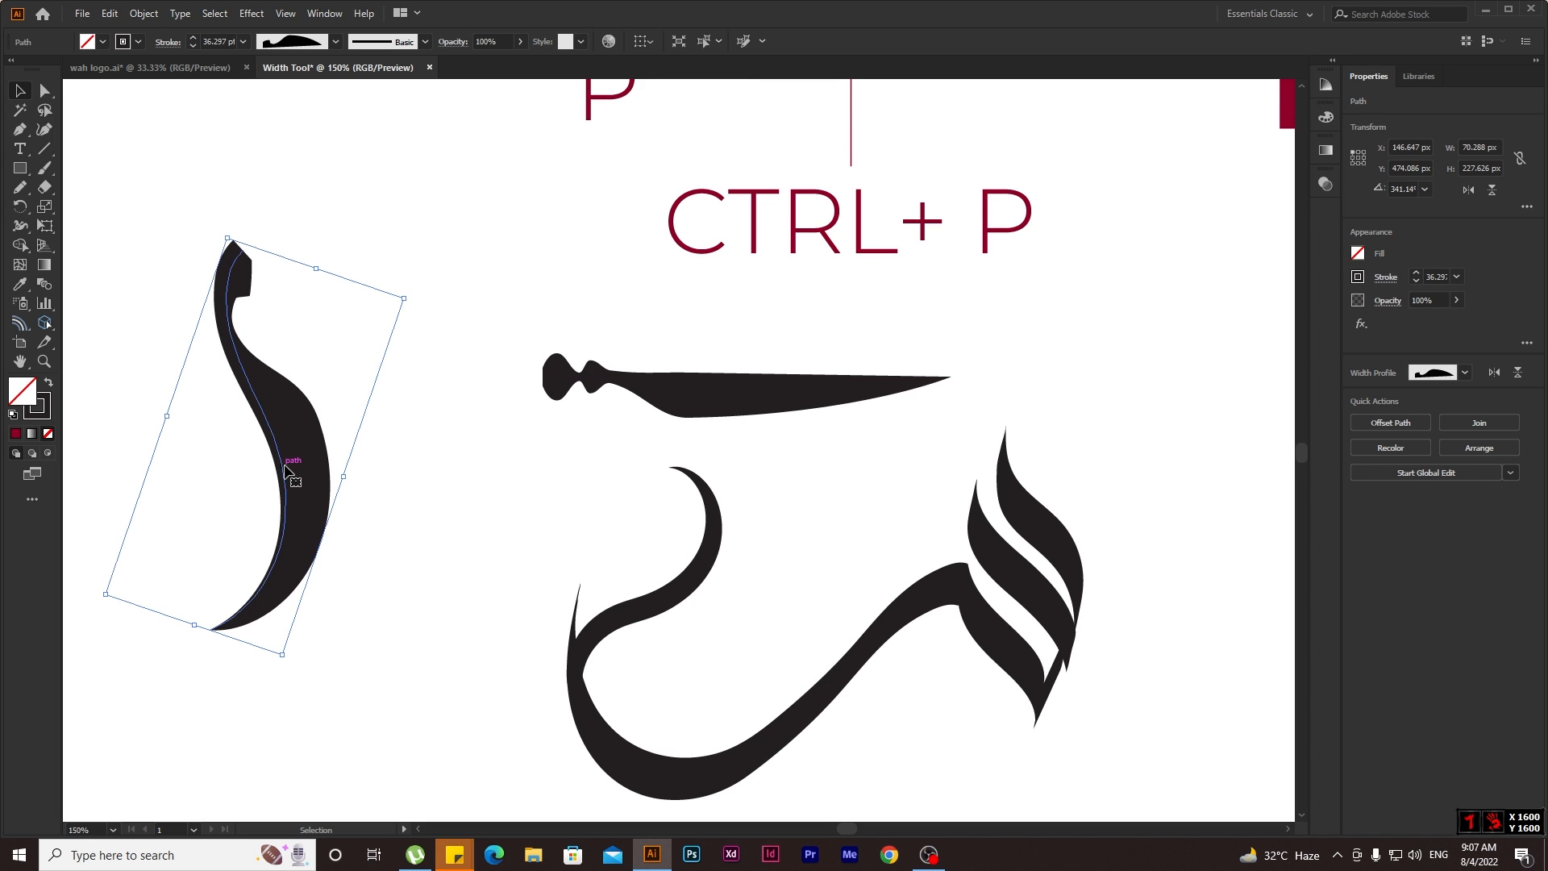
{"action": "key", "text": "Delete"}
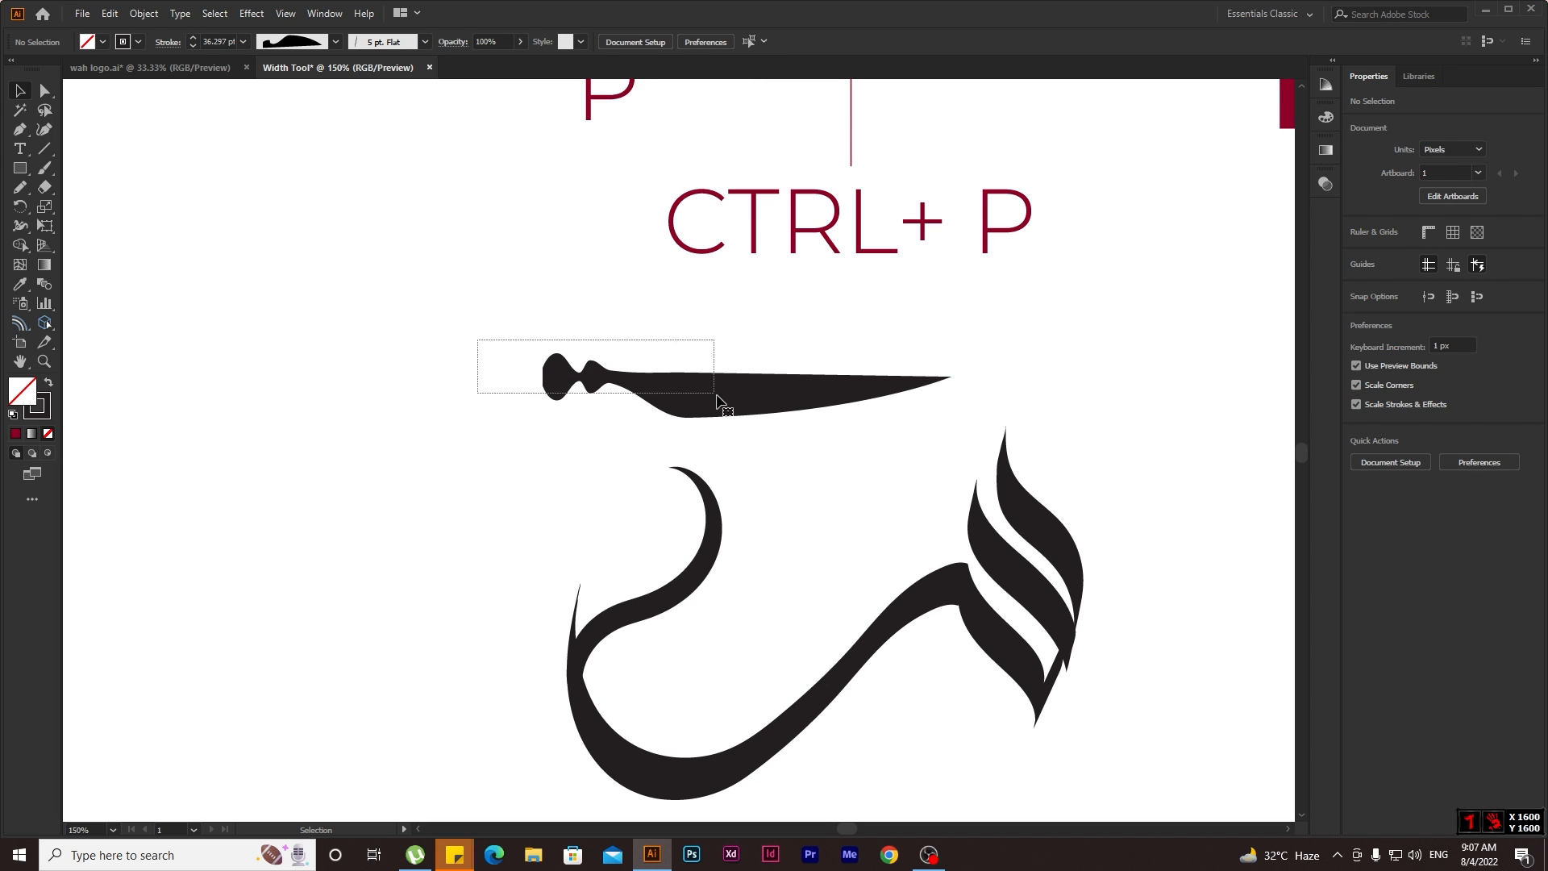
{"action": "left_click_drag", "start_coordinate": [716, 395], "coordinate": [719, 398]}
{"action": "key", "text": "Delete"}
Swap the fill and stroke of the SHIFT + W frame to make it a solid burgundy box.
{"action": "scroll", "coordinate": [714, 414], "scroll_direction": "down", "scroll_amount": 1}
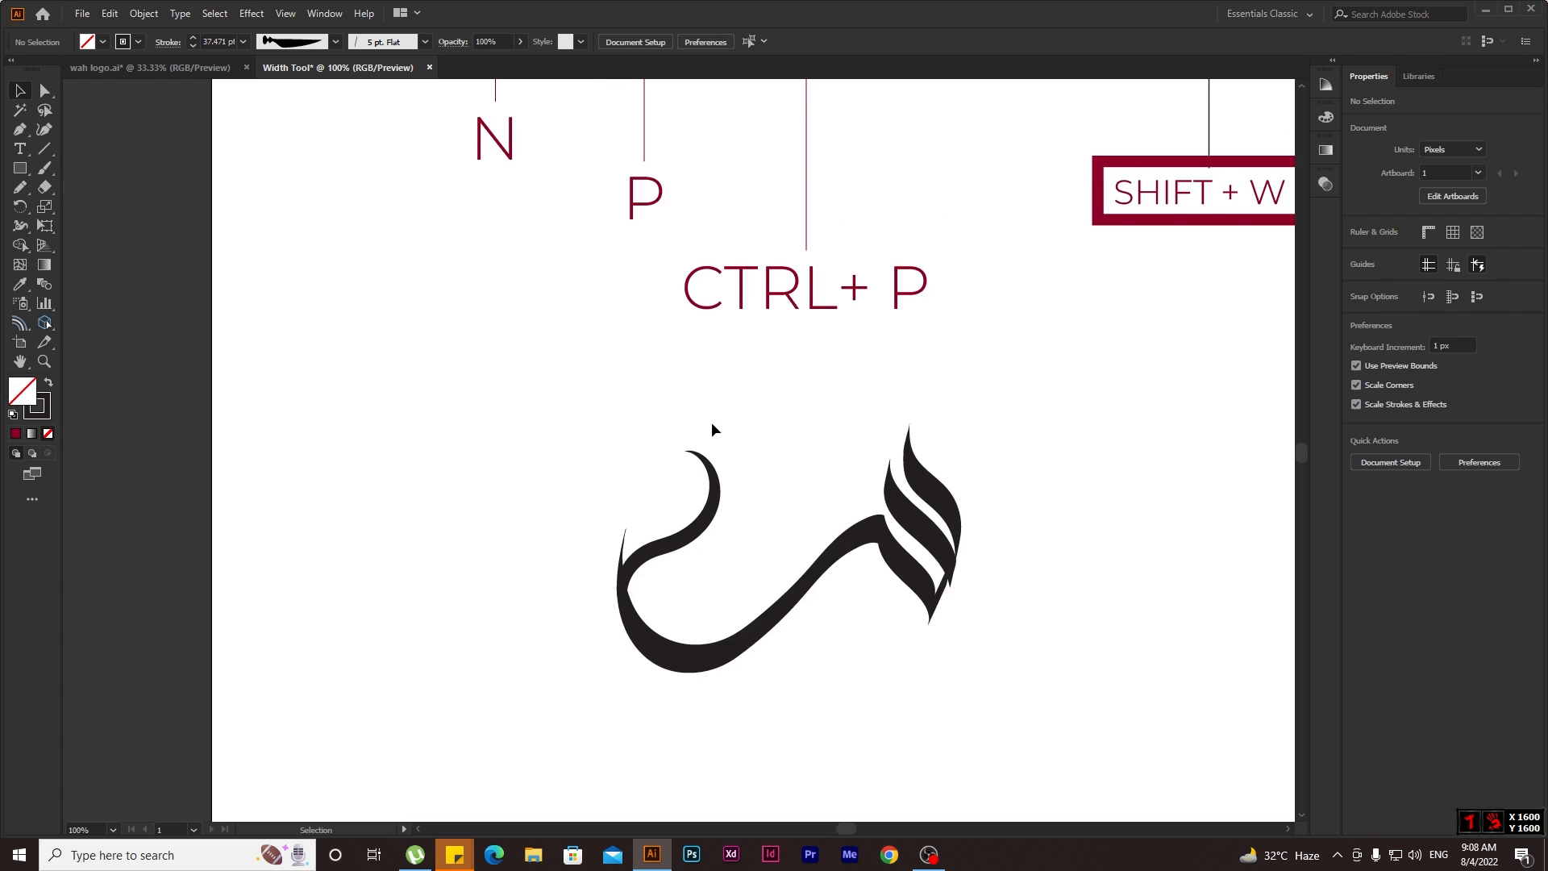
{"action": "scroll", "coordinate": [711, 422], "scroll_direction": "up", "scroll_amount": 1}
{"action": "scroll", "coordinate": [791, 414], "scroll_direction": "right", "scroll_amount": 5}
{"action": "scroll", "coordinate": [985, 401], "scroll_direction": "down", "scroll_amount": 1}
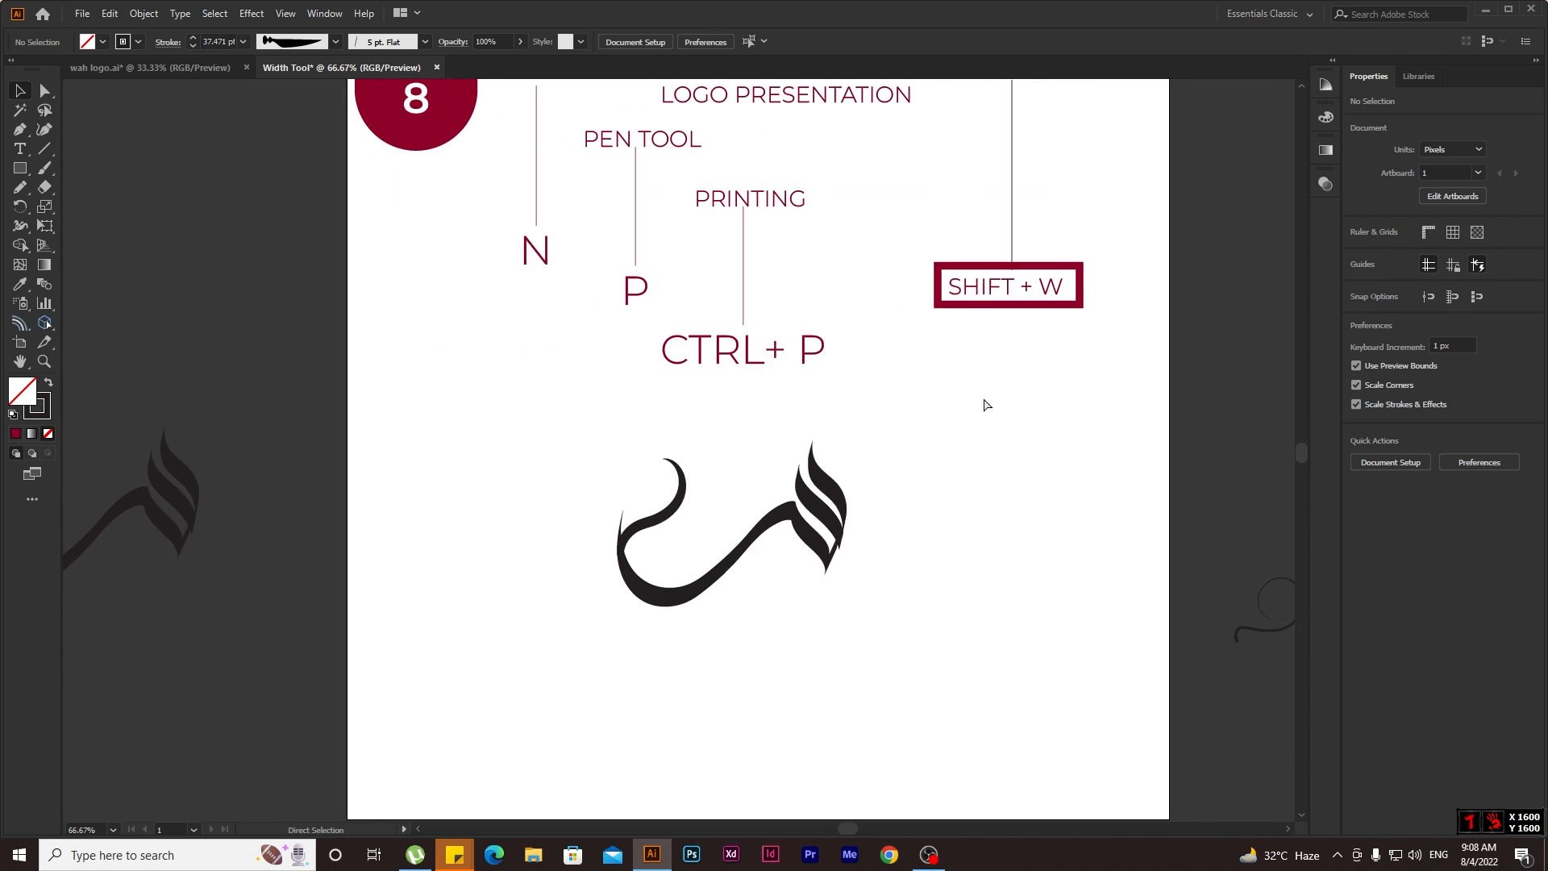
{"action": "scroll", "coordinate": [1066, 325], "scroll_direction": "right", "scroll_amount": 2}
{"action": "left_click", "coordinate": [1005, 269]}
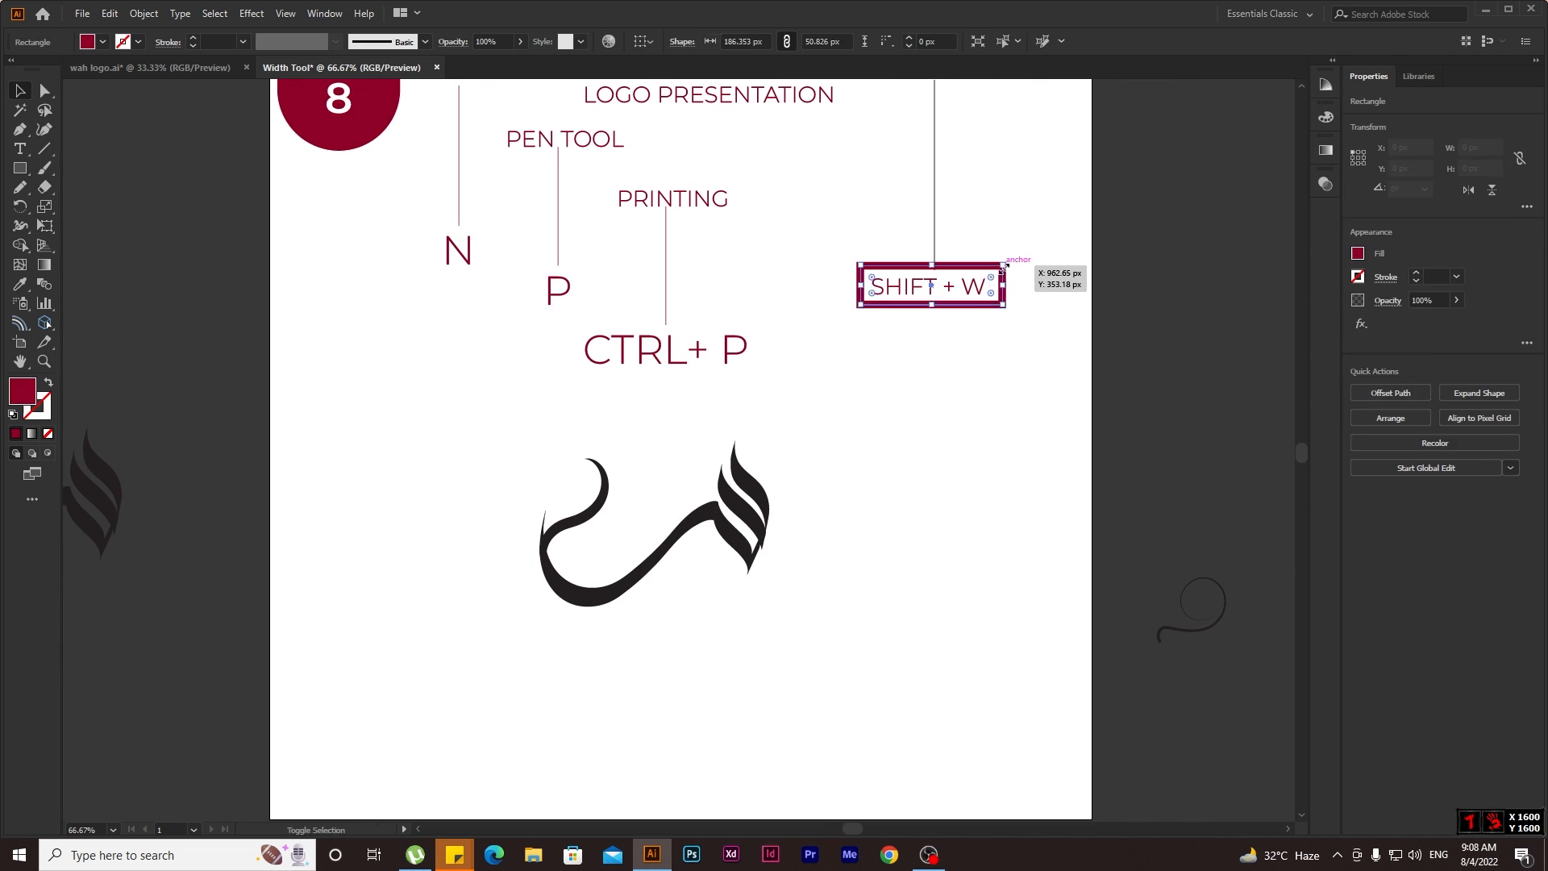
{"action": "key", "text": "shift+x"}
{"action": "left_click", "coordinate": [977, 357]}
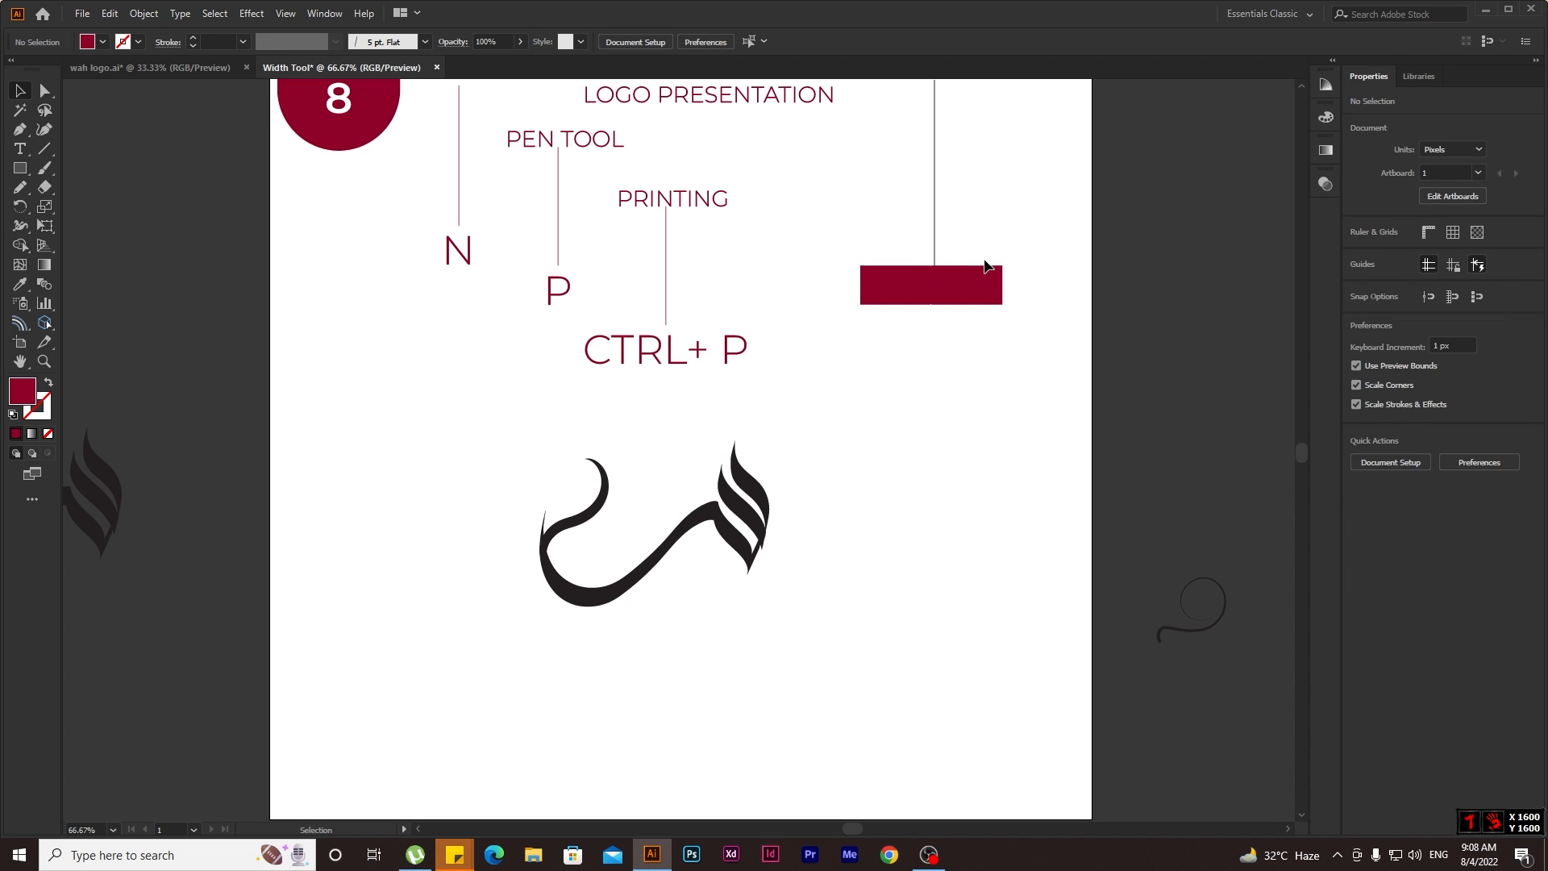
Recolor the SHIFT + W text white by sampling the artboard background with the Eyedropper.
{"action": "left_click", "coordinate": [991, 270]}
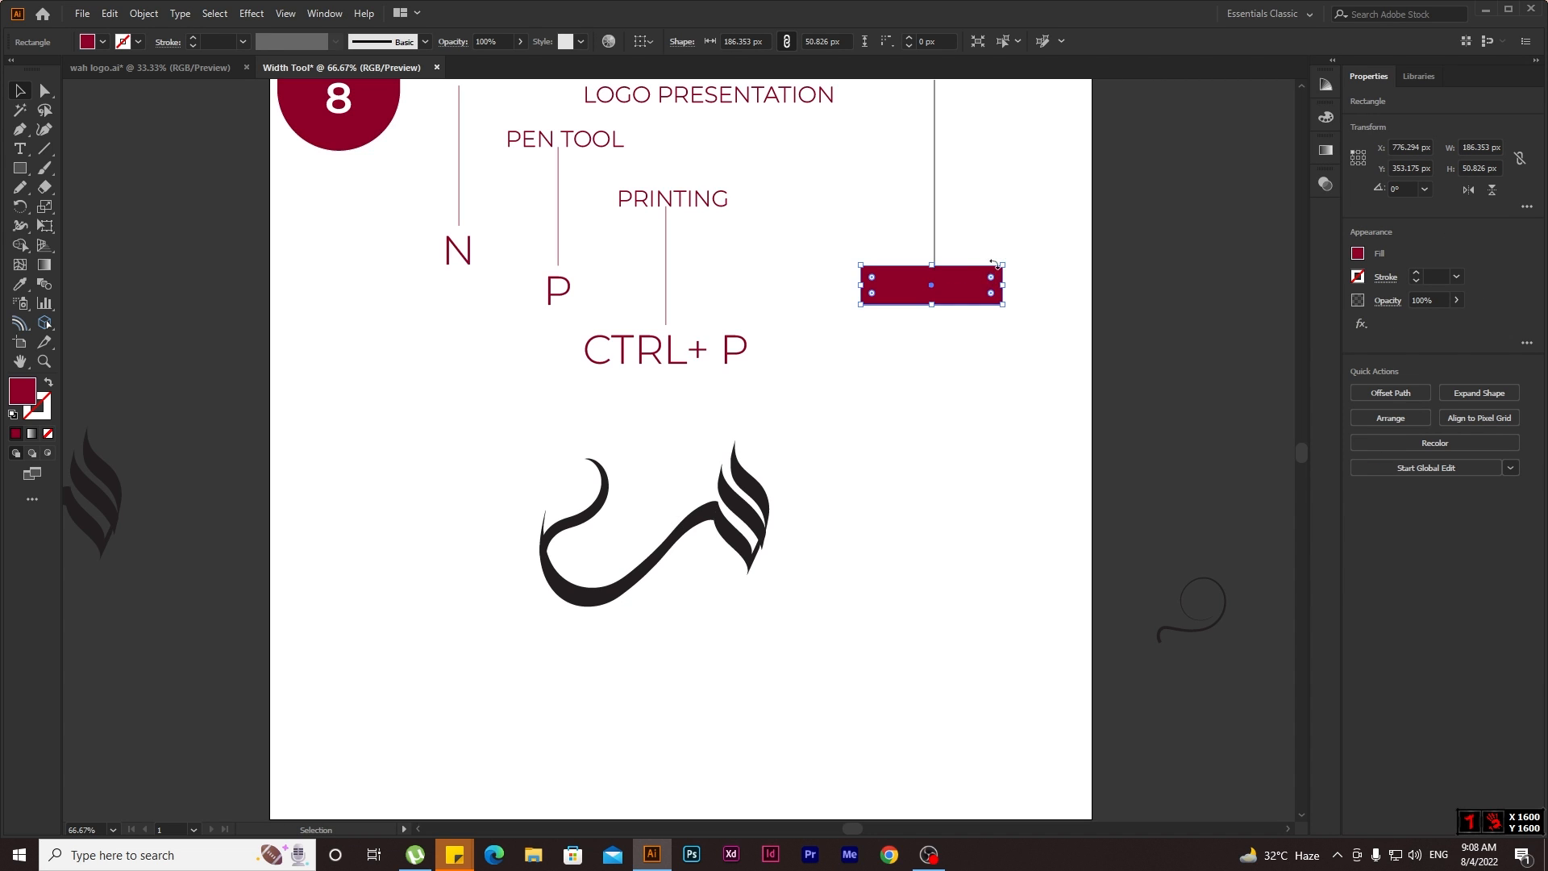
{"action": "left_click", "coordinate": [959, 293]}
{"action": "left_click", "coordinate": [19, 283]}
{"action": "left_click", "coordinate": [474, 350]}
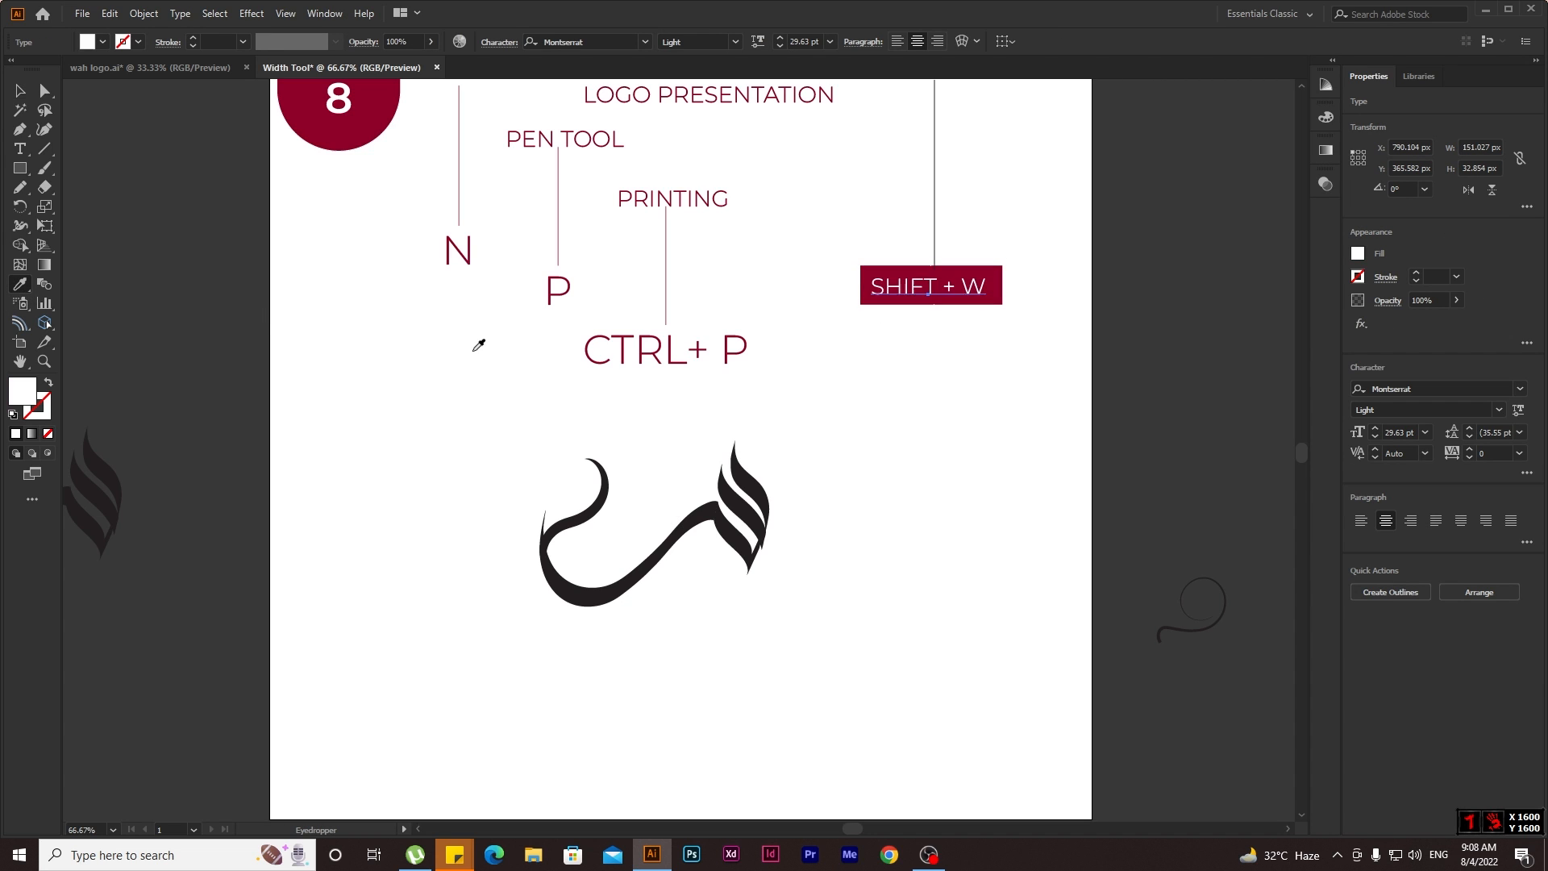
{"action": "left_click", "coordinate": [20, 91]}
{"action": "left_click", "coordinate": [898, 447]}
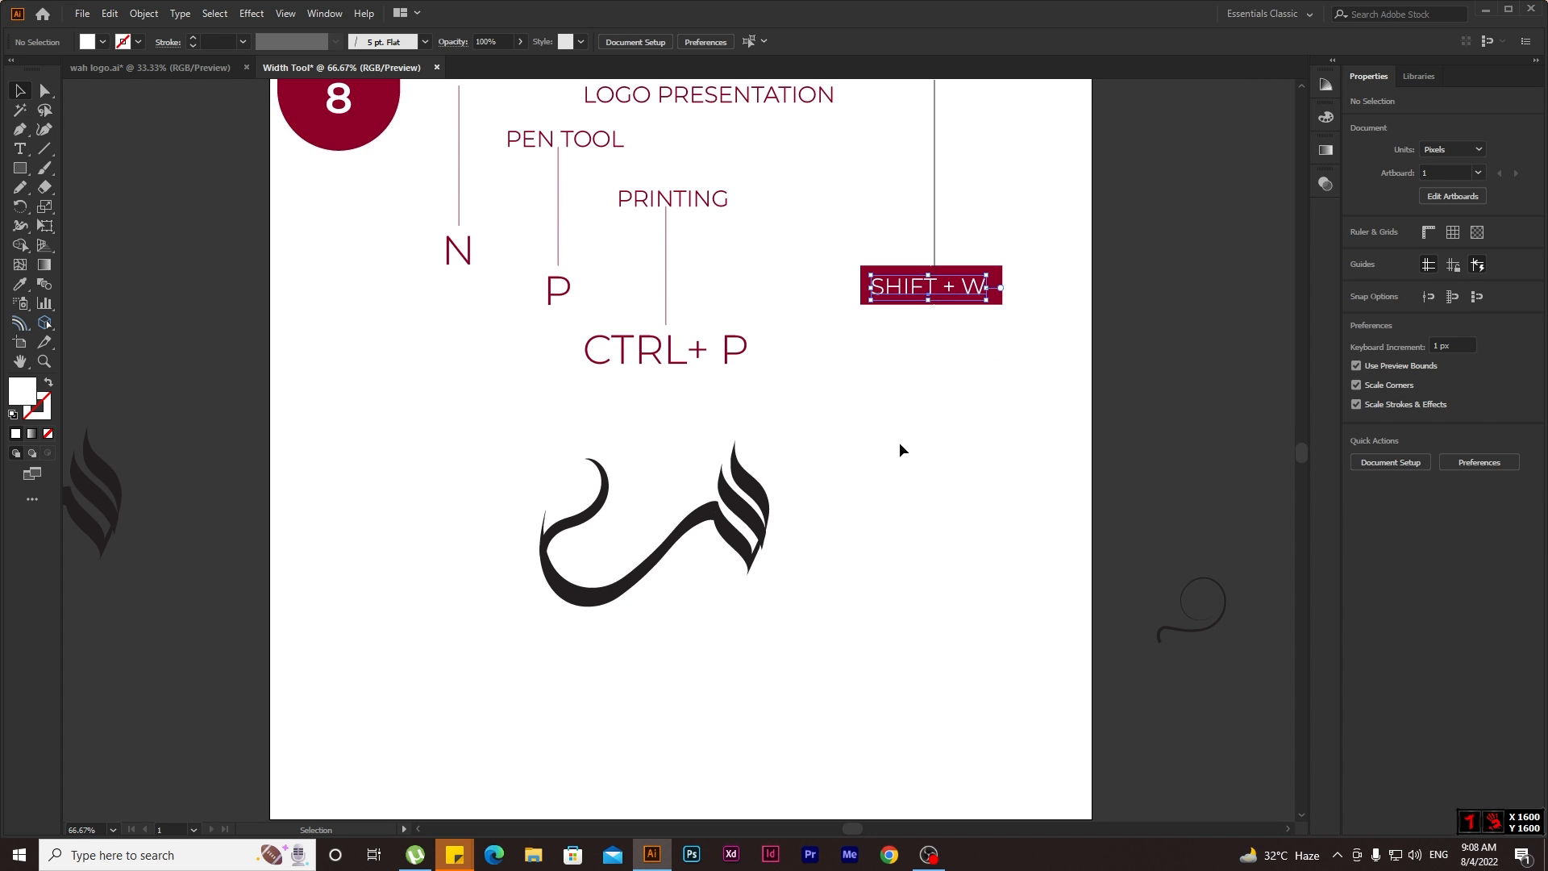
Duplicate the page title below the SHIFT + W label as 30 pt text reading "PROPERTIES:".
{"action": "scroll", "coordinate": [898, 442], "scroll_direction": "up", "scroll_amount": 2}
{"action": "left_click_drag", "start_coordinate": [873, 176], "coordinate": [1139, 535]}
{"action": "triple_click", "coordinate": [1068, 528]}
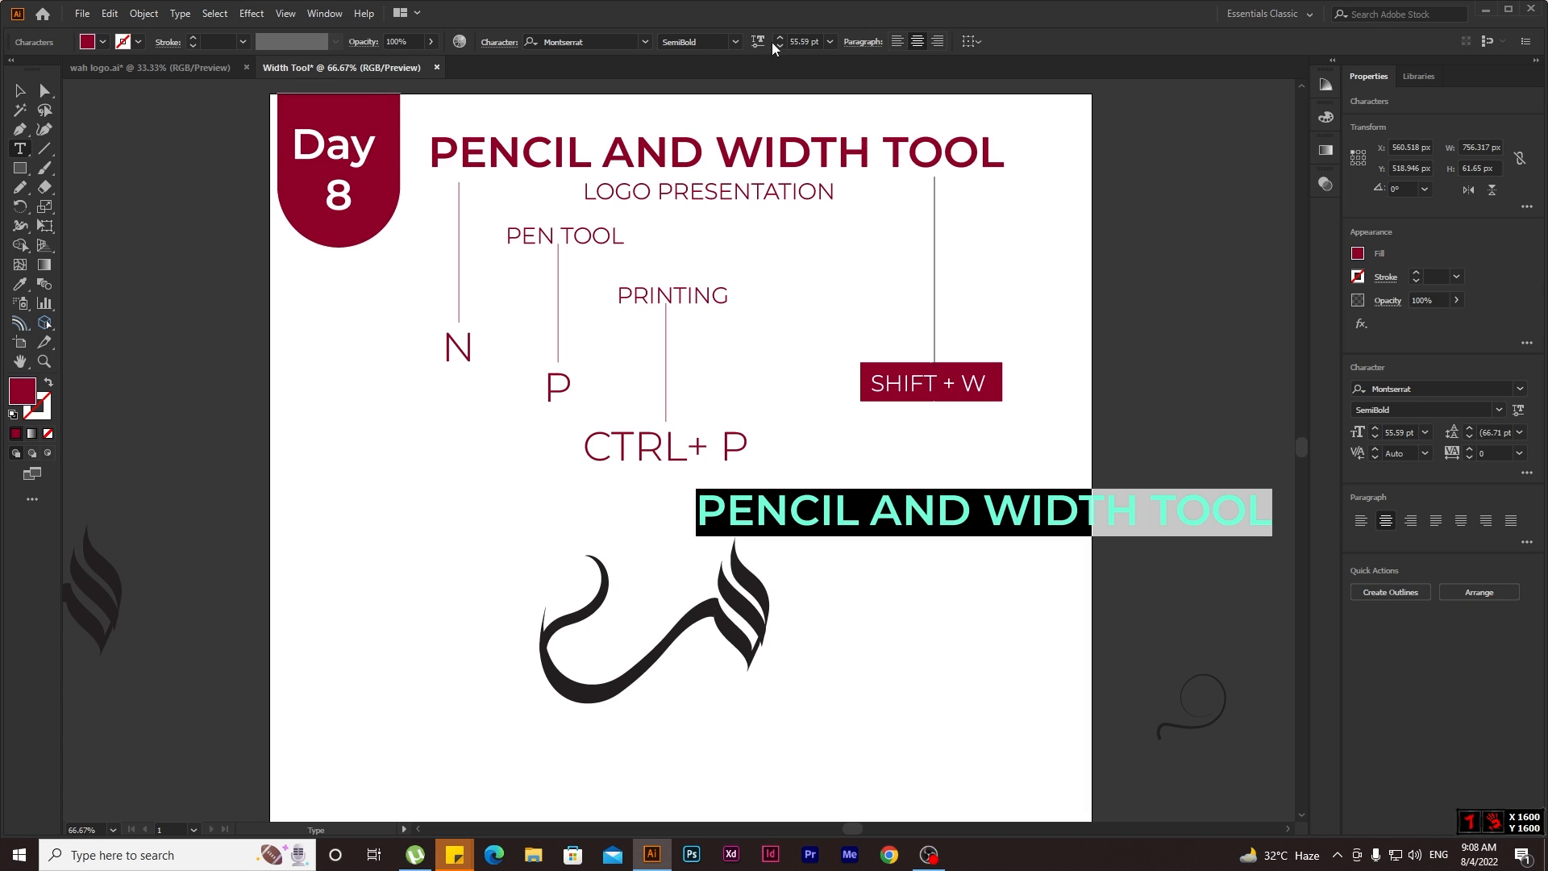
{"action": "scroll", "coordinate": [776, 43], "scroll_direction": "down", "scroll_amount": 4}
{"action": "scroll", "coordinate": [775, 44], "scroll_direction": "up", "scroll_amount": 1}
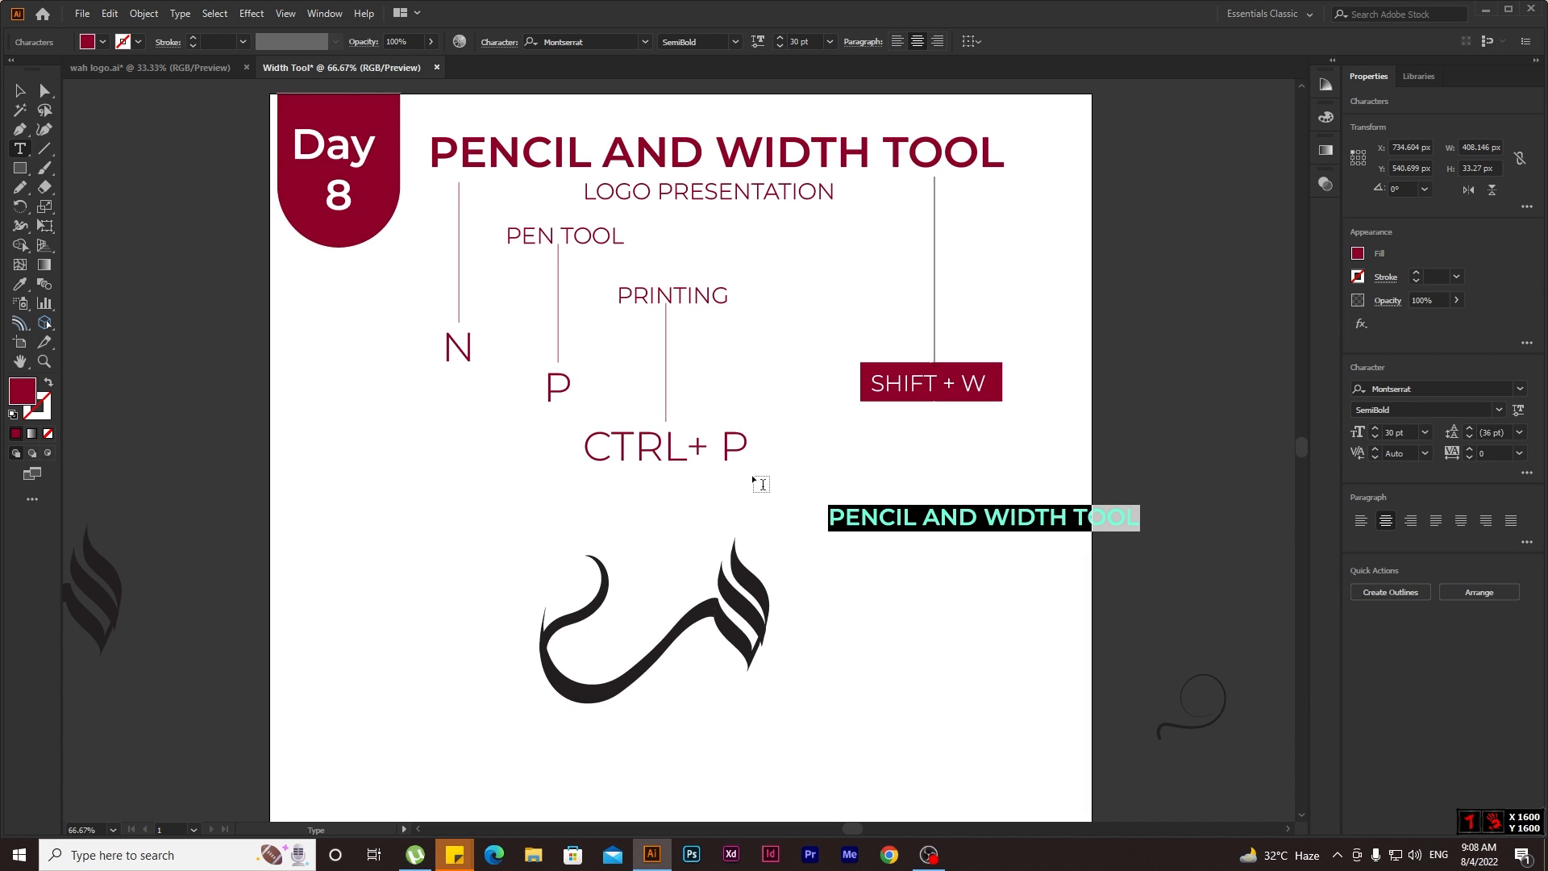
{"action": "type", "text": "PROPERTIE"}
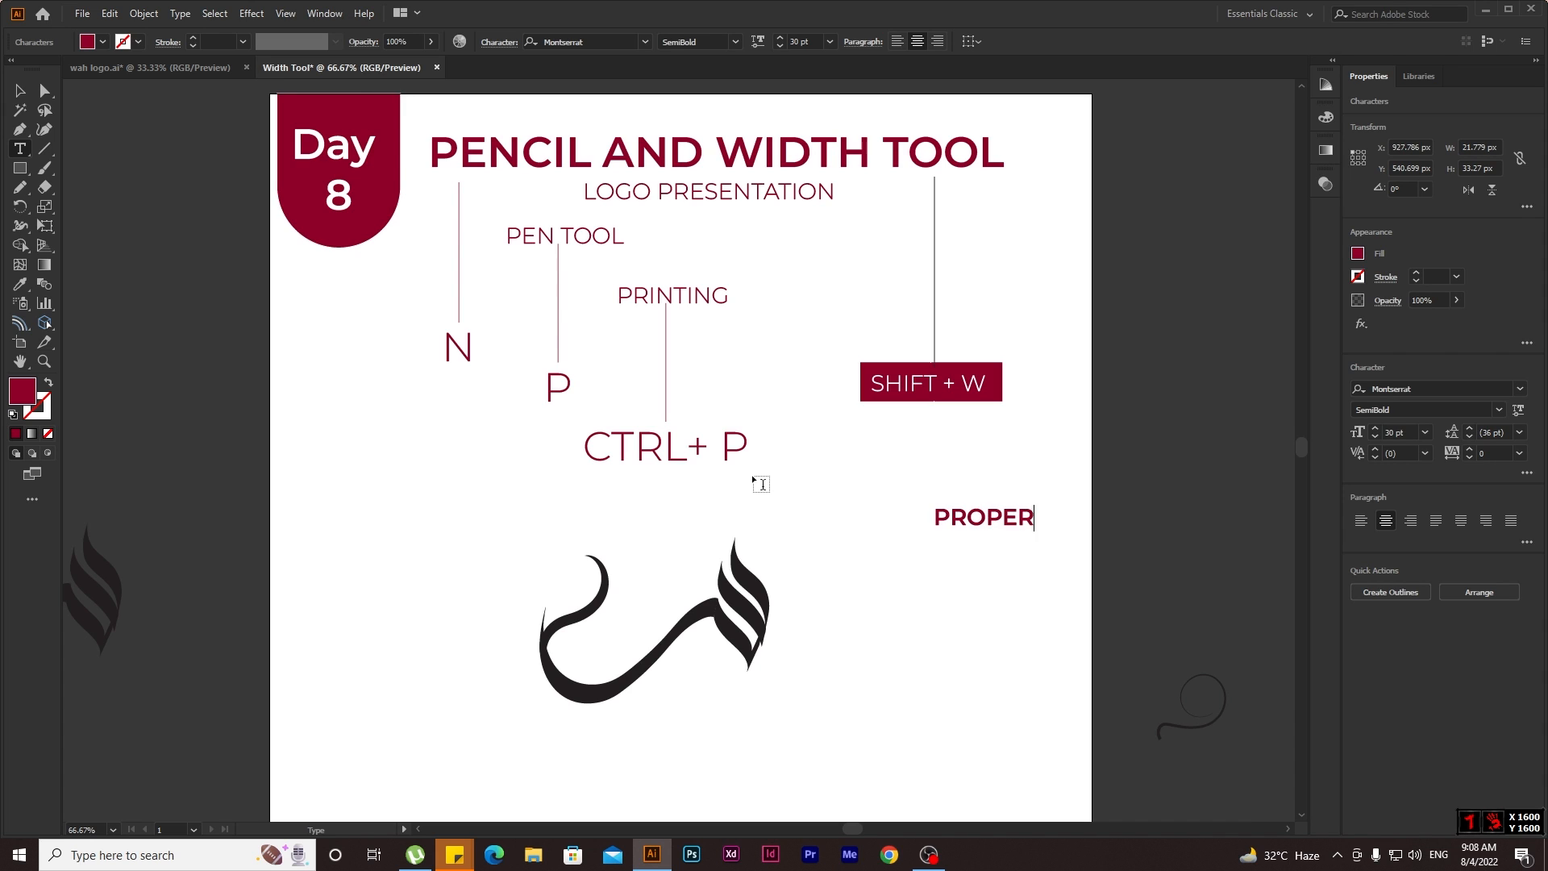
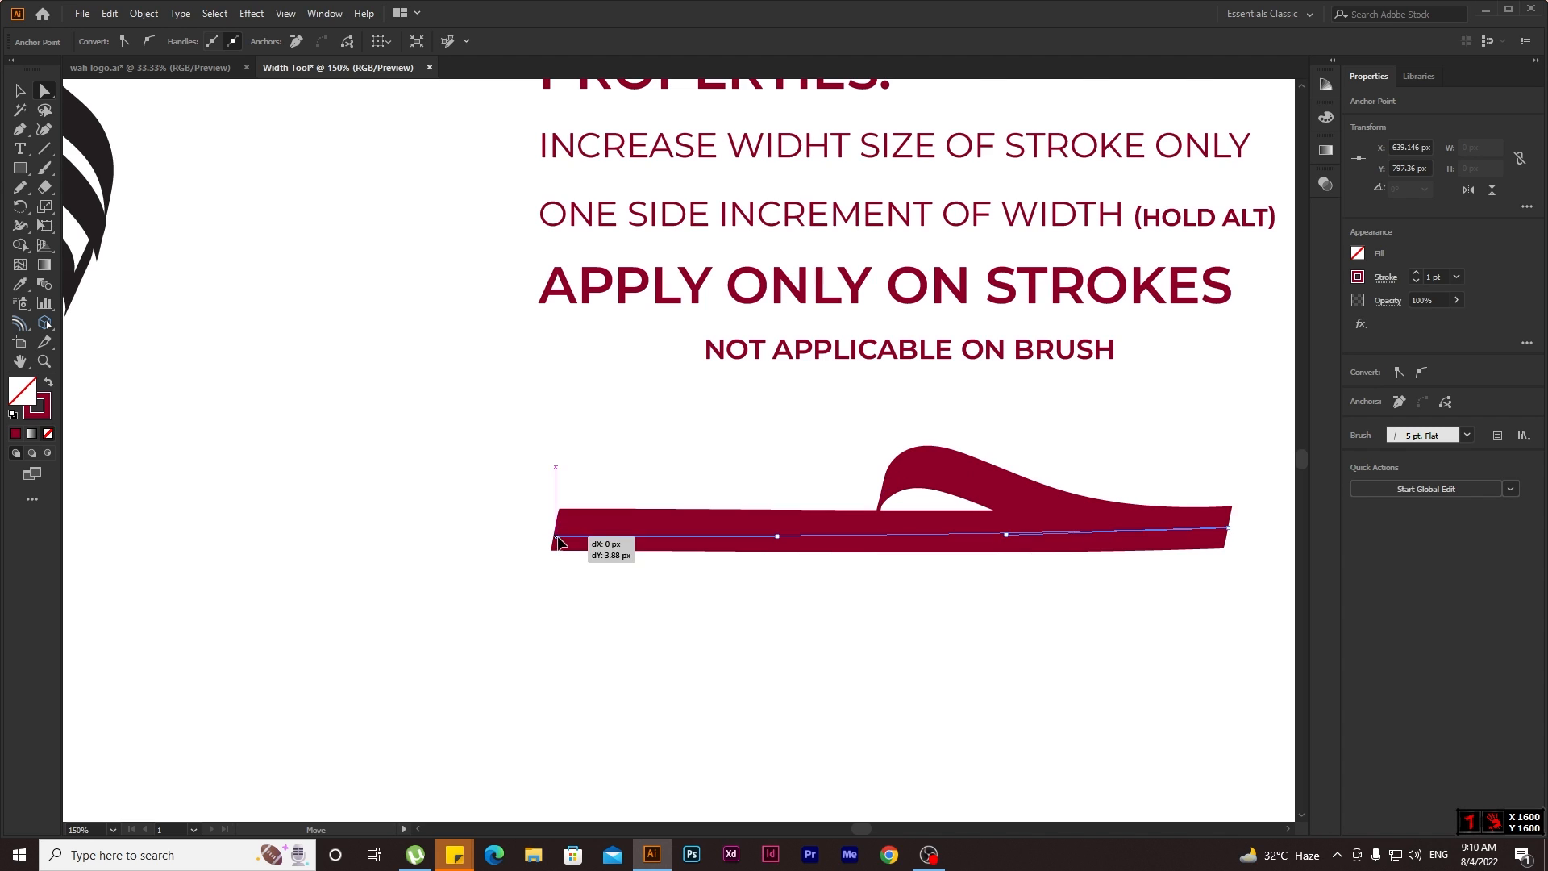
Select the burgundy 5 pt. Flat brush stroke and activate the Width tool to check whether it applies to brushes.
{"action": "left_click", "coordinate": [765, 633]}
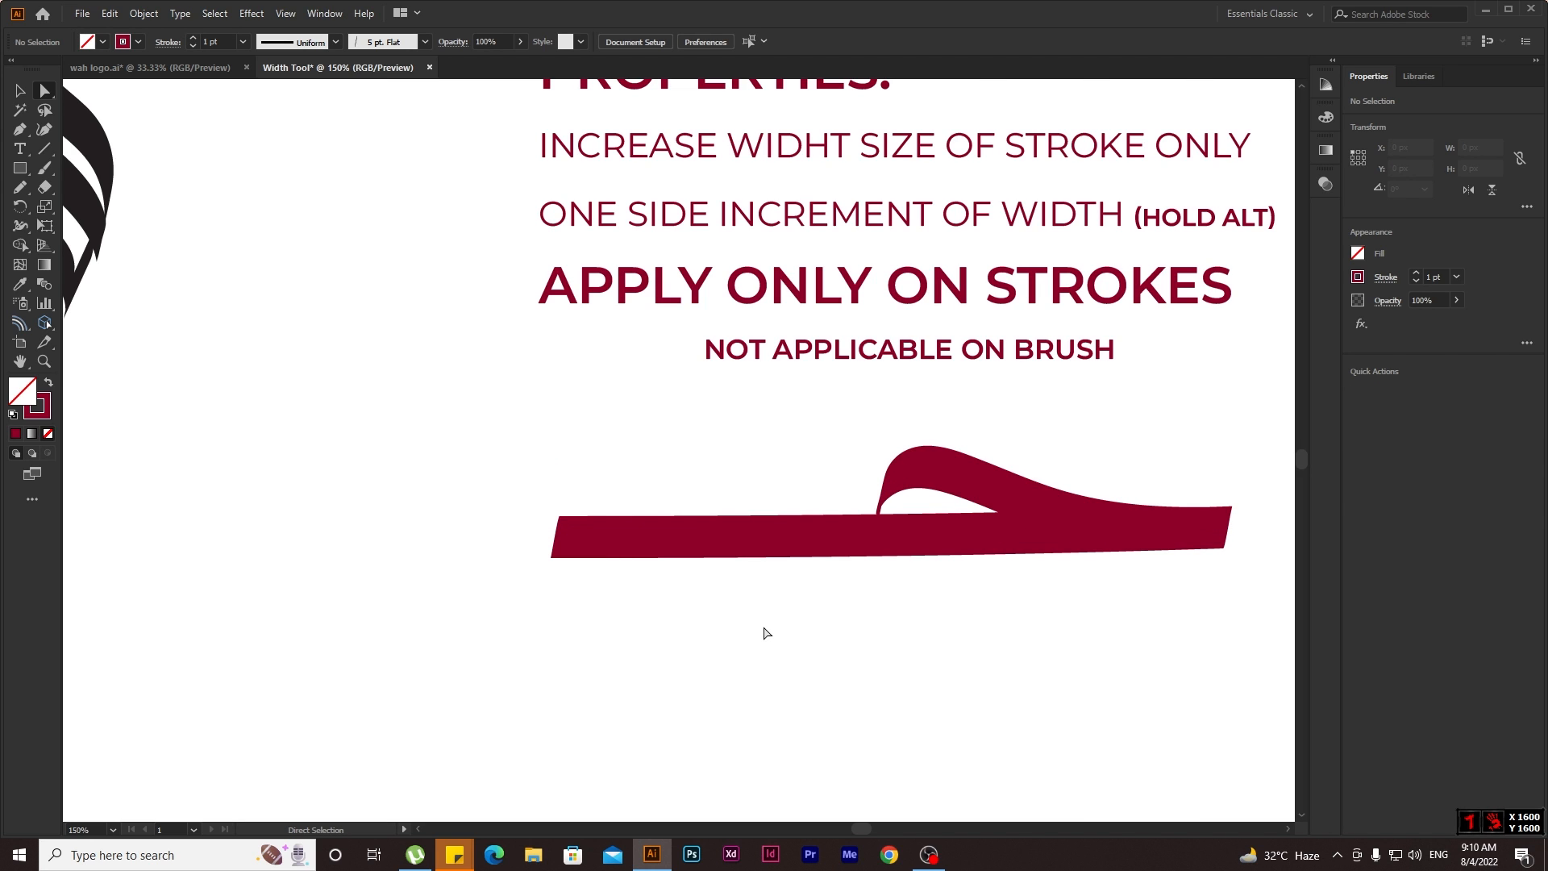
{"action": "scroll", "coordinate": [763, 632], "scroll_direction": "down", "scroll_amount": 1}
{"action": "scroll", "coordinate": [761, 632], "scroll_direction": "down", "scroll_amount": 1, "text": "alt"}
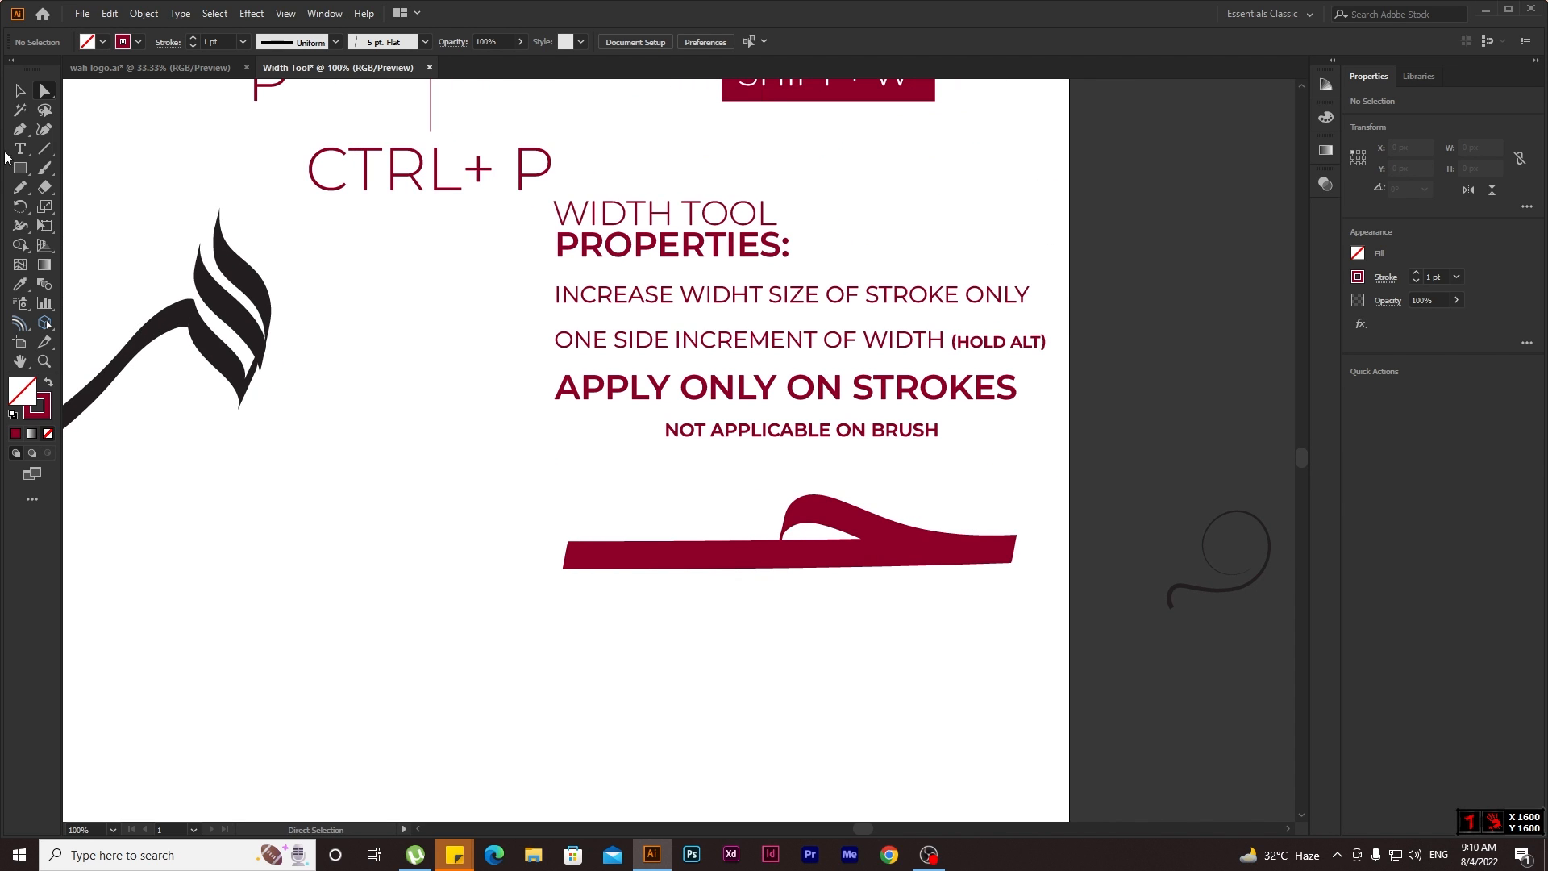
{"action": "left_click", "coordinate": [22, 89]}
{"action": "left_click_drag", "start_coordinate": [509, 488], "coordinate": [690, 592]}
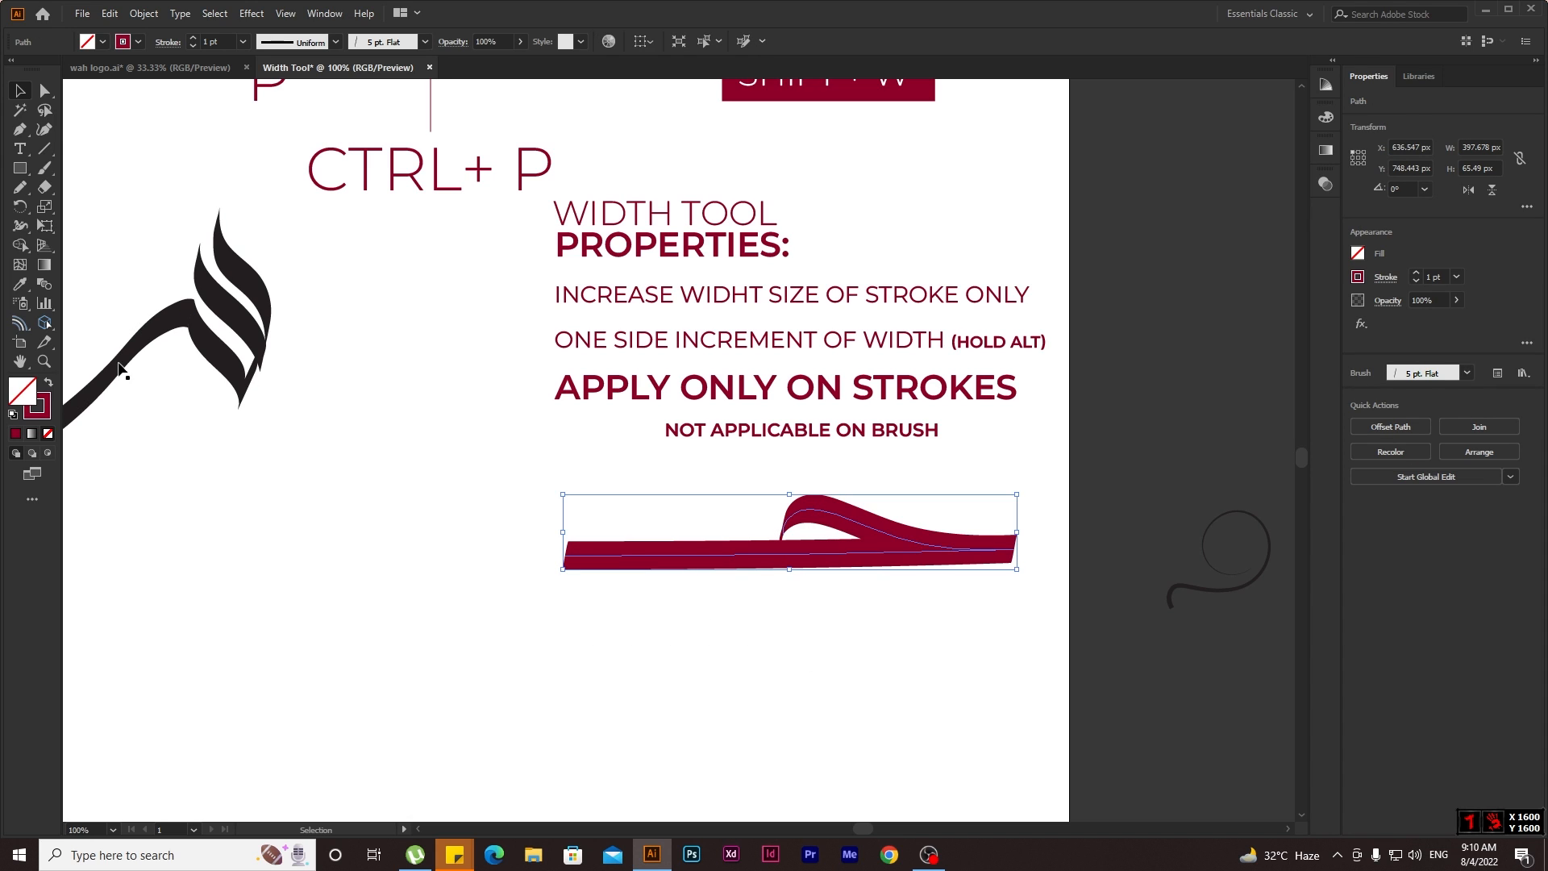
{"action": "key", "text": "shift+w"}
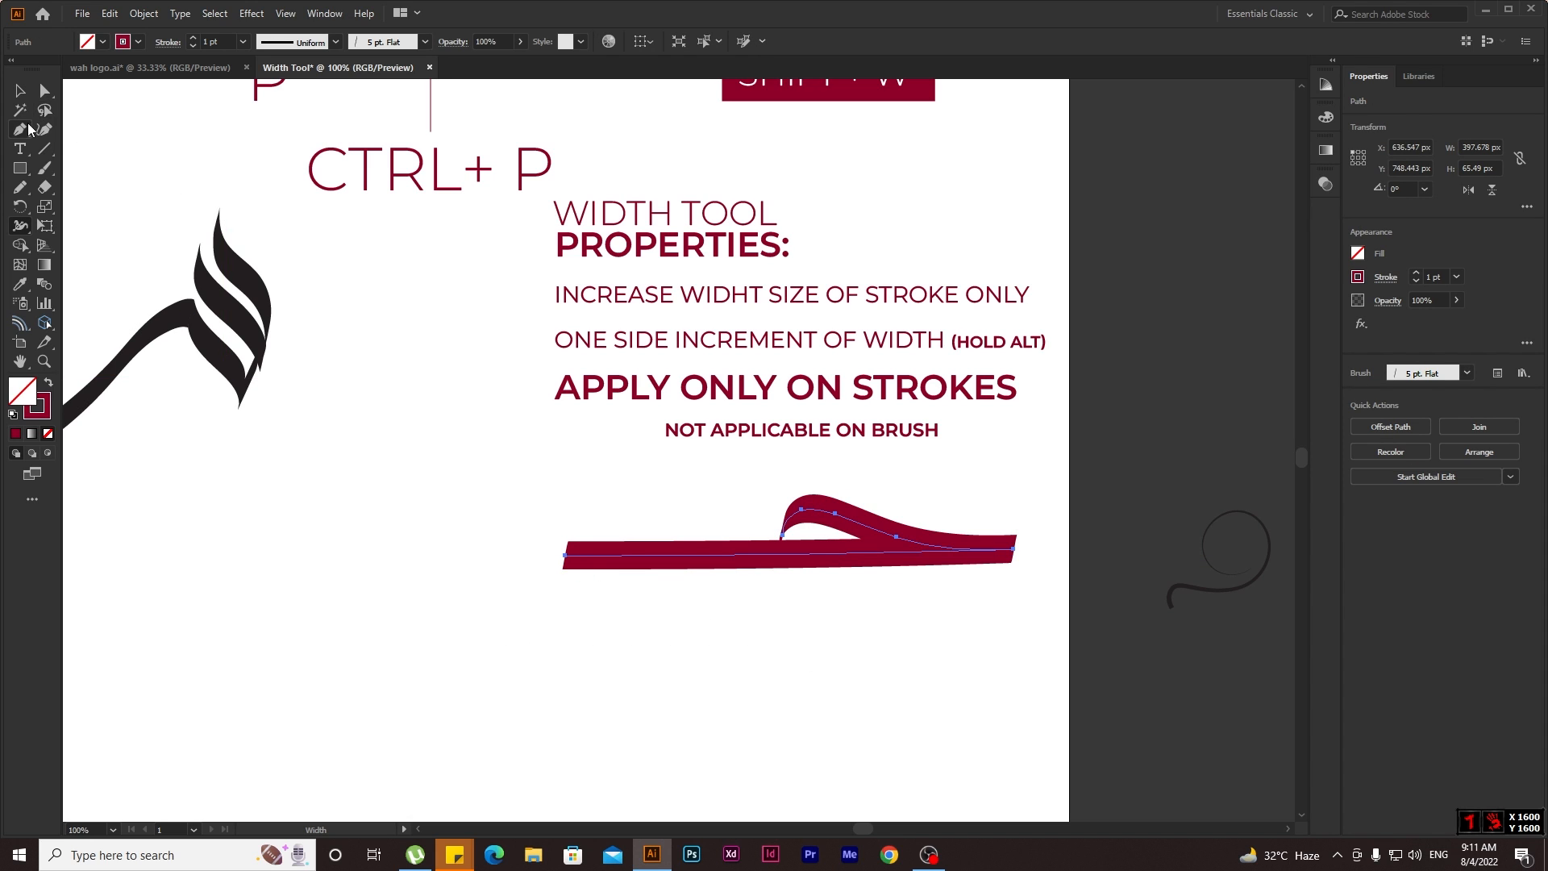
{"action": "left_click", "coordinate": [21, 93]}
{"action": "left_click", "coordinate": [385, 424]}
Adjust the direction handle of the end anchor at the tip of the stroke's upper hook to smooth its curve.
{"action": "scroll", "coordinate": [1001, 605], "scroll_direction": "up", "scroll_amount": 2}
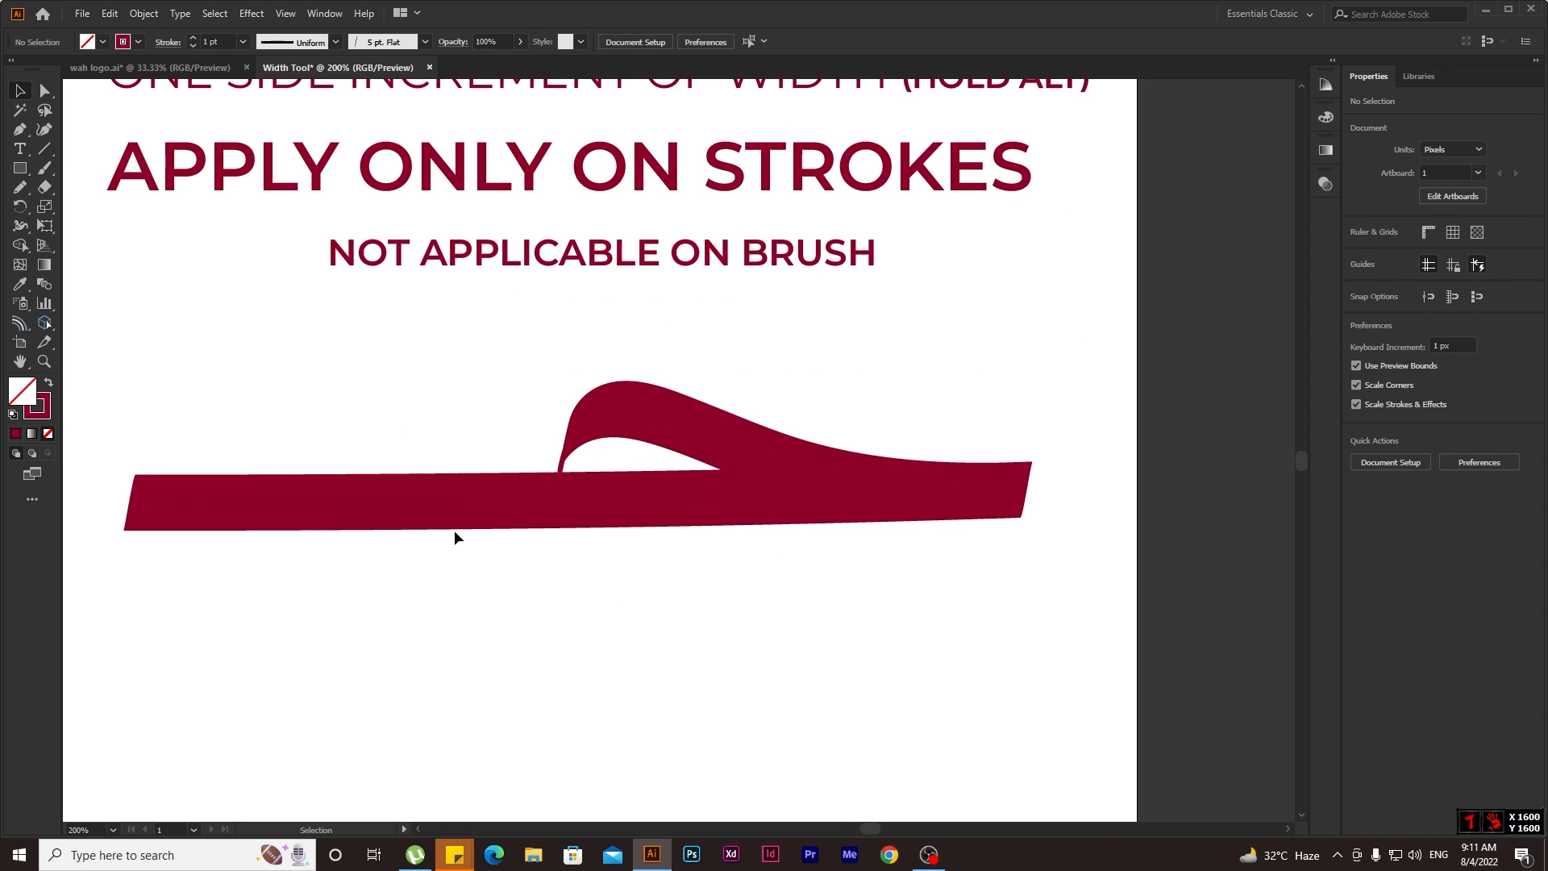
{"action": "left_click", "coordinate": [562, 469]}
{"action": "scroll", "coordinate": [563, 470], "scroll_direction": "up", "scroll_amount": 3}
{"action": "key", "text": "a"}
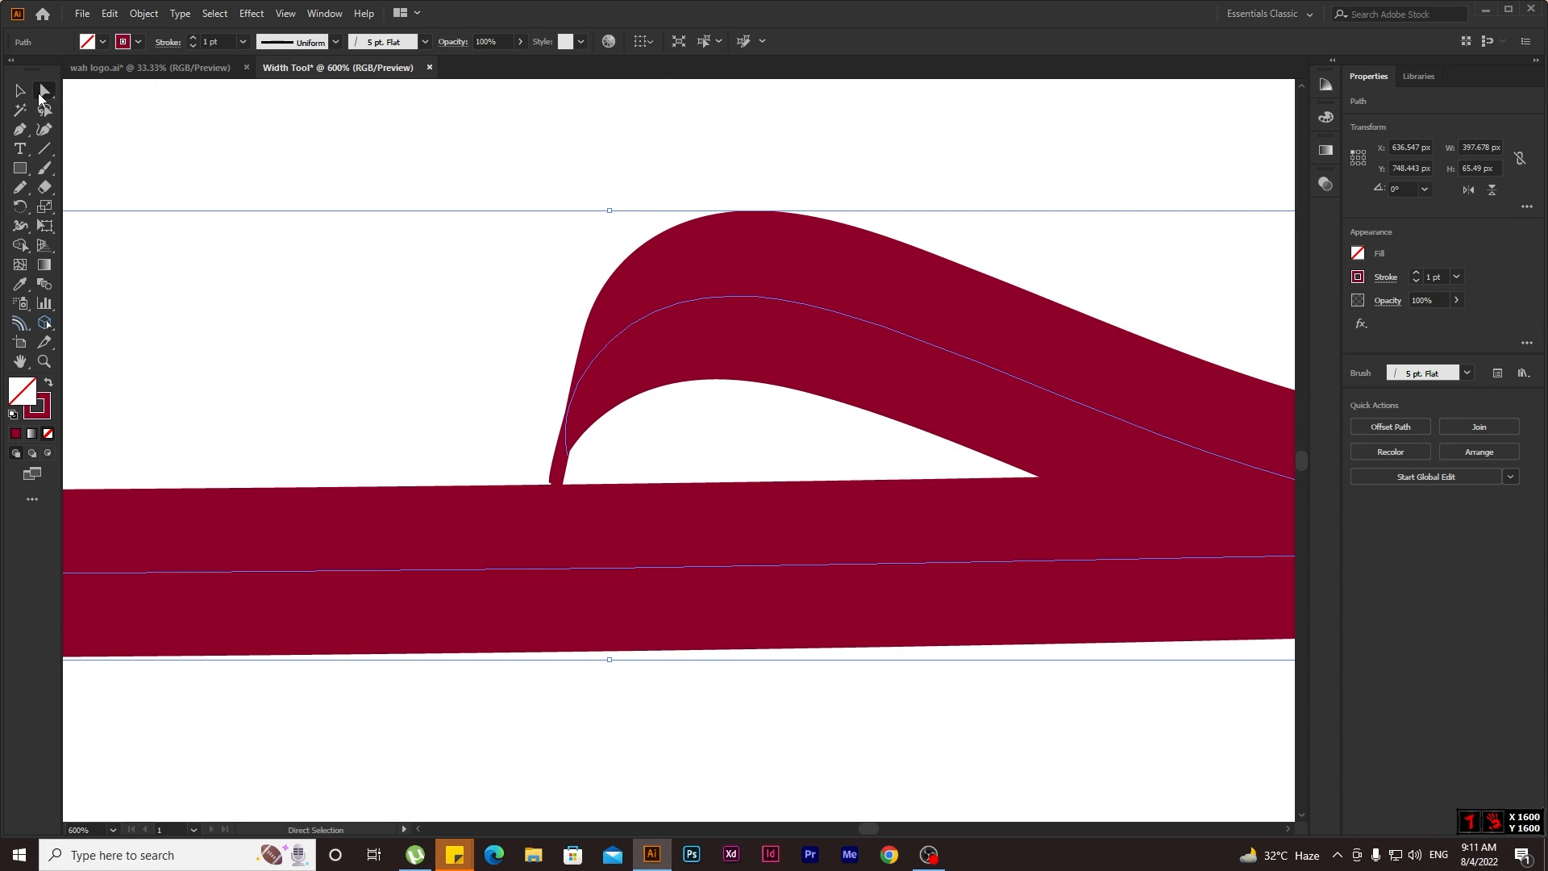
{"action": "left_click", "coordinate": [567, 455]}
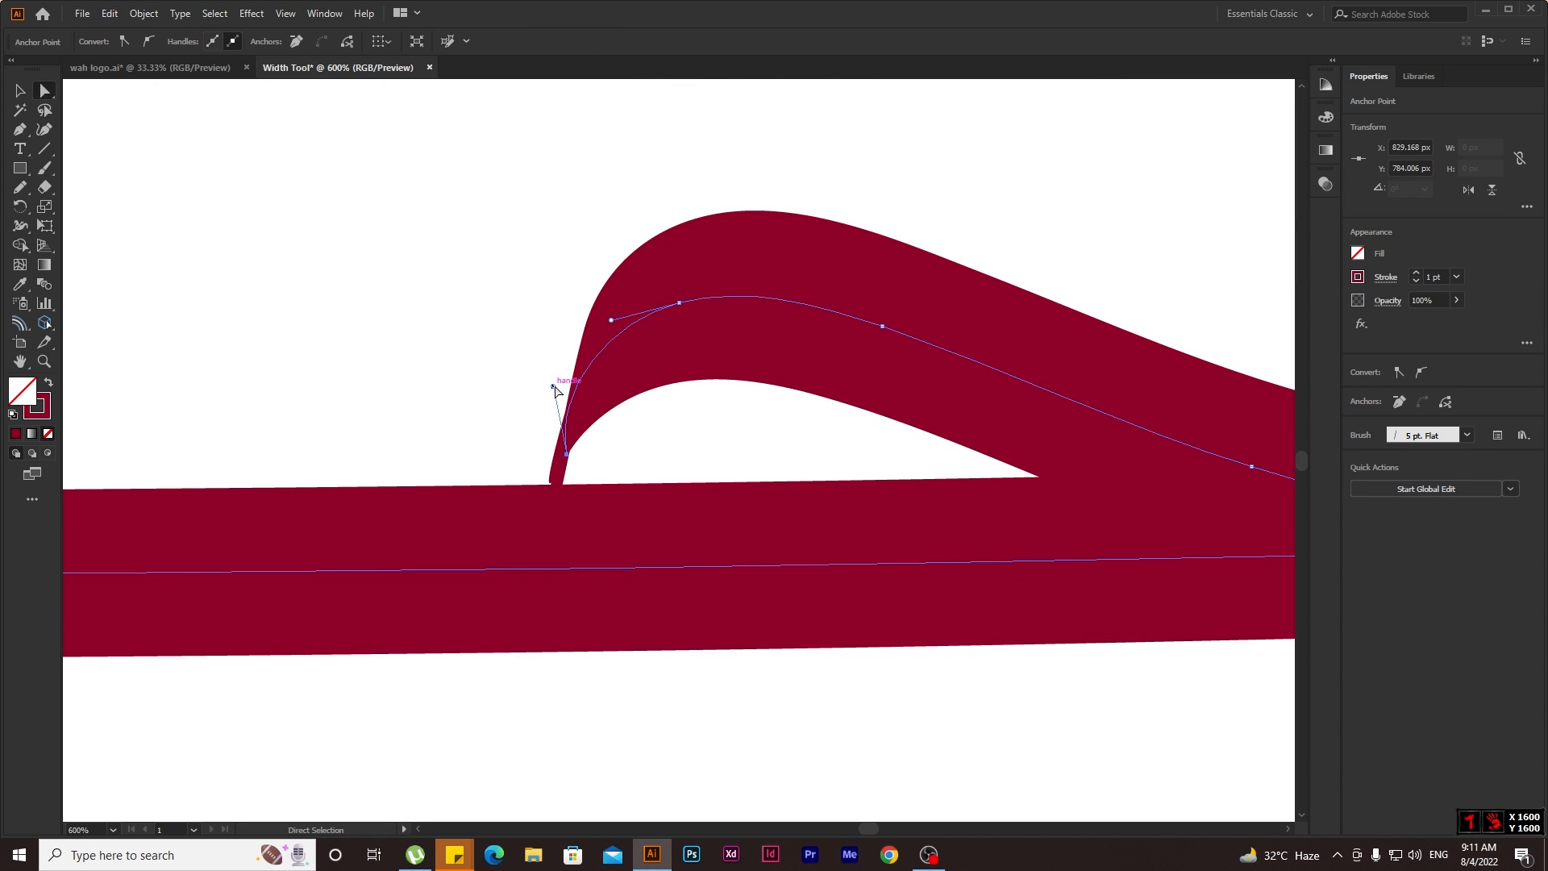
{"action": "left_click_drag", "start_coordinate": [553, 387], "coordinate": [584, 384]}
Extend the hook's tip with the Pencil tool into an S-shaped tail crossing the bar and hanging below it.
{"action": "mouse_move", "coordinate": [567, 456]}
{"action": "left_mouse_down"}
{"action": "mouse_move", "coordinate": [549, 450]}
{"action": "mouse_move", "coordinate": [552, 257]}
{"action": "mouse_move", "coordinate": [533, 386]}
{"action": "mouse_move", "coordinate": [663, 652]}
{"action": "mouse_move", "coordinate": [667, 742]}
{"action": "mouse_move", "coordinate": [645, 794]}
{"action": "left_mouse_up"}
{"action": "left_click", "coordinate": [20, 187]}
{"action": "scroll", "coordinate": [547, 448], "scroll_direction": "down", "scroll_amount": 2}
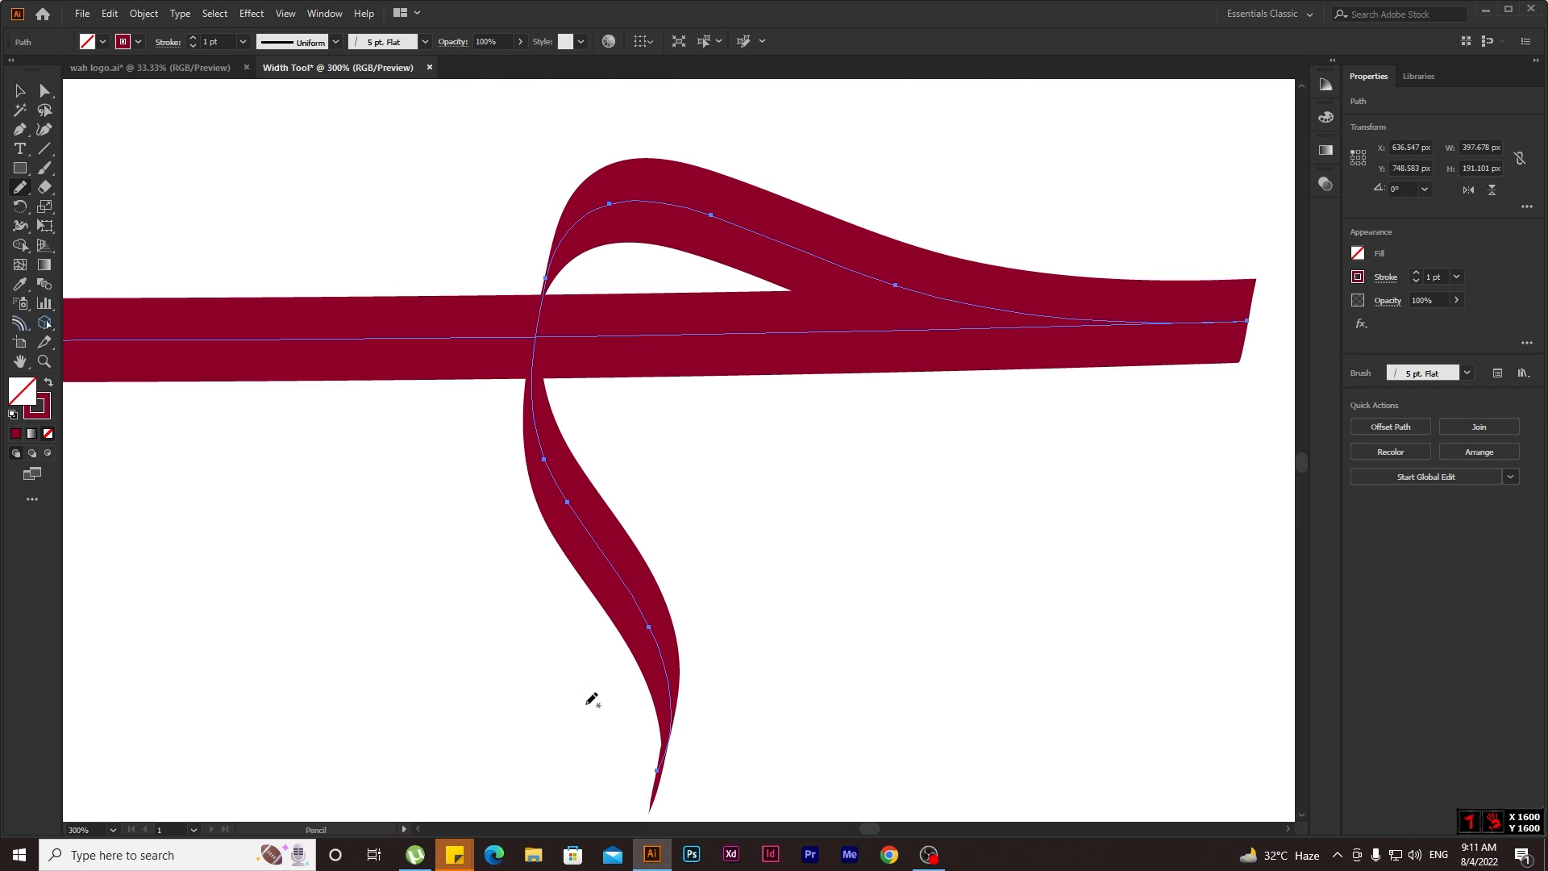
{"action": "scroll", "coordinate": [576, 663], "scroll_direction": "down", "scroll_amount": 1}
{"action": "left_click", "coordinate": [20, 91]}
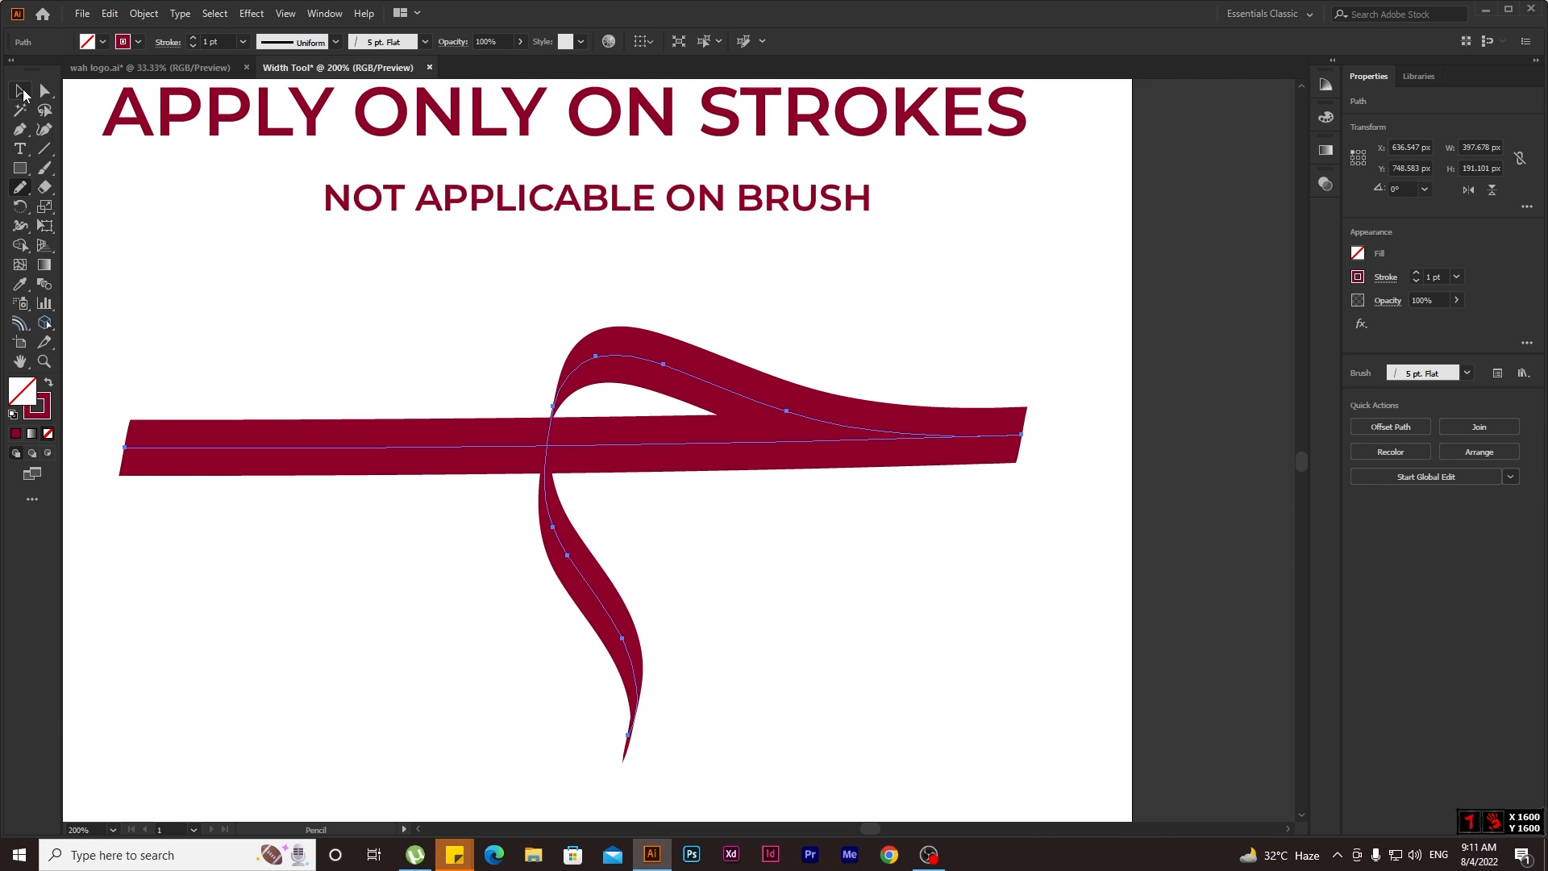
{"action": "left_click", "coordinate": [336, 269]}
Adjust the direction handle at the end of the hanging tail so it tapers smoothly to a point.
{"action": "scroll", "coordinate": [733, 640], "scroll_direction": "left", "scroll_amount": 2}
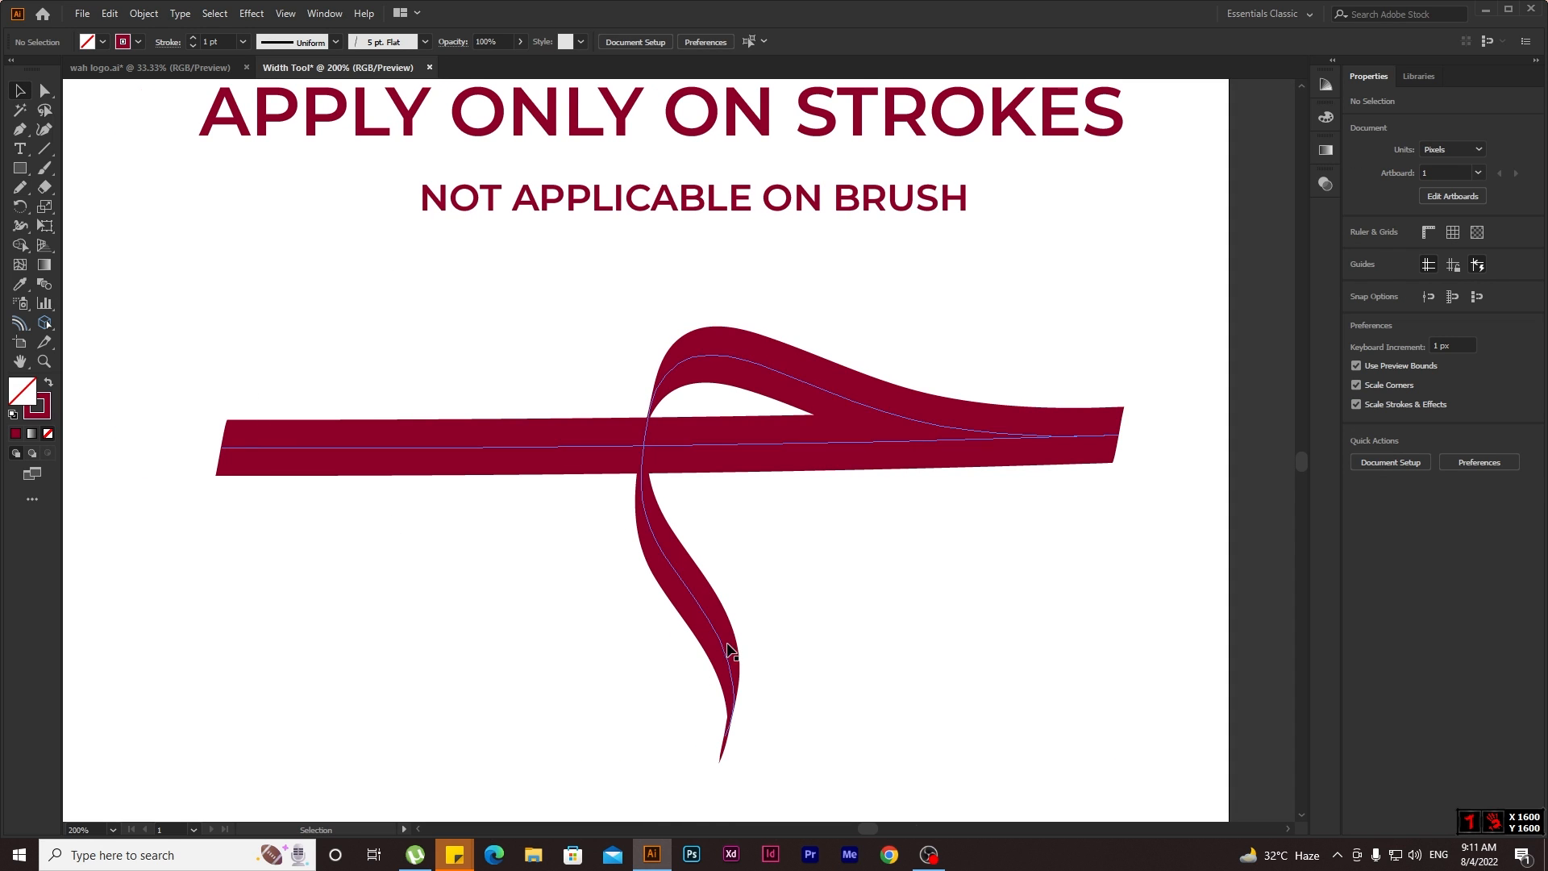
{"action": "scroll", "coordinate": [730, 757], "scroll_direction": "up", "scroll_amount": 1}
{"action": "key", "text": "a"}
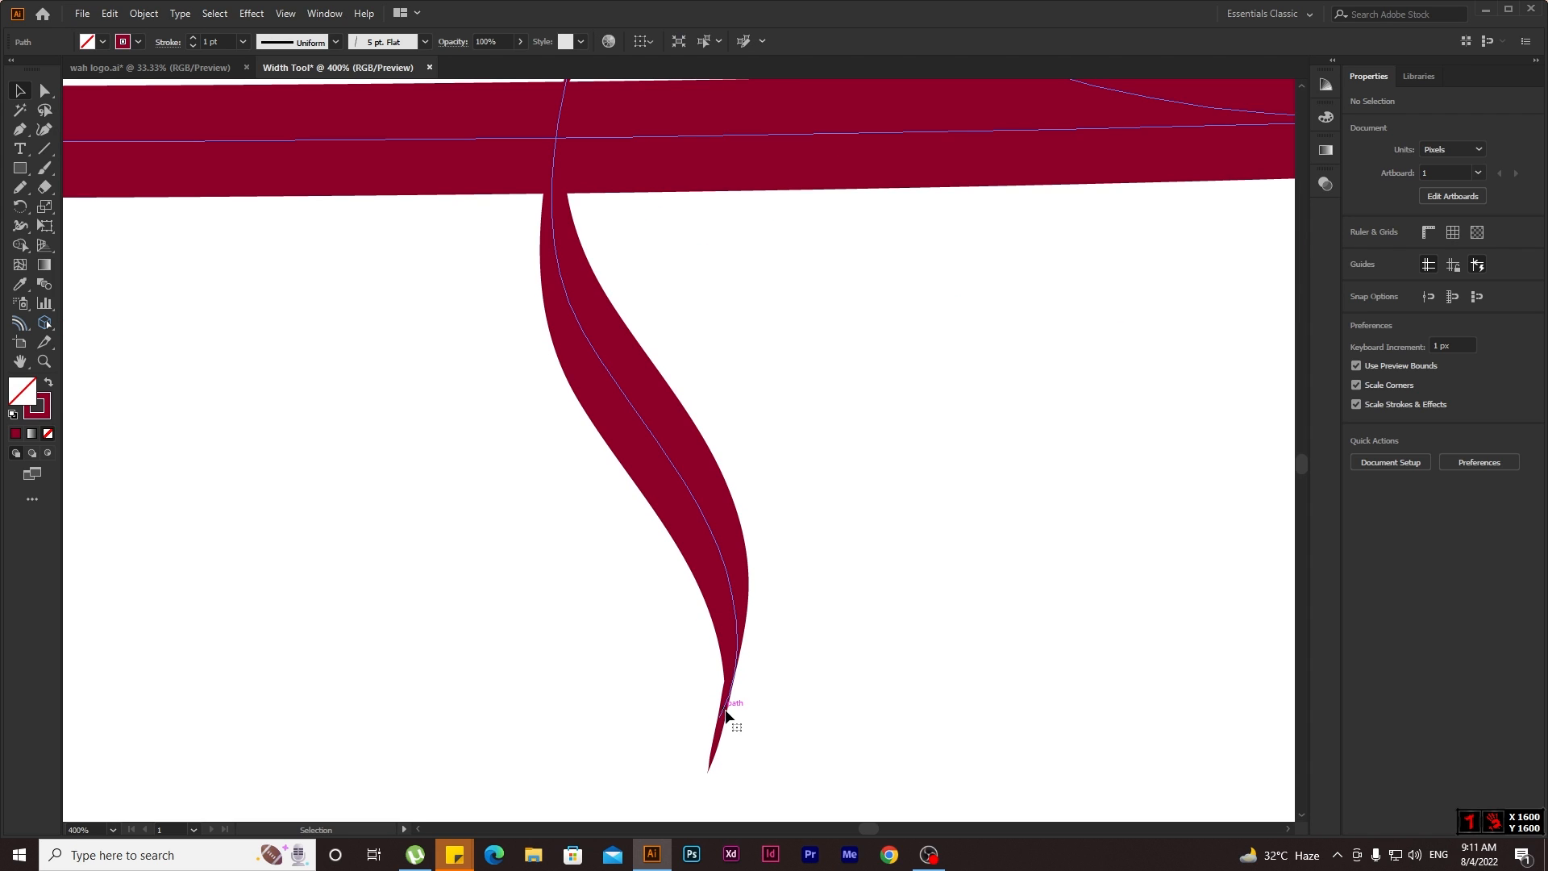
{"action": "left_click", "coordinate": [719, 716]}
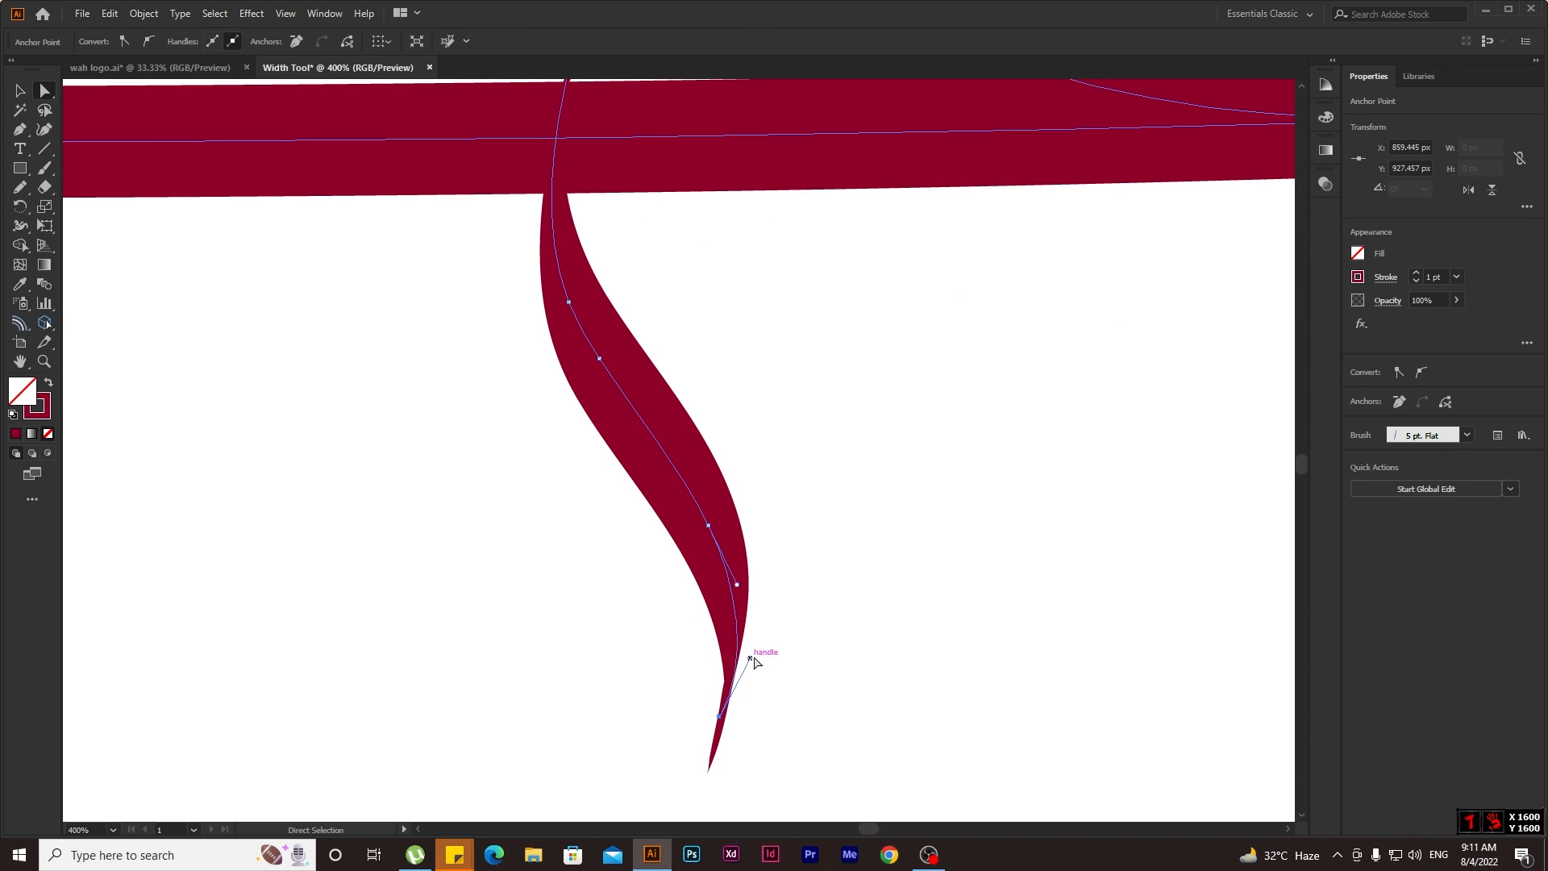
{"action": "left_click_drag", "start_coordinate": [749, 658], "coordinate": [736, 649]}
{"action": "left_click", "coordinate": [752, 682]}
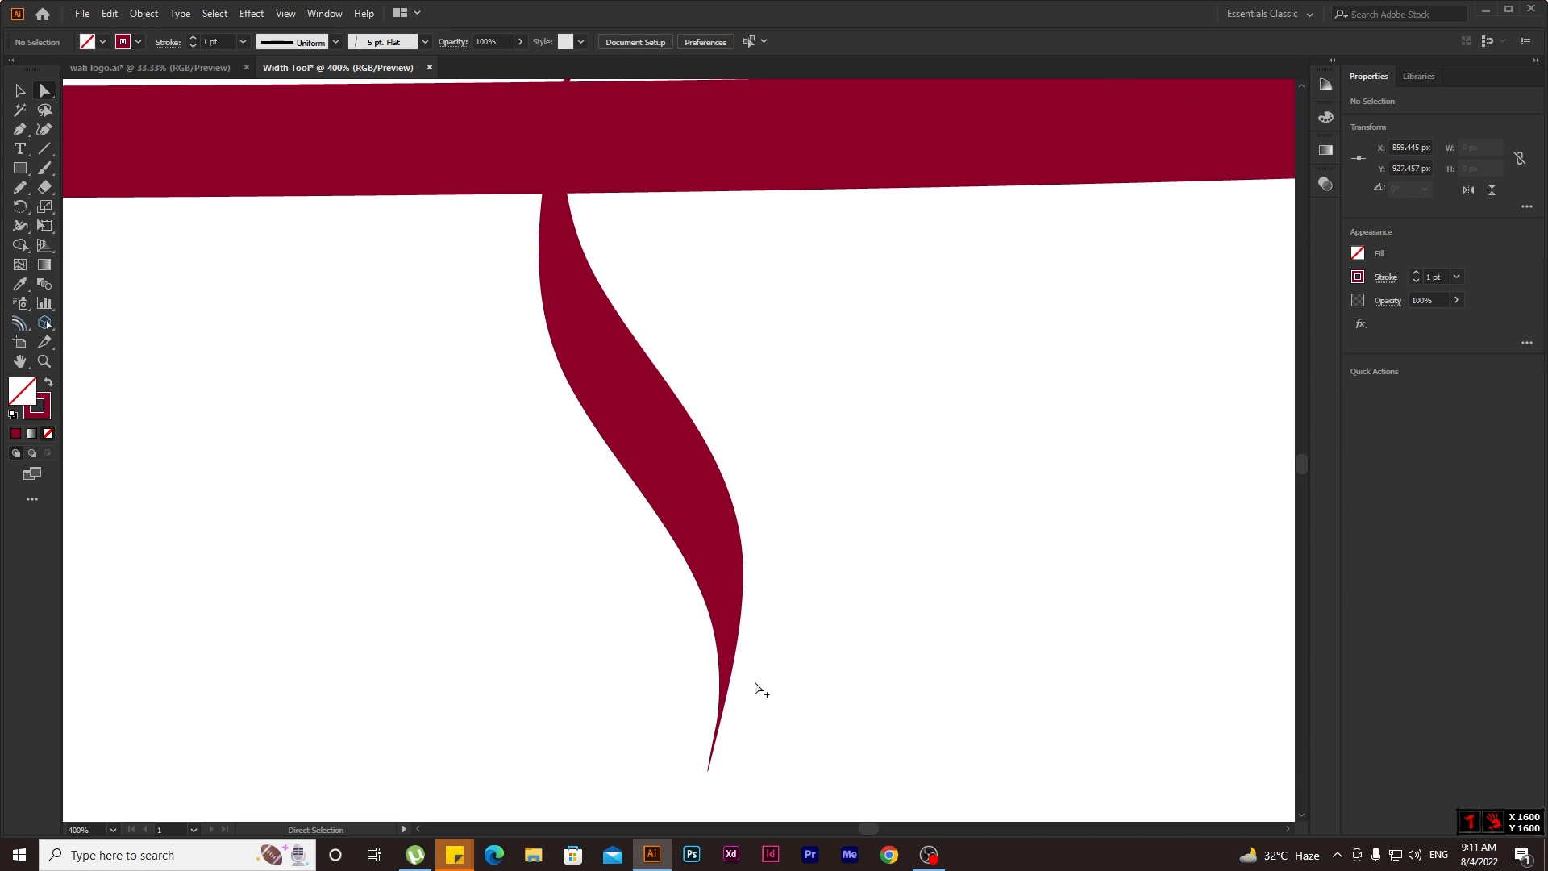
Expand the appearance of the whole burgundy brush stroke into a filled shape.
{"action": "scroll", "coordinate": [742, 691], "scroll_direction": "down", "scroll_amount": 3}
{"action": "scroll", "coordinate": [327, 516], "scroll_direction": "up", "scroll_amount": 2}
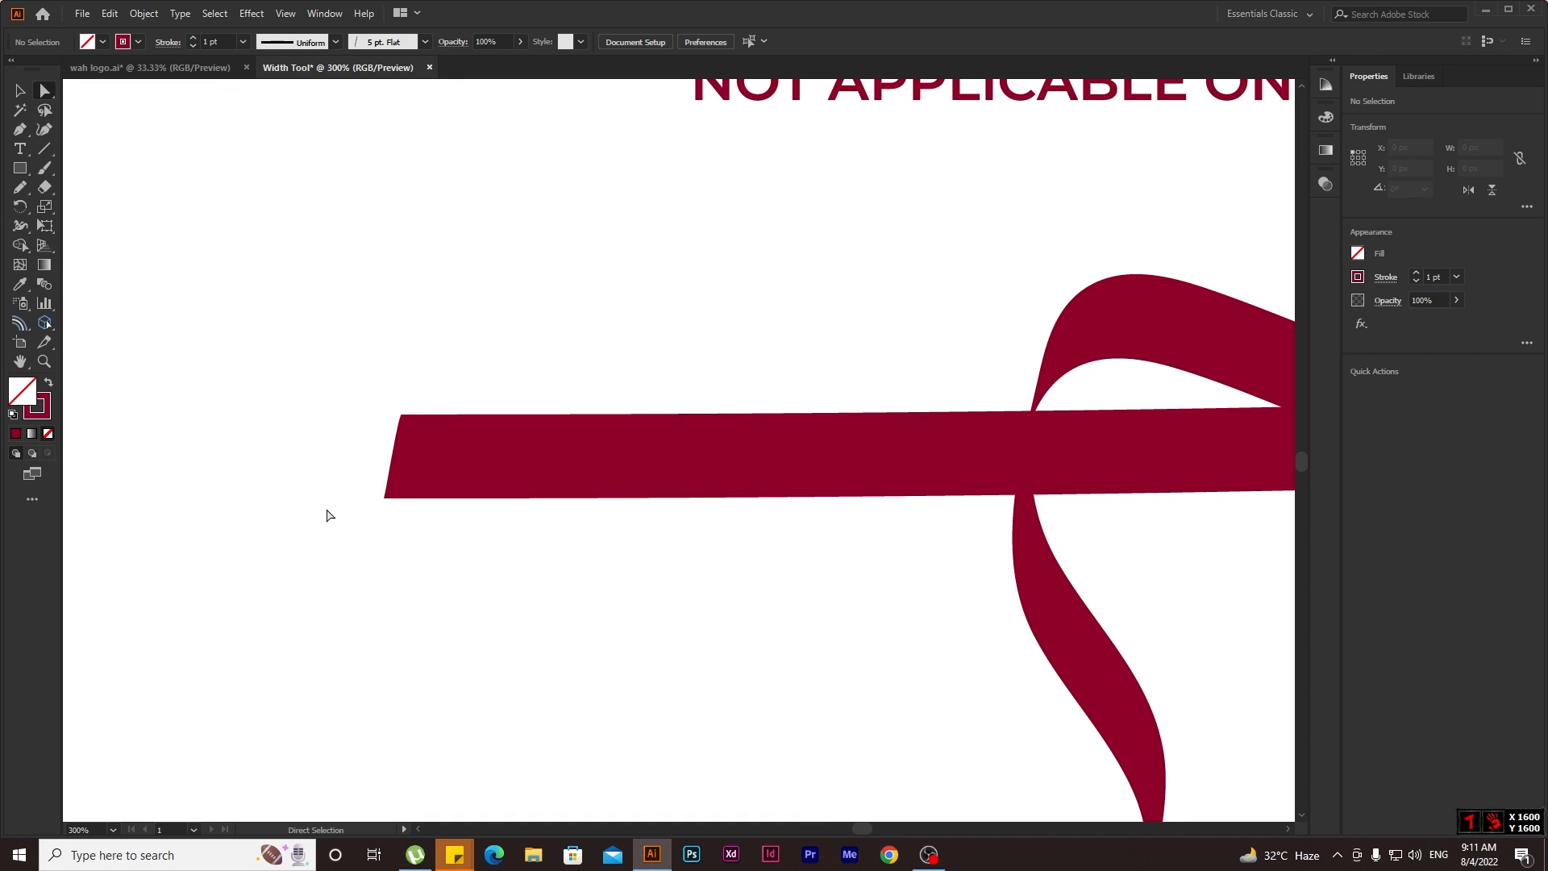
{"action": "left_click", "coordinate": [20, 90]}
{"action": "scroll", "coordinate": [621, 444], "scroll_direction": "down", "scroll_amount": 2}
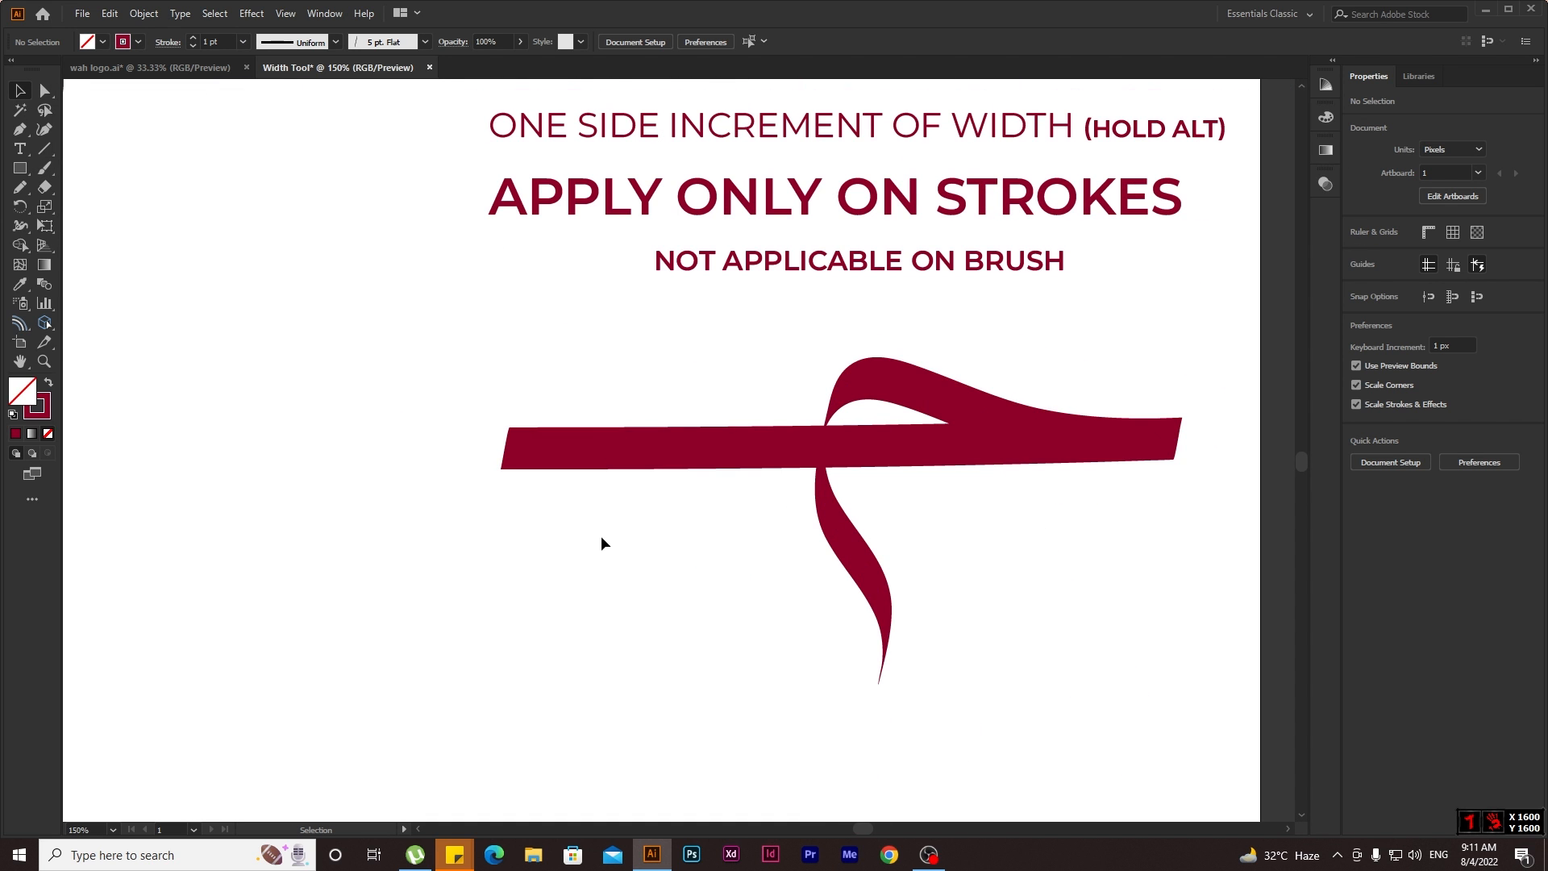
{"action": "left_click_drag", "start_coordinate": [611, 402], "coordinate": [1184, 564]}
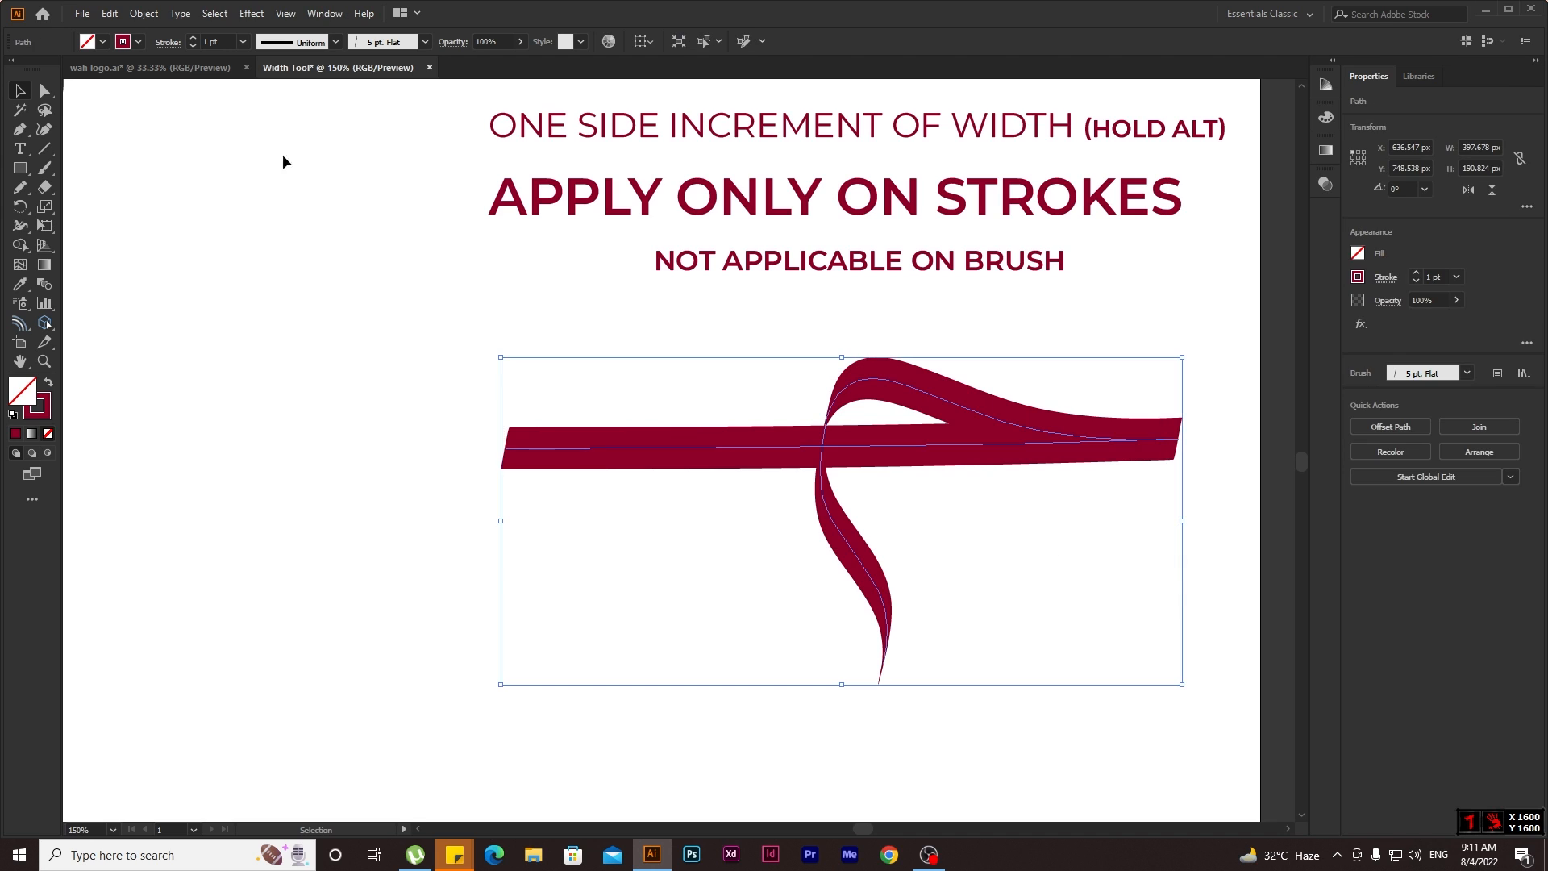
{"action": "left_click", "coordinate": [143, 13]}
{"action": "left_click", "coordinate": [194, 203]}
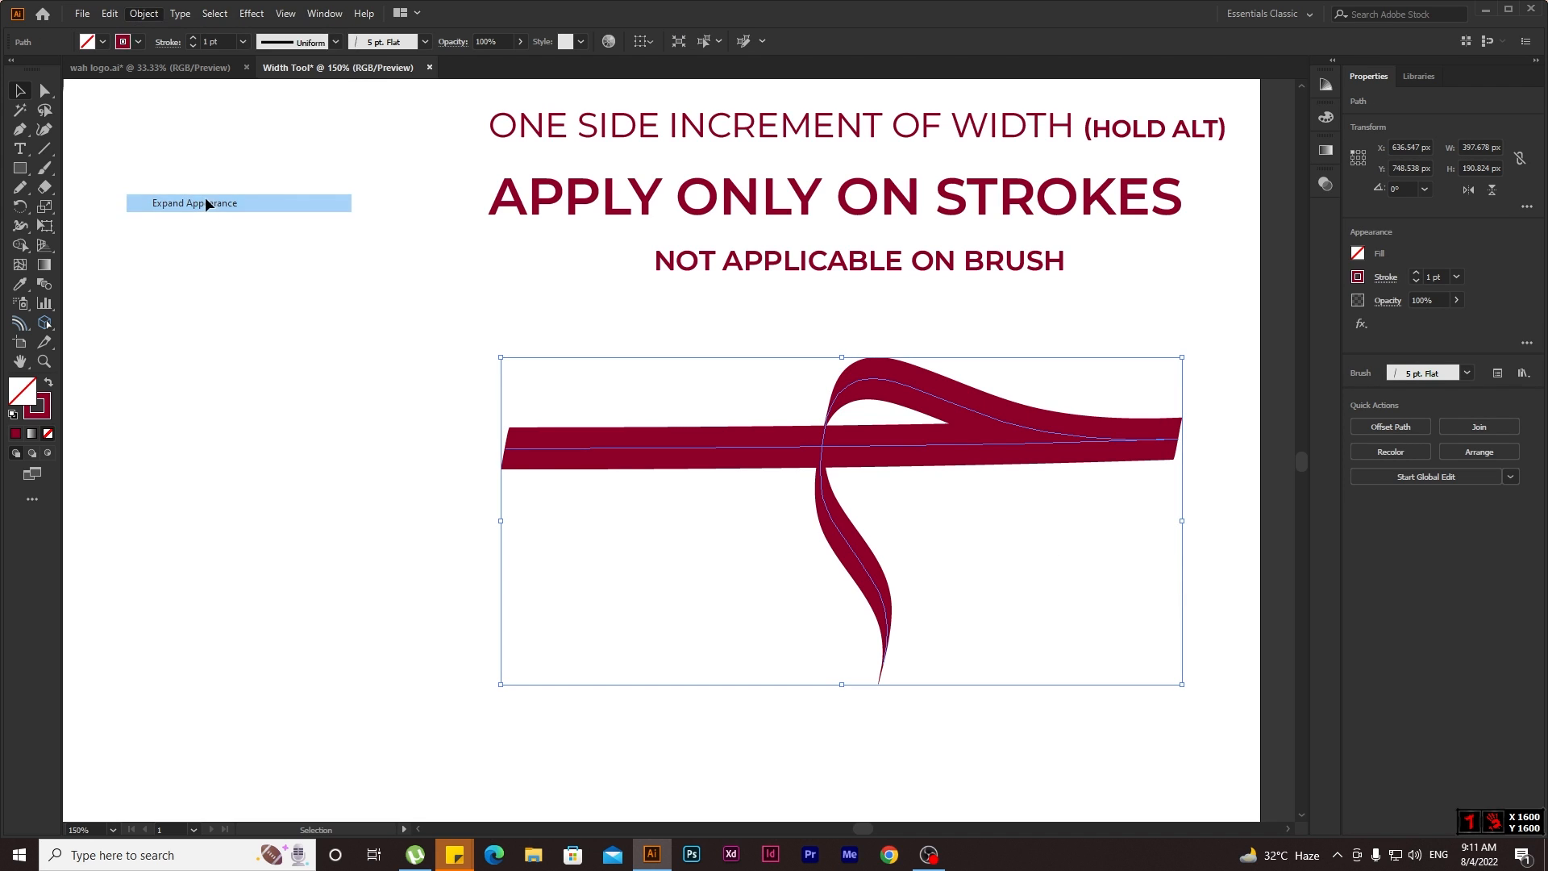
{"action": "left_click", "coordinate": [448, 536]}
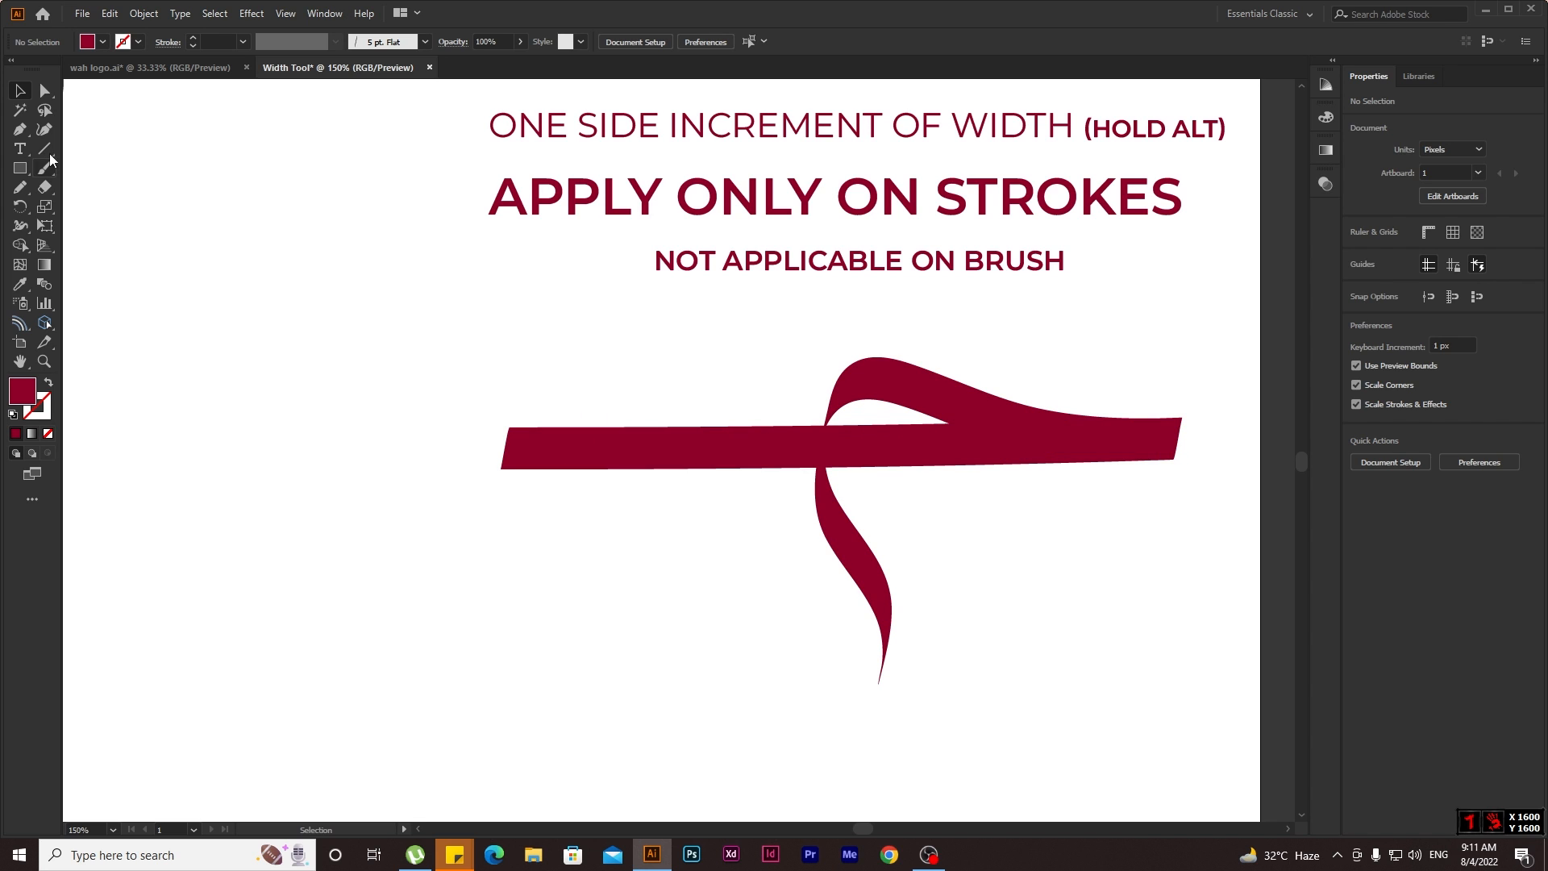
{"action": "left_click", "coordinate": [45, 91]}
{"action": "scroll", "coordinate": [545, 402], "scroll_direction": "up", "scroll_amount": 2}
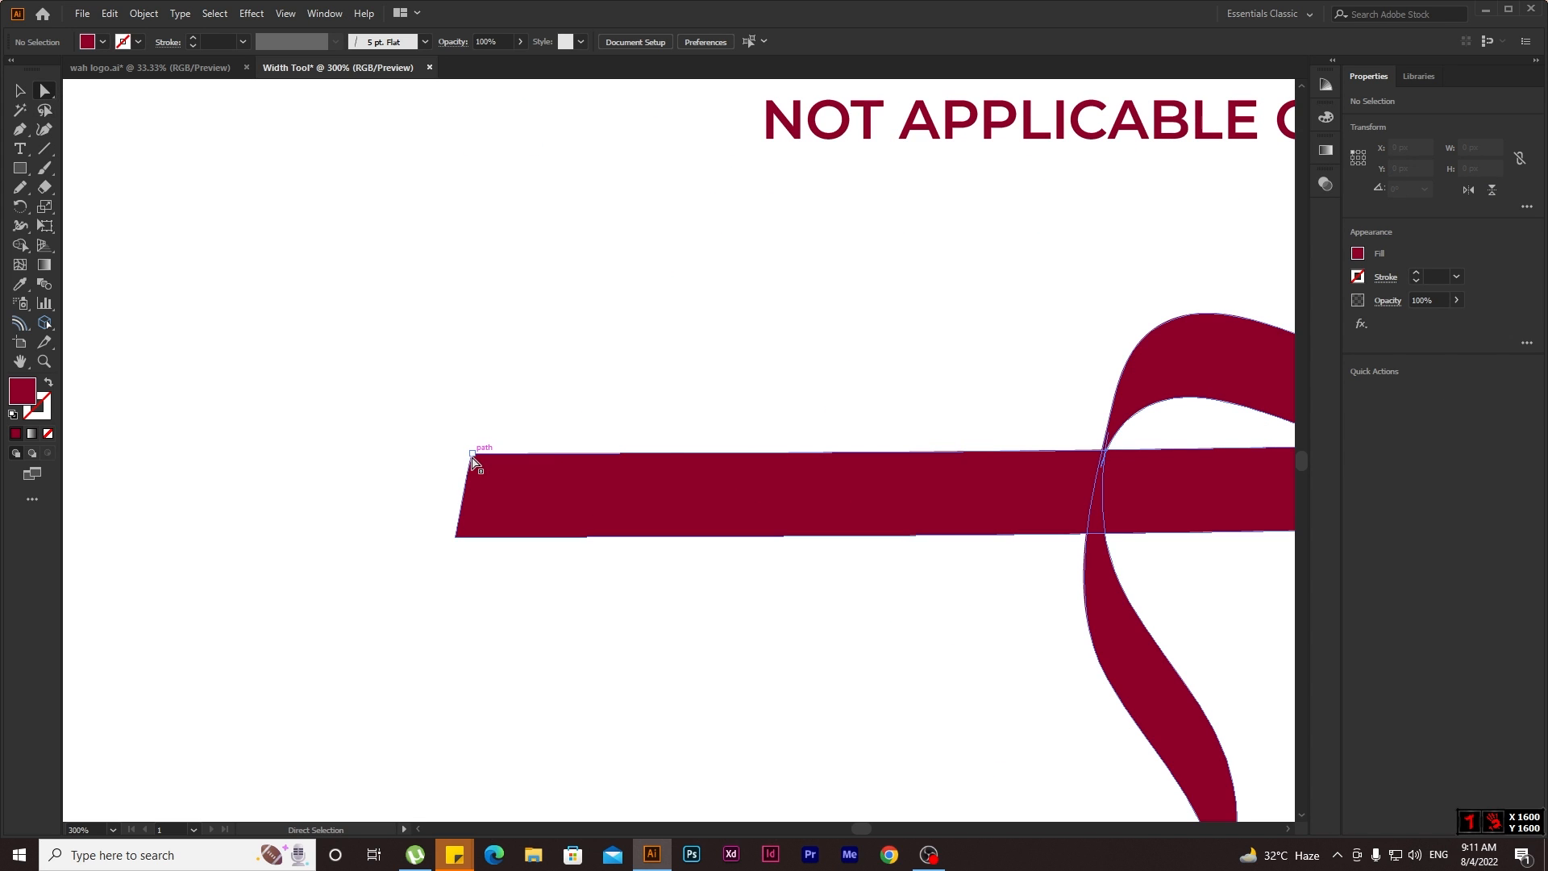
{"action": "left_click_drag", "start_coordinate": [473, 462], "coordinate": [602, 453]}
{"action": "key", "text": "ctrl+z"}
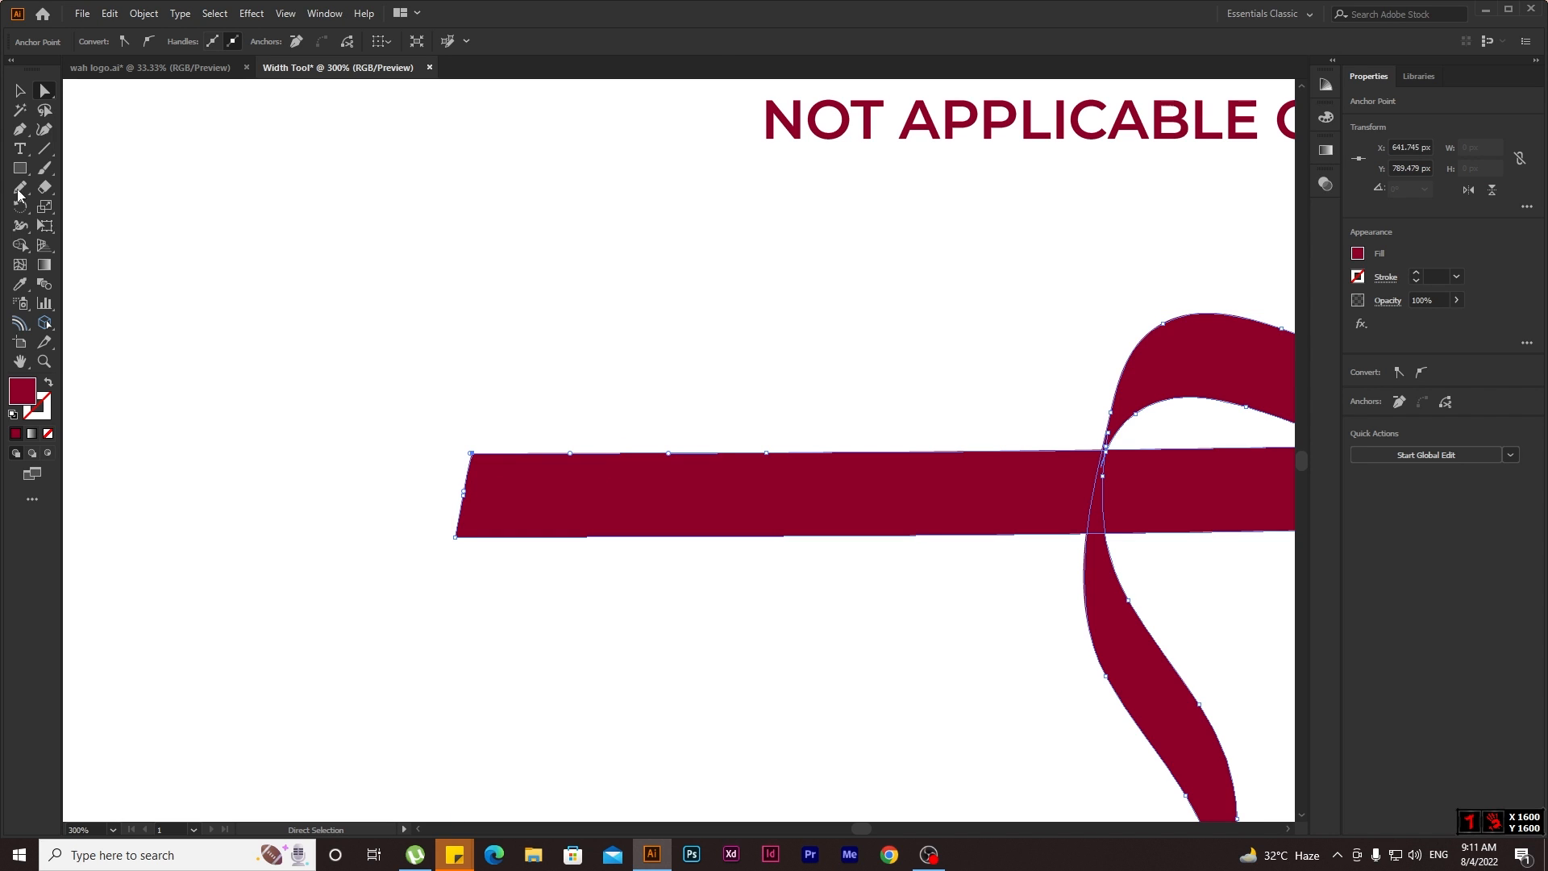
Draw a closed Pen tool shape over the bar's left end, with a curved edge sweeping from its upper corner to its lower edge.
{"action": "left_click", "coordinate": [20, 129]}
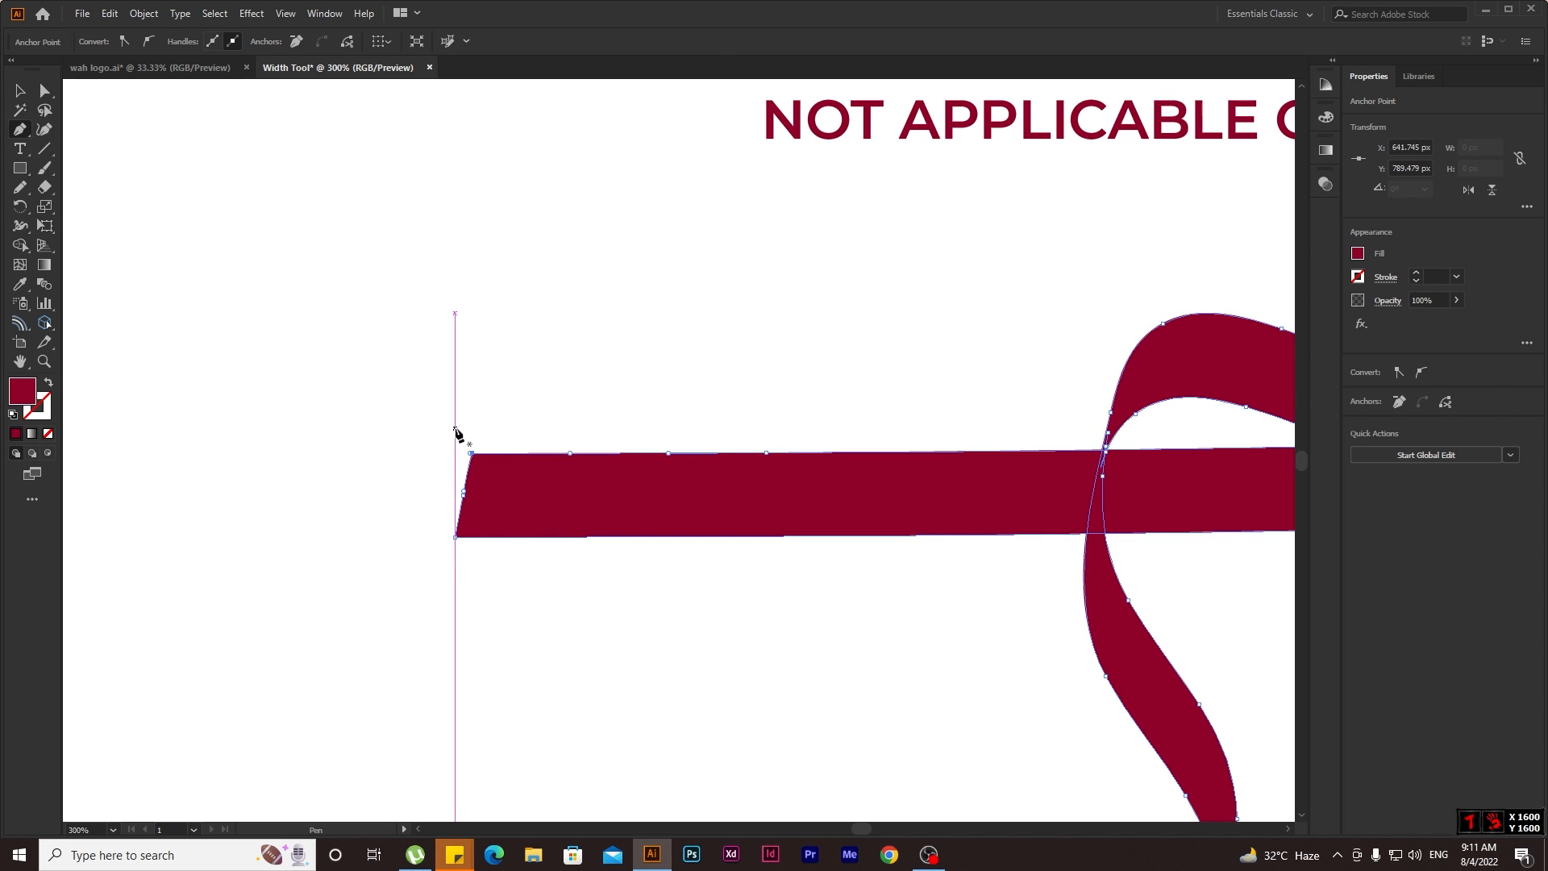
{"action": "left_click", "coordinate": [474, 456]}
{"action": "key", "text": "ctrl+z"}
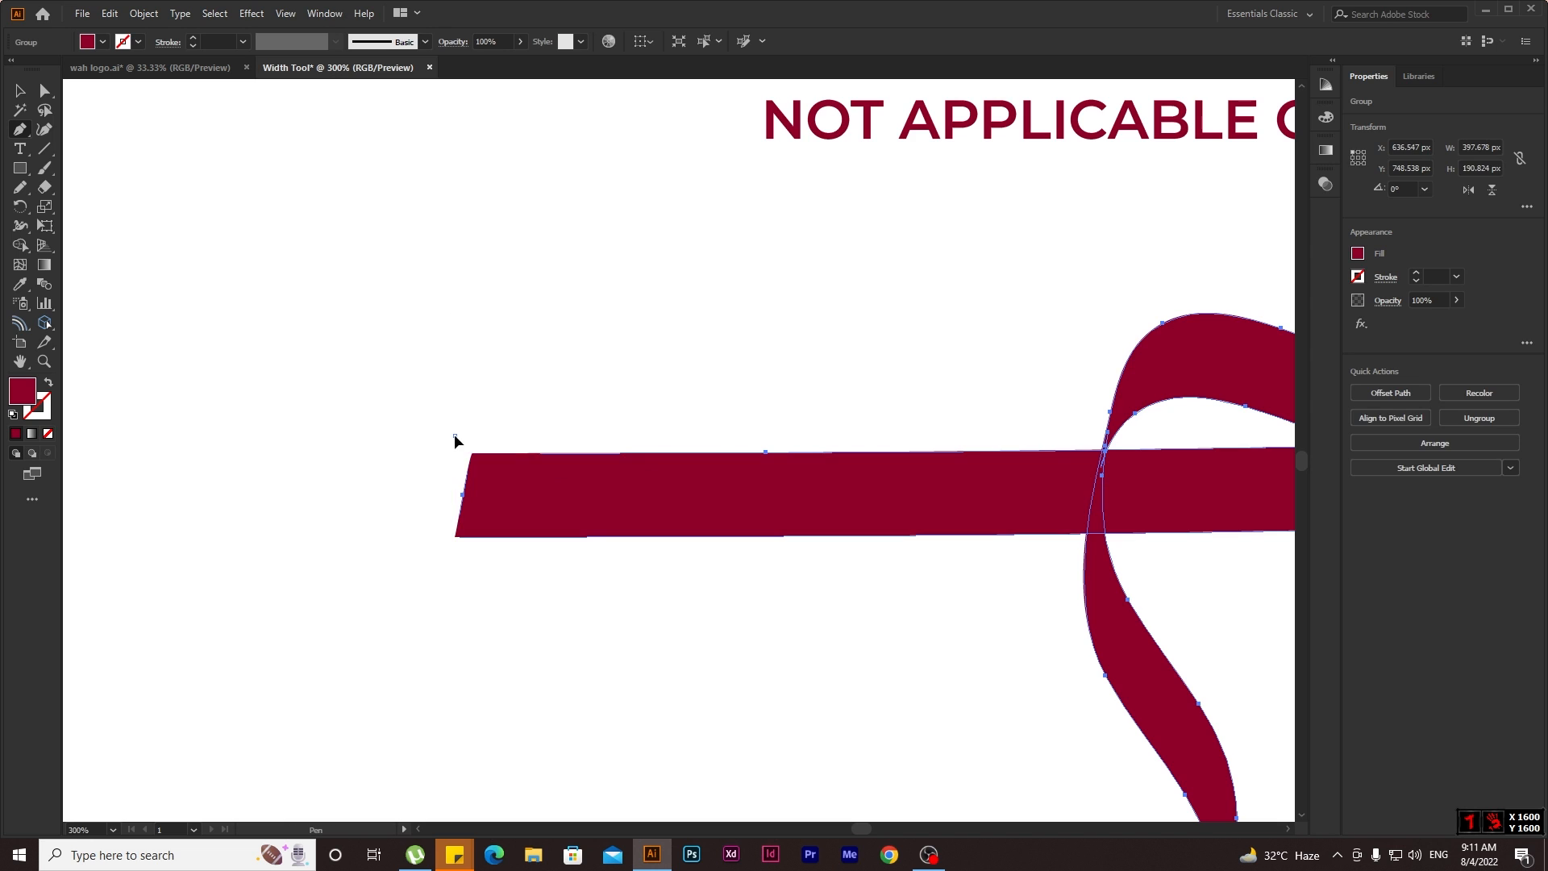
{"action": "left_click", "coordinate": [455, 435]}
{"action": "left_click_drag", "start_coordinate": [807, 537], "coordinate": [1006, 530]}
{"action": "left_click", "coordinate": [304, 661]}
{"action": "left_click_drag", "start_coordinate": [270, 501], "coordinate": [291, 476]}
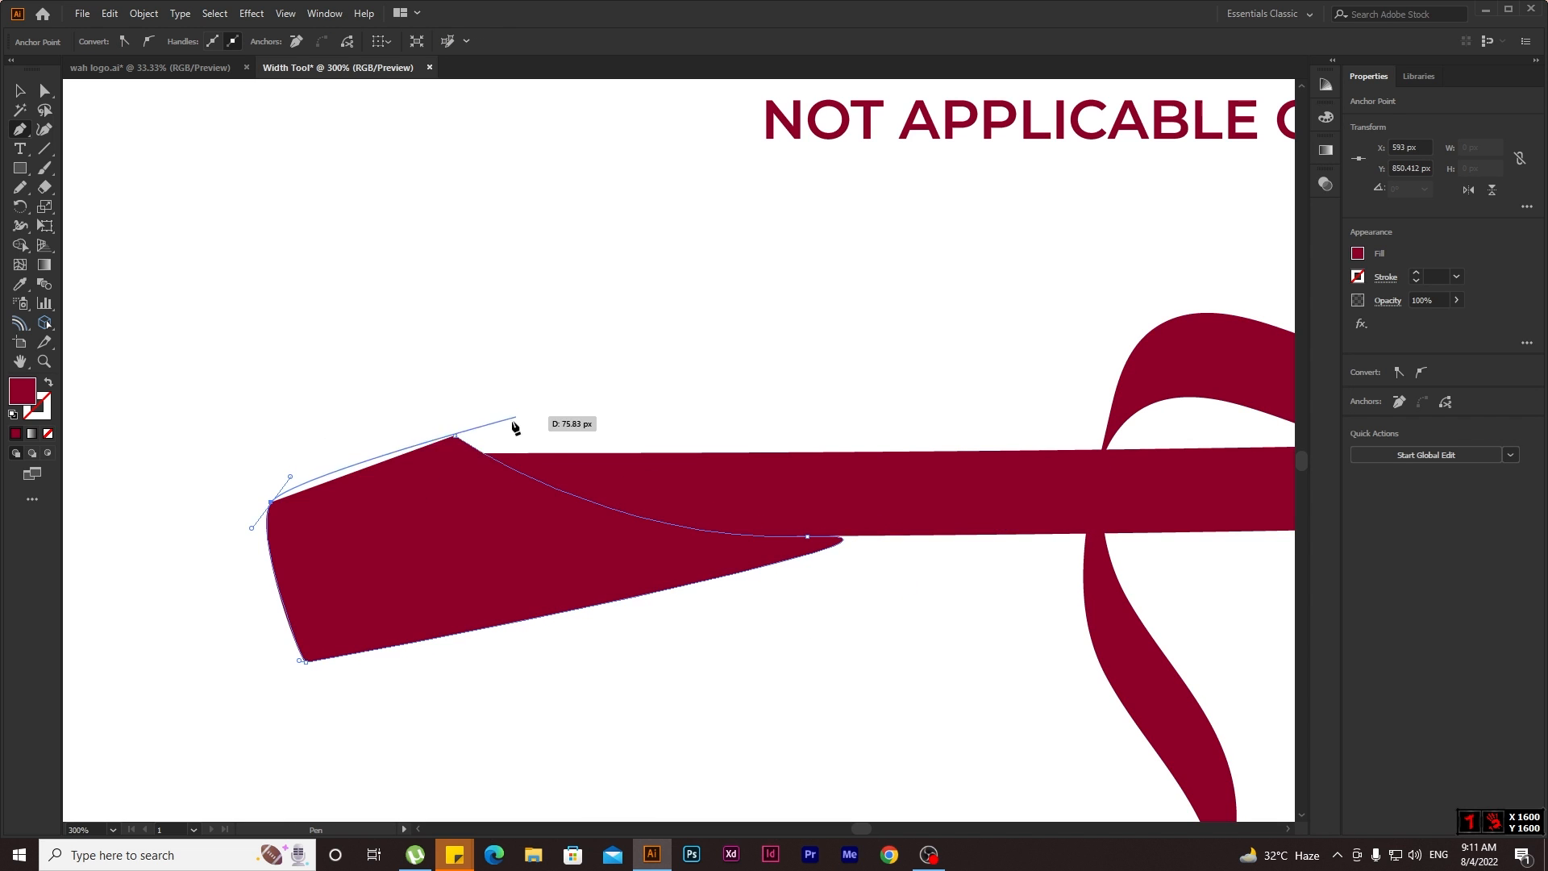
{"action": "left_click", "coordinate": [455, 436]}
Cut the bar's left end to a curved point by removing the Pen shape and its overlap with the Shape Builder tool.
{"action": "left_click", "coordinate": [20, 90]}
{"action": "left_click_drag", "start_coordinate": [379, 321], "coordinate": [518, 535]}
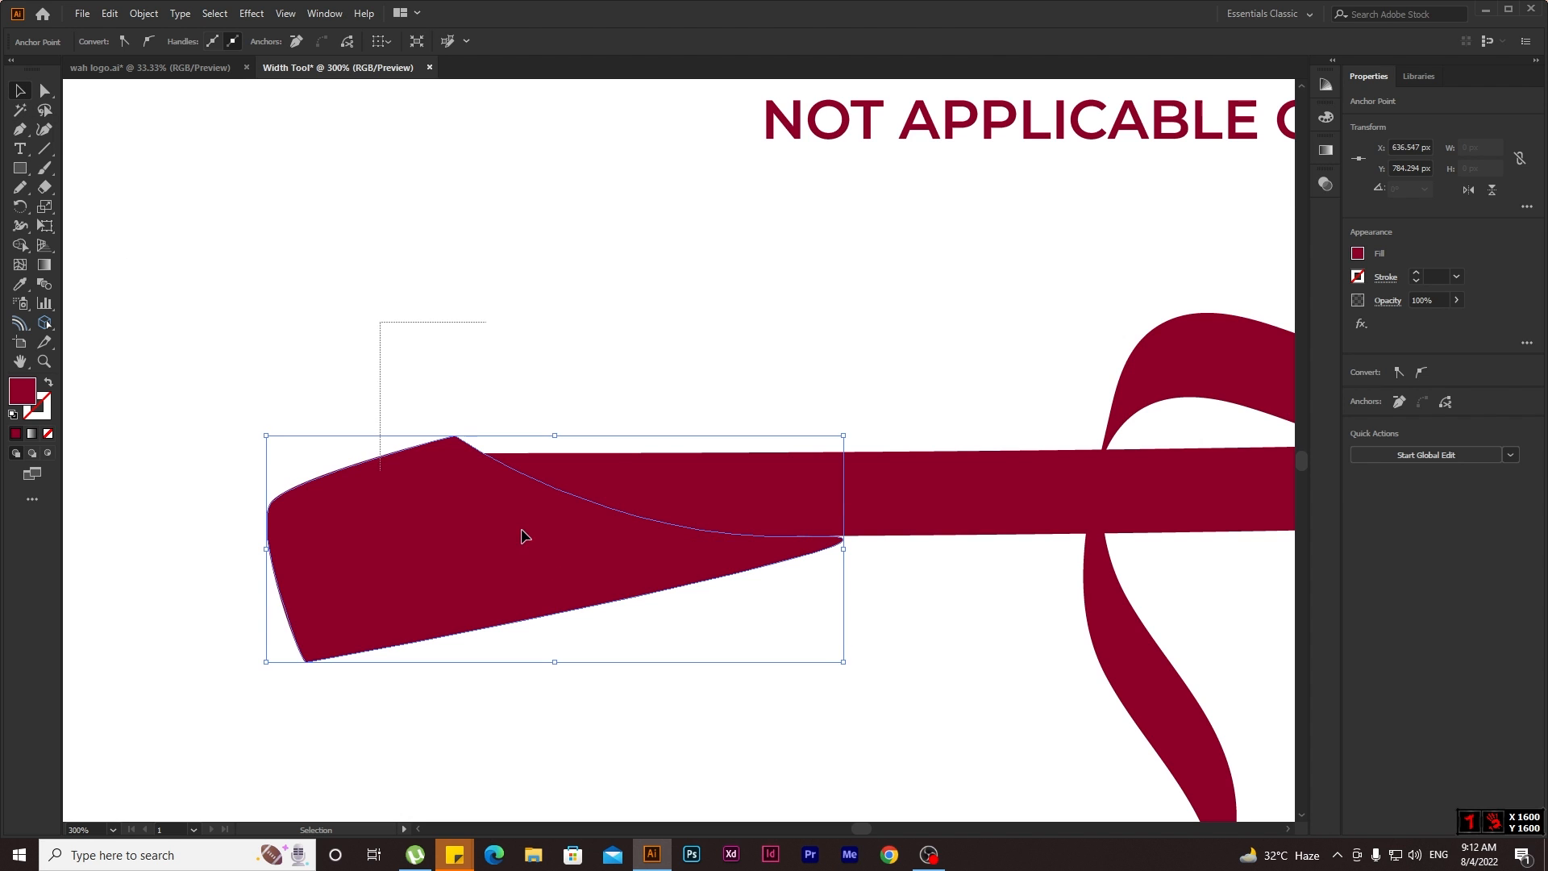
{"action": "left_click", "coordinate": [20, 245]}
{"action": "left_click_drag", "start_coordinate": [283, 512], "coordinate": [588, 544]}
{"action": "key", "text": "v"}
{"action": "left_click", "coordinate": [232, 351]}
{"action": "scroll", "coordinate": [920, 616], "scroll_direction": "down", "scroll_amount": 3}
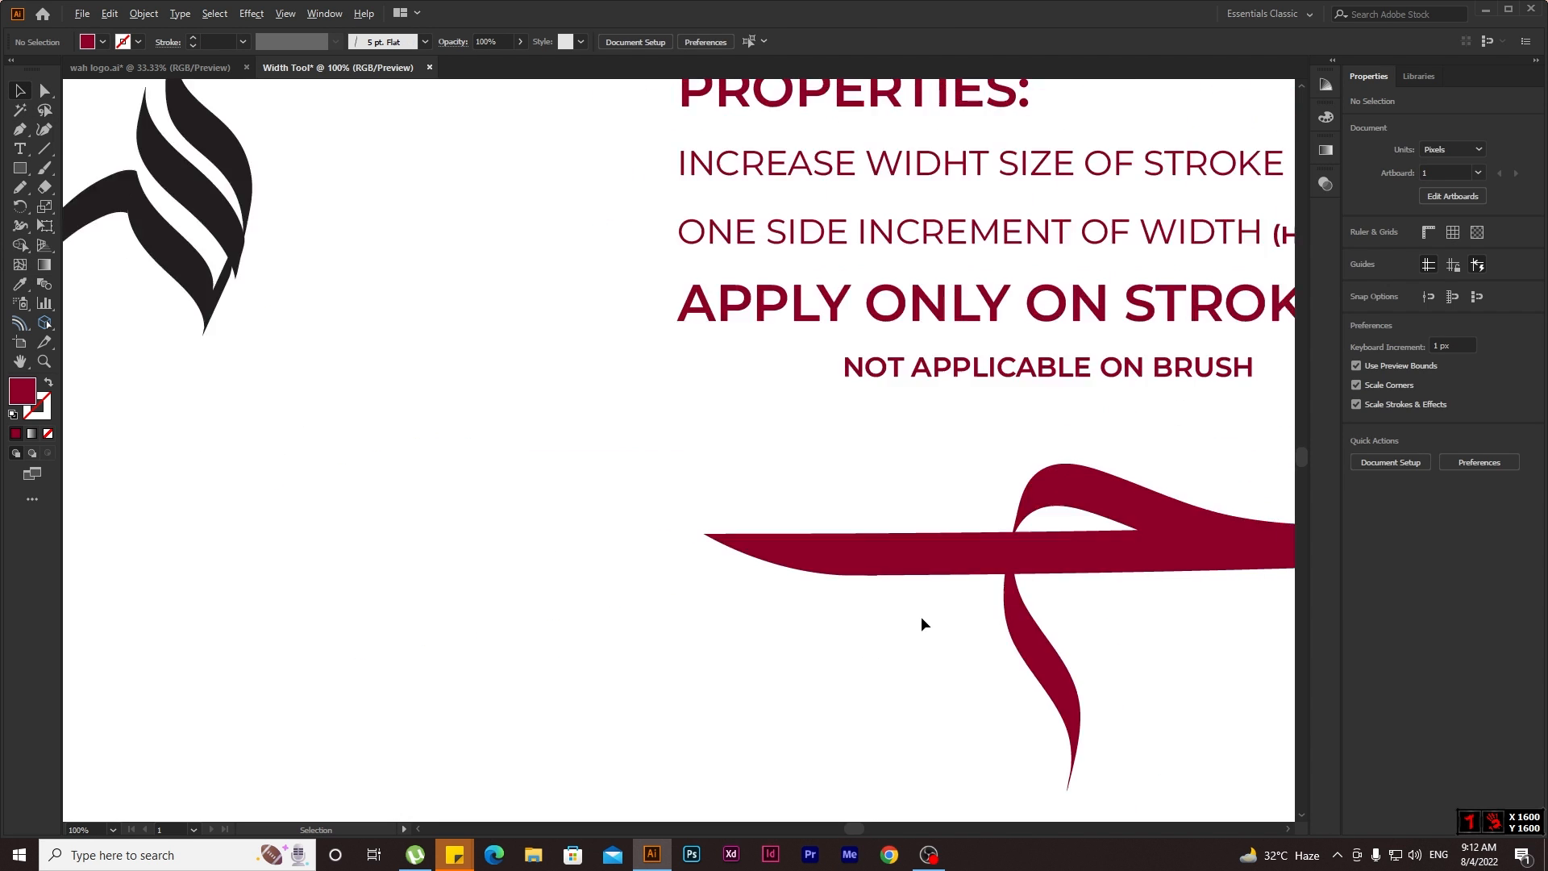
Delete the small curled stroke lying outside the artboard's right edge.
{"action": "scroll", "coordinate": [976, 676], "scroll_direction": "right", "scroll_amount": 3}
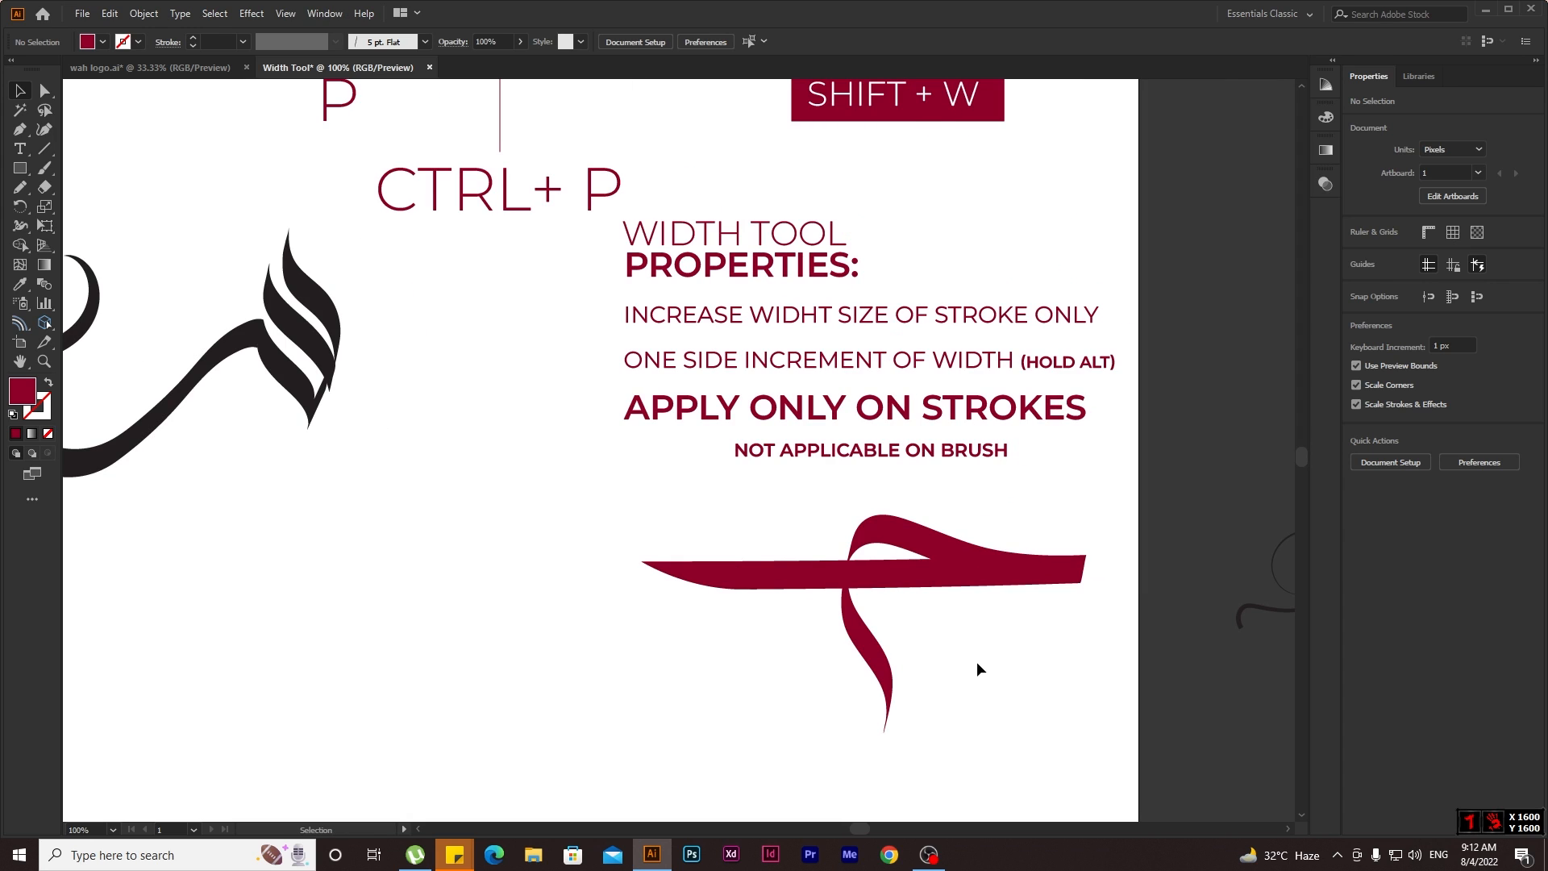
{"action": "scroll", "coordinate": [819, 511], "scroll_direction": "down", "scroll_amount": 1}
{"action": "scroll", "coordinate": [790, 555], "scroll_direction": "left", "scroll_amount": 2}
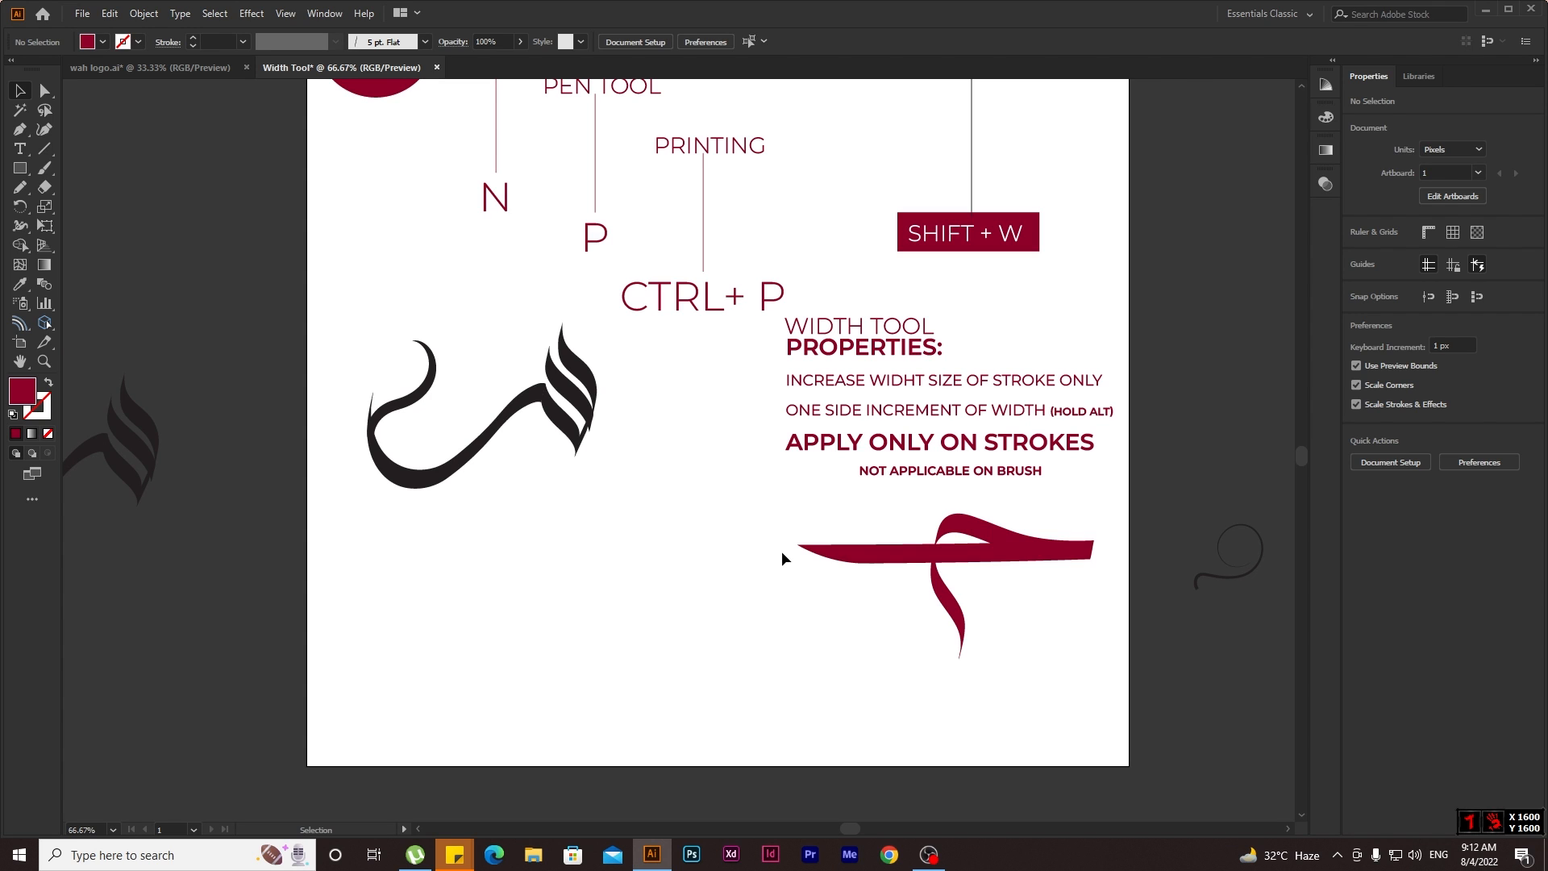
{"action": "scroll", "coordinate": [781, 550], "scroll_direction": "down", "scroll_amount": 1}
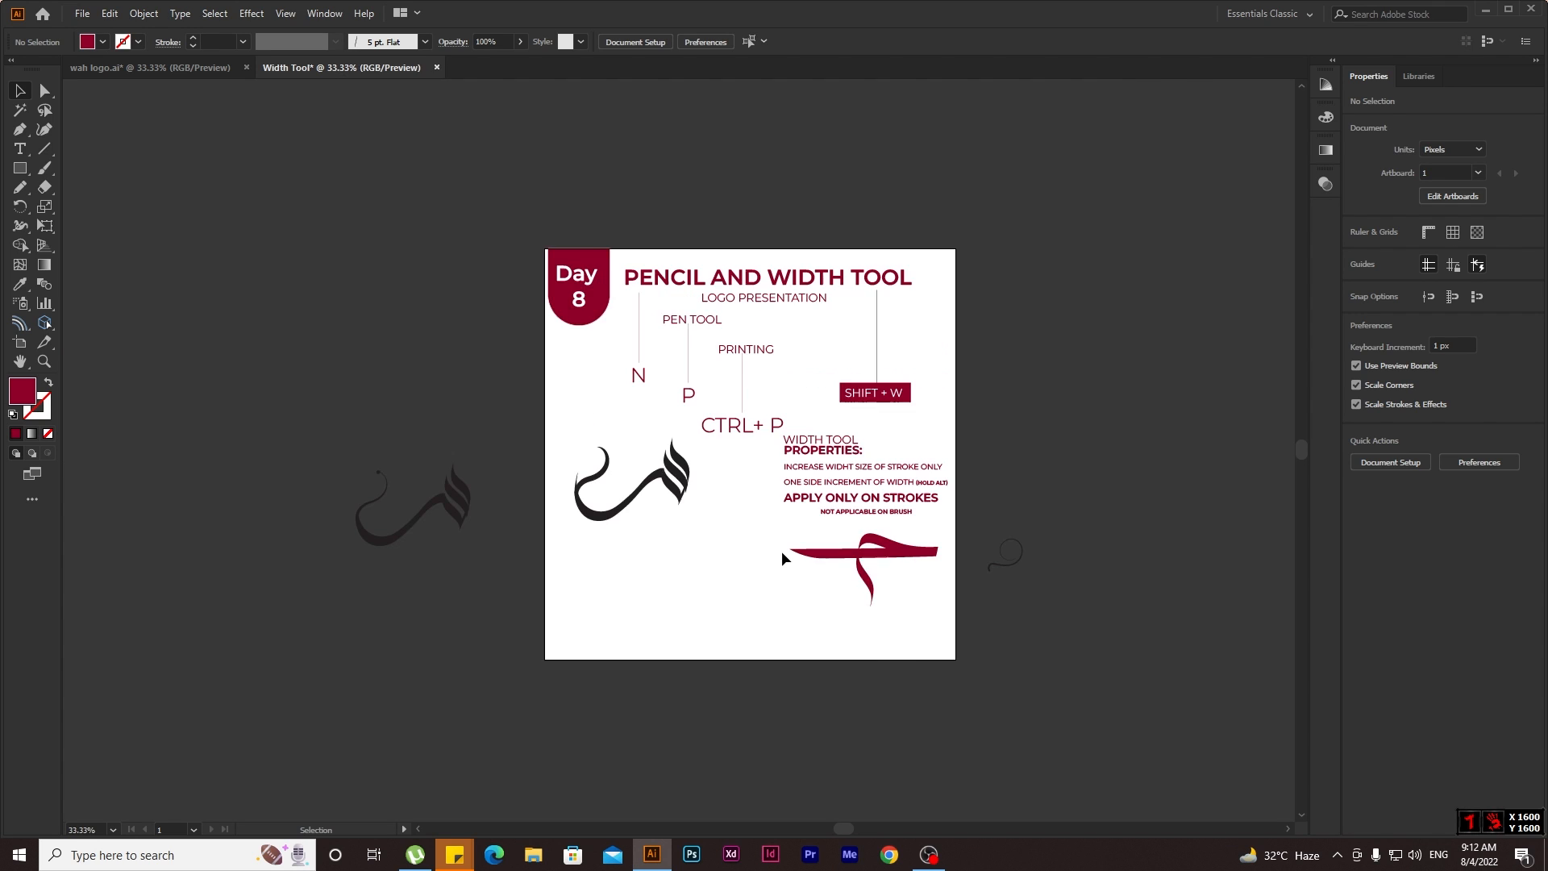
{"action": "scroll", "coordinate": [806, 549], "scroll_direction": "right", "scroll_amount": 3}
{"action": "key", "text": "v"}
{"action": "left_click_drag", "start_coordinate": [861, 520], "coordinate": [782, 592]}
{"action": "key", "text": "Delete"}
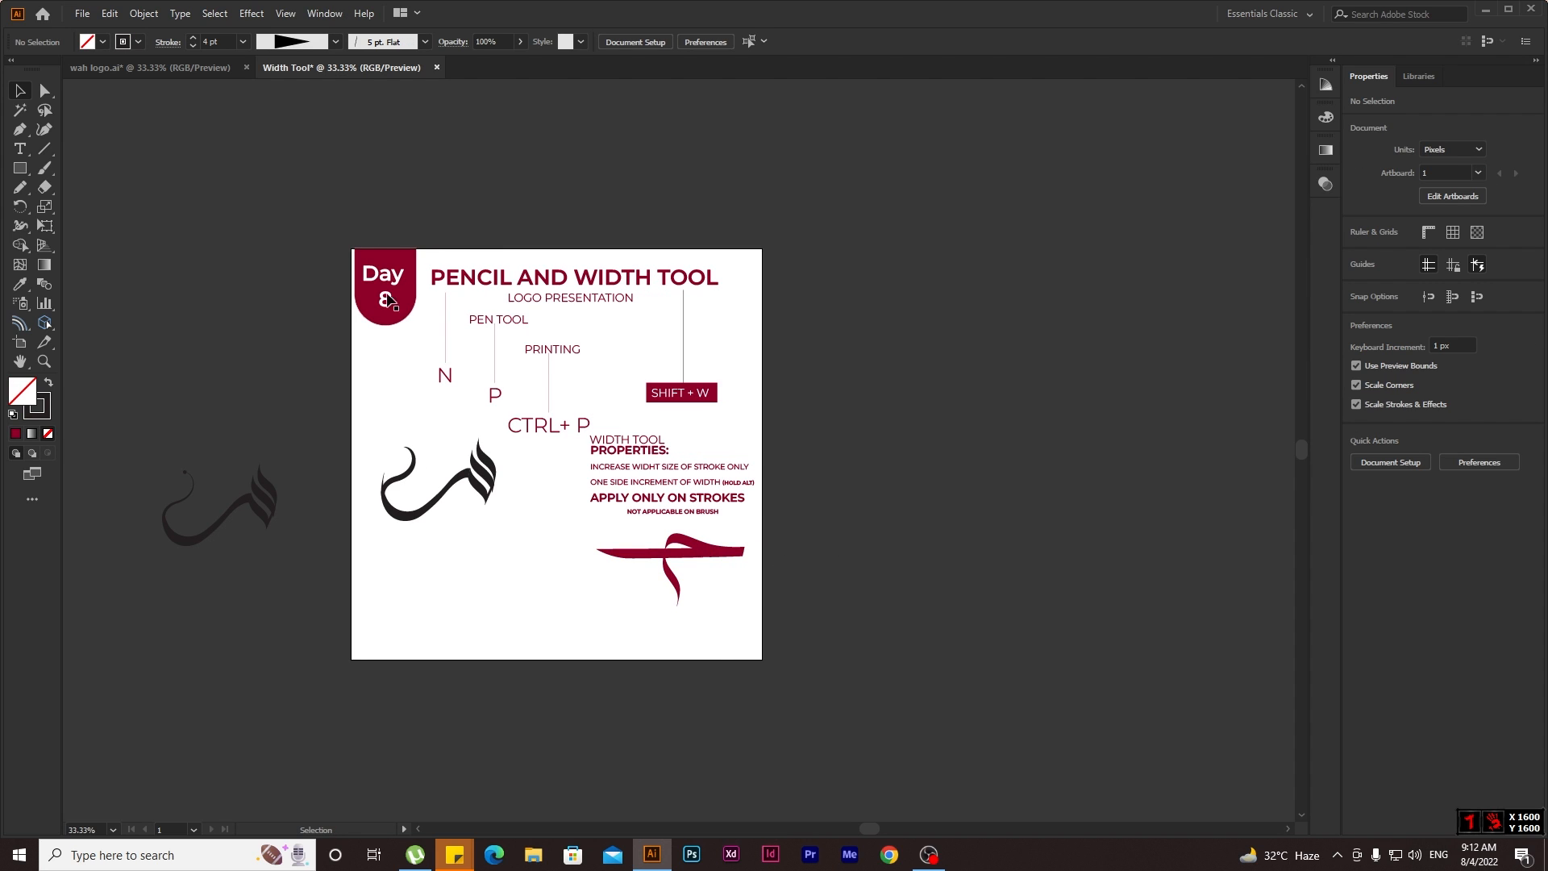
Move all of the Day 8 artboard content off the artboard to its upper left, leaving the artboard empty.
{"action": "left_click_drag", "start_coordinate": [337, 230], "coordinate": [824, 619]}
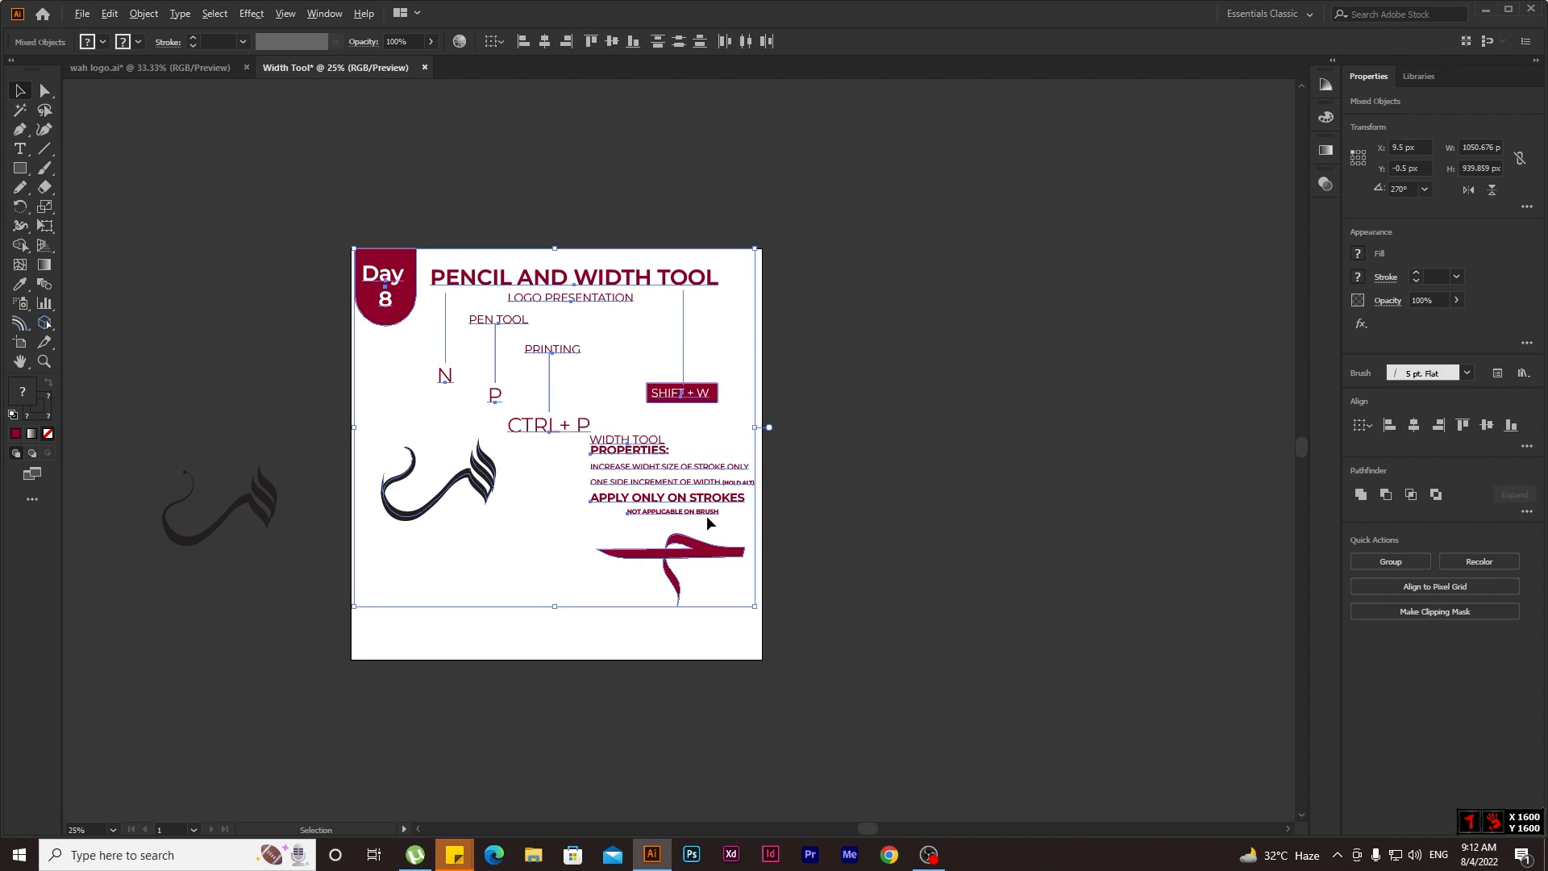
{"action": "scroll", "coordinate": [707, 515], "scroll_direction": "down", "scroll_amount": 1}
{"action": "left_click_drag", "start_coordinate": [471, 338], "coordinate": [104, 127]}
{"action": "scroll", "coordinate": [564, 526], "scroll_direction": "up", "scroll_amount": 1}
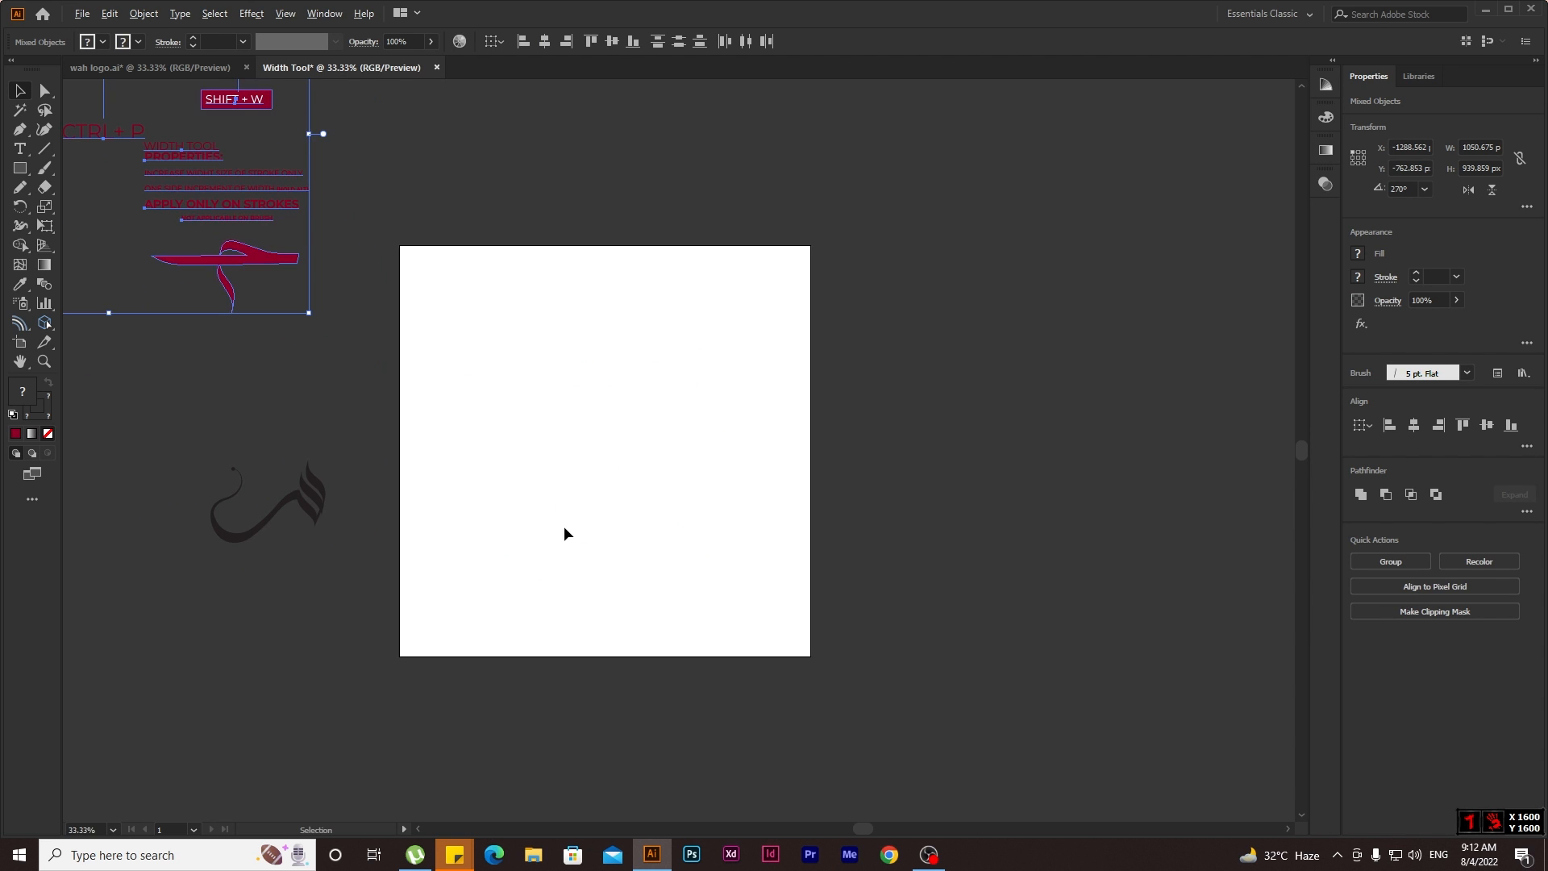
Place the red calligraphy mark on its own in the middle of the empty artboard.
{"action": "scroll", "coordinate": [567, 512], "scroll_direction": "up", "scroll_amount": 1}
{"action": "scroll", "coordinate": [326, 483], "scroll_direction": "left", "scroll_amount": 1}
{"action": "left_click_drag", "start_coordinate": [335, 380], "coordinate": [109, 569]}
{"action": "scroll", "coordinate": [108, 568], "scroll_direction": "left", "scroll_amount": 2}
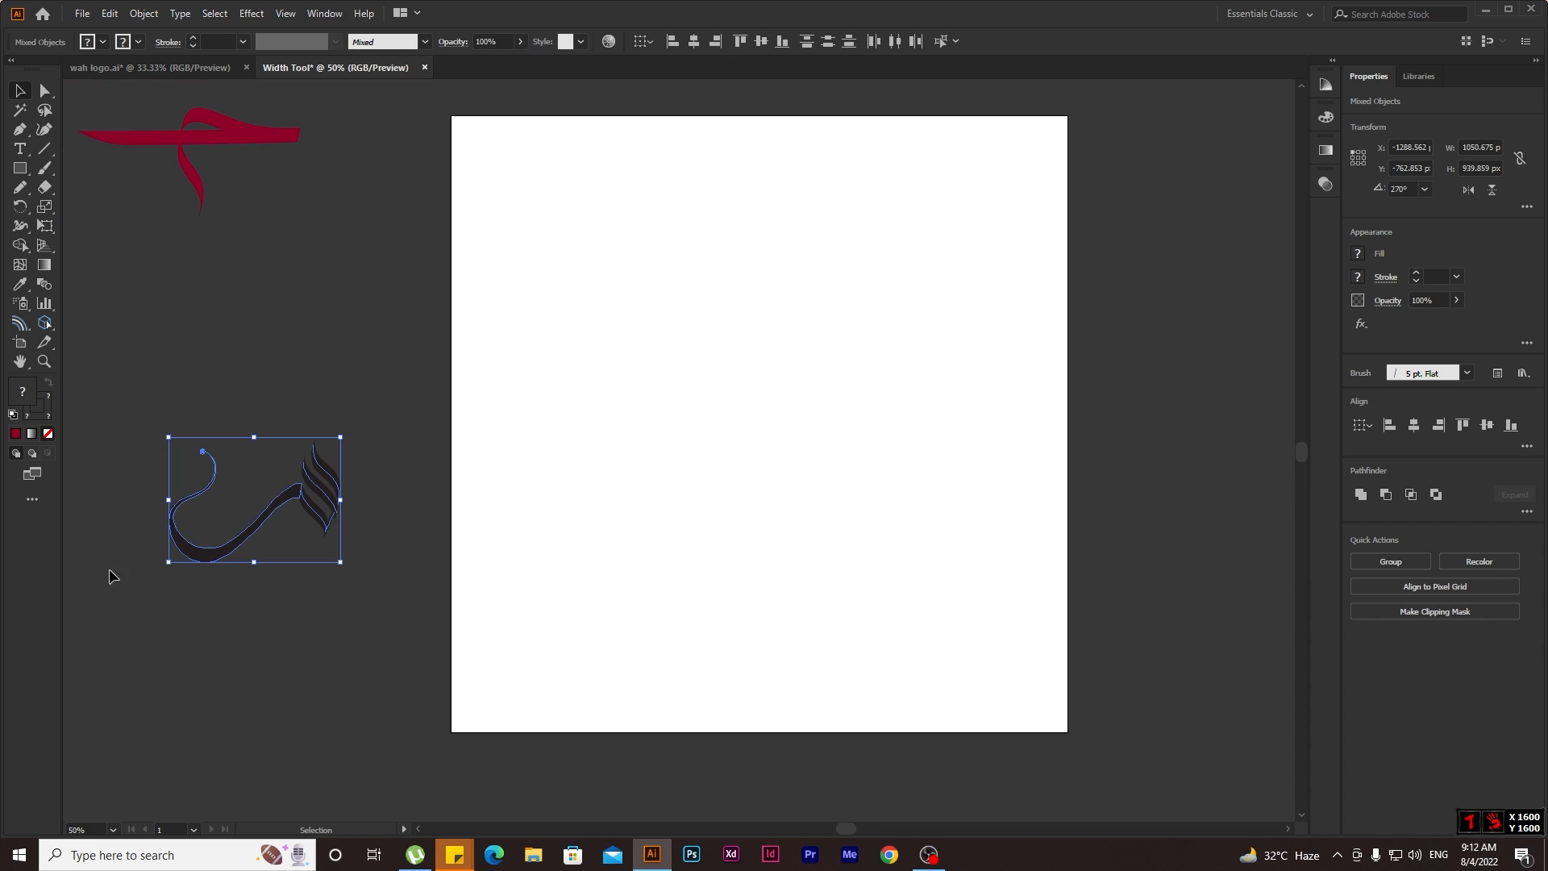
{"action": "left_click_drag", "start_coordinate": [206, 129], "coordinate": [799, 415]}
{"action": "scroll", "coordinate": [811, 438], "scroll_direction": "up", "scroll_amount": 2}
{"action": "left_click", "coordinate": [855, 477]}
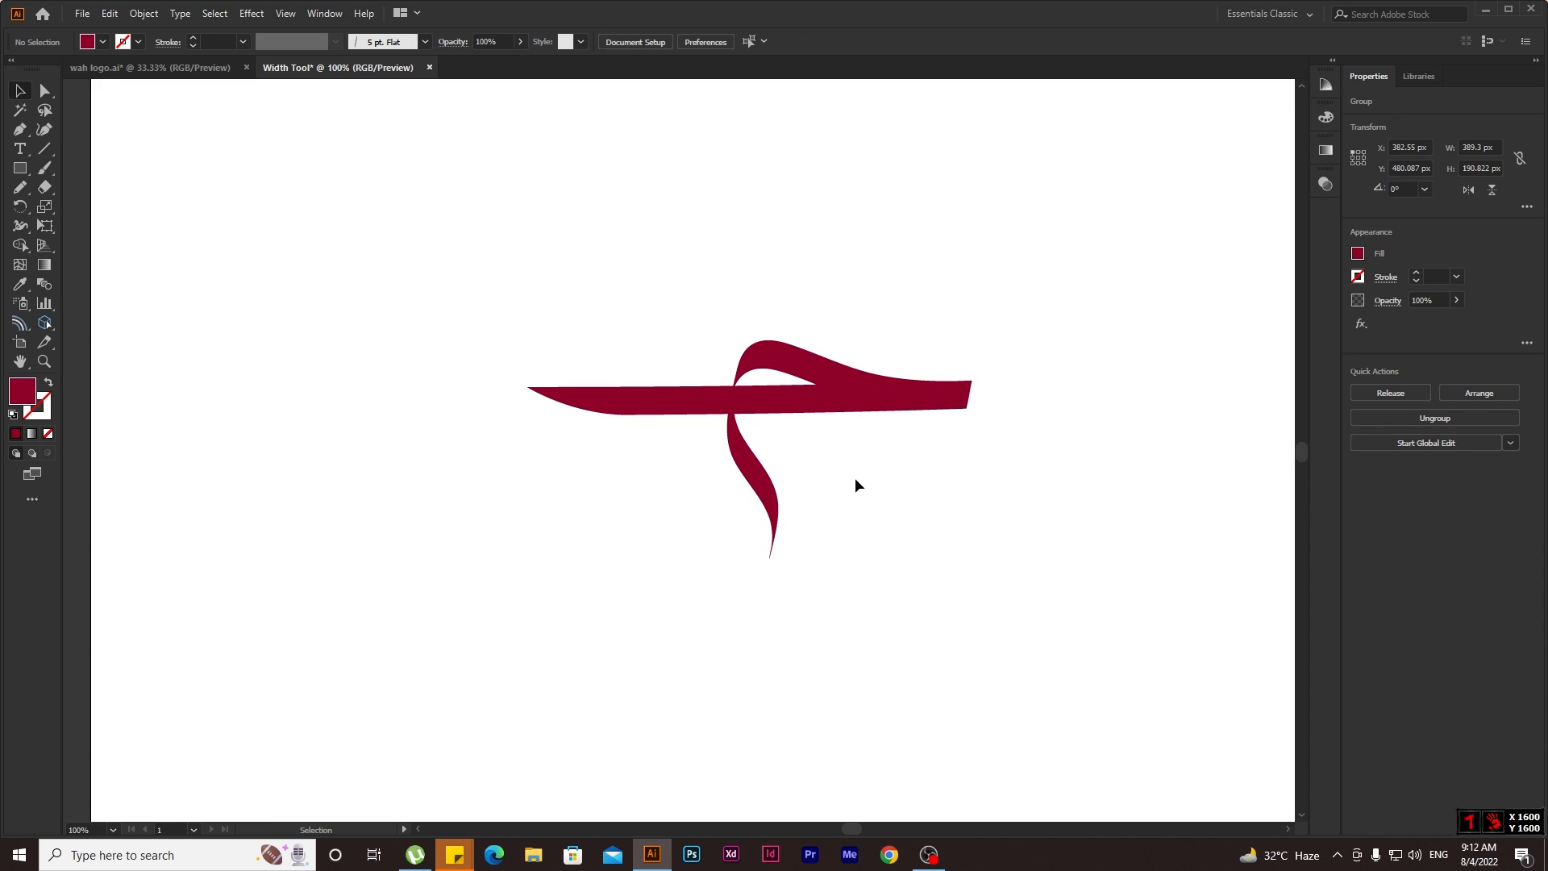
Add the first name in capitals as a 20 pt text just below the bar of the red mark, beside its tail.
{"action": "key", "text": "t"}
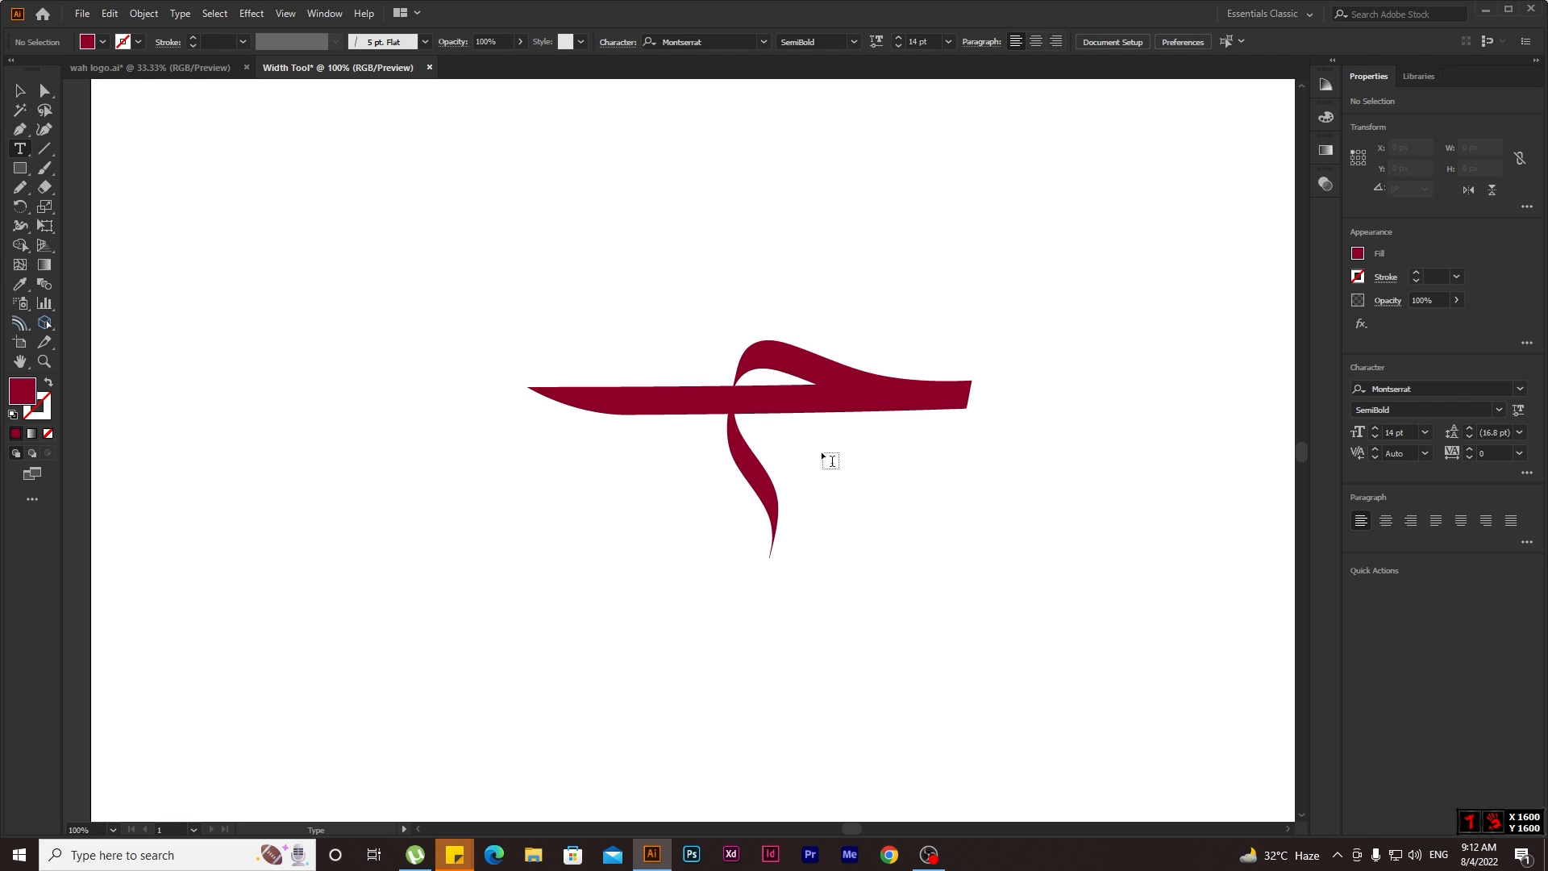
{"action": "left_click", "coordinate": [809, 454]}
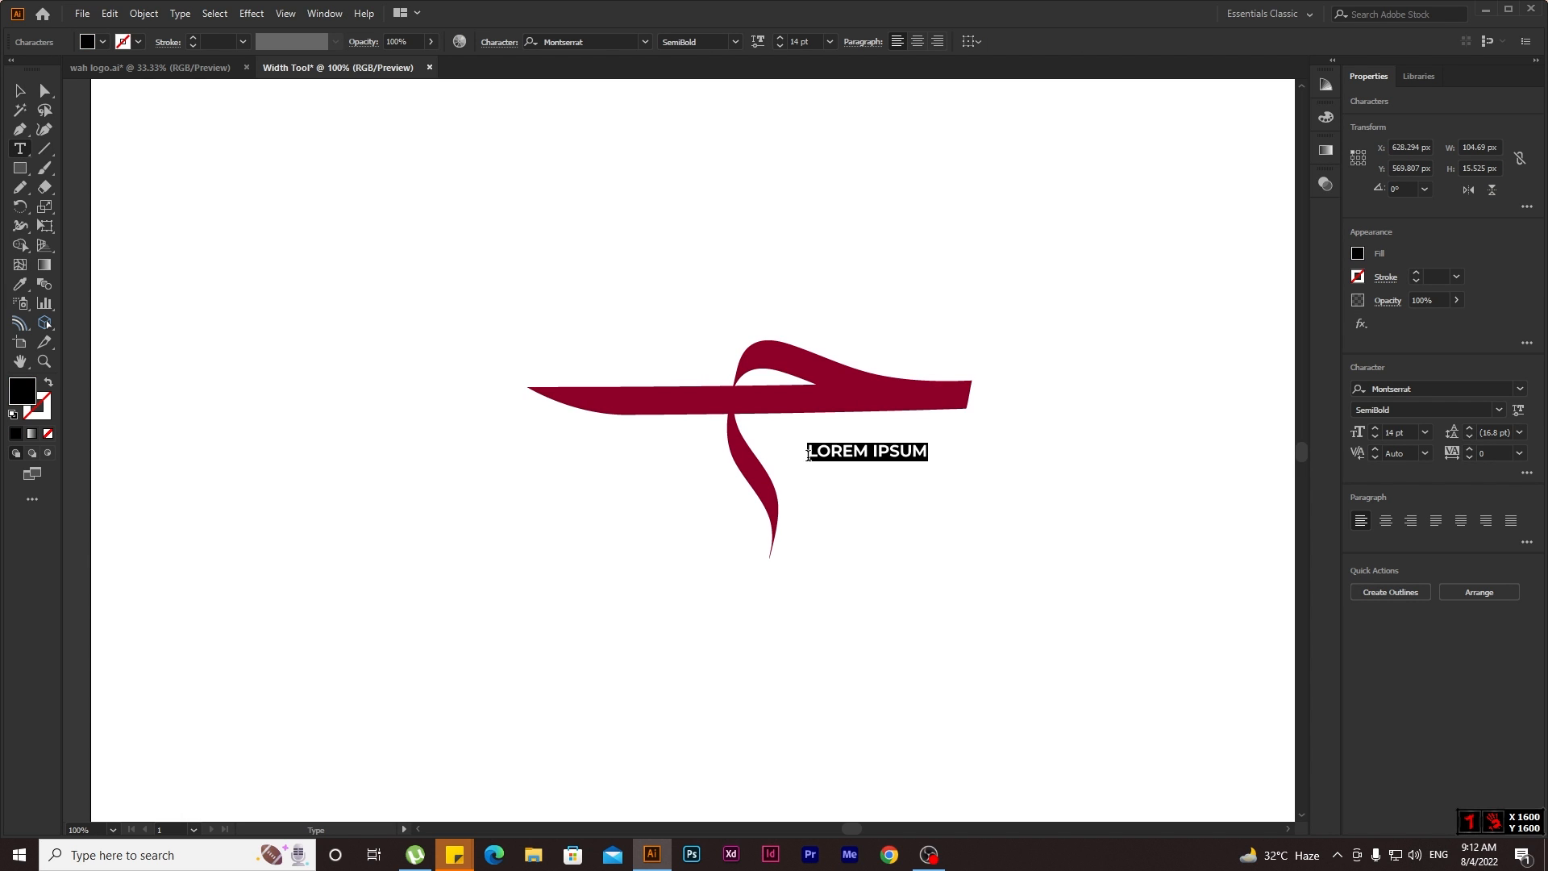
{"action": "type", "text": "HAMZA"}
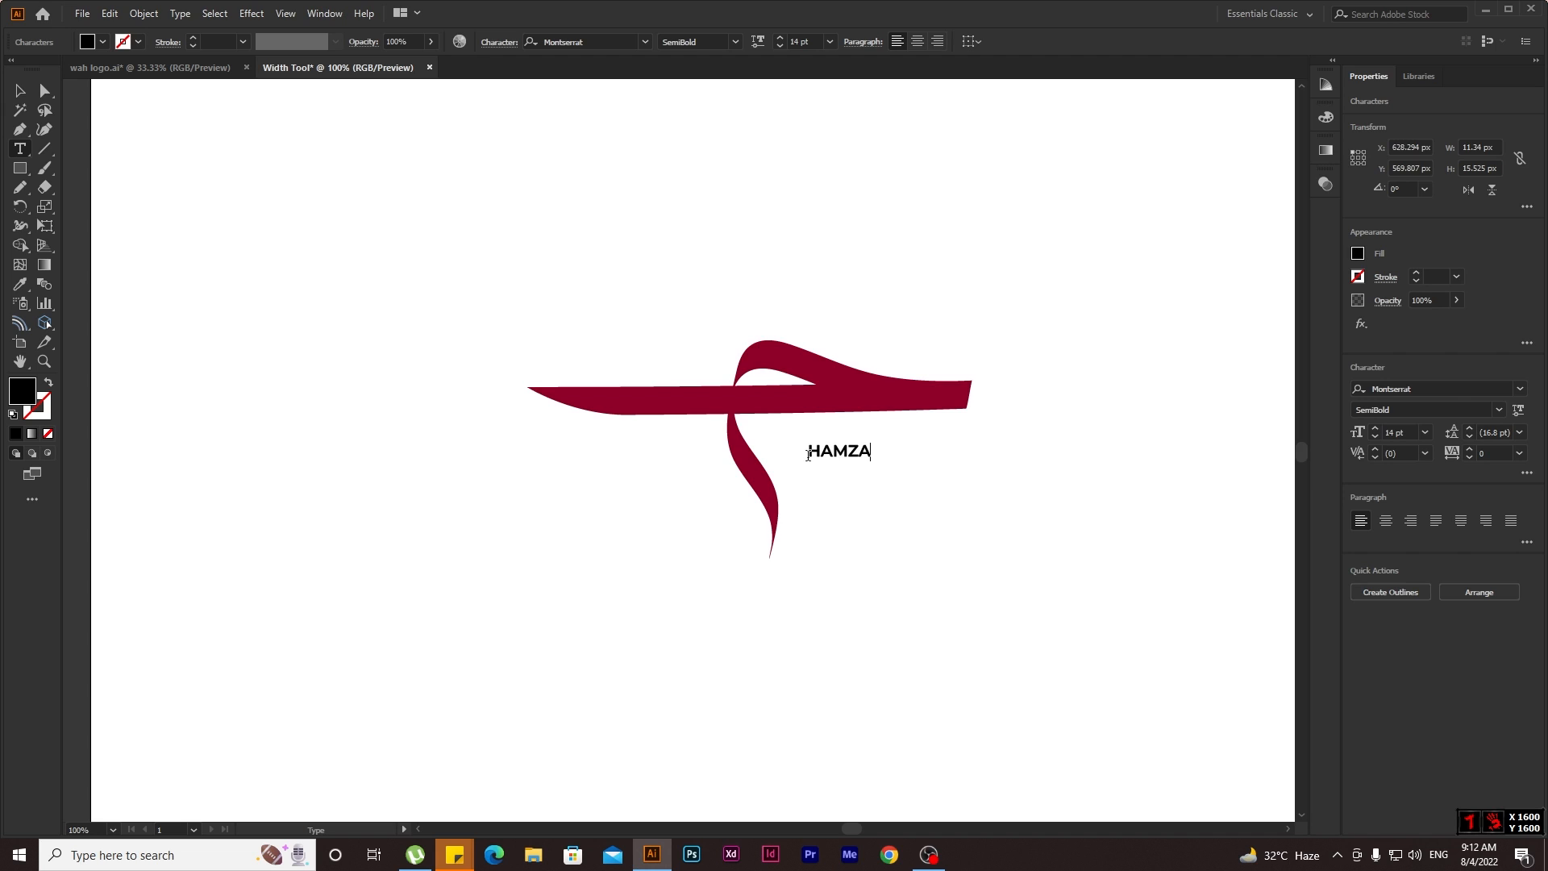
{"action": "key", "text": "ctrl+a"}
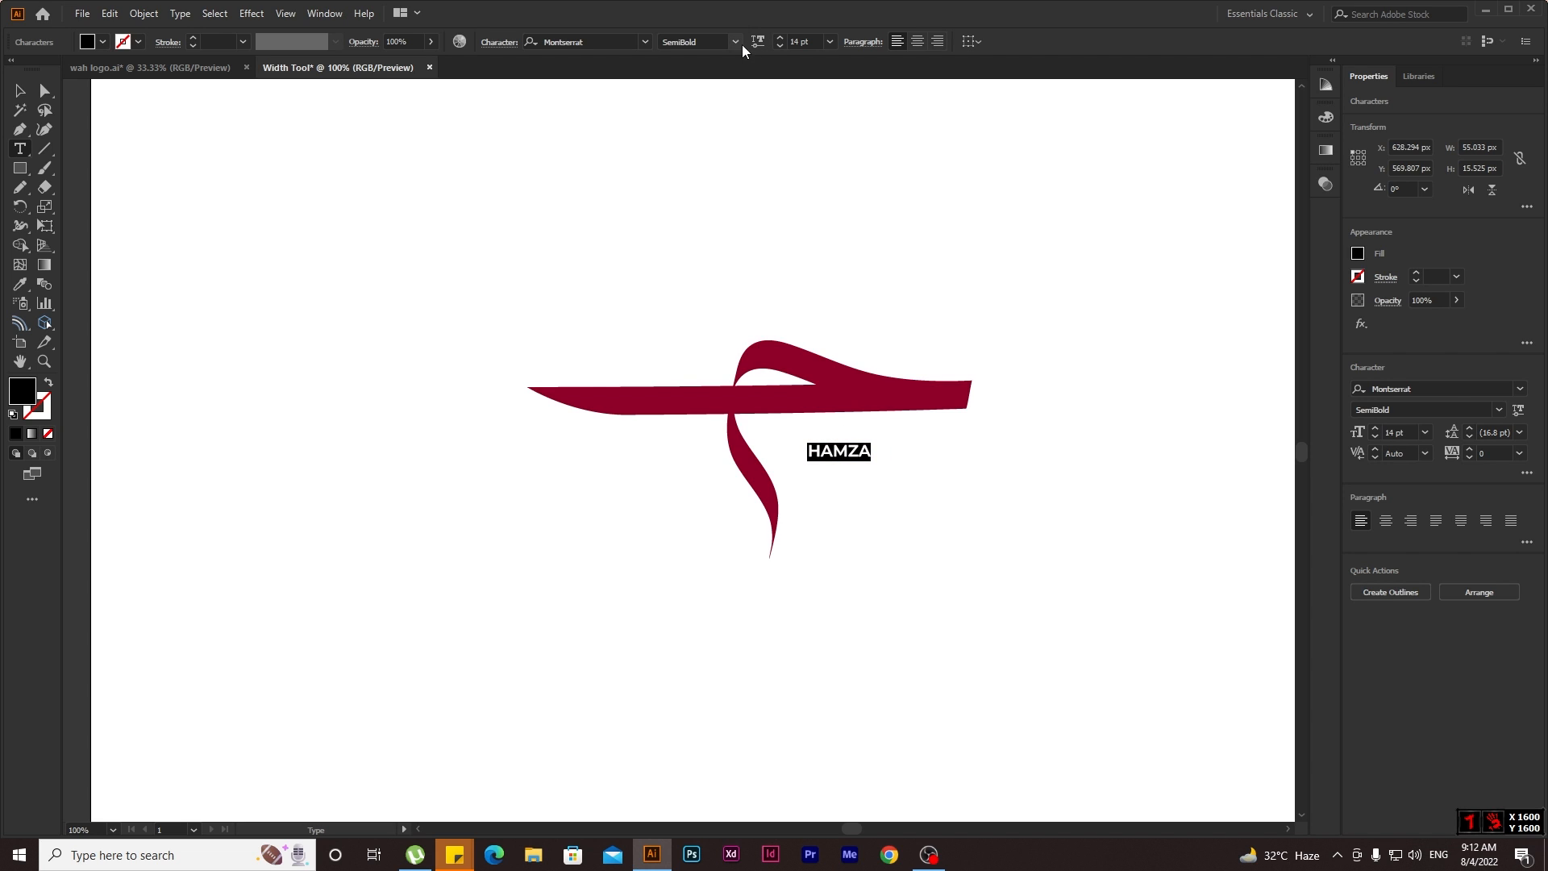
{"action": "left_click", "coordinate": [780, 37]}
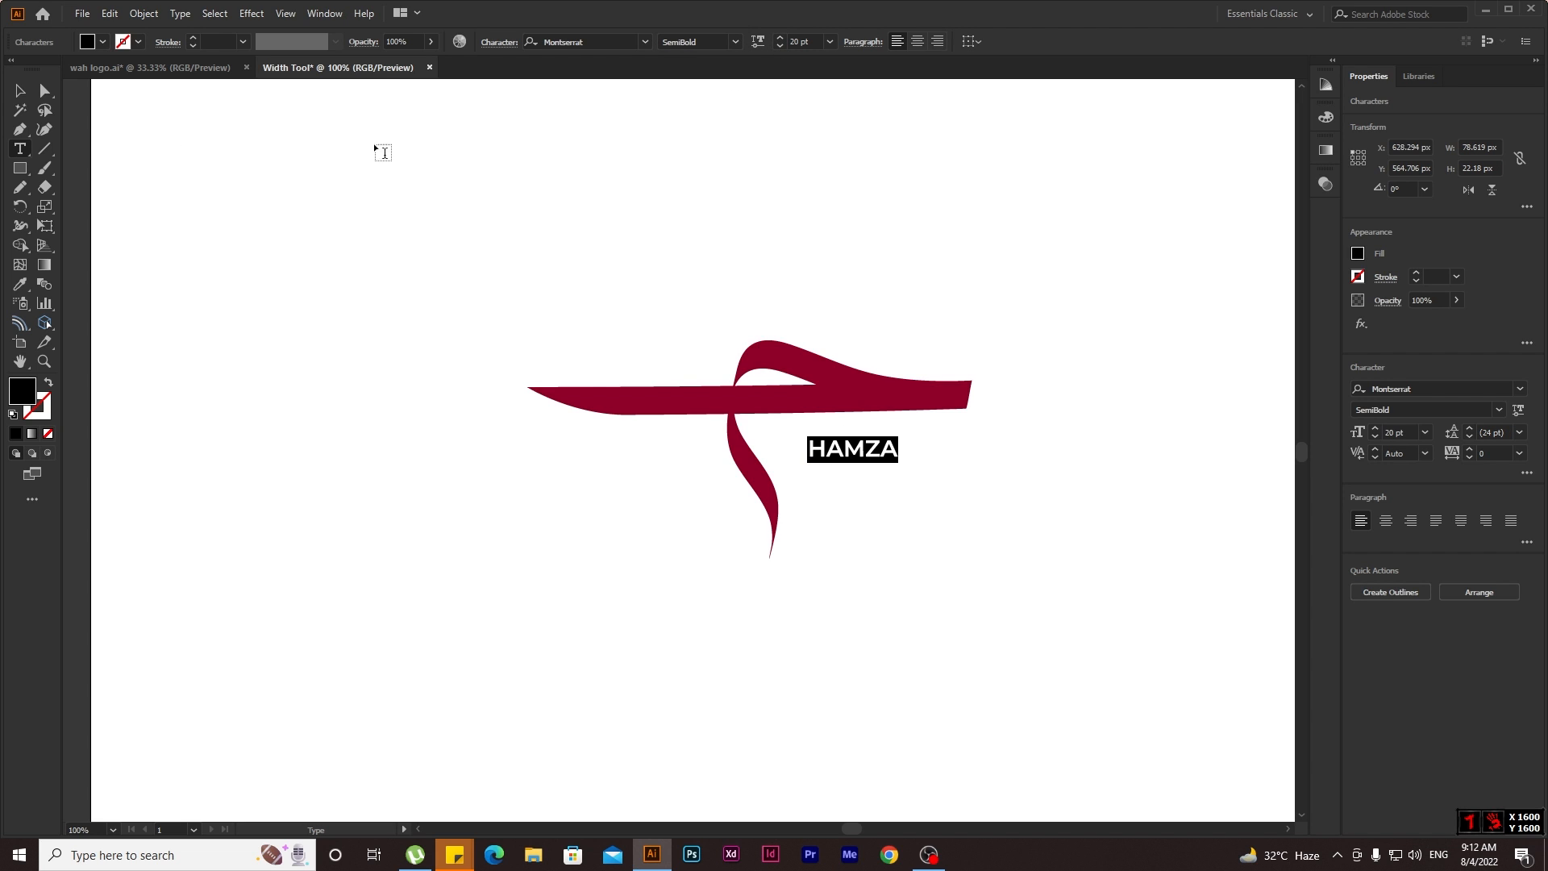
{"action": "left_click", "coordinate": [20, 90]}
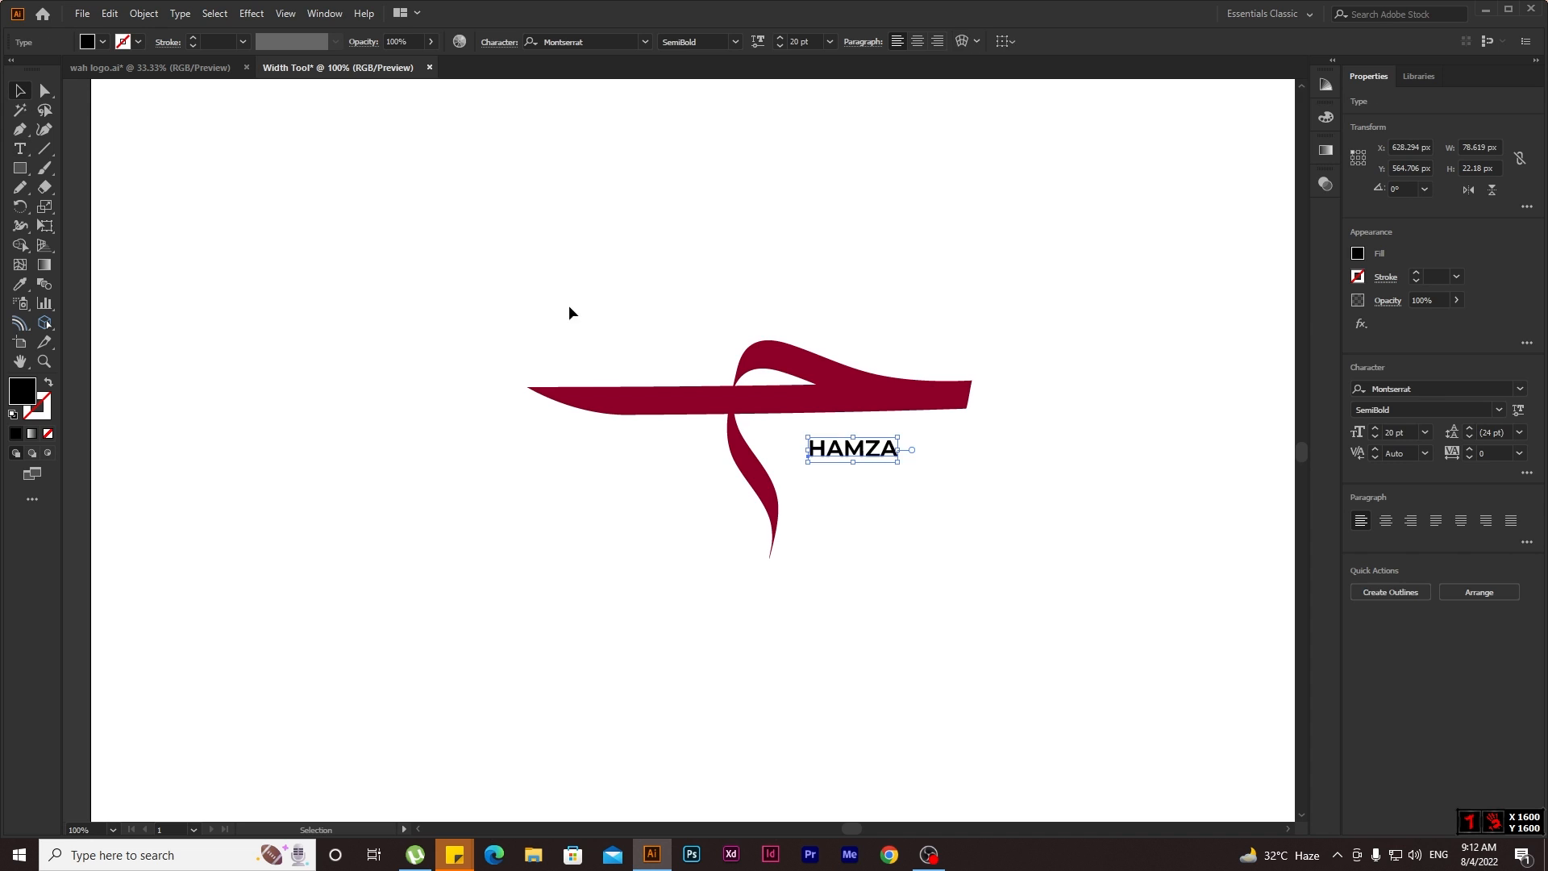
Rotate the red calligraphy mark slightly clockwise to level its horizontal bar.
{"action": "left_click", "coordinate": [740, 464]}
{"action": "left_click_drag", "start_coordinate": [984, 340], "coordinate": [990, 347]}
{"action": "left_click", "coordinate": [1035, 427]}
{"action": "scroll", "coordinate": [1036, 430], "scroll_direction": "down", "scroll_amount": 1}
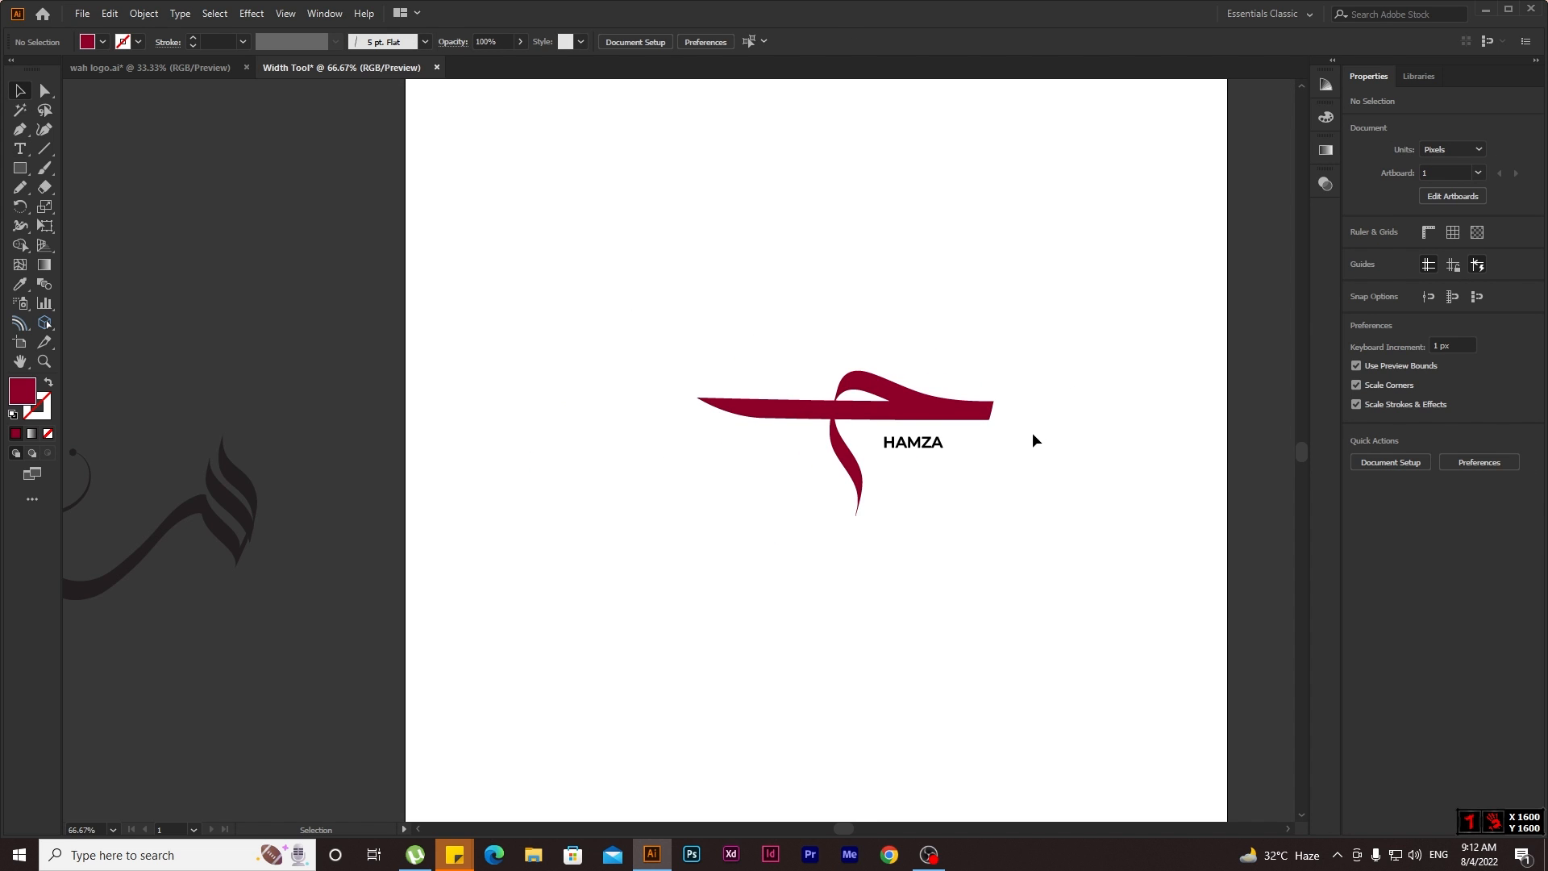
Duplicate the name text into the artboard's upper-left area and change the copy's wording to "DETAILING".
{"action": "scroll", "coordinate": [999, 471], "scroll_direction": "up", "scroll_amount": 1}
{"action": "scroll", "coordinate": [919, 507], "scroll_direction": "up", "scroll_amount": 1}
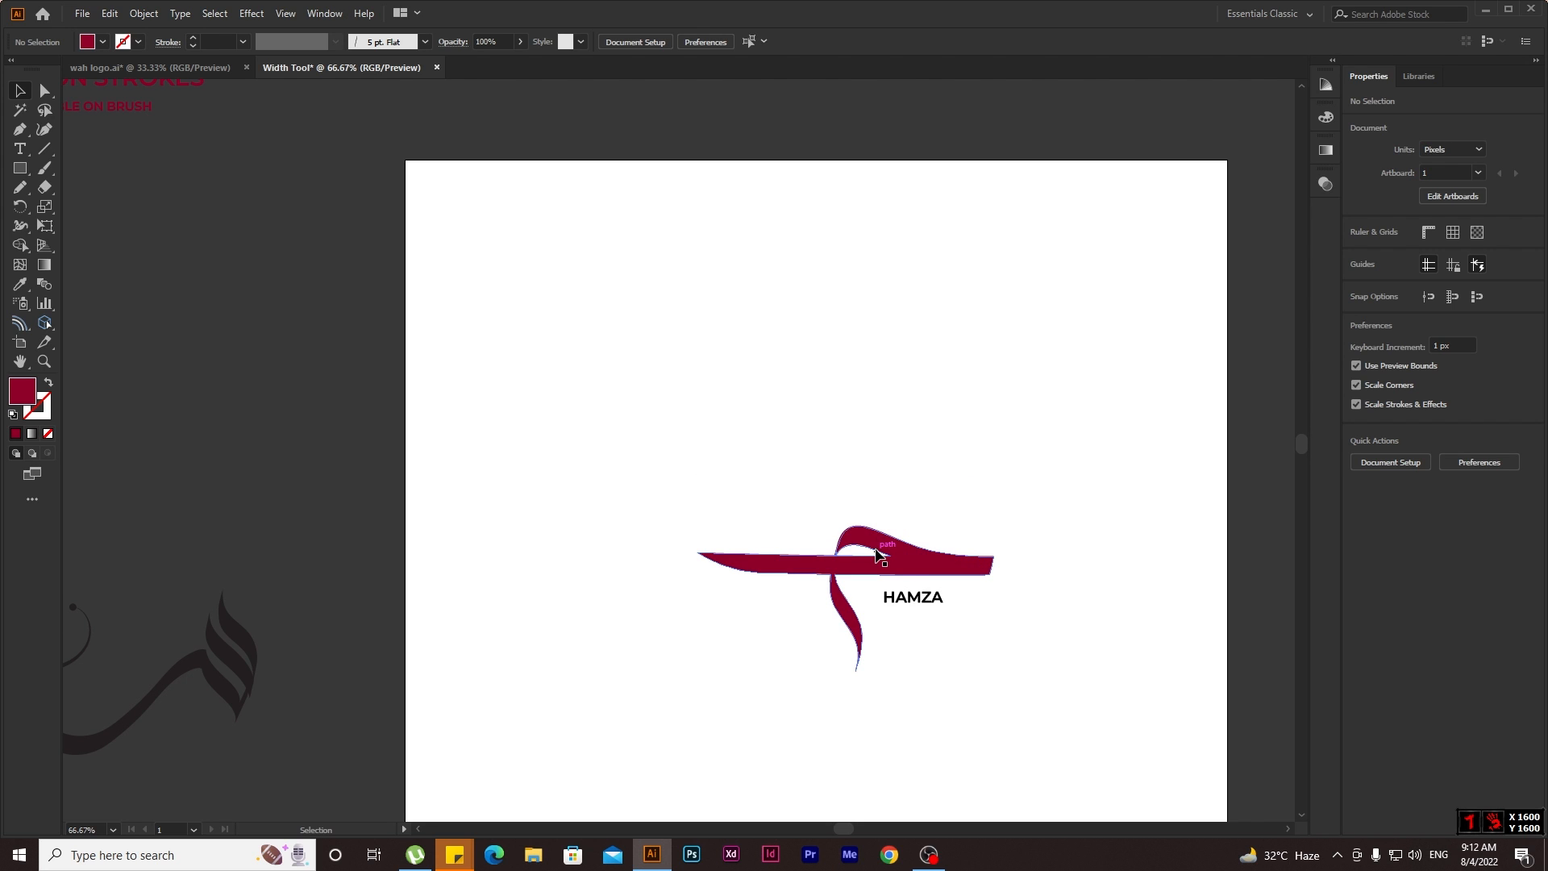
{"action": "left_click_drag", "start_coordinate": [895, 605], "coordinate": [544, 360]}
{"action": "double_click", "coordinate": [545, 358]}
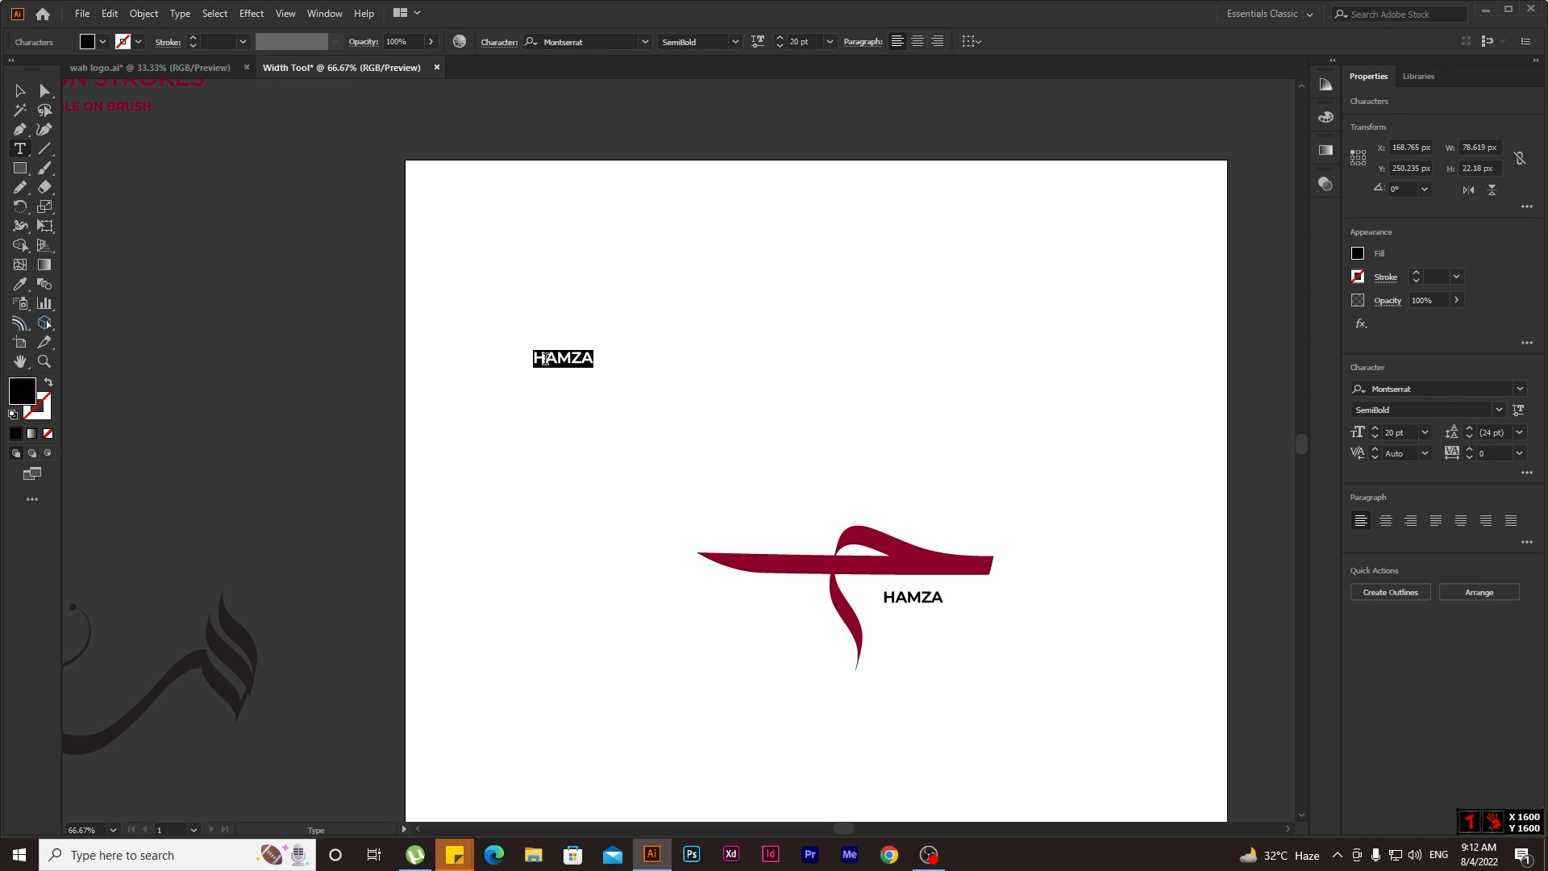
{"action": "type", "text": "COOL"}
{"action": "key", "text": "BackSpace"}
{"action": "key", "text": "BackSpace"}
{"action": "key", "text": "BackSpace"}
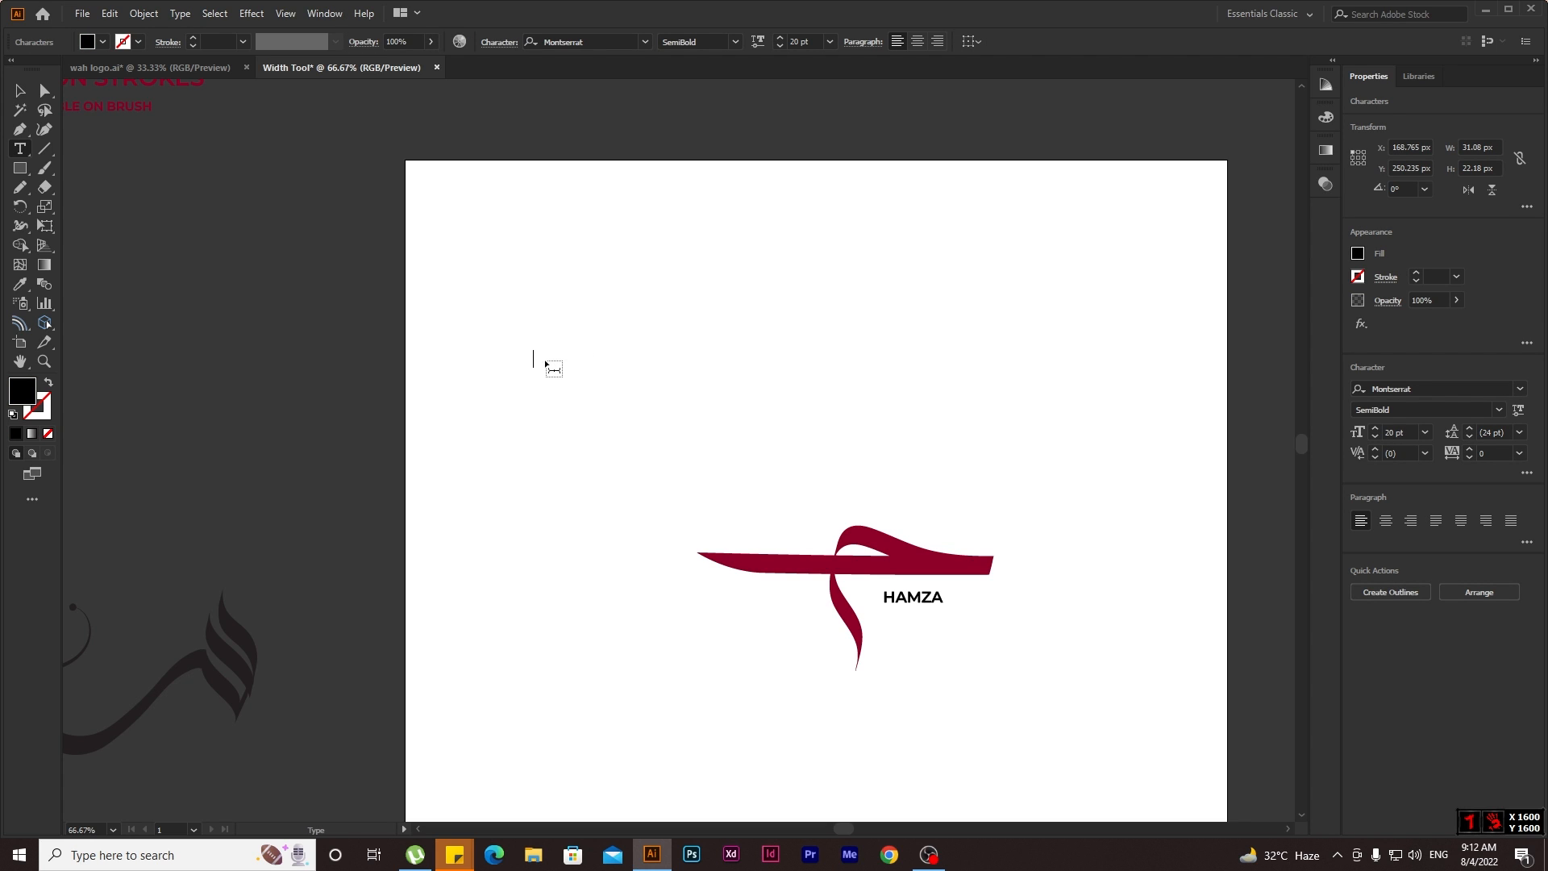
{"action": "type", "text": "DETAILING"}
Set the "DETAILING" text to 60 pt and move it near the artboard's upper-left corner as a heading.
{"action": "double_click", "coordinate": [545, 360]}
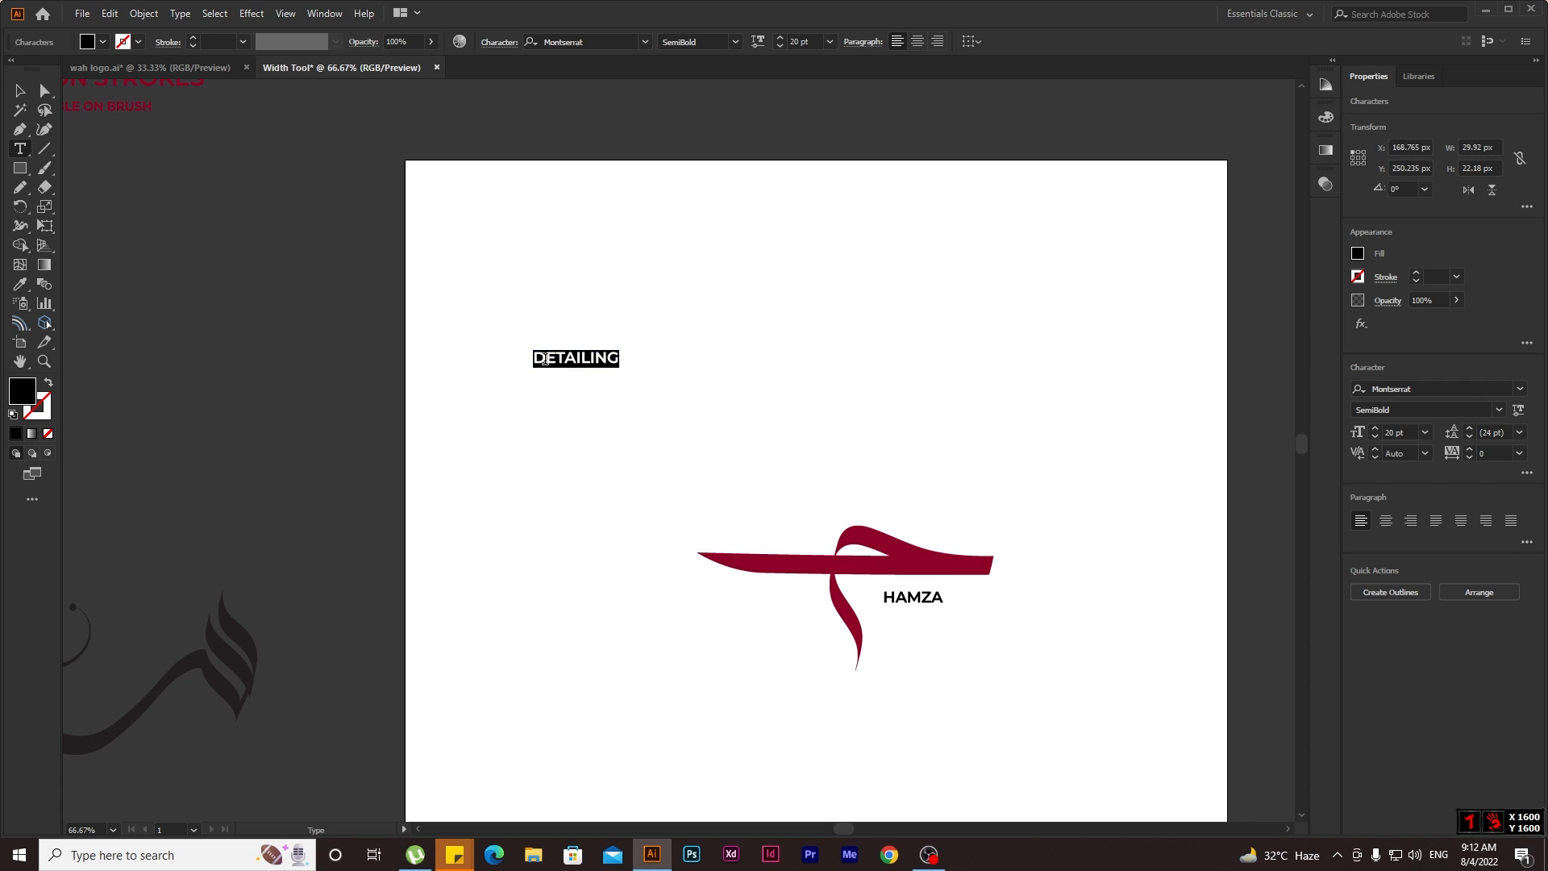
{"action": "left_click", "coordinate": [779, 38], "text": "shift"}
{"action": "left_click", "coordinate": [780, 38], "text": "shift"}
{"action": "left_click", "coordinate": [779, 38], "text": "shift"}
{"action": "left_click", "coordinate": [780, 38], "text": "shift"}
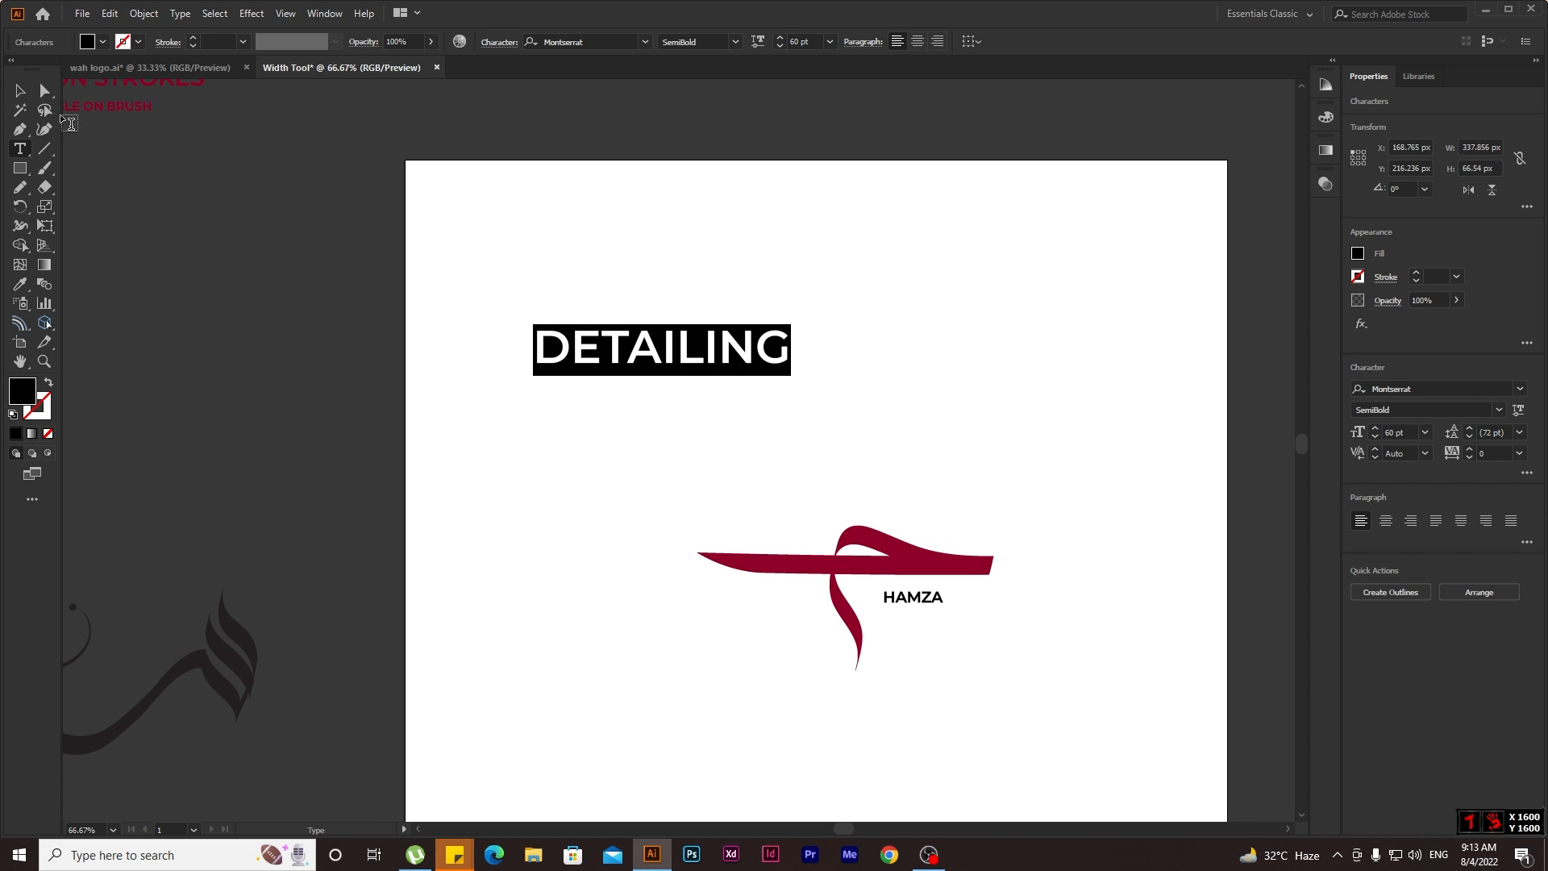
{"action": "left_click", "coordinate": [20, 90]}
{"action": "left_click_drag", "start_coordinate": [609, 347], "coordinate": [536, 218]}
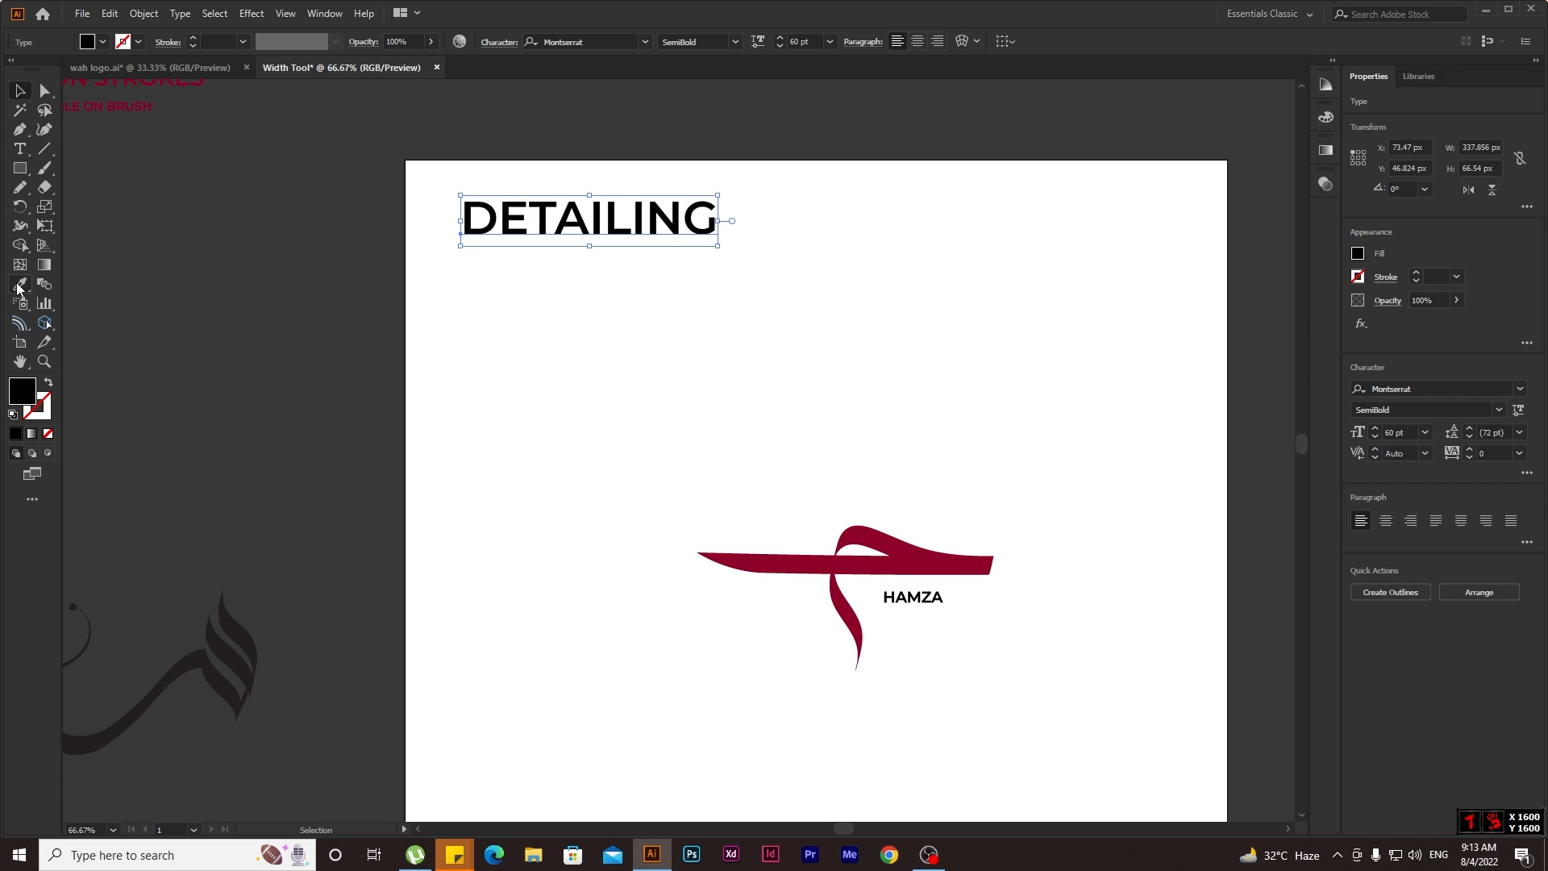
Color the "DETAILING" heading dark red by sampling the calligraphy mark with the Eyedropper.
{"action": "left_click", "coordinate": [20, 283]}
{"action": "left_click", "coordinate": [816, 565]}
{"action": "left_click", "coordinate": [21, 90]}
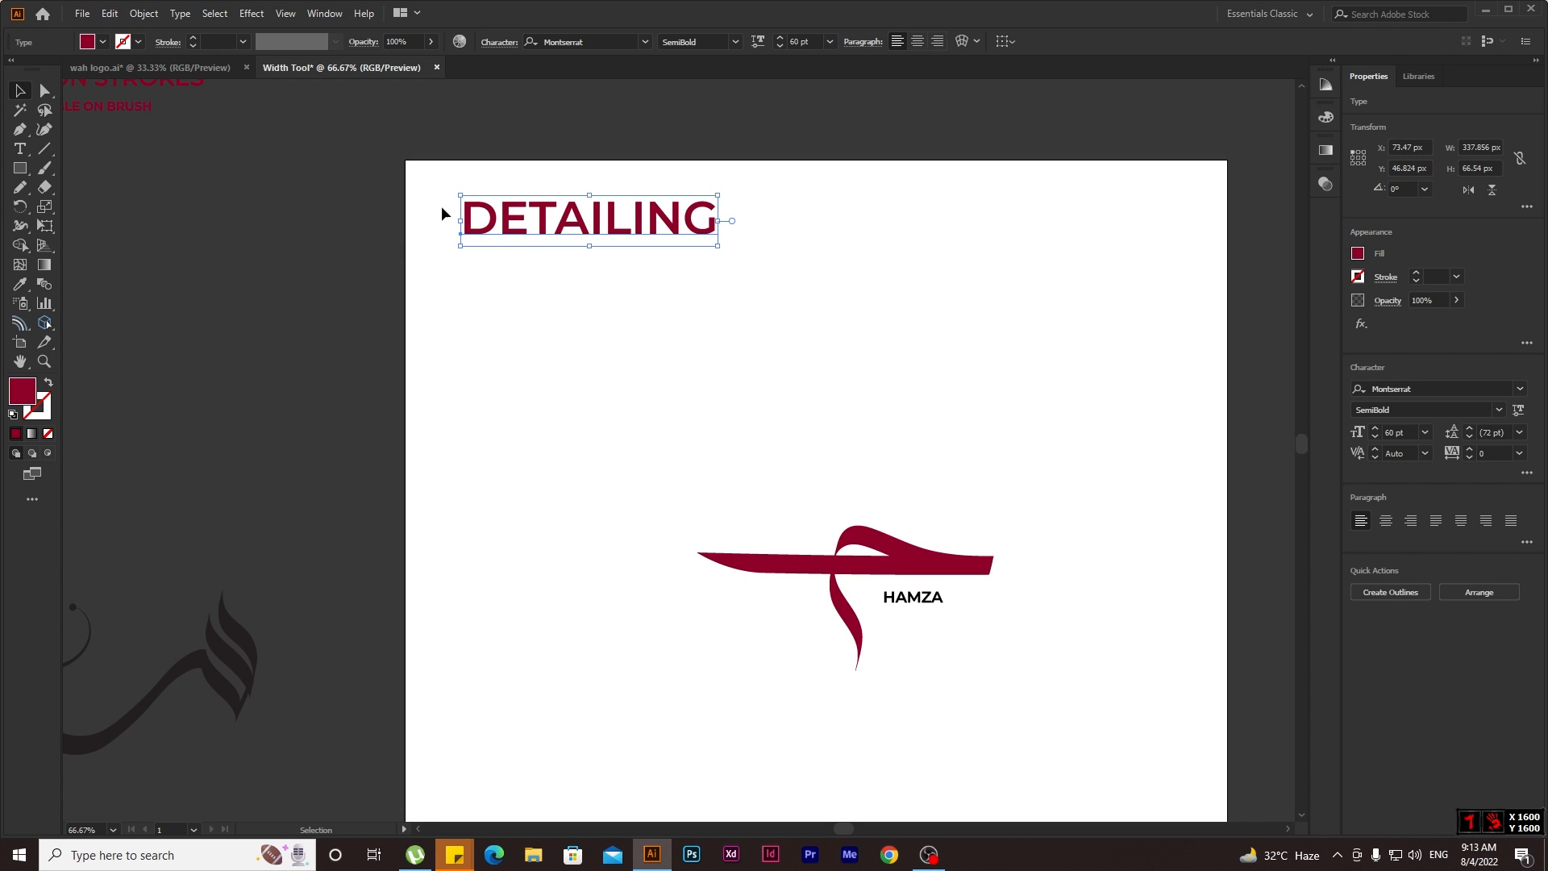
Duplicate the "NOT APPLICABLE ON BRUSH" line below the "DETAILING" heading and set the copy to 23.99 pt, Regular weight.
{"action": "mouse_move", "coordinate": [124, 112]}
{"action": "left_mouse_down"}
{"action": "mouse_move", "coordinate": [546, 297]}
{"action": "mouse_move", "coordinate": [636, 291]}
{"action": "mouse_move", "coordinate": [619, 280]}
{"action": "left_mouse_up"}
{"action": "triple_click", "coordinate": [618, 278]}
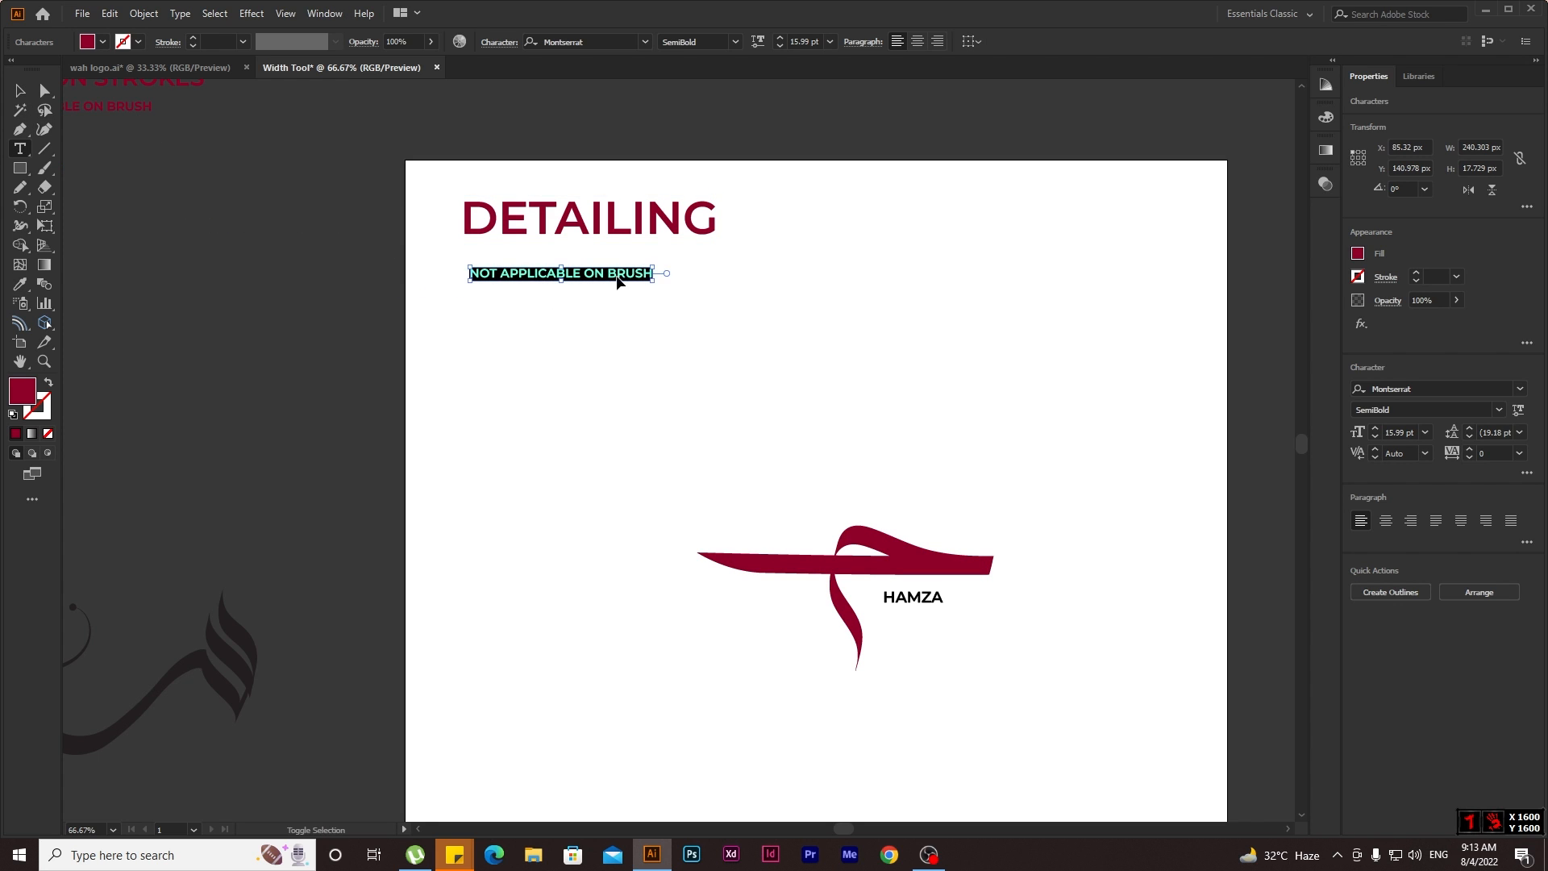
{"action": "key", "text": "ctrl+shift+period"}
{"action": "key", "text": "ctrl+shift+period"}
{"action": "key", "text": "ctrl+shift+period"}
{"action": "key", "text": "ctrl+shift+period"}
{"action": "left_click", "coordinate": [735, 41]}
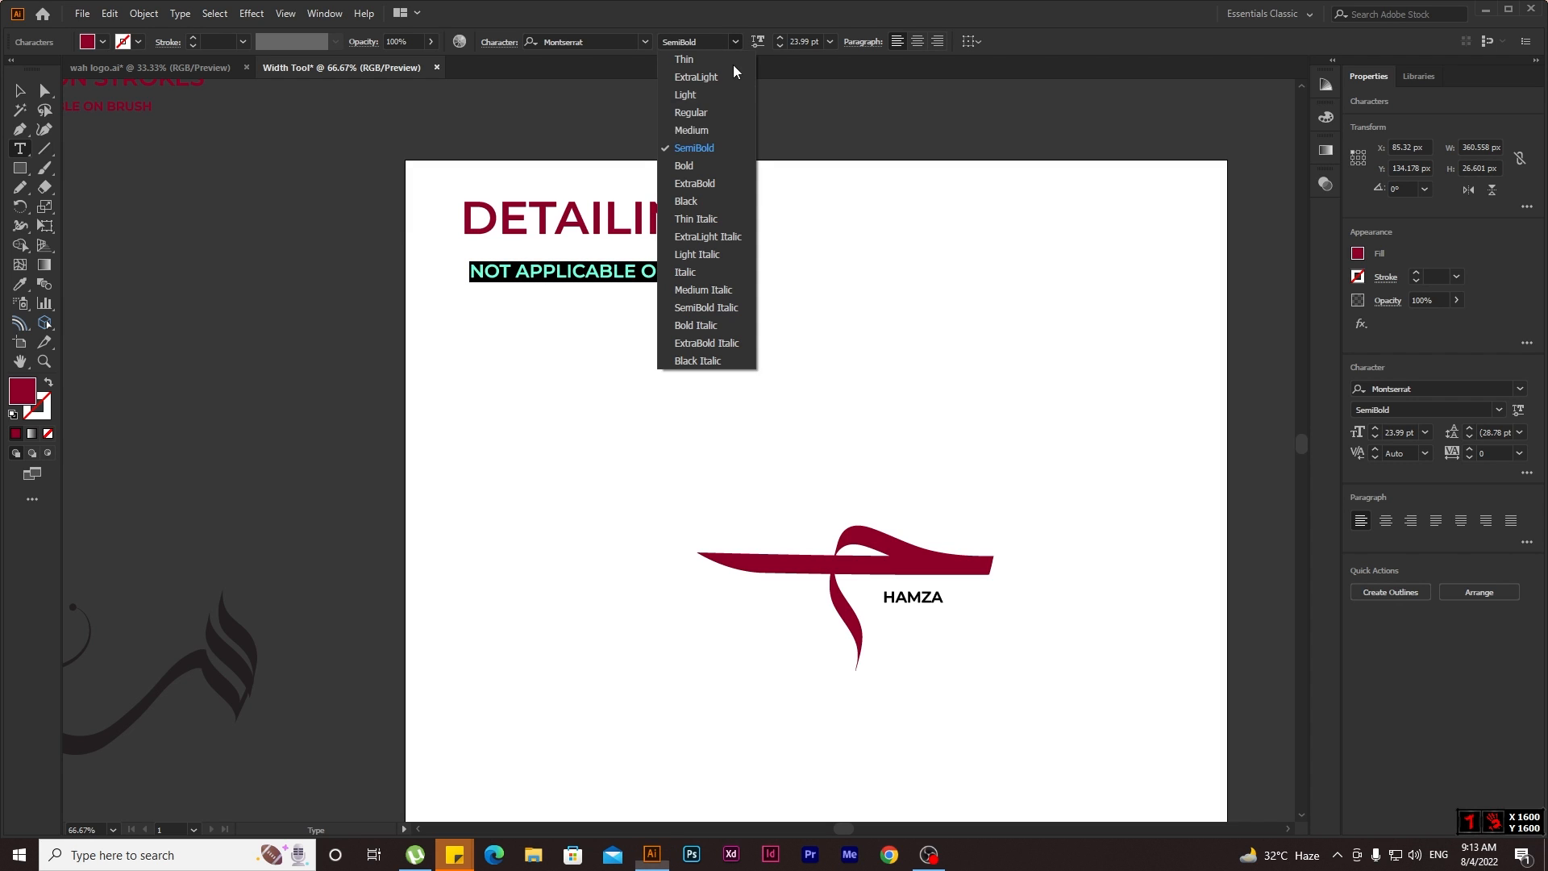
{"action": "left_click", "coordinate": [691, 112]}
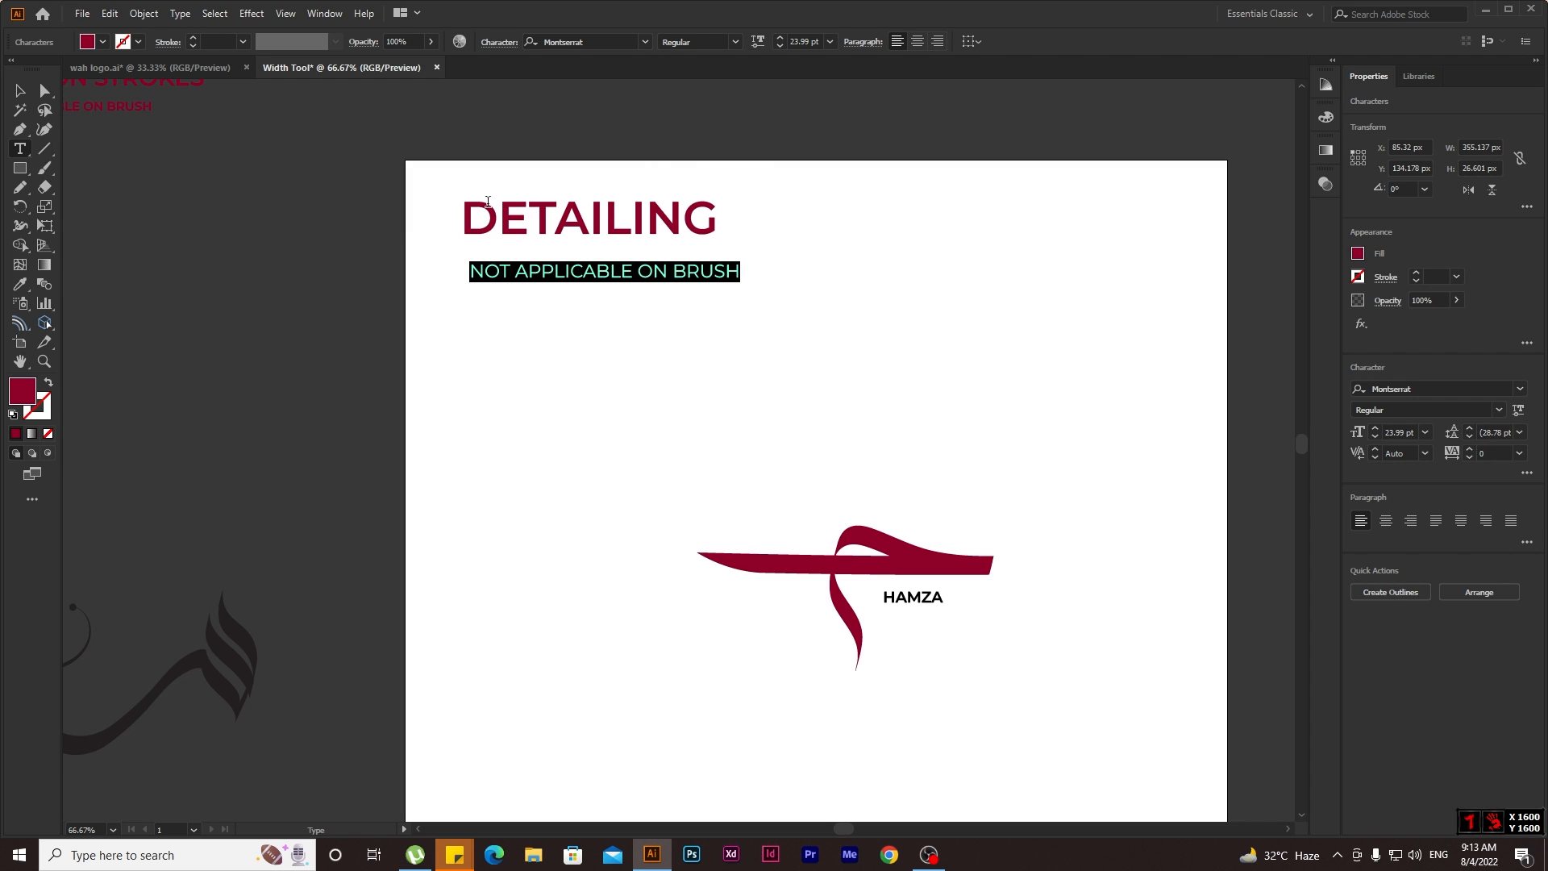
Replace the copied line's wording with two lines, "COLOR SELECTION" and "GRADIENT".
{"action": "type", "text": "COLOR"}
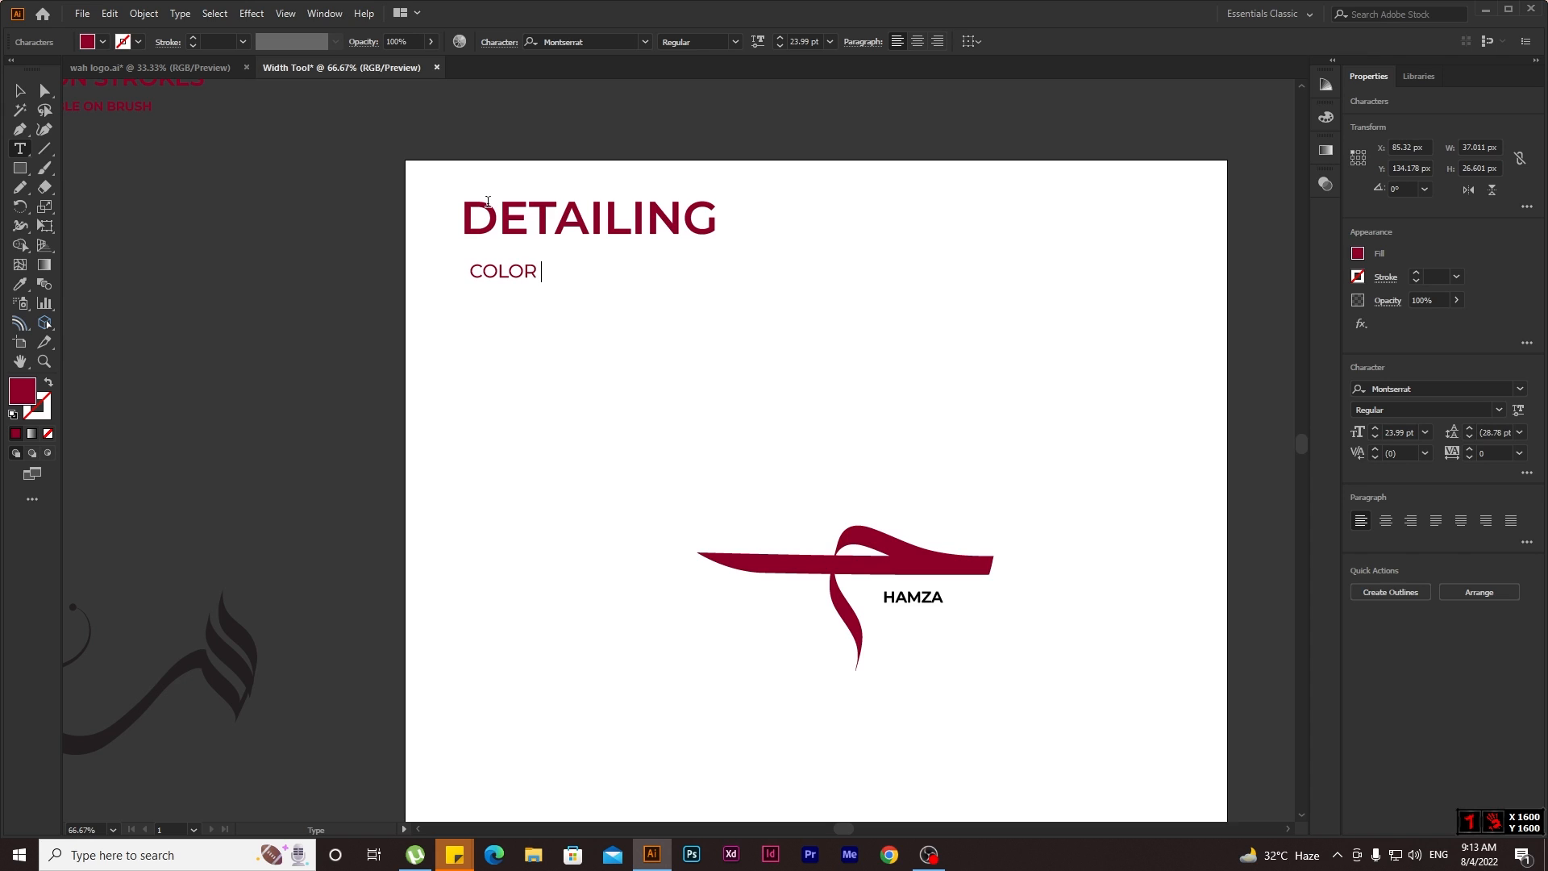
{"action": "type", "text": " SELECT"}
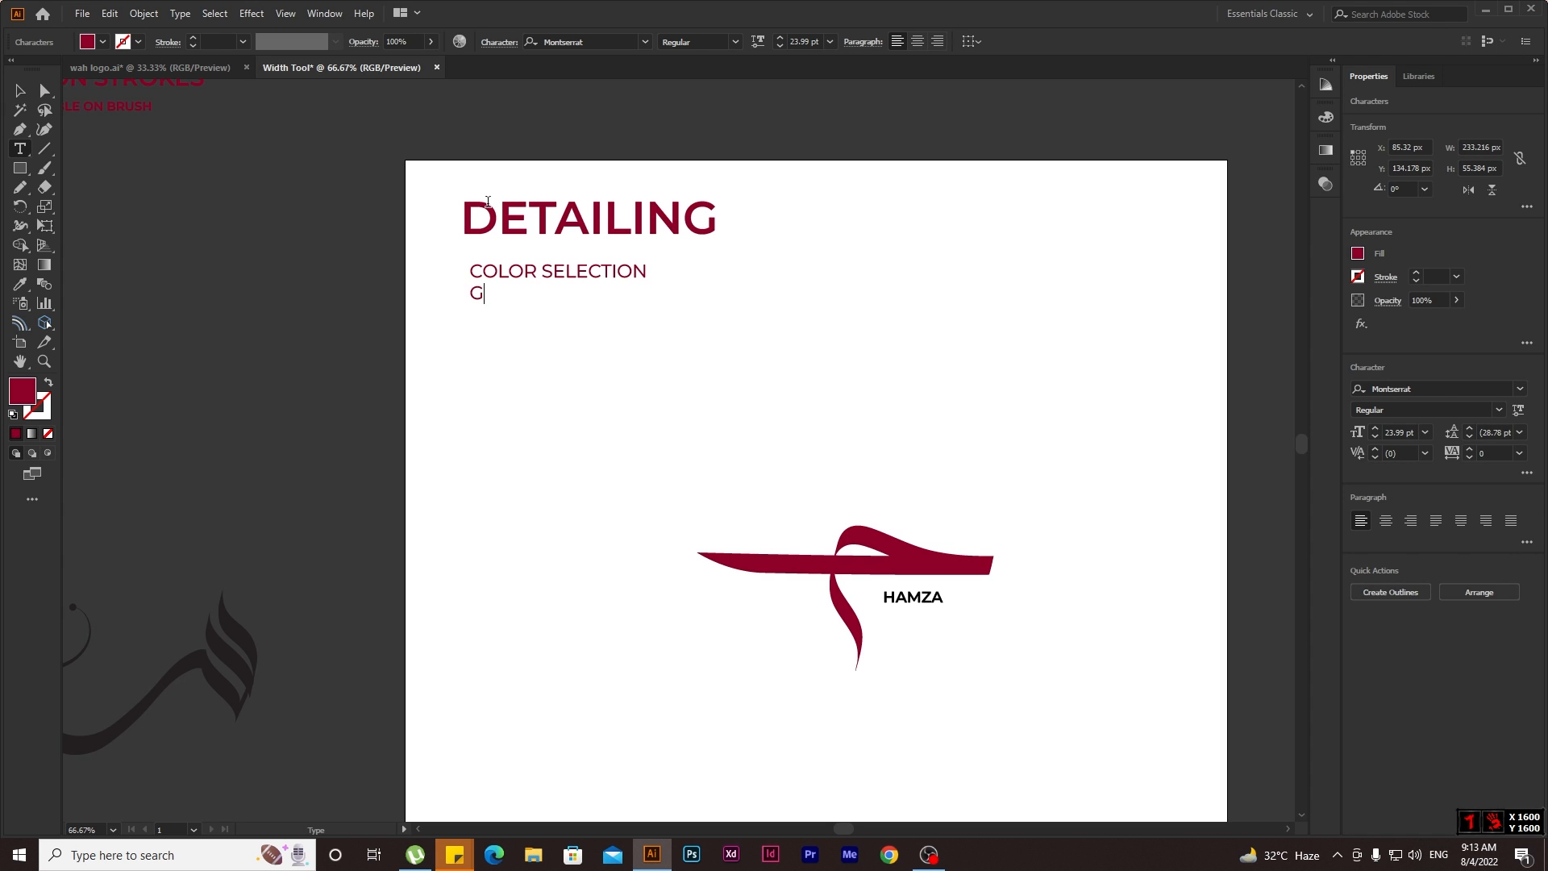
{"action": "type", "text": "ION"}
{"action": "key", "text": "Return"}
{"action": "type", "text": "GRADIENT USAGE"}
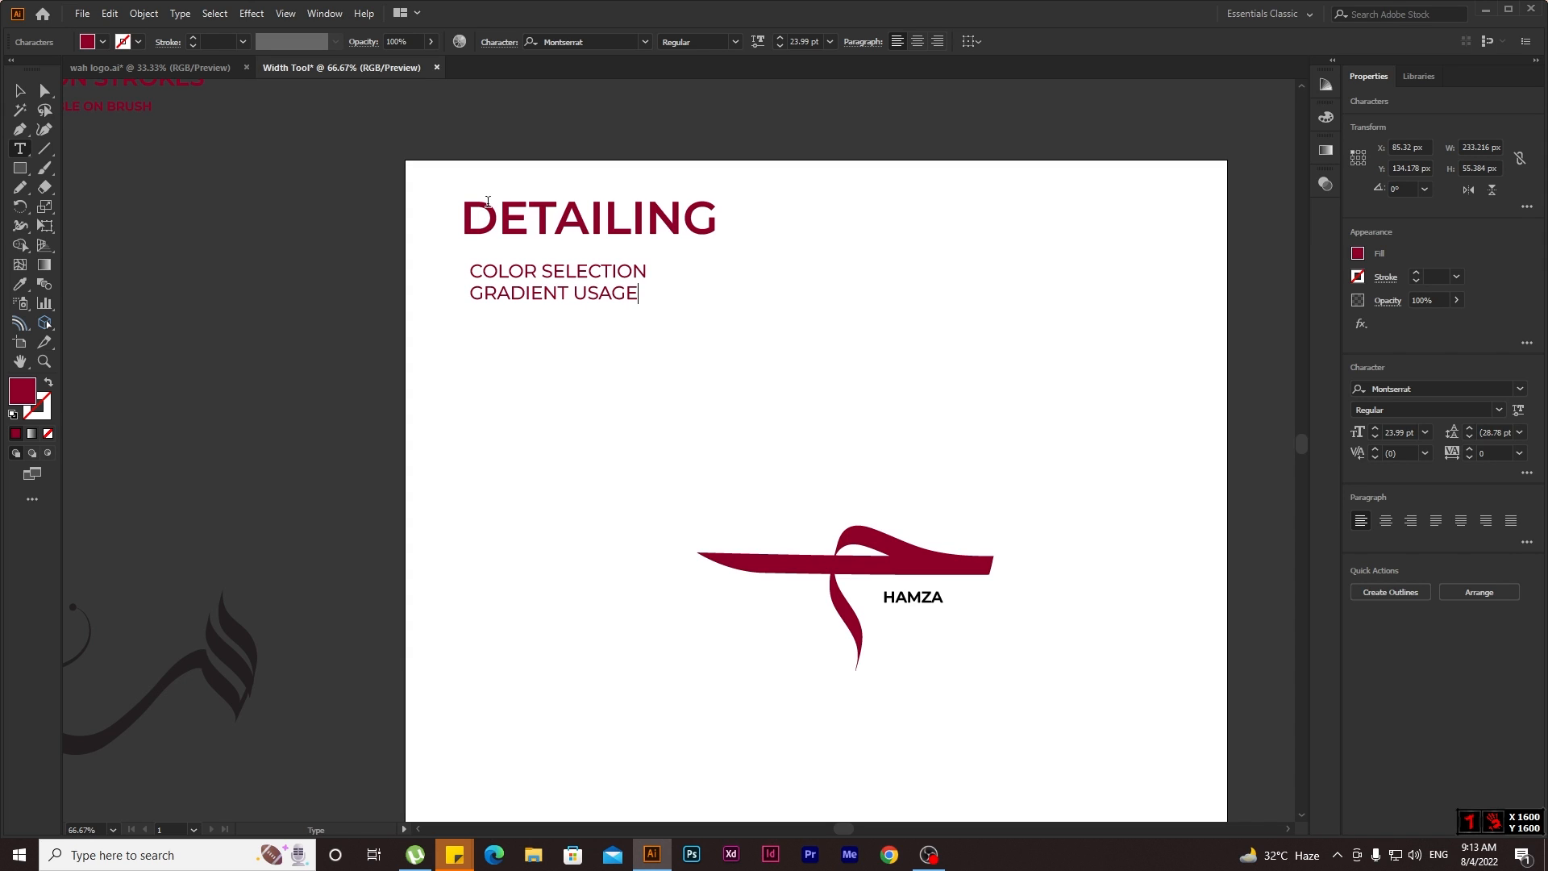
{"action": "key", "text": "BackSpace"}
{"action": "key", "text": "BackSpace"}
{"action": "key", "text": "BackSpace"}
{"action": "key", "text": "BackSpace"}
Extend the list with the lines "ALIGNMENT", "SHADING" and "FLORAL DESIGNS ( PENCIL)".
{"action": "type", "text": "ALIGNMENT"}
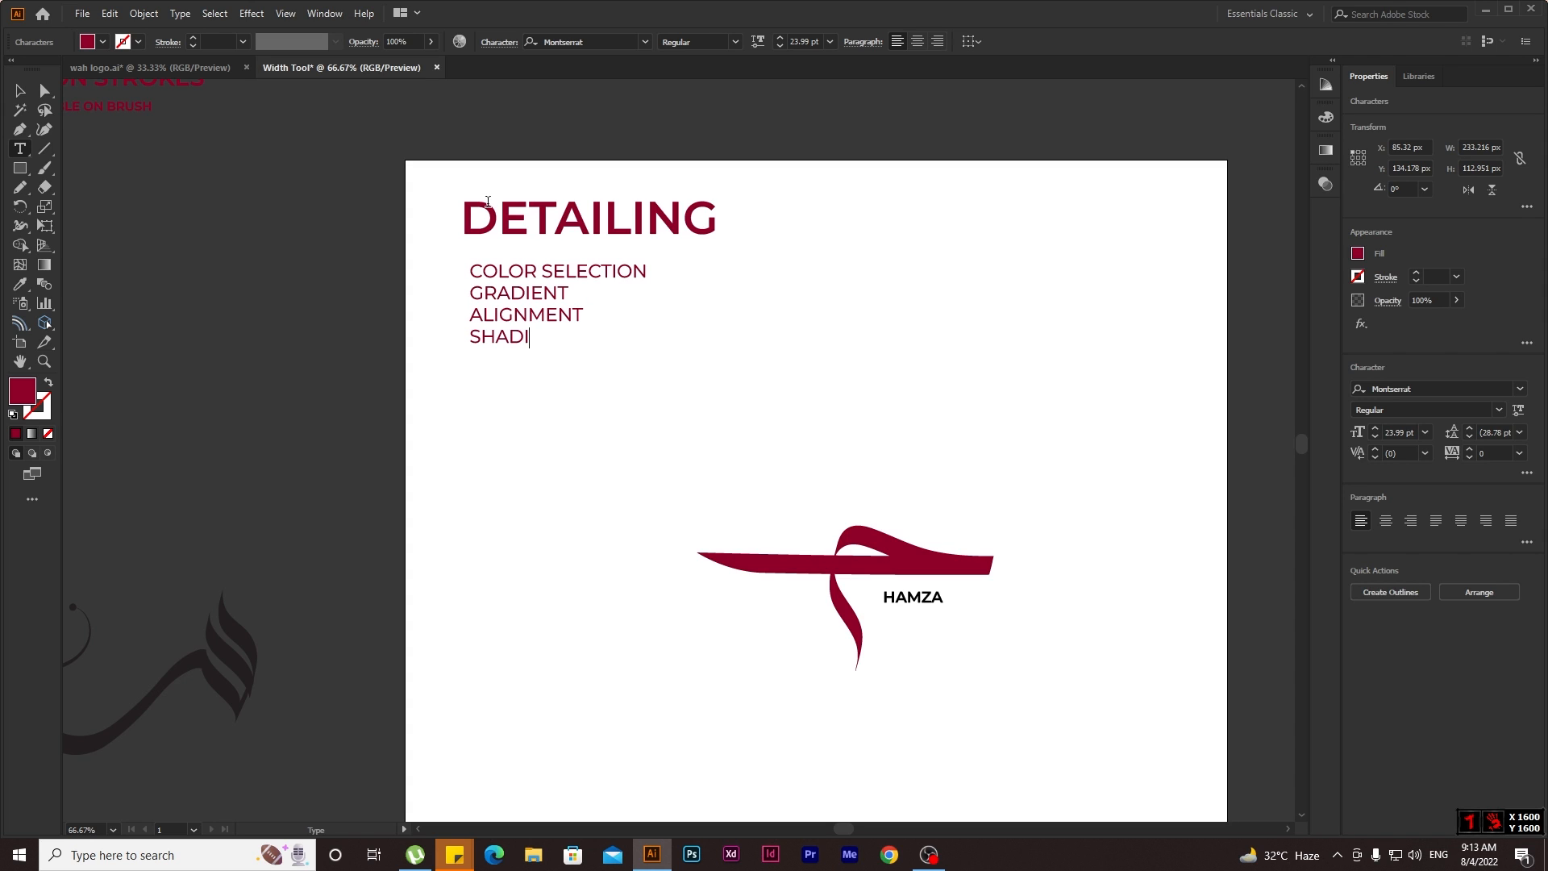
{"action": "type", "text": "NG"}
{"action": "type", "text": "FLORAL"}
{"action": "type", "text": " DESIGNS"}
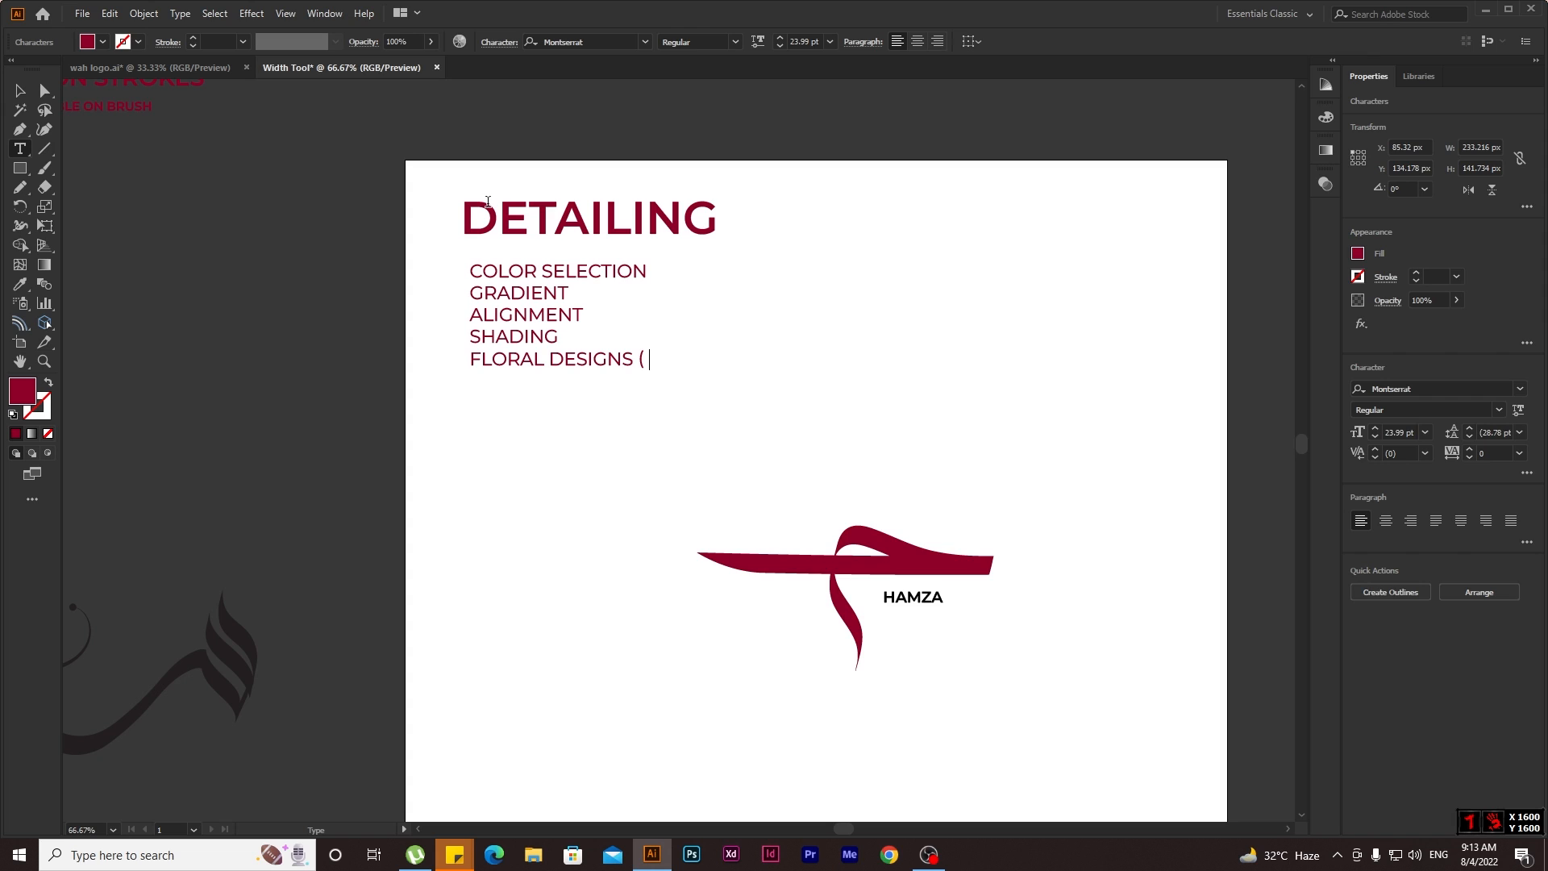
{"action": "type", "text": " ( PENCIL0"}
{"action": "key", "text": "BackSpace"}
{"action": "type", "text": ")"}
{"action": "key", "text": "Escape"}
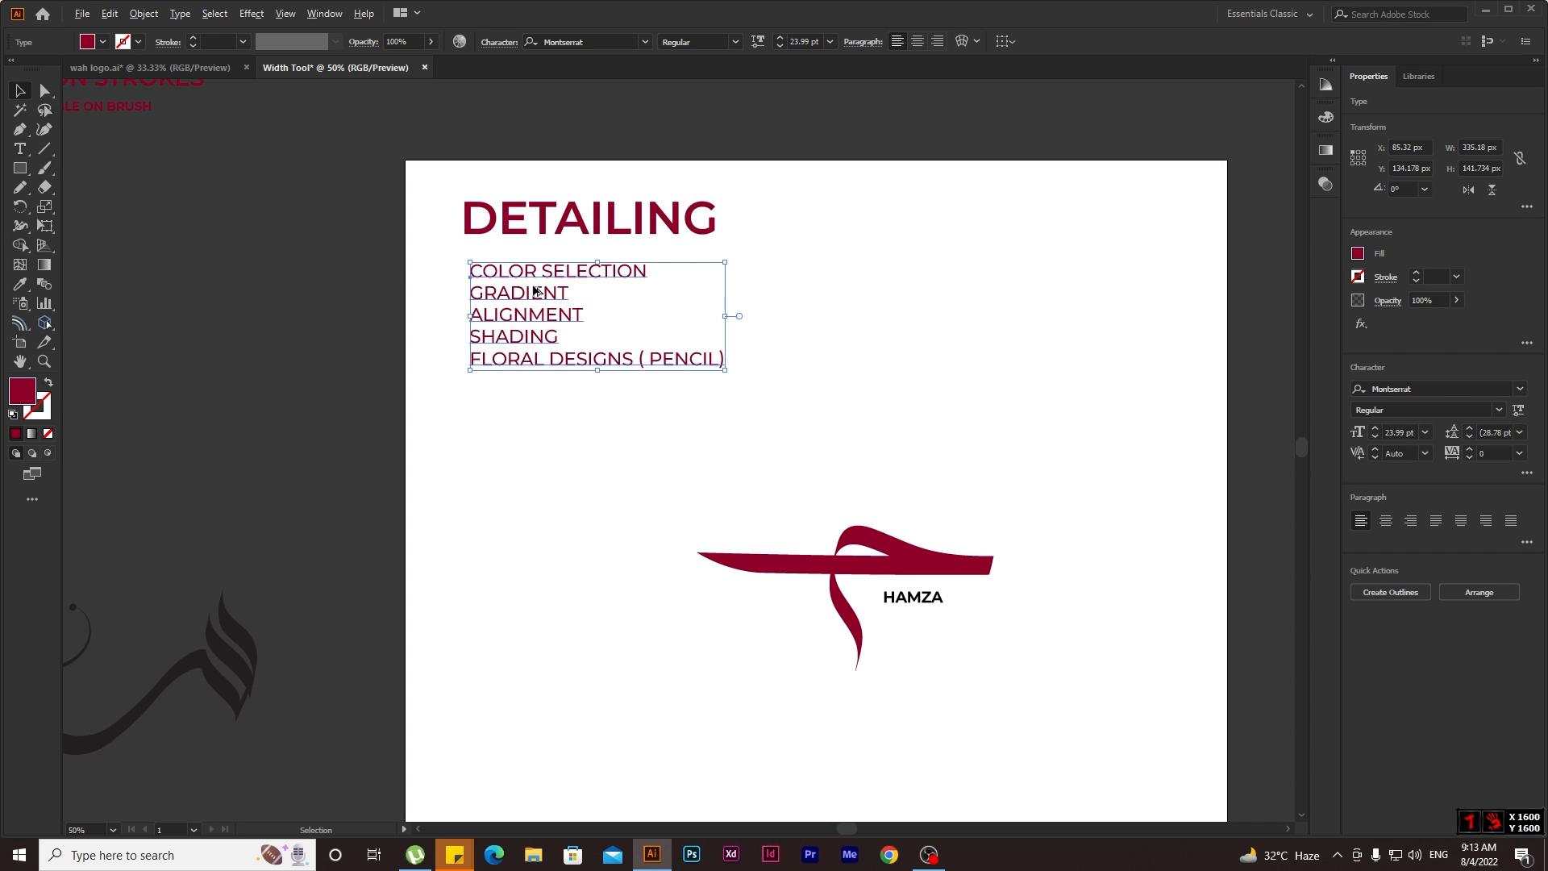
Draw a dark red square about 85 px wide beside the list and place a duplicate of it alongside.
{"action": "key", "text": "ctrl+minus"}
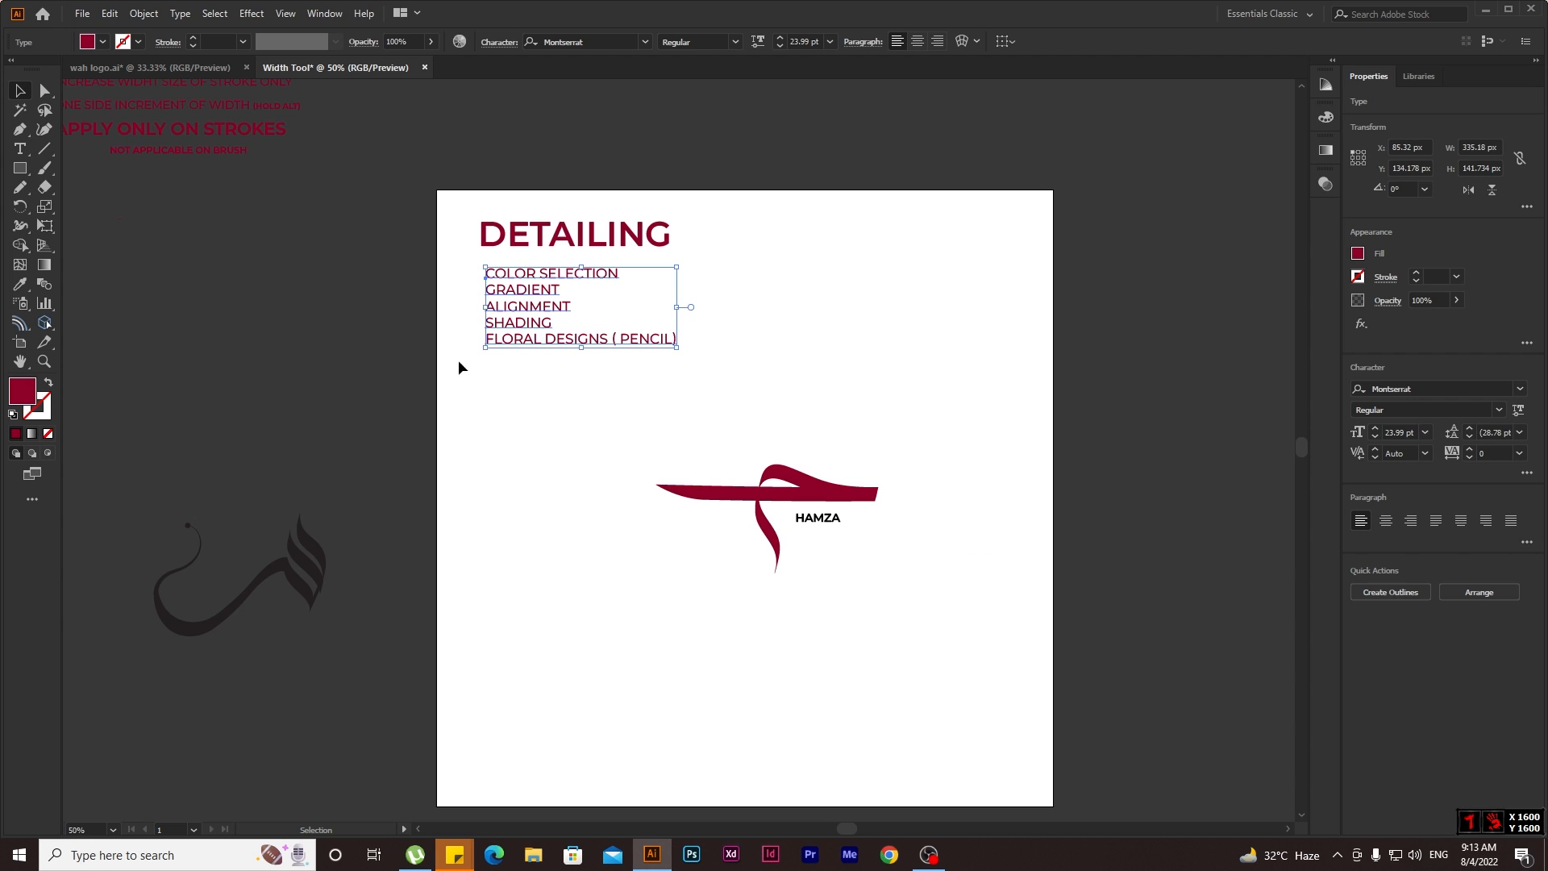
{"action": "left_click", "coordinate": [24, 169]}
{"action": "left_click_drag", "start_coordinate": [802, 259], "coordinate": [892, 292]}
Change the second square's fill to a near-black color.
{"action": "double_click", "coordinate": [27, 392]}
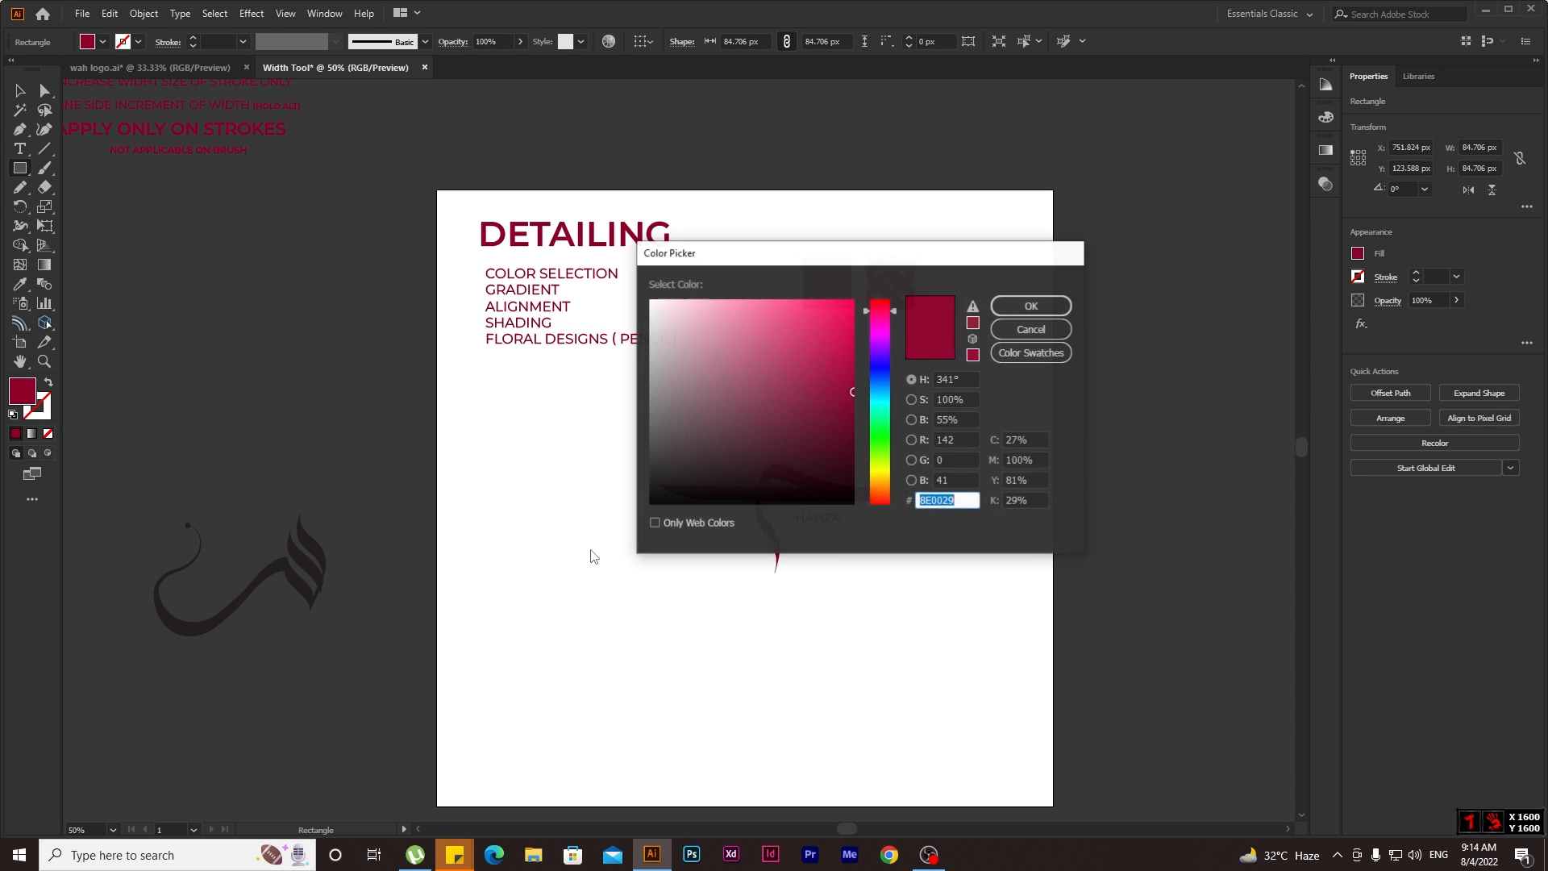
{"action": "left_click_drag", "start_coordinate": [705, 472], "coordinate": [692, 492]}
{"action": "left_click", "coordinate": [1031, 305]}
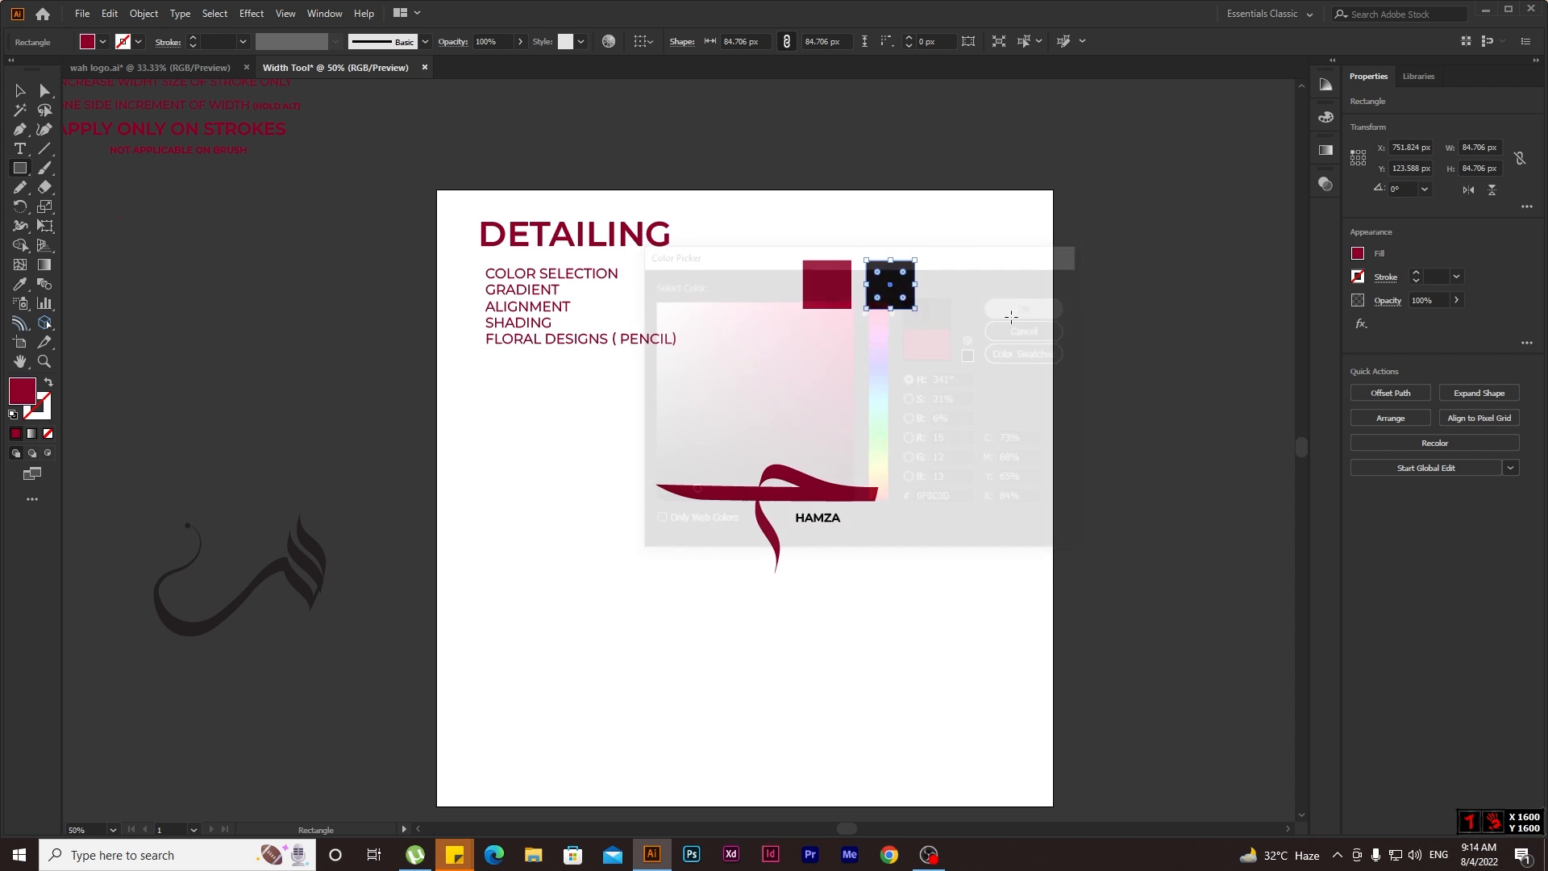
{"action": "left_click", "coordinate": [21, 92]}
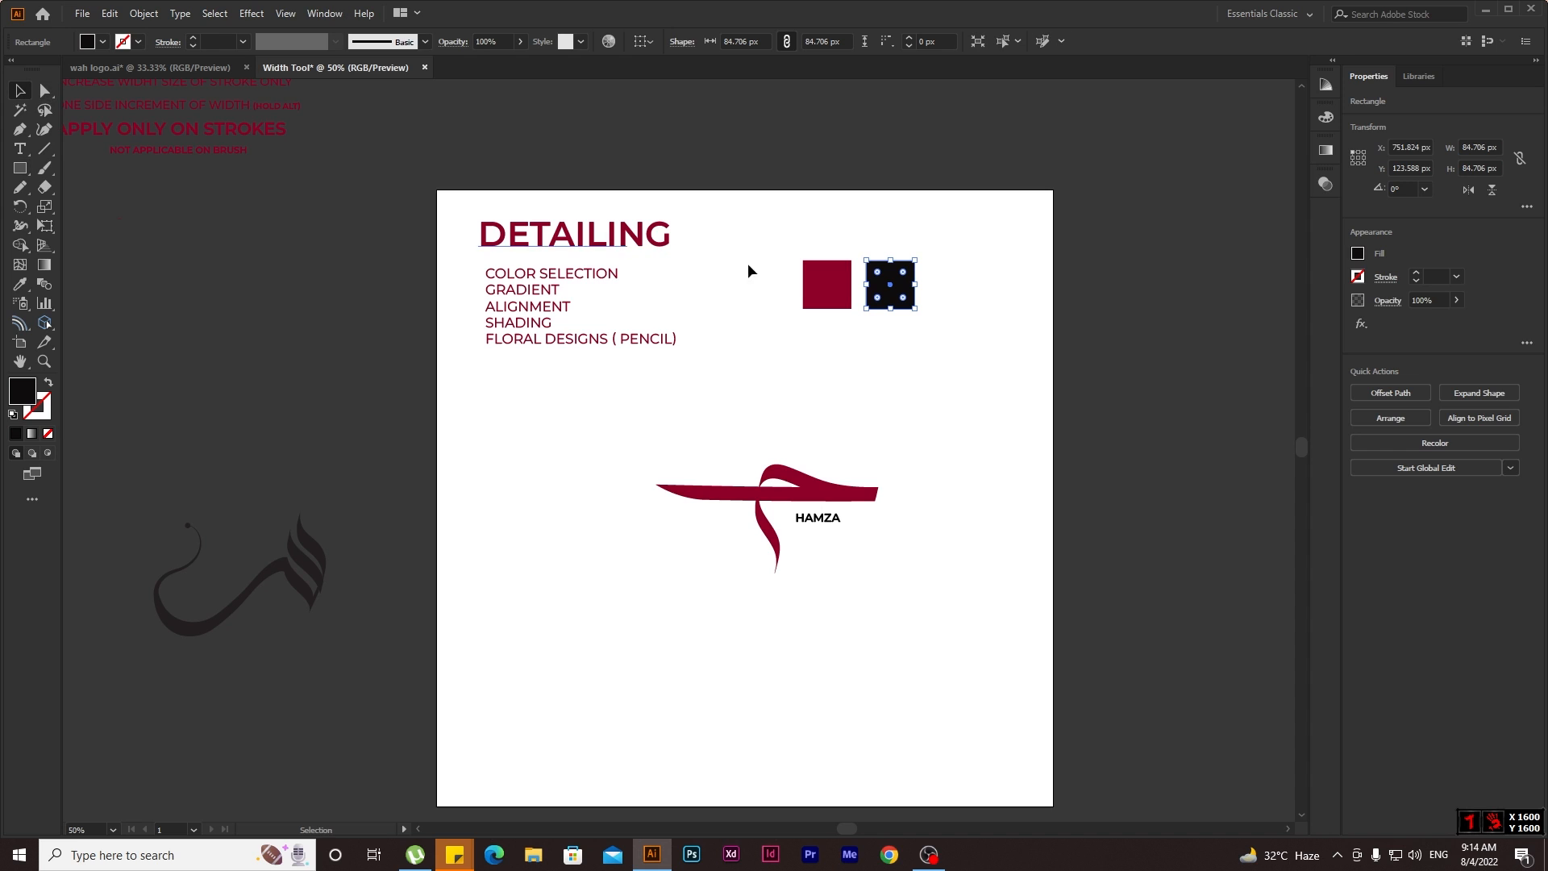
Change the first square's fill to bright red DD0000 and place a duplicate of it beyond the near-black square.
{"action": "left_click", "coordinate": [827, 283]}
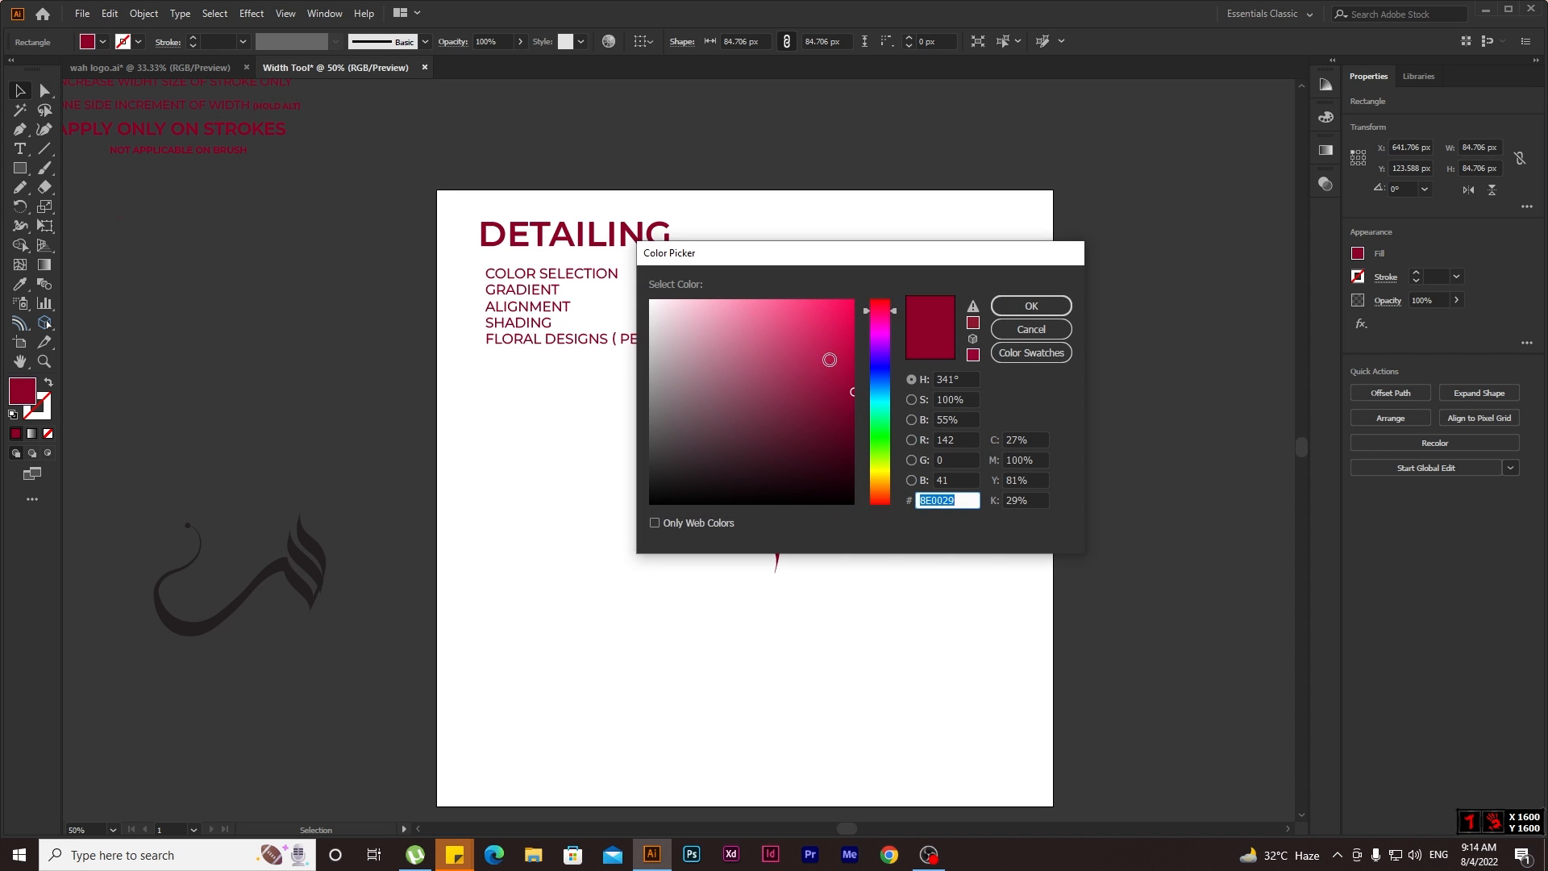
{"action": "left_click_drag", "start_coordinate": [892, 310], "coordinate": [890, 297]}
{"action": "left_click", "coordinate": [853, 330]}
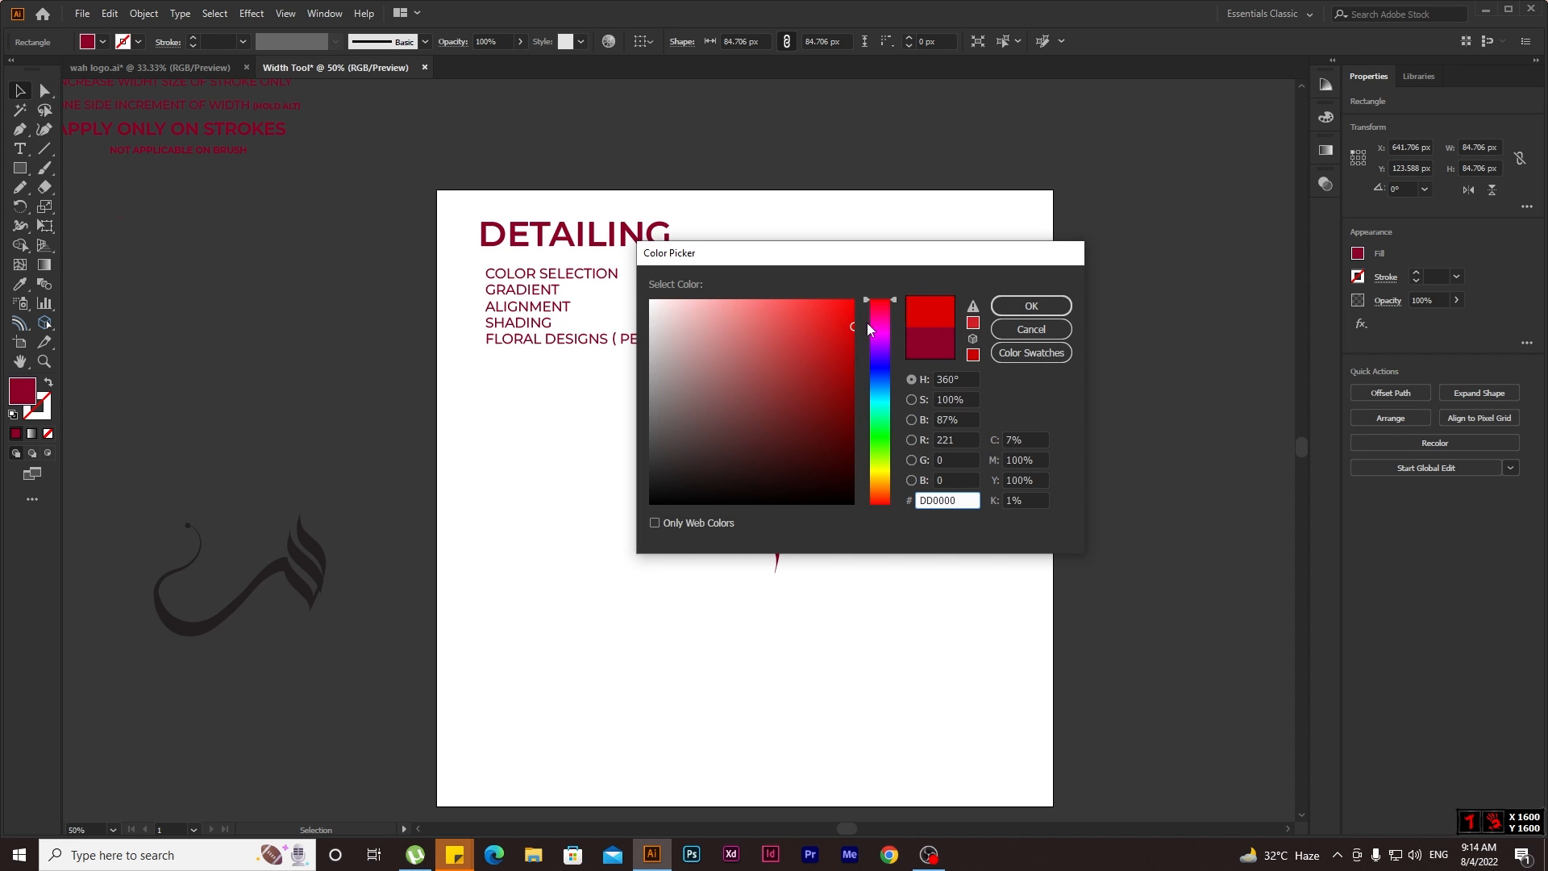
{"action": "left_click", "coordinate": [1040, 308]}
{"action": "left_click_drag", "start_coordinate": [830, 303], "coordinate": [949, 293]}
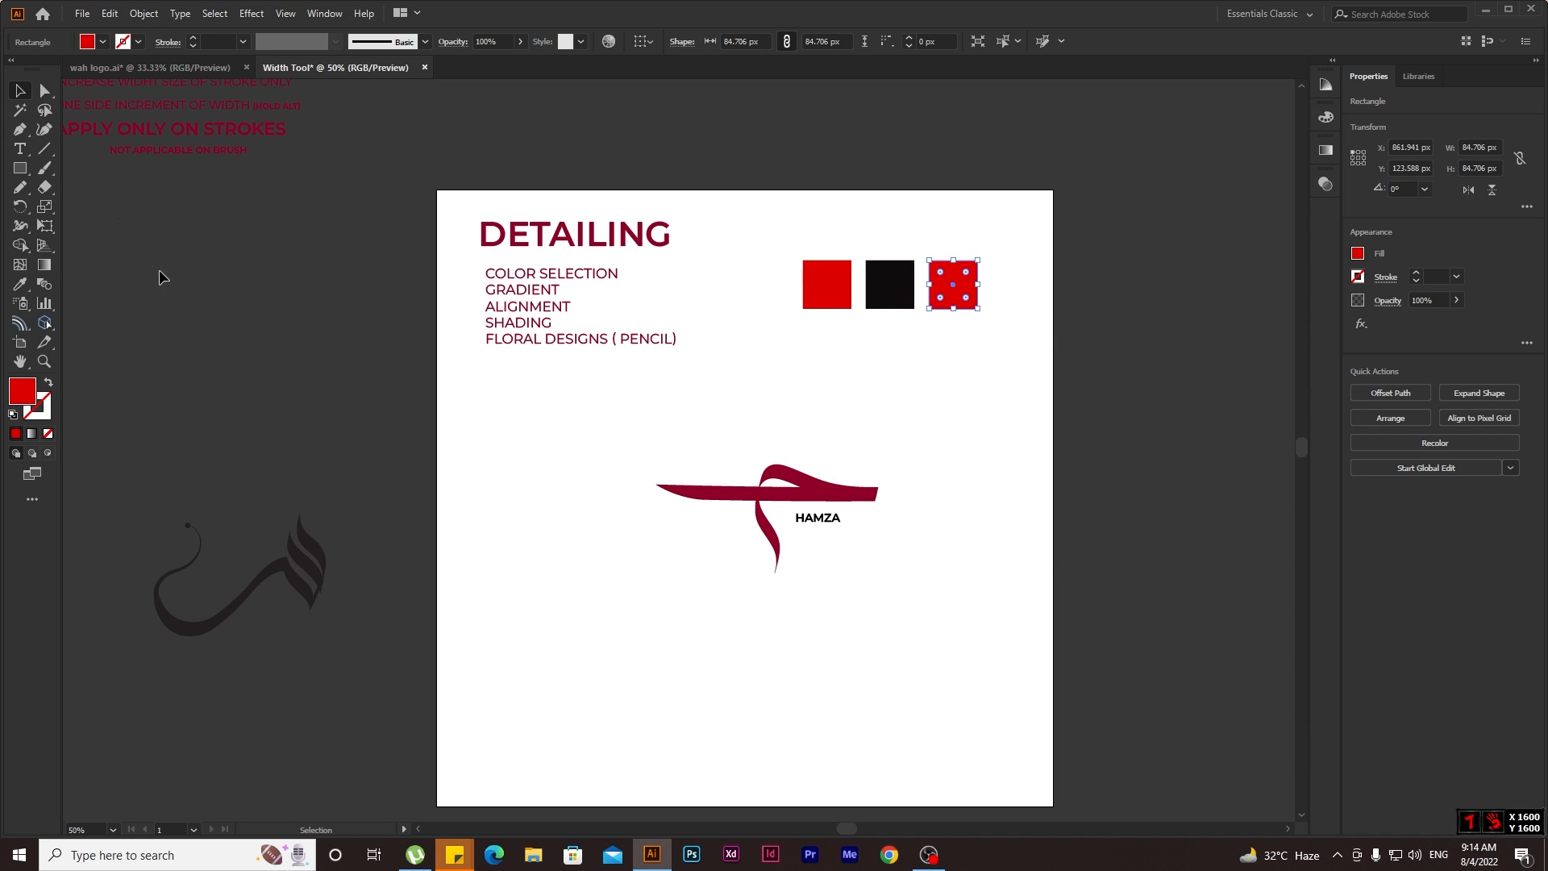
Apply a linear gradient fill to the third square and set its starting color stop to CMYK Red.
{"action": "left_click", "coordinate": [44, 265]}
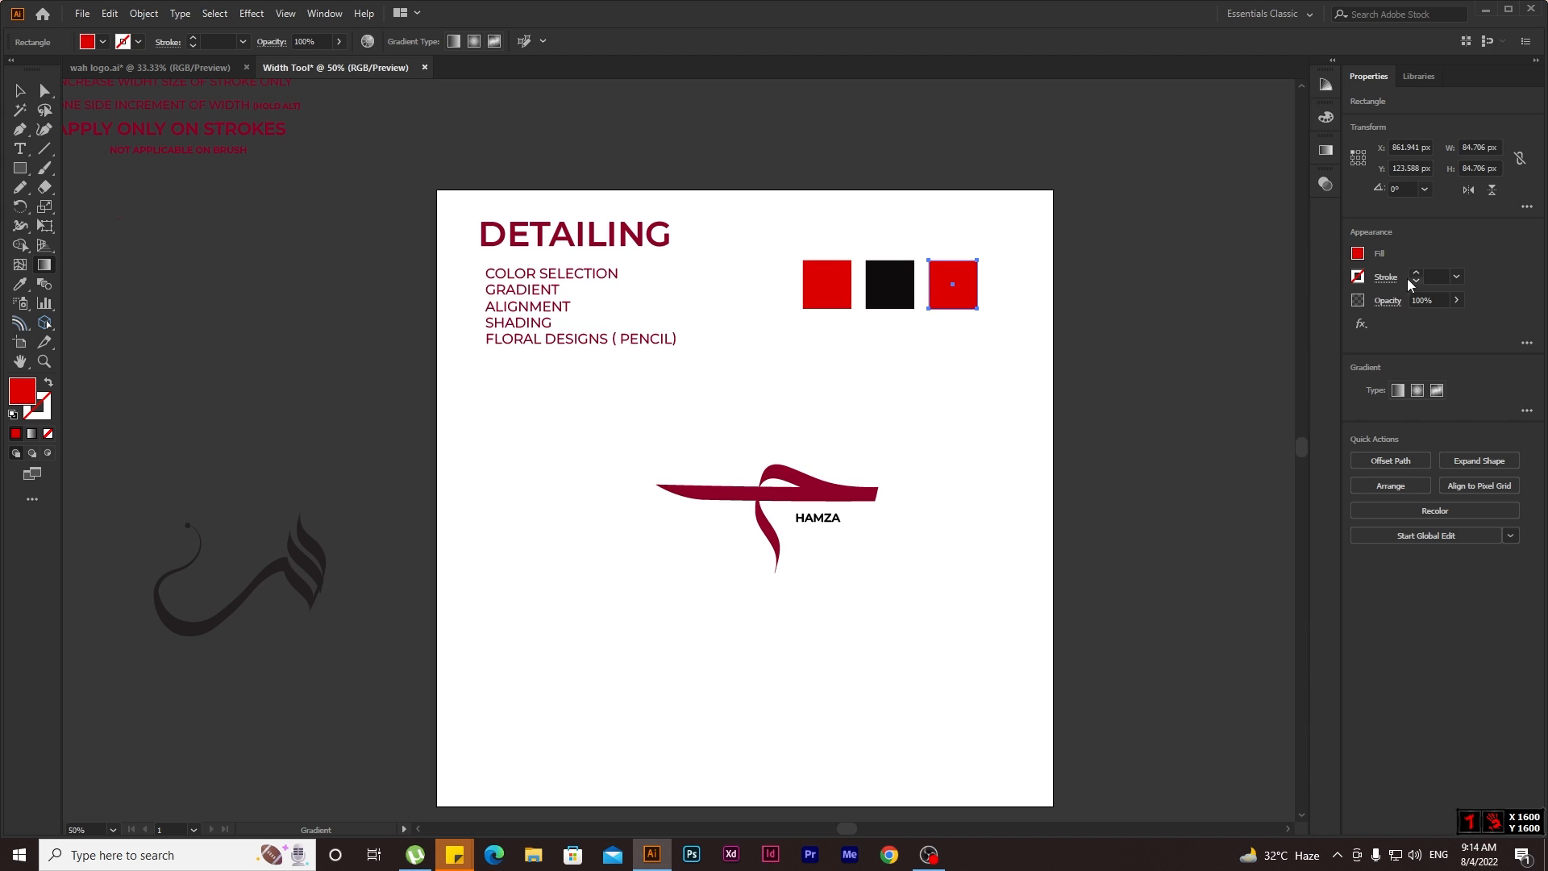
{"action": "left_click", "coordinate": [1325, 147]}
{"action": "left_click", "coordinate": [1137, 268]}
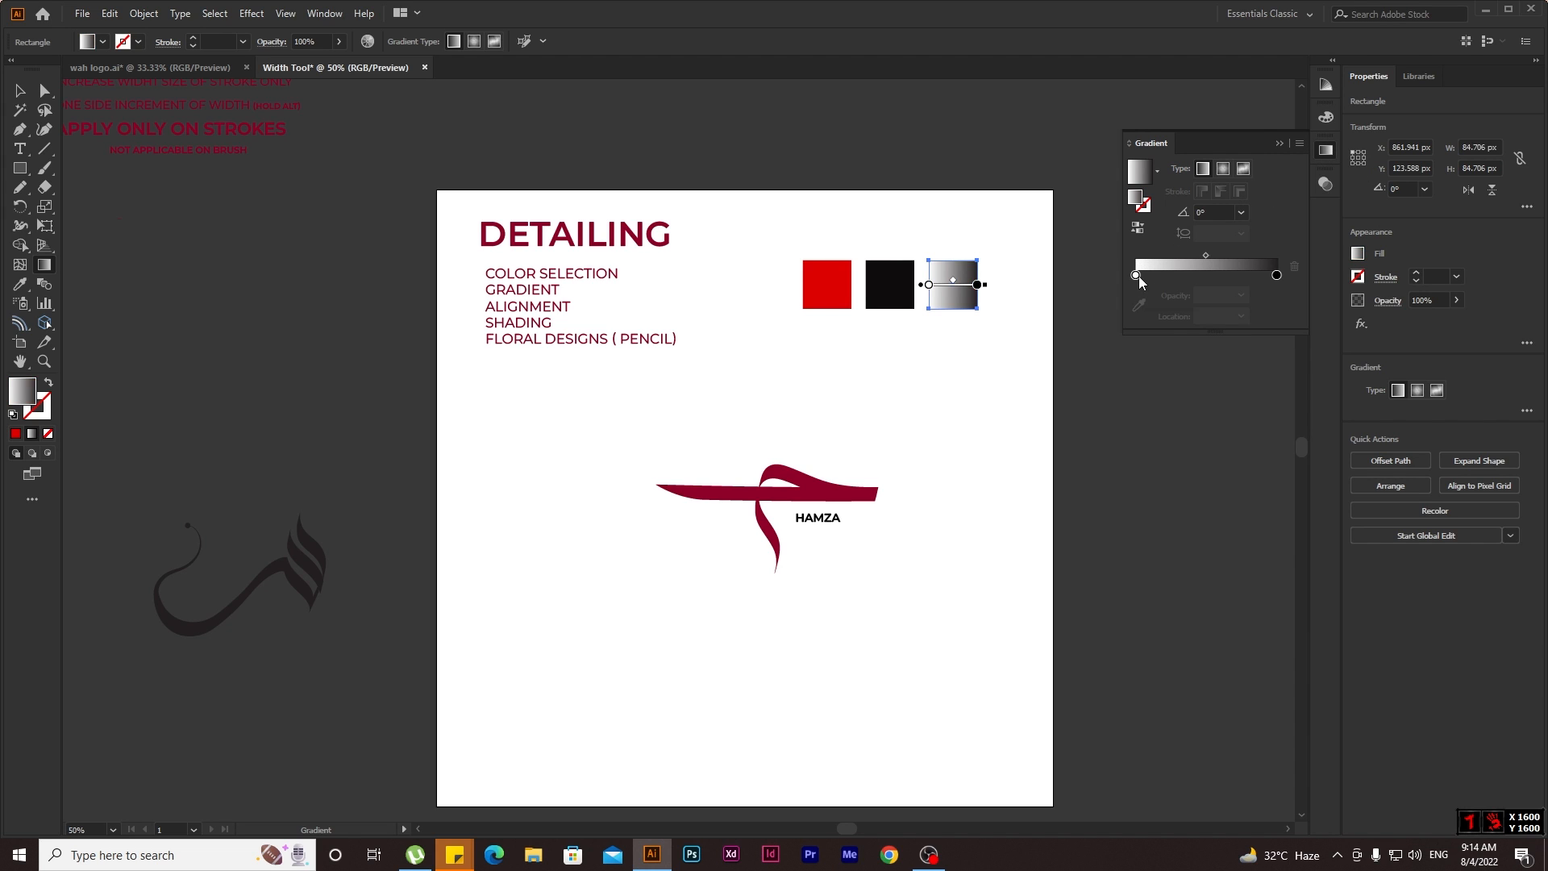
{"action": "double_click", "coordinate": [1136, 275]}
{"action": "left_click", "coordinate": [1115, 325]}
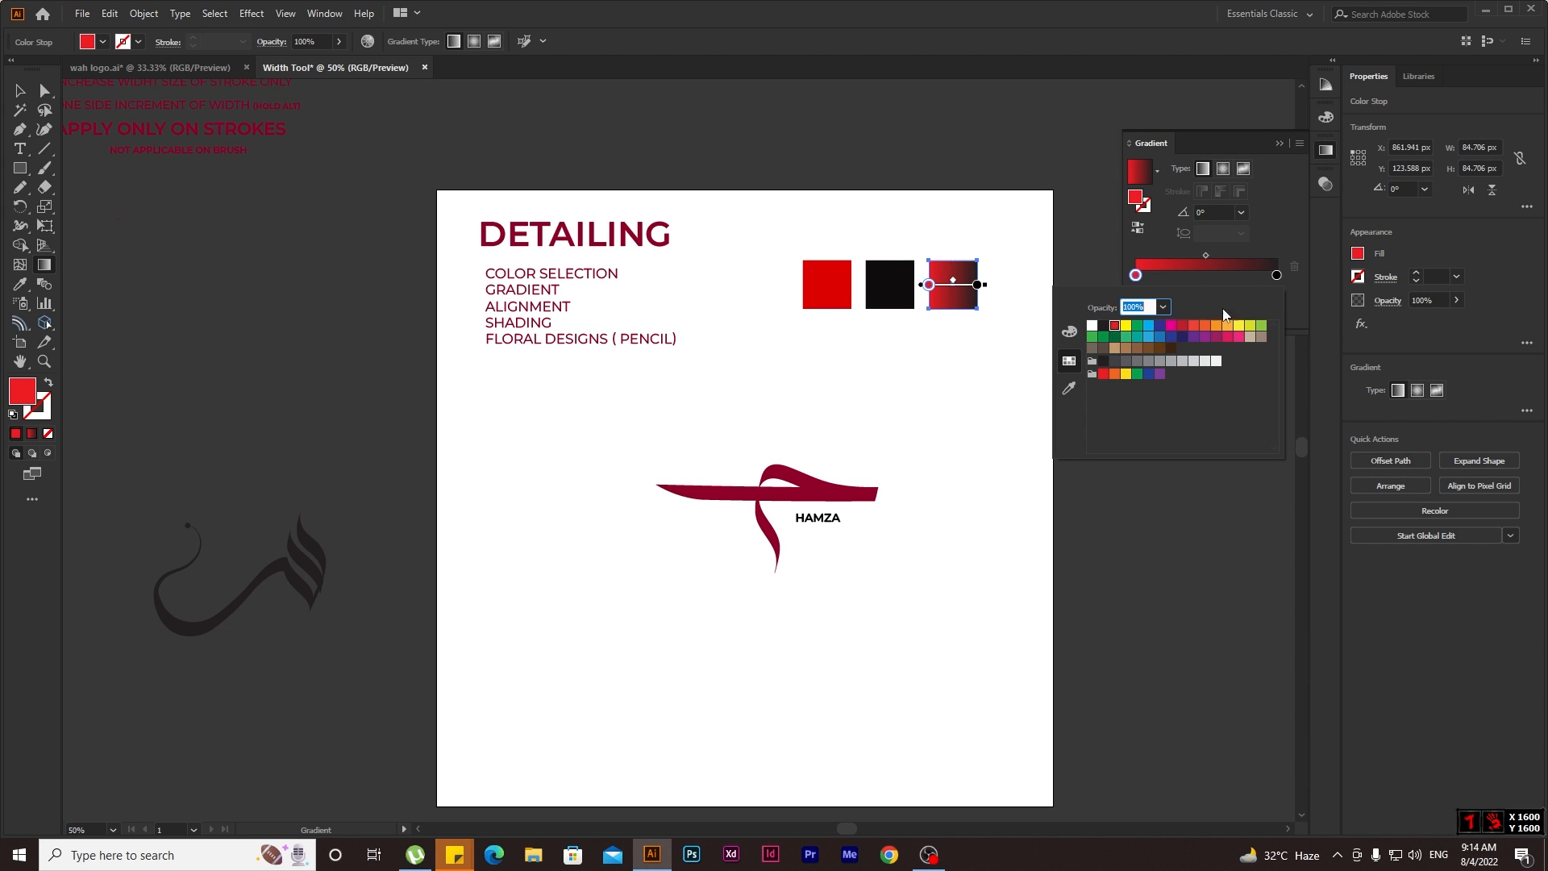
Set the end color stop of the third square's gradient to dark red 681C24 and deselect the square.
{"action": "double_click", "coordinate": [1276, 275]}
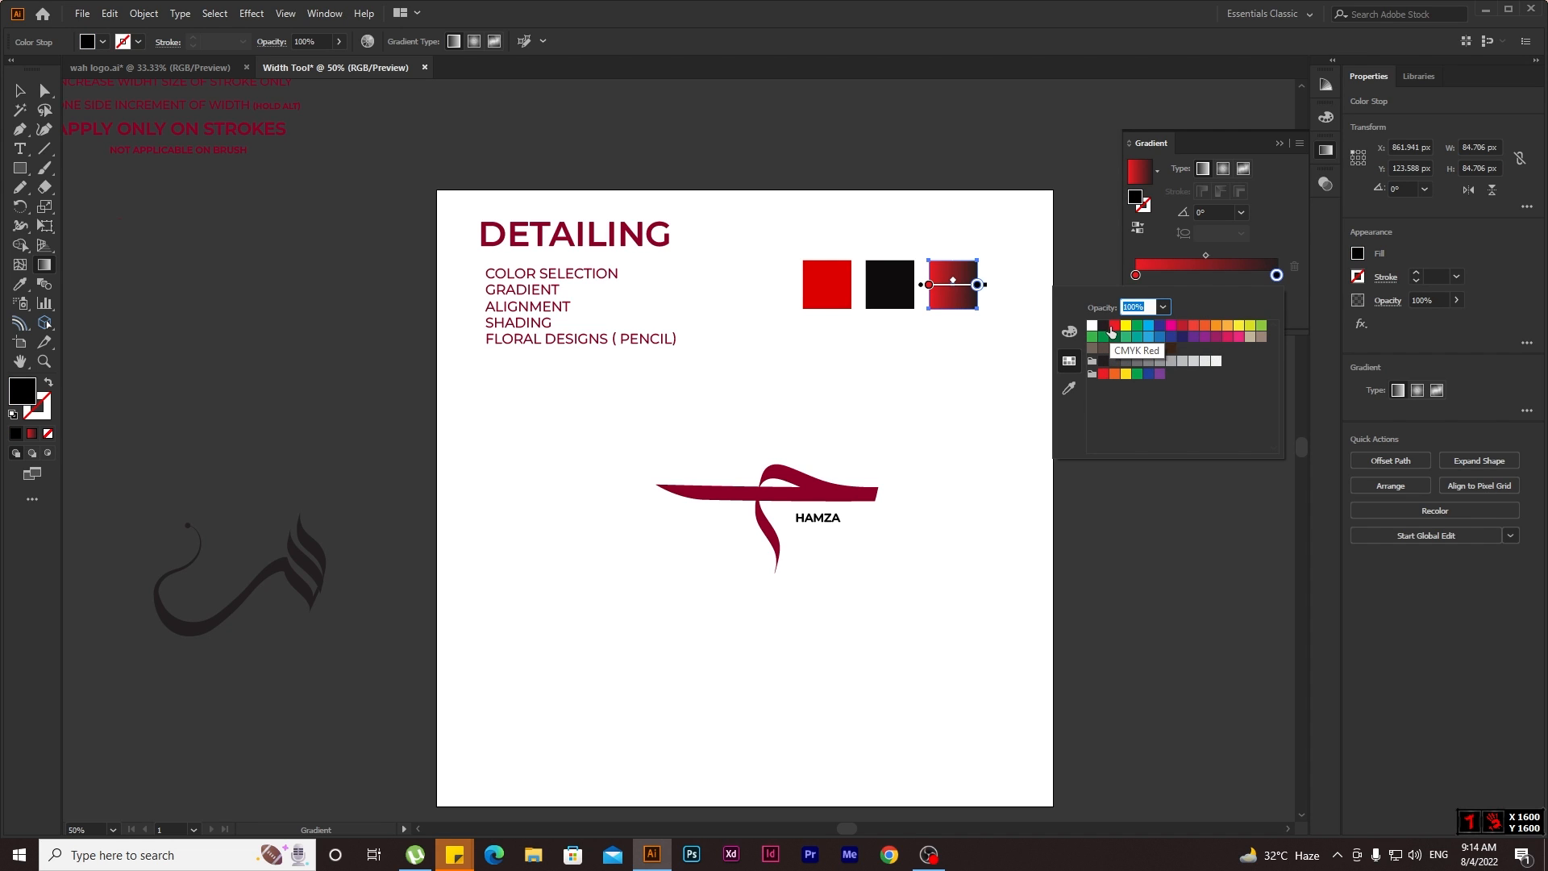
{"action": "left_click", "coordinate": [1125, 326]}
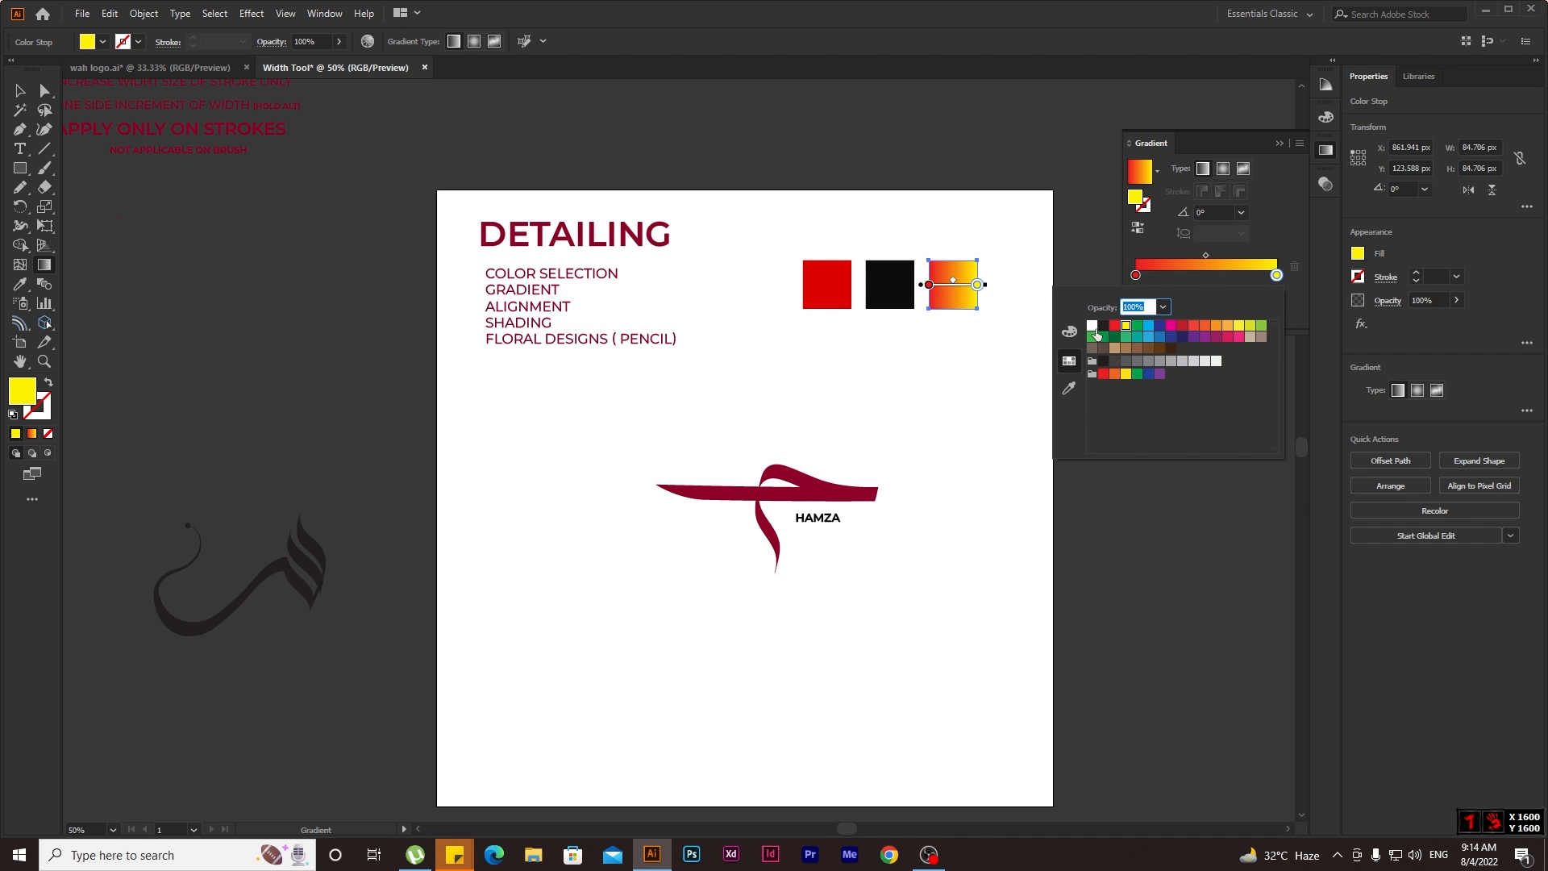
{"action": "left_click", "coordinate": [1115, 326]}
{"action": "left_click", "coordinate": [1069, 331]}
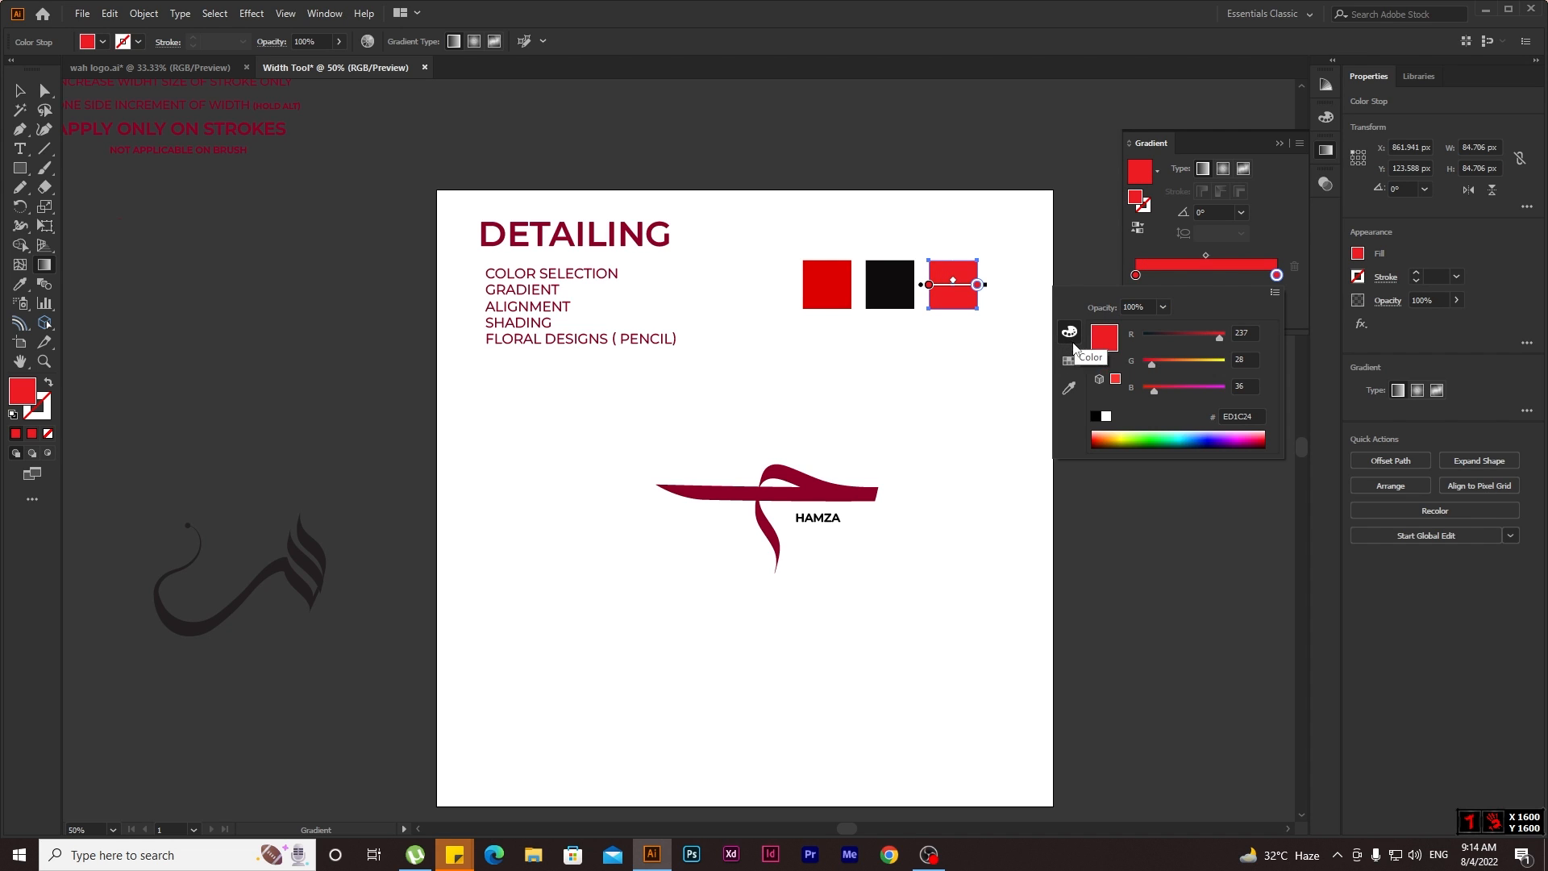
{"action": "left_click", "coordinate": [1190, 337]}
{"action": "left_click_drag", "start_coordinate": [1191, 338], "coordinate": [1179, 333]}
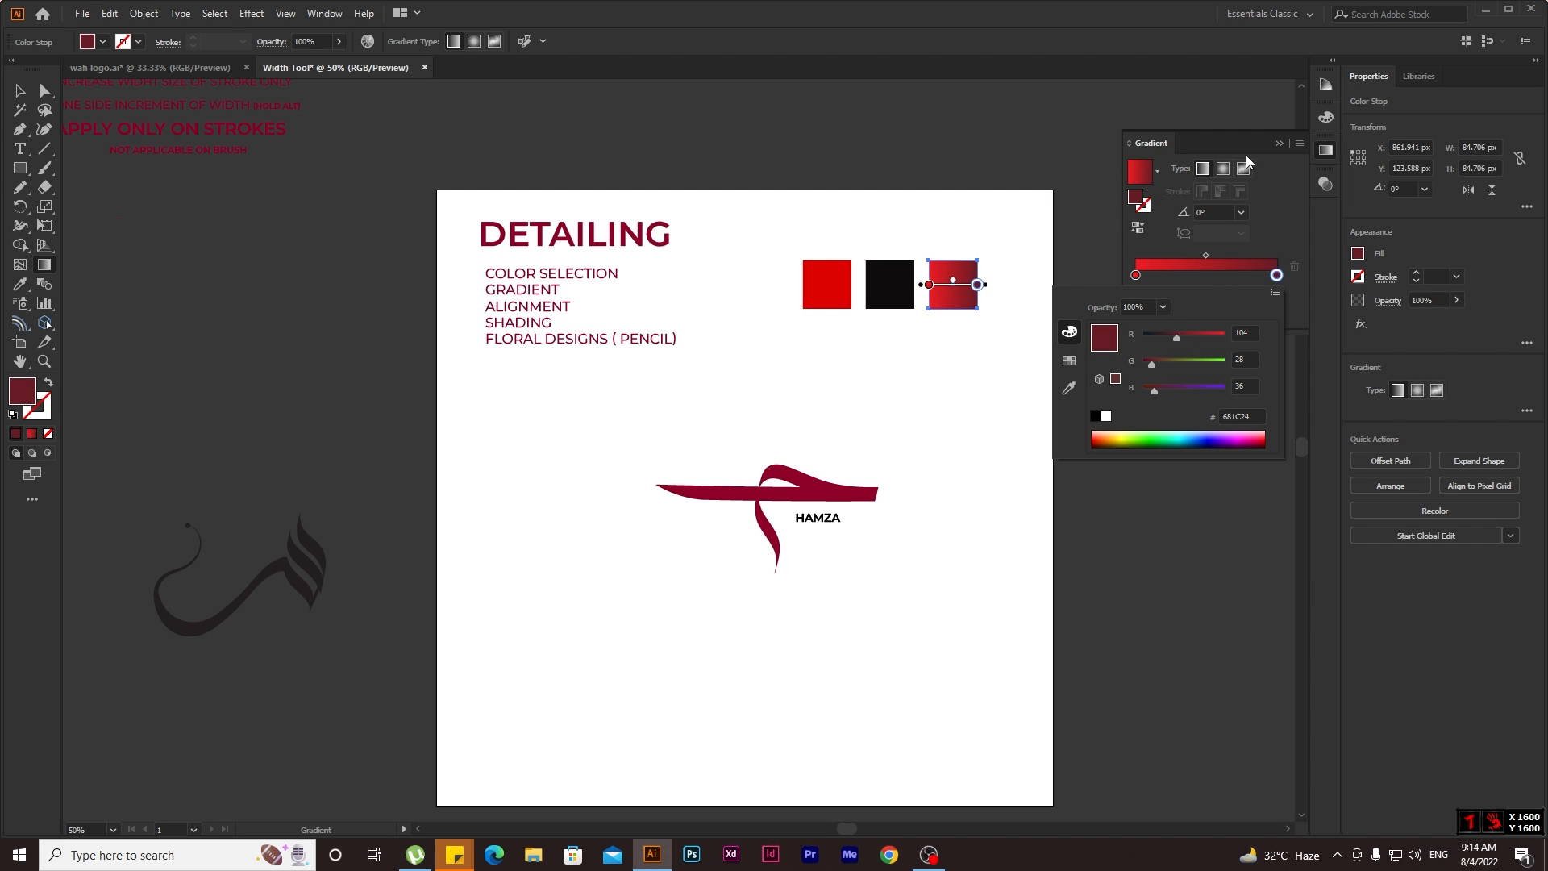
{"action": "left_click", "coordinate": [1274, 144]}
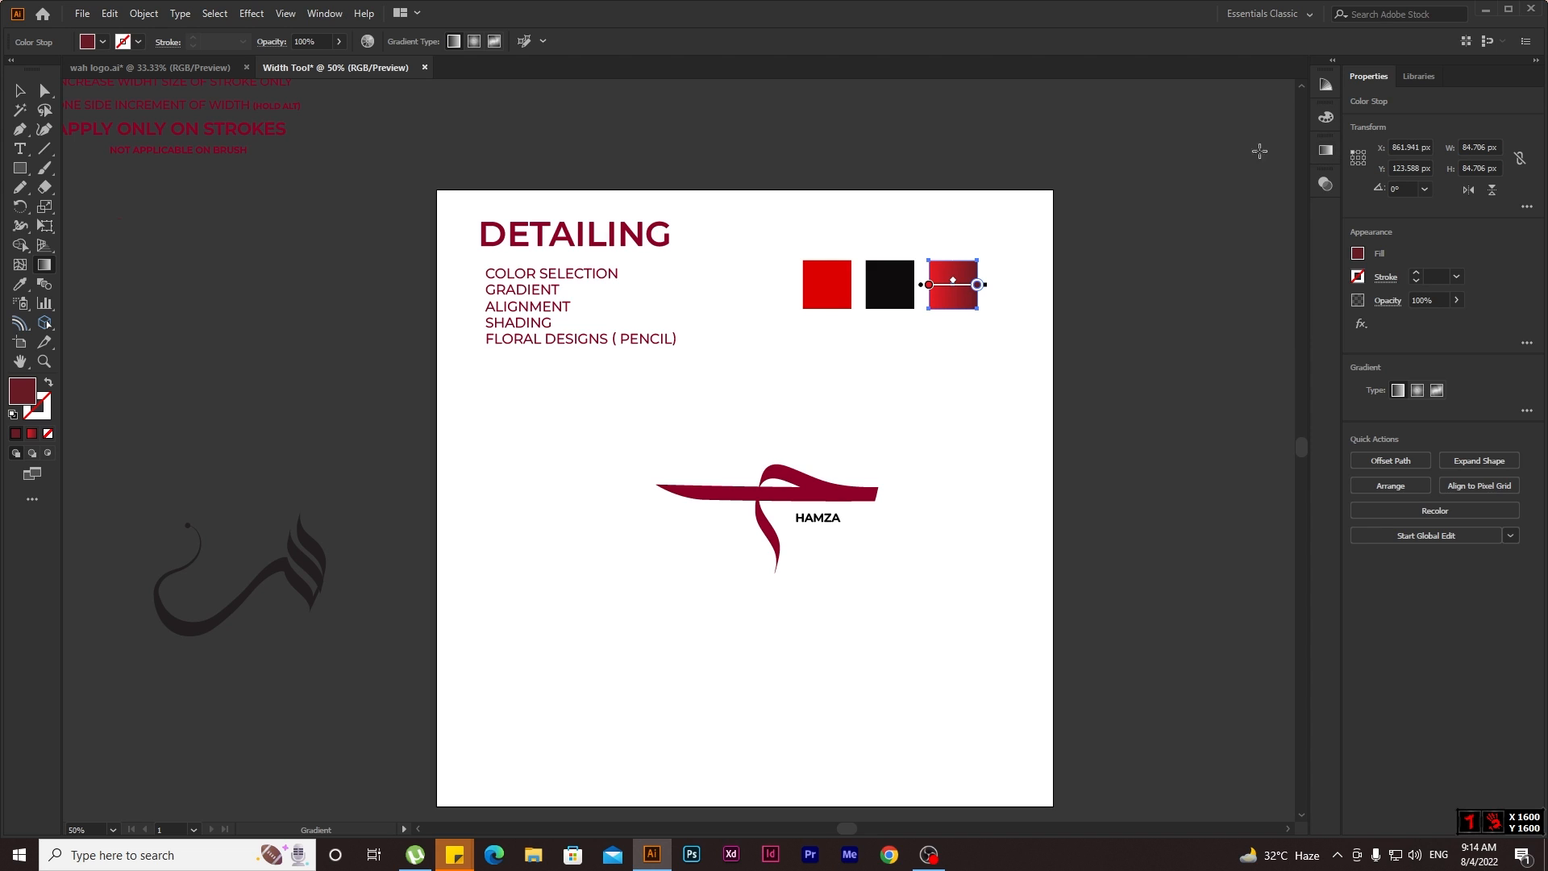
{"action": "key", "text": "v"}
{"action": "left_click", "coordinate": [877, 371]}
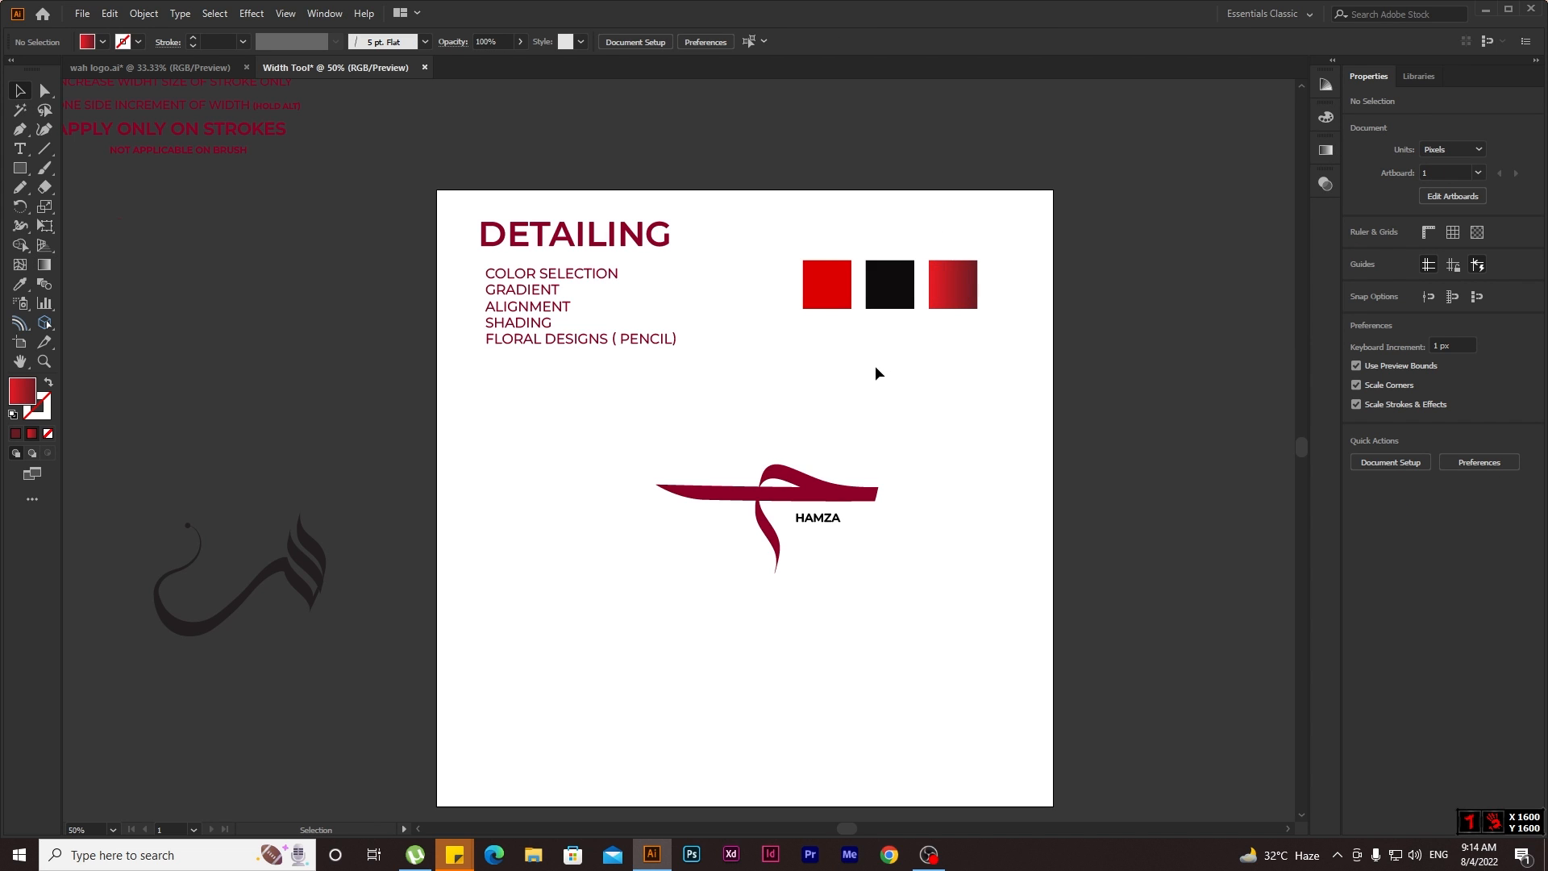
Move the DETAILING heading, the topic list and the three color squares above the artboard.
{"action": "left_click_drag", "start_coordinate": [425, 193], "coordinate": [999, 385]}
{"action": "scroll", "coordinate": [999, 385], "scroll_direction": "down", "scroll_amount": 1}
{"action": "left_click_drag", "start_coordinate": [940, 337], "coordinate": [931, 224]}
{"action": "left_click", "coordinate": [723, 429]}
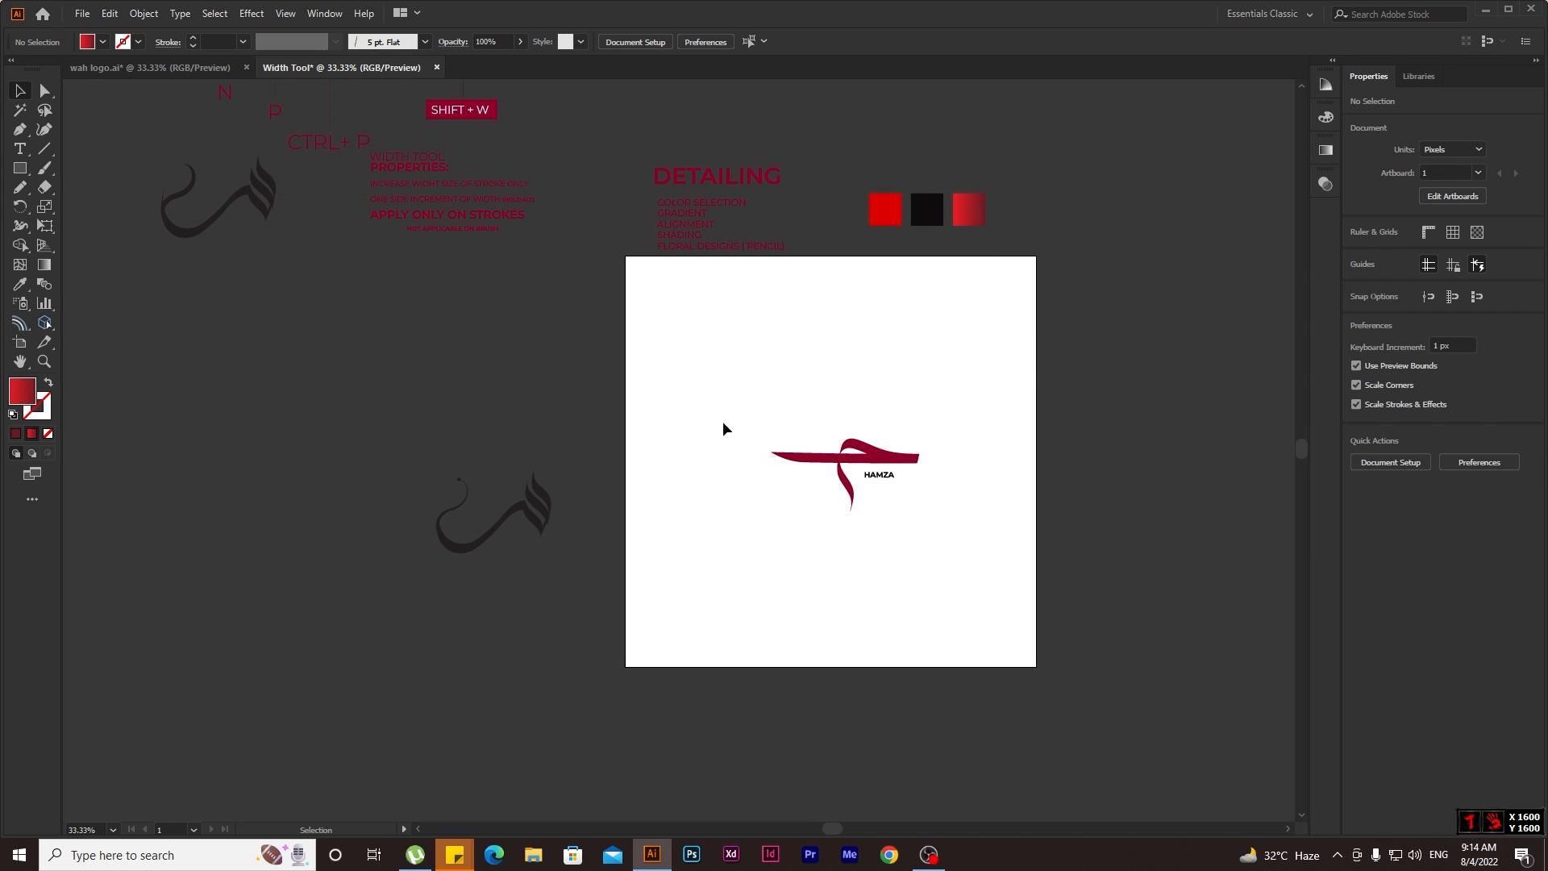
Draw a 1080 x 1080 px rectangle covering the whole artboard and send it behind the calligraphy mark and caption.
{"action": "left_click", "coordinate": [18, 169]}
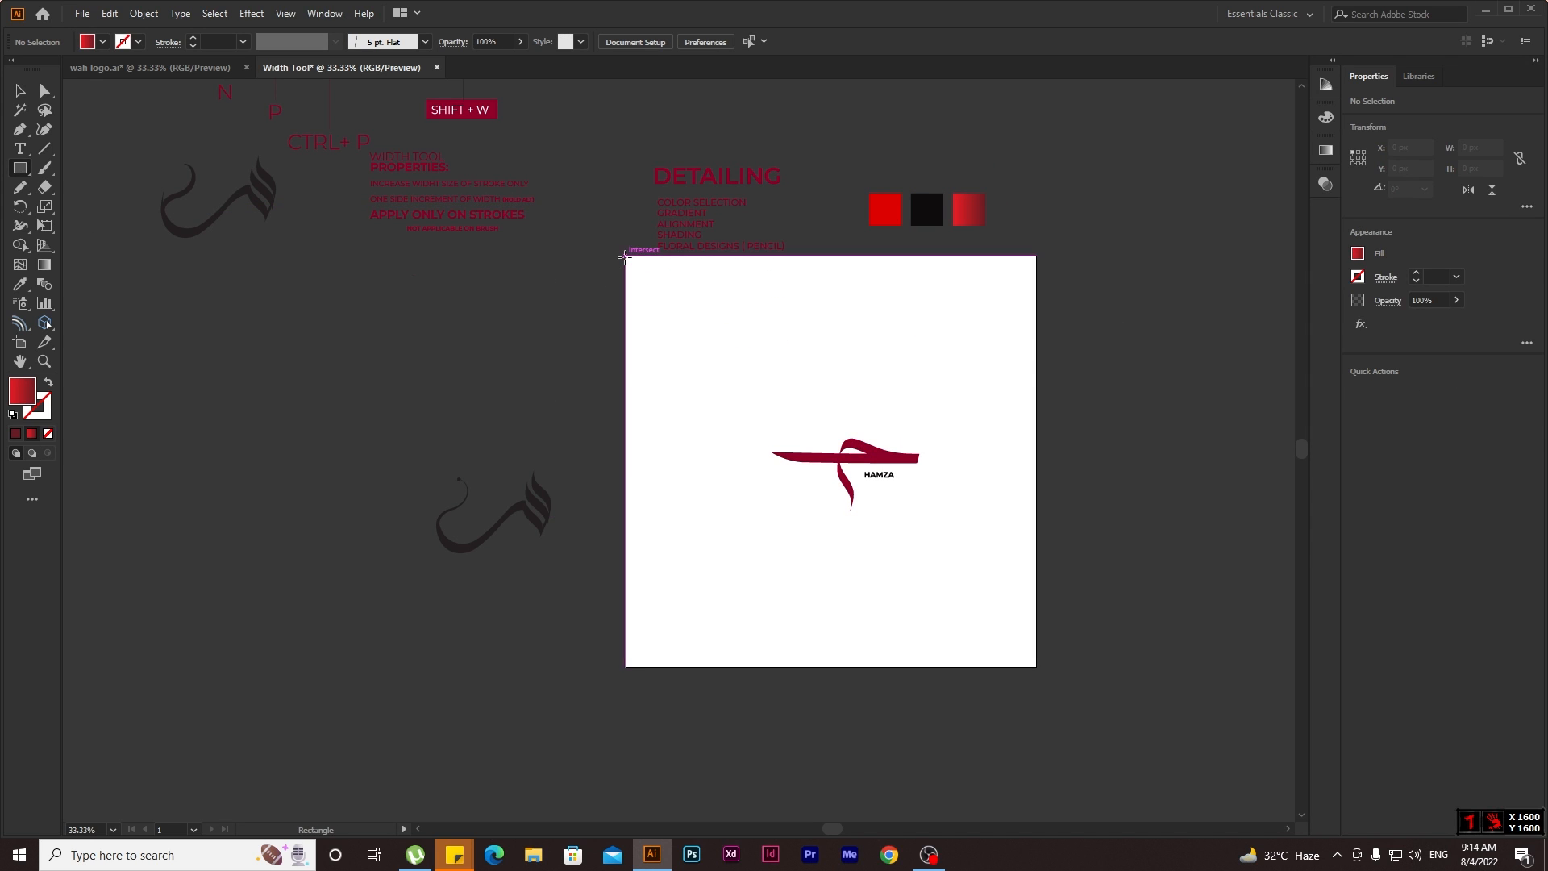
{"action": "left_click_drag", "start_coordinate": [626, 257], "coordinate": [1036, 666]}
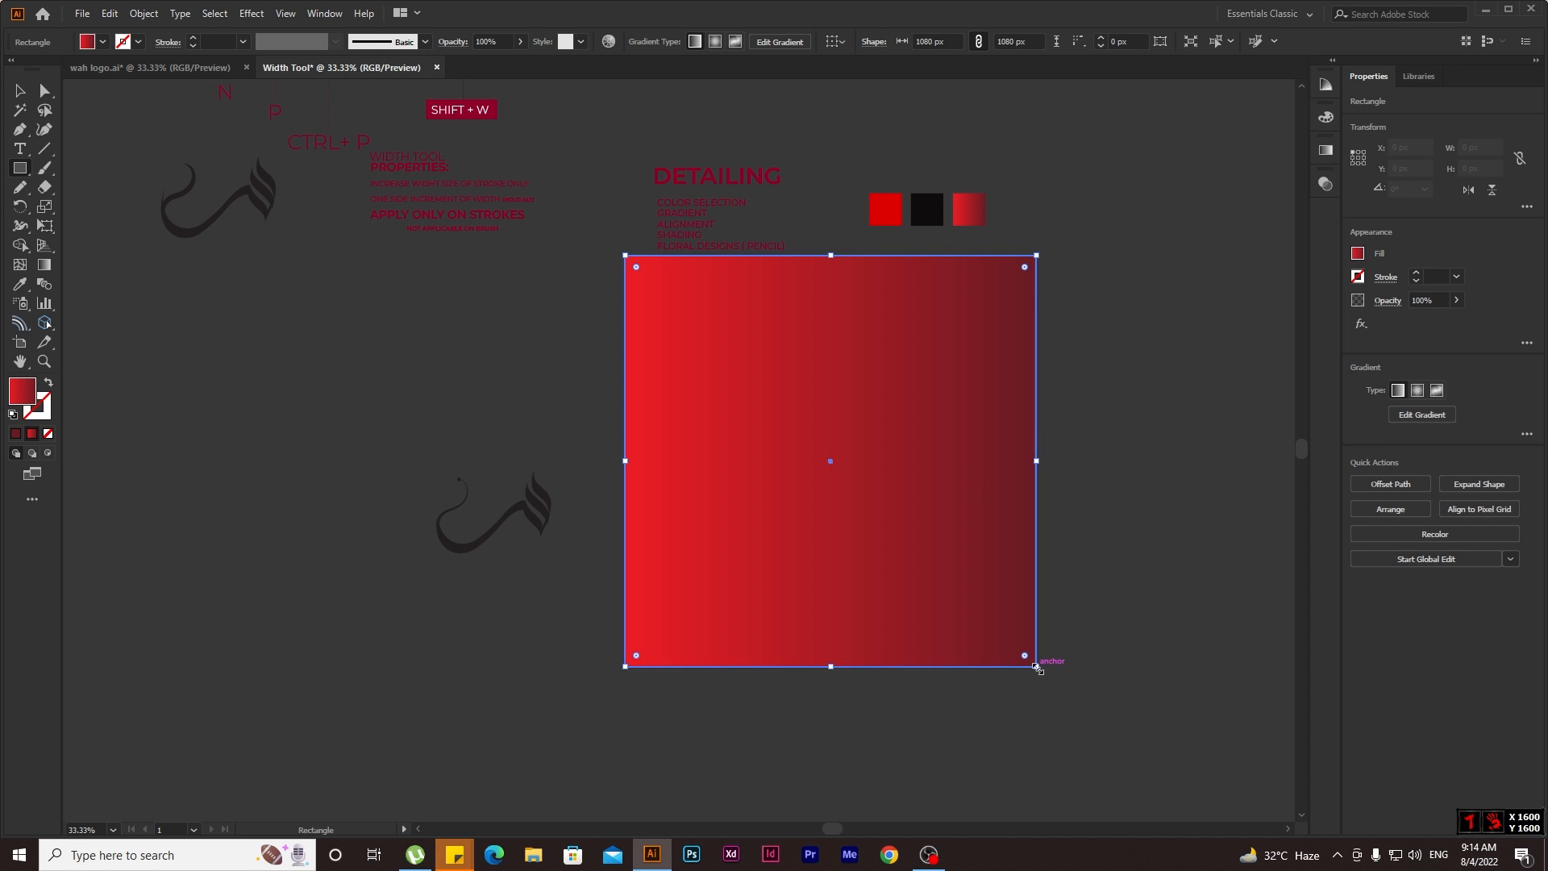
{"action": "key", "text": "ctrl+shift+bracketleft"}
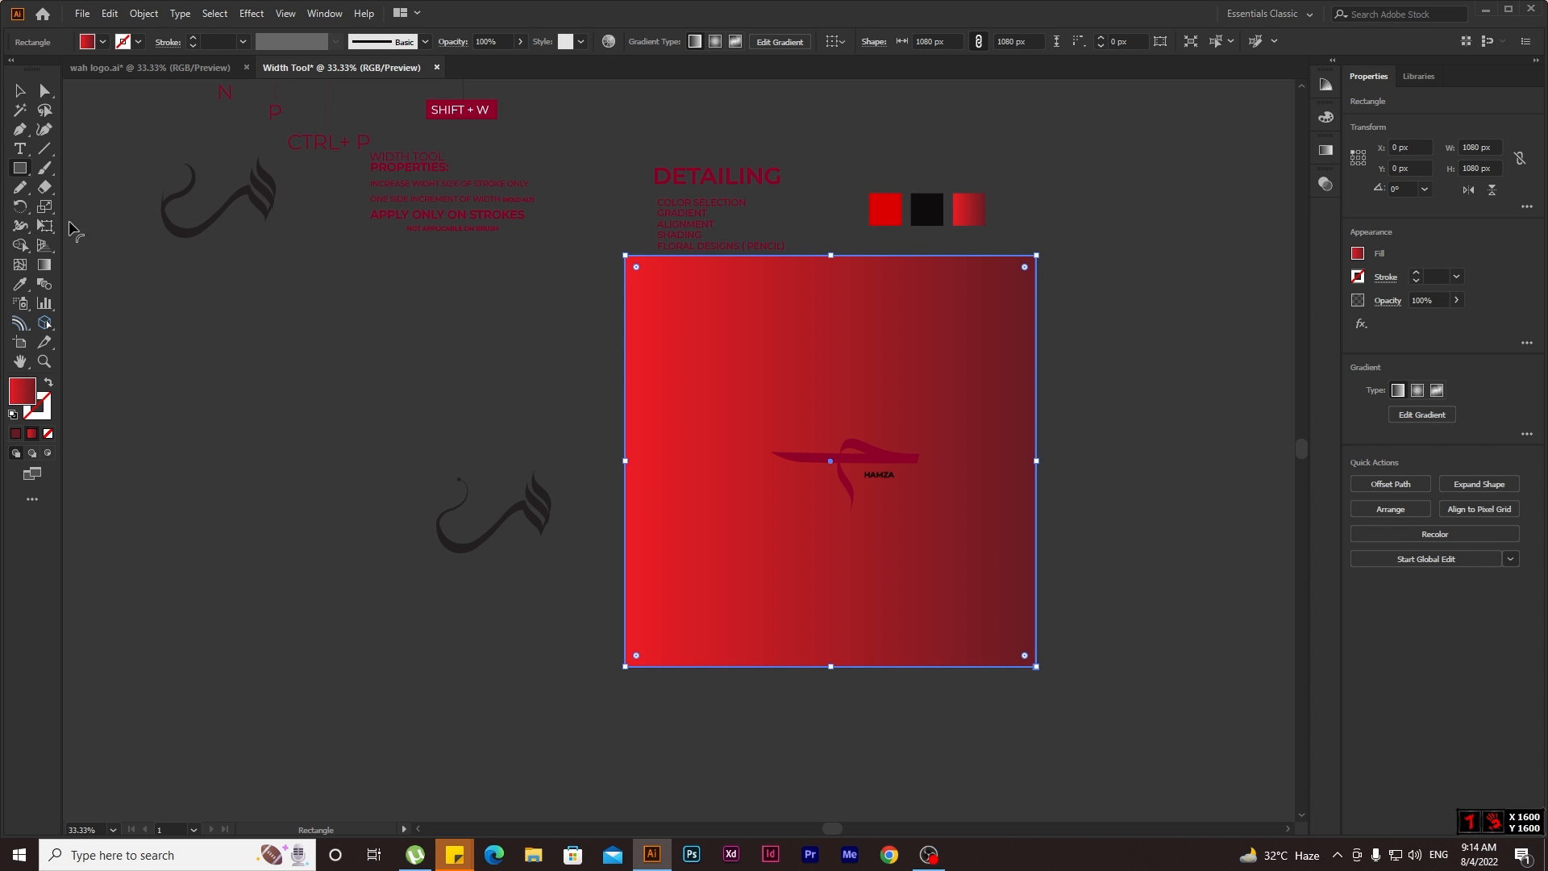
Fill the background rectangle with the near-black color sampled from the second square.
{"action": "left_click", "coordinate": [20, 297]}
{"action": "left_click", "coordinate": [19, 283]}
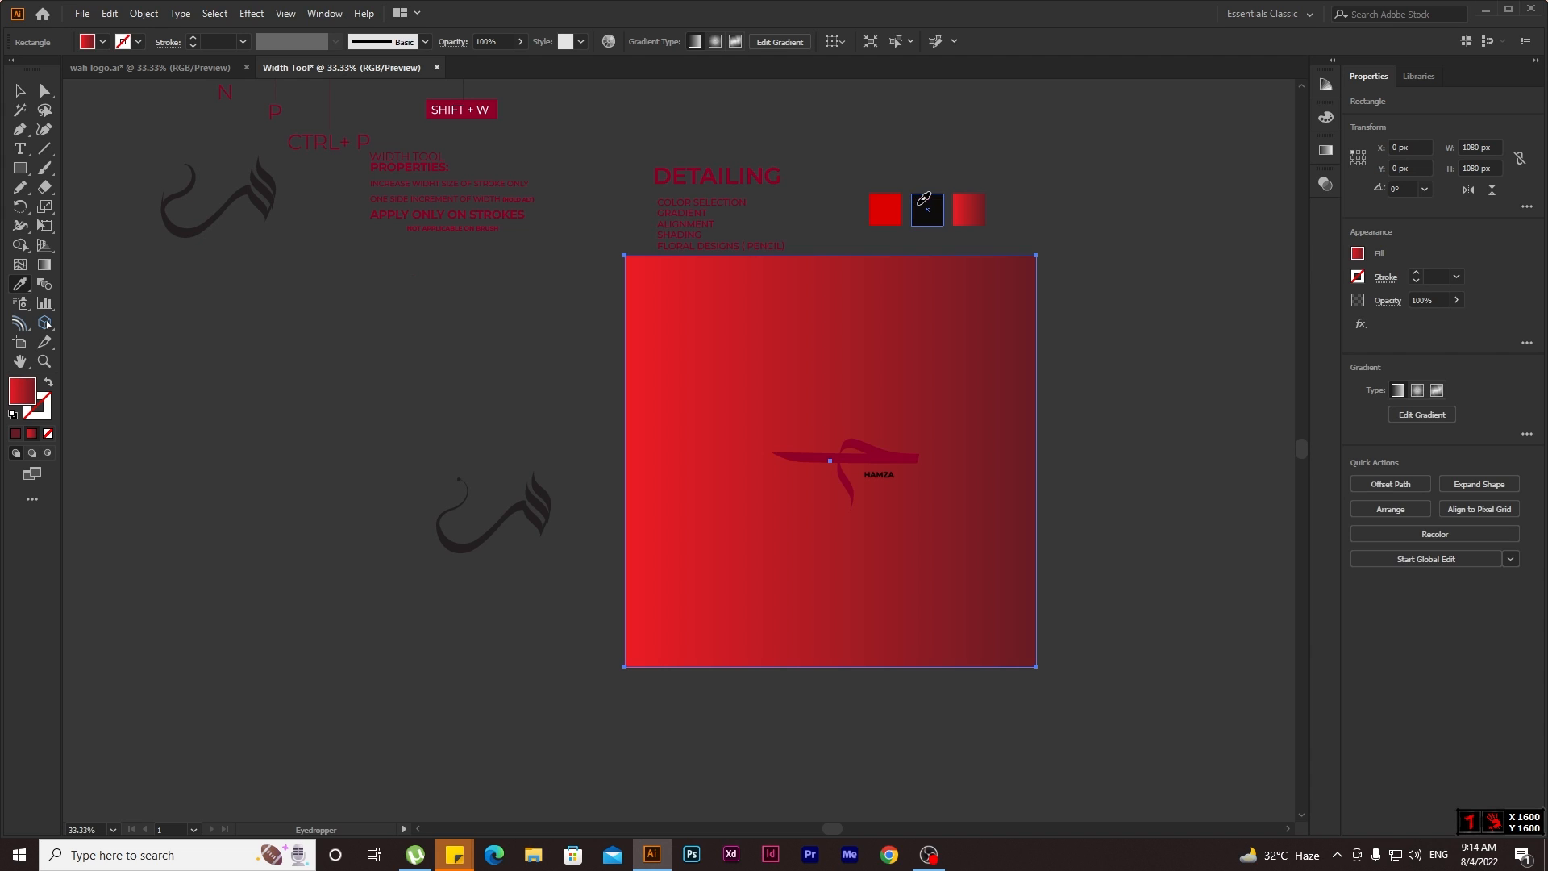
{"action": "left_click", "coordinate": [927, 210]}
{"action": "left_click", "coordinate": [21, 92]}
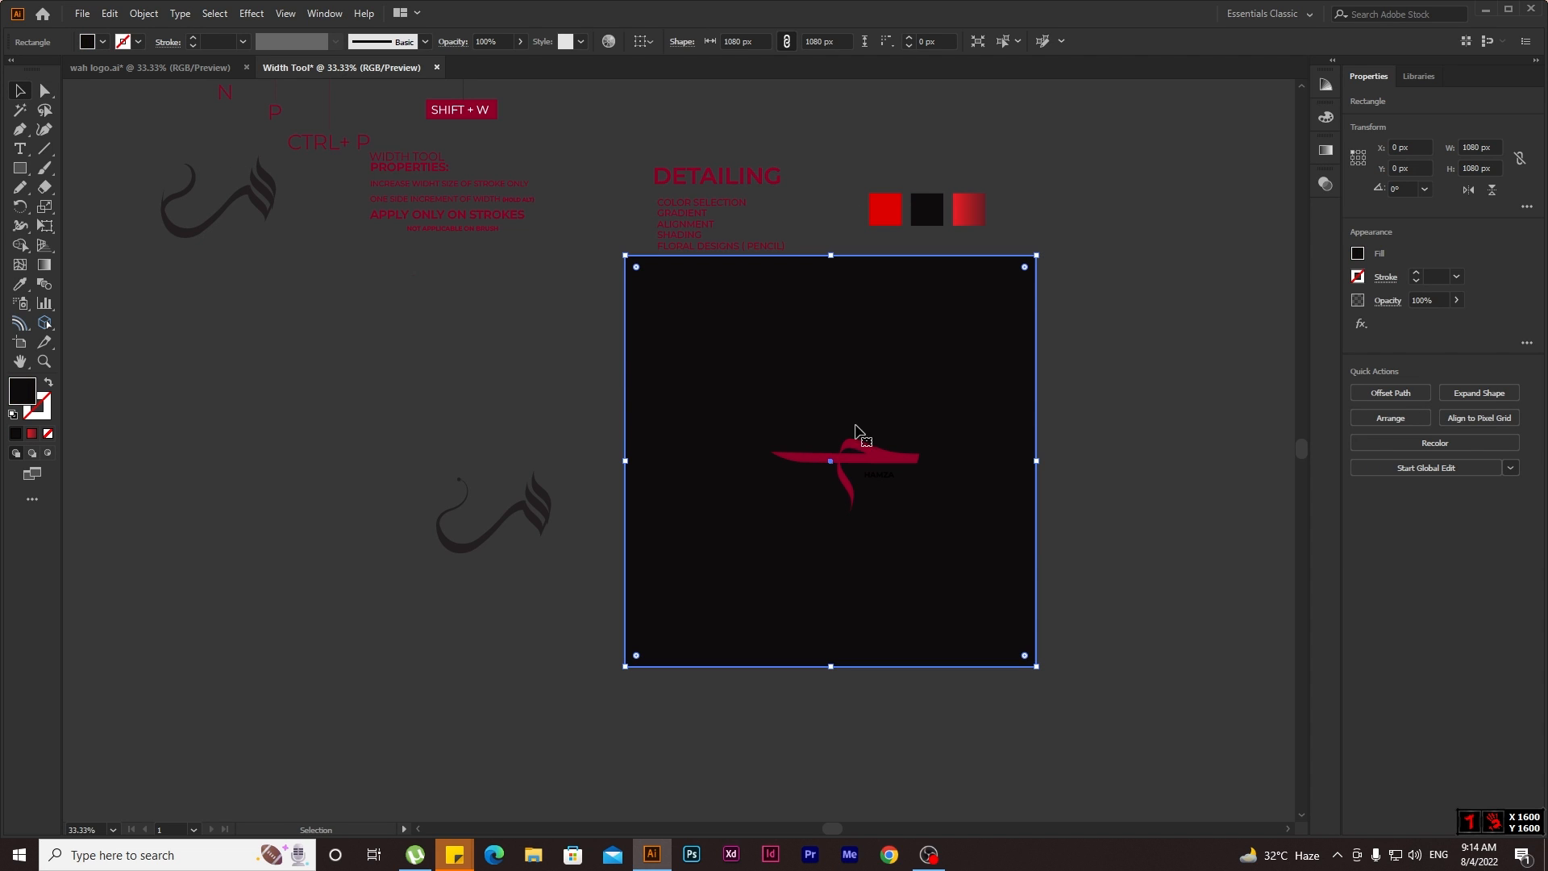
Fill the calligraphy mark with the red gradient sampled from the third square.
{"action": "left_click", "coordinate": [856, 443]}
{"action": "left_click", "coordinate": [20, 284]}
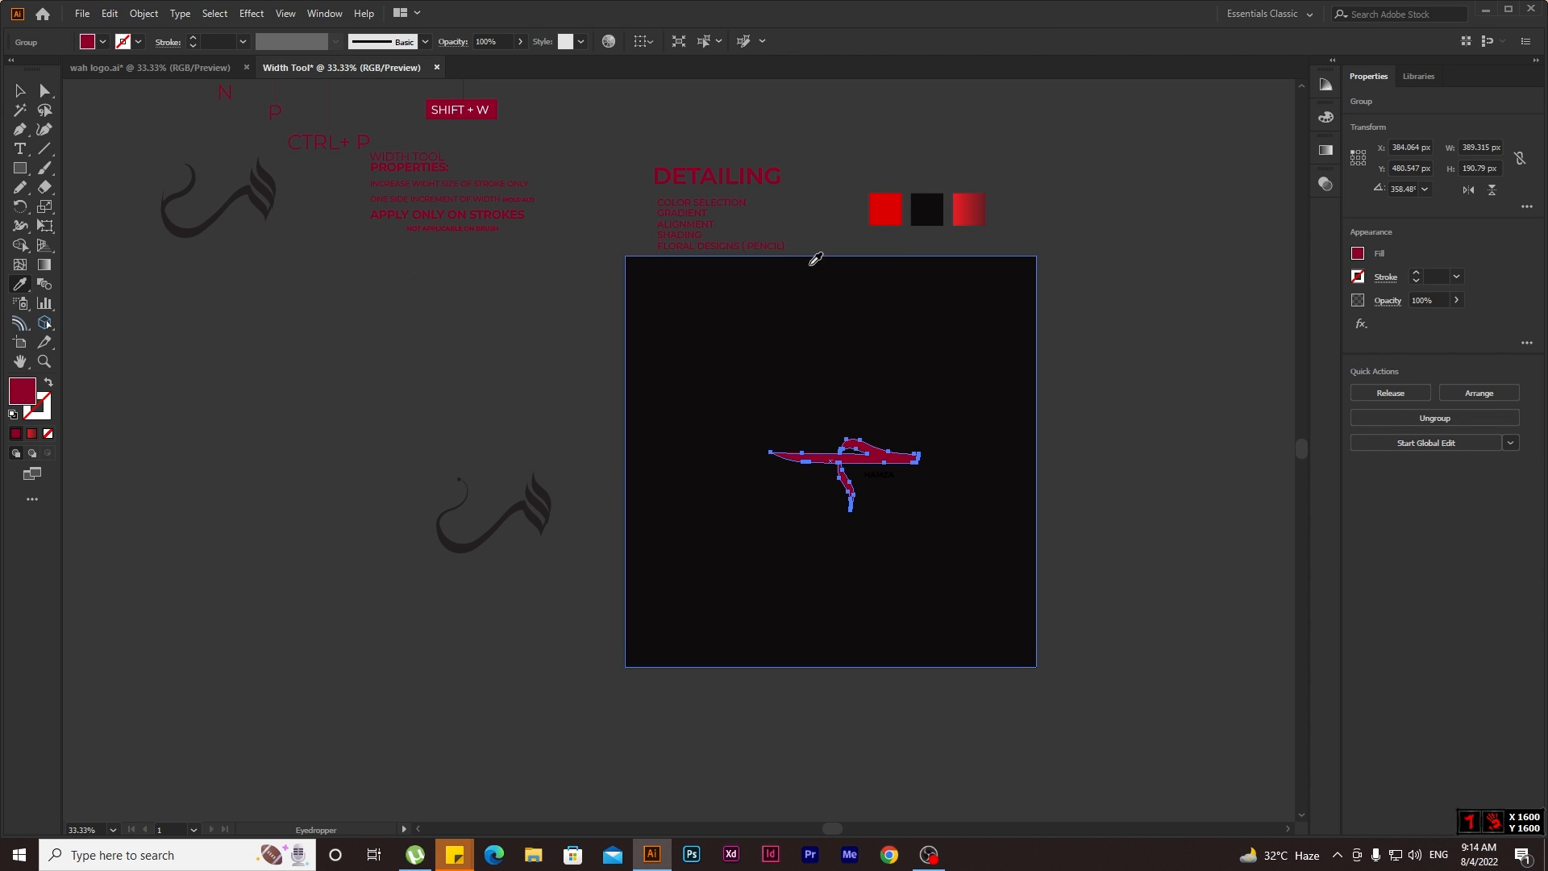
{"action": "left_click", "coordinate": [968, 210]}
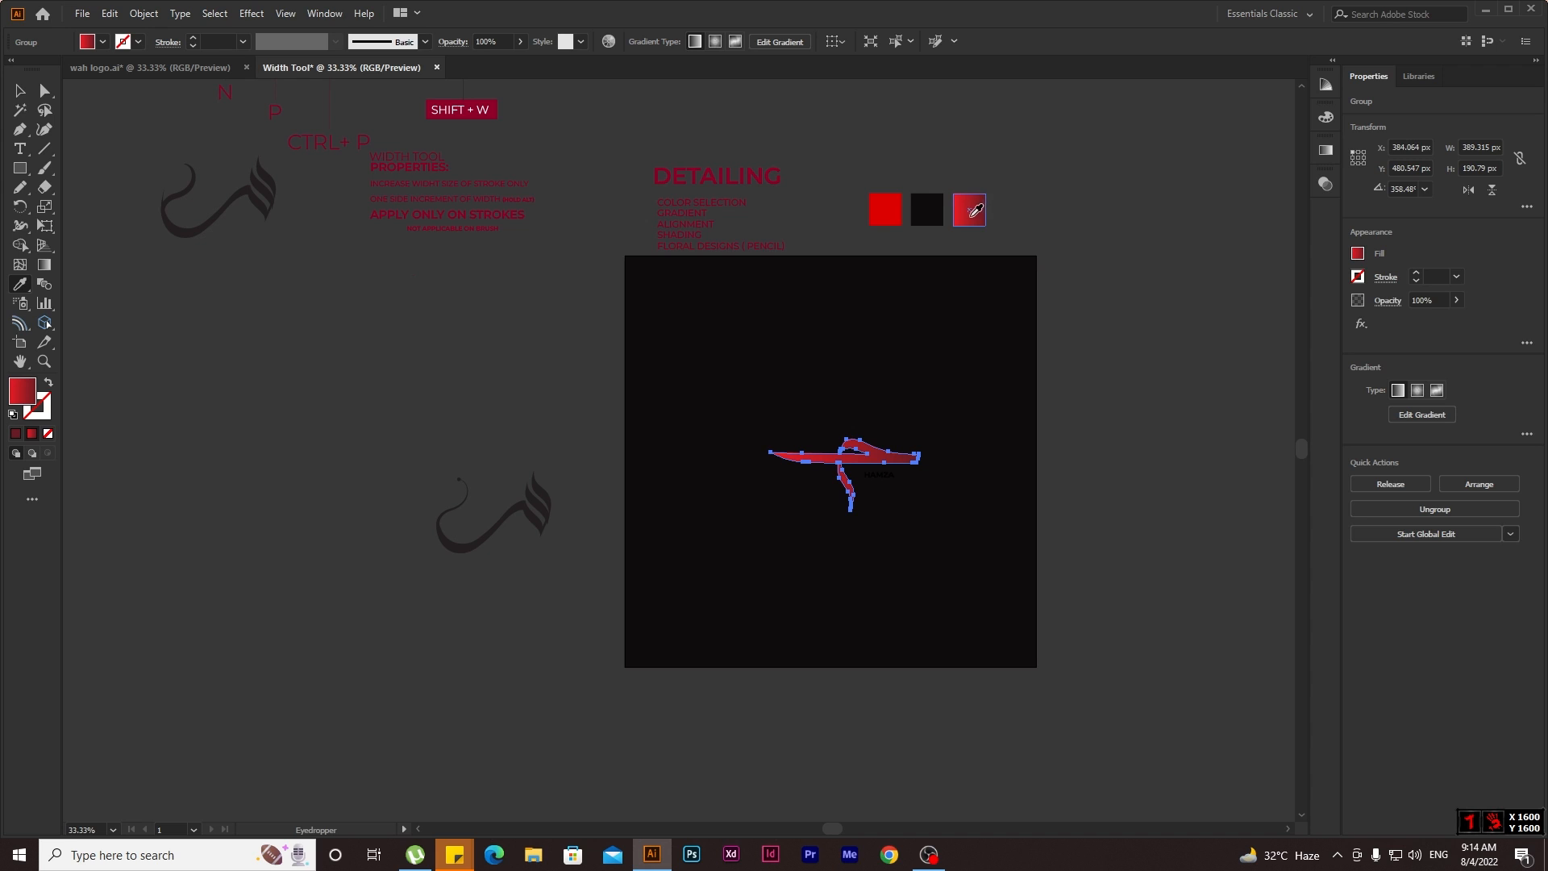
{"action": "left_click", "coordinate": [22, 93]}
Enlarge the calligraphy mark together with its HAMZA caption until the mark is about 617 px wide.
{"action": "left_click", "coordinate": [890, 492], "text": "shift"}
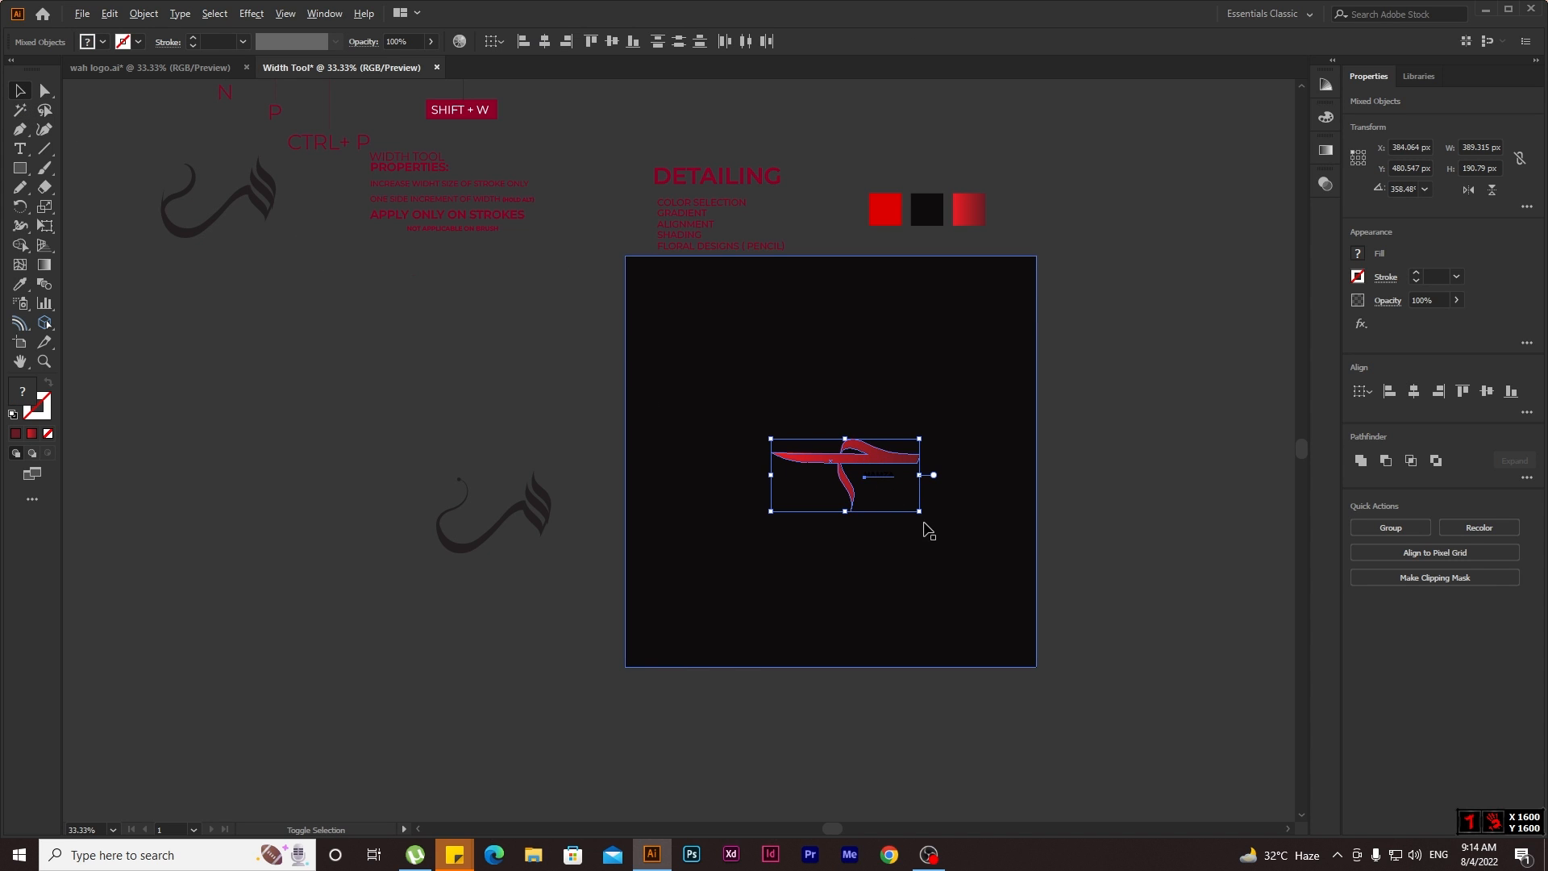
{"action": "left_click_drag", "start_coordinate": [919, 511], "coordinate": [972, 536]}
{"action": "left_click", "coordinate": [1105, 504]}
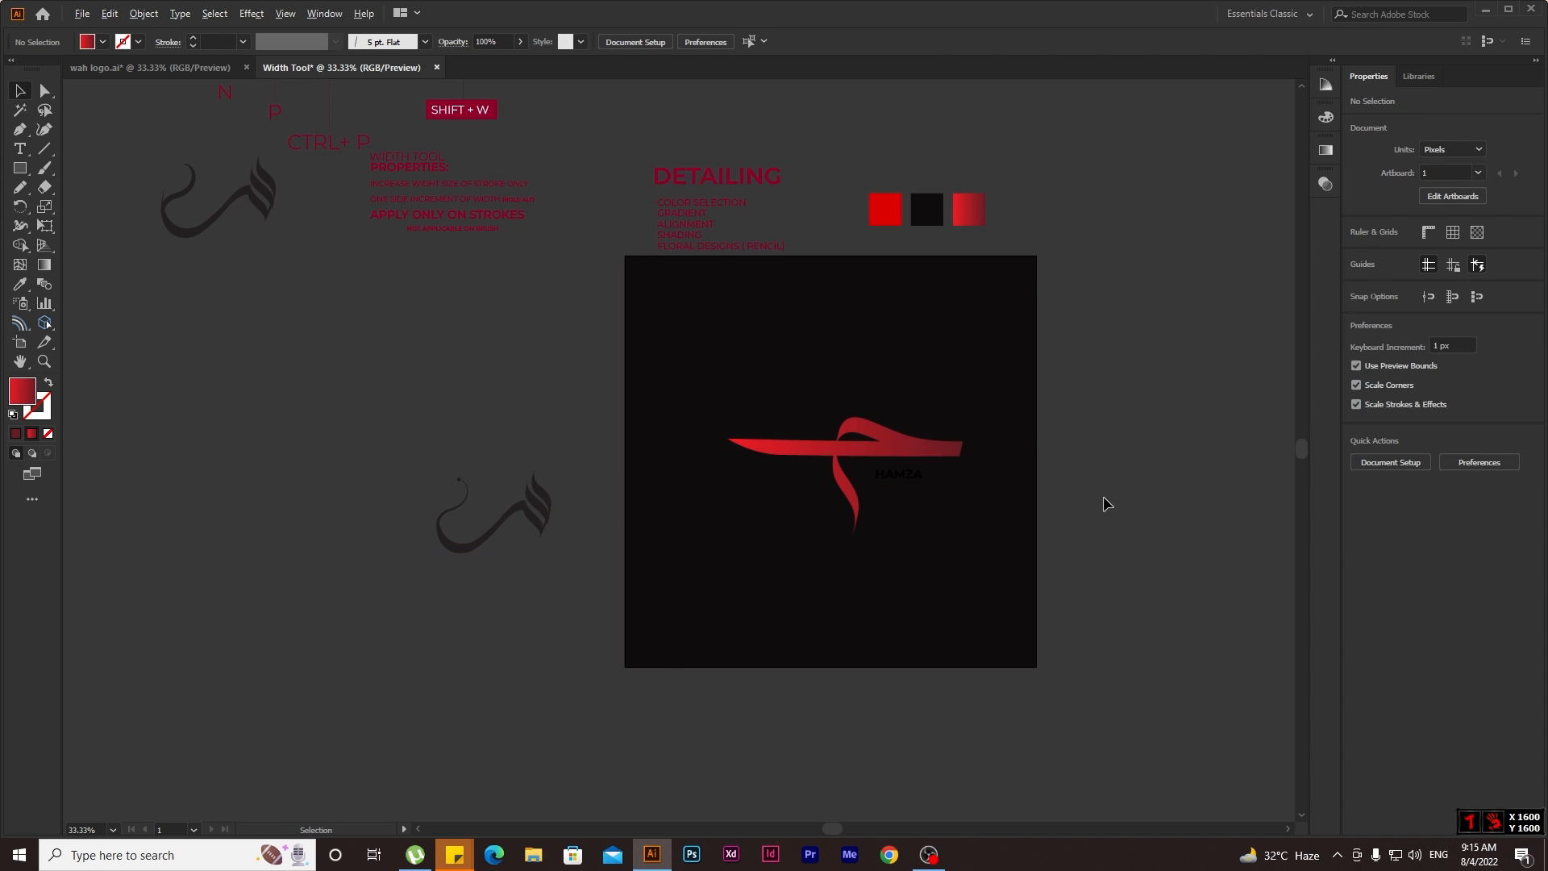
Try different gradient directions across the calligraphy mark with the Gradient tool.
{"action": "scroll", "coordinate": [1105, 504], "scroll_direction": "up", "scroll_amount": 1, "text": "alt"}
{"action": "scroll", "coordinate": [1104, 504], "scroll_direction": "left", "scroll_amount": 1}
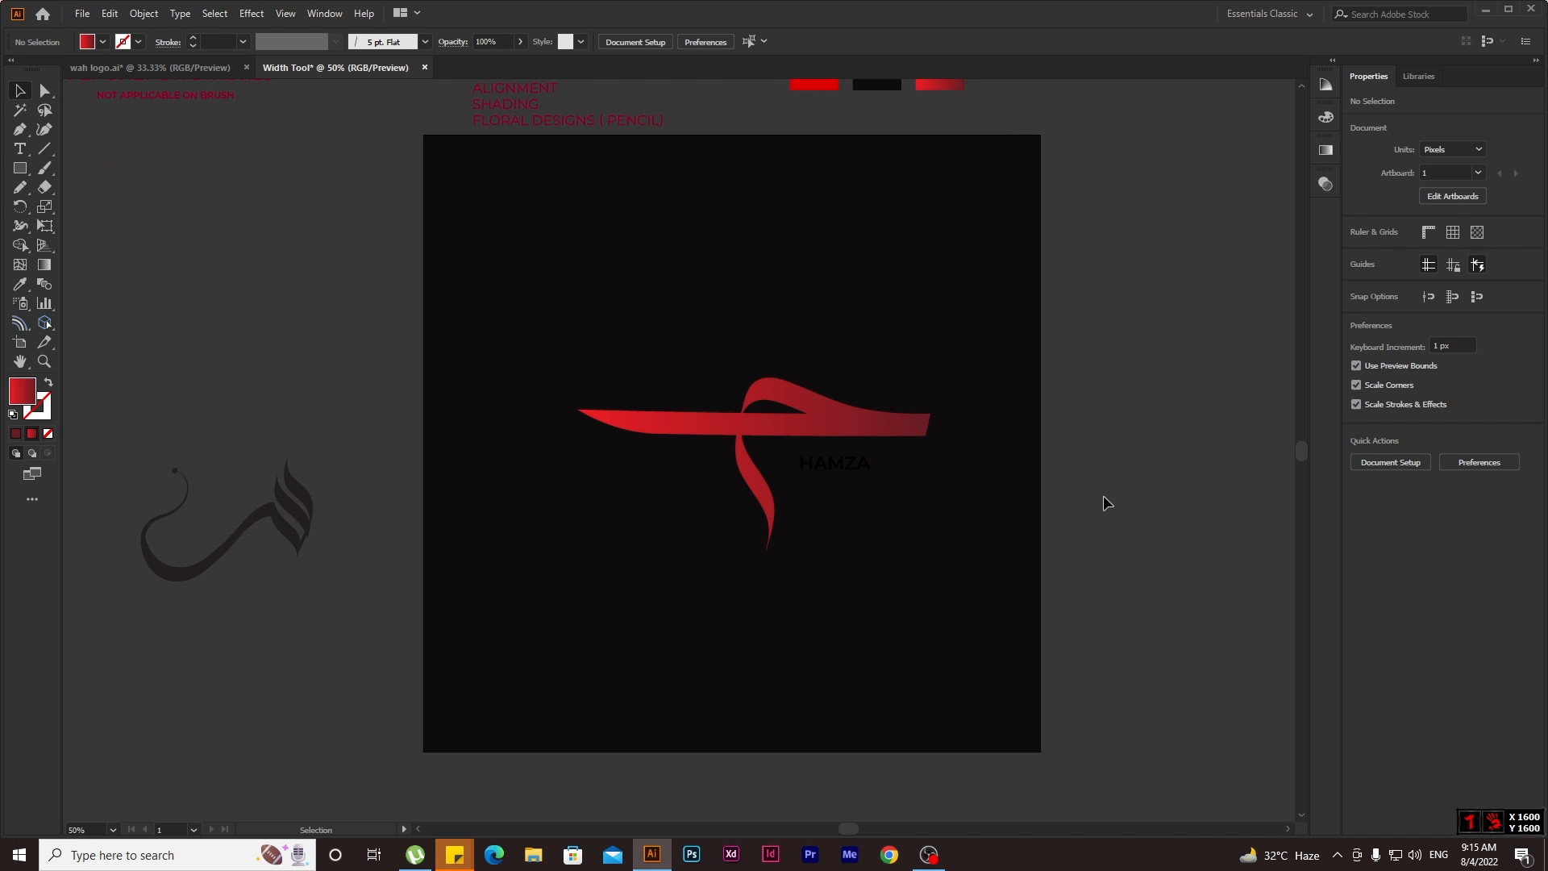
{"action": "left_click", "coordinate": [779, 442]}
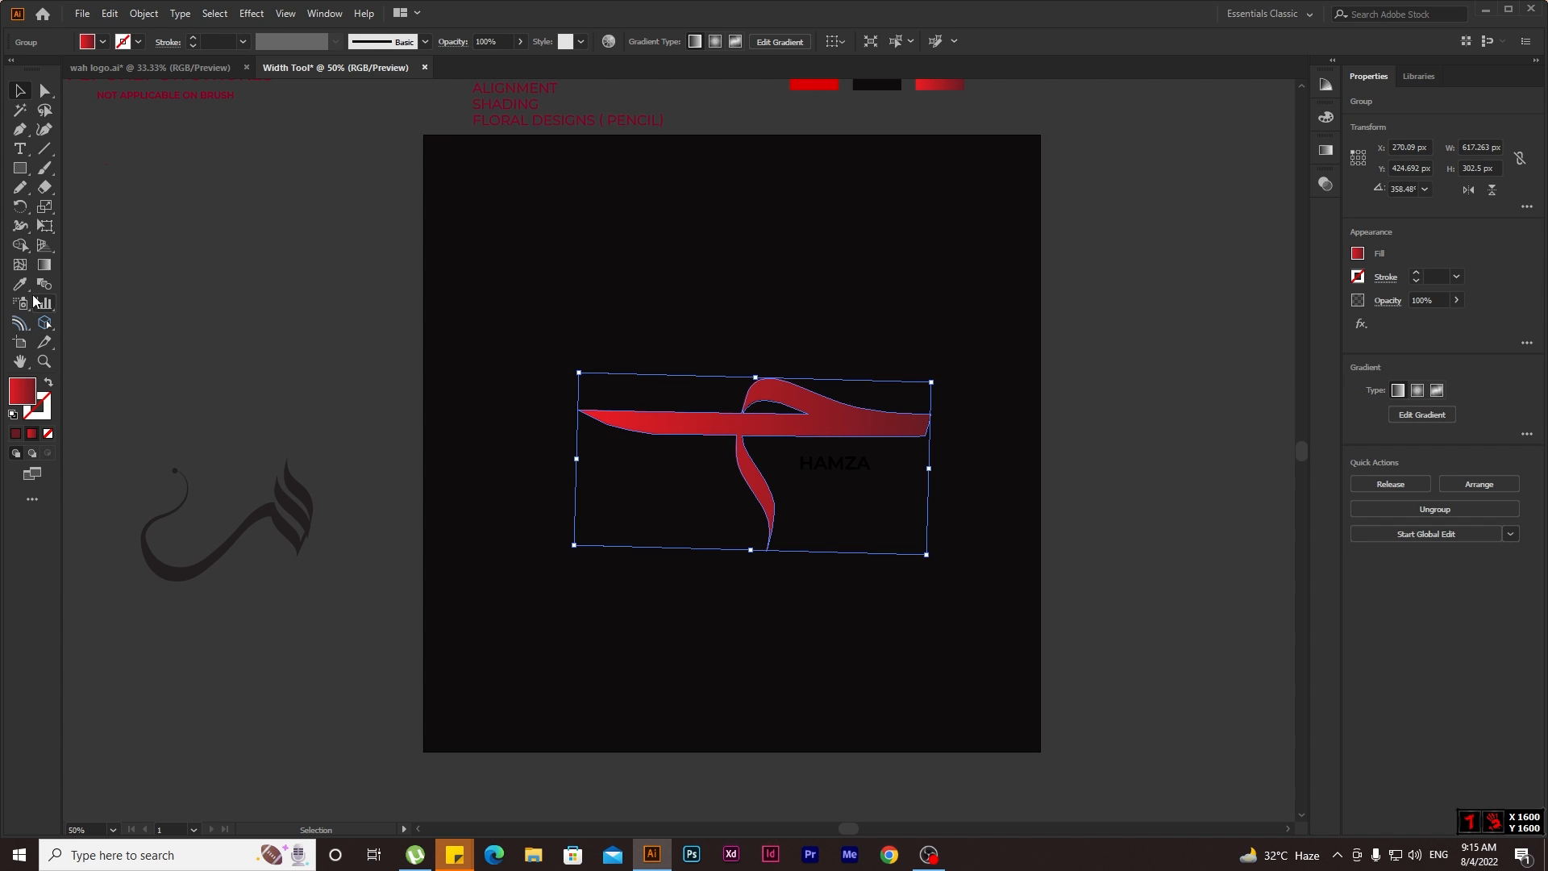
{"action": "left_click", "coordinate": [44, 264]}
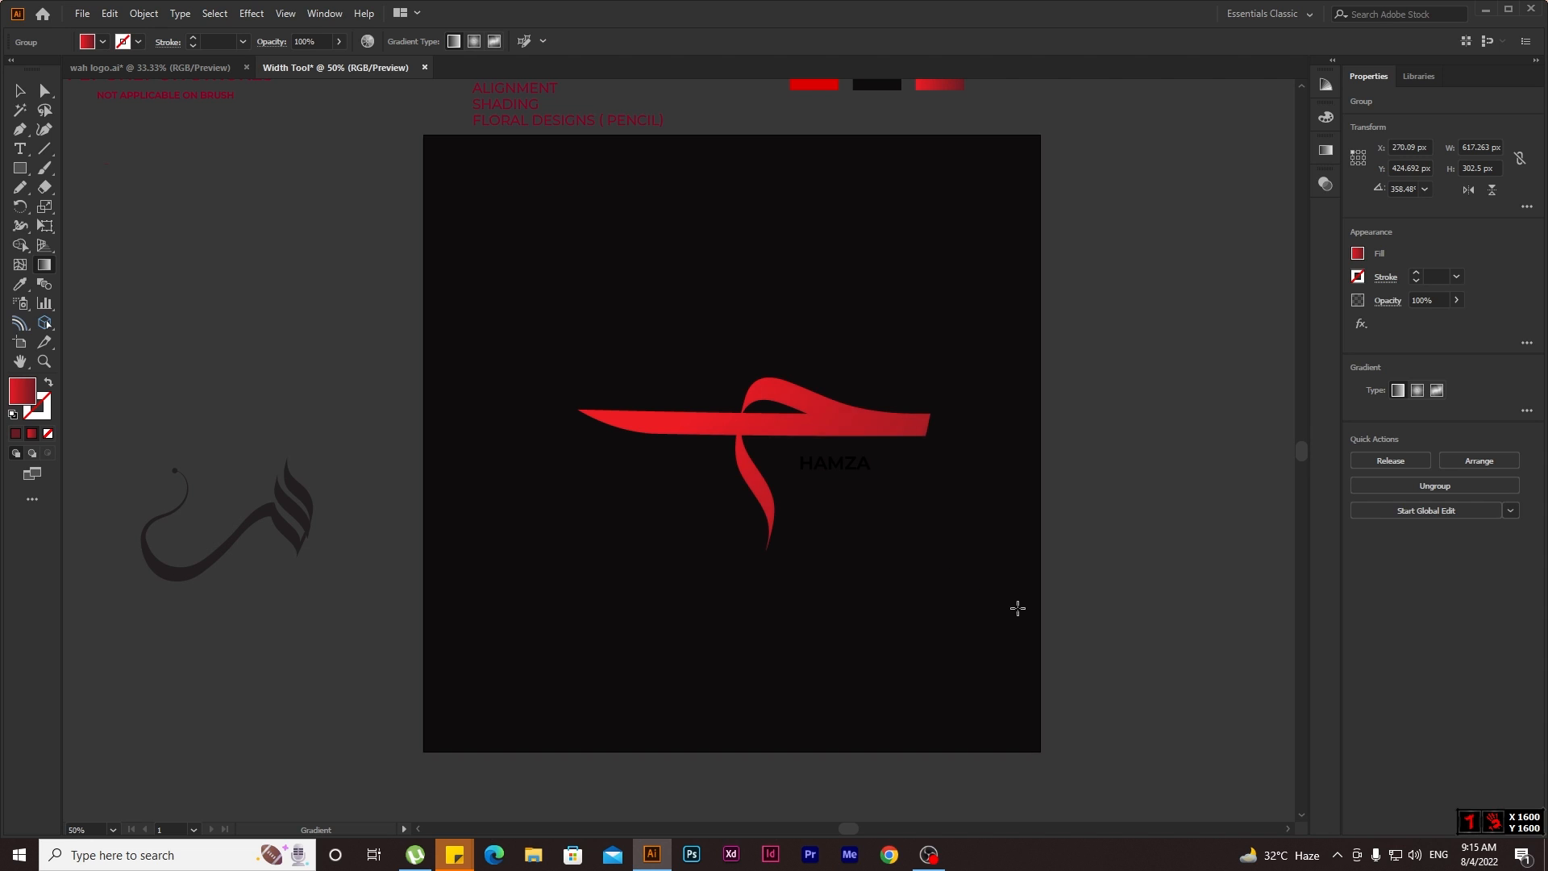
{"action": "left_click", "coordinate": [908, 435]}
{"action": "scroll", "coordinate": [912, 433], "scroll_direction": "up", "scroll_amount": 2}
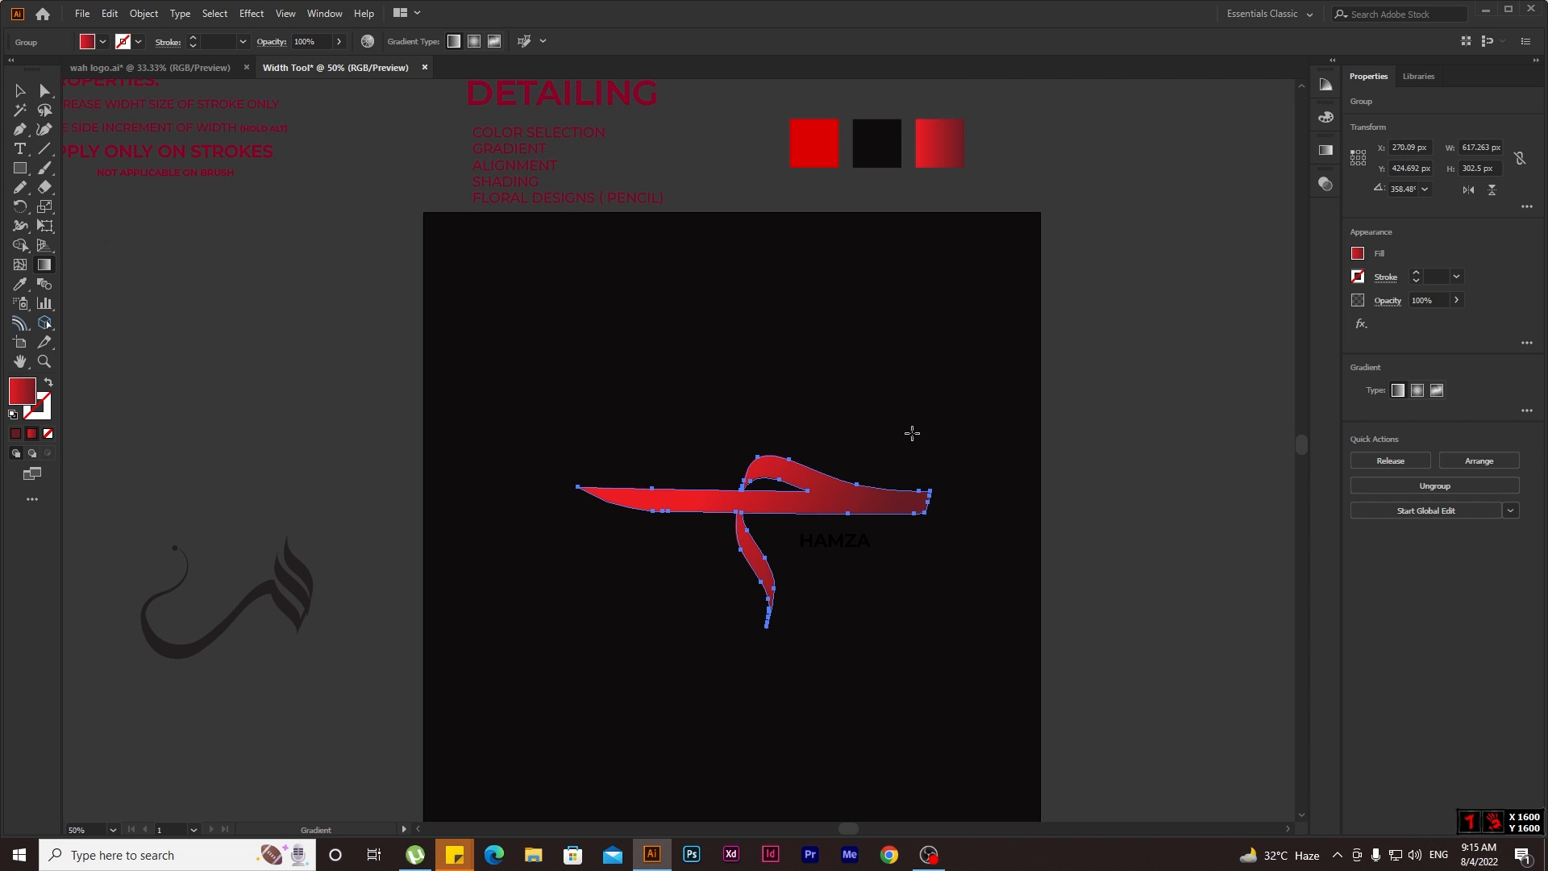
{"action": "key", "text": "v"}
Lighten the end color stop of the third square's gradient to 931C24.
{"action": "left_click", "coordinate": [956, 153]}
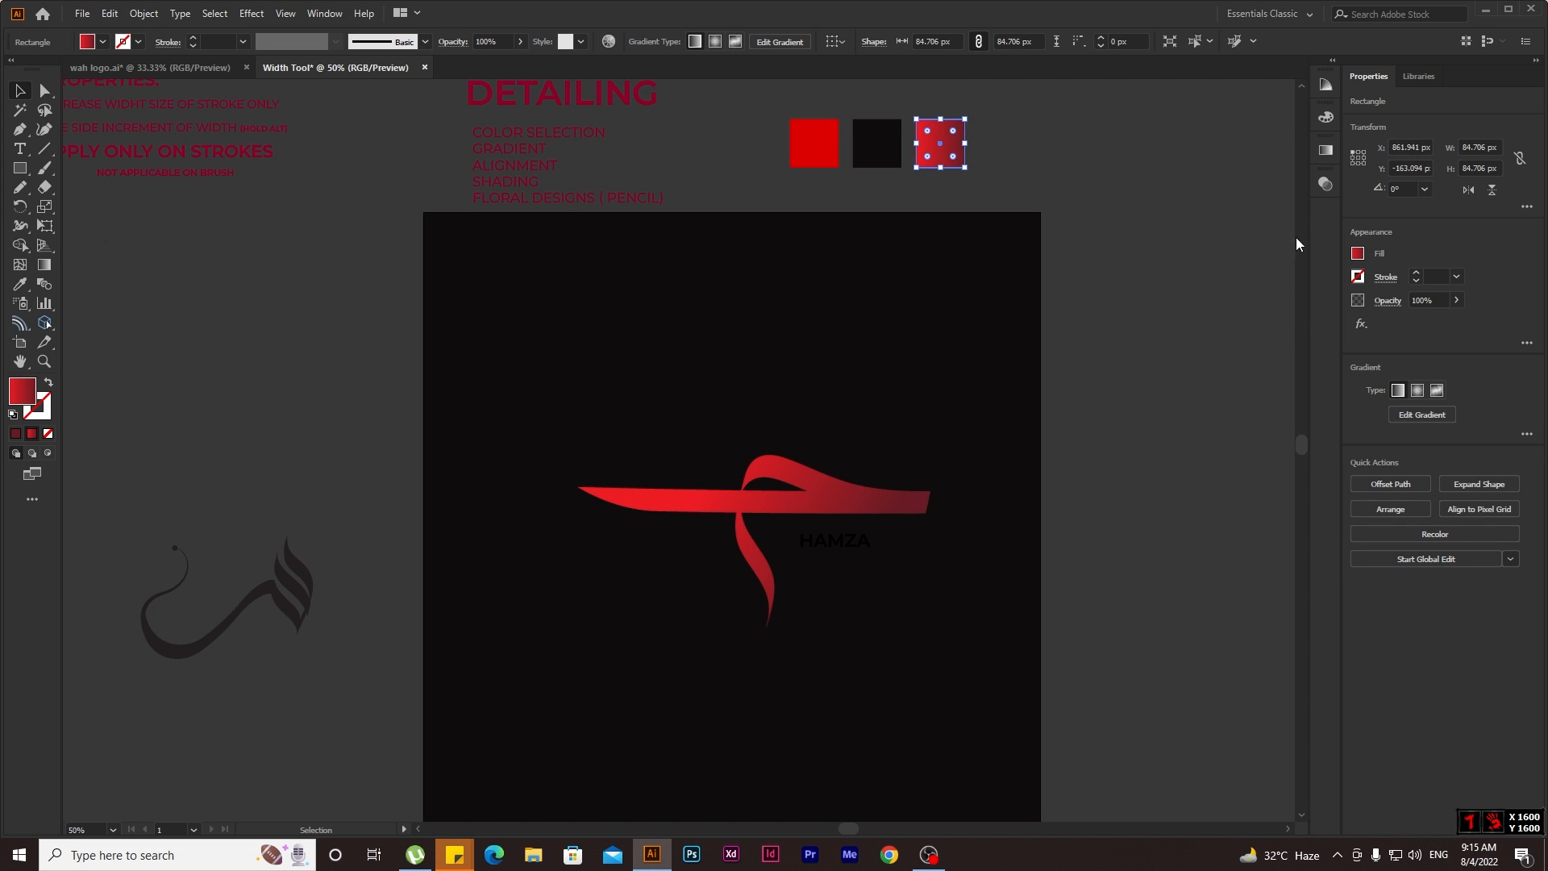
{"action": "left_click", "coordinate": [1327, 153]}
{"action": "double_click", "coordinate": [1135, 295]}
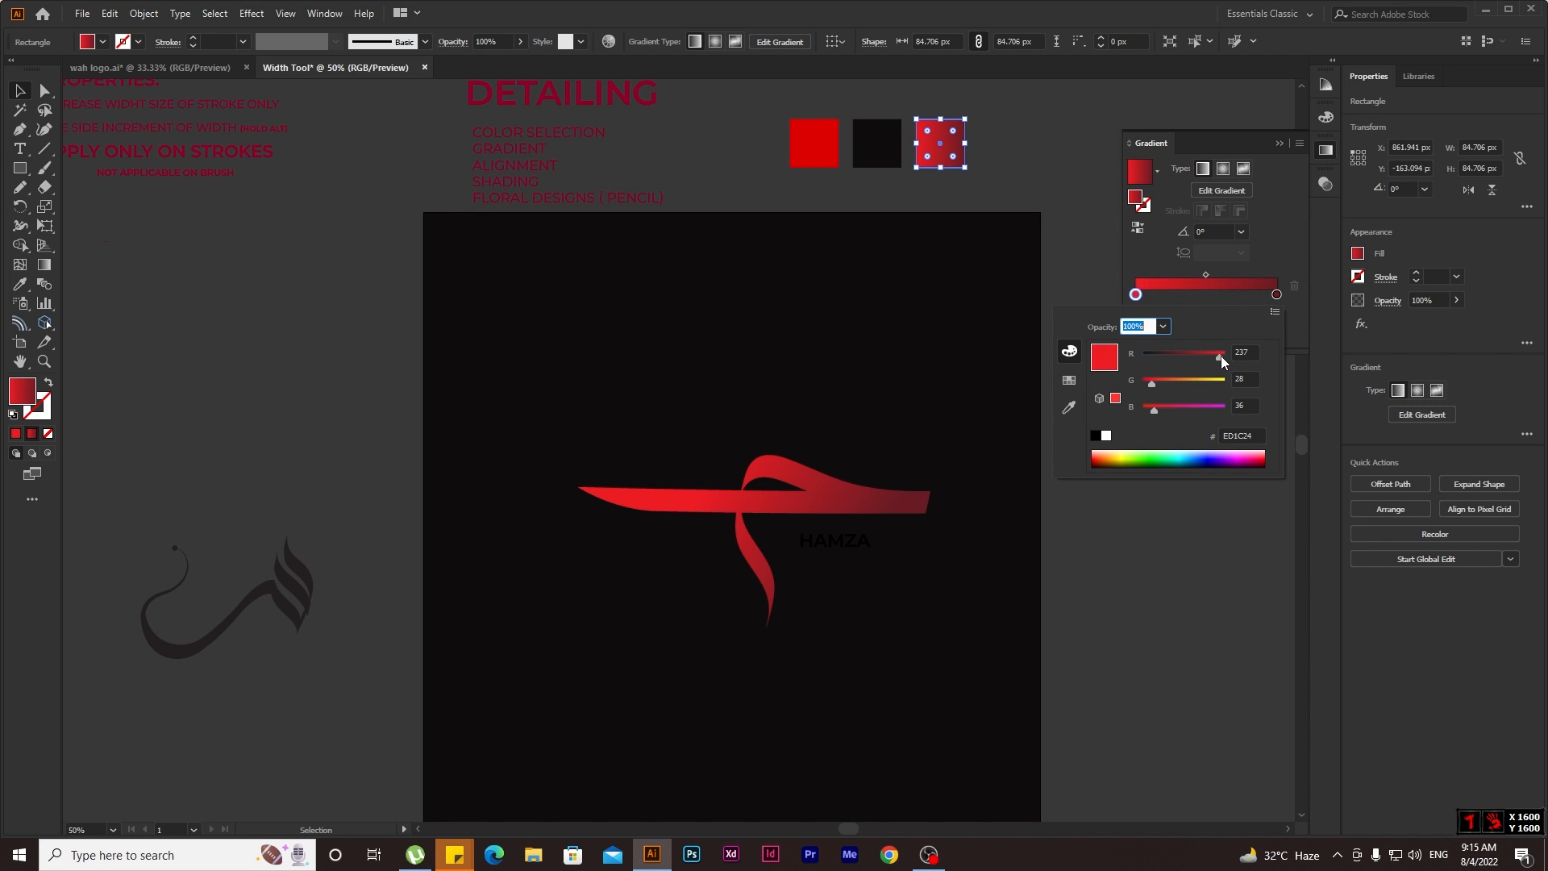
{"action": "double_click", "coordinate": [1278, 294]}
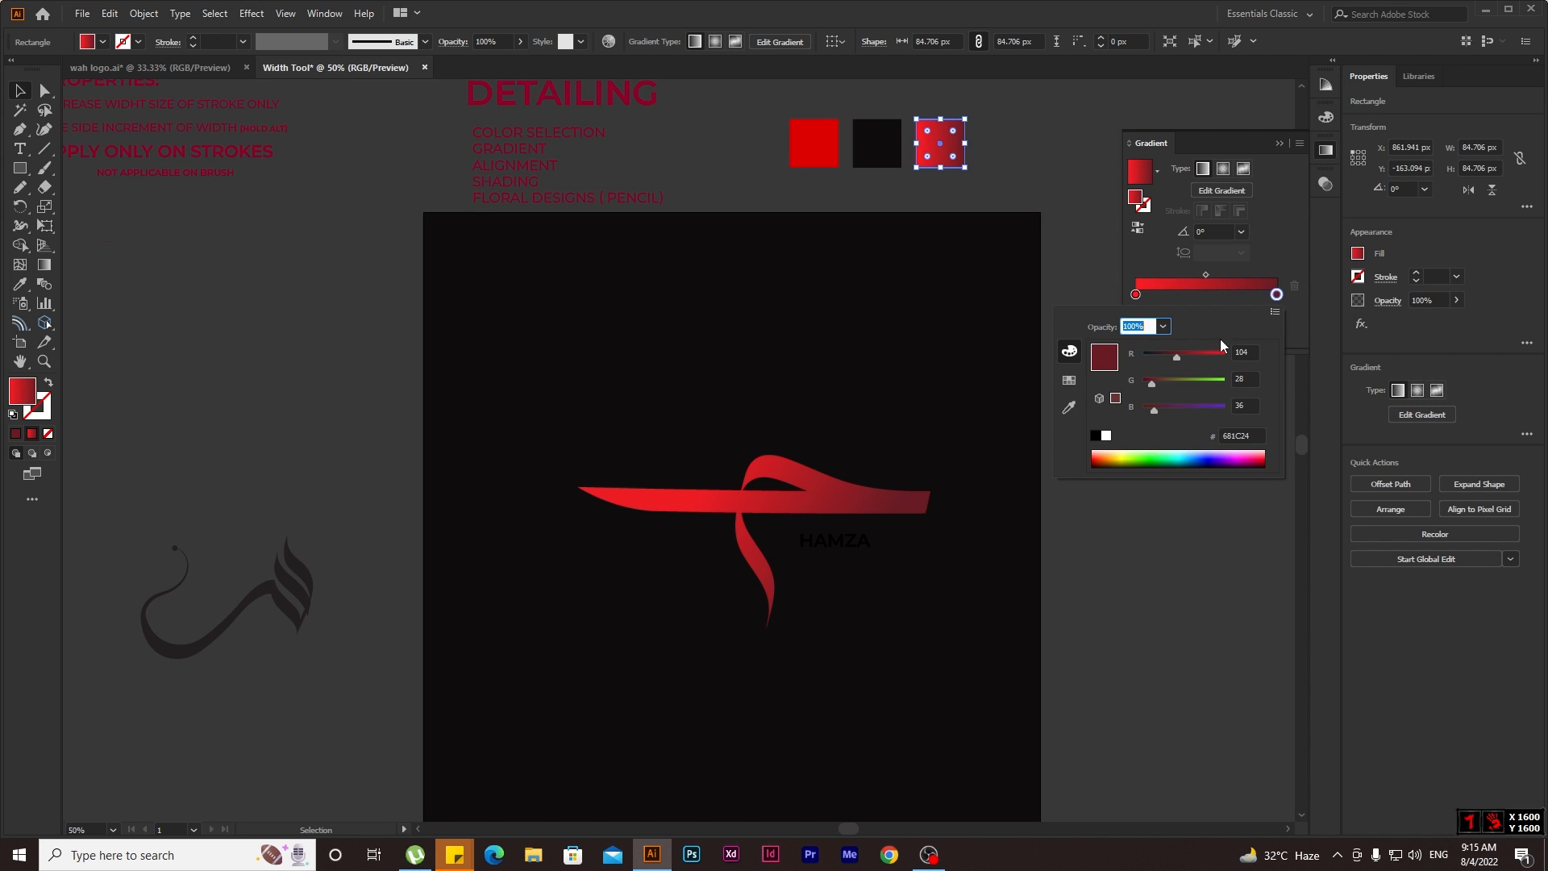
{"action": "left_click_drag", "start_coordinate": [1193, 356], "coordinate": [1192, 356]}
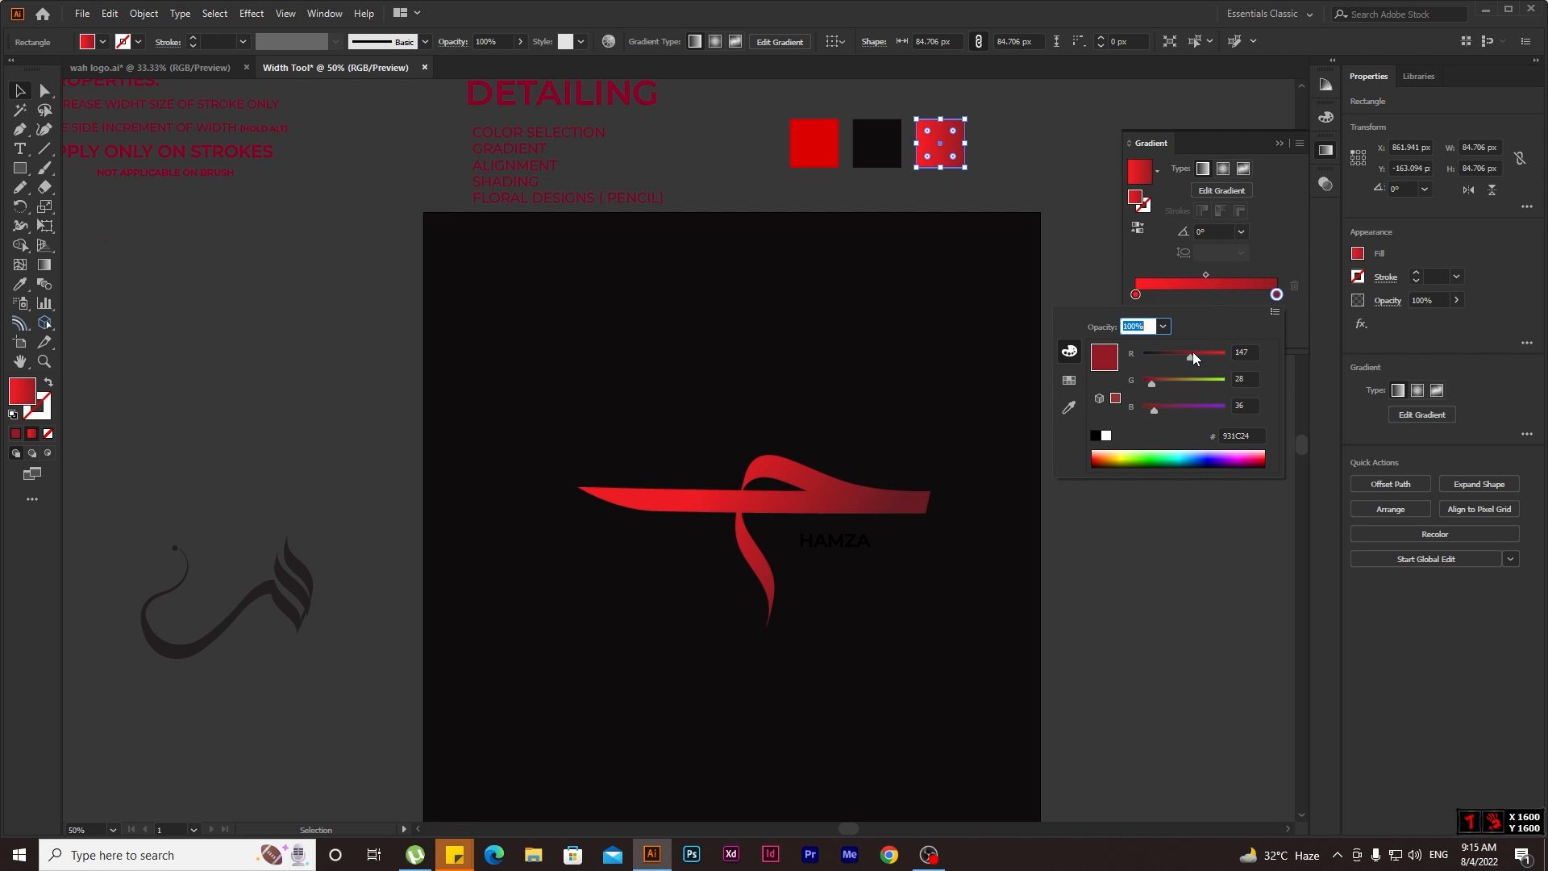
{"action": "left_click", "coordinate": [1280, 143]}
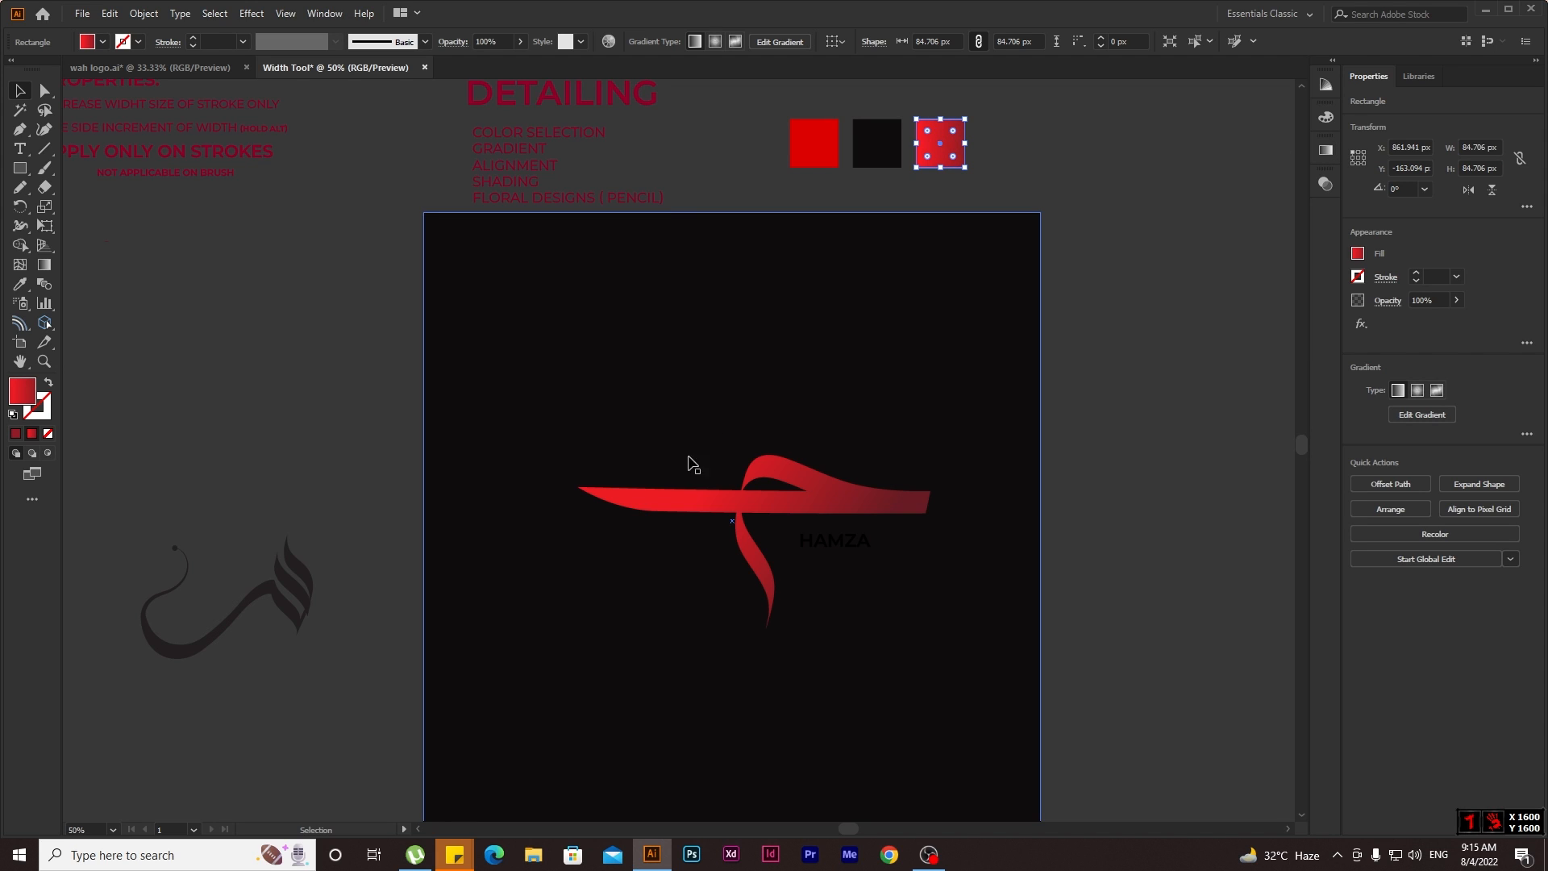
Reapply the third square's gradient to the calligraphy mark with the Eyedropper.
{"action": "left_click", "coordinate": [753, 509]}
{"action": "key", "text": "i"}
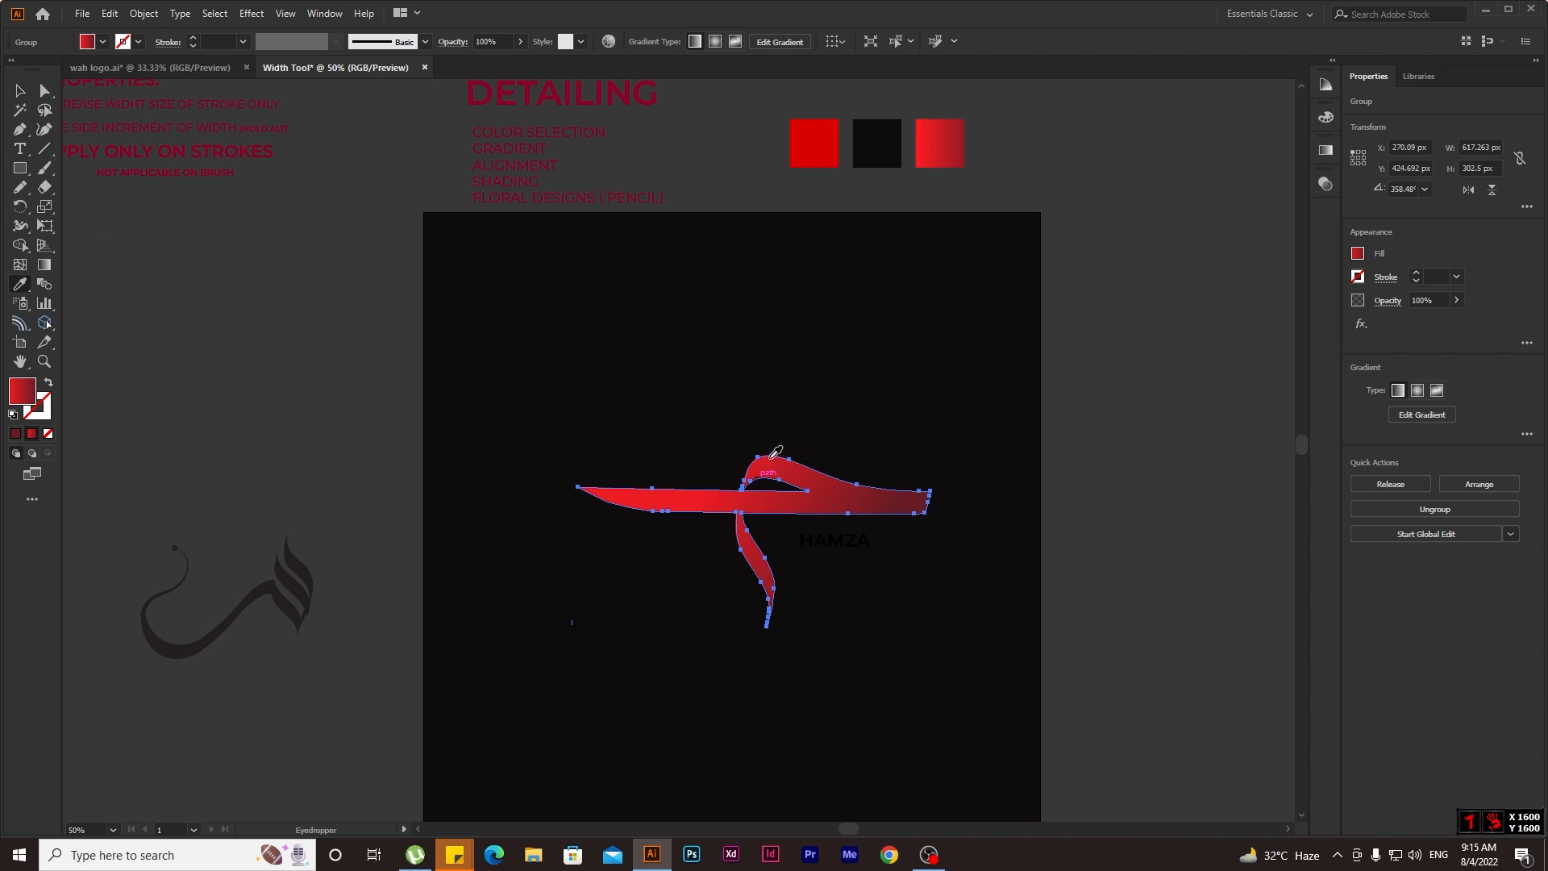
{"action": "left_click", "coordinate": [956, 142]}
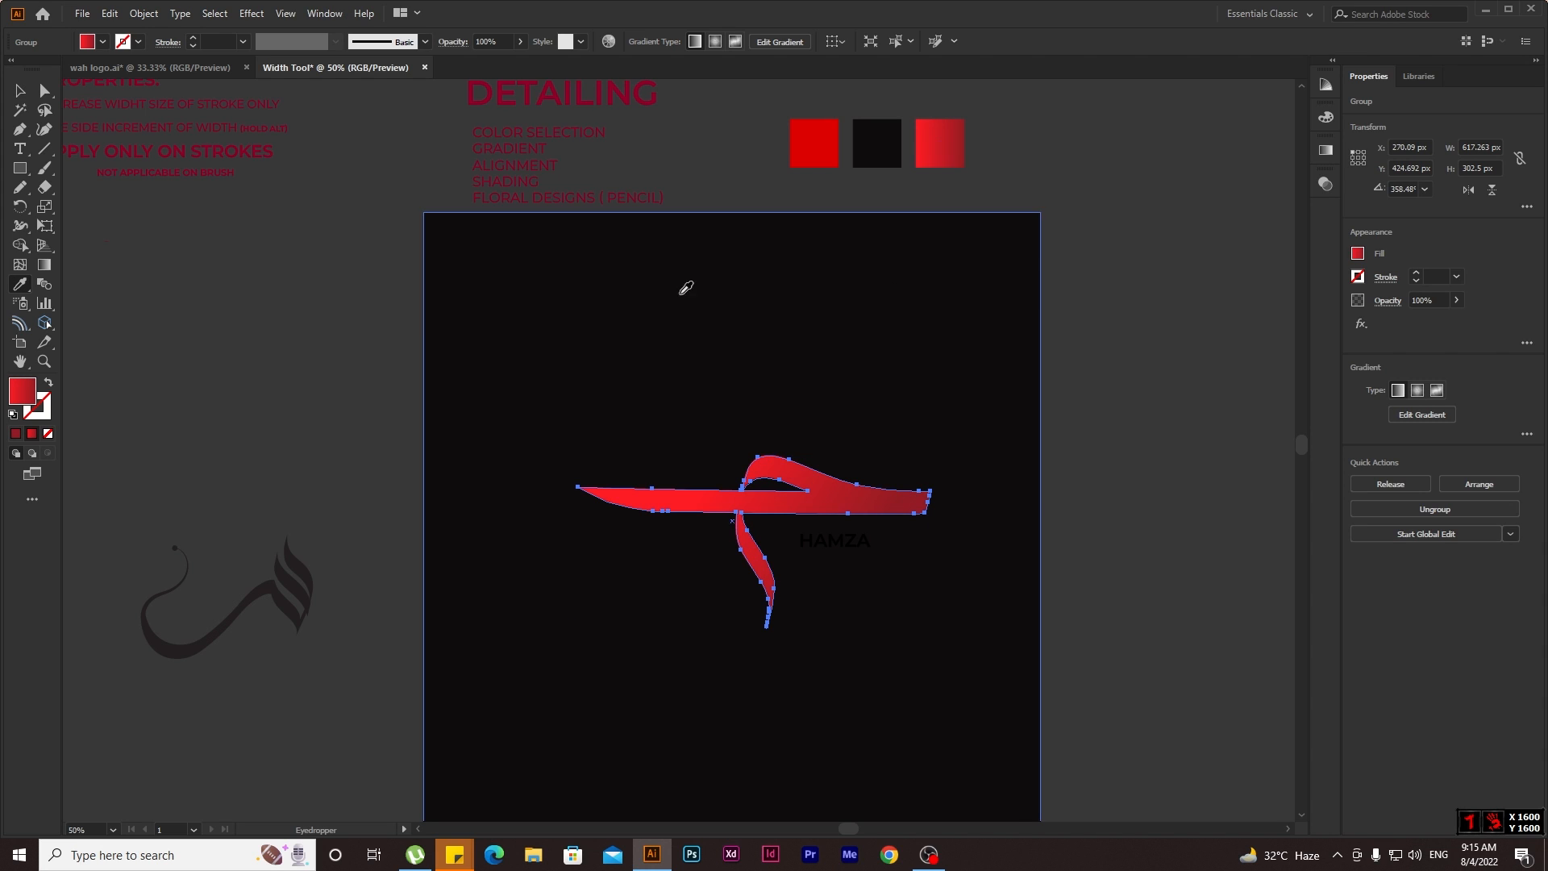
Redirect the calligraphy mark's gradient to run vertically, from bright red in the lower stem to dark red in the upper loop.
{"action": "left_click", "coordinate": [44, 264]}
{"action": "left_click", "coordinate": [759, 467]}
{"action": "left_click_drag", "start_coordinate": [760, 521], "coordinate": [770, 481]}
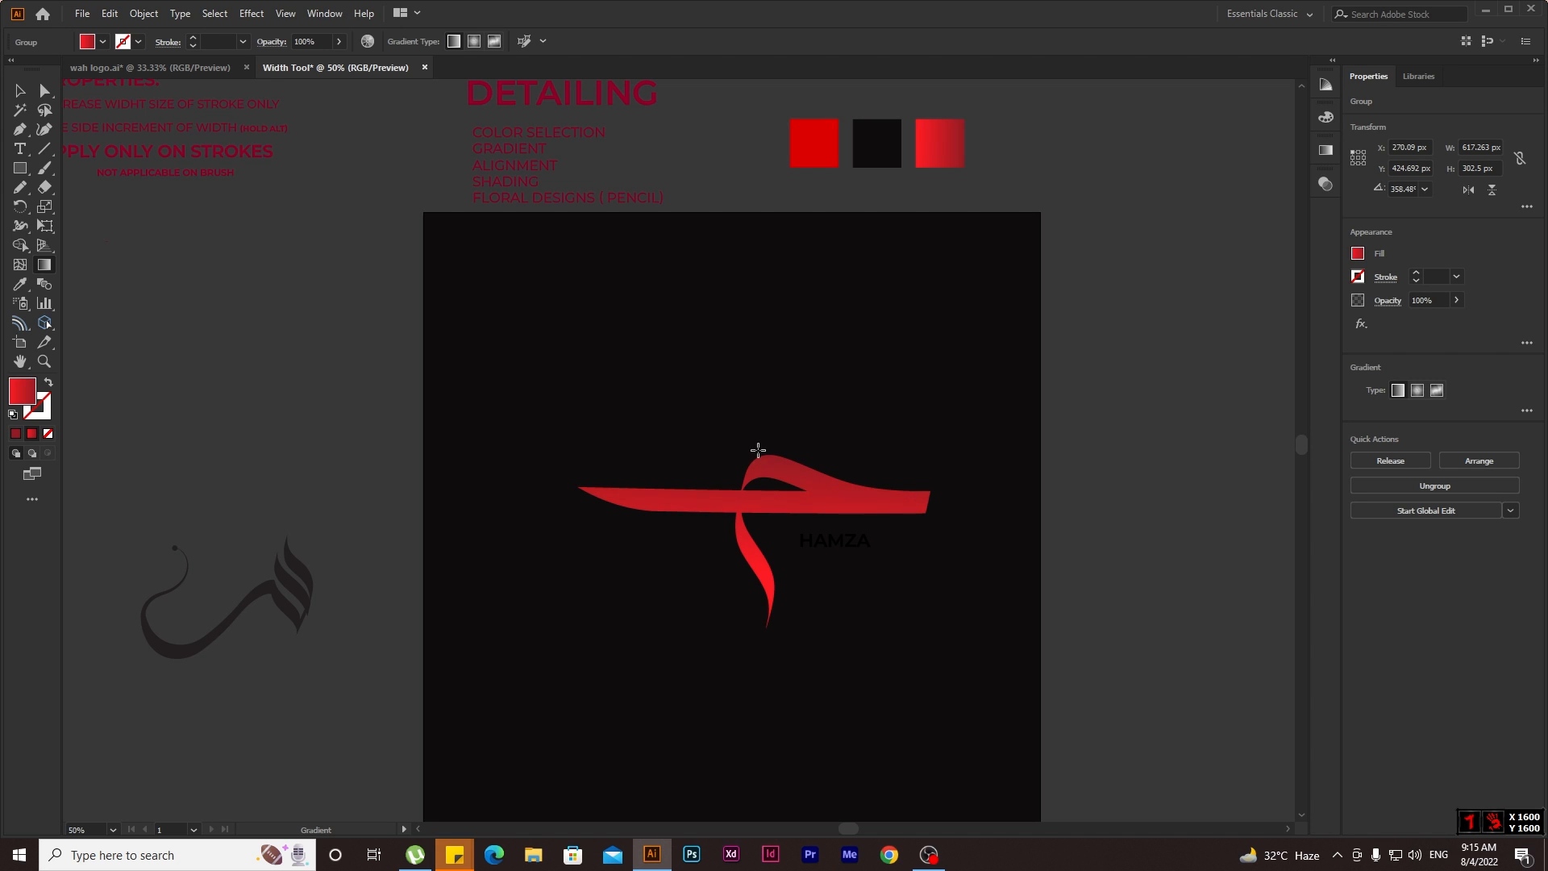
{"action": "left_click", "coordinate": [21, 92]}
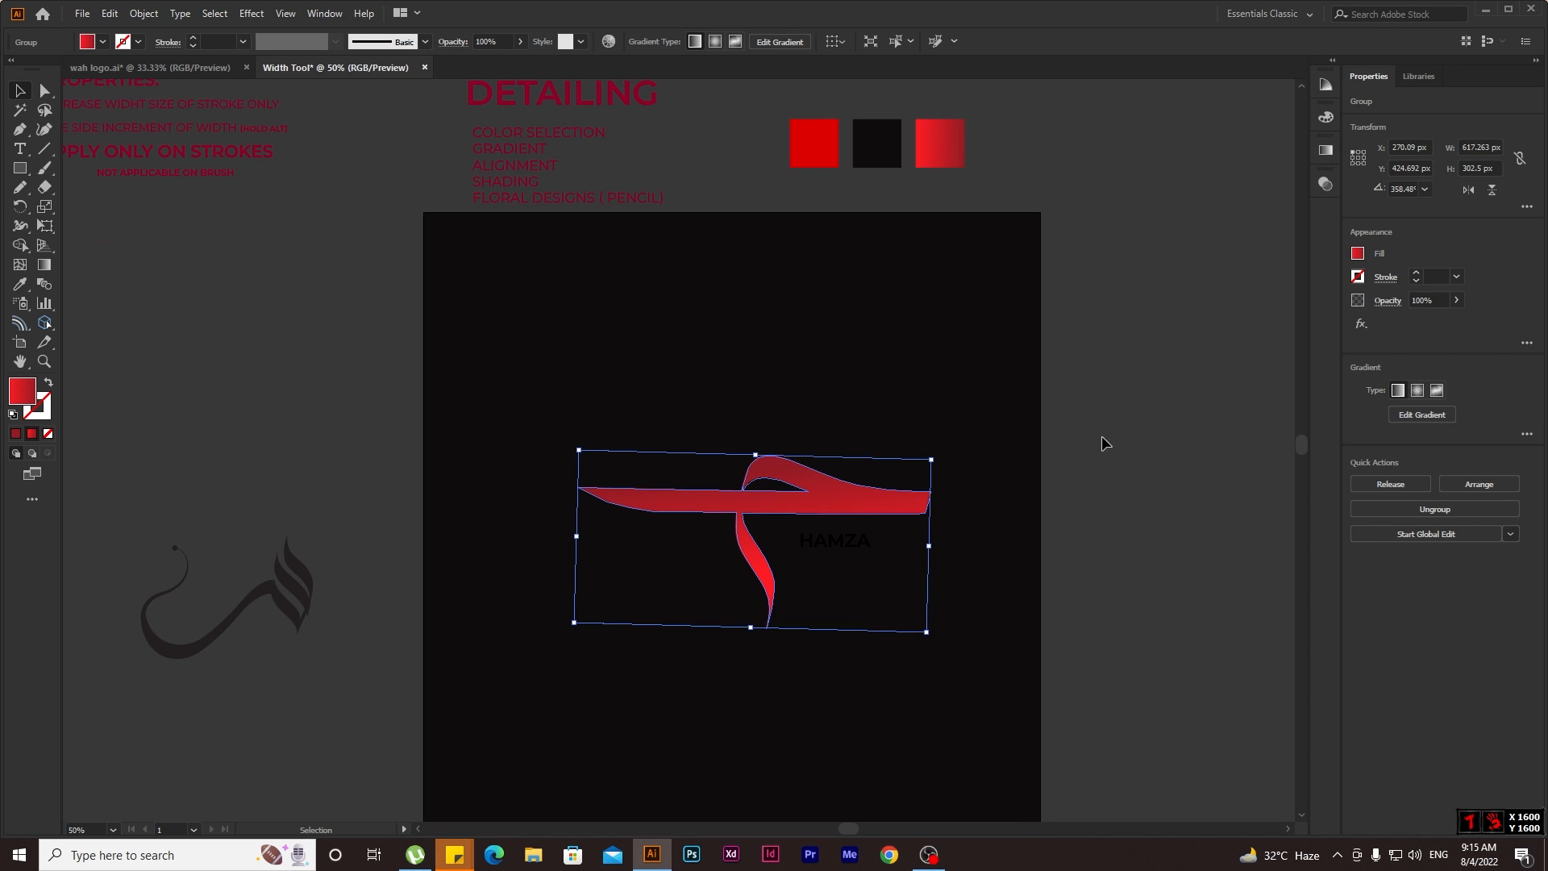
Recolor the name text below the calligraphy mark with the solid red square's fill using the Eyedropper.
{"action": "left_click", "coordinate": [1151, 426]}
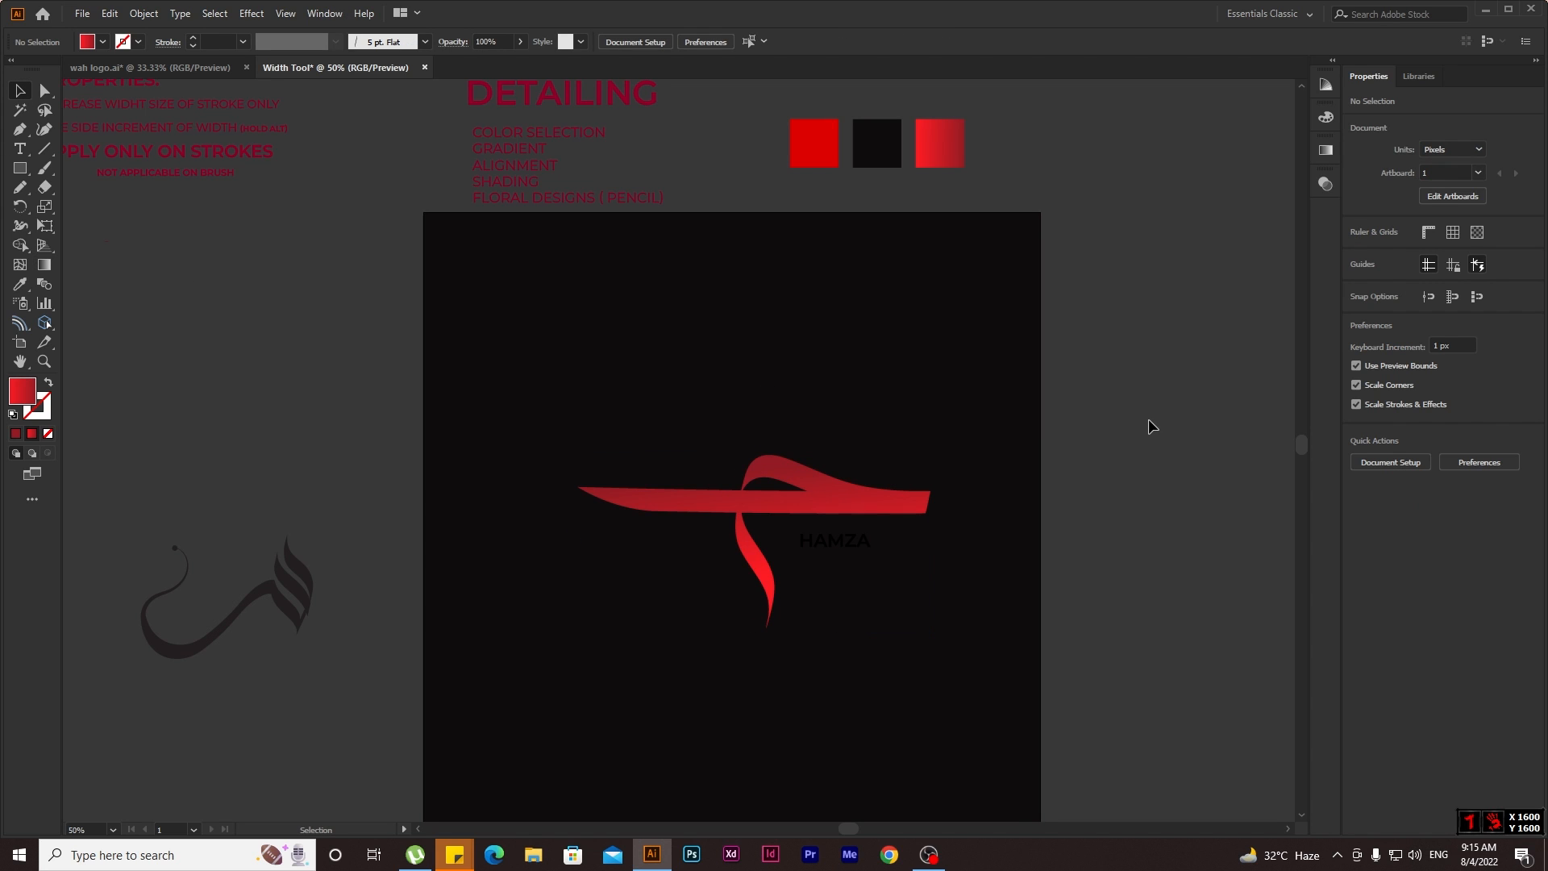
{"action": "left_click", "coordinate": [837, 554]}
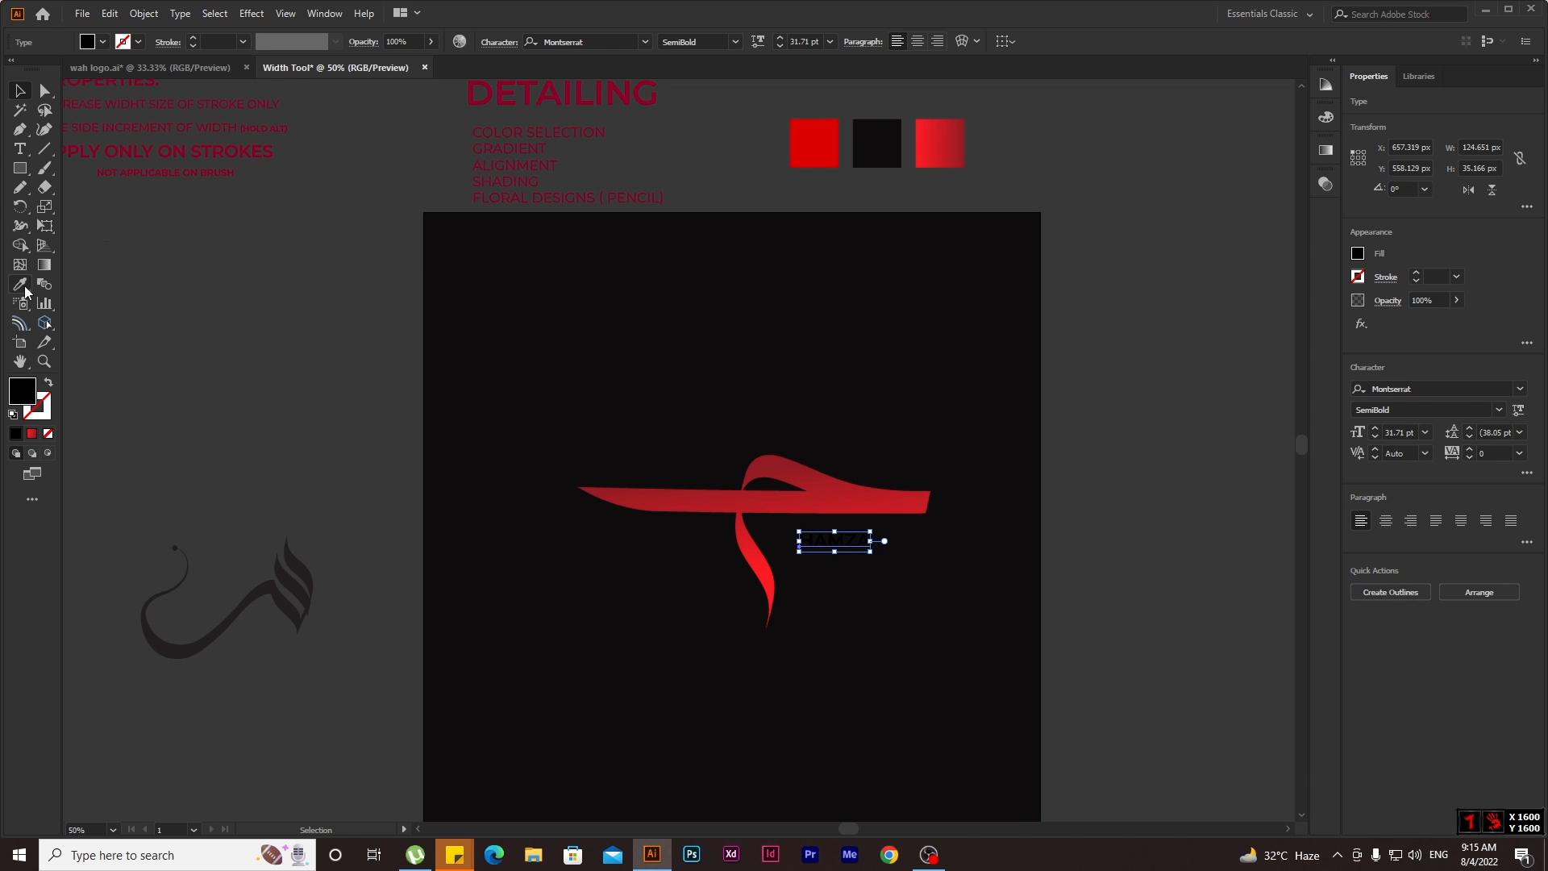
{"action": "left_click", "coordinate": [22, 286]}
{"action": "left_click", "coordinate": [812, 145]}
{"action": "left_click", "coordinate": [14, 107]}
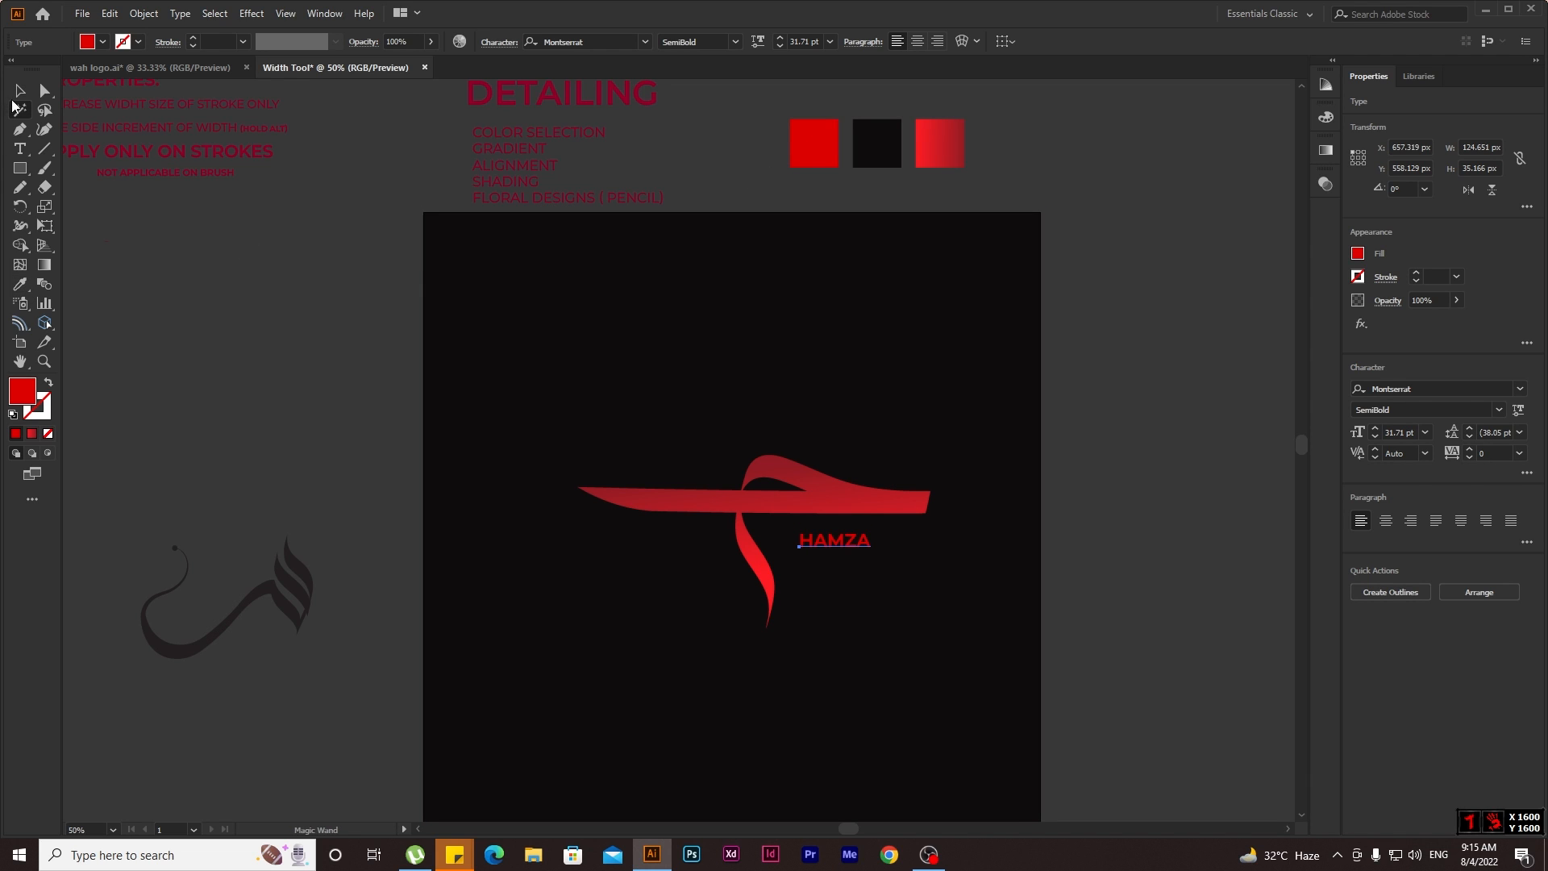
{"action": "left_click", "coordinate": [20, 91]}
Enlarge the name text to about 46.54 pt and set its font style to Bold.
{"action": "left_click_drag", "start_coordinate": [896, 555], "coordinate": [908, 557]}
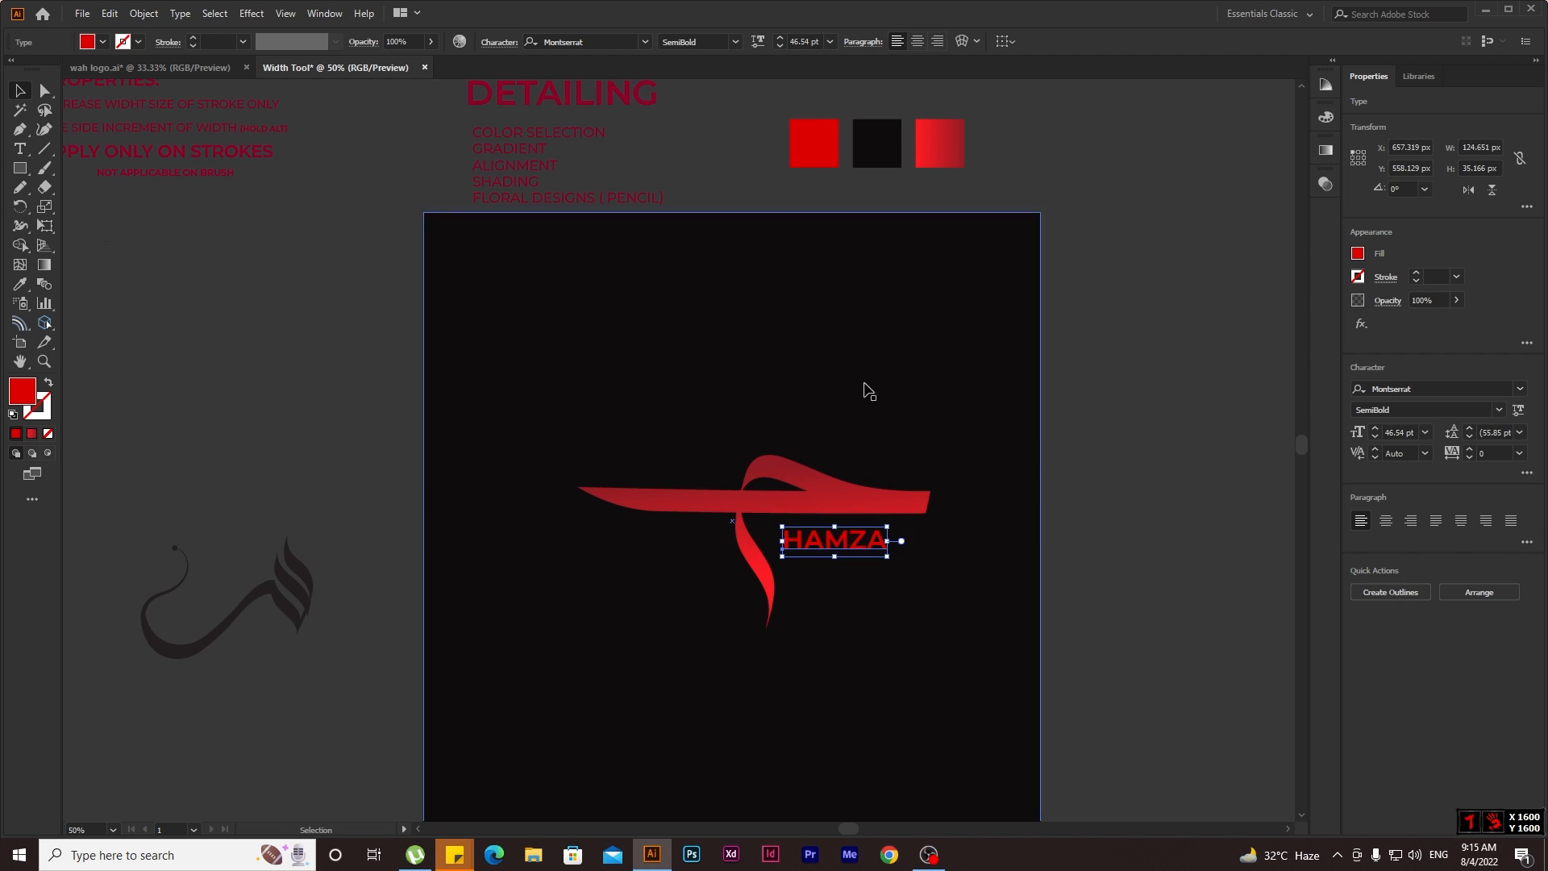
{"action": "left_click", "coordinate": [734, 38]}
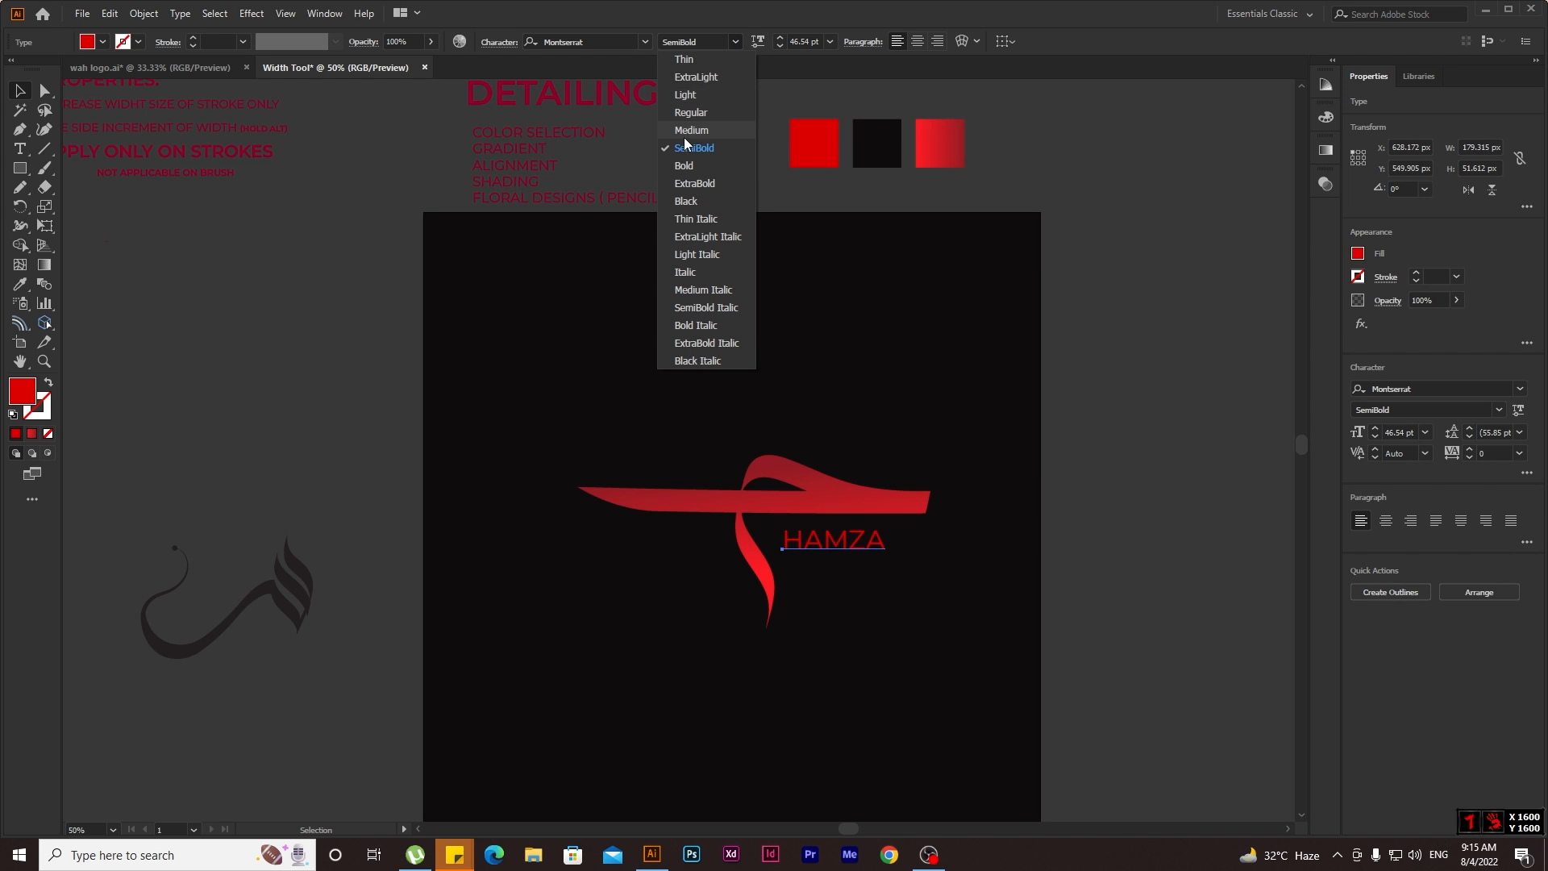
{"action": "left_click", "coordinate": [688, 164]}
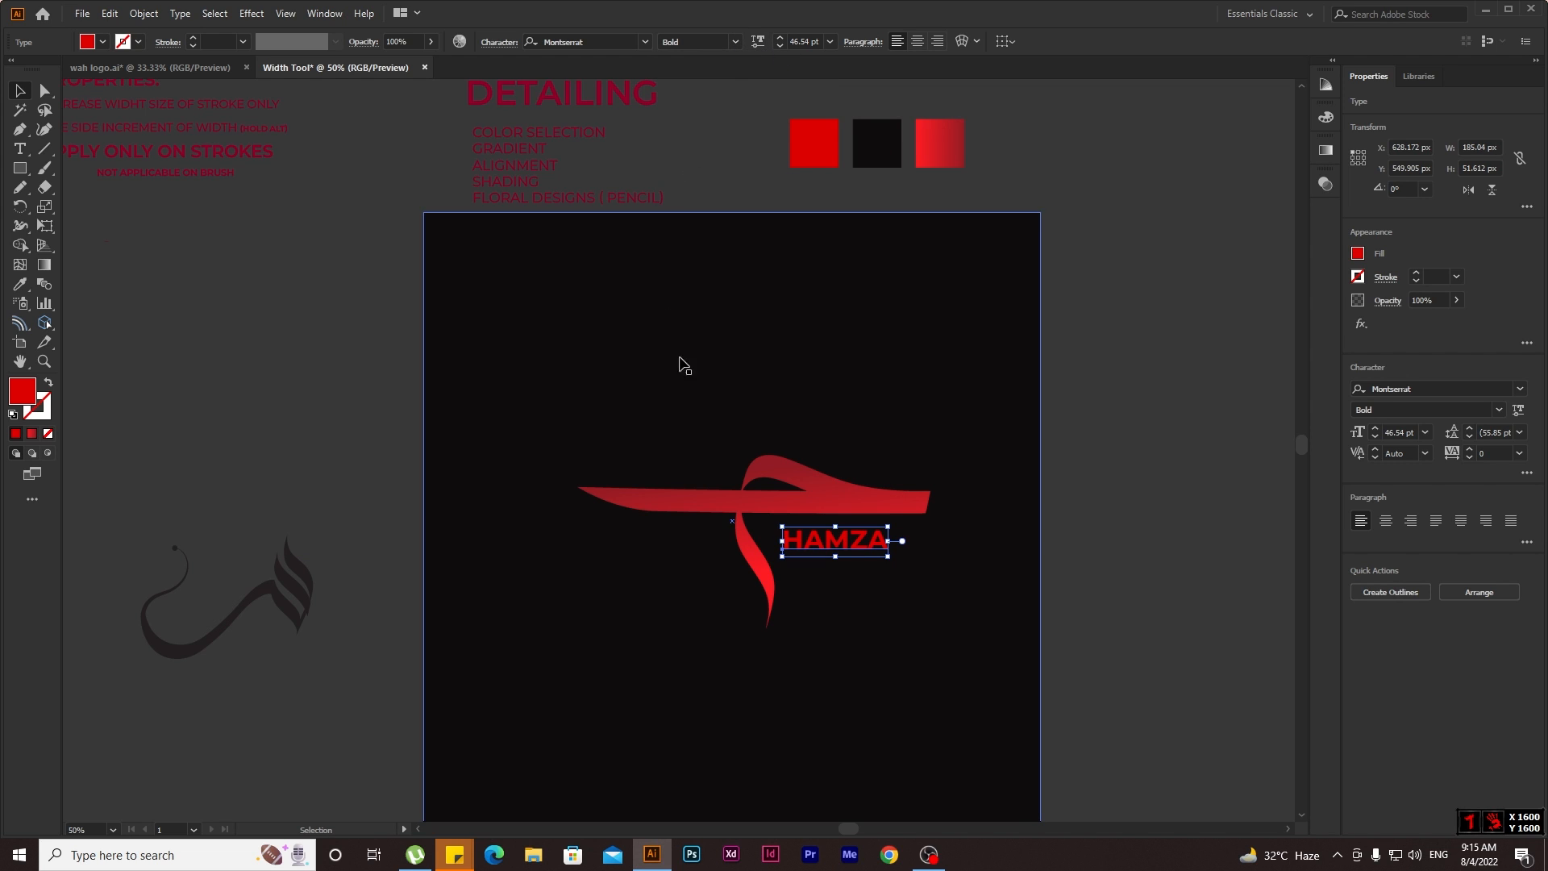
Duplicate the name text directly beneath itself and change the copy's wording to TAGLINE.
{"action": "left_click_drag", "start_coordinate": [856, 551], "coordinate": [854, 574]}
{"action": "double_click", "coordinate": [850, 564]}
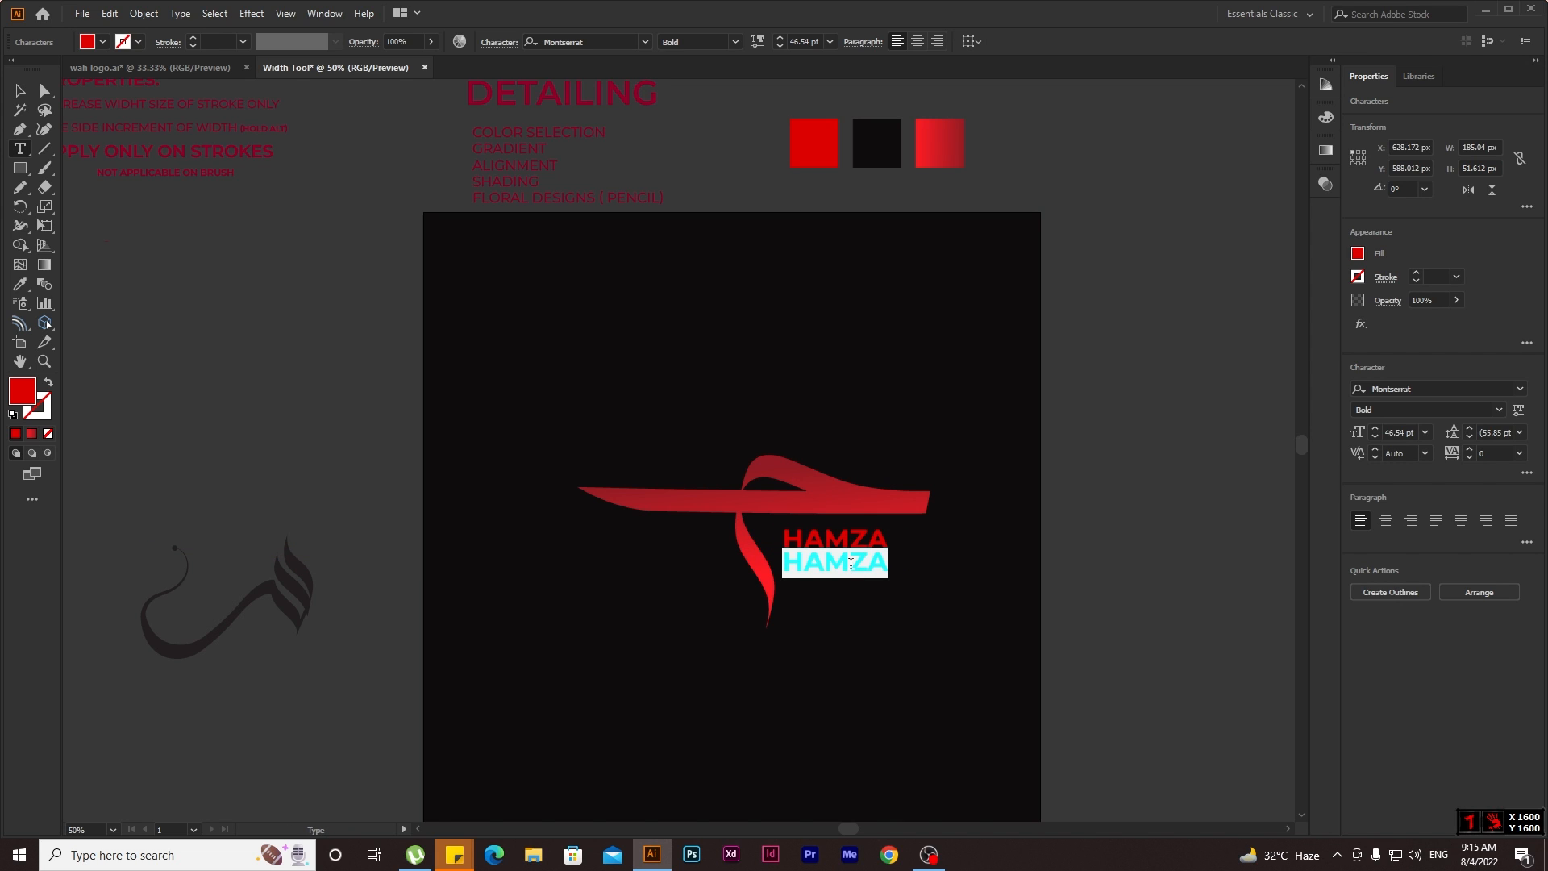
{"action": "type", "text": "TAGLINE"}
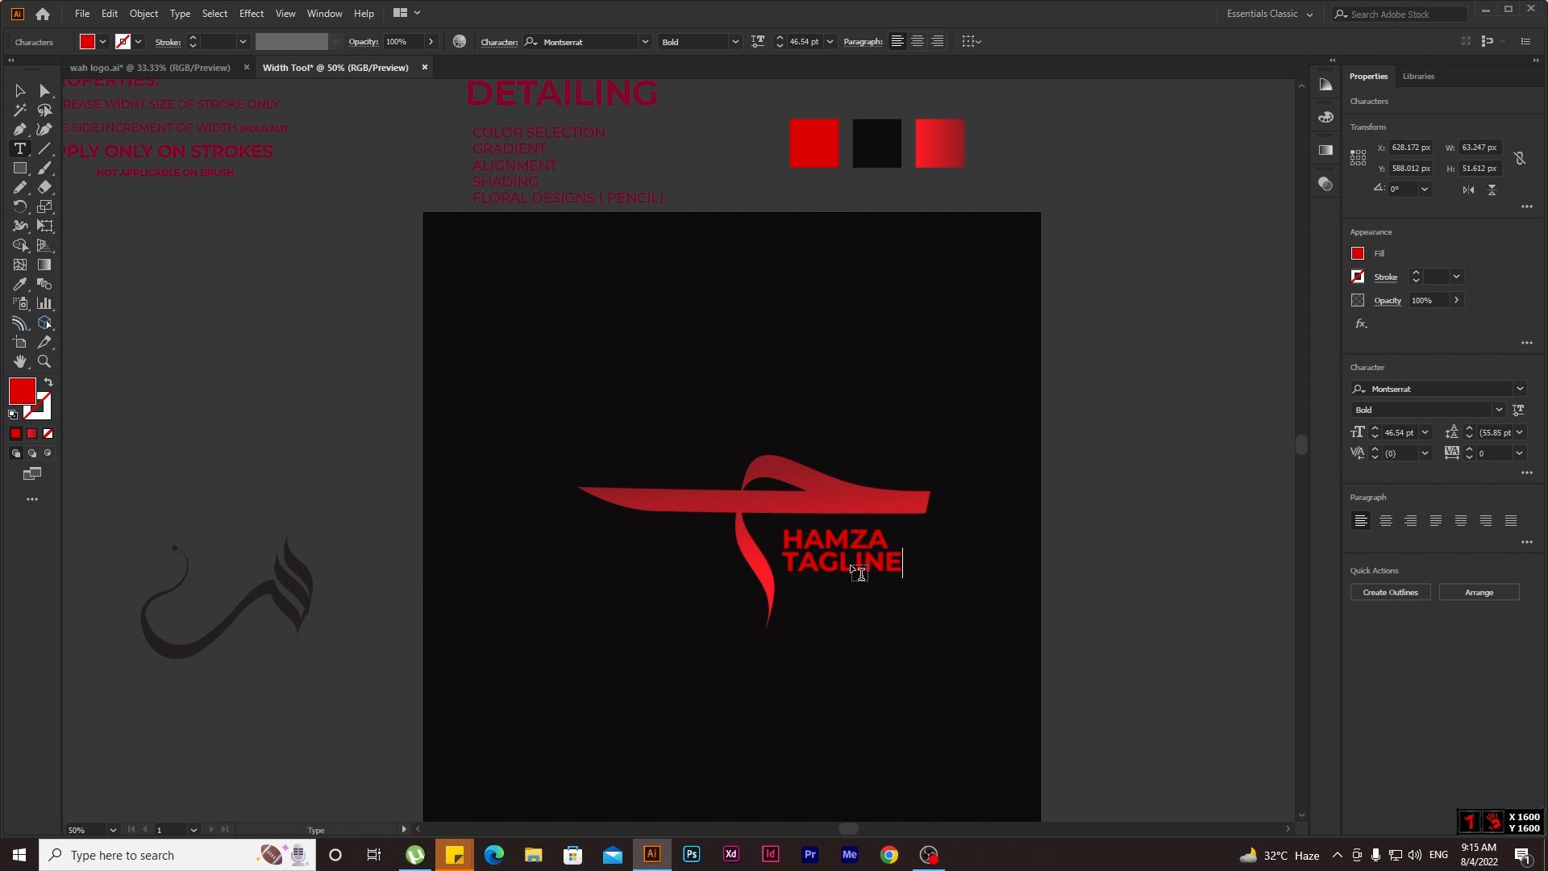
Set the TAGLINE text to Montserrat Light at 30 pt with a tracking of 360.
{"action": "key", "text": "ctrl+a"}
{"action": "left_click", "coordinate": [734, 41]}
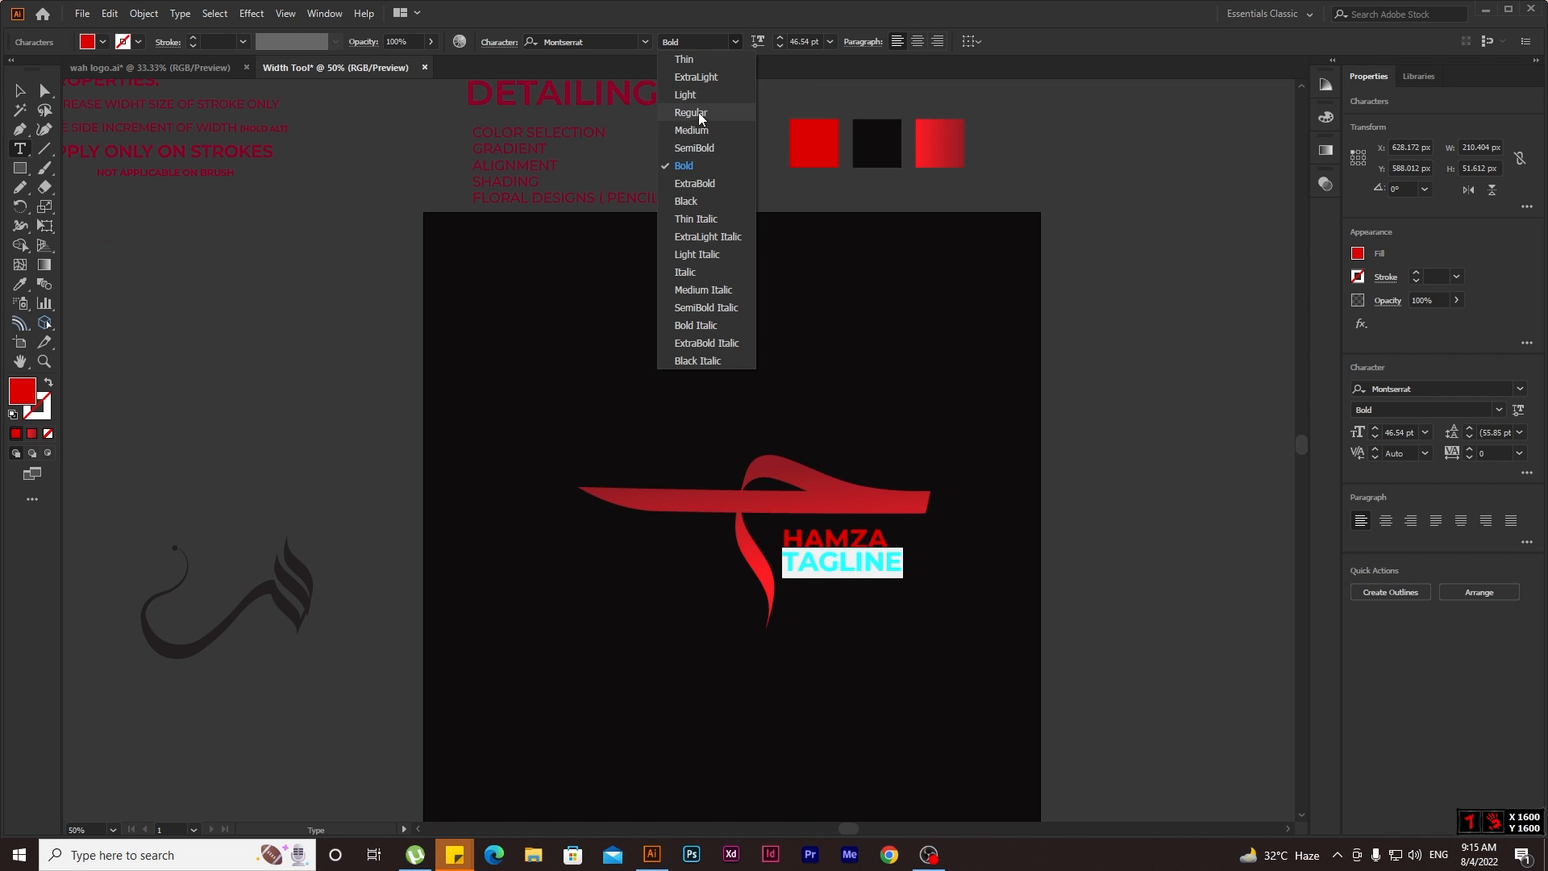
{"action": "left_click", "coordinate": [691, 171]}
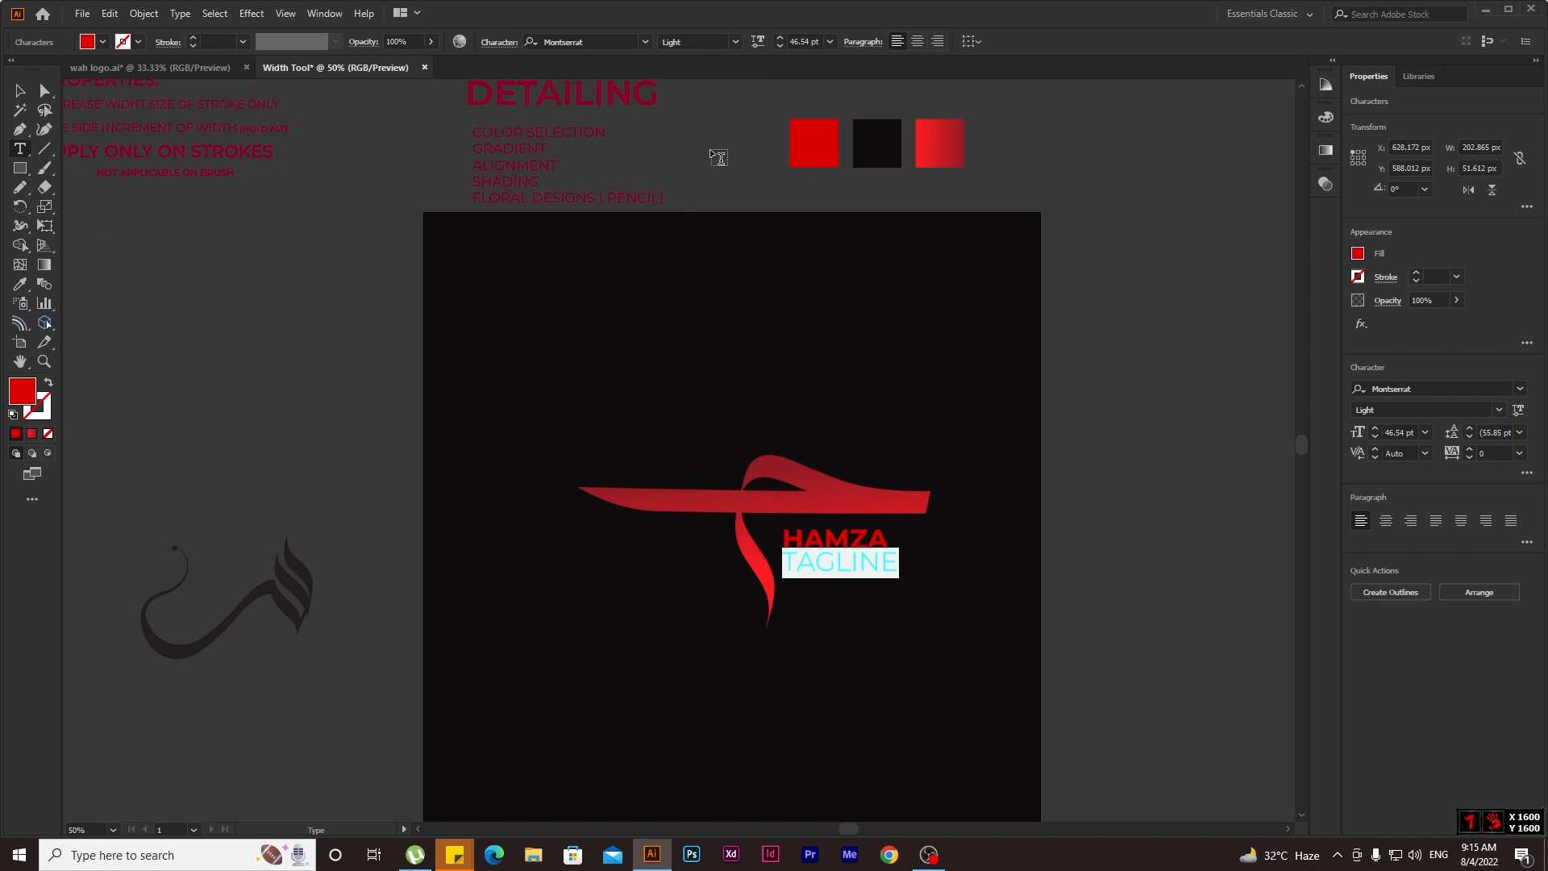
{"action": "left_click", "coordinate": [780, 46]}
{"action": "left_click", "coordinate": [777, 48]}
{"action": "left_click", "coordinate": [778, 49]}
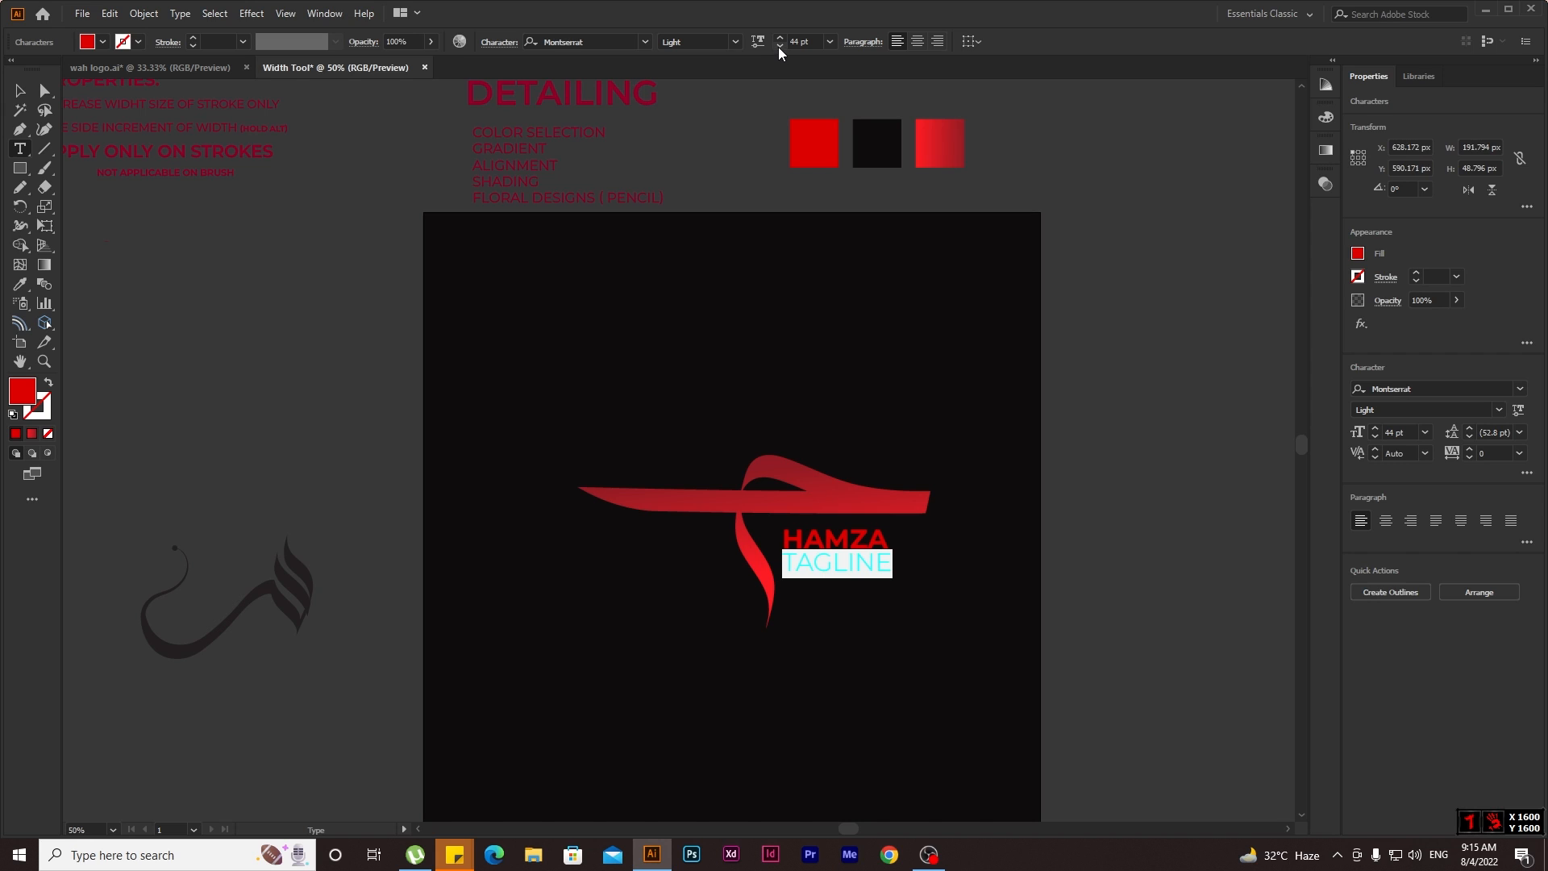
{"action": "left_click", "coordinate": [779, 47]}
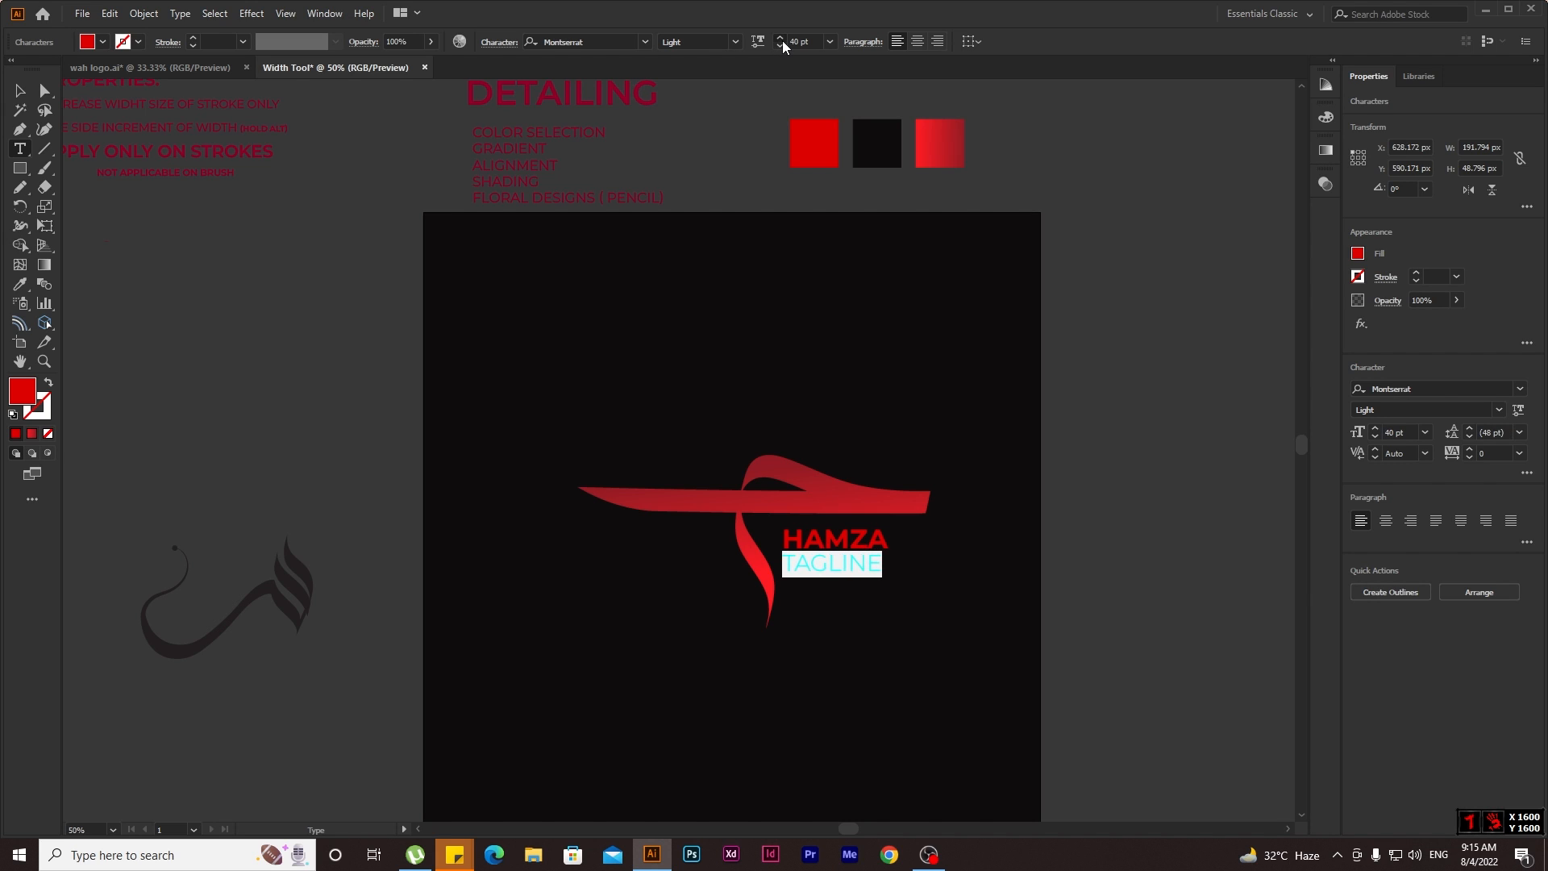
{"action": "left_click", "coordinate": [780, 48]}
{"action": "left_click", "coordinate": [781, 47]}
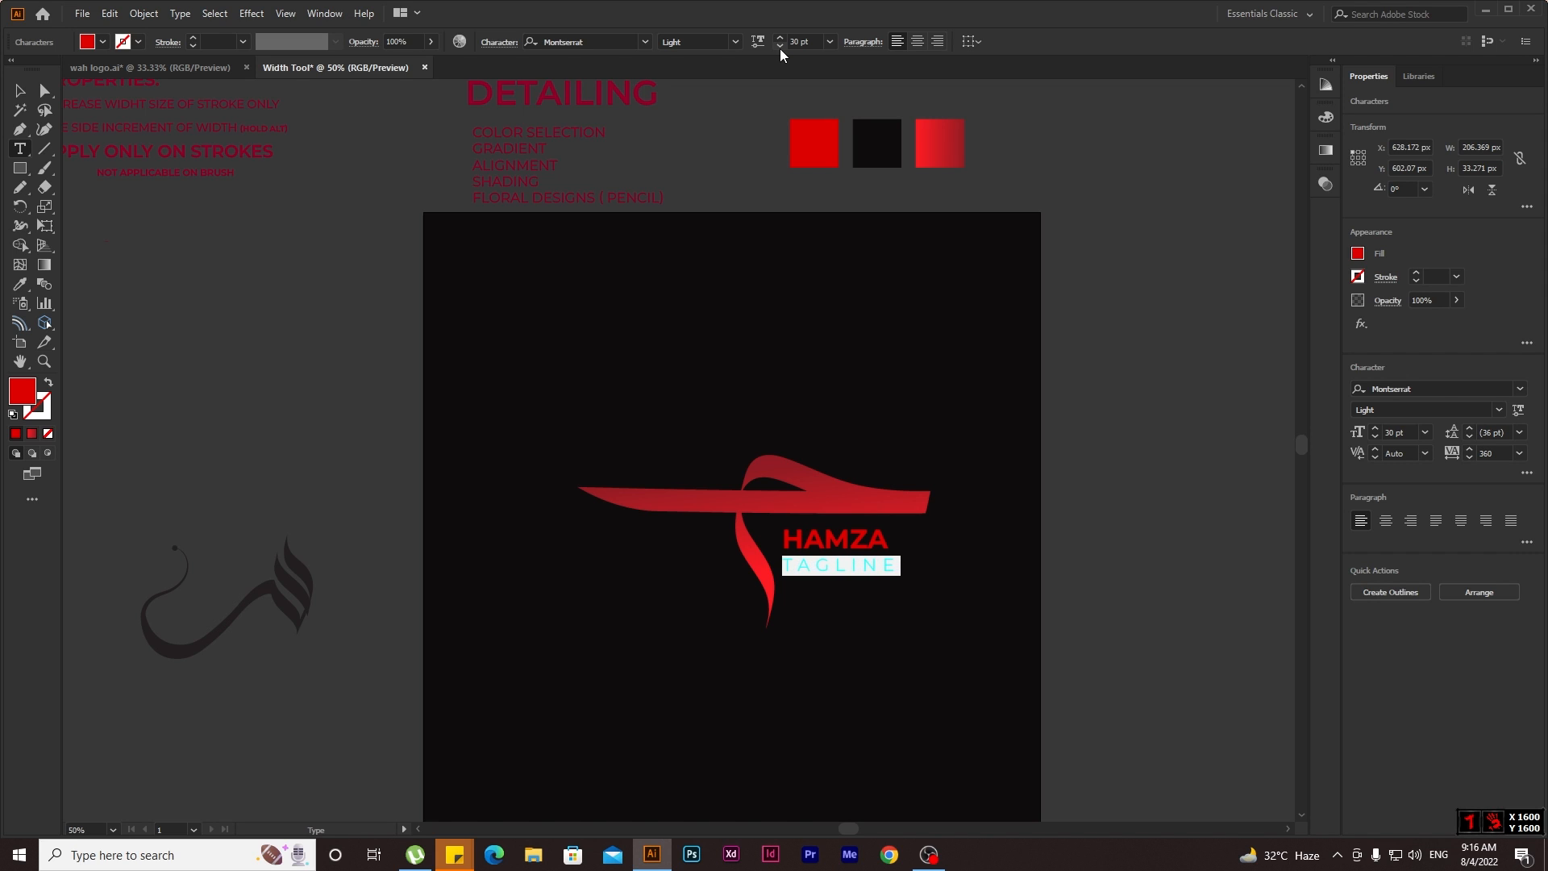
{"action": "left_click", "coordinate": [20, 90]}
{"action": "left_click", "coordinate": [118, 283]}
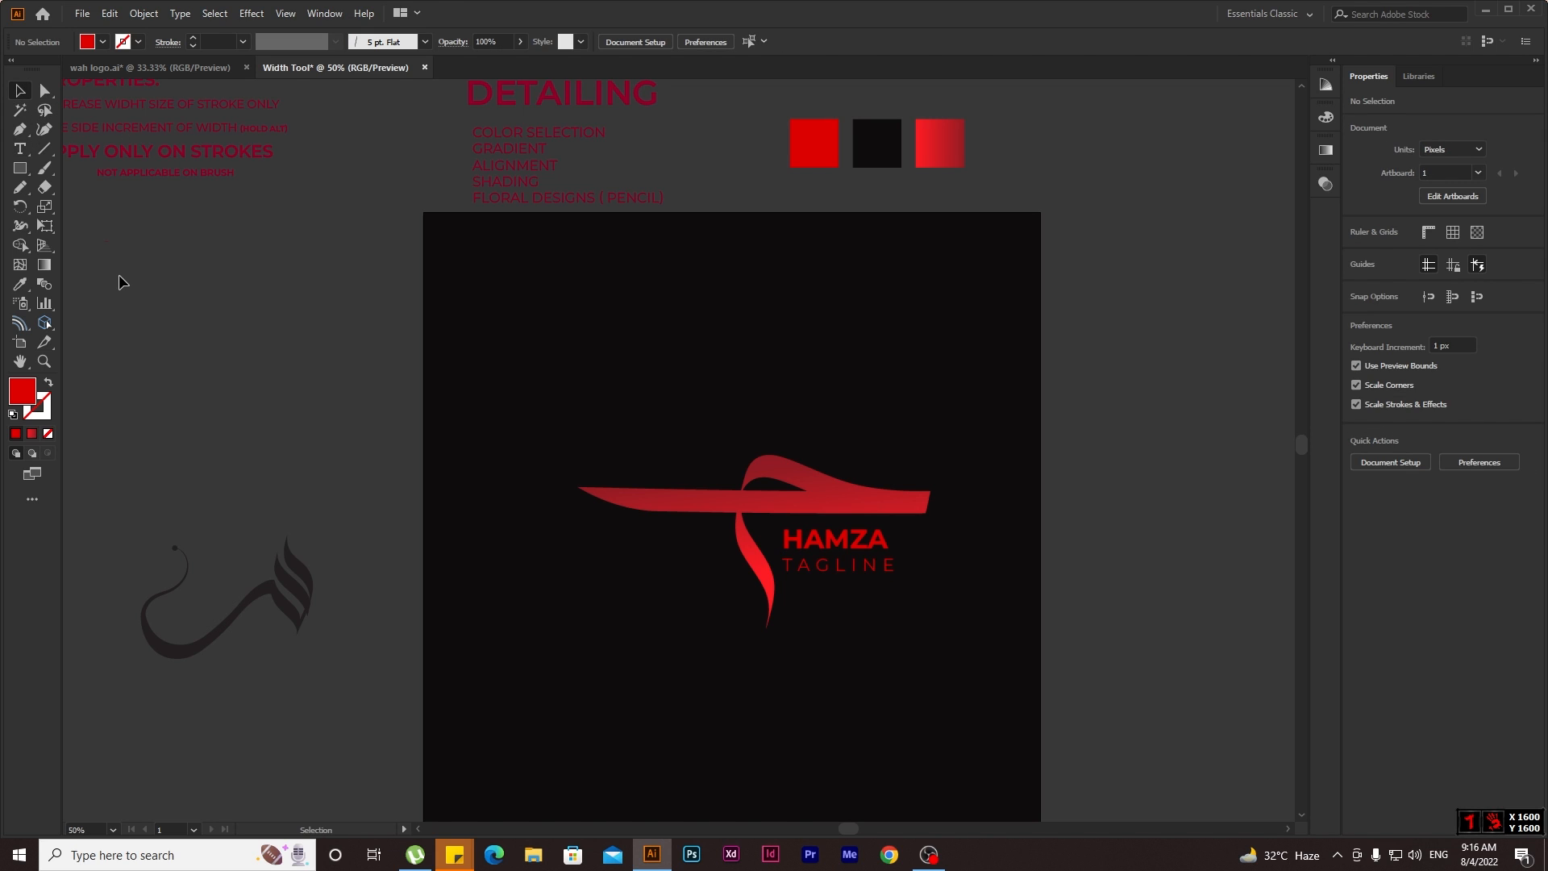
Duplicate the solid red swatch square to its left and fill the copy with white, FFFFFF.
{"action": "scroll", "coordinate": [972, 623], "scroll_direction": "down", "scroll_amount": 1}
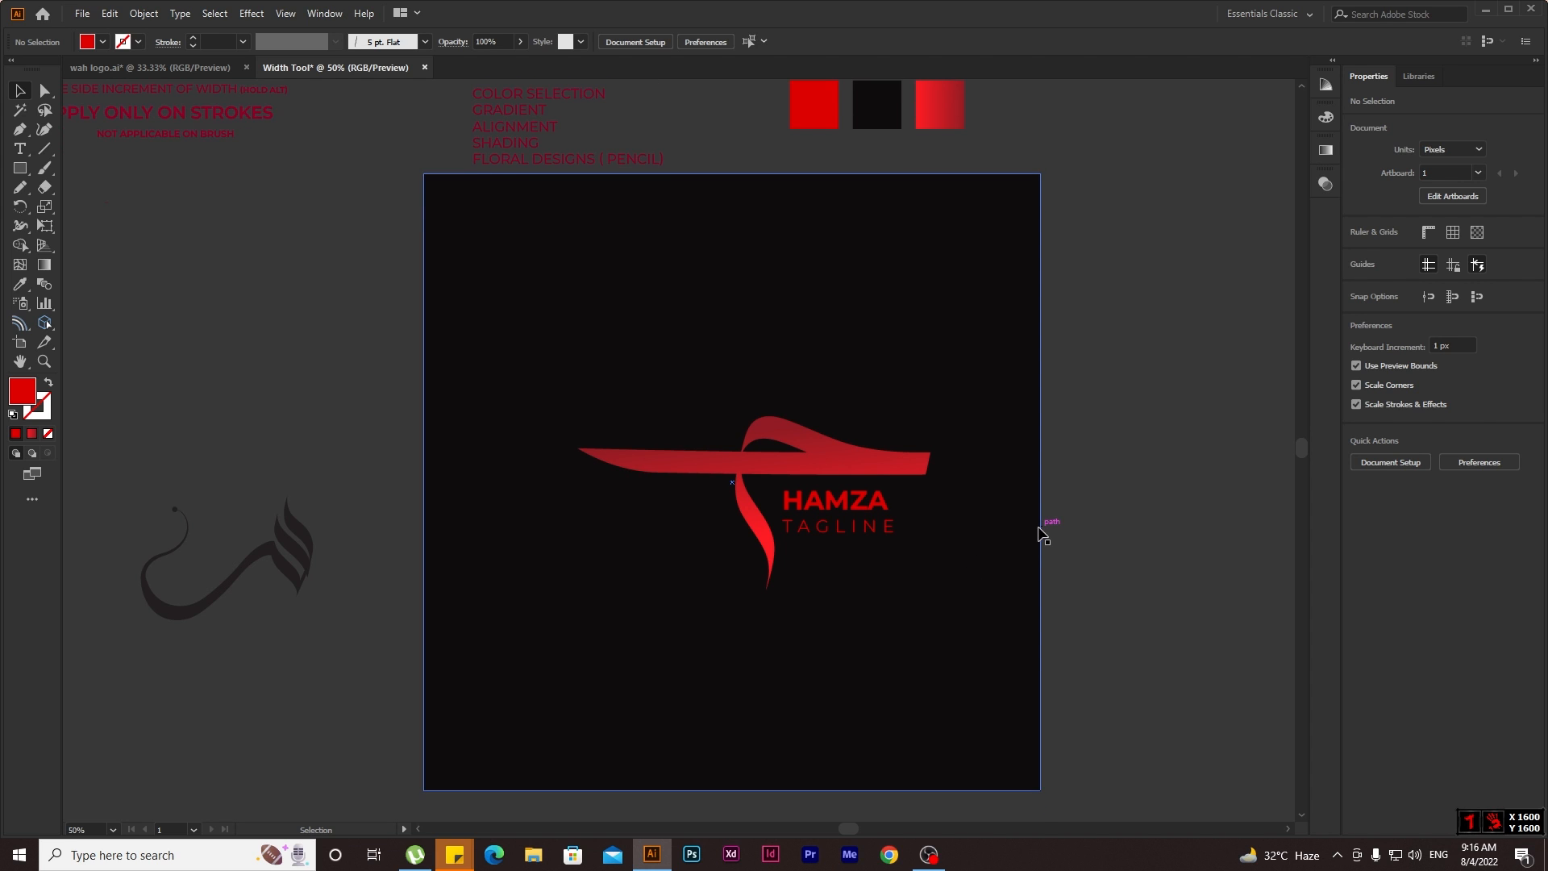
{"action": "scroll", "coordinate": [1040, 524], "scroll_direction": "up", "scroll_amount": 3}
{"action": "left_click_drag", "start_coordinate": [822, 207], "coordinate": [761, 207]}
{"action": "double_click", "coordinate": [37, 402]}
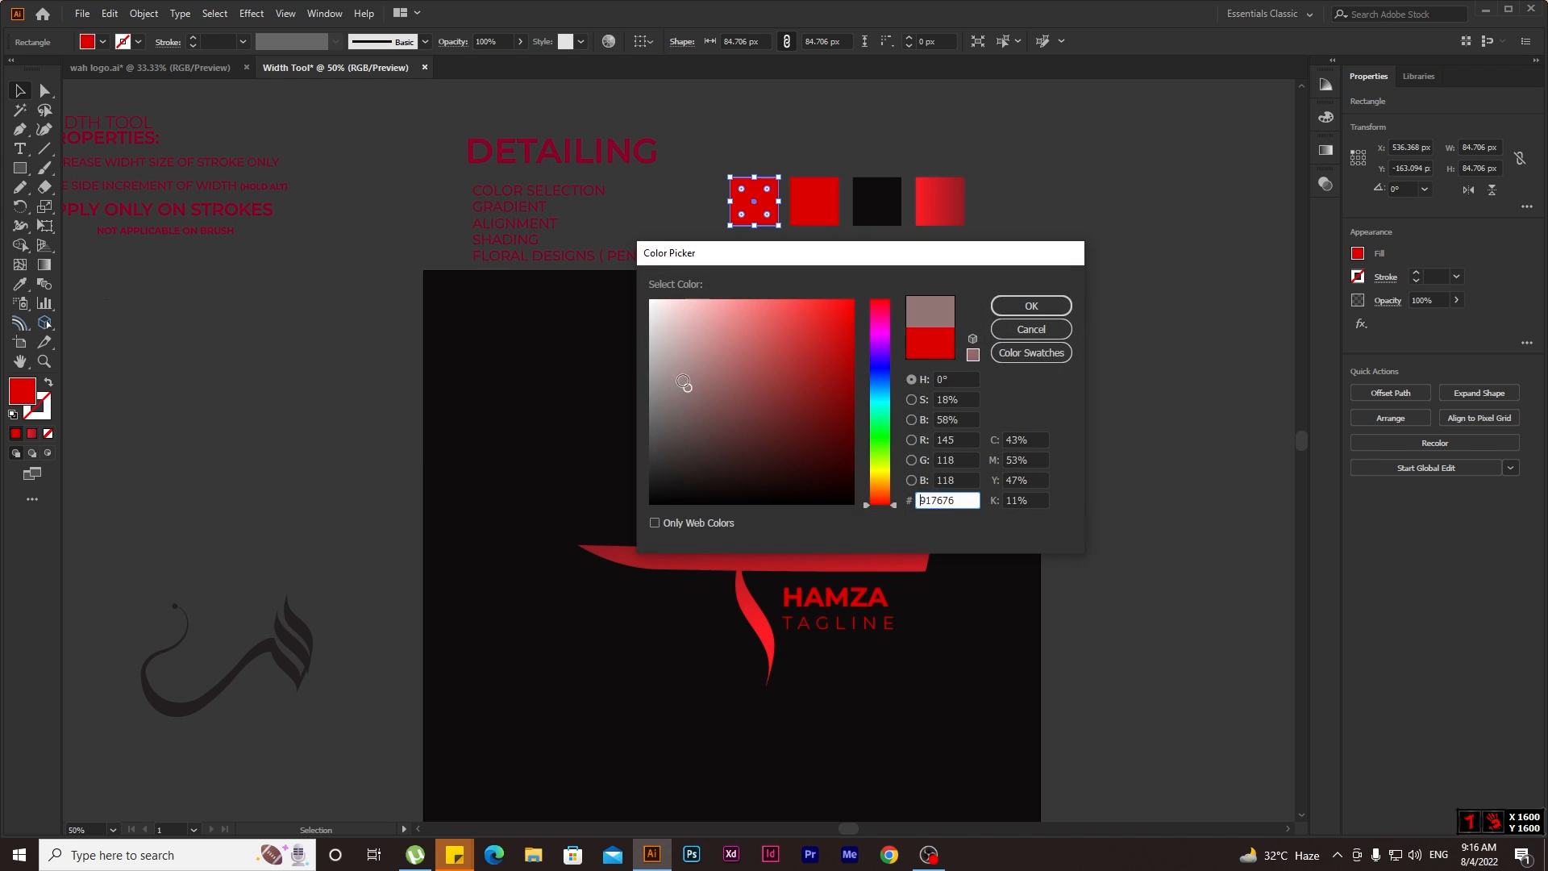
{"action": "left_click_drag", "start_coordinate": [649, 310], "coordinate": [646, 300]}
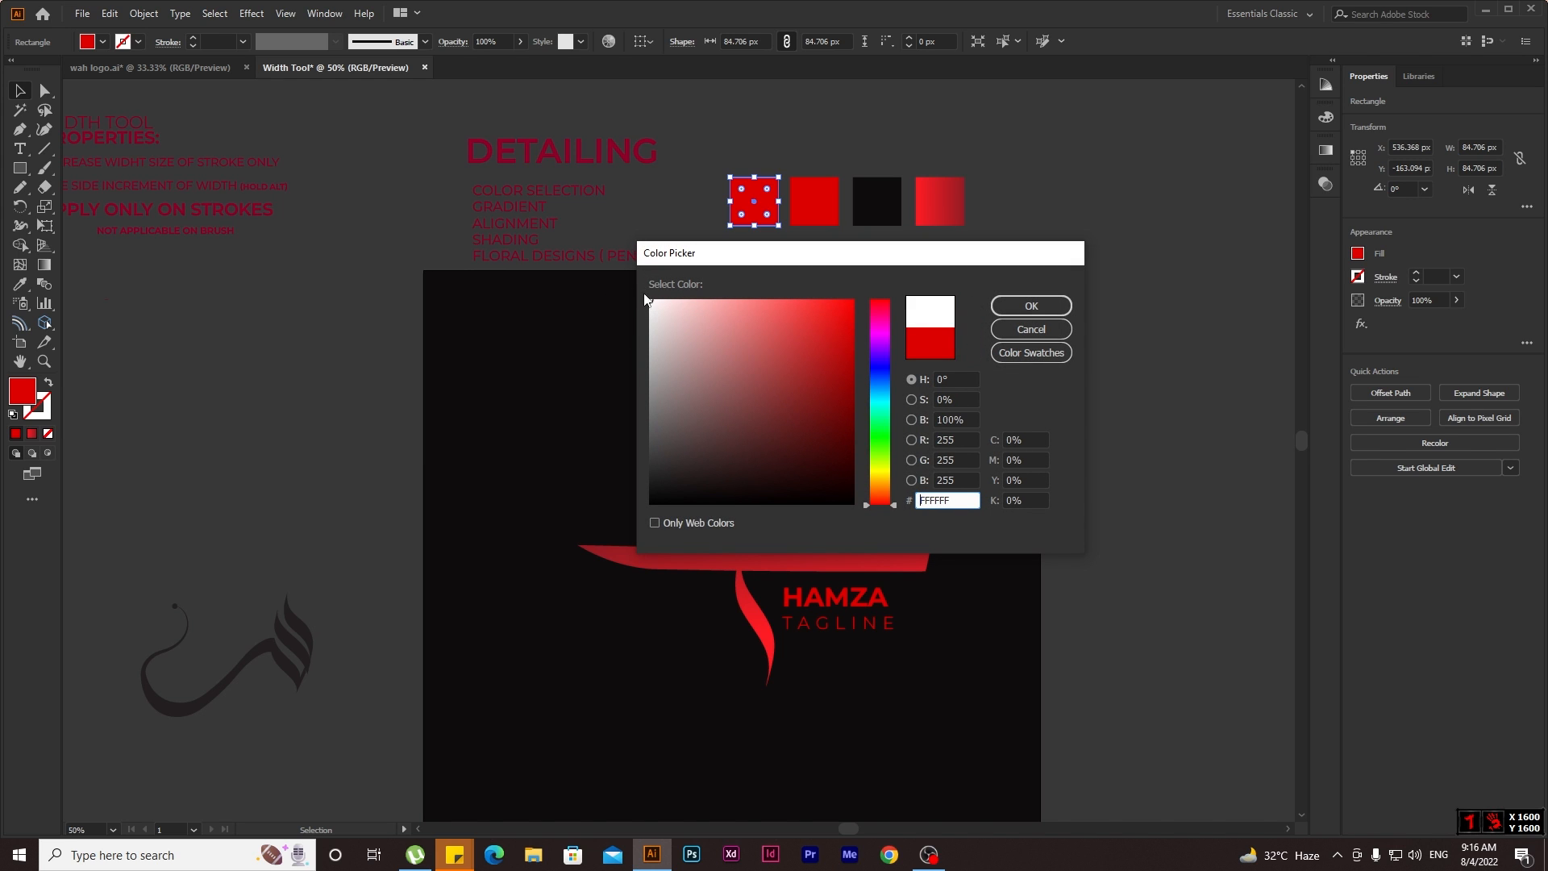
{"action": "left_click", "coordinate": [1032, 303]}
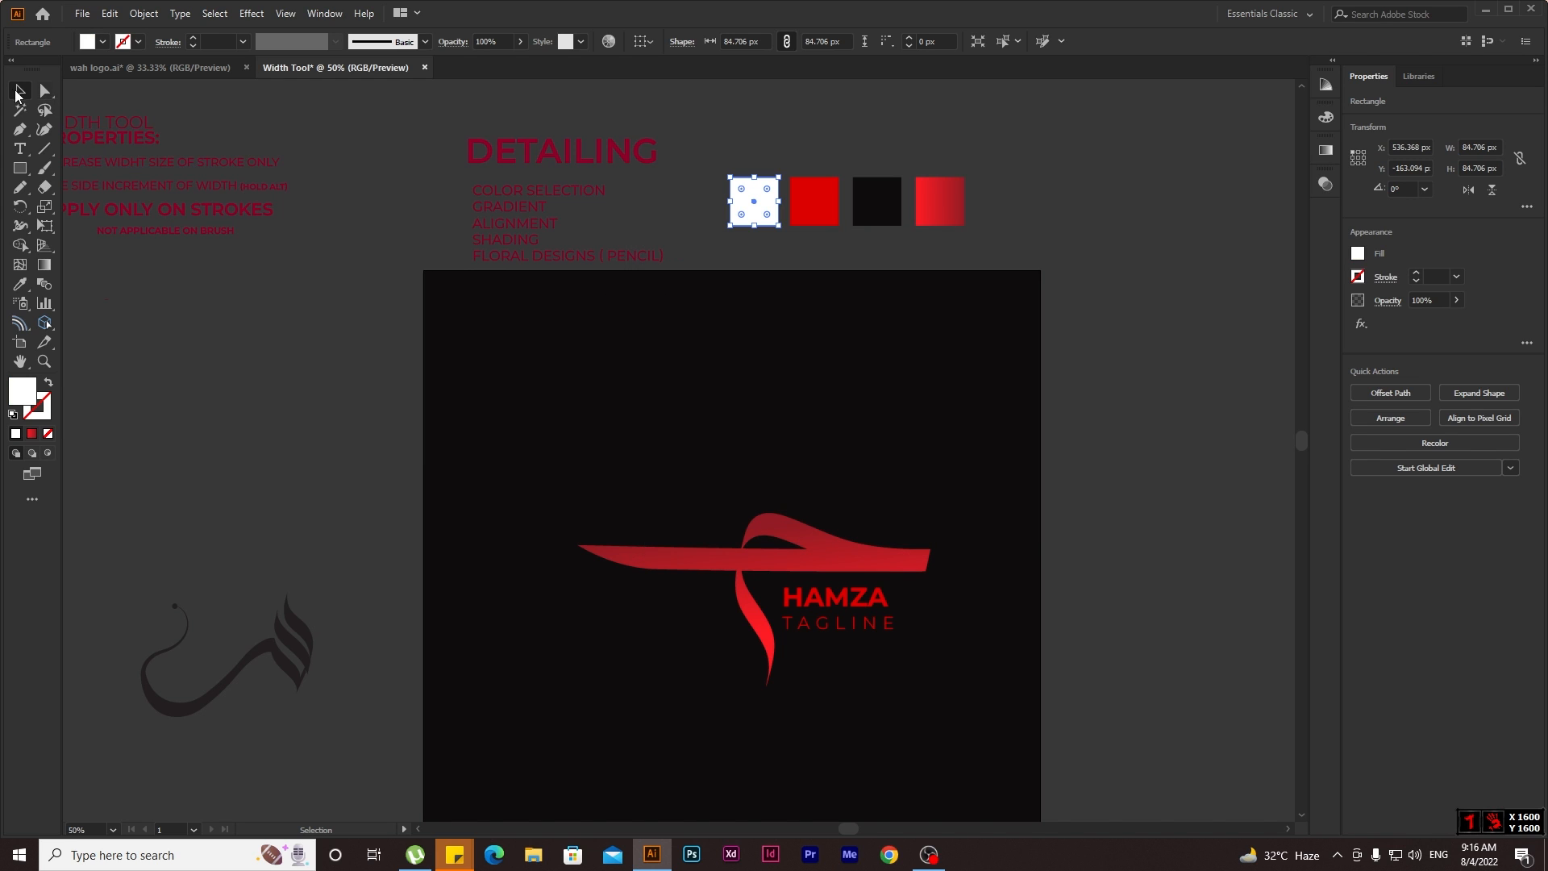
{"action": "left_click", "coordinate": [296, 330]}
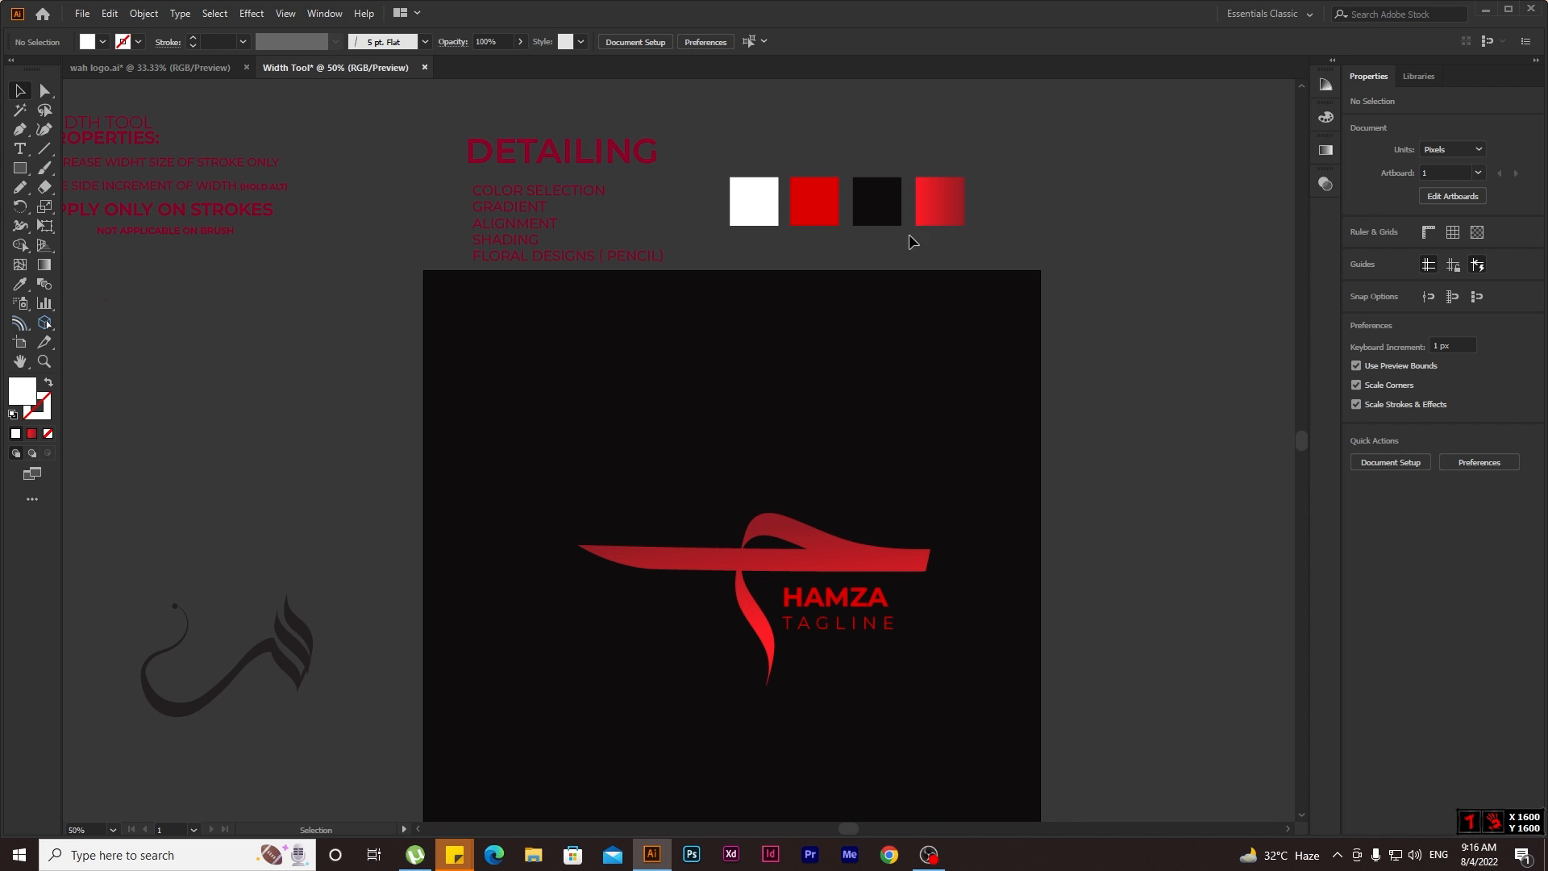
Recolor the TAGLINE text with the white square's fill using the Eyedropper.
{"action": "left_click_drag", "start_coordinate": [864, 233], "coordinate": [750, 208]}
{"action": "left_click", "coordinate": [980, 214]}
{"action": "left_click", "coordinate": [851, 629]}
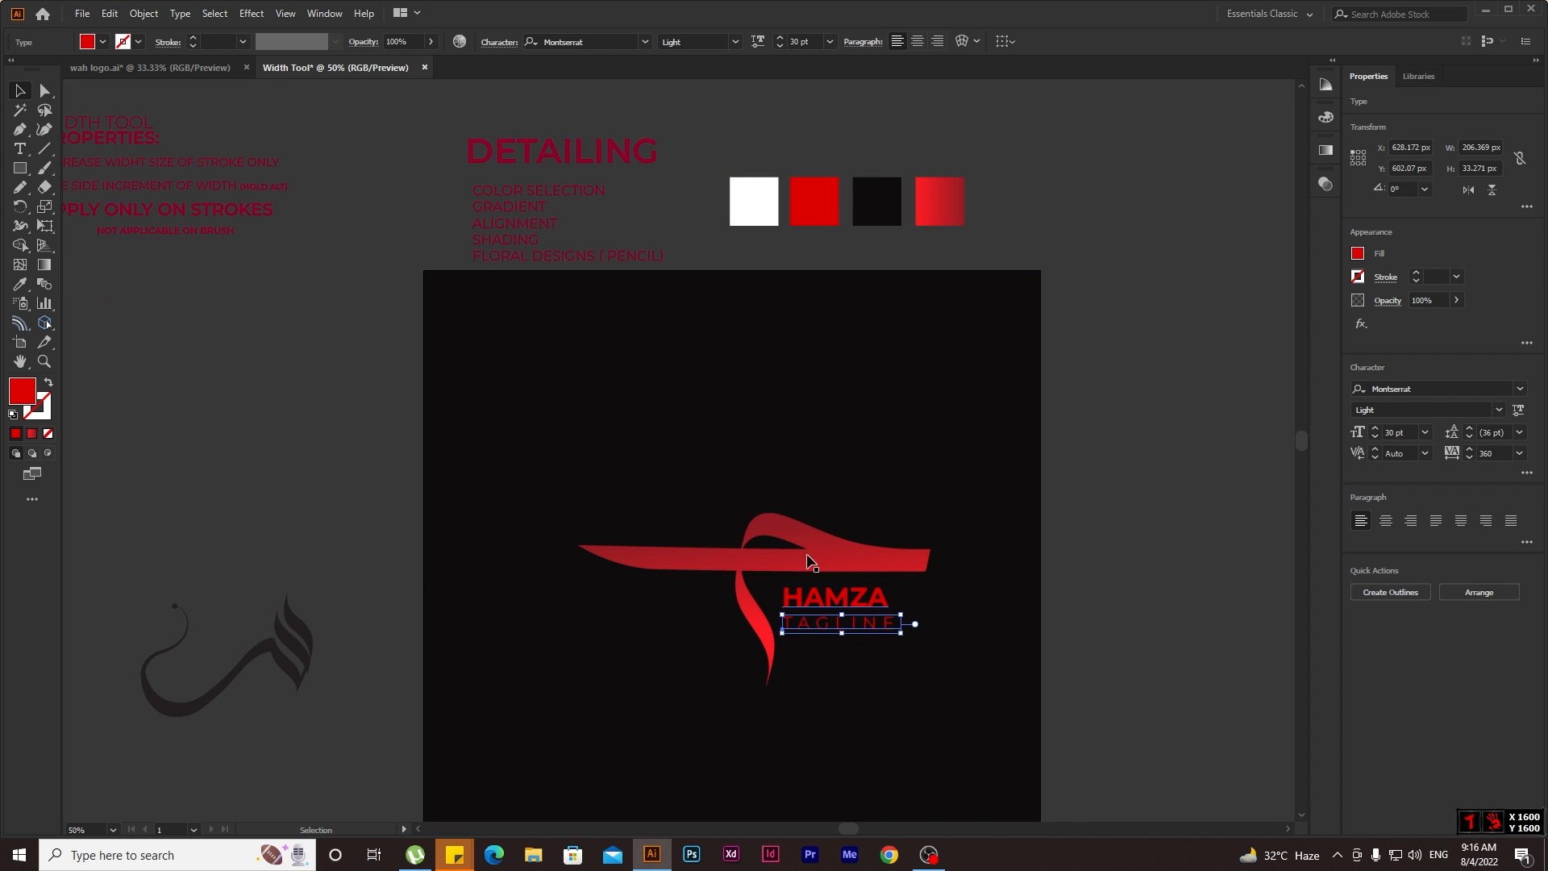
{"action": "key", "text": "i"}
{"action": "left_click", "coordinate": [760, 207]}
{"action": "key", "text": "v"}
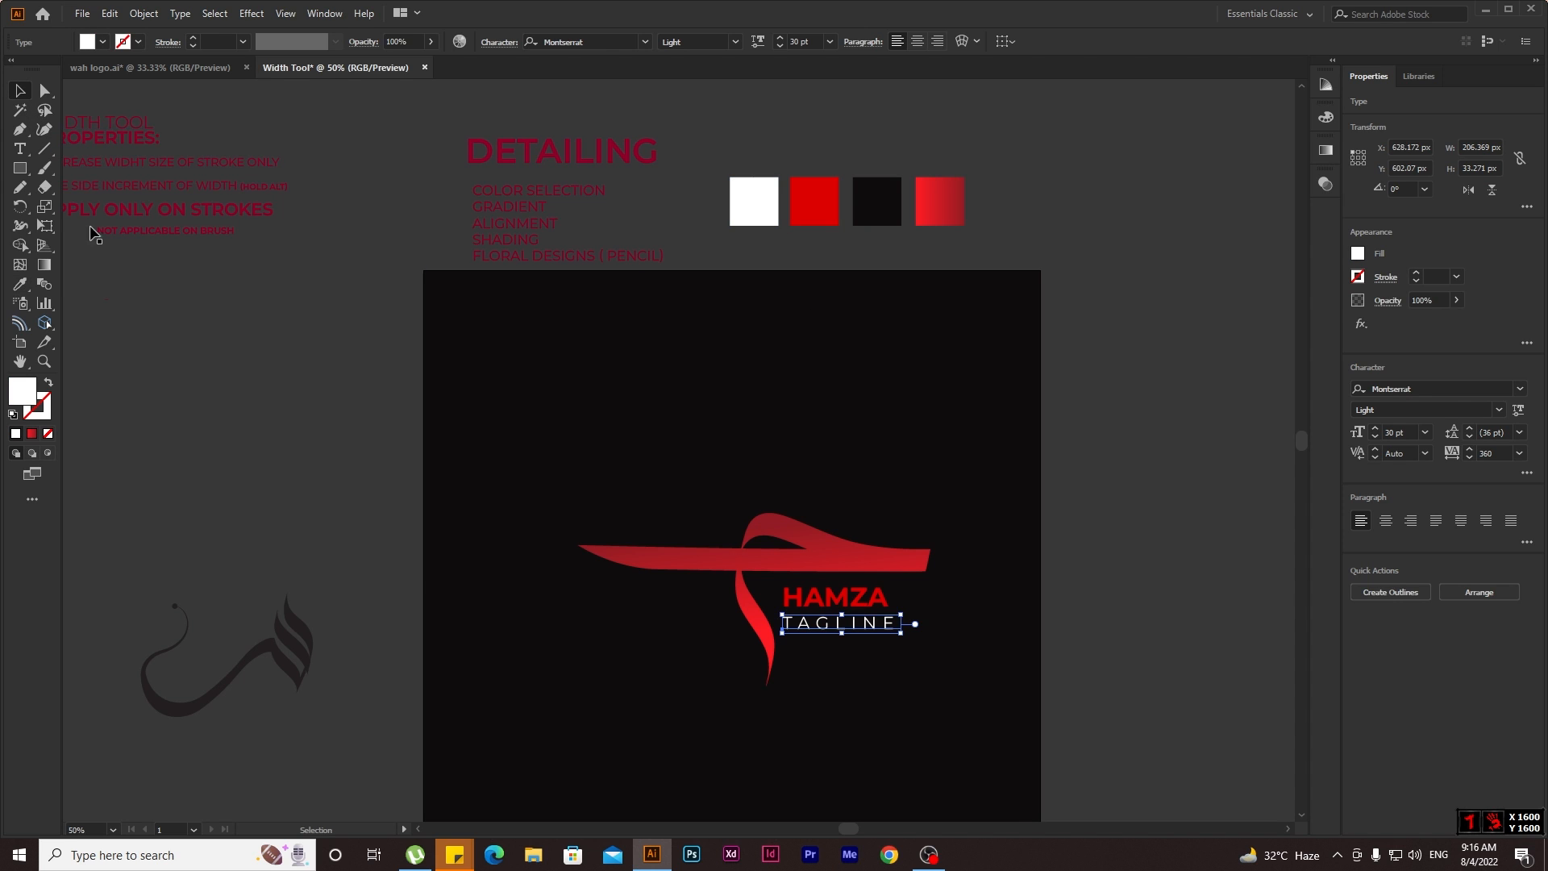
{"action": "left_click", "coordinate": [179, 382]}
Move the name and TAGLINE texts together to the right and slightly up, beneath the right end of the calligraphy mark.
{"action": "scroll", "coordinate": [912, 608], "scroll_direction": "up", "scroll_amount": 2}
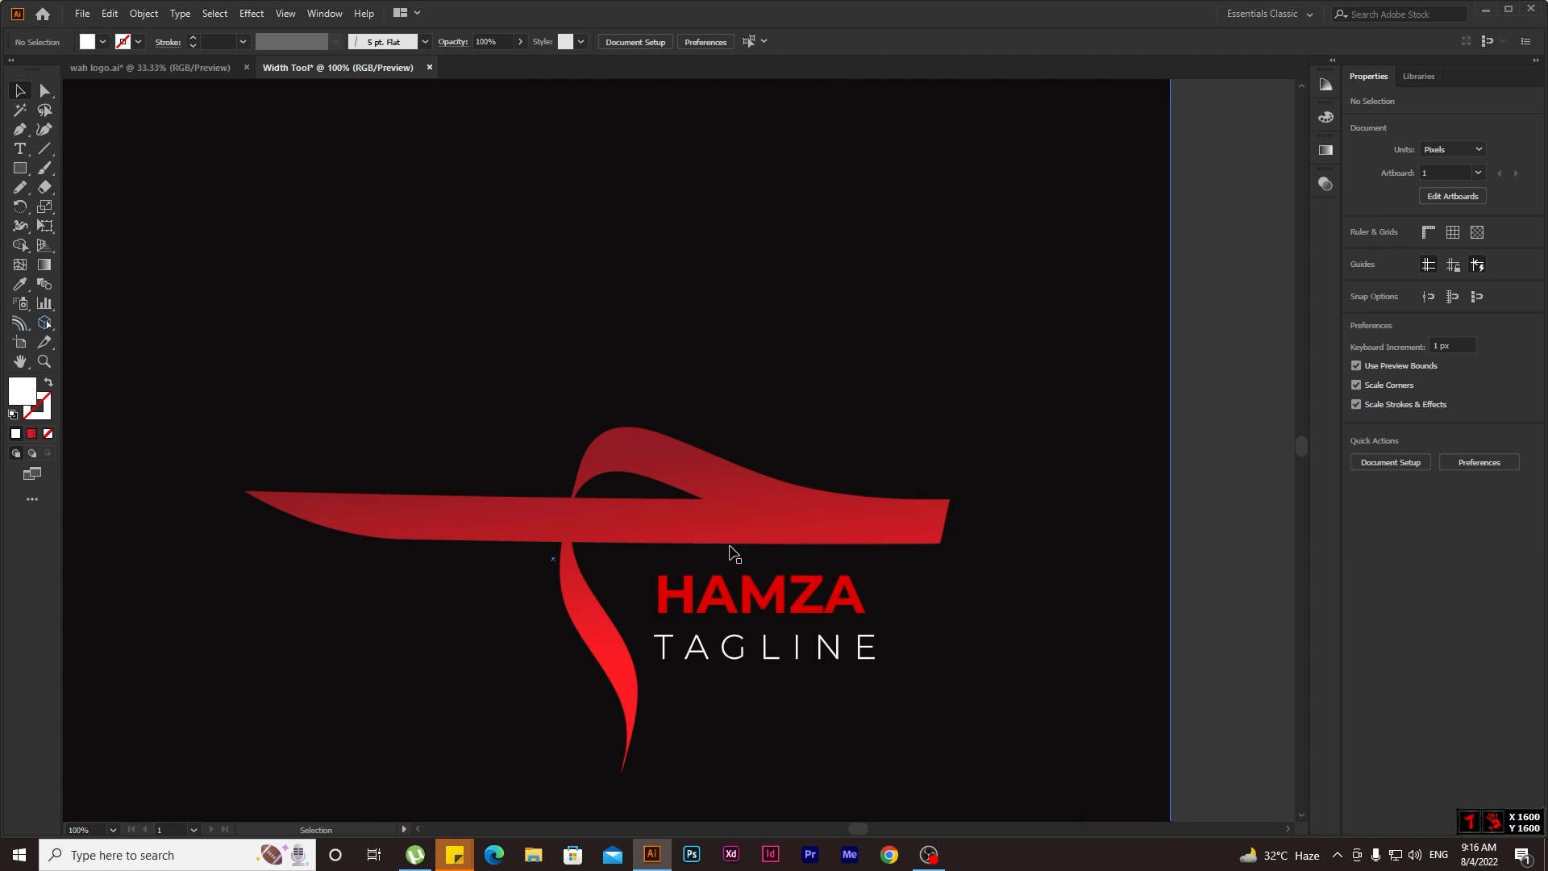
{"action": "scroll", "coordinate": [645, 478], "scroll_direction": "down", "scroll_amount": 2}
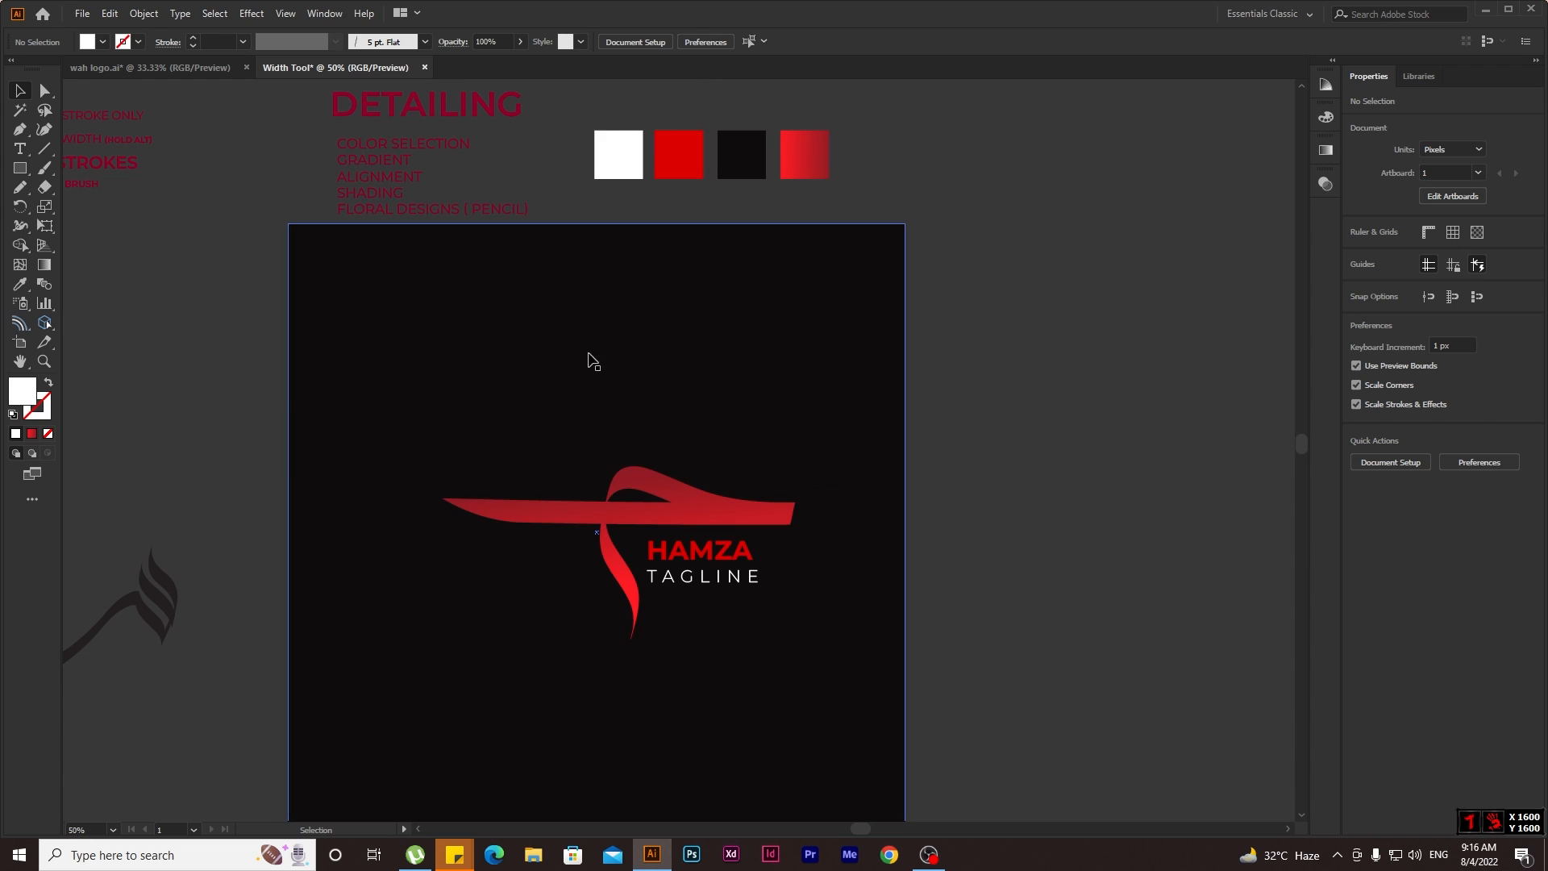
{"action": "left_click", "coordinate": [743, 558]}
{"action": "left_click", "coordinate": [746, 574], "text": "shift"}
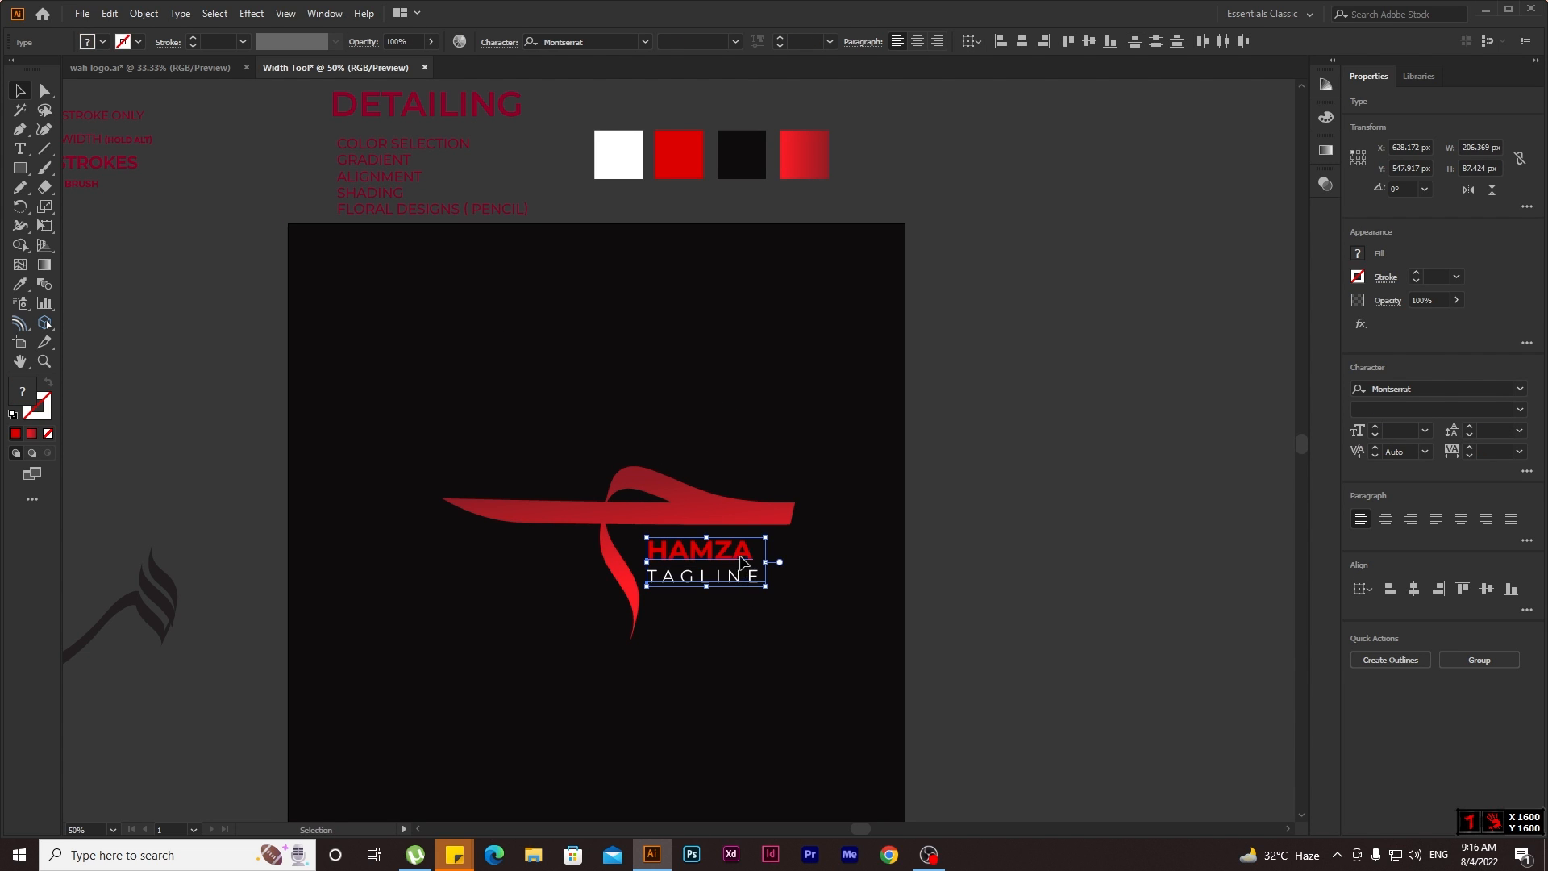
{"action": "left_click_drag", "start_coordinate": [748, 561], "coordinate": [776, 553]}
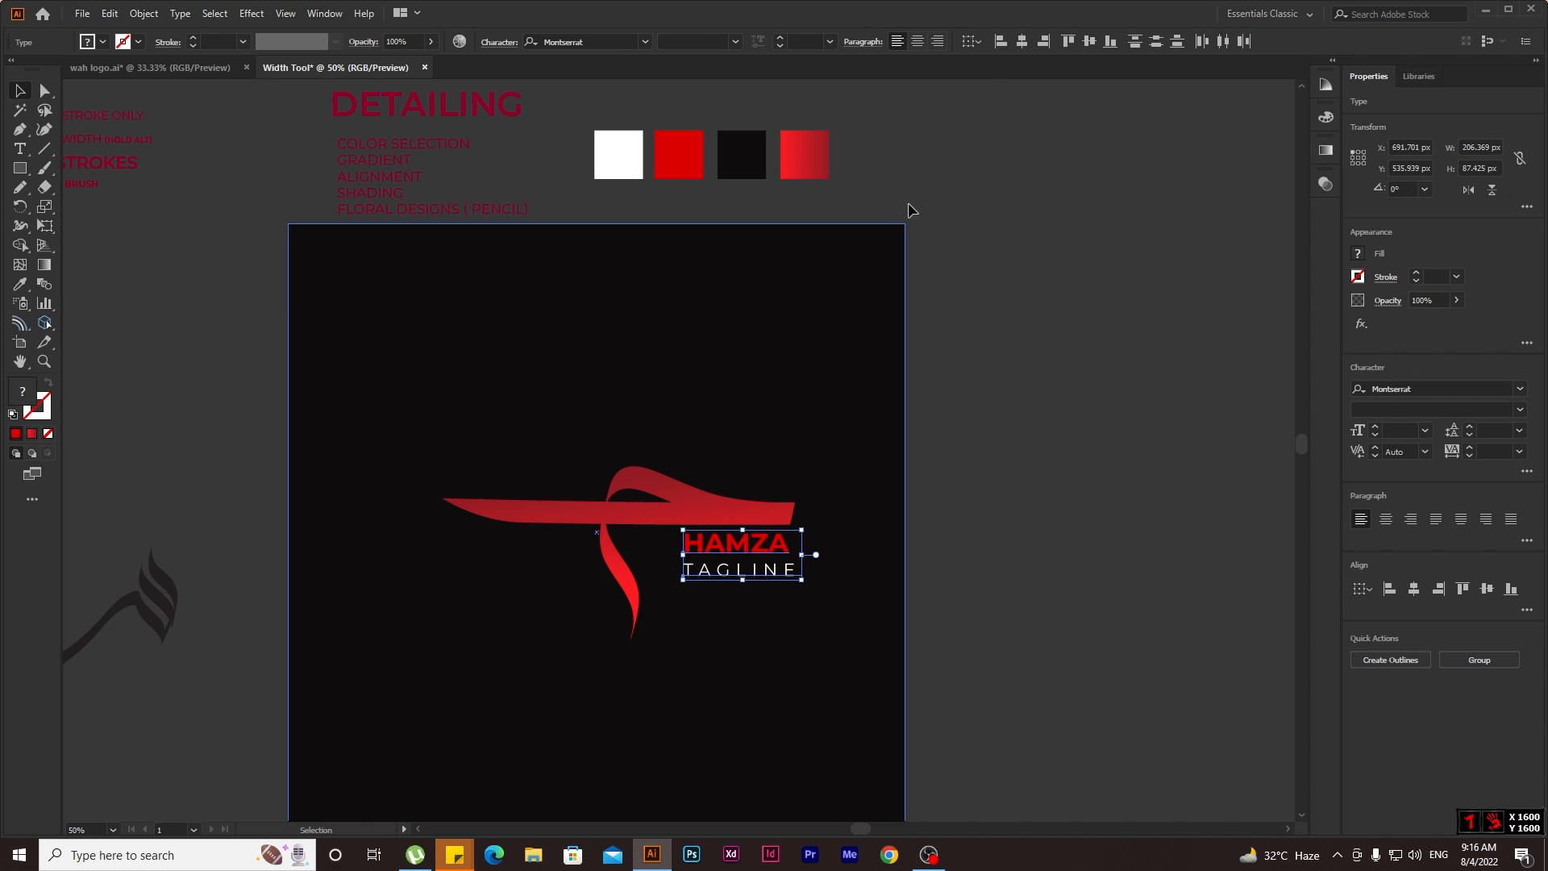
{"action": "left_click", "coordinate": [1062, 581]}
Show the rulers and place vertical guides at the left and right edges of the name text.
{"action": "scroll", "coordinate": [719, 587], "scroll_direction": "up", "scroll_amount": 3}
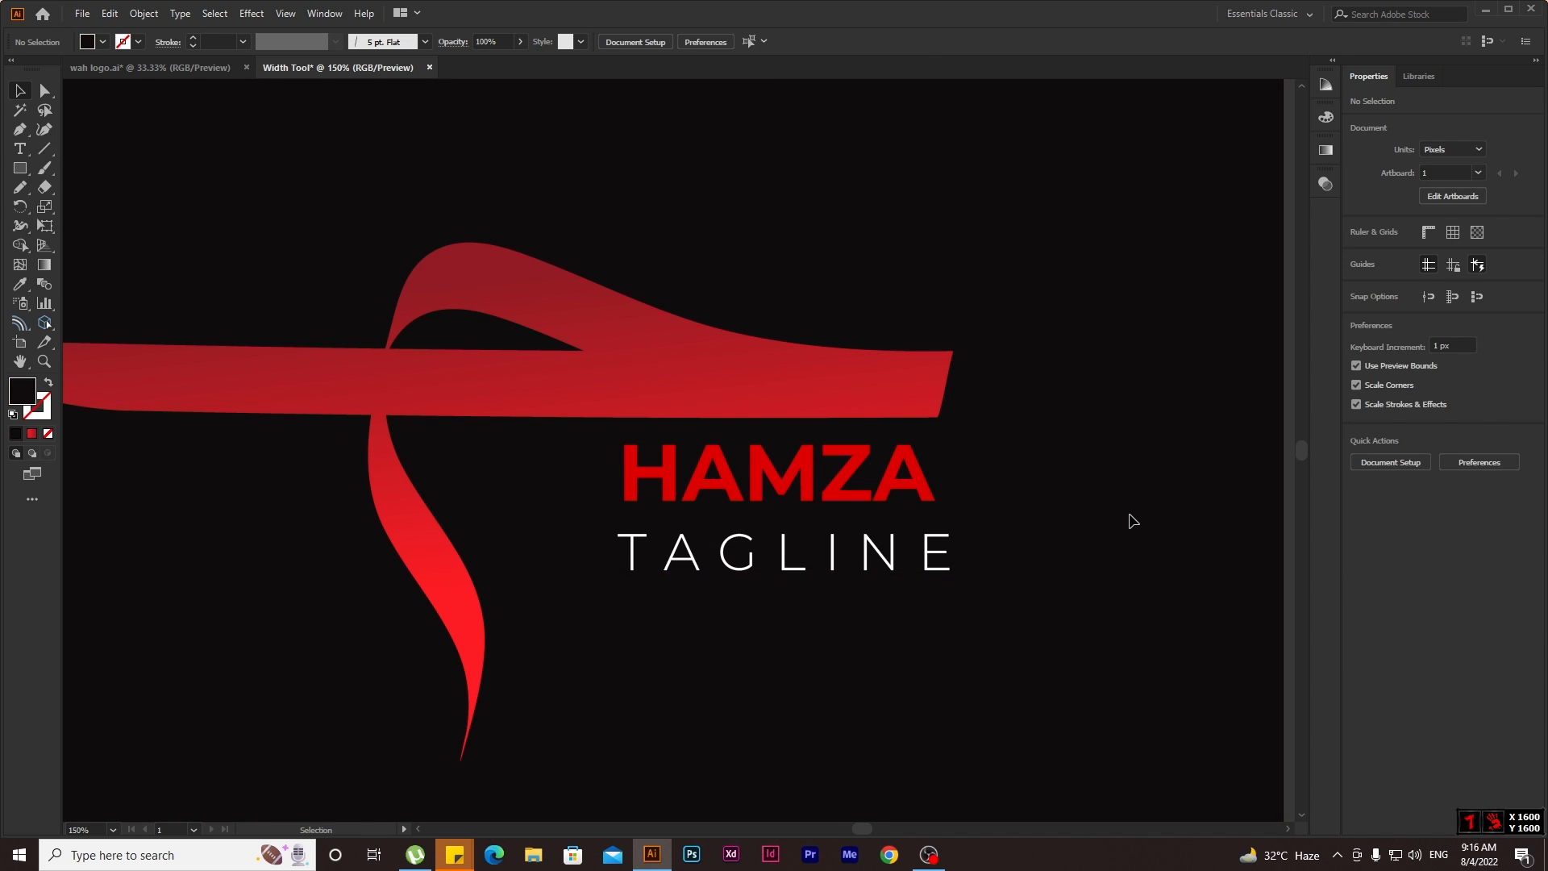
{"action": "key", "text": "ctrl+r"}
{"action": "left_click_drag", "start_coordinate": [68, 514], "coordinate": [625, 583]}
{"action": "left_click_drag", "start_coordinate": [74, 569], "coordinate": [936, 668]}
Tighten the TAGLINE text's tracking to 280 and nudge it 3 px right so it fits between the two guides.
{"action": "left_click", "coordinate": [805, 581]}
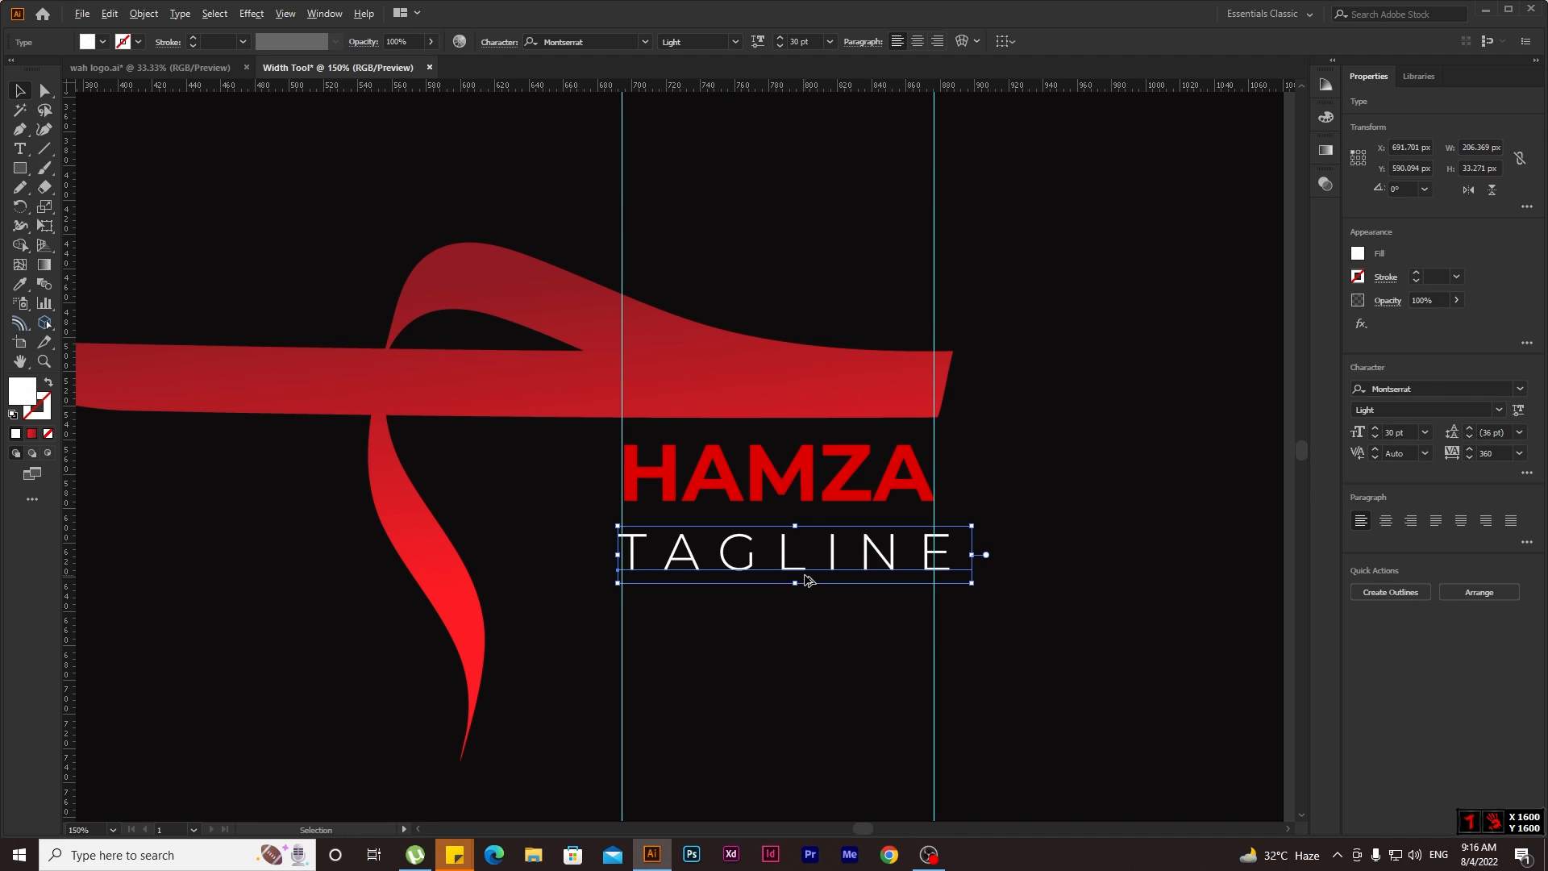
{"action": "key", "text": "alt+Left"}
{"action": "key", "text": "alt+Left"}
{"action": "key", "text": "alt+Left"}
{"action": "key", "text": "alt+Left"}
{"action": "key", "text": "alt+Left"}
{"action": "key", "text": "alt+Left"}
{"action": "key", "text": "Right"}
{"action": "key", "text": "Right"}
{"action": "key", "text": "Right"}
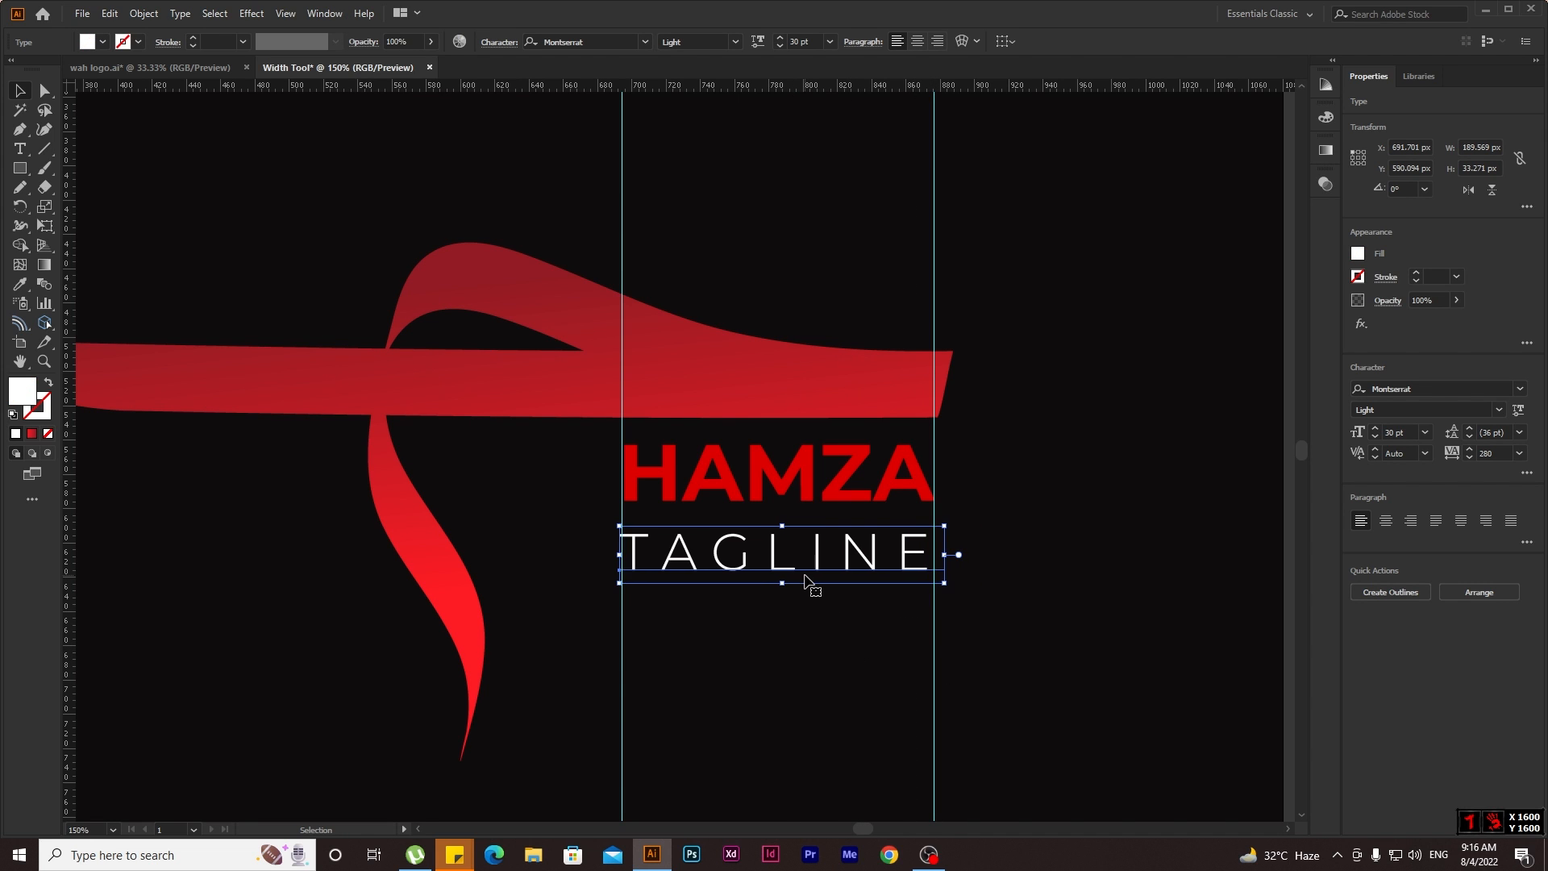
{"action": "key", "text": "alt+Right"}
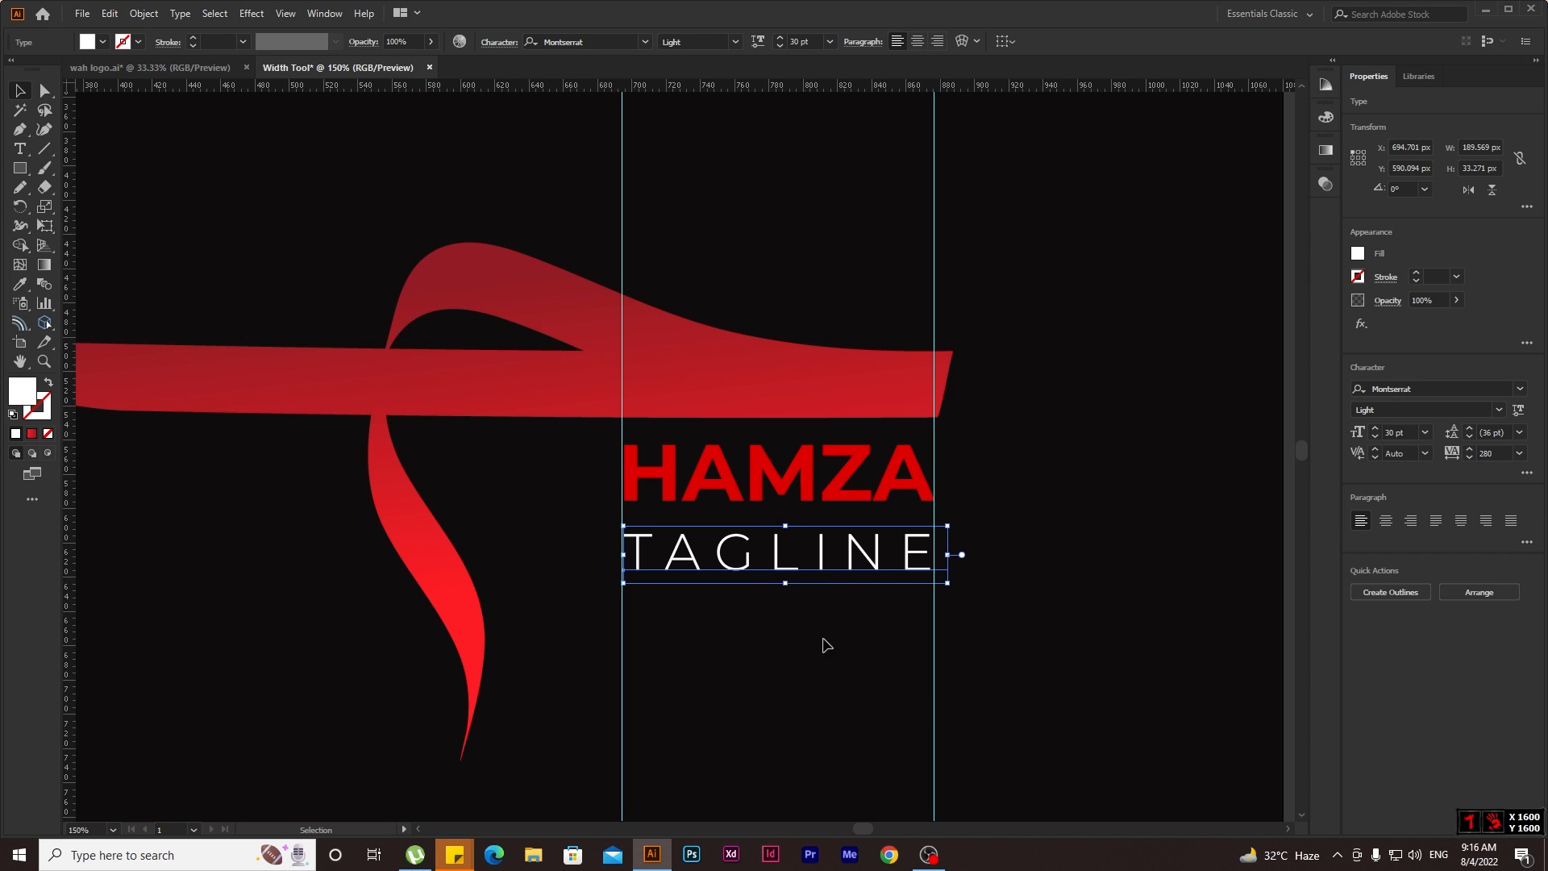
{"action": "left_click", "coordinate": [806, 488], "text": "shift"}
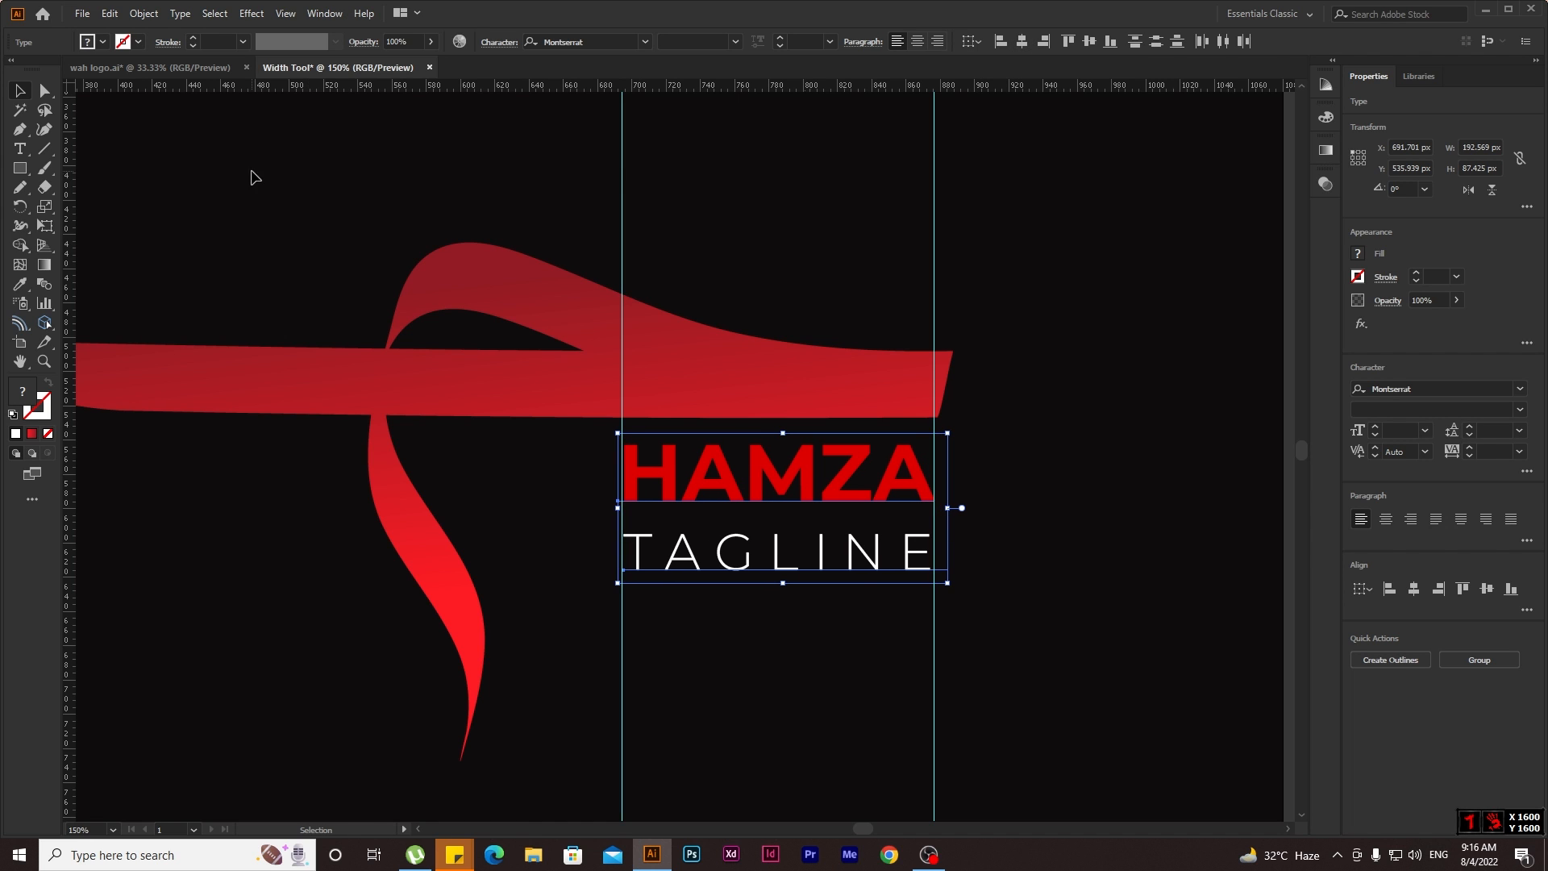
{"action": "scroll", "coordinate": [676, 369], "scroll_direction": "down", "scroll_amount": 2}
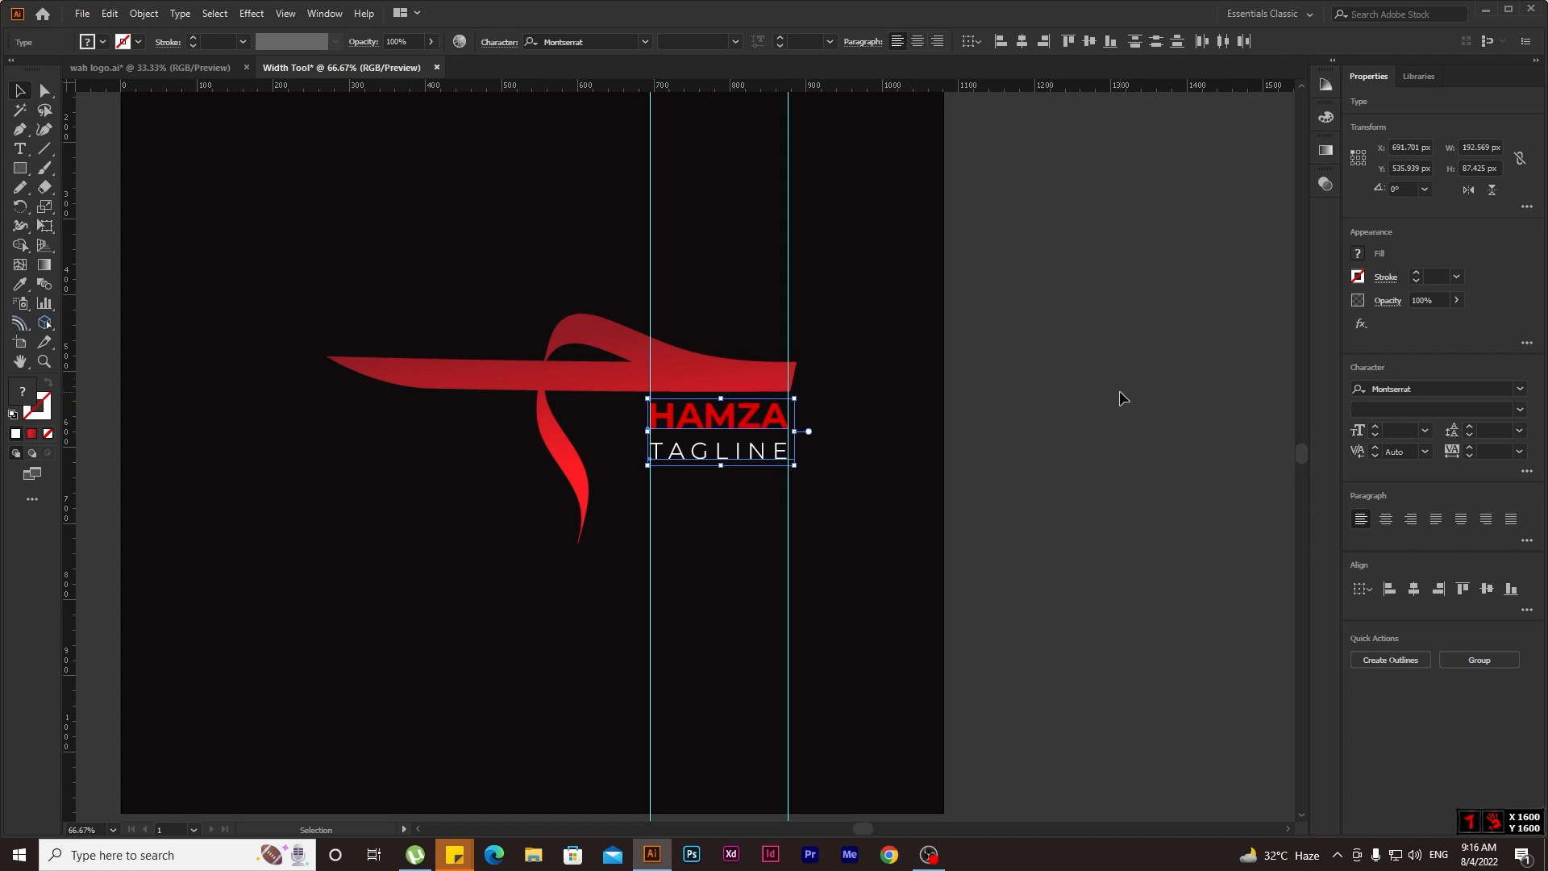
{"action": "left_click", "coordinate": [750, 476]}
Draw a closed four-sided shape with the Pen tool along the right guide, covering the slanted right tip of the calligraphy mark.
{"action": "scroll", "coordinate": [777, 415], "scroll_direction": "up", "scroll_amount": 2}
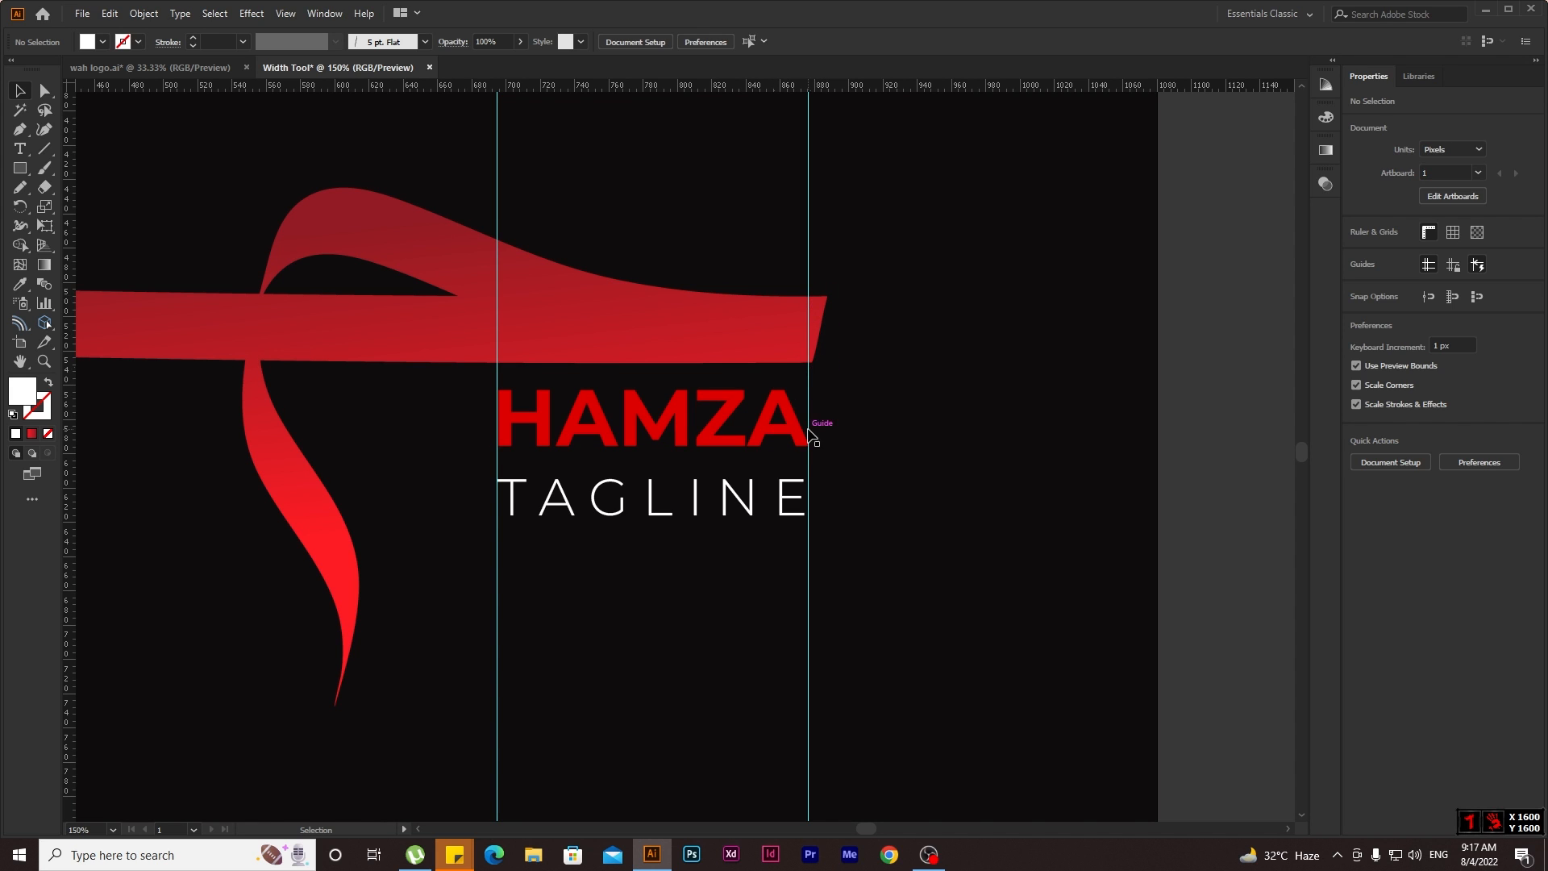
{"action": "left_click", "coordinate": [801, 341]}
{"action": "left_click", "coordinate": [20, 129]}
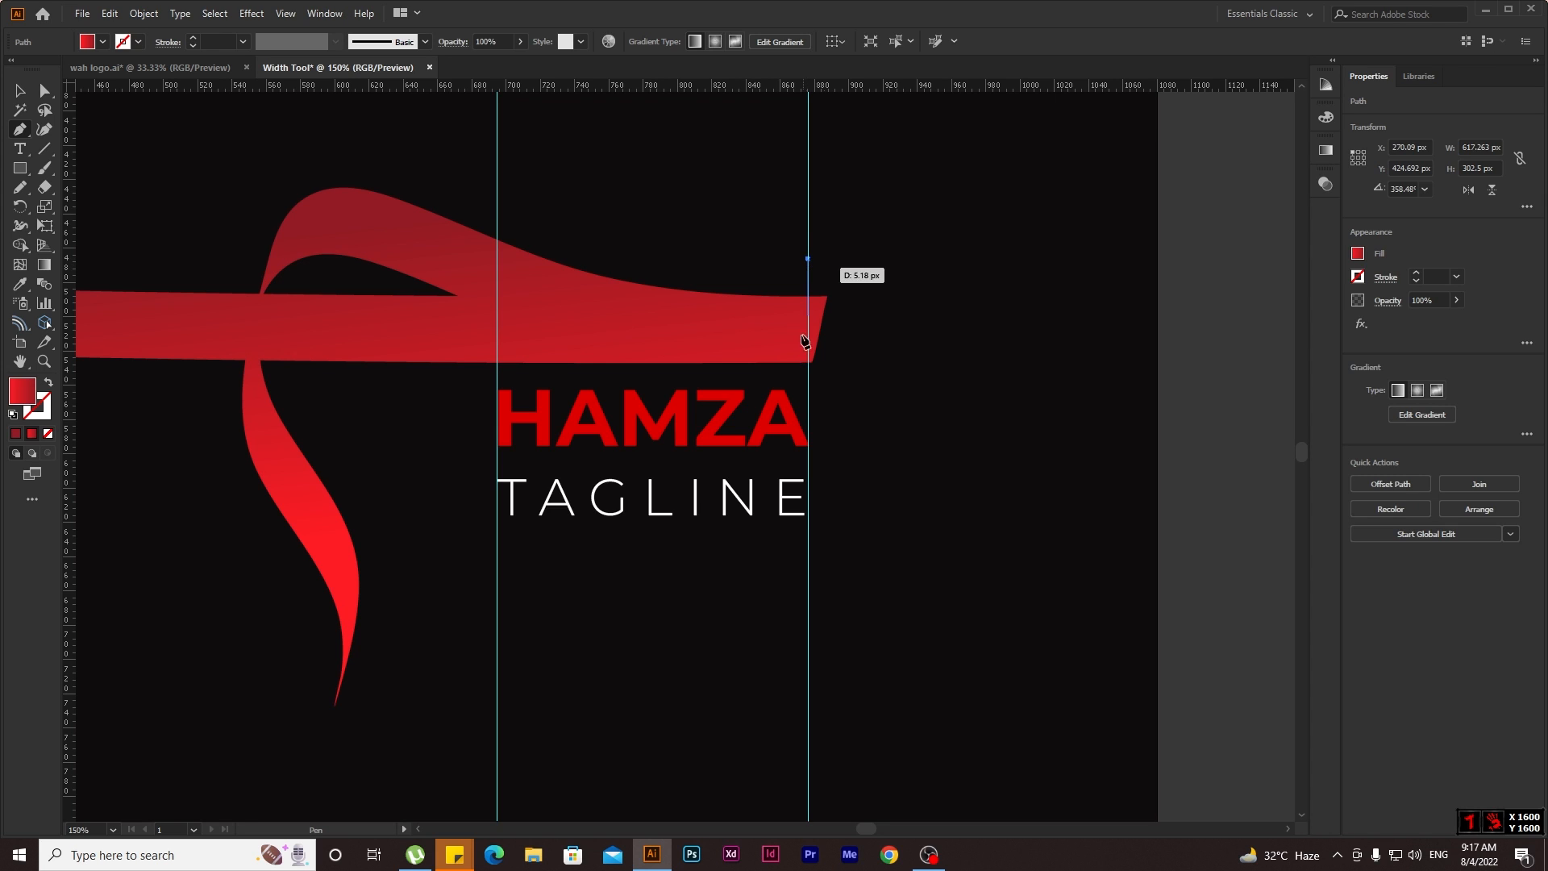
{"action": "left_click", "coordinate": [808, 379]}
{"action": "left_click", "coordinate": [870, 379], "text": "shift"}
{"action": "left_click", "coordinate": [870, 265]}
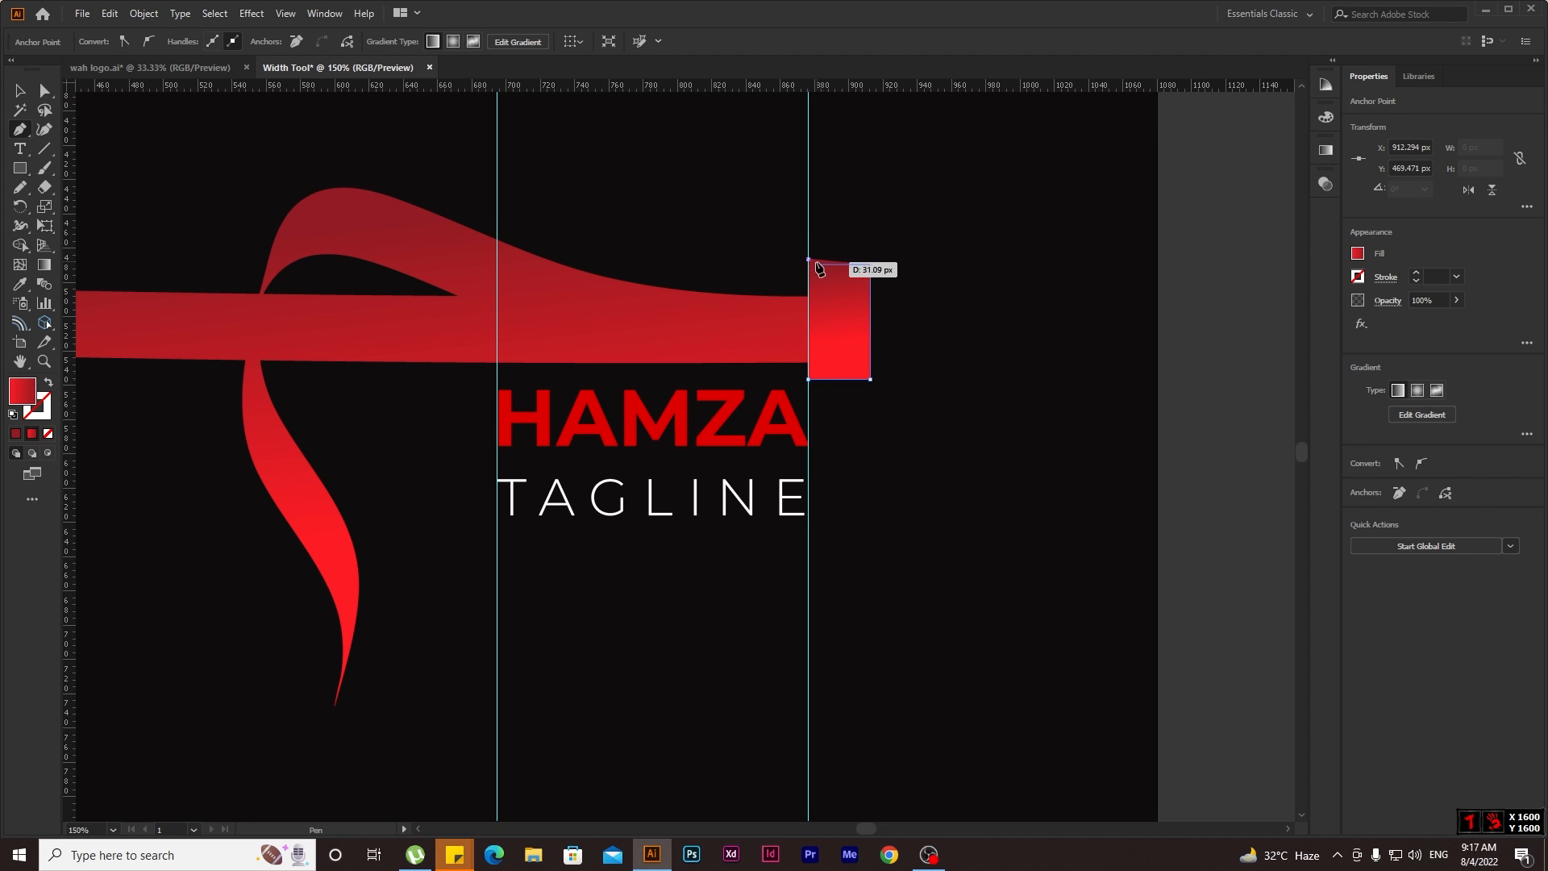
{"action": "left_click", "coordinate": [808, 259]}
{"action": "left_click", "coordinate": [14, 93]}
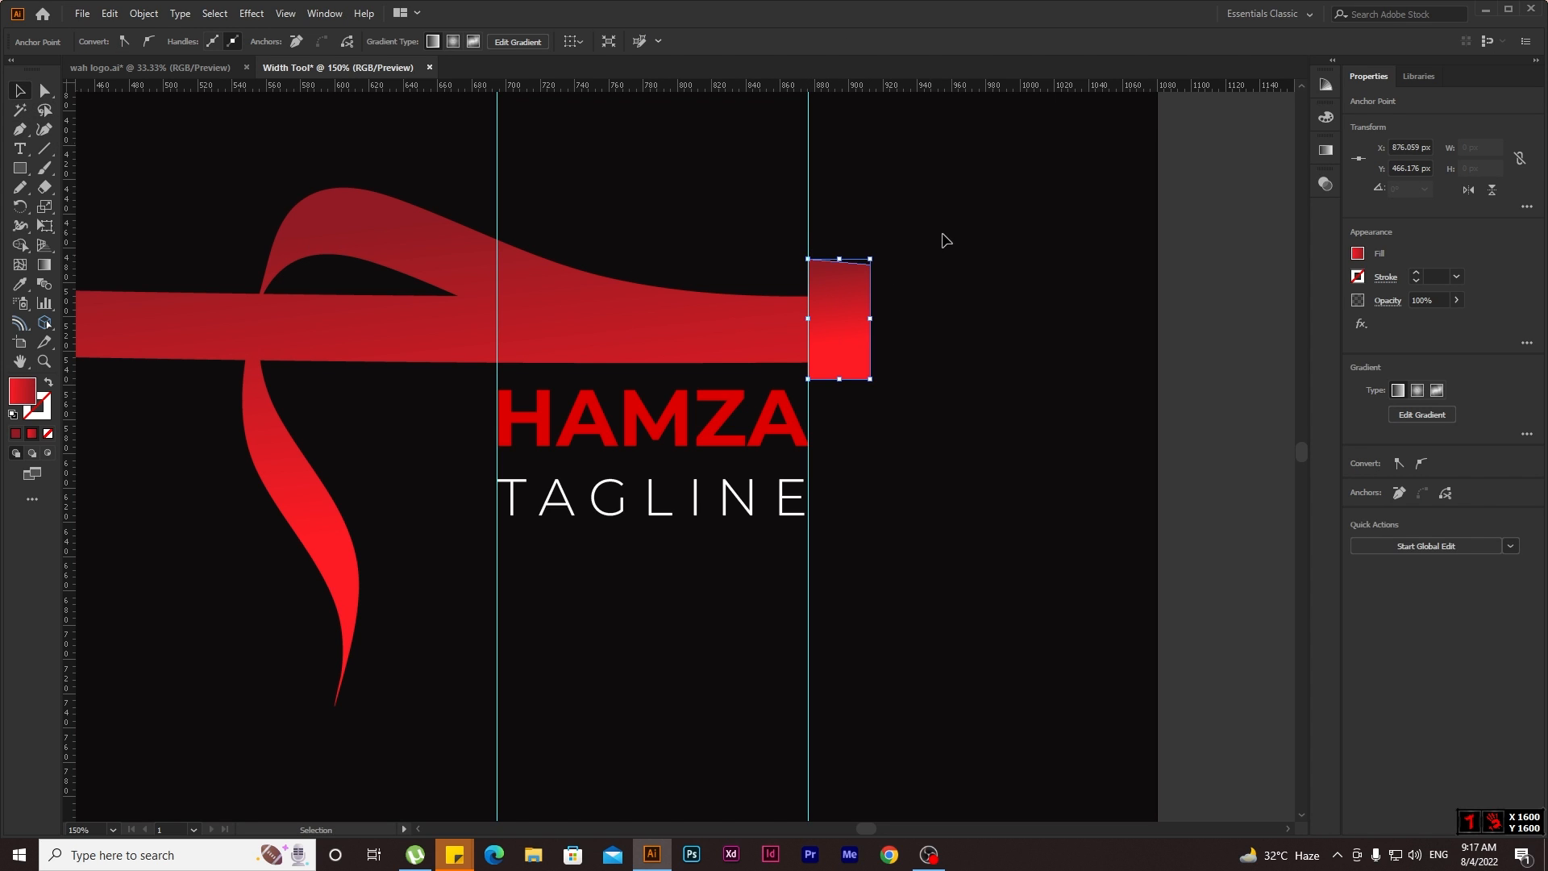
Cut off the calligraphy mark's slanted right tip and the drawn shape beyond the right guide with the Shape Builder tool.
{"action": "left_click_drag", "start_coordinate": [941, 238], "coordinate": [801, 344]}
{"action": "scroll", "coordinate": [802, 344], "scroll_direction": "up", "scroll_amount": 1}
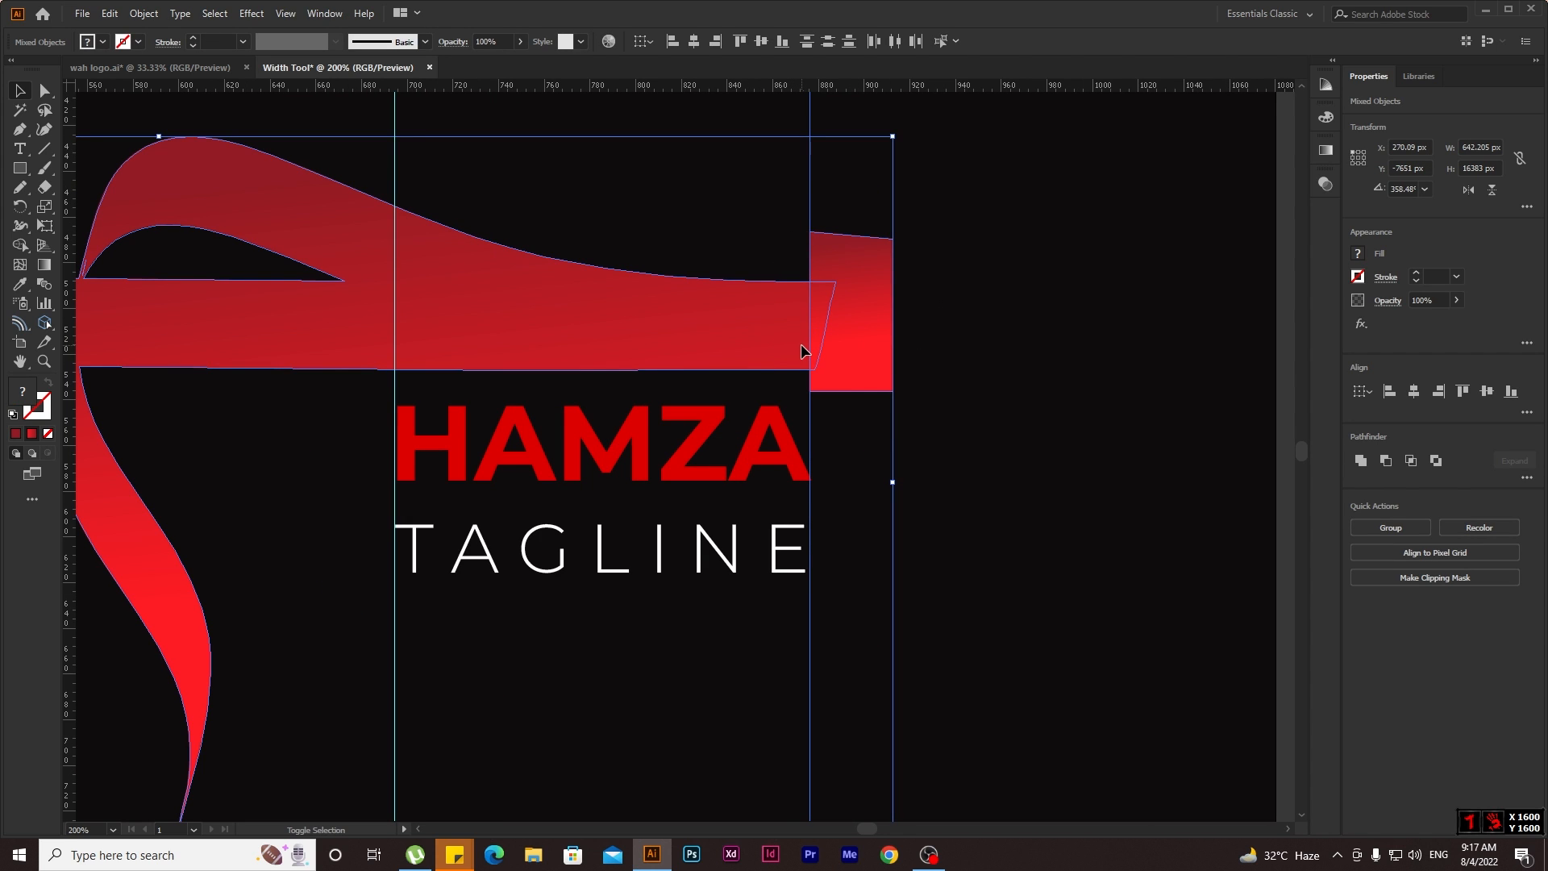
{"action": "key", "text": "shift+m"}
{"action": "left_click_drag", "start_coordinate": [839, 327], "coordinate": [814, 318]}
{"action": "key", "text": "v"}
{"action": "left_click", "coordinate": [944, 387]}
Delete the two vertical guides around the name and TAGLINE texts.
{"action": "scroll", "coordinate": [944, 387], "scroll_direction": "down", "scroll_amount": 3}
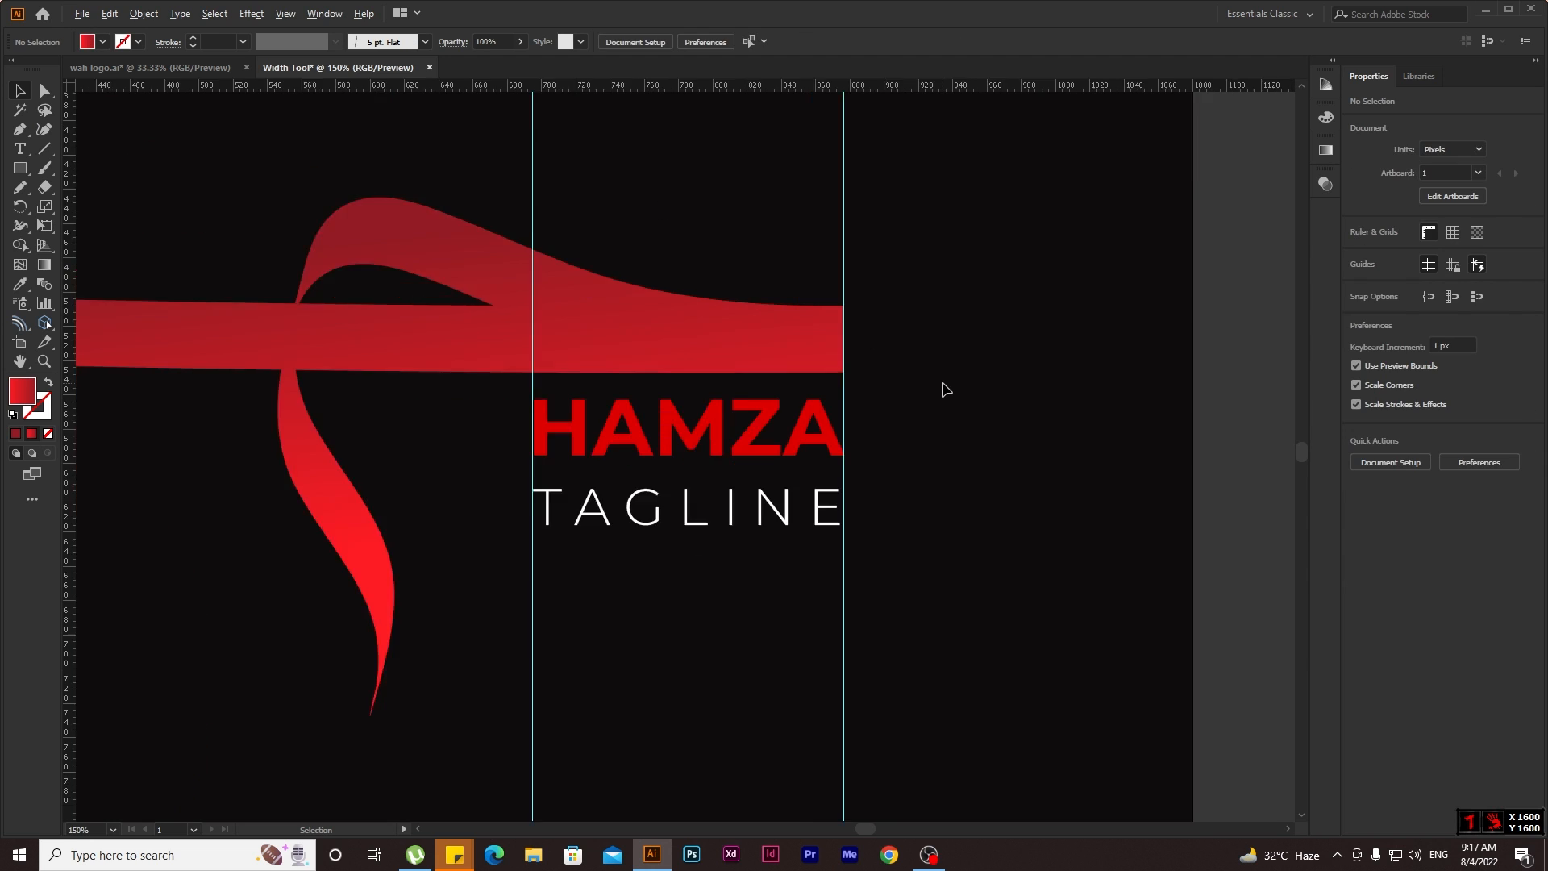
{"action": "left_click_drag", "start_coordinate": [681, 172], "coordinate": [945, 219]}
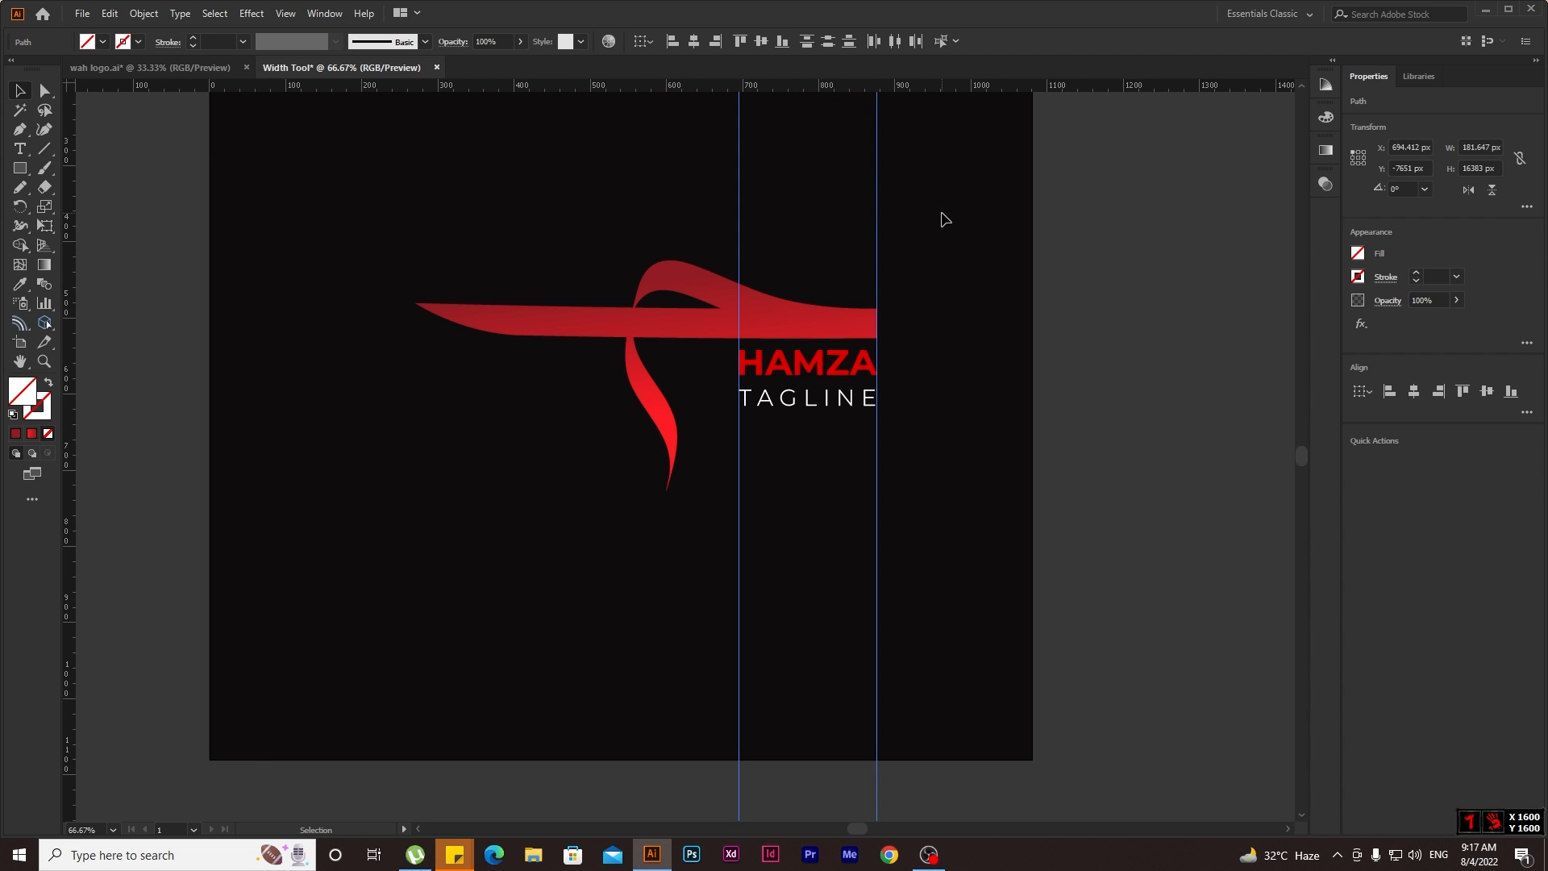
{"action": "key", "text": "Delete"}
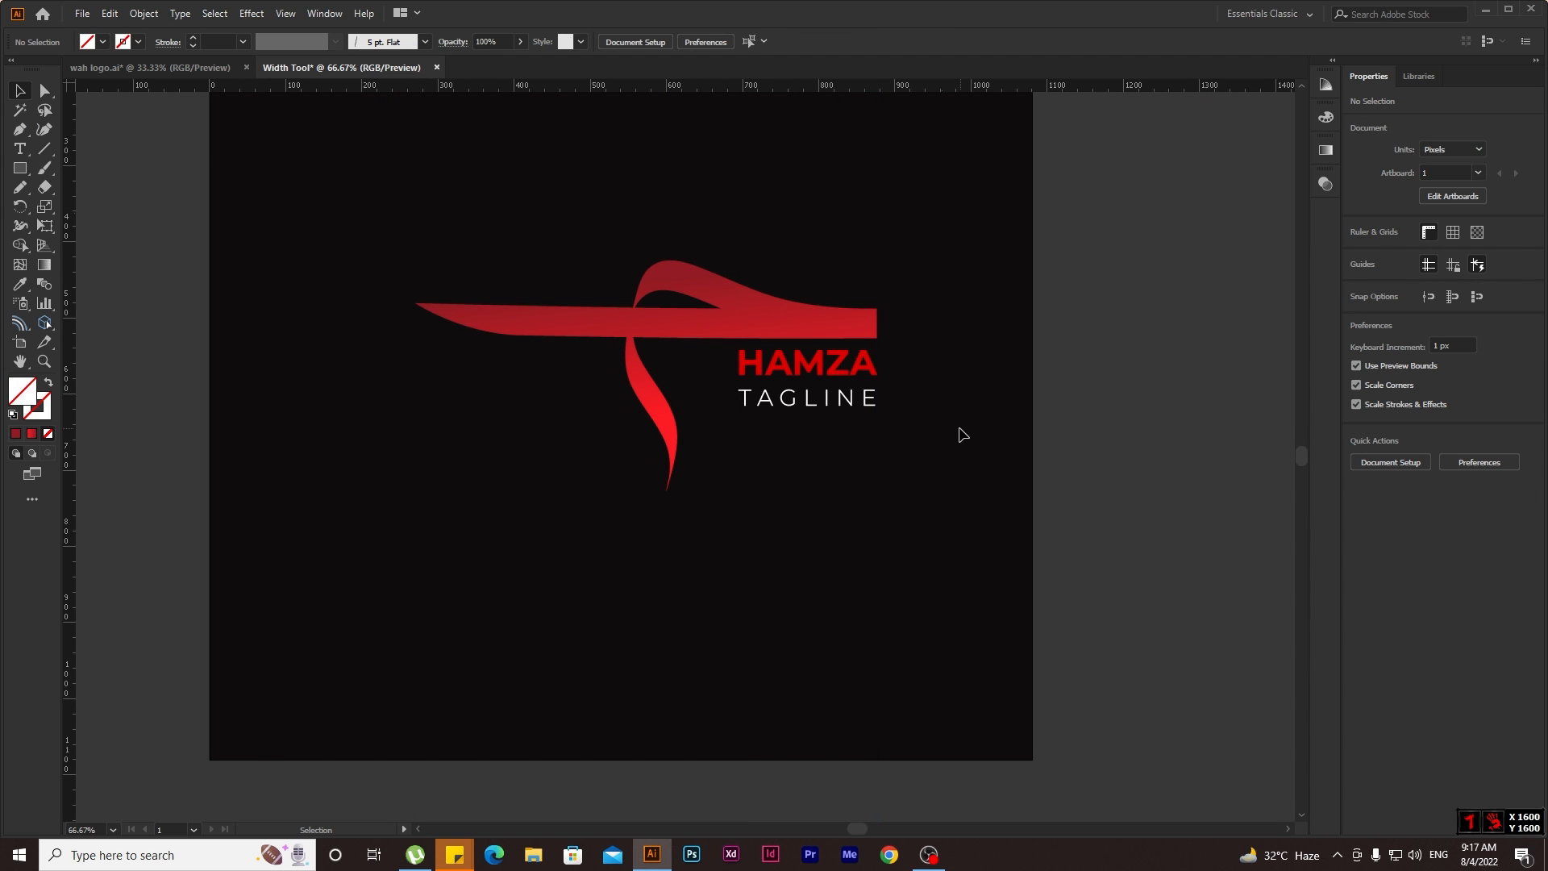
Draw a closed curved shape with the Pen tool from the loop's lower-left anchor, covering the loop's inner band and part of its opening.
{"action": "scroll", "coordinate": [960, 432], "scroll_direction": "up", "scroll_amount": 2}
{"action": "scroll", "coordinate": [663, 425], "scroll_direction": "up", "scroll_amount": 2}
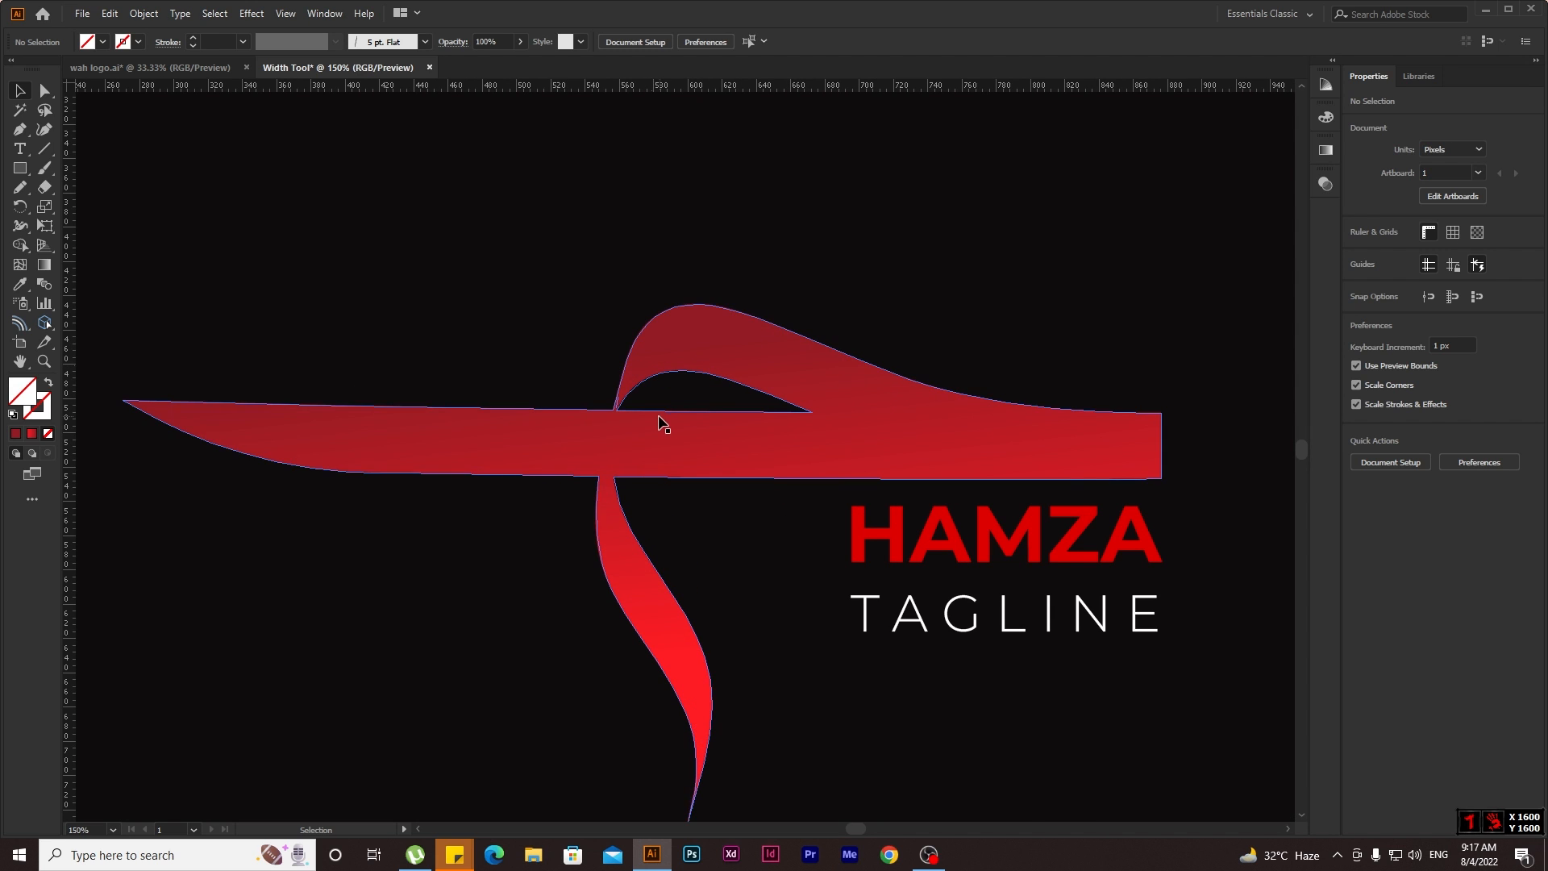
{"action": "scroll", "coordinate": [798, 403], "scroll_direction": "up", "scroll_amount": 2}
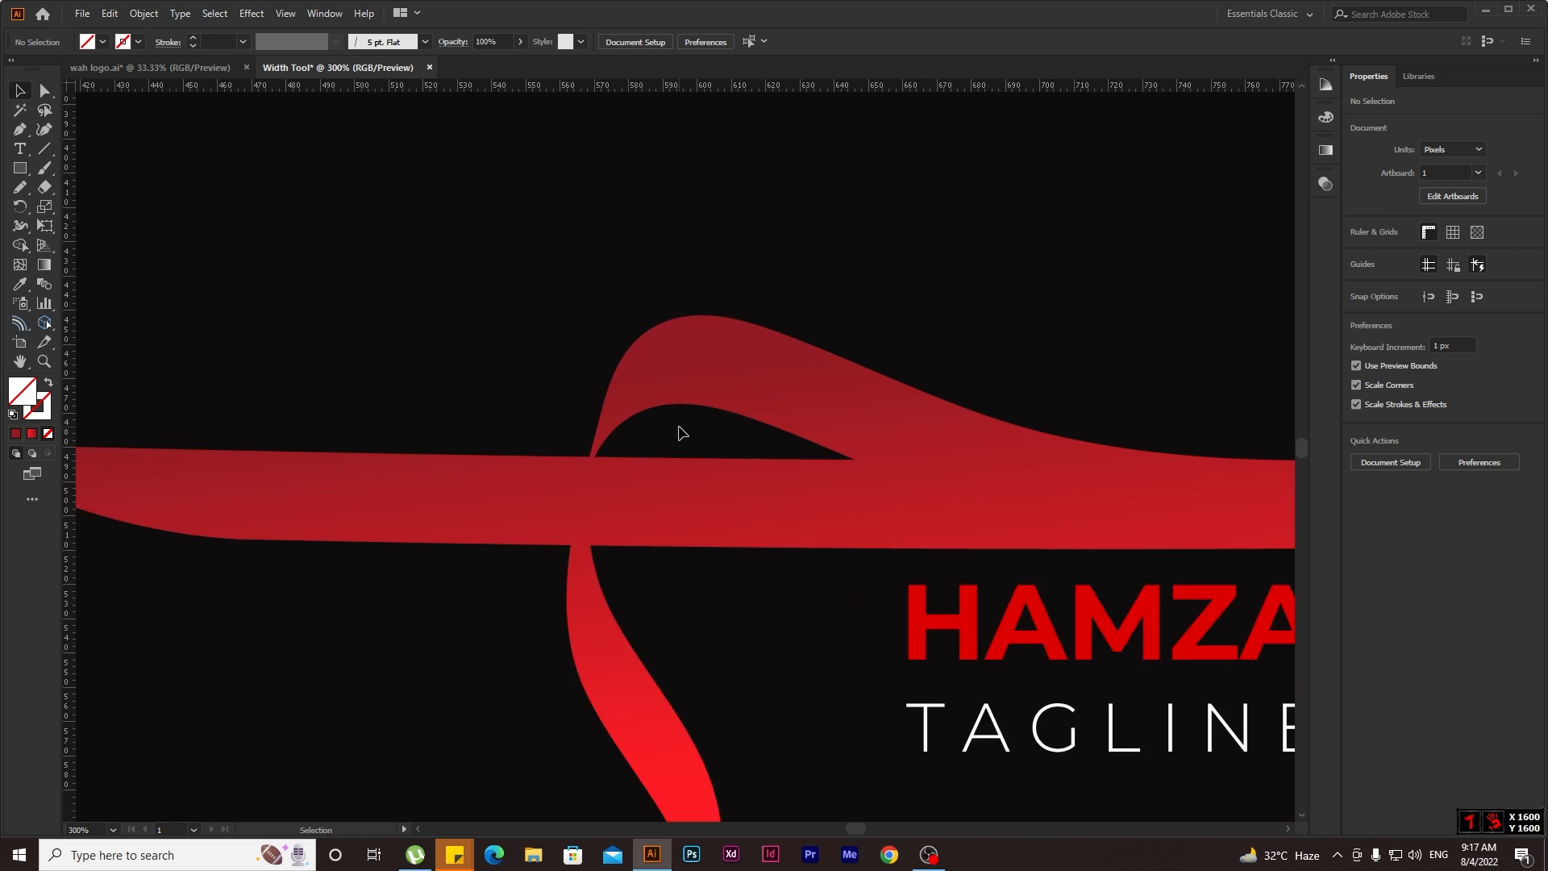
{"action": "left_click", "coordinate": [20, 129]}
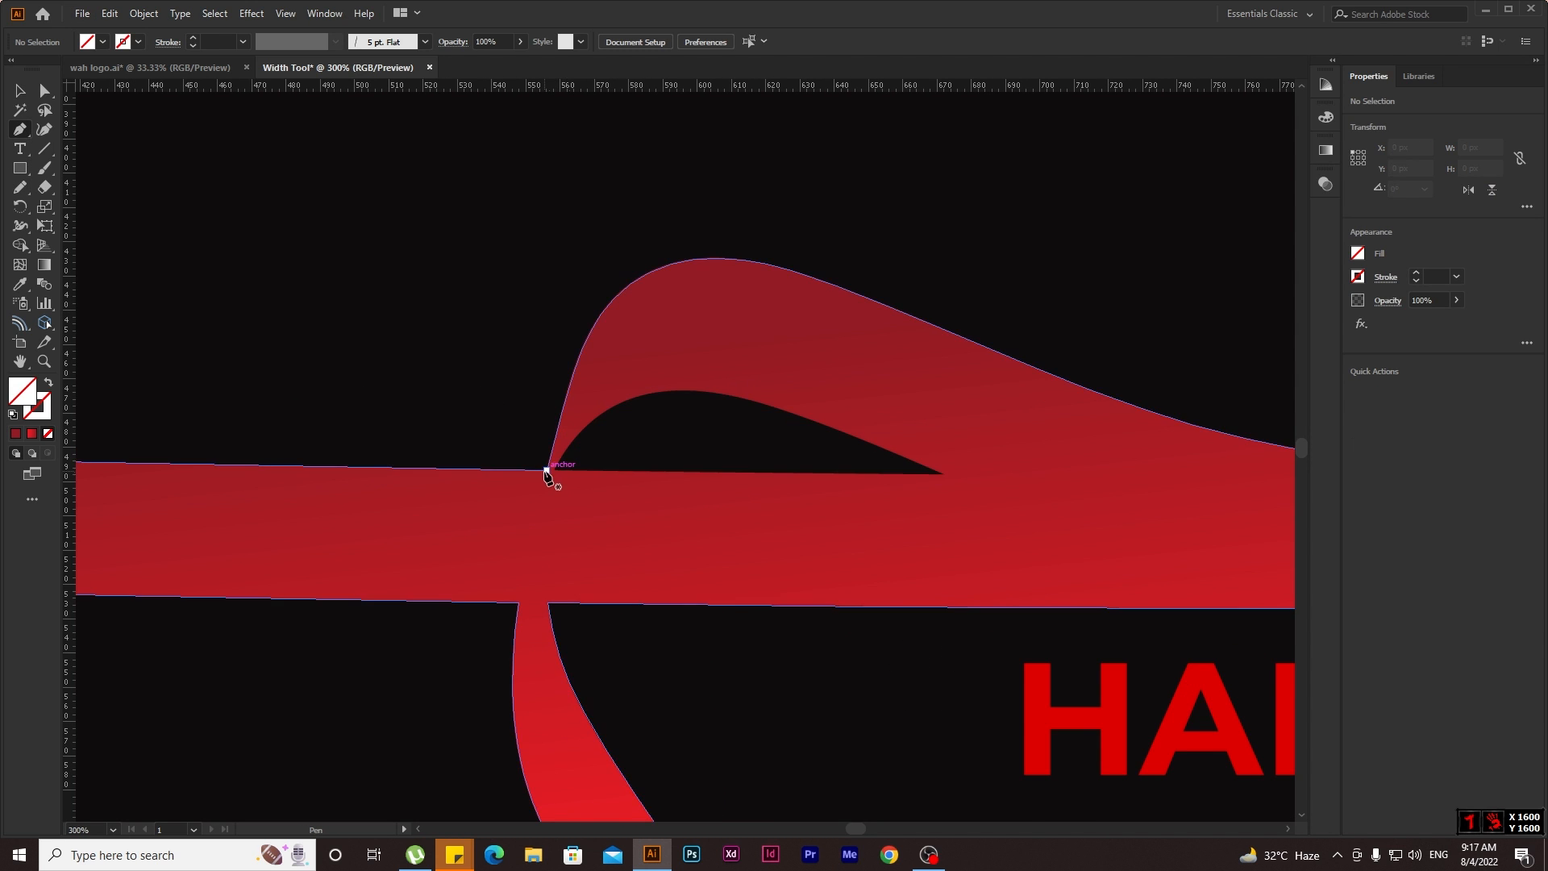
{"action": "left_click", "coordinate": [547, 469]}
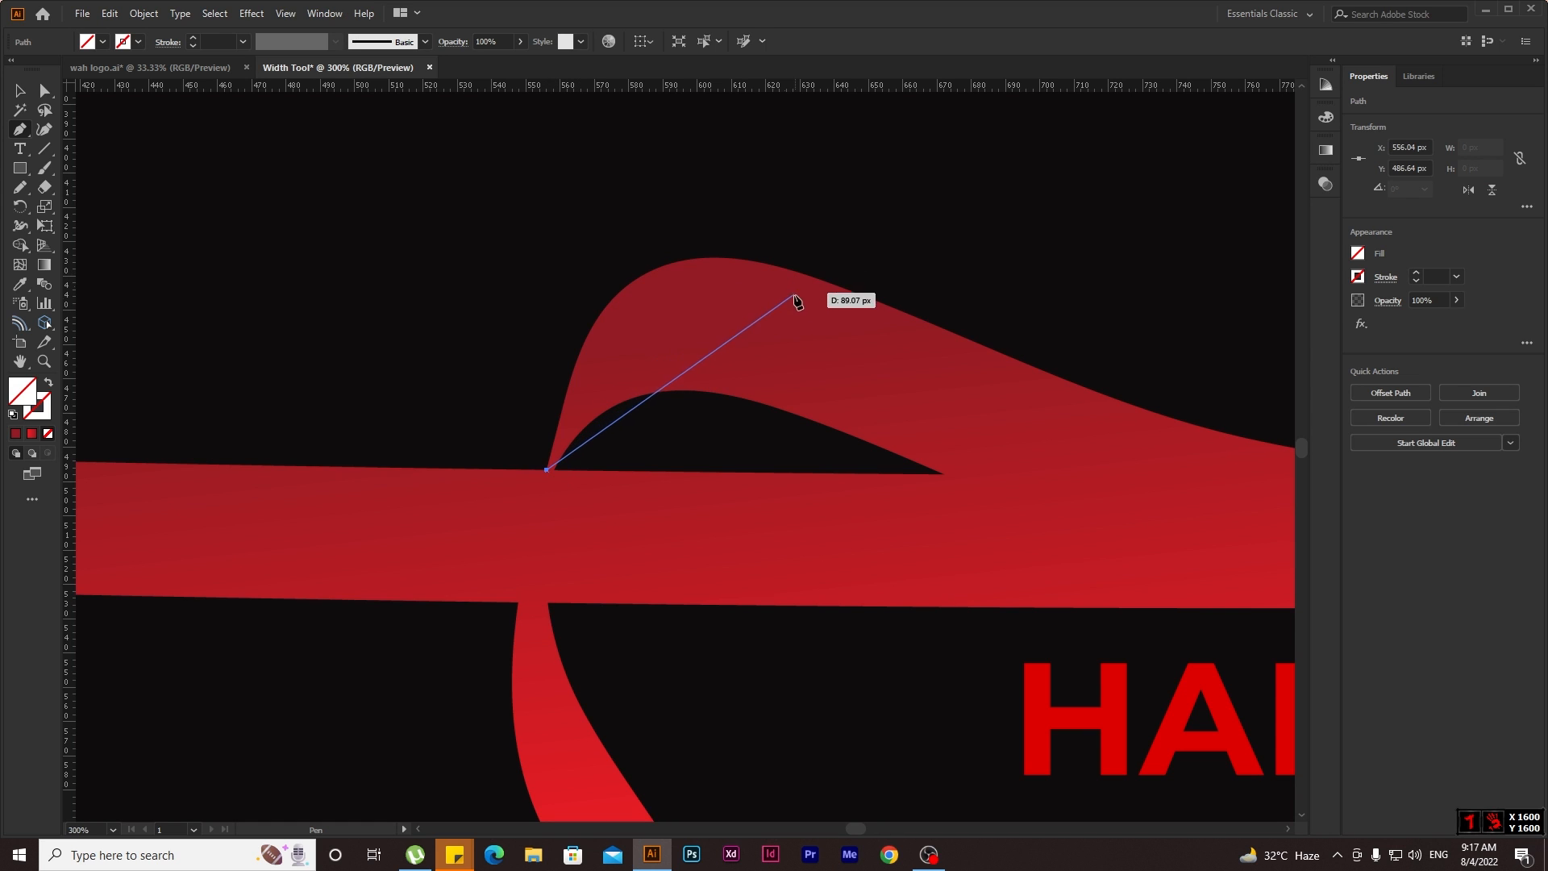
{"action": "left_click_drag", "start_coordinate": [791, 302], "coordinate": [989, 364]}
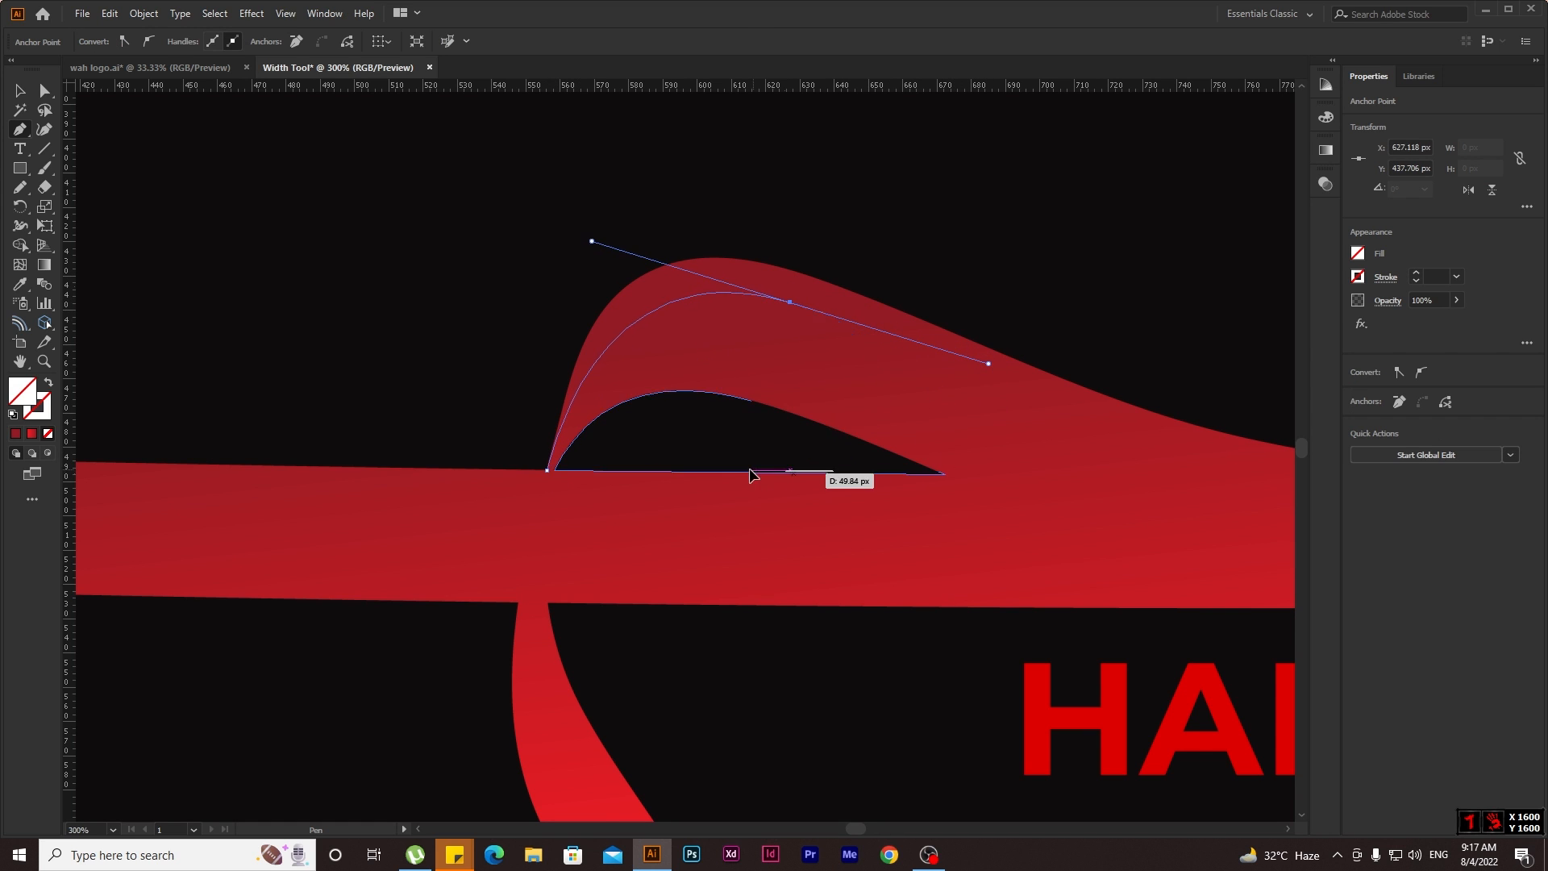
{"action": "left_click_drag", "start_coordinate": [752, 471], "coordinate": [647, 444]}
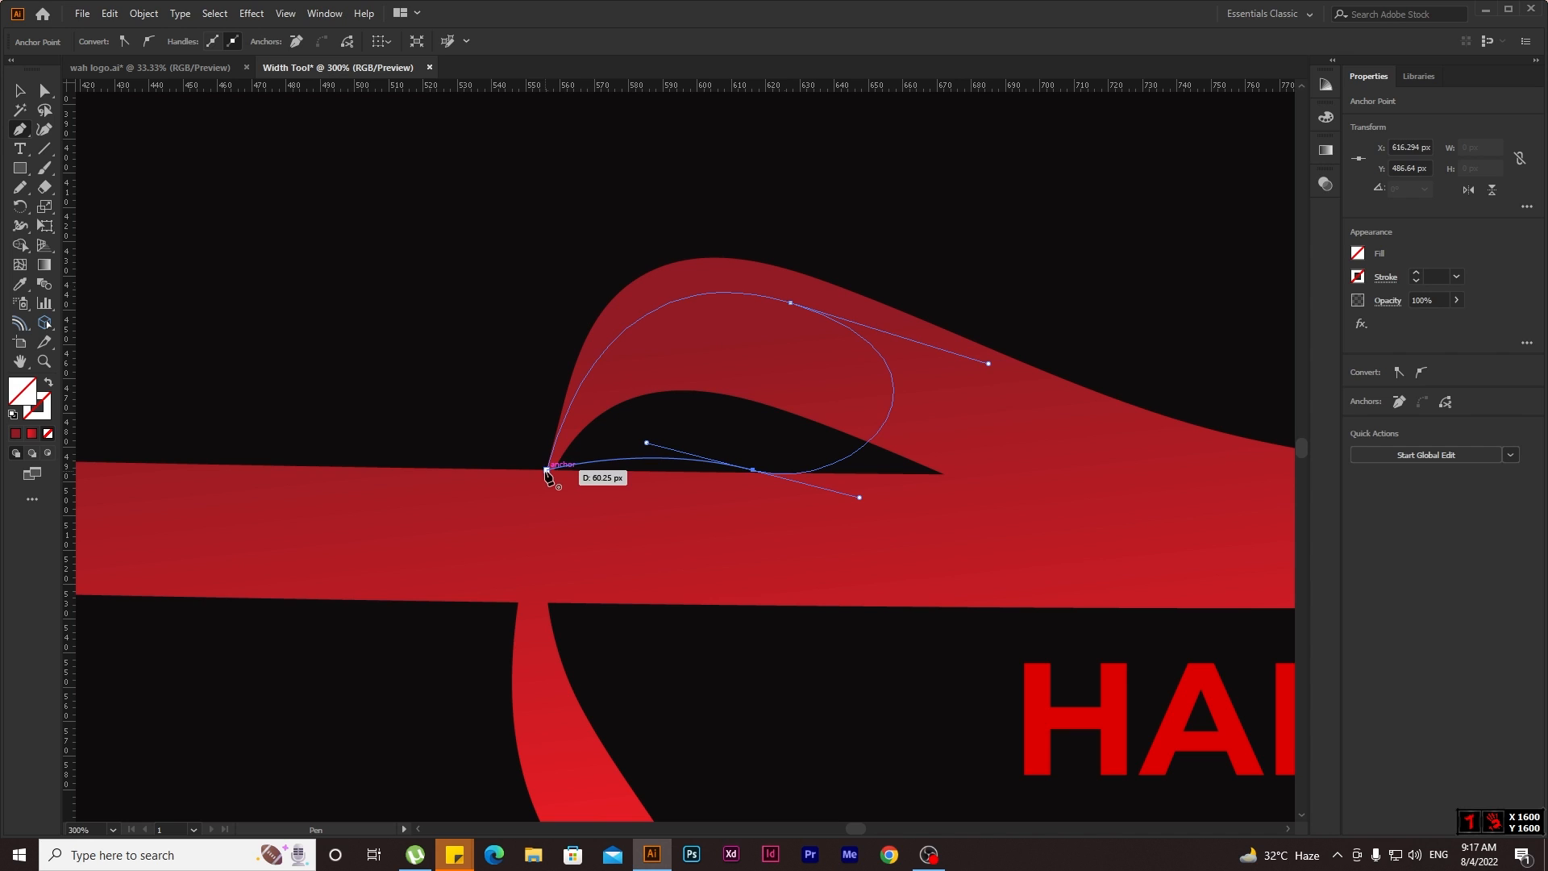
{"action": "left_click_drag", "start_coordinate": [547, 476], "coordinate": [547, 475]}
Fill the loop shape with a linear gradient using black for both stops, with the end stop at 0% opacity.
{"action": "left_click", "coordinate": [33, 434]}
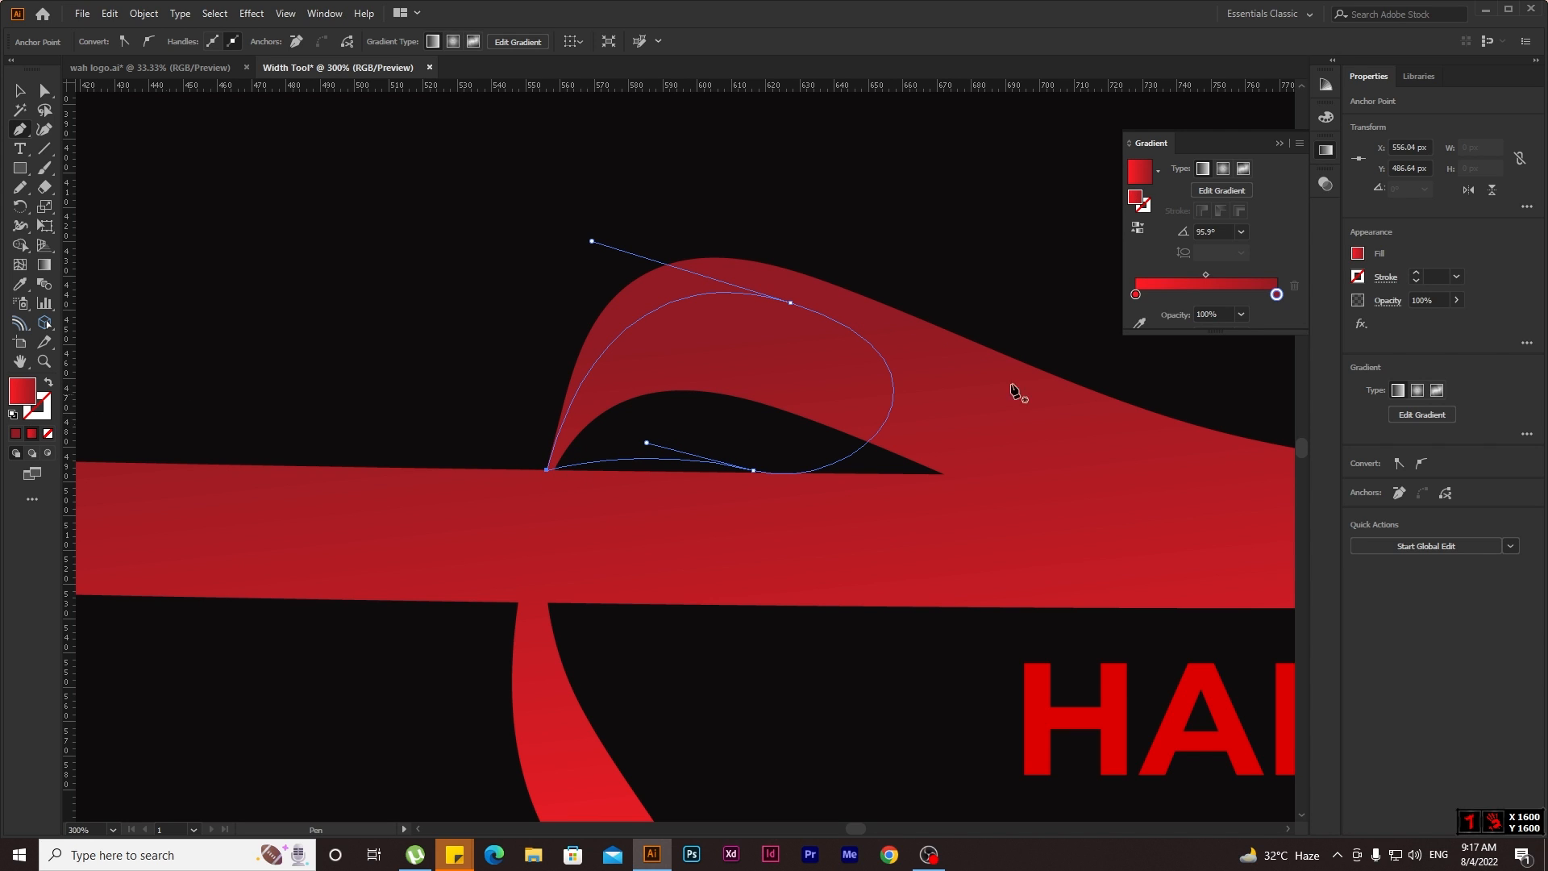
{"action": "double_click", "coordinate": [1136, 295]}
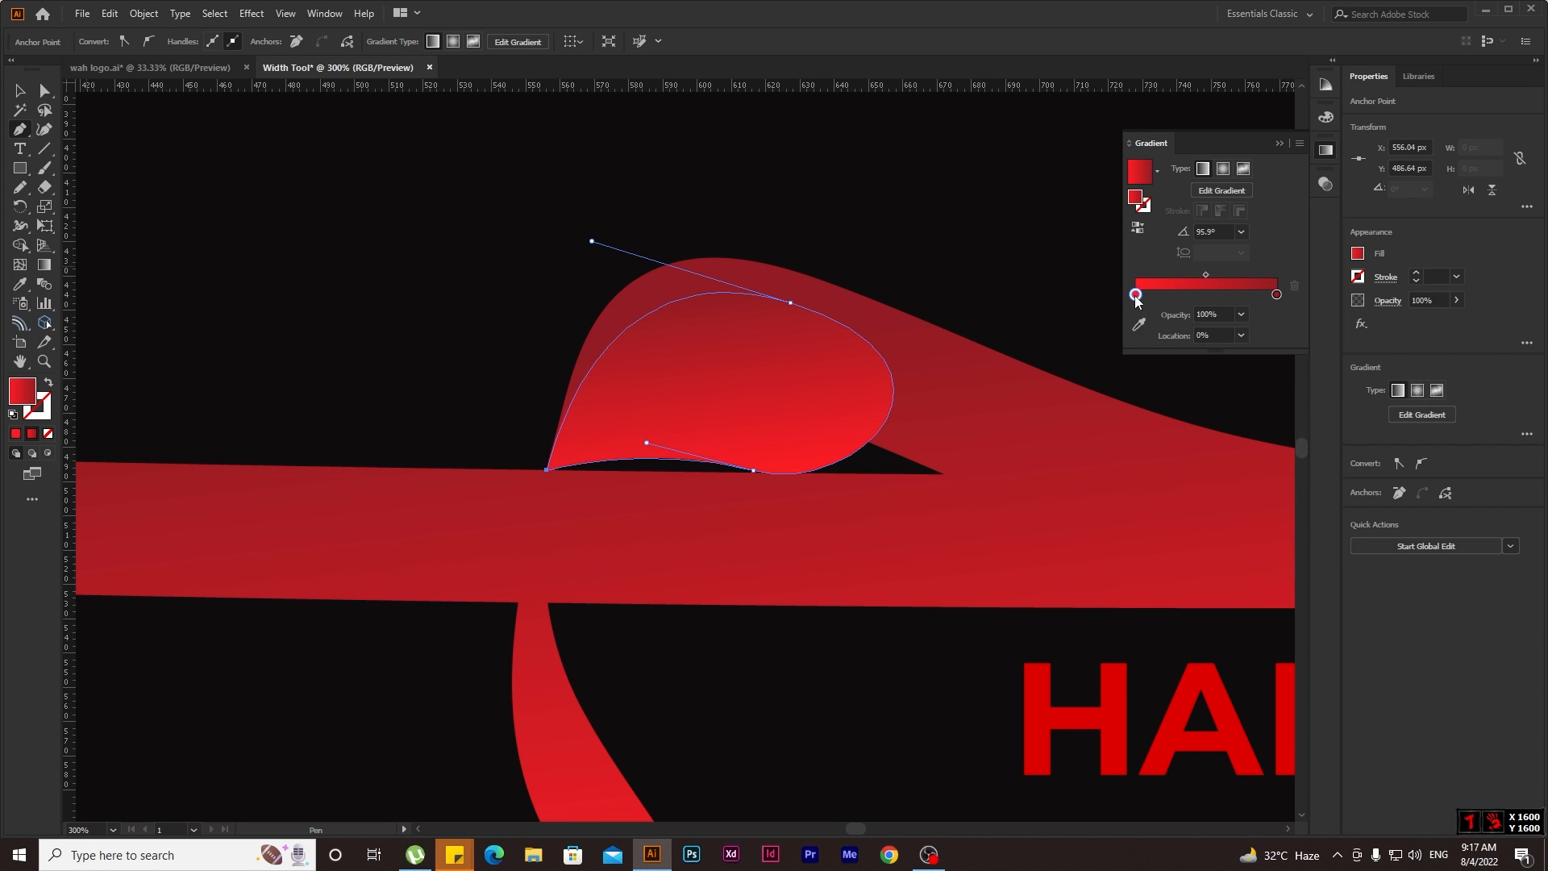
{"action": "left_click", "coordinate": [1095, 436]}
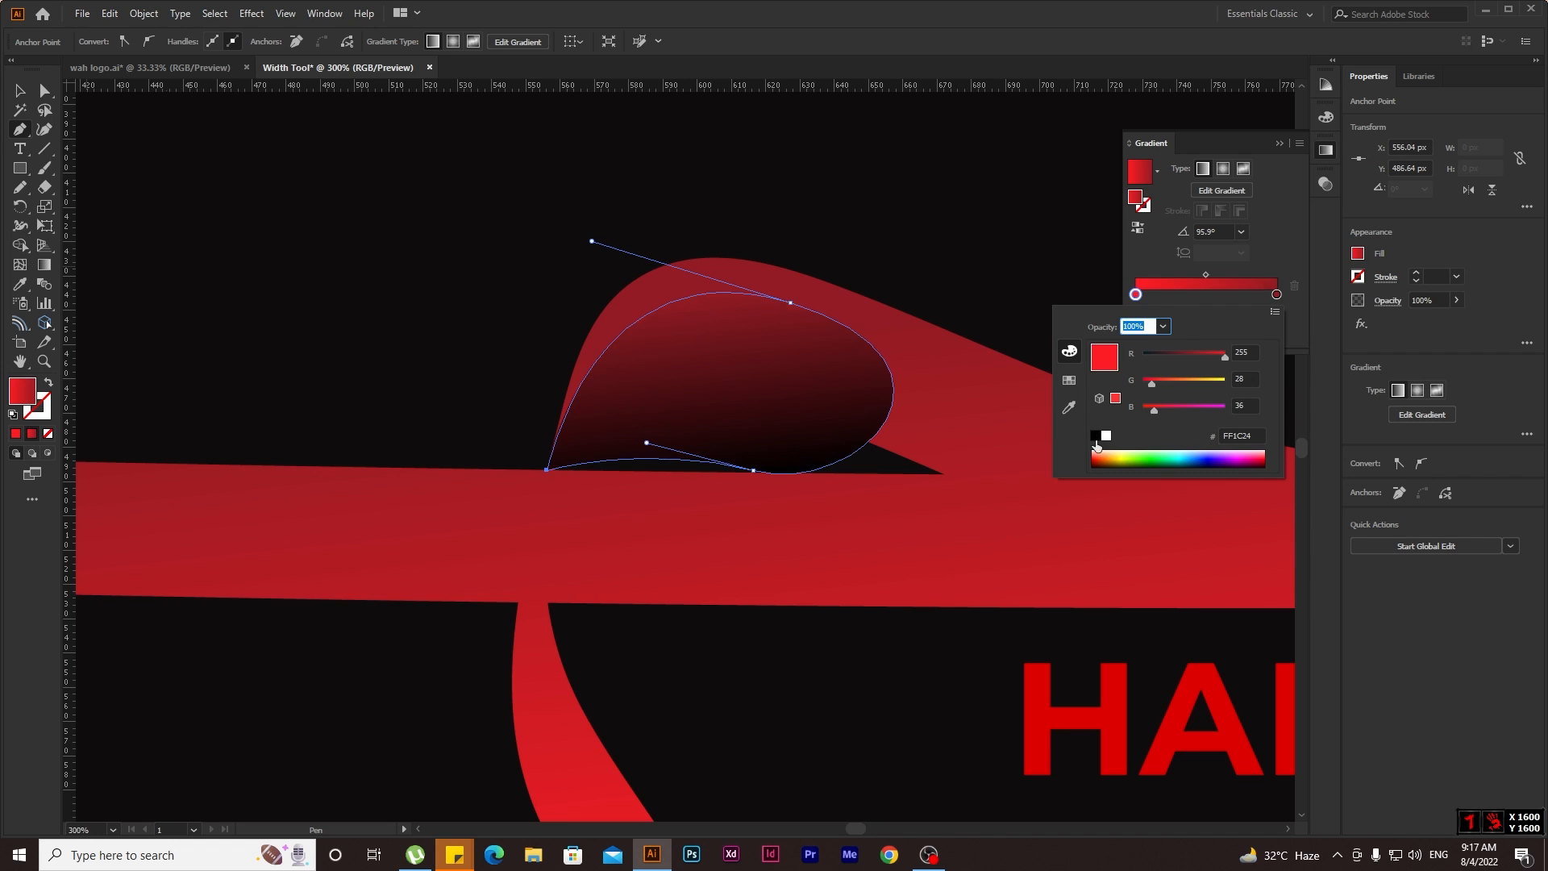
{"action": "left_click", "coordinate": [1276, 294]}
{"action": "double_click", "coordinate": [1276, 294]}
{"action": "left_click", "coordinate": [1096, 436]}
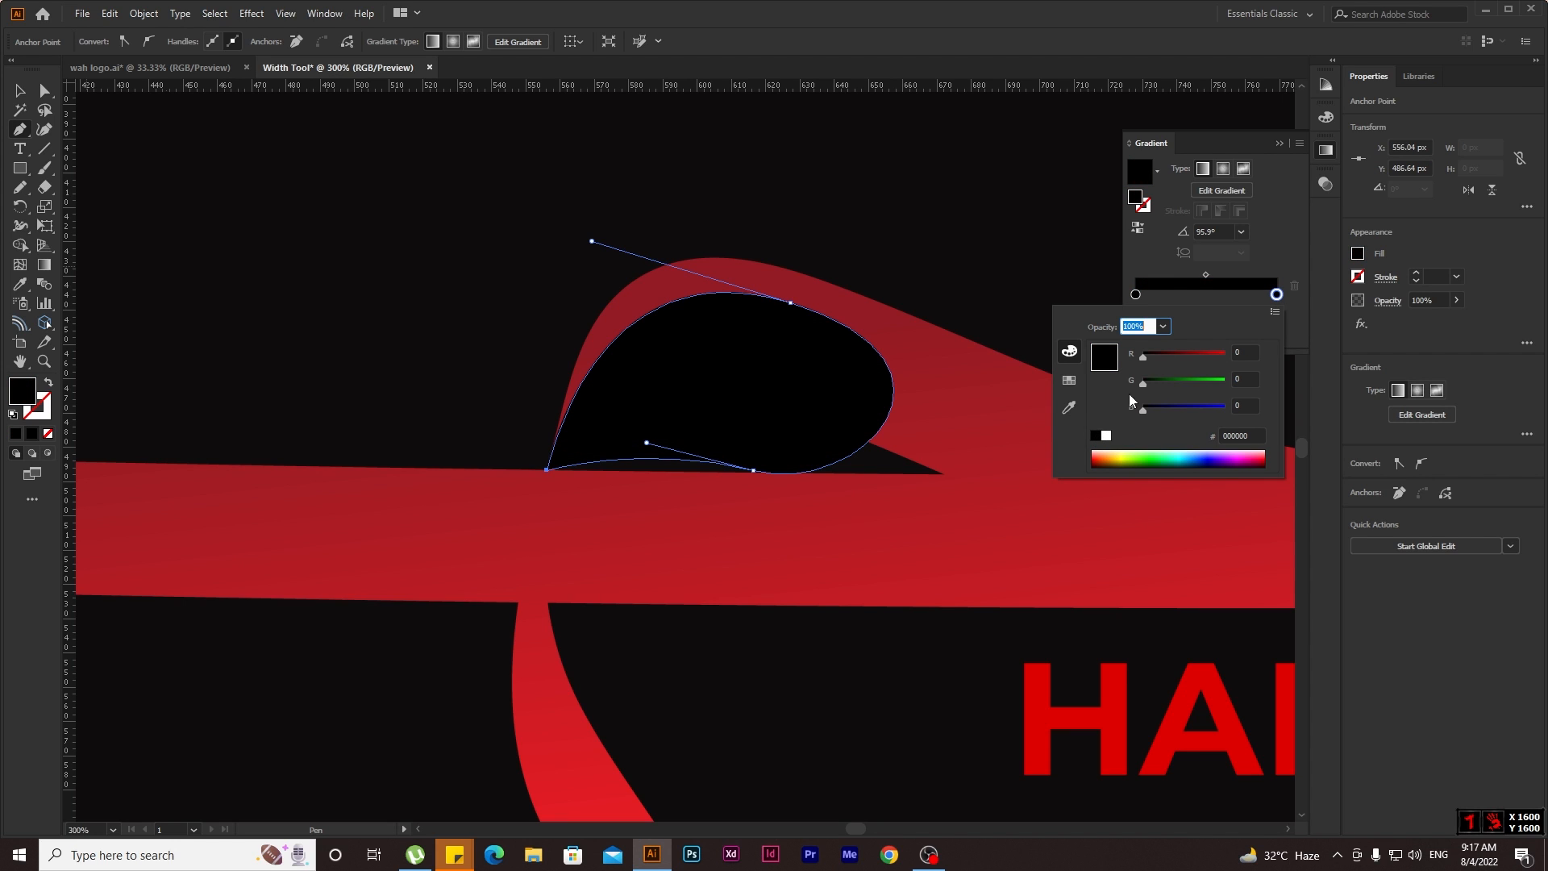
{"action": "left_click", "coordinate": [1164, 326]}
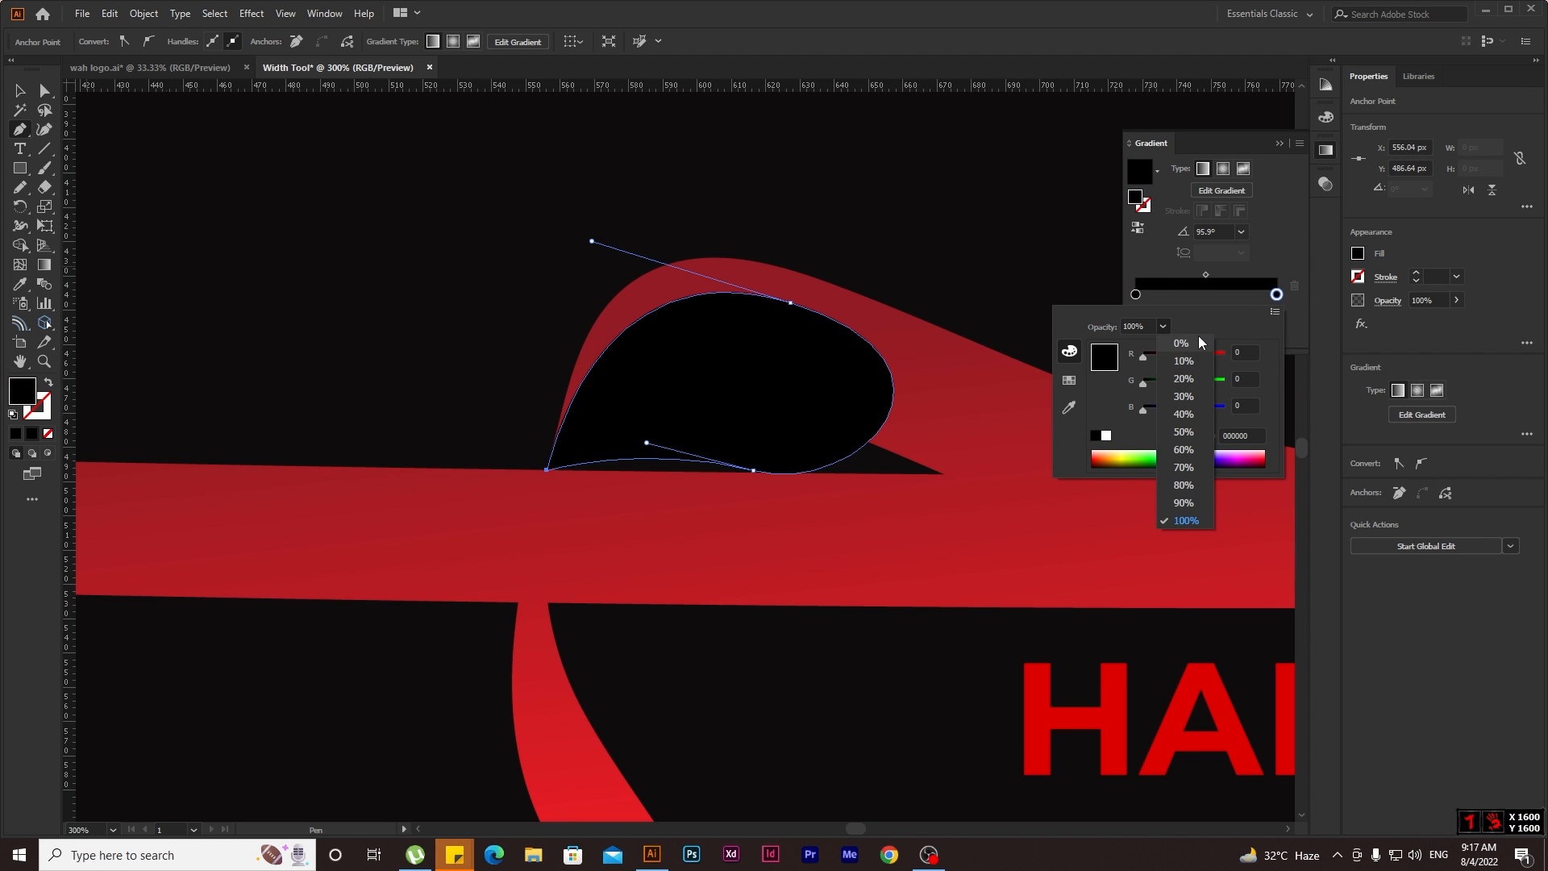
{"action": "left_click", "coordinate": [1183, 344]}
{"action": "left_click", "coordinate": [1276, 142]}
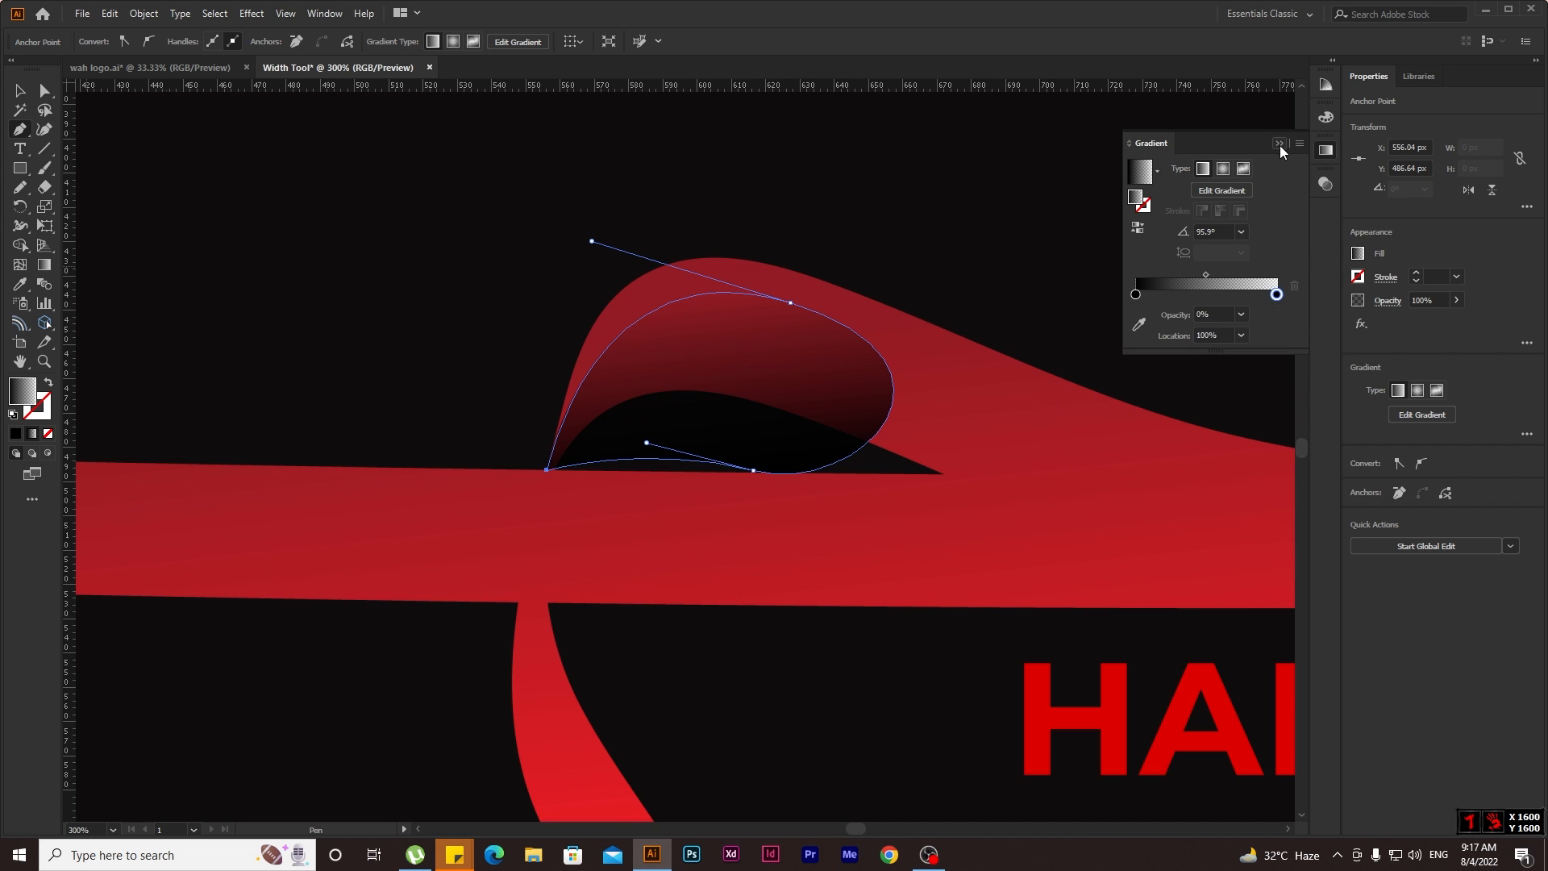
Redirect the loop shape's gradient diagonally so it fades from black at the upper left to transparent at the lower right.
{"action": "key", "text": "g"}
{"action": "mouse_move", "coordinate": [488, 309]}
{"action": "left_mouse_down"}
{"action": "mouse_move", "coordinate": [616, 408]}
{"action": "mouse_move", "coordinate": [685, 414]}
{"action": "mouse_move", "coordinate": [819, 494]}
{"action": "mouse_move", "coordinate": [775, 482]}
{"action": "mouse_move", "coordinate": [791, 497]}
{"action": "left_mouse_up"}
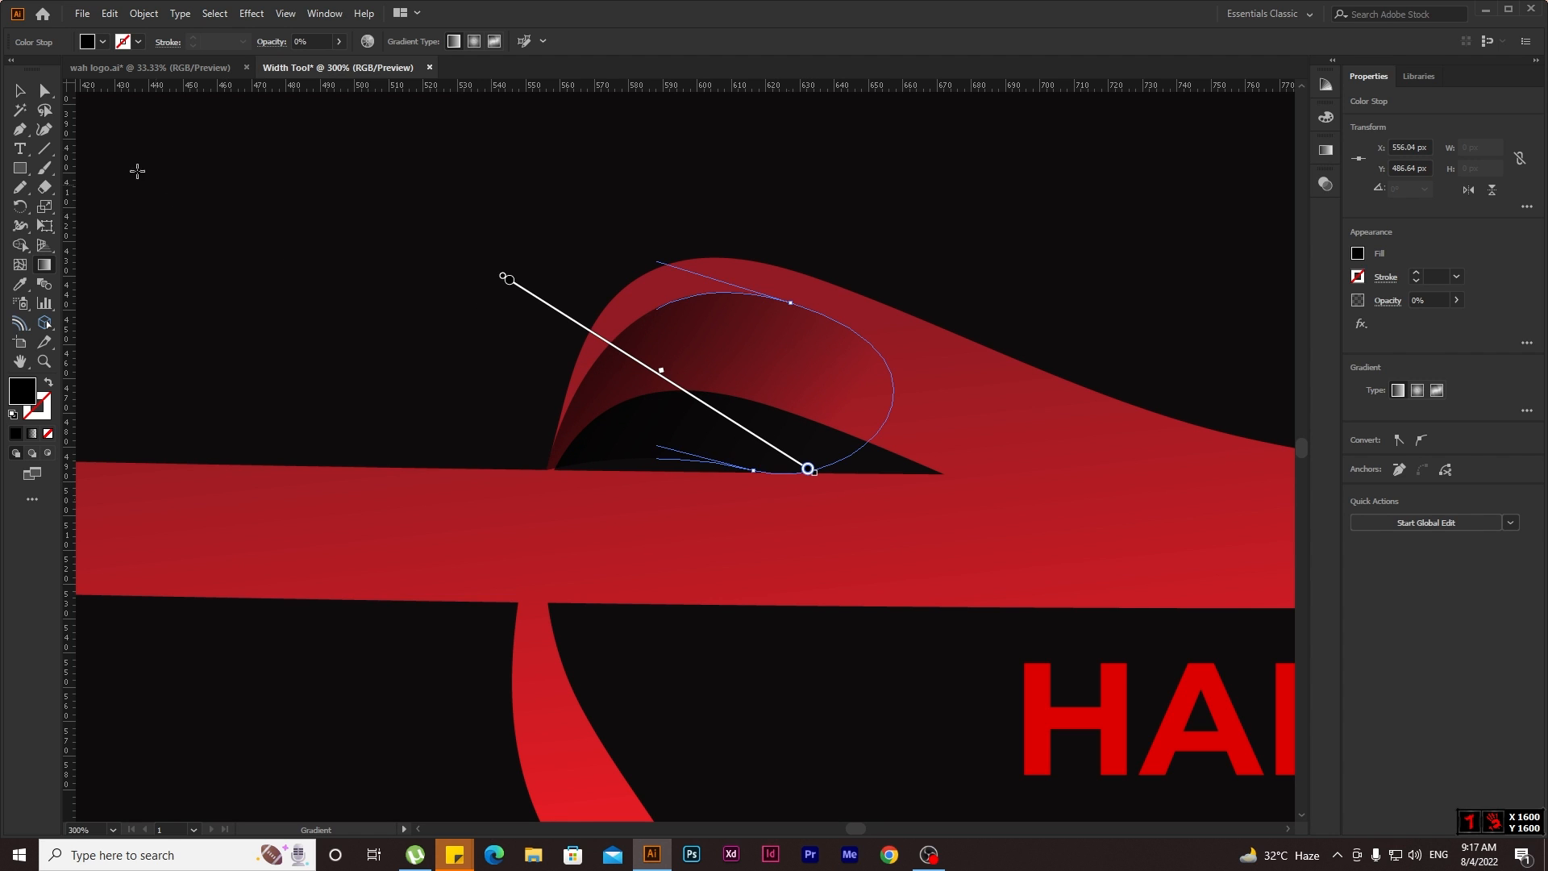
{"action": "key", "text": "v"}
{"action": "left_click", "coordinate": [501, 345]}
Remove the part of the shading shape lying inside the loop's opening with the Shape Builder tool.
{"action": "key", "text": "ctrl+minus"}
{"action": "key", "text": "ctrl+minus"}
{"action": "key", "text": "ctrl+minus"}
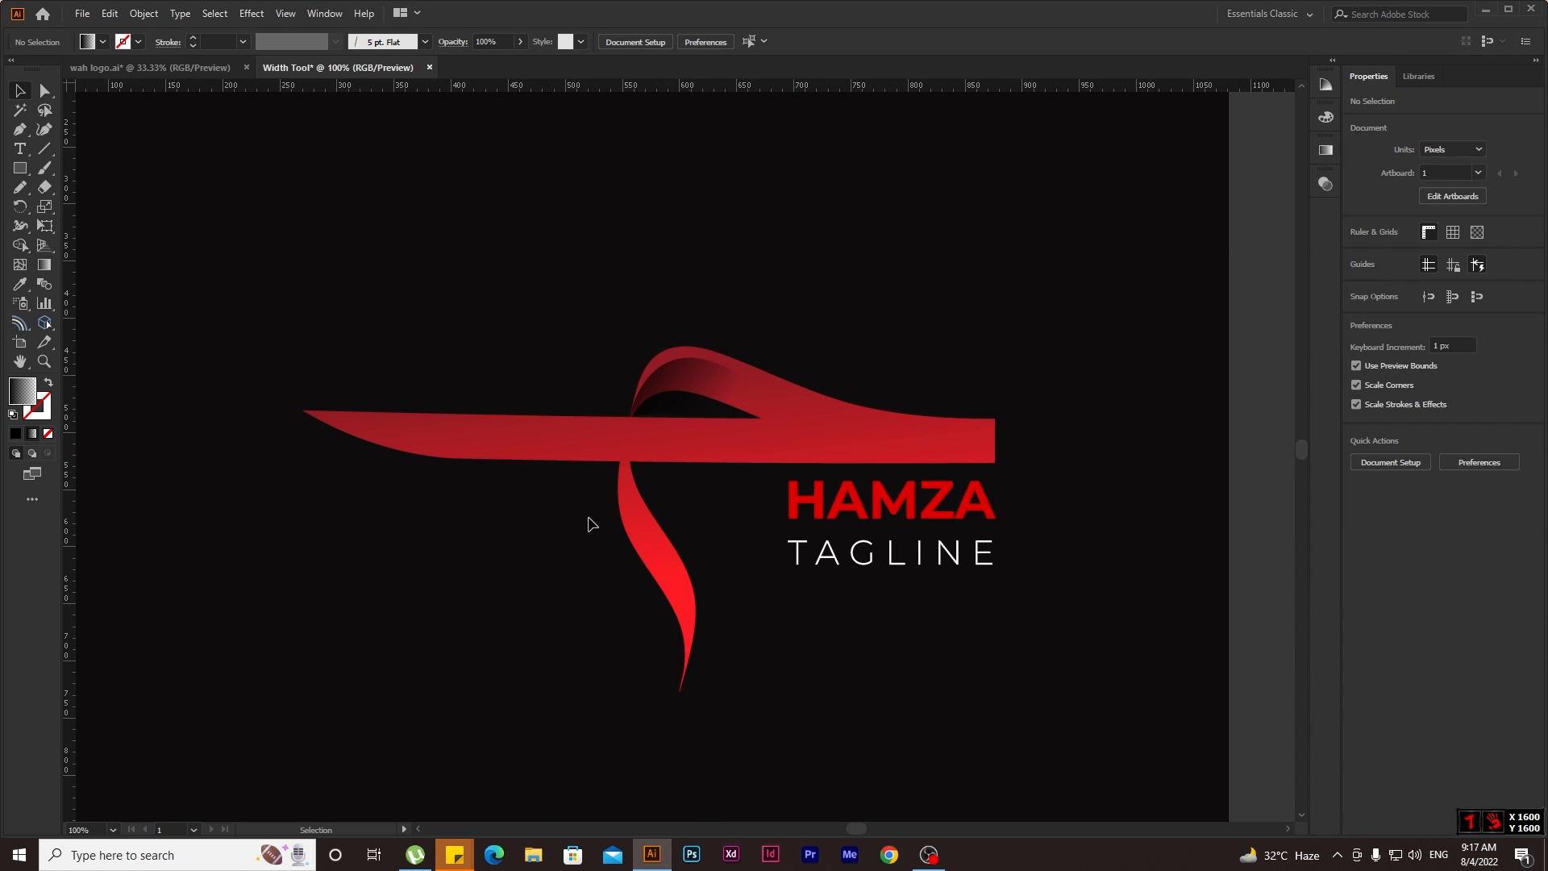
{"action": "left_click_drag", "start_coordinate": [619, 285], "coordinate": [736, 467]}
{"action": "key", "text": "ctrl+plus"}
{"action": "key", "text": "ctrl+plus"}
{"action": "key", "text": "ctrl+plus"}
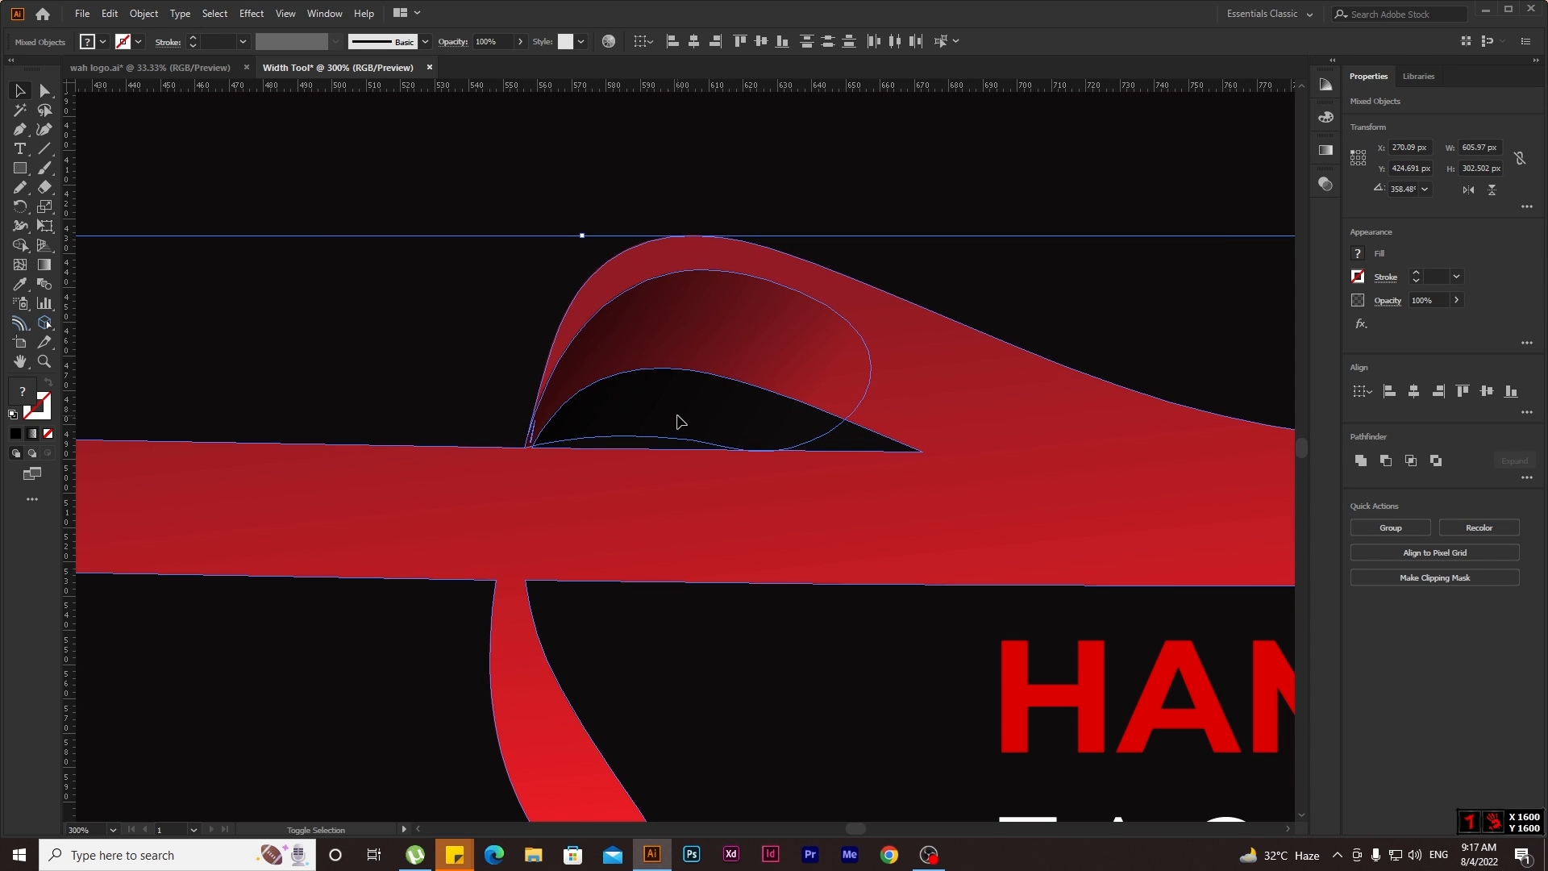
{"action": "key", "text": "shift+m"}
{"action": "left_click", "coordinate": [680, 421], "text": "alt"}
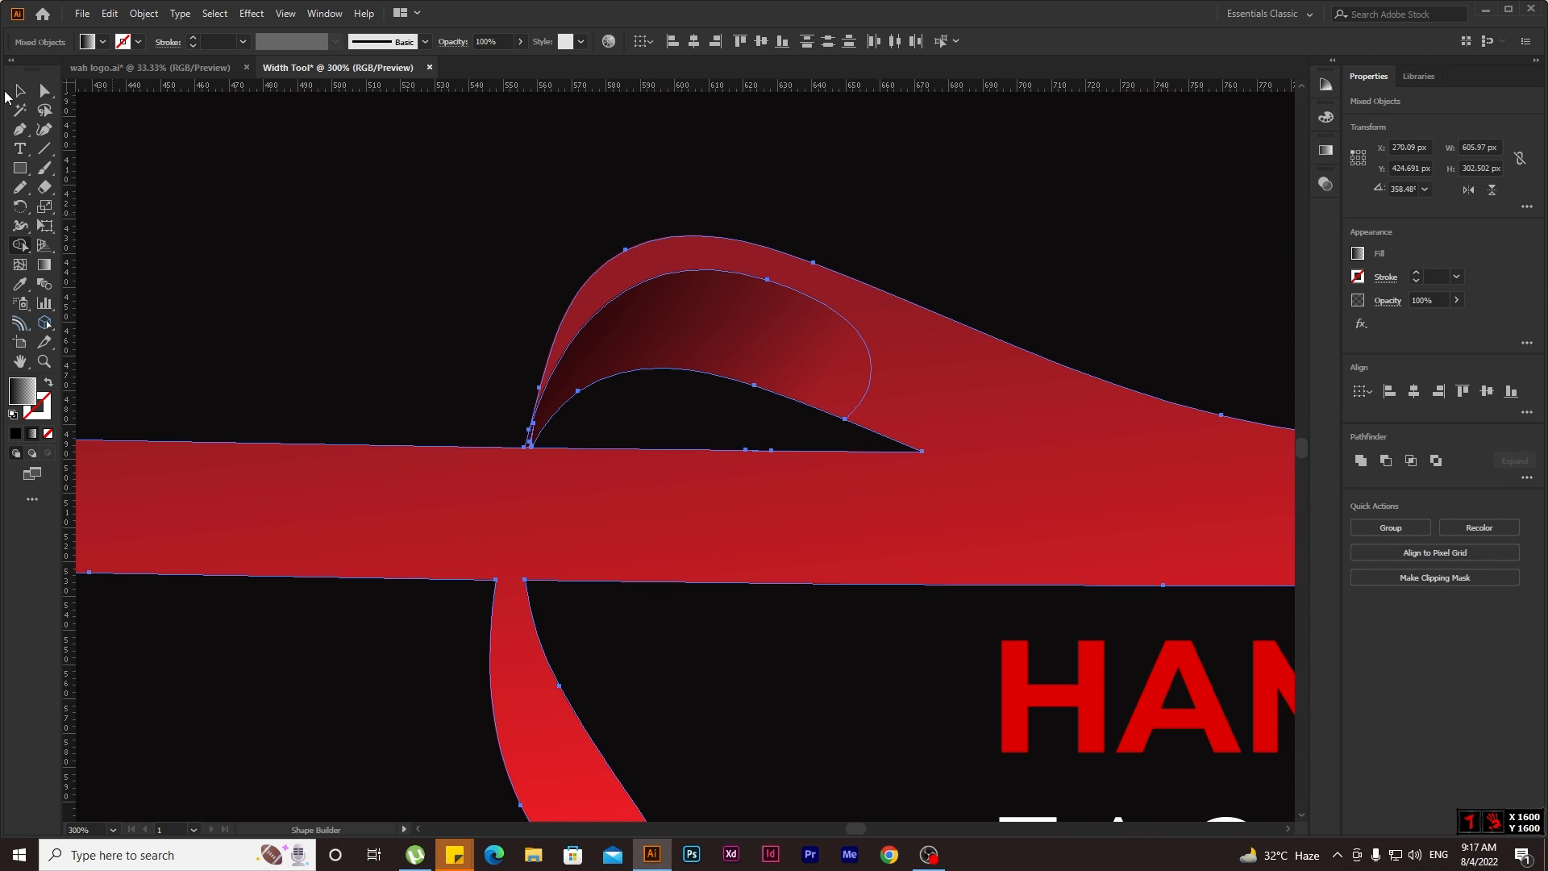
{"action": "key", "text": "v"}
{"action": "left_click", "coordinate": [581, 387]}
Draw a closed shape with the Pen tool across the top of the descending tail, just below the horizontal stroke.
{"action": "scroll", "coordinate": [732, 472], "scroll_direction": "down", "scroll_amount": 1}
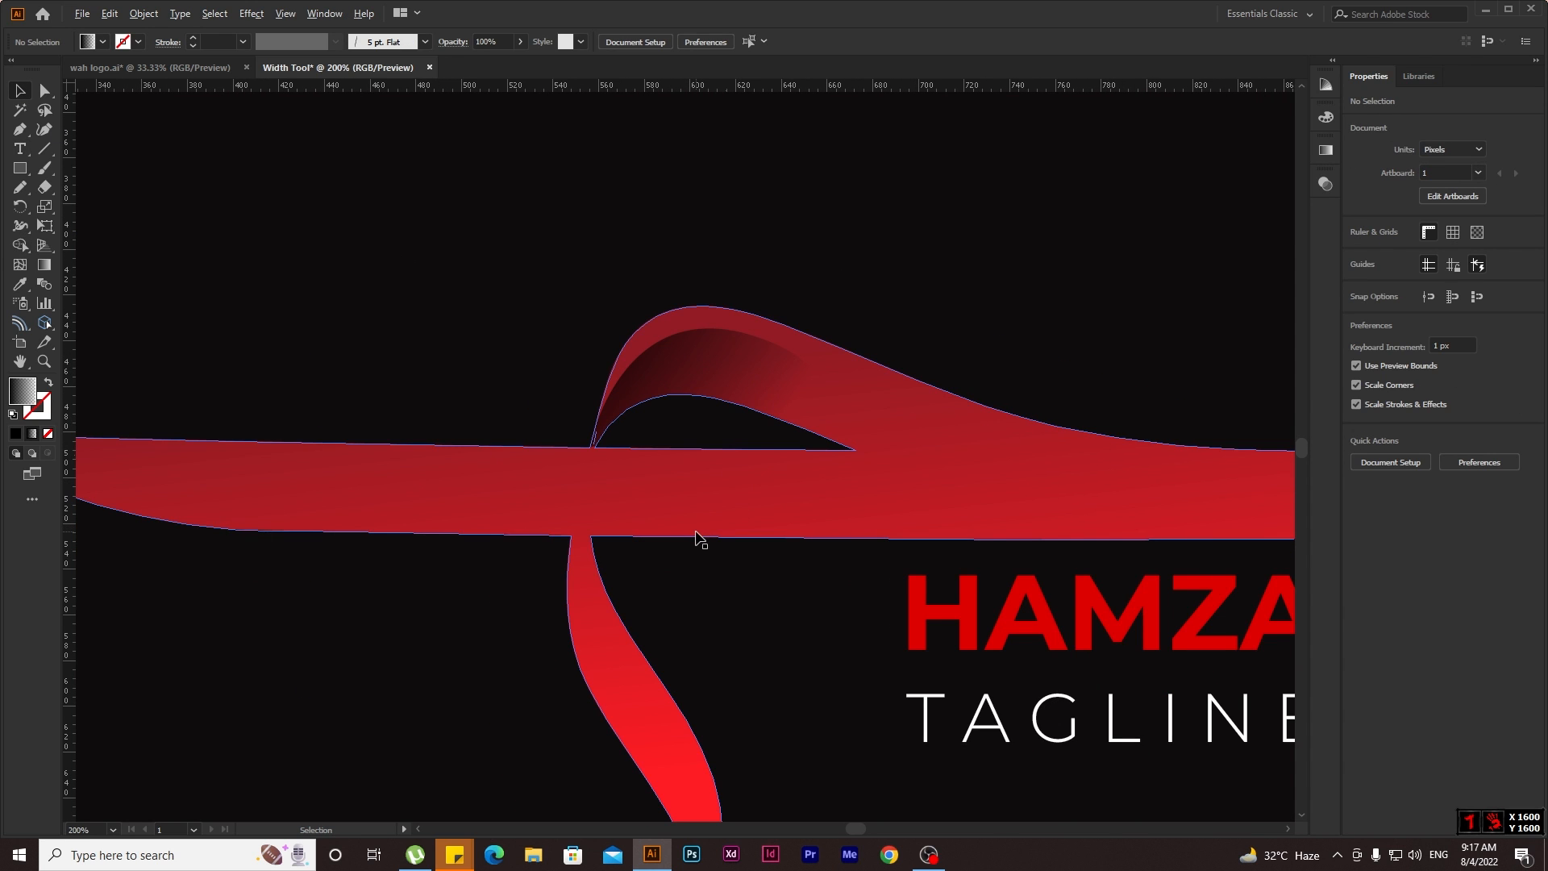
{"action": "scroll", "coordinate": [700, 539], "scroll_direction": "down", "scroll_amount": 1}
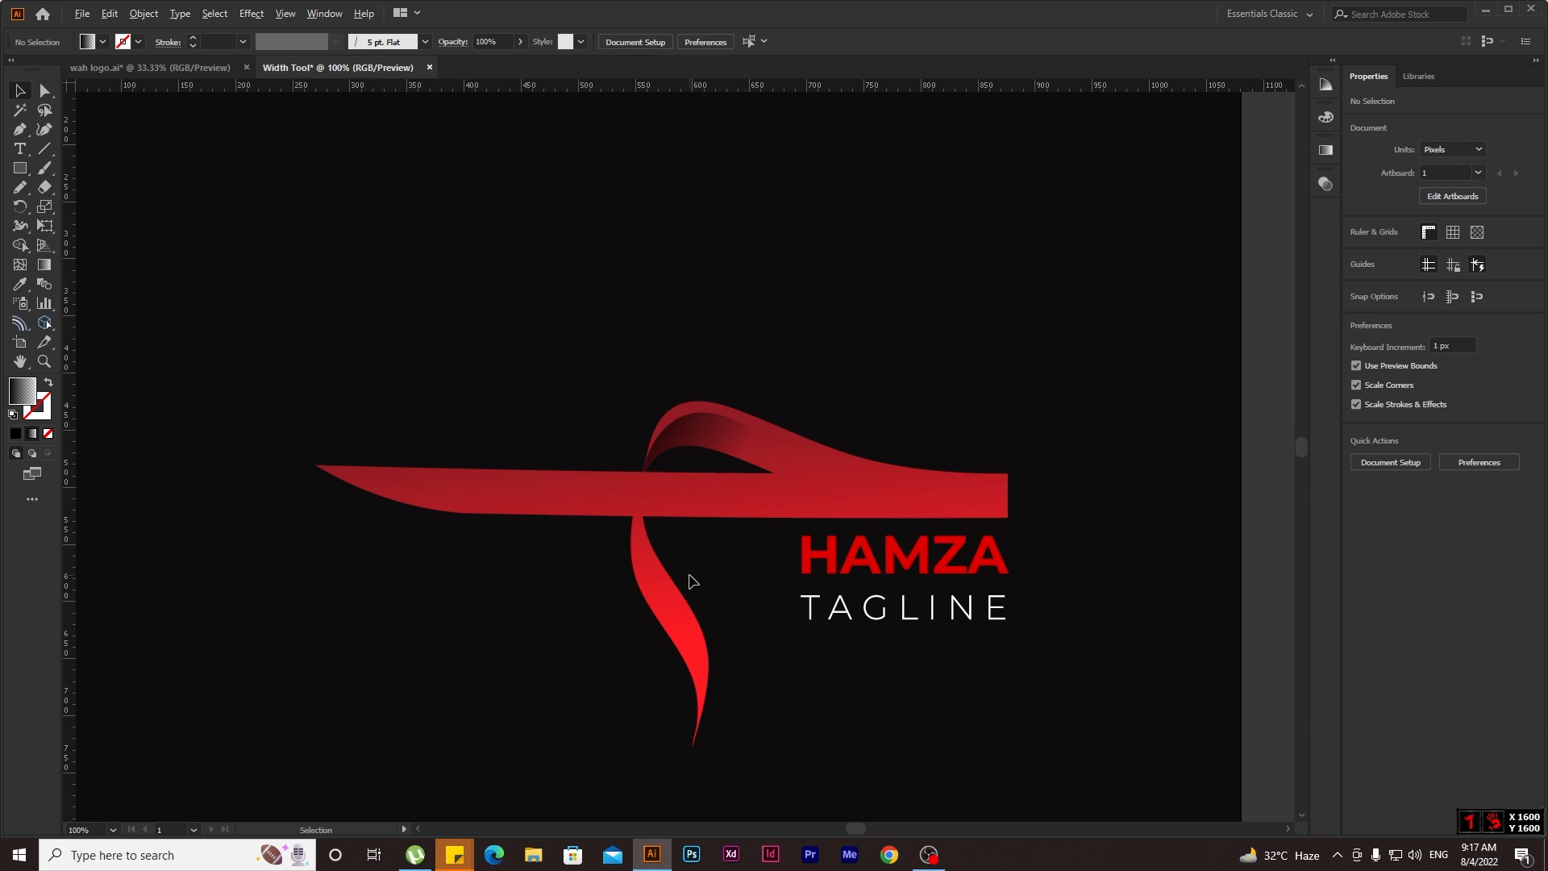
{"action": "scroll", "coordinate": [691, 581], "scroll_direction": "up", "scroll_amount": 3}
{"action": "left_click", "coordinate": [17, 131]}
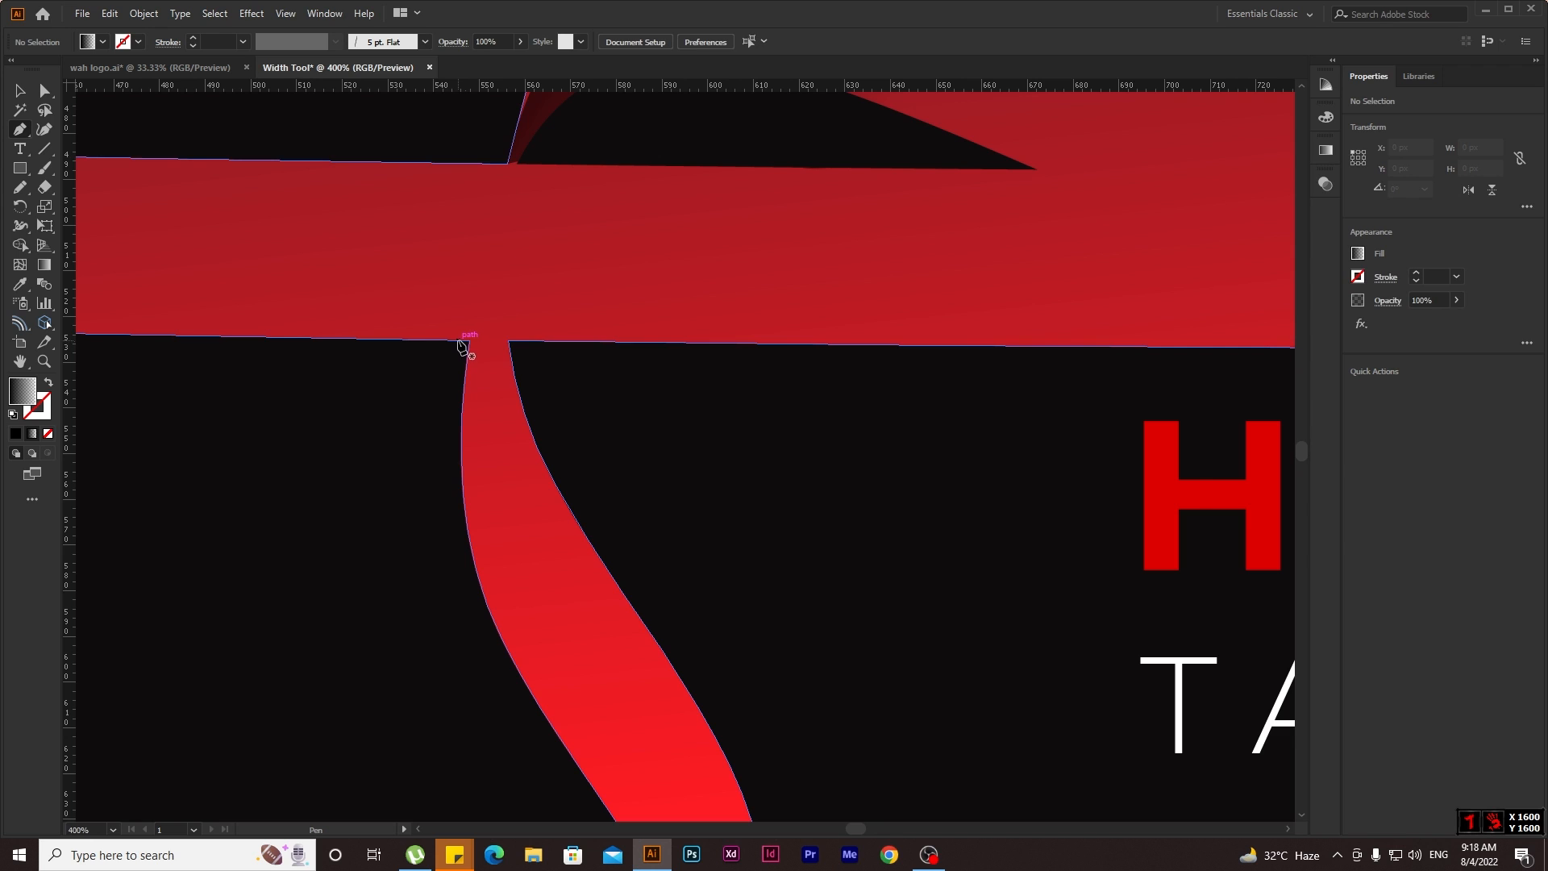
{"action": "left_click", "coordinate": [458, 340]}
{"action": "left_click", "coordinate": [520, 340]}
{"action": "left_click", "coordinate": [671, 490]}
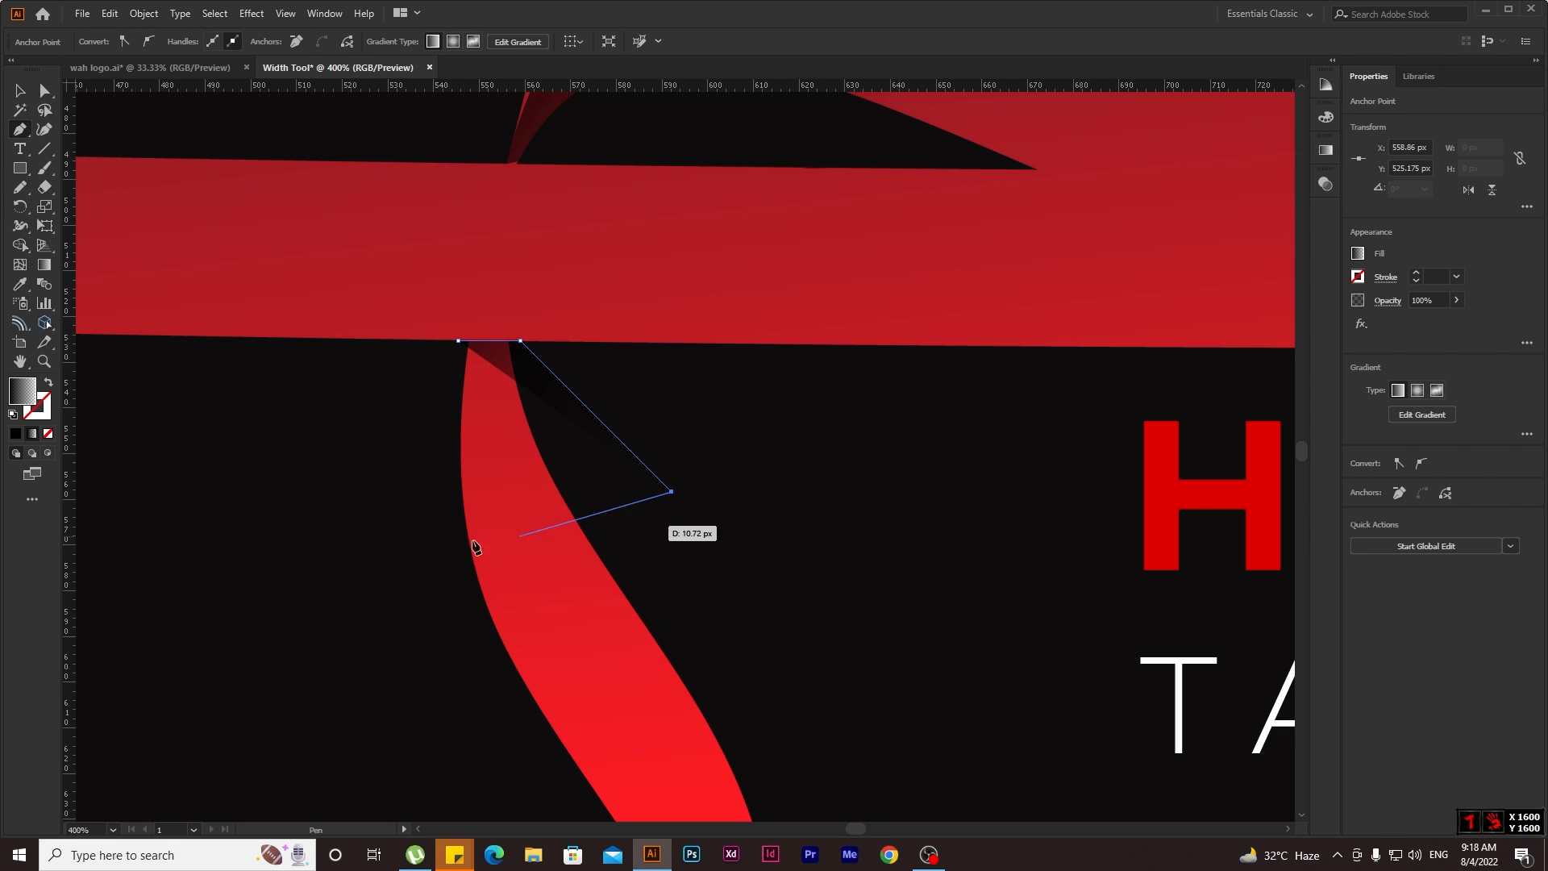
{"action": "left_click_drag", "start_coordinate": [367, 532], "coordinate": [329, 400]}
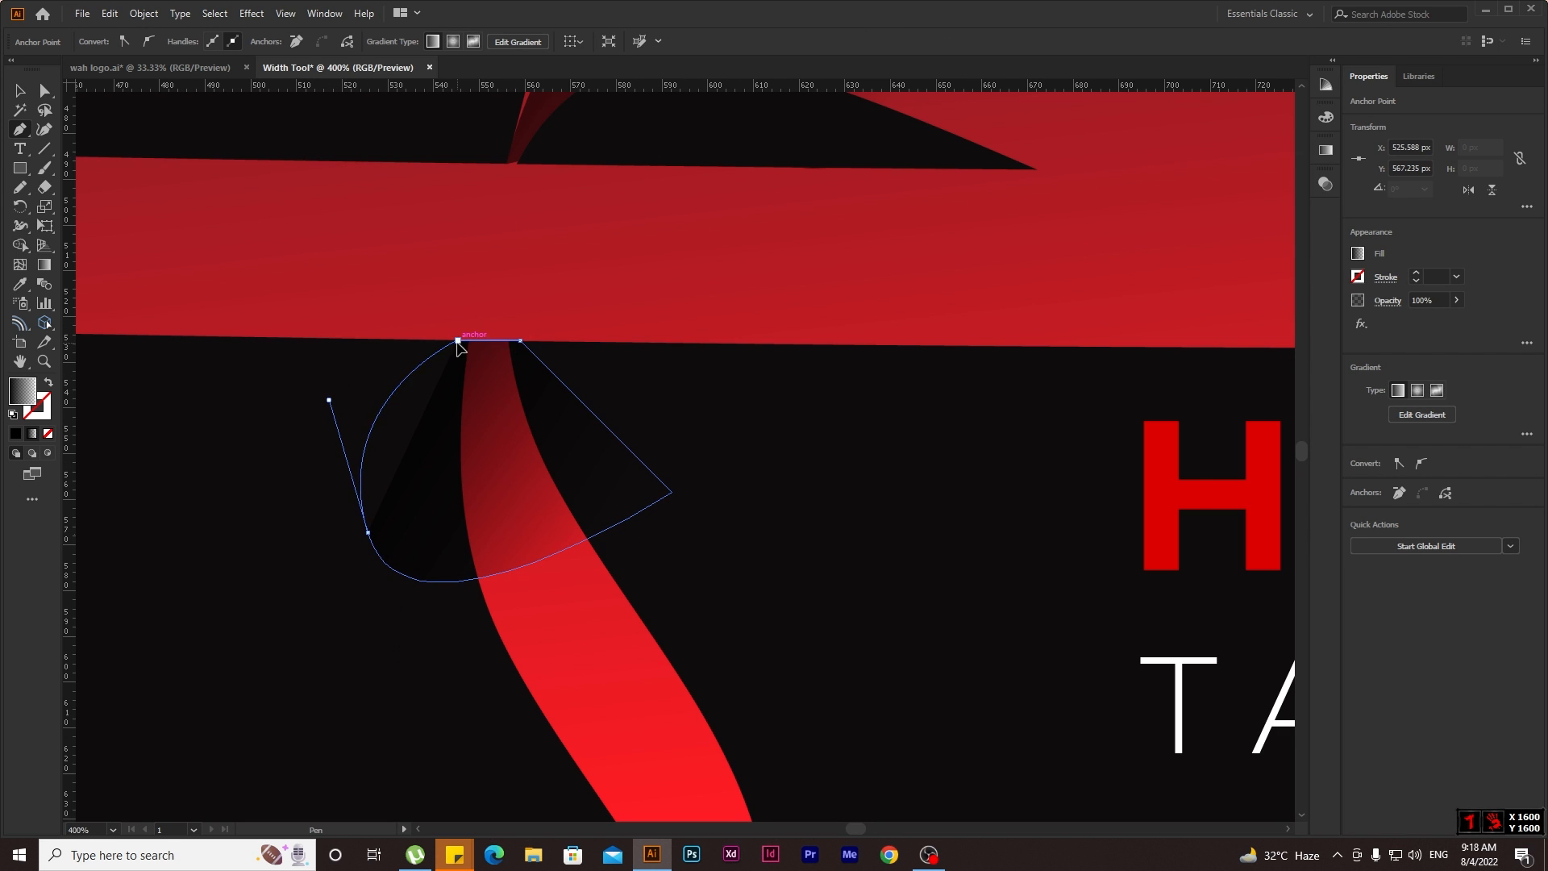
{"action": "left_click", "coordinate": [458, 341]}
Remove the shading shape's parts on both sides of the descending tail with the Shape Builder tool.
{"action": "left_click", "coordinate": [22, 95]}
{"action": "left_click_drag", "start_coordinate": [280, 438], "coordinate": [837, 547]}
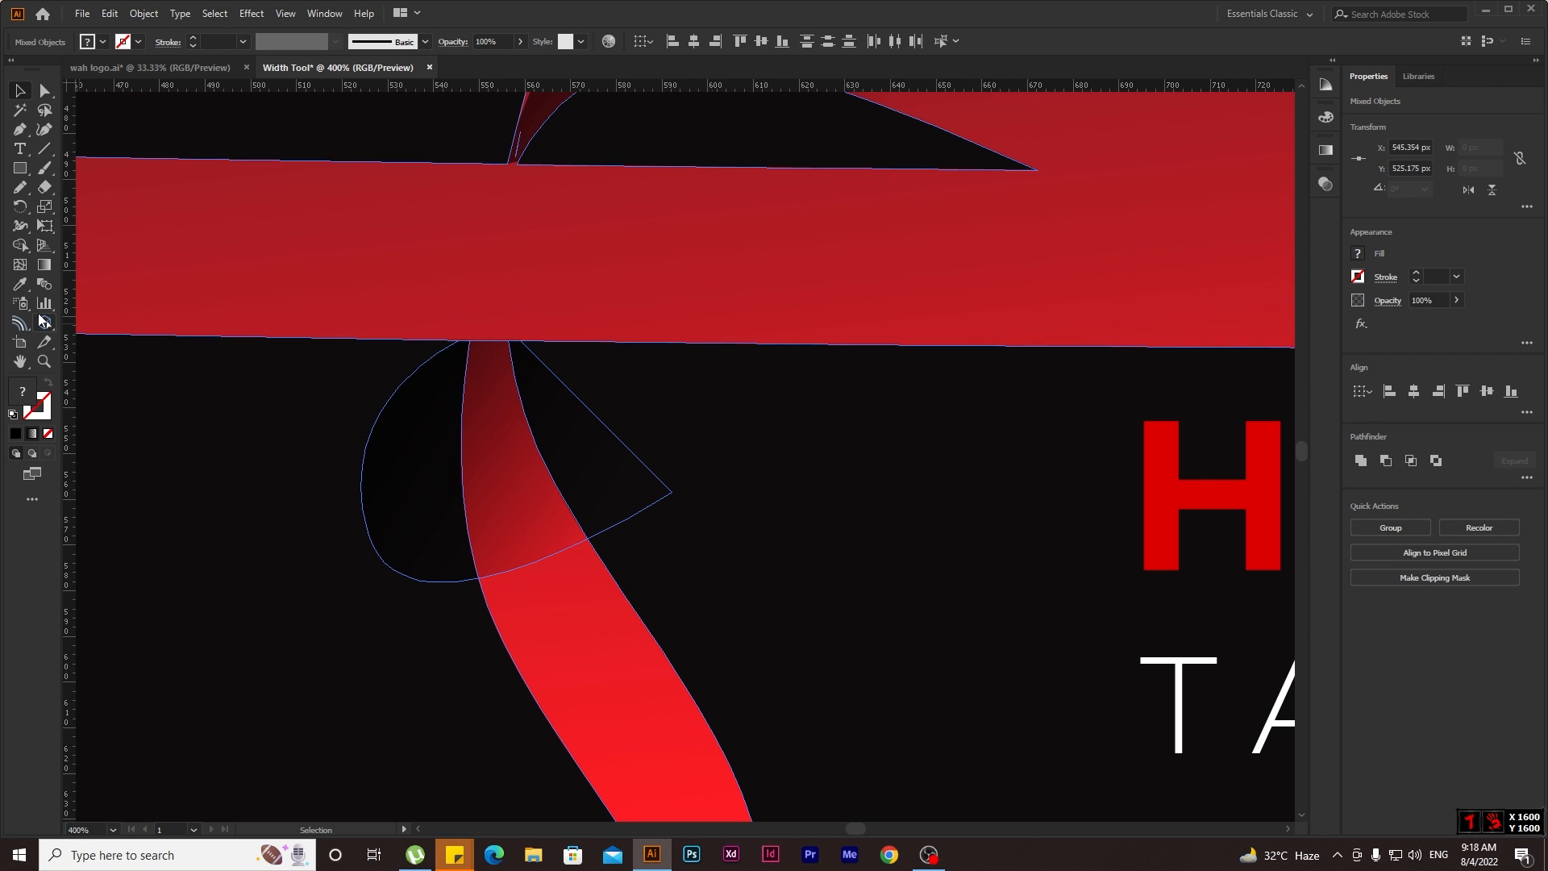
{"action": "key", "text": "shift+m"}
{"action": "left_click", "coordinate": [379, 435], "text": "alt"}
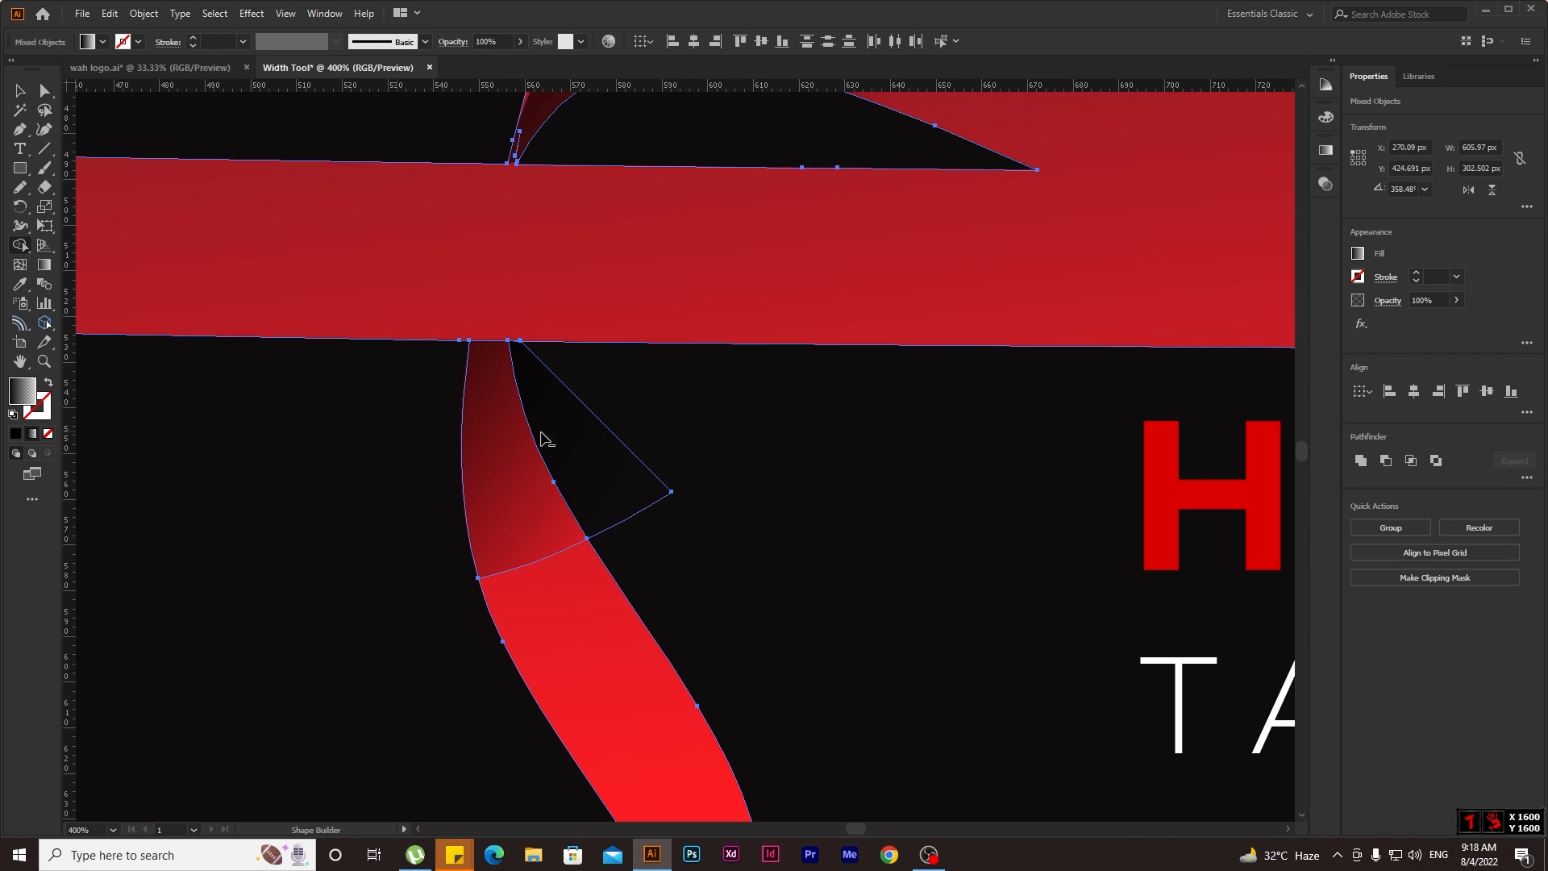
{"action": "left_click", "coordinate": [615, 453], "text": "alt"}
{"action": "key", "text": "v"}
{"action": "left_click", "coordinate": [411, 455]}
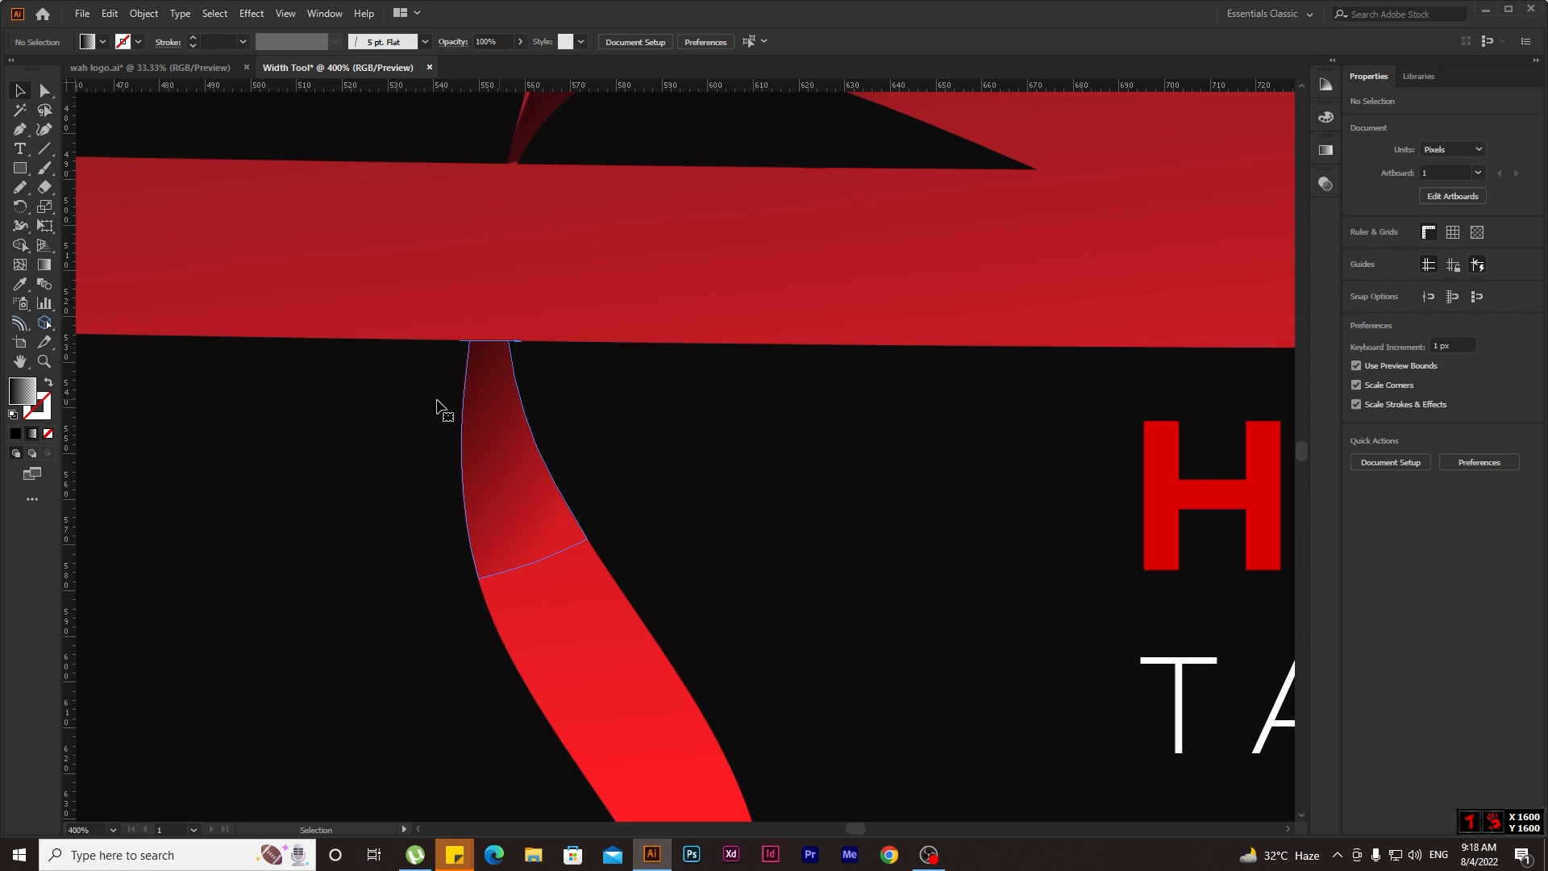
Redirect the tail shading's gradient straight down so the black fades out a short distance below the horizontal stroke.
{"action": "left_click", "coordinate": [484, 419]}
{"action": "key", "text": "g"}
{"action": "left_click_drag", "start_coordinate": [573, 266], "coordinate": [573, 406]}
{"action": "key", "text": "v"}
{"action": "left_click", "coordinate": [829, 508]}
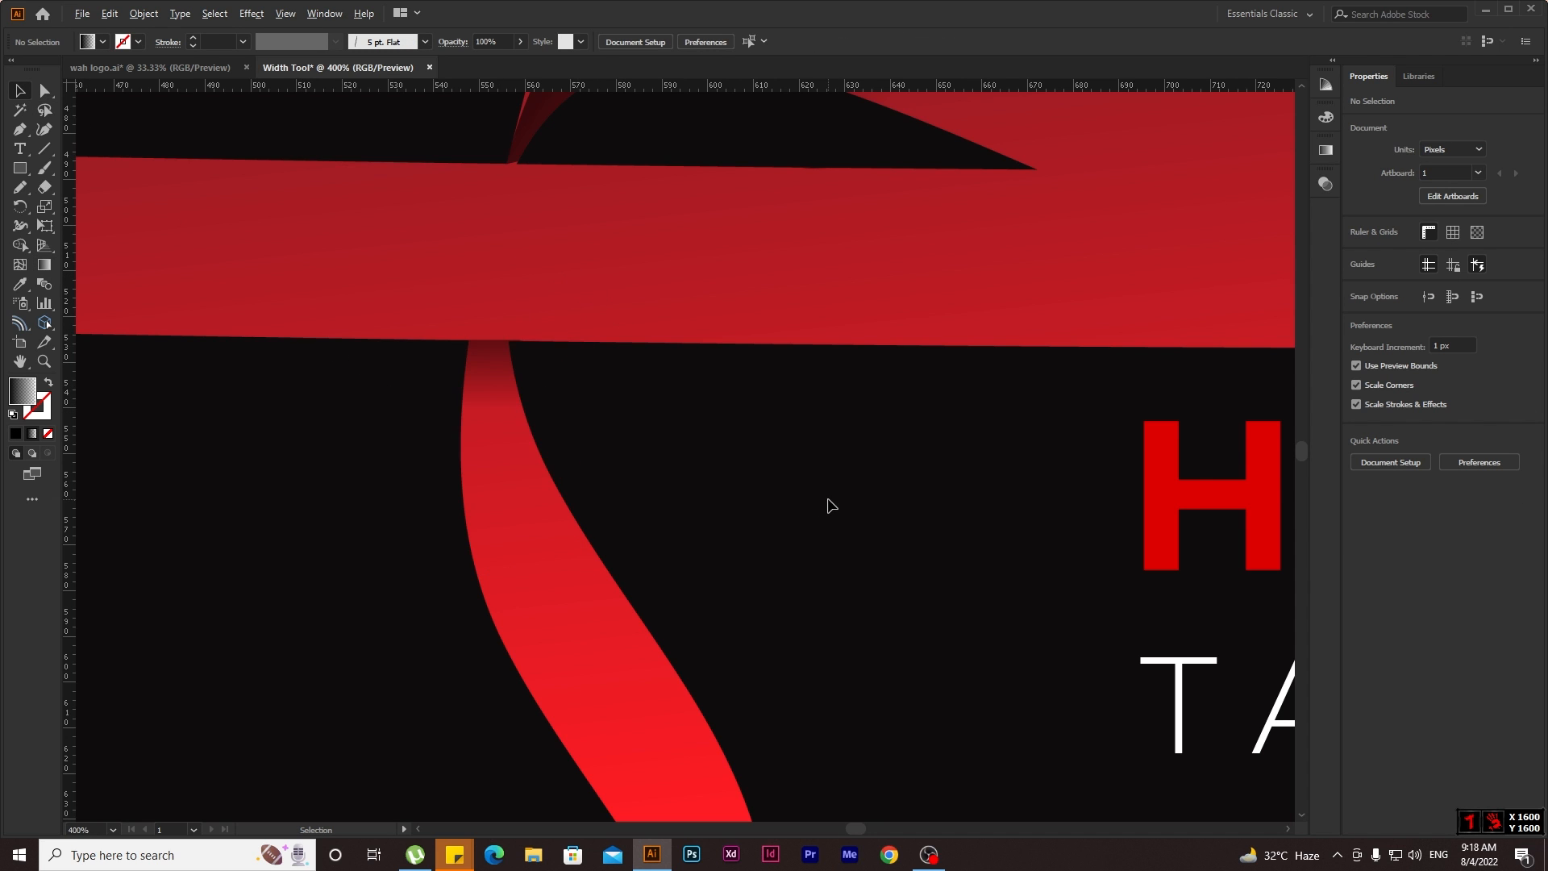
Draw a closed curved shape with the Pen tool from the horizontal stroke's pointed tip into the stroke and back below its lower edge.
{"action": "scroll", "coordinate": [830, 506], "scroll_direction": "down", "scroll_amount": 3}
{"action": "scroll", "coordinate": [829, 507], "scroll_direction": "down", "scroll_amount": 1}
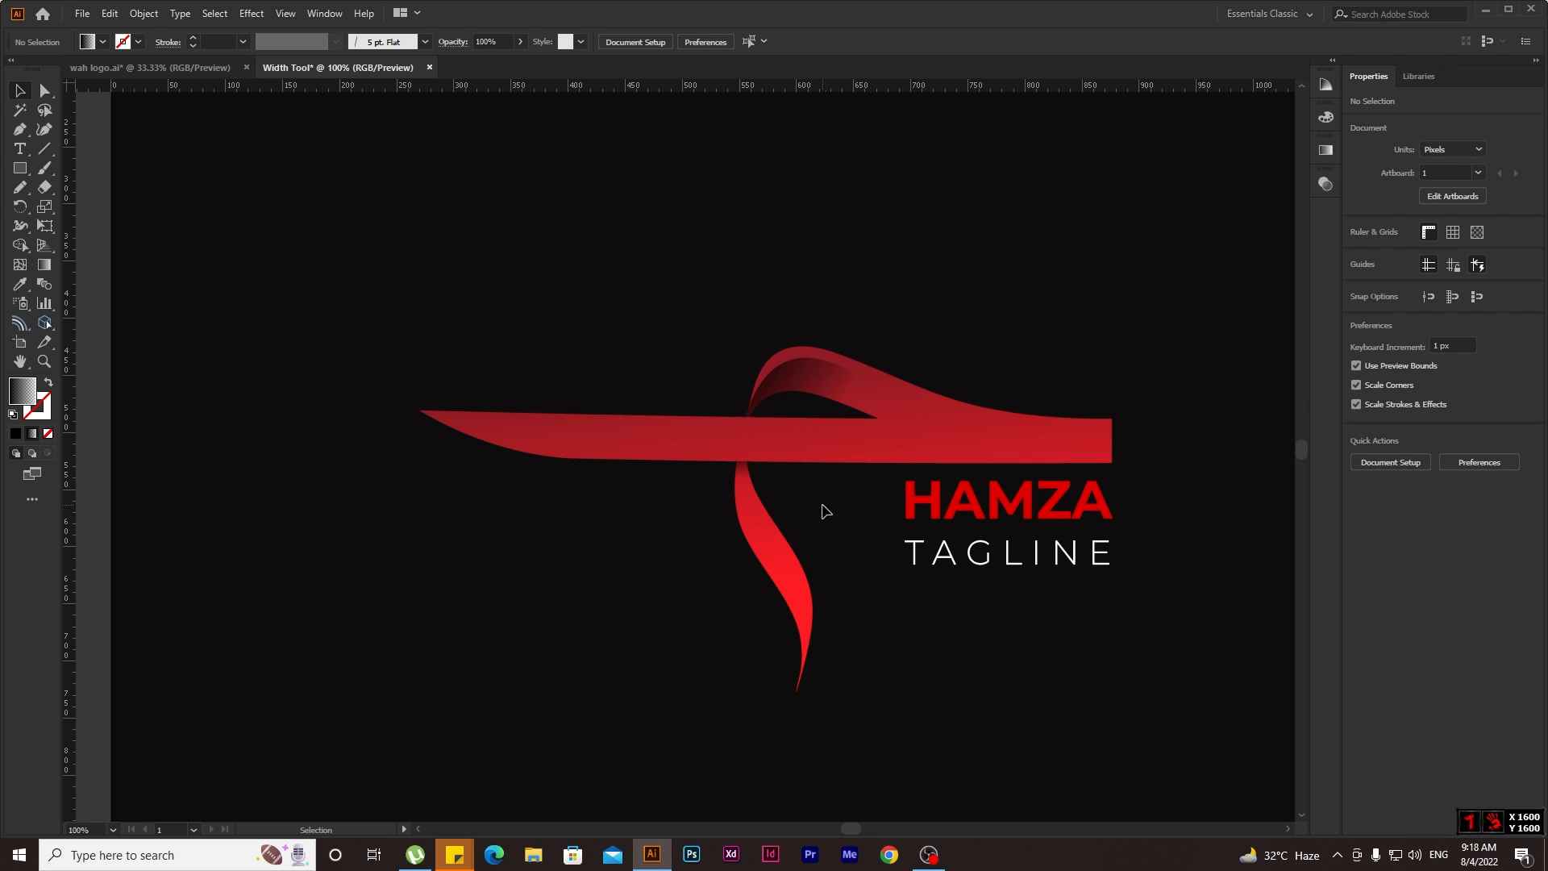
{"action": "scroll", "coordinate": [1206, 469], "scroll_direction": "up", "scroll_amount": 3}
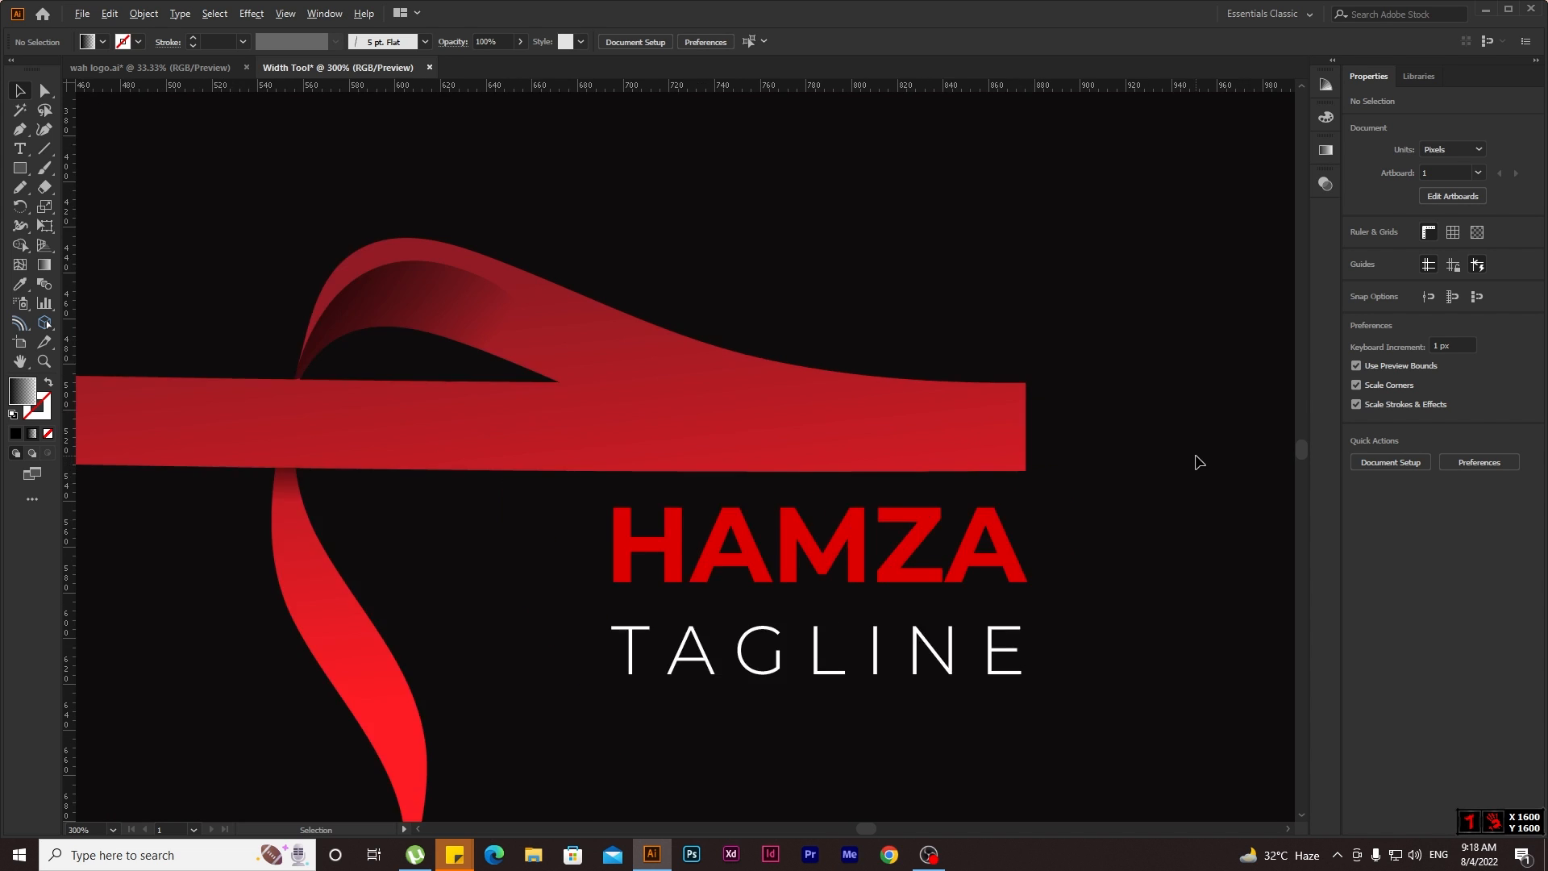
{"action": "scroll", "coordinate": [972, 420], "scroll_direction": "down", "scroll_amount": 2}
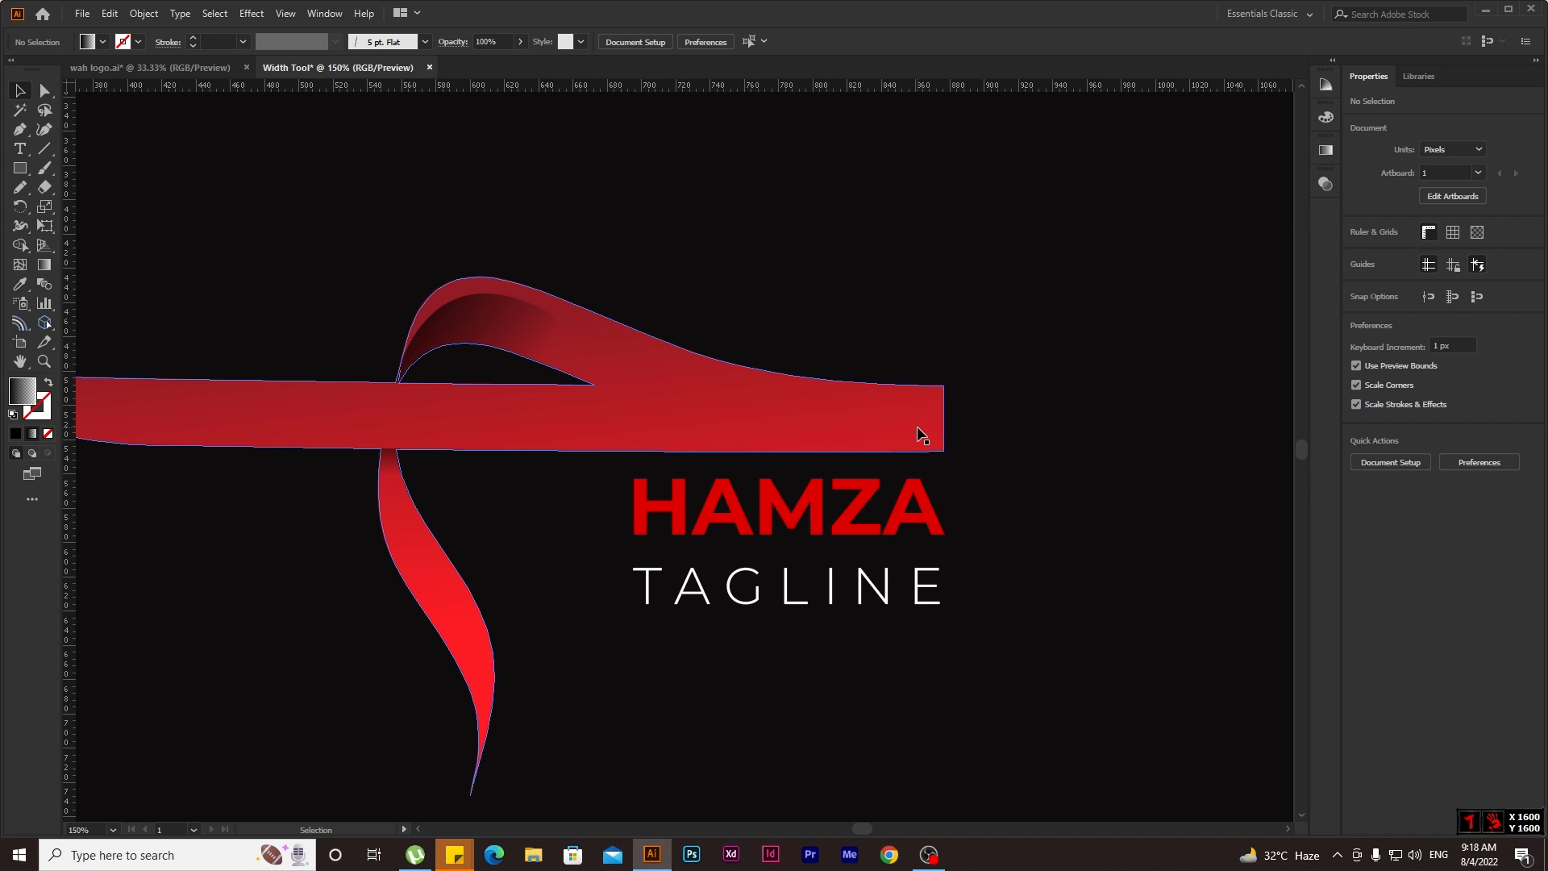
{"action": "scroll", "coordinate": [210, 458], "scroll_direction": "left", "scroll_amount": 5}
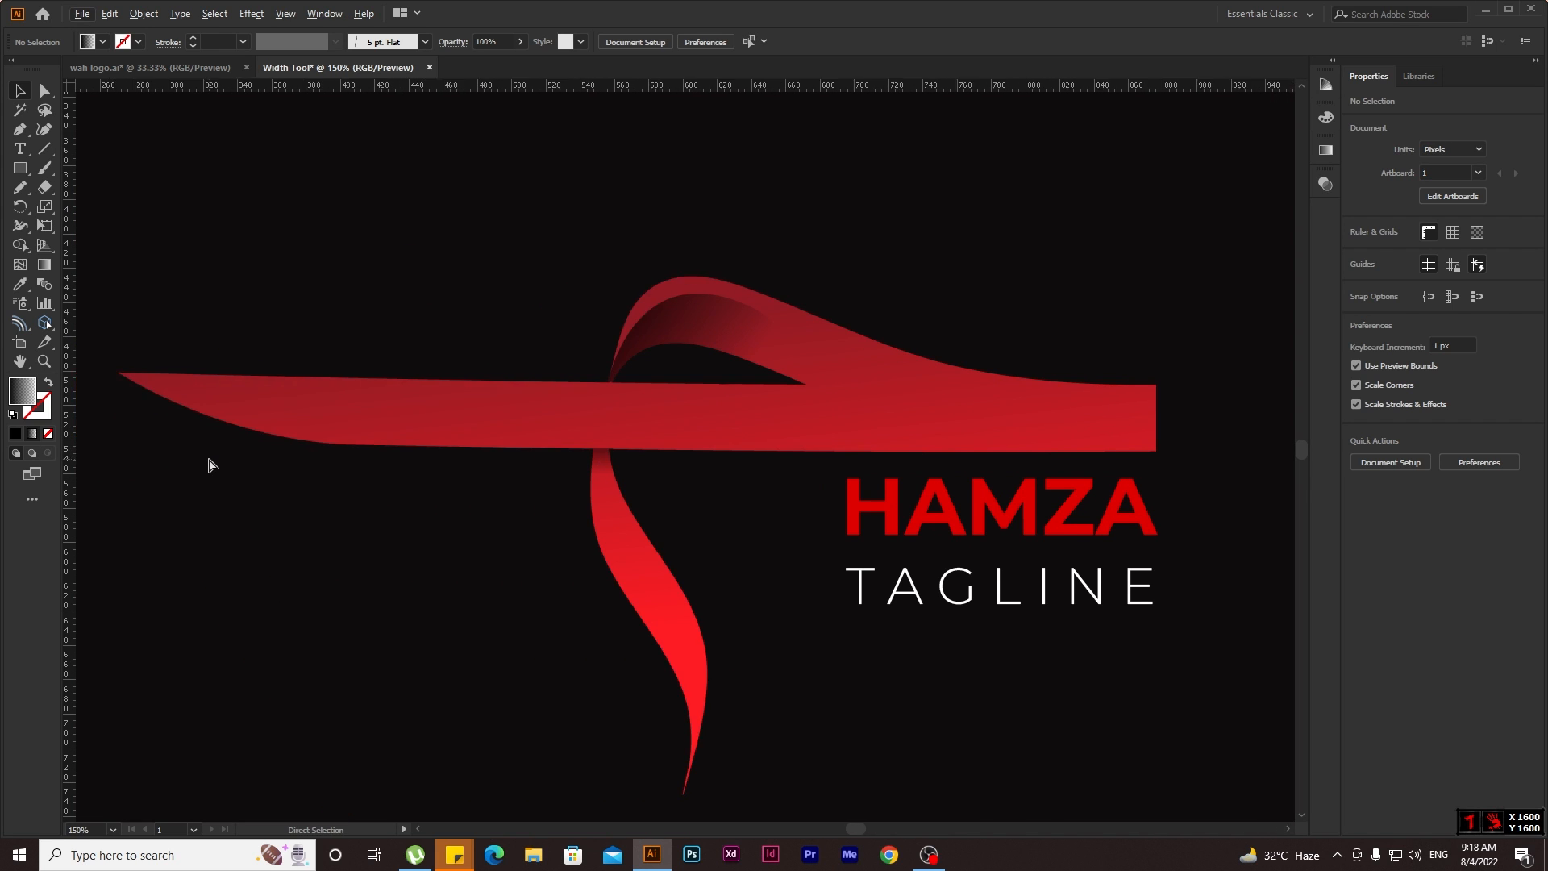
{"action": "scroll", "coordinate": [249, 418], "scroll_direction": "left", "scroll_amount": 1}
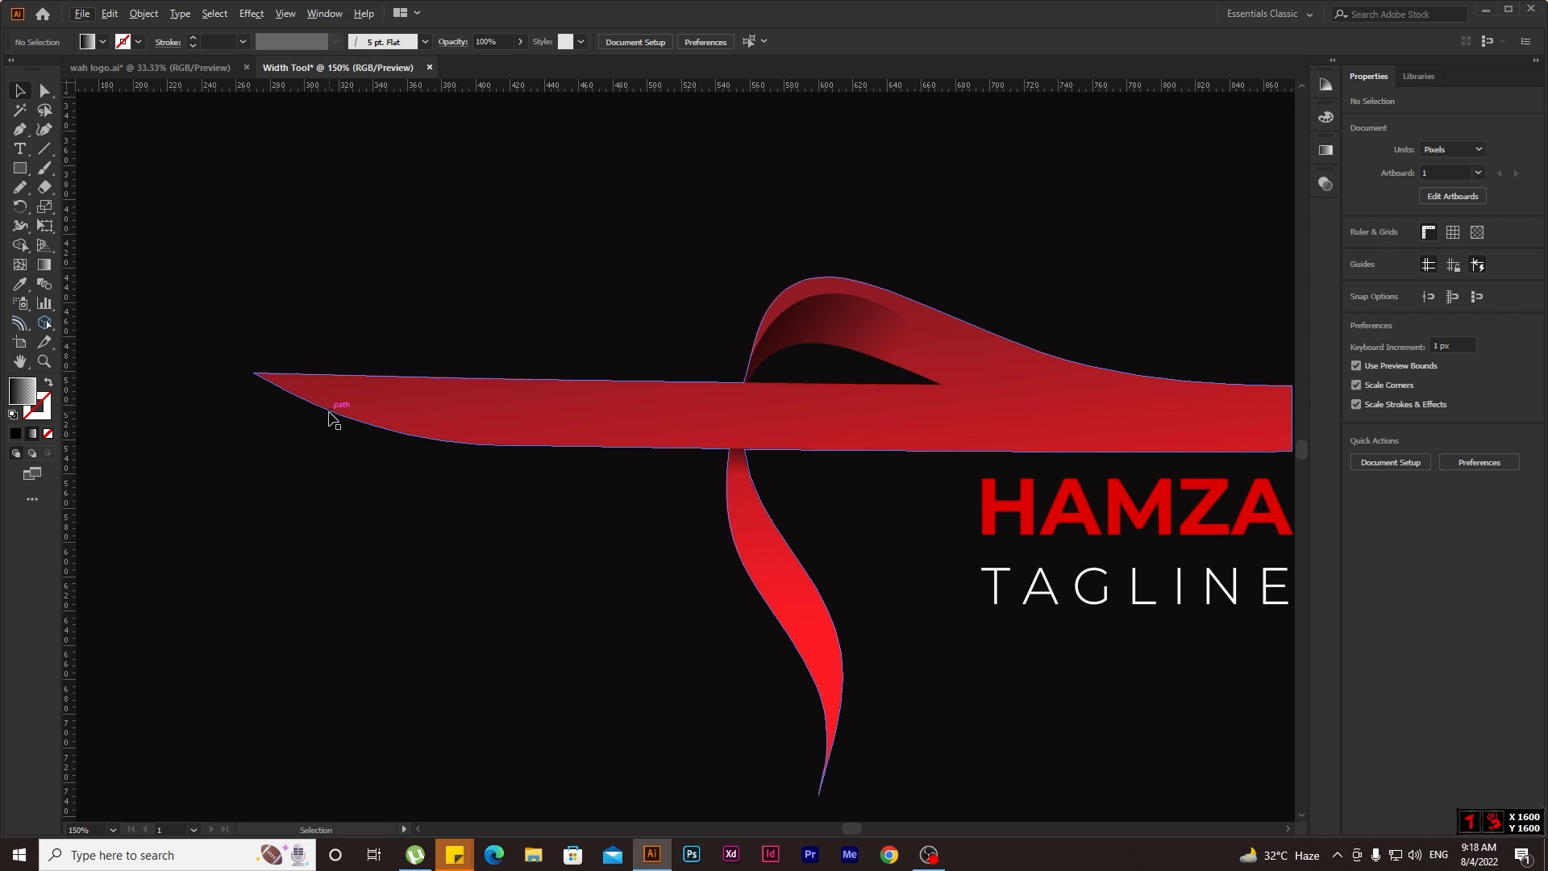
{"action": "left_click", "coordinate": [21, 129]}
{"action": "scroll", "coordinate": [252, 374], "scroll_direction": "up", "scroll_amount": 1}
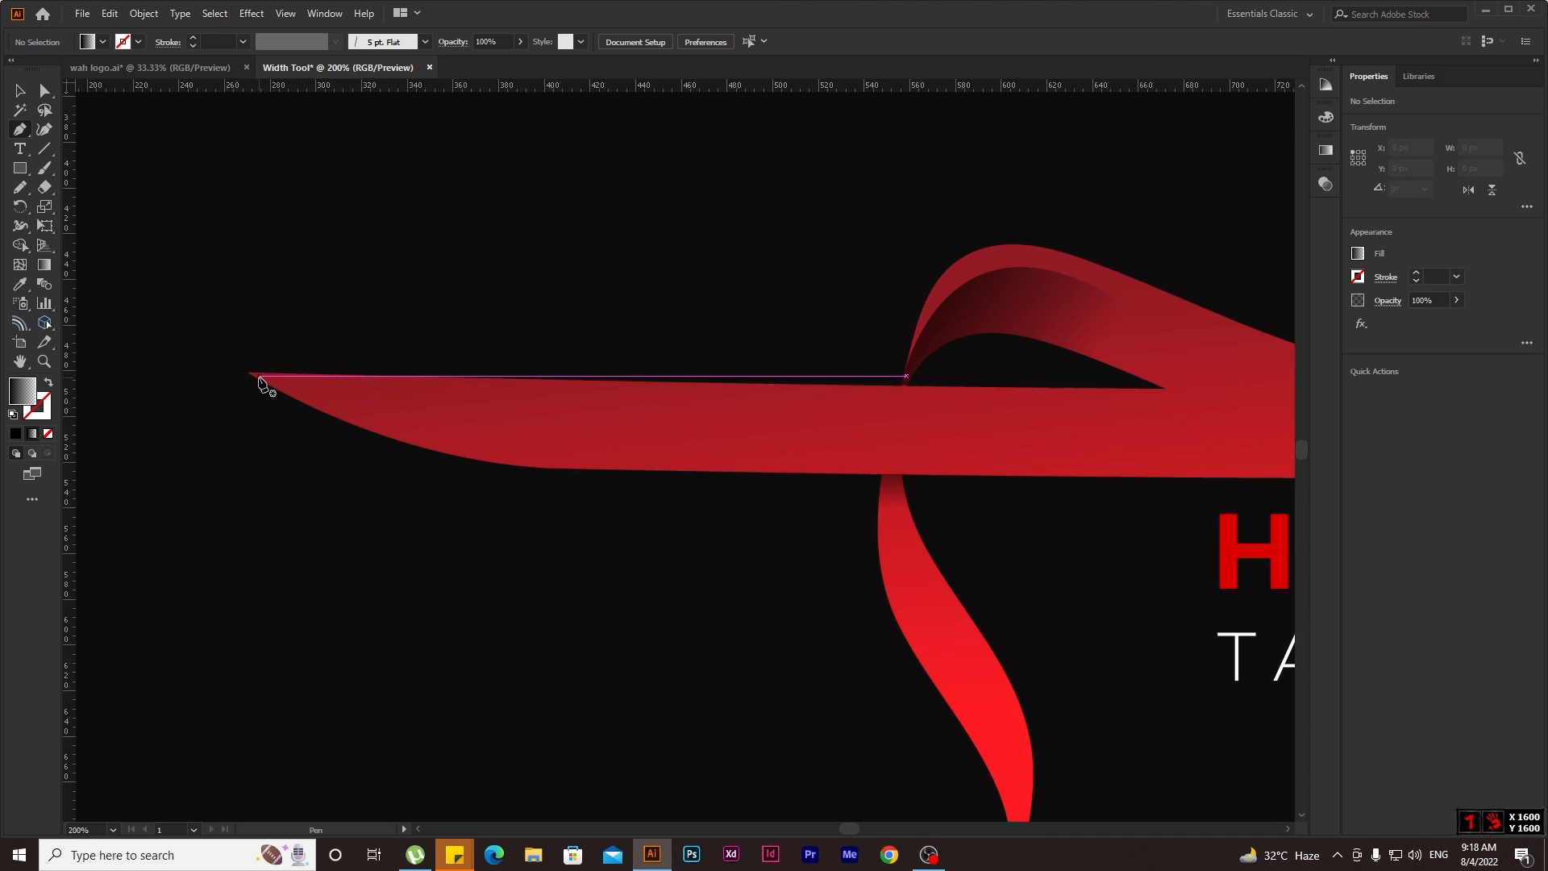
{"action": "left_click", "coordinate": [248, 373]}
{"action": "left_click", "coordinate": [422, 424]}
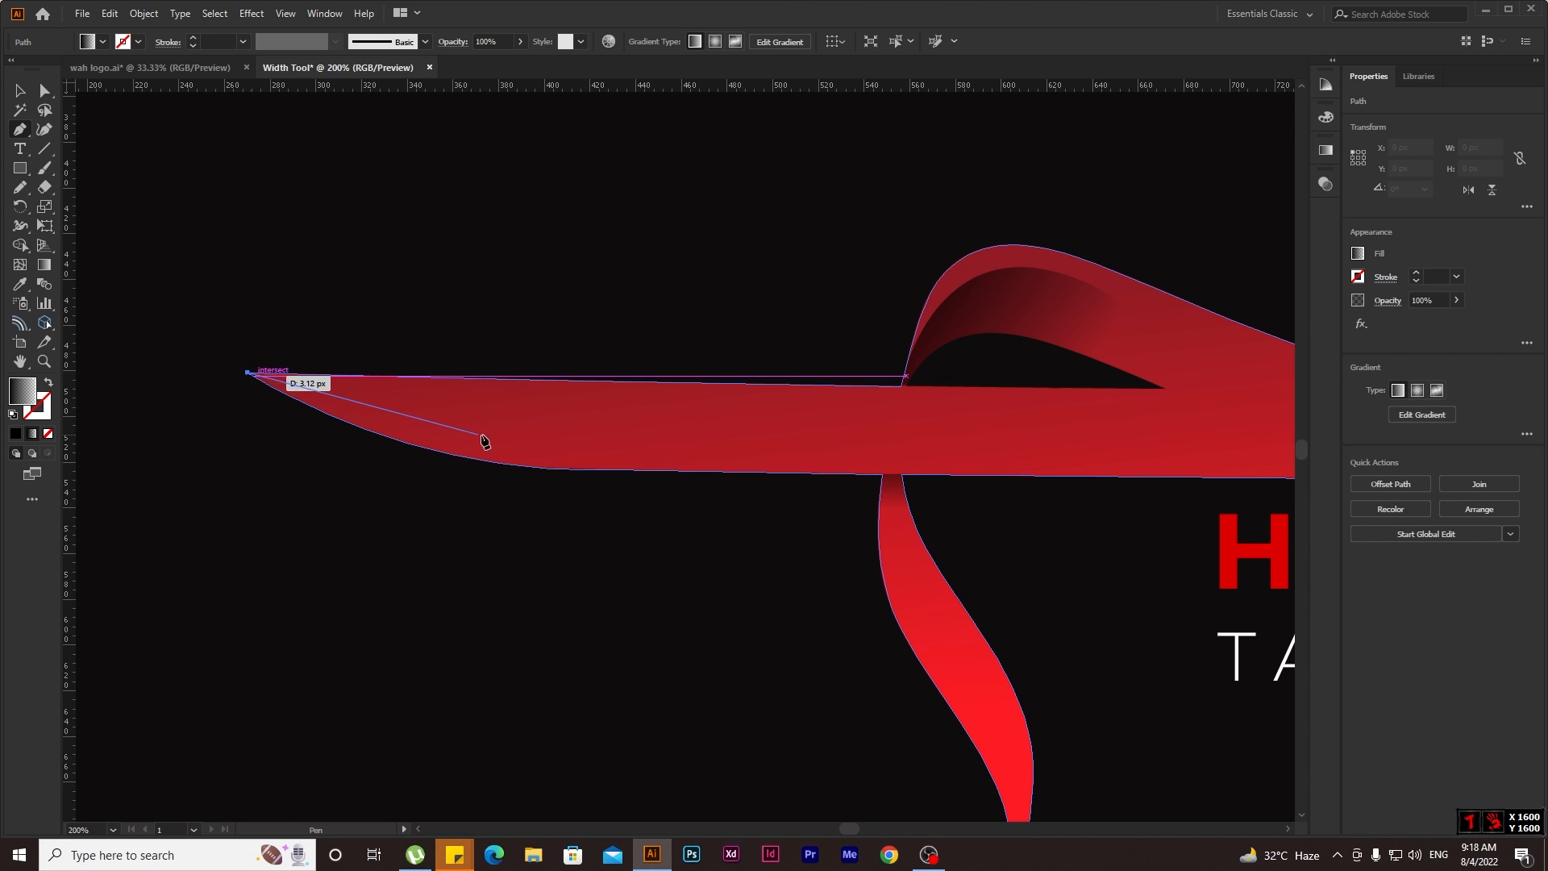
{"action": "left_click", "coordinate": [531, 422]}
{"action": "left_click", "coordinate": [640, 421]}
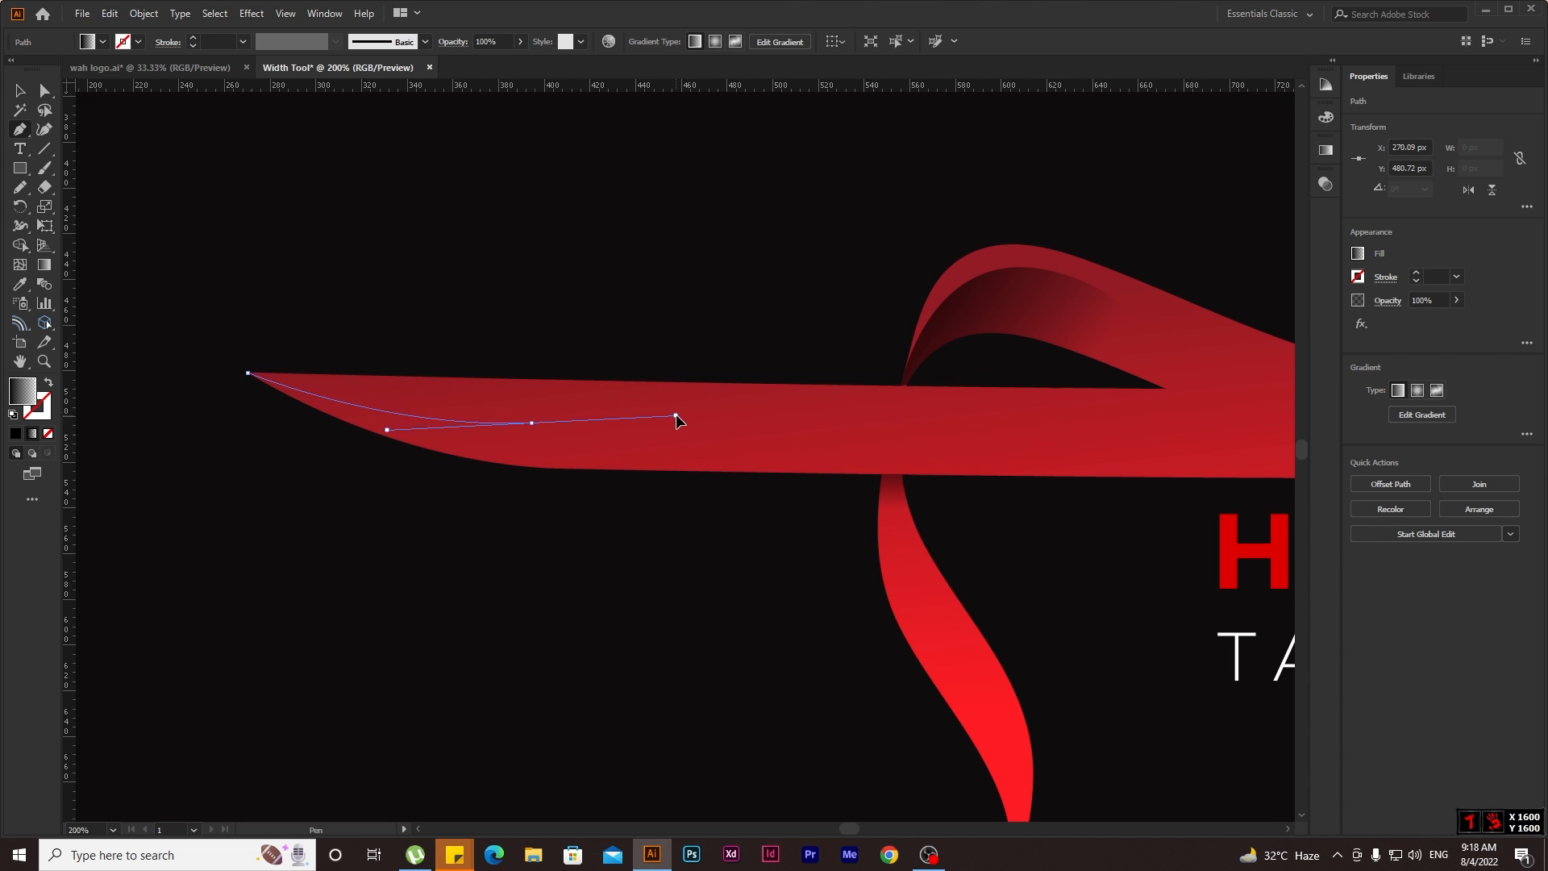
{"action": "left_click_drag", "start_coordinate": [531, 423], "coordinate": [250, 374]}
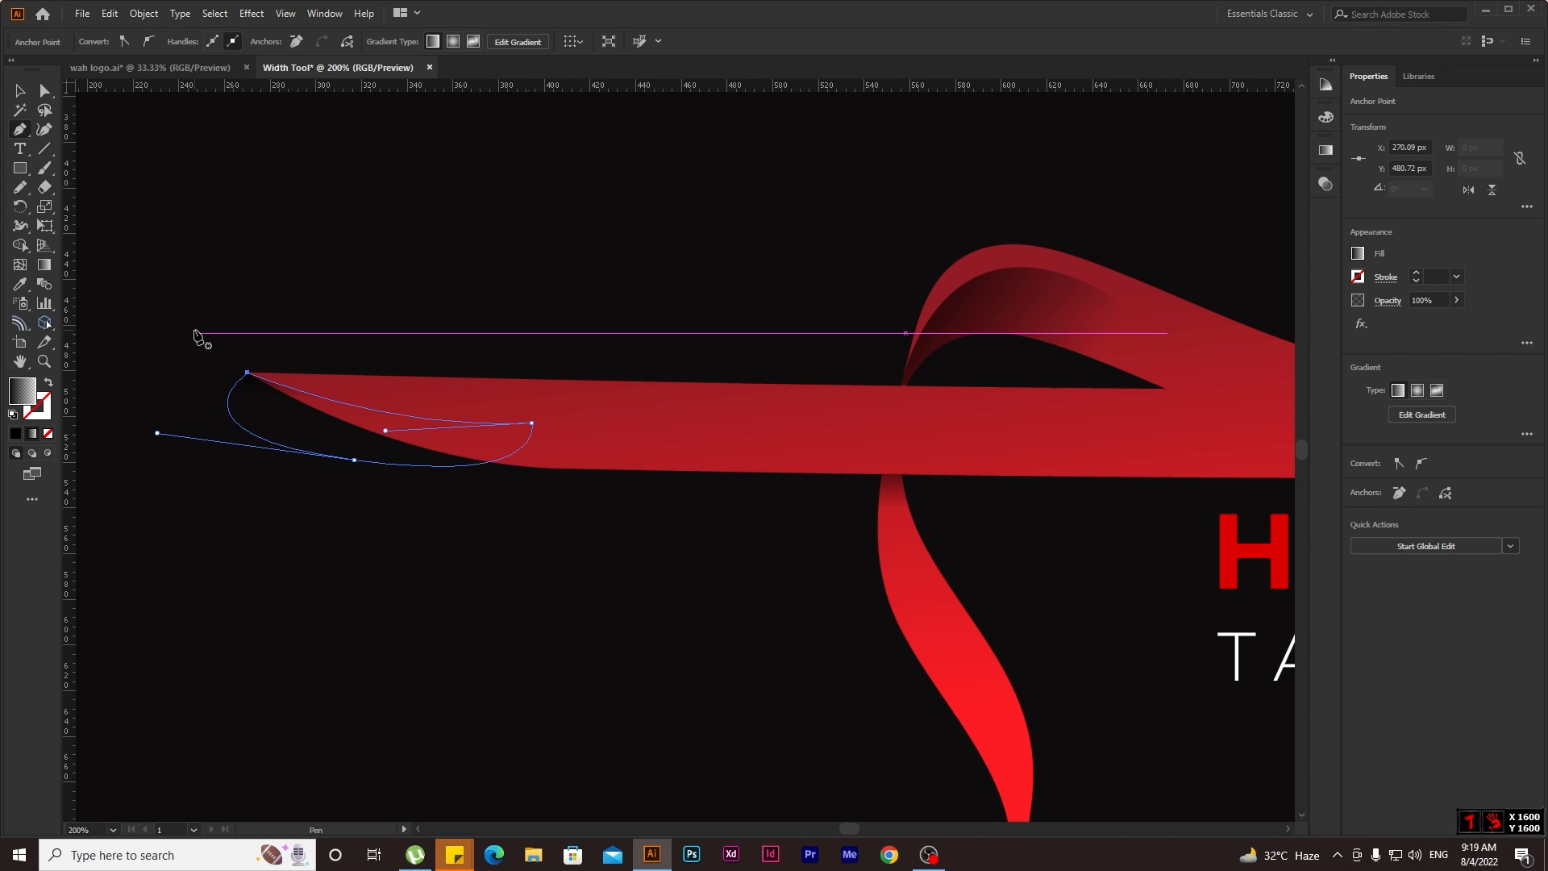
Cut the drawn shape's area out of the horizontal stroke near its pointed tip with the Shape Builder tool.
{"action": "key", "text": "v"}
{"action": "left_click_drag", "start_coordinate": [246, 319], "coordinate": [484, 548]}
{"action": "left_click", "coordinate": [20, 245]}
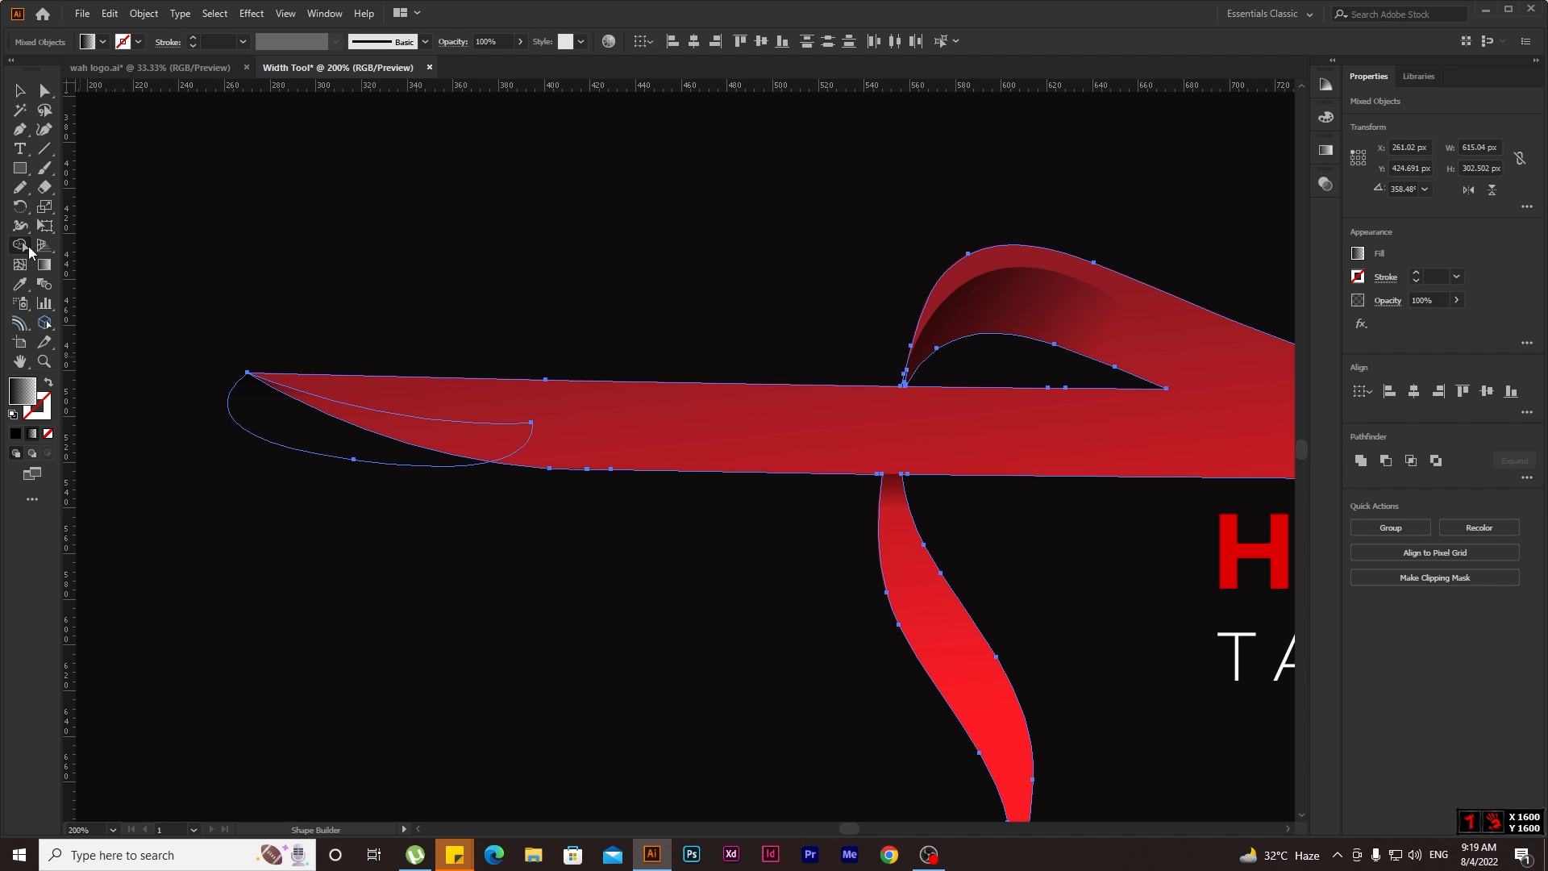
{"action": "left_click", "coordinate": [374, 443], "text": "alt"}
{"action": "key", "text": "v"}
{"action": "left_click", "coordinate": [376, 235]}
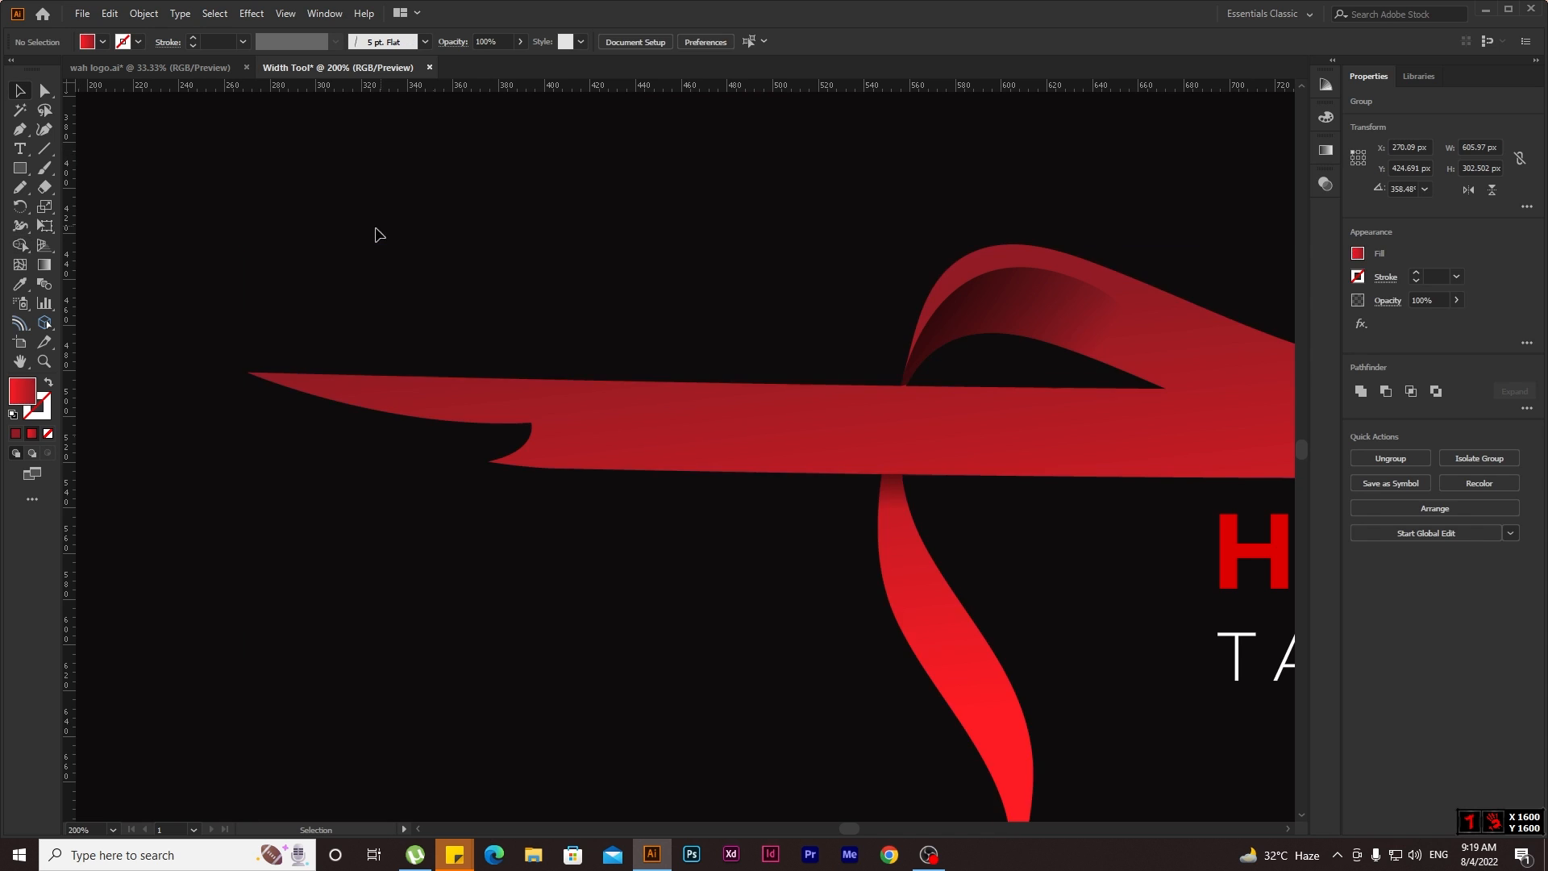
Move the complete mark together with its name and tagline text to the upper part of the artboard.
{"action": "scroll", "coordinate": [635, 543], "scroll_direction": "down", "scroll_amount": 2}
{"action": "scroll", "coordinate": [634, 541], "scroll_direction": "down", "scroll_amount": 2}
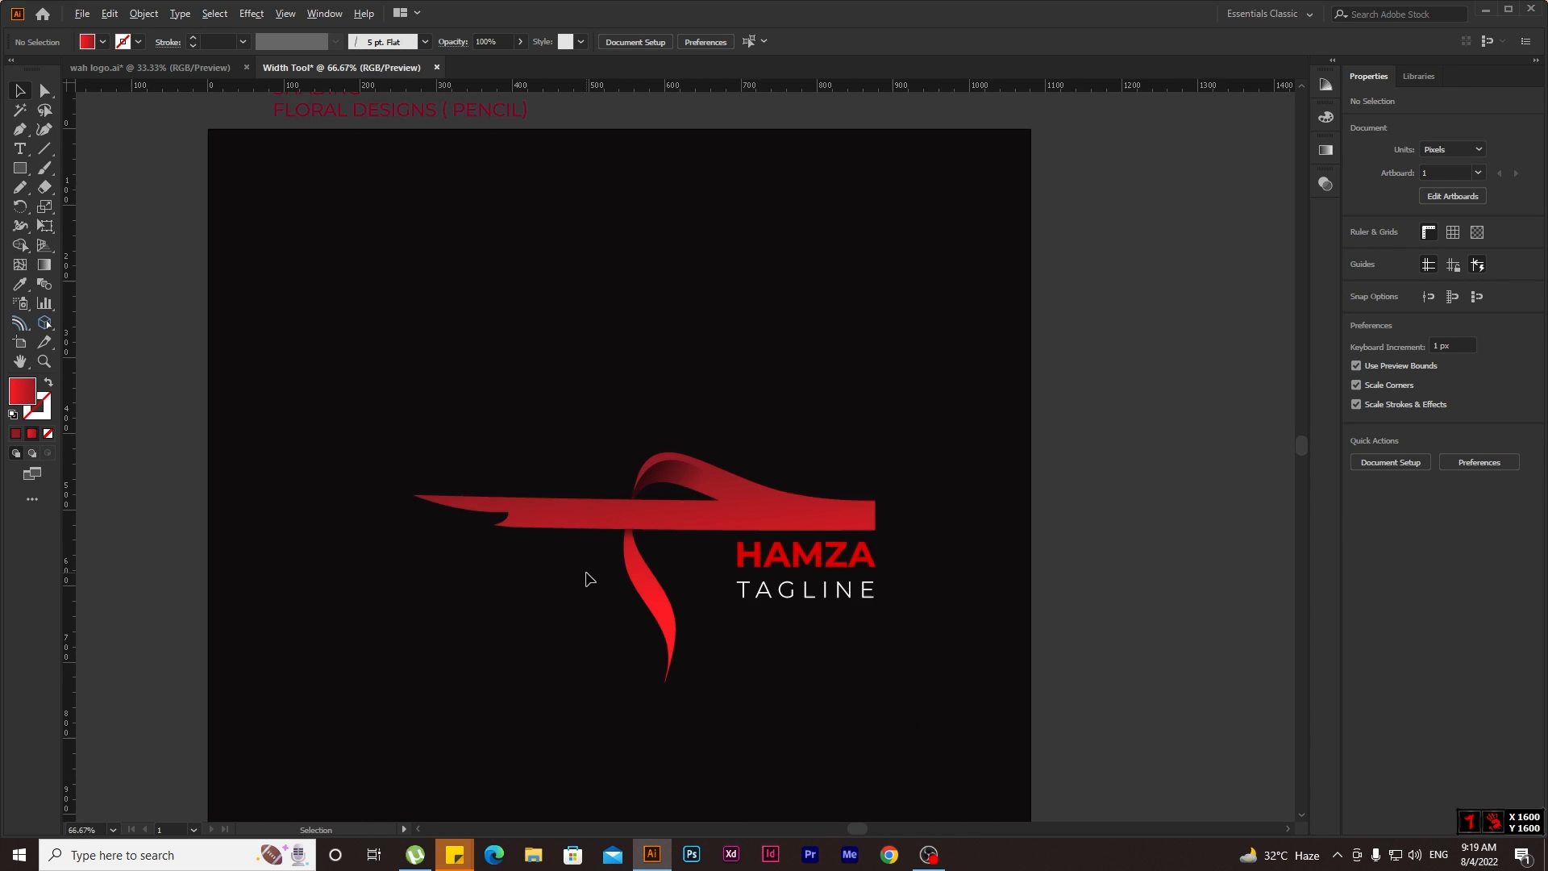
{"action": "left_click_drag", "start_coordinate": [458, 368], "coordinate": [851, 622]}
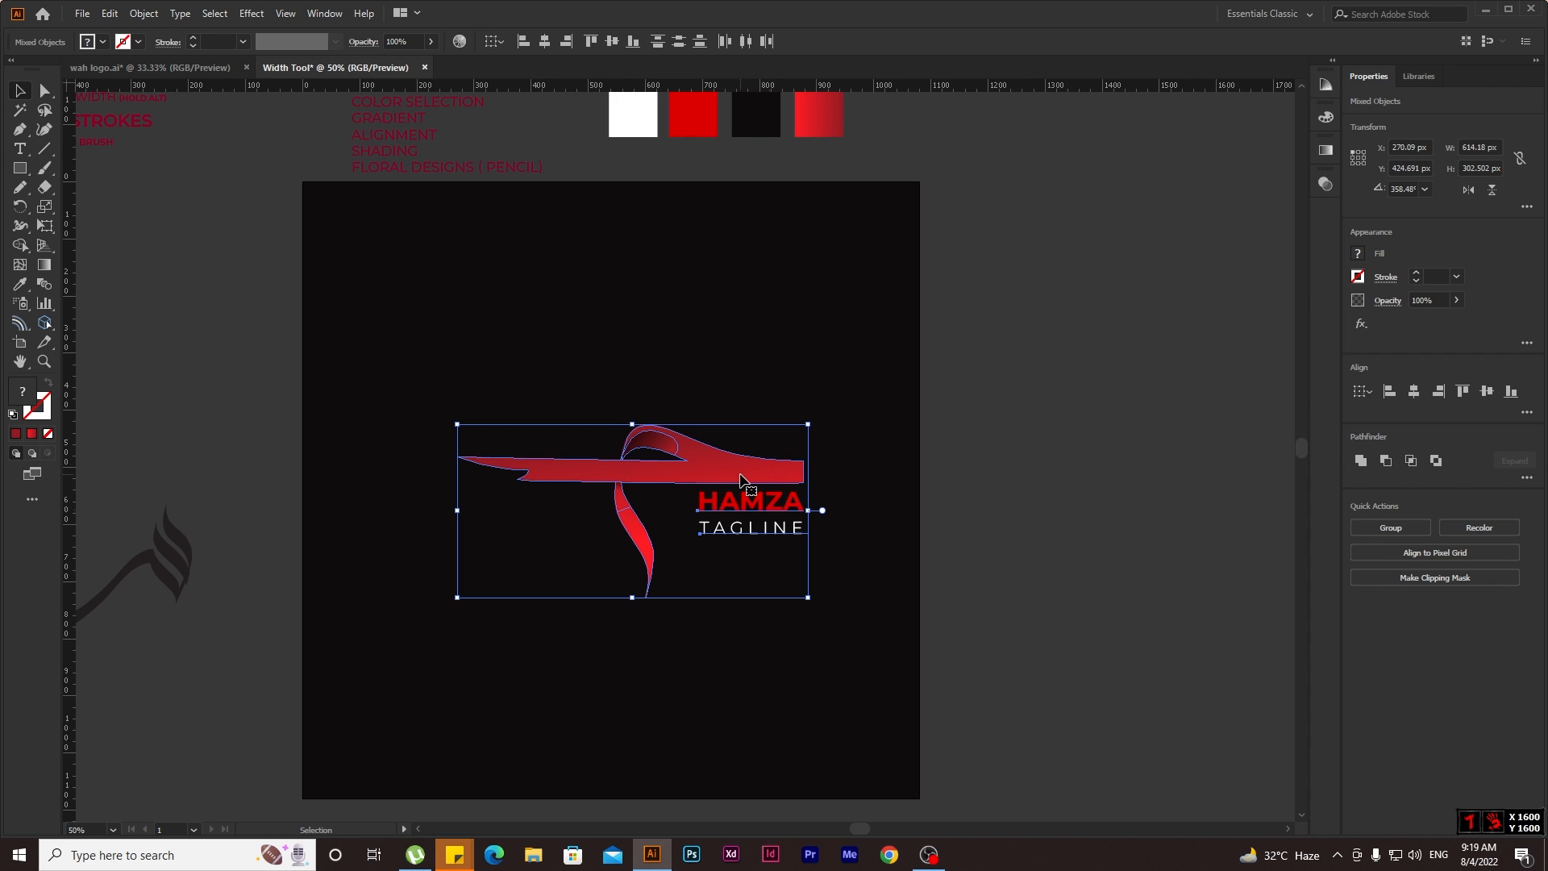
{"action": "left_click_drag", "start_coordinate": [740, 481], "coordinate": [709, 322]}
{"action": "scroll", "coordinate": [433, 252], "scroll_direction": "up", "scroll_amount": 1}
{"action": "left_click", "coordinate": [560, 467]}
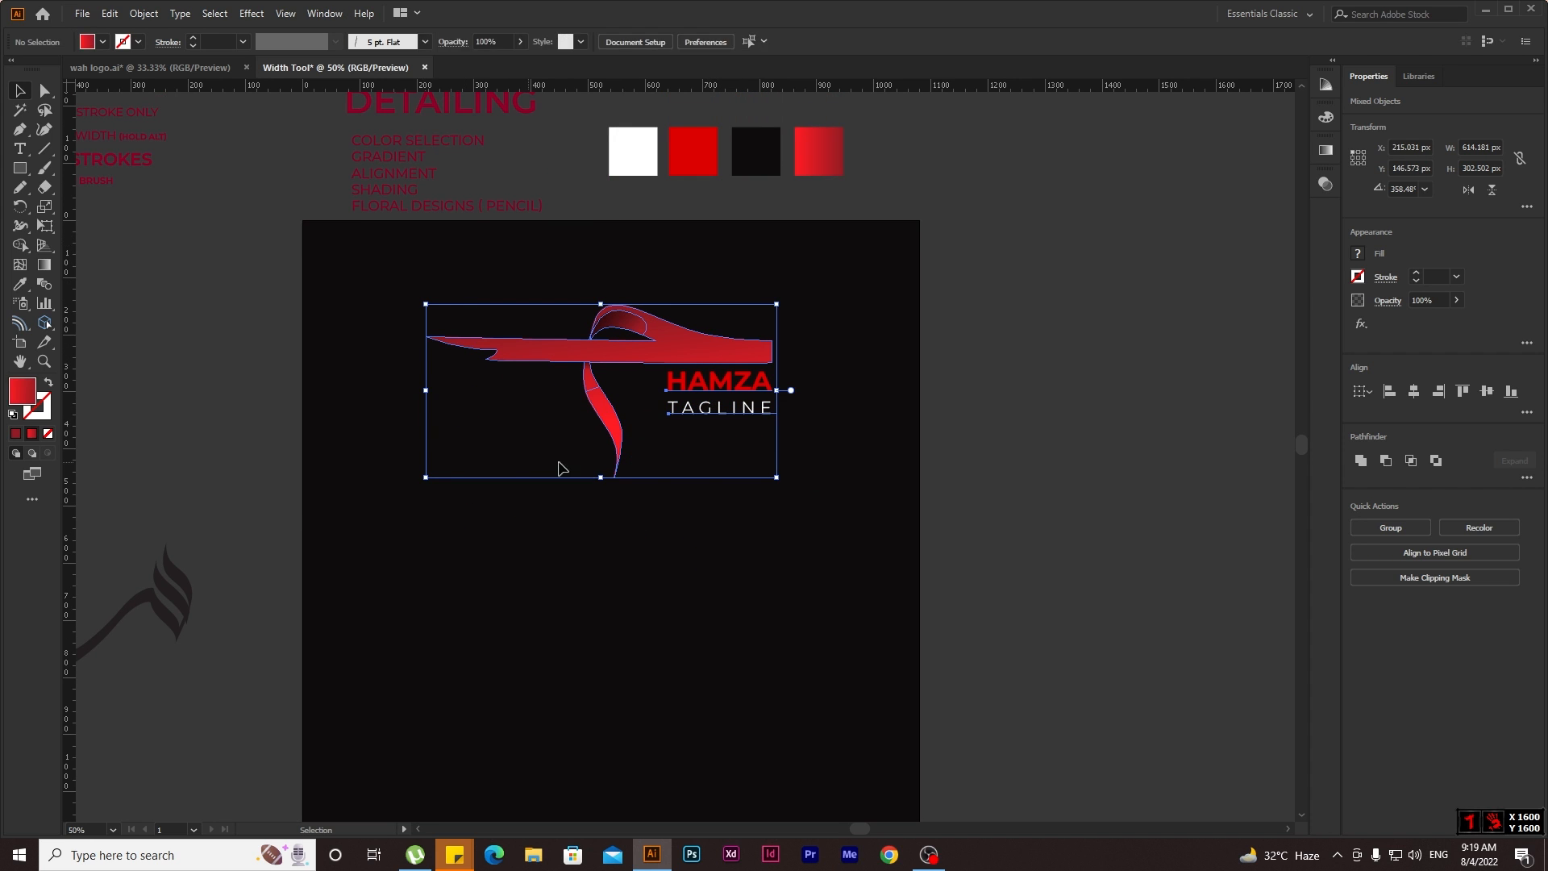
{"action": "scroll", "coordinate": [615, 475], "scroll_direction": "up", "scroll_amount": 3}
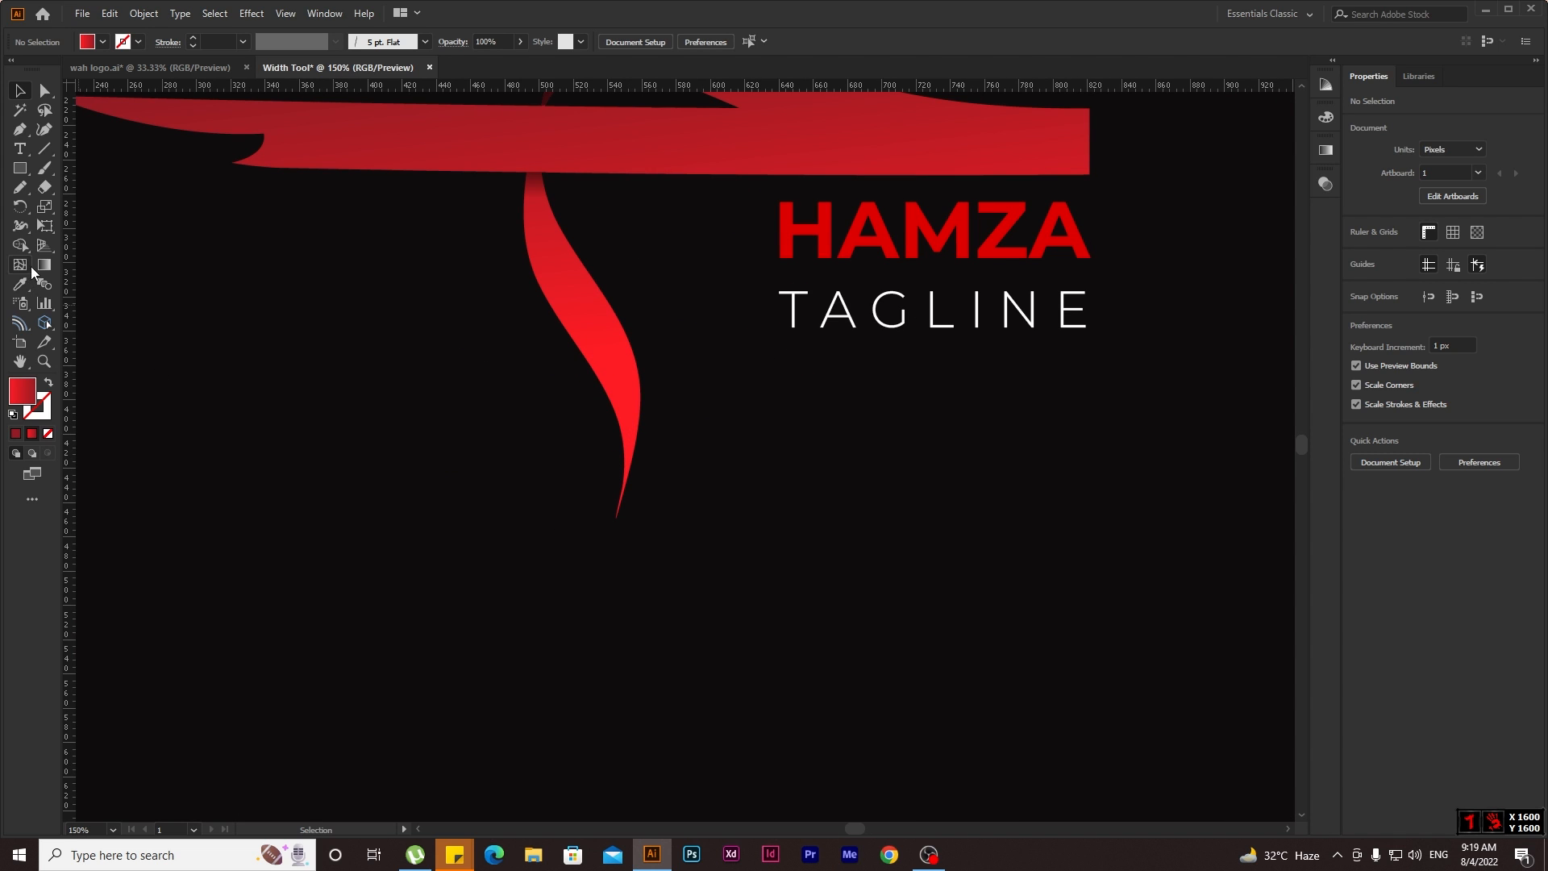
{"action": "key", "text": "l"}
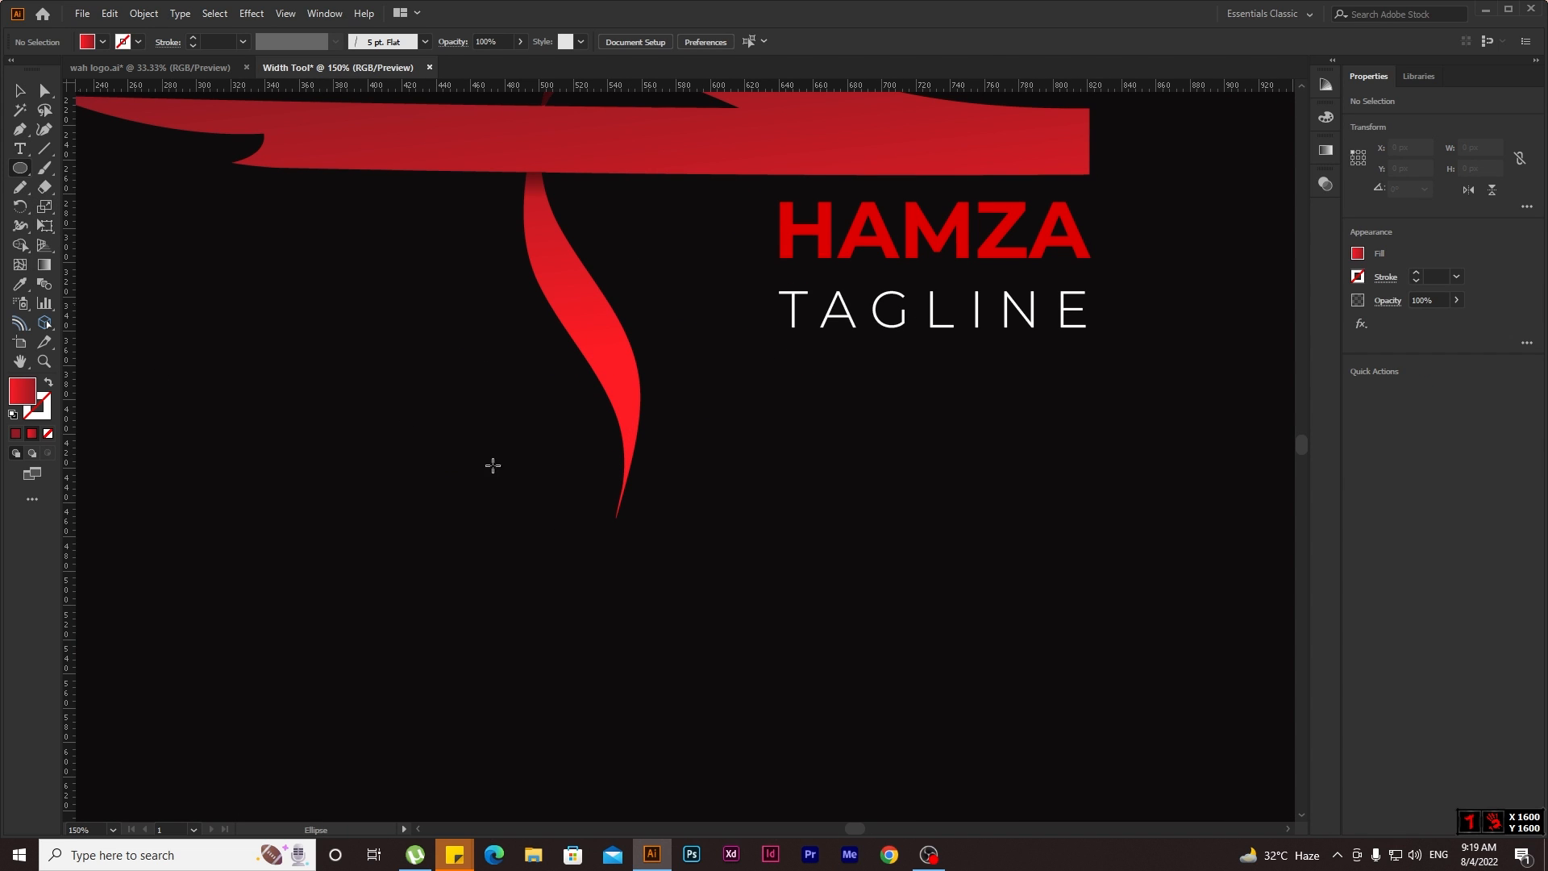
{"action": "scroll", "coordinate": [567, 476], "scroll_direction": "up", "scroll_amount": 3}
{"action": "left_click_drag", "start_coordinate": [548, 457], "coordinate": [644, 588]}
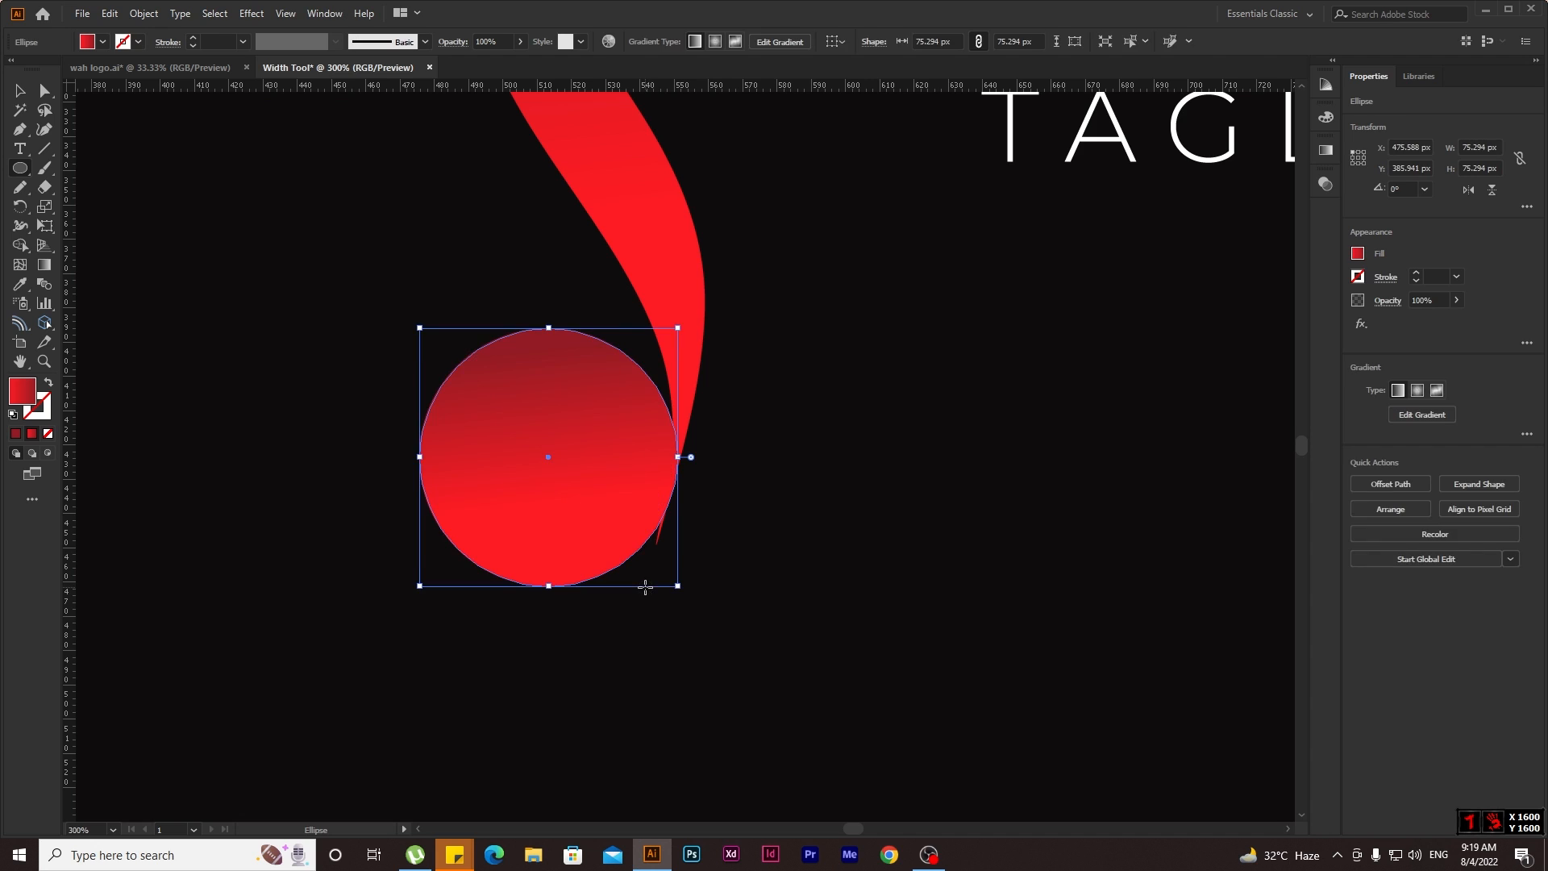
{"action": "key", "text": "shift+x"}
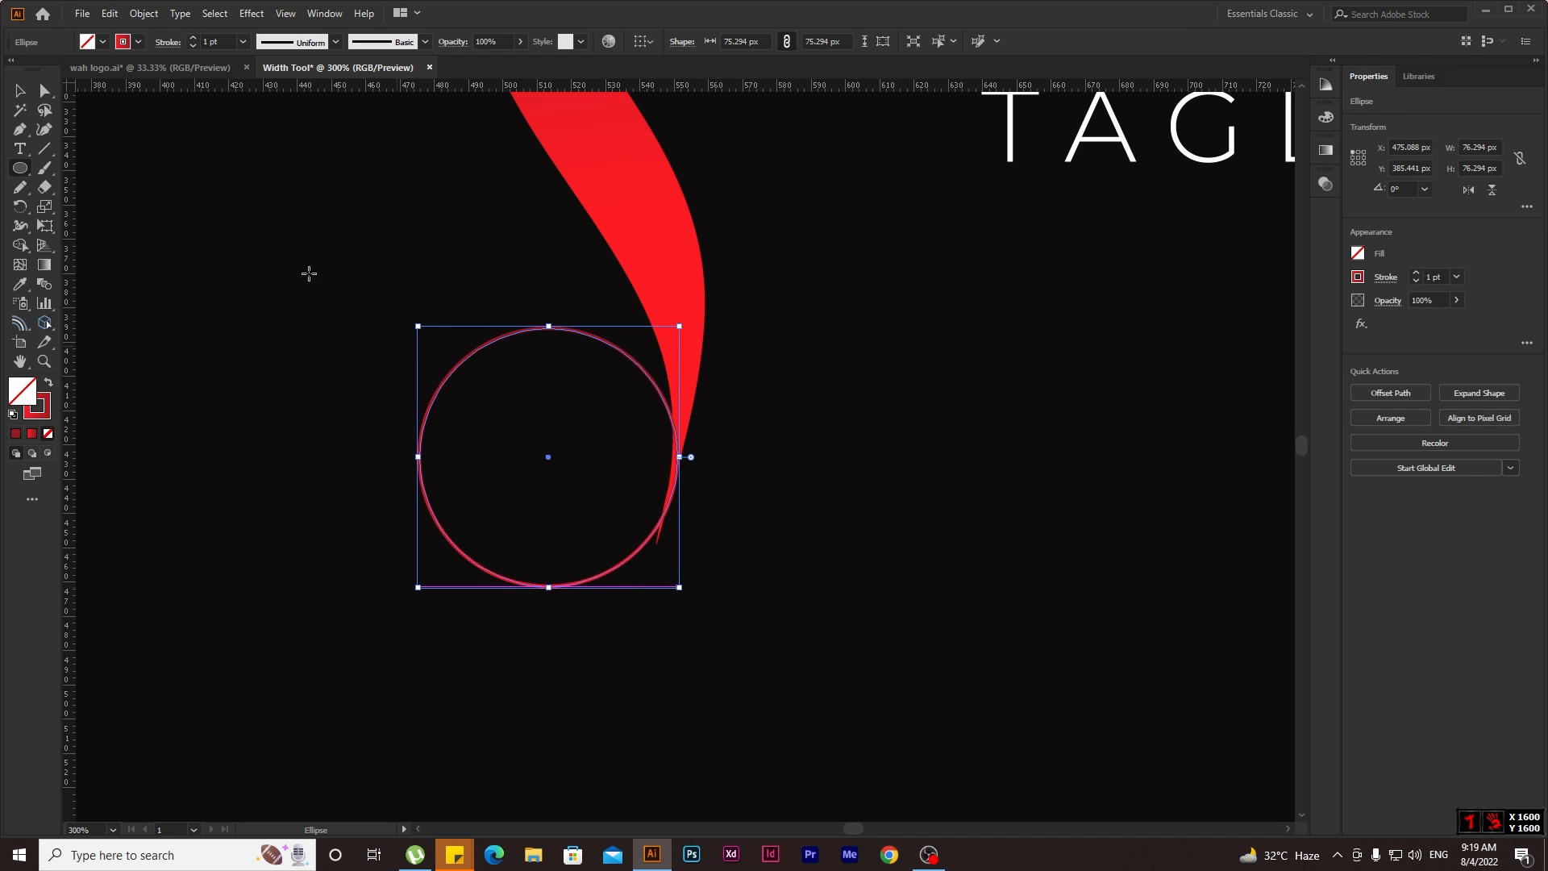
{"action": "left_click", "coordinate": [194, 37]}
{"action": "left_click", "coordinate": [194, 46]}
{"action": "left_click", "coordinate": [20, 91]}
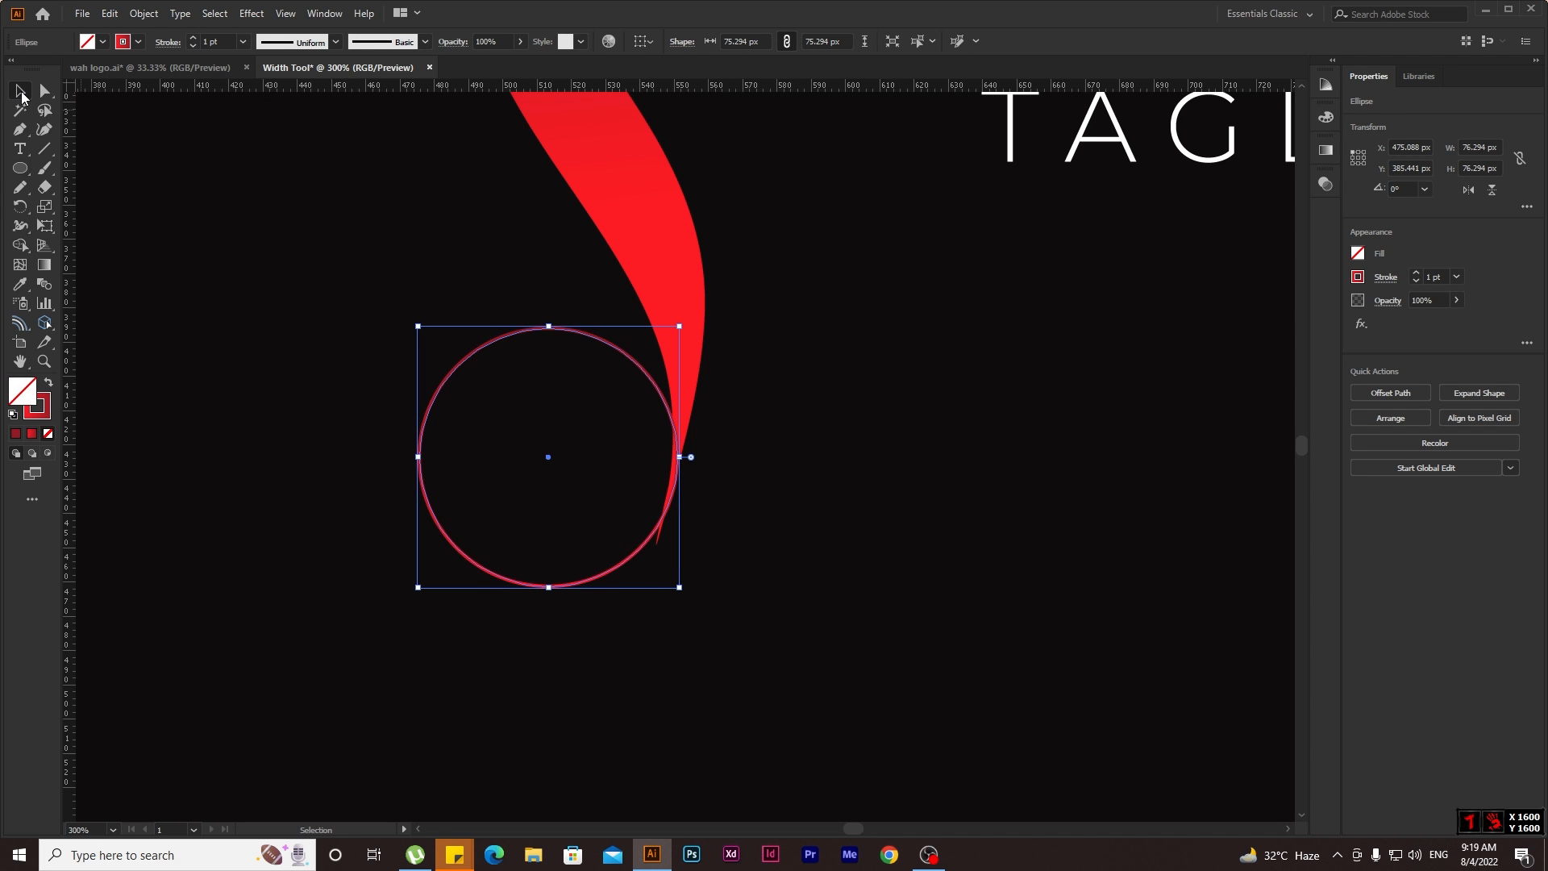
{"action": "key", "text": "Delete"}
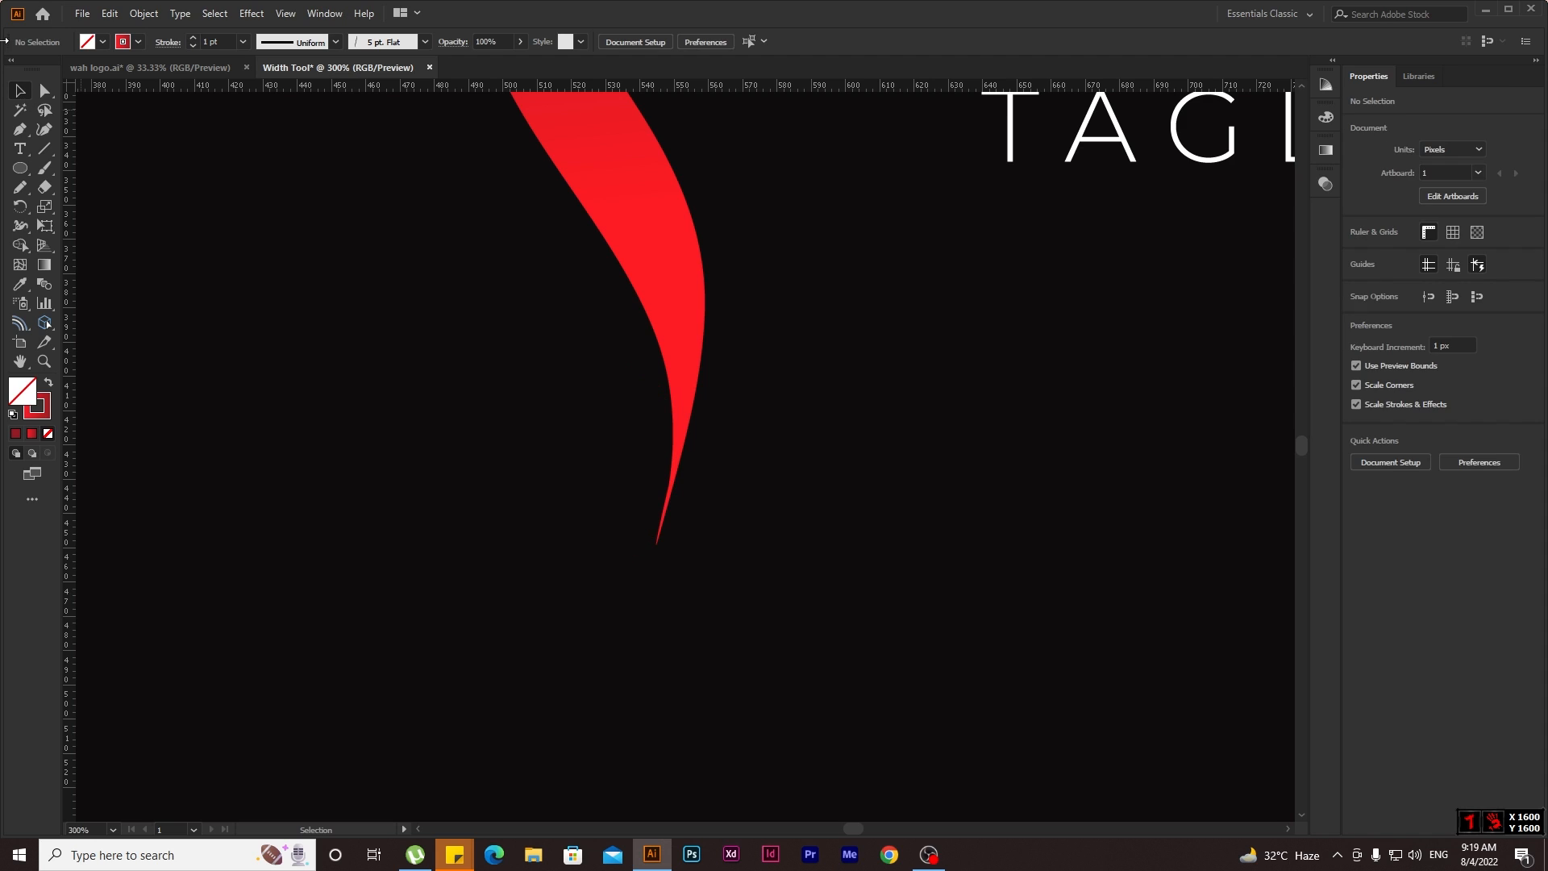
Draw a freehand curl about 59 by 83 px with the Pencil tool, running from the descending tail's tip into a spiral.
{"action": "left_click", "coordinate": [21, 187]}
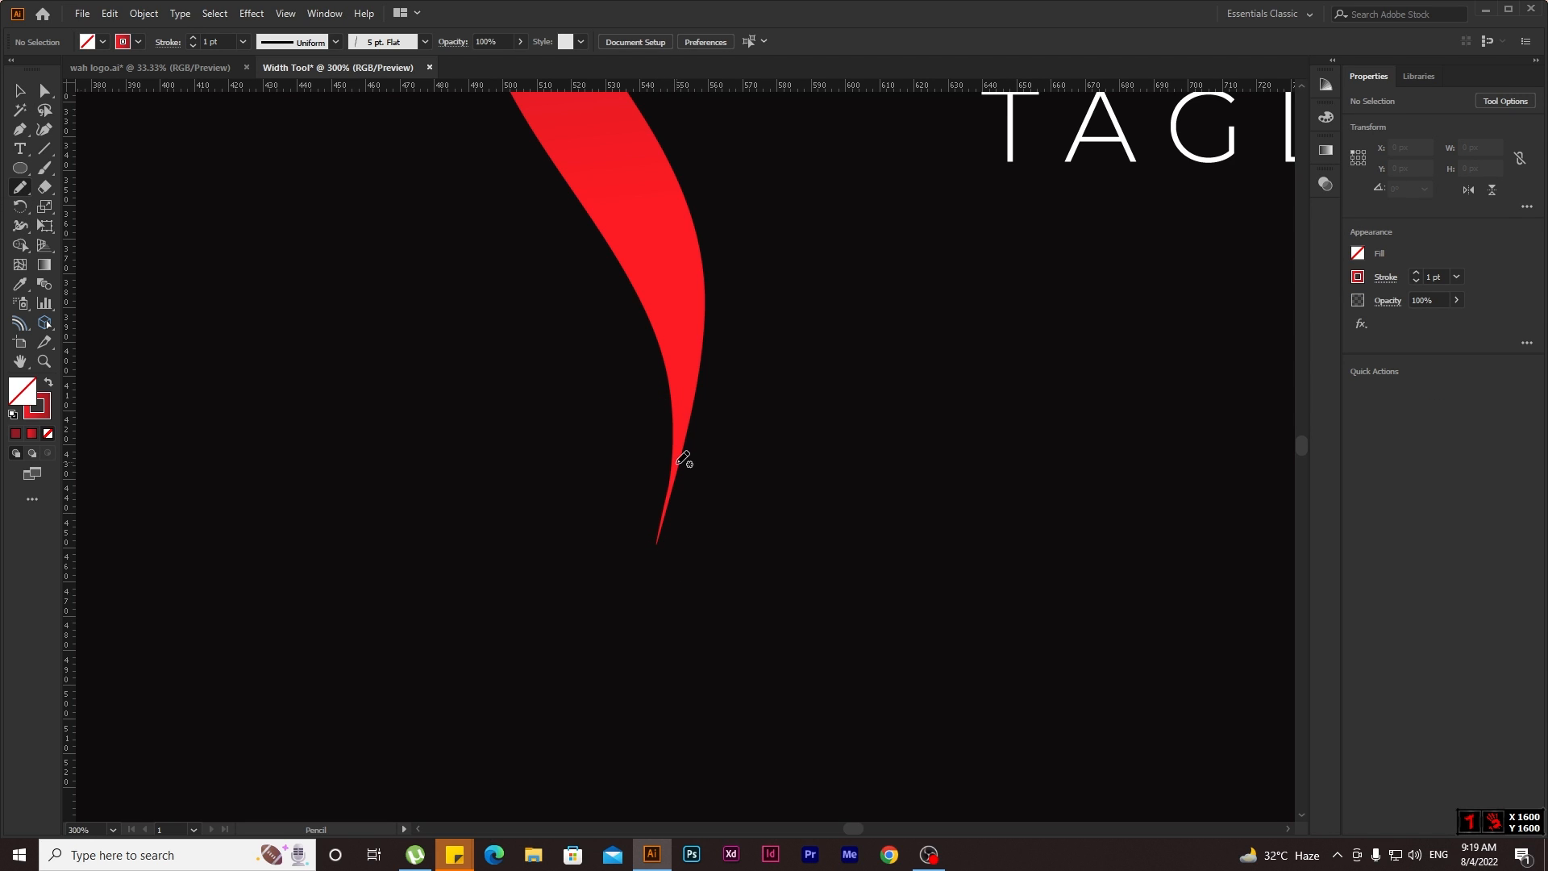
{"action": "mouse_move", "coordinate": [667, 520]}
{"action": "left_mouse_down"}
{"action": "mouse_move", "coordinate": [545, 604]}
{"action": "mouse_move", "coordinate": [445, 591]}
{"action": "mouse_move", "coordinate": [376, 506]}
{"action": "mouse_move", "coordinate": [387, 402]}
{"action": "mouse_move", "coordinate": [462, 300]}
{"action": "mouse_move", "coordinate": [478, 229]}
{"action": "mouse_move", "coordinate": [456, 170]}
{"action": "mouse_move", "coordinate": [401, 135]}
{"action": "left_mouse_up"}
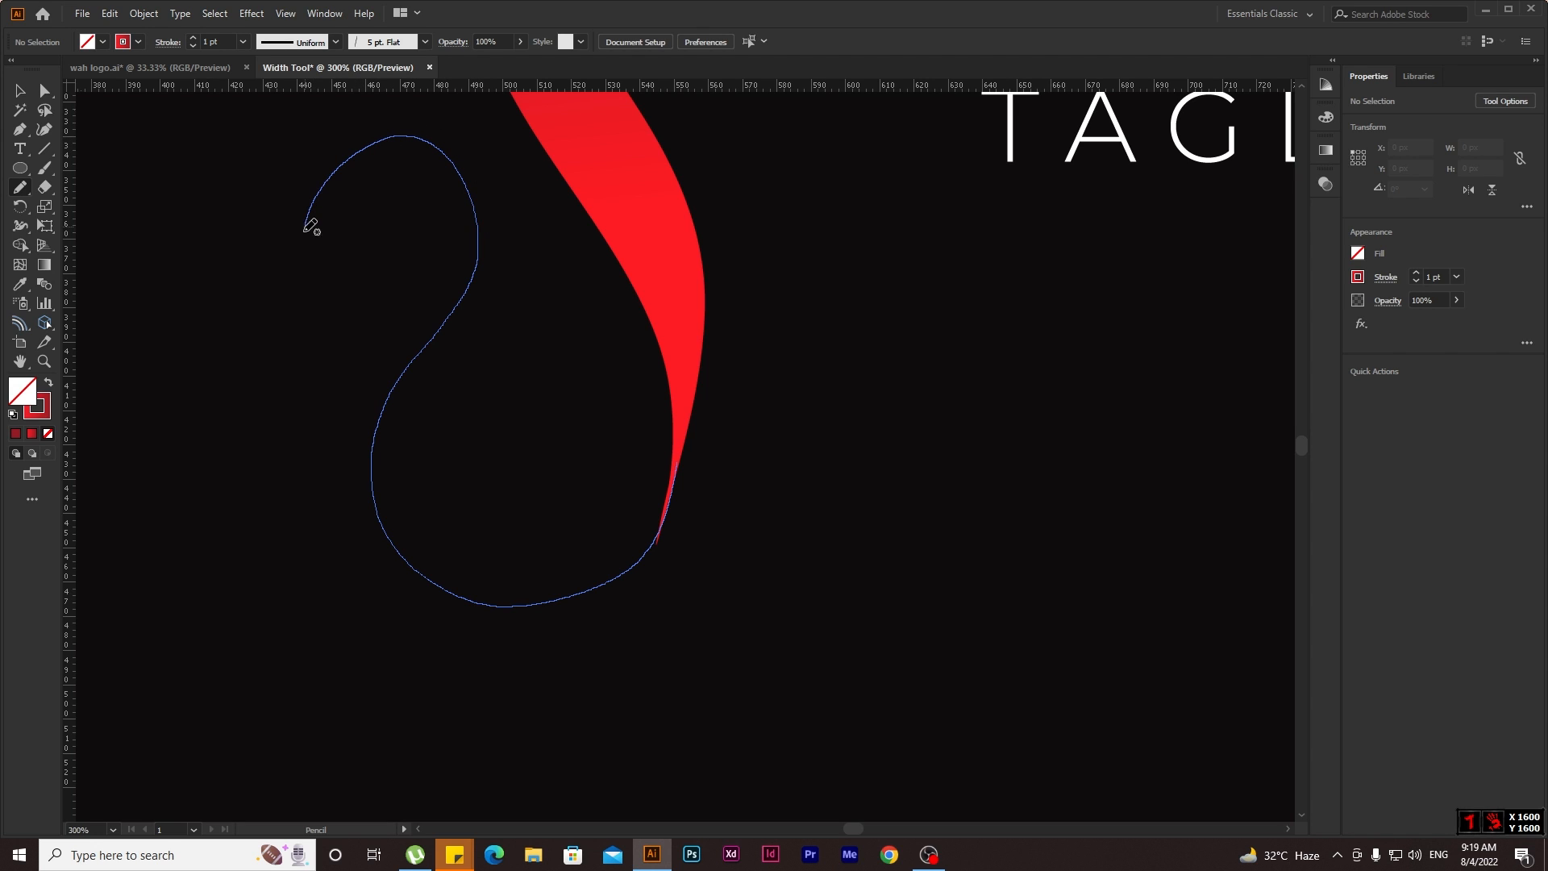
{"action": "key", "text": "ctrl+z"}
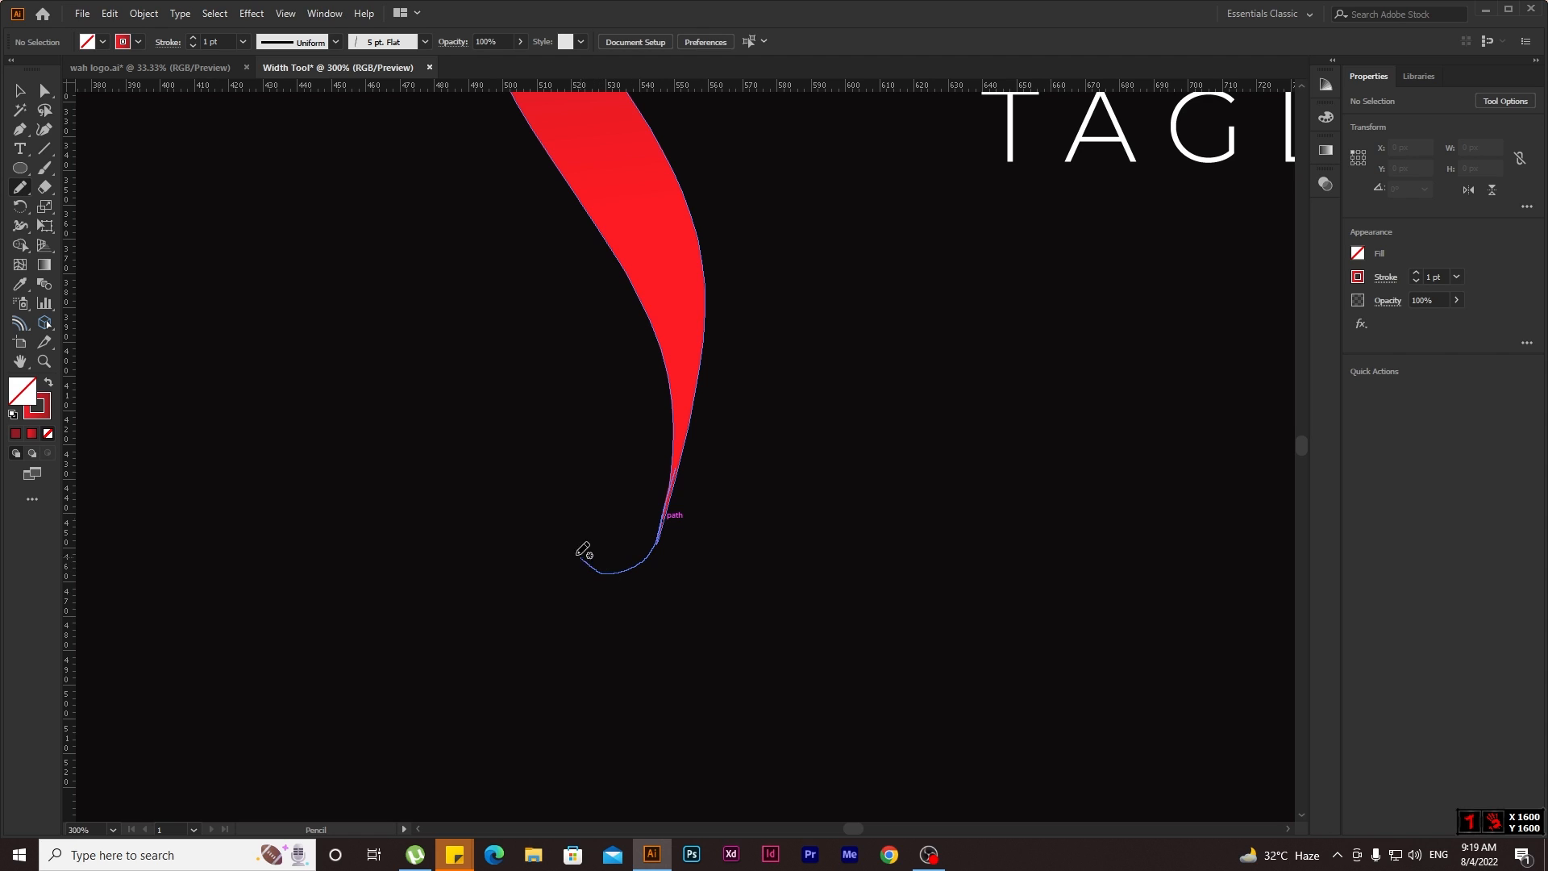
{"action": "mouse_move", "coordinate": [571, 469]}
{"action": "left_mouse_down"}
{"action": "mouse_move", "coordinate": [614, 373]}
{"action": "mouse_move", "coordinate": [580, 312]}
{"action": "mouse_move", "coordinate": [547, 292]}
{"action": "mouse_move", "coordinate": [477, 357]}
{"action": "left_mouse_up"}
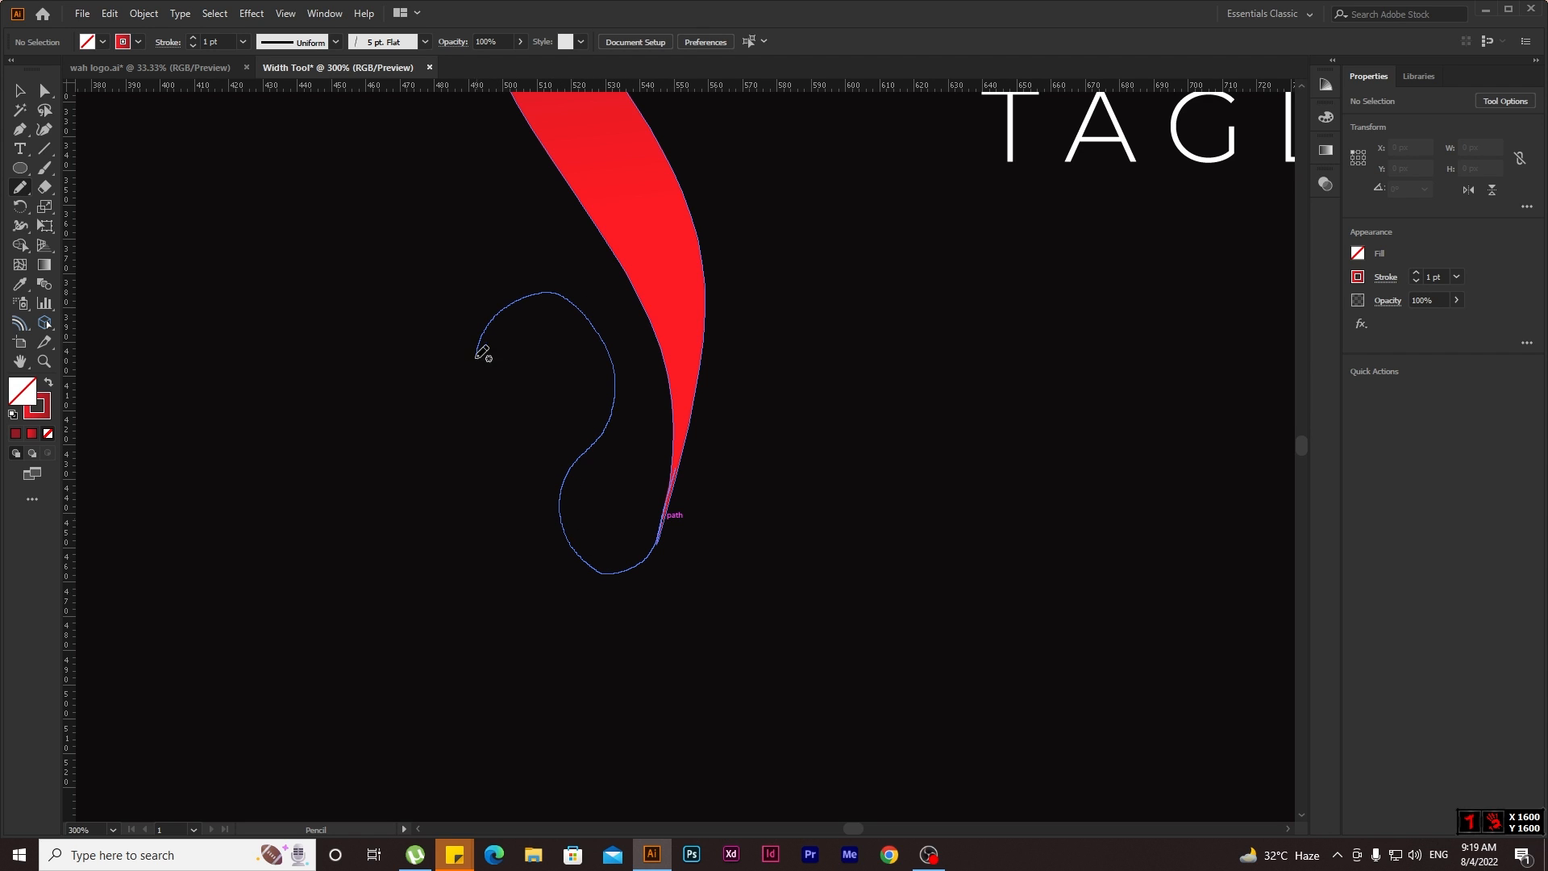
{"action": "left_click_drag", "start_coordinate": [593, 383], "coordinate": [586, 376]}
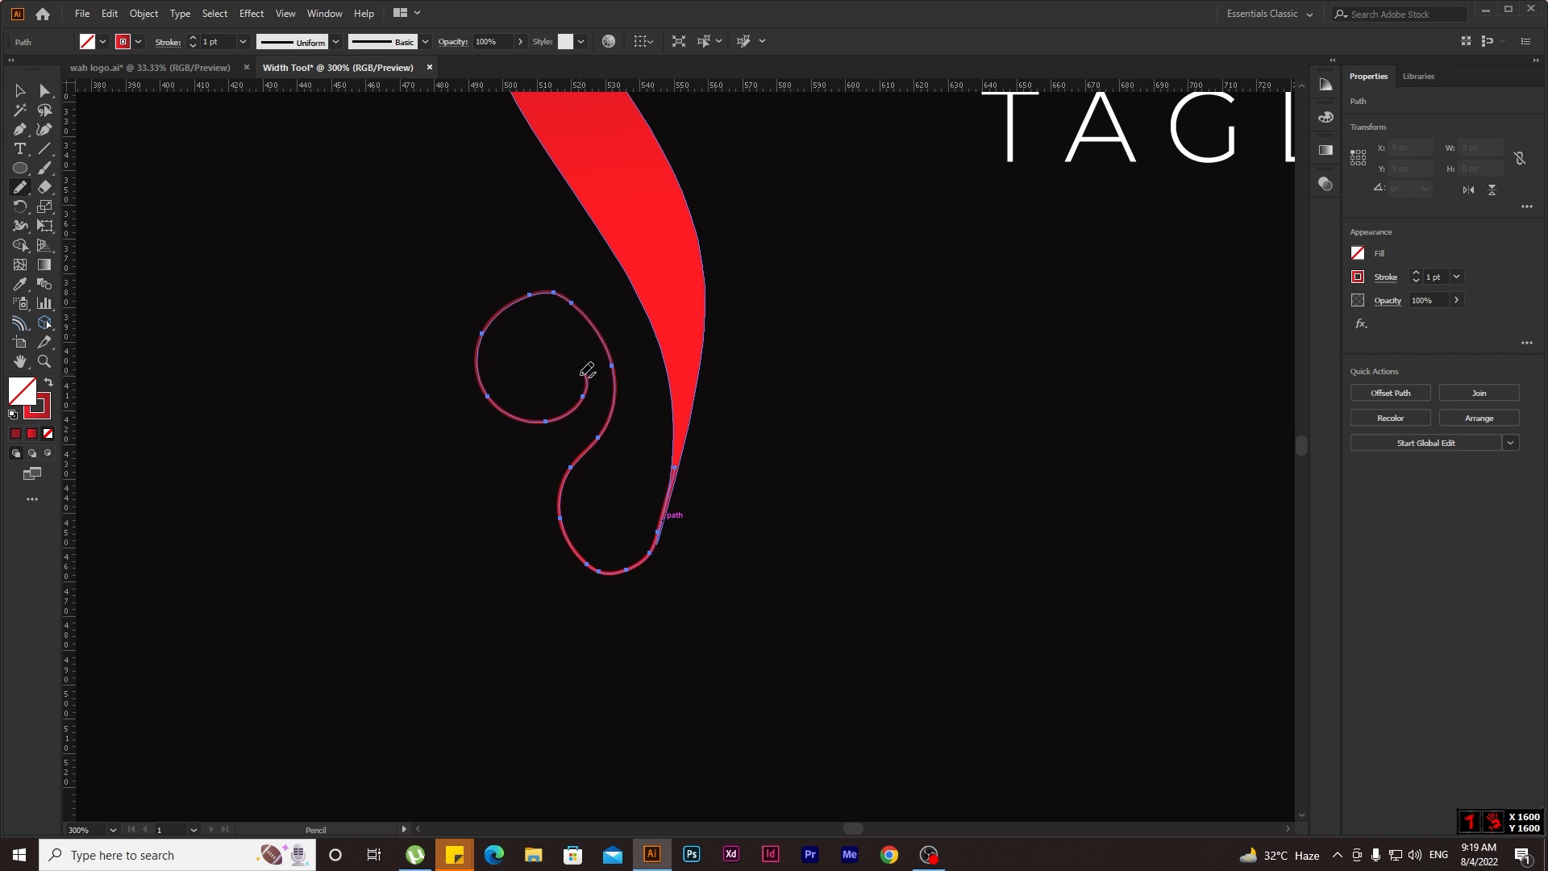
{"action": "key", "text": "v"}
Round out the upper loop of the curl by repositioning its anchor points with the Curvature tool.
{"action": "scroll", "coordinate": [613, 343], "scroll_direction": "up", "scroll_amount": 2}
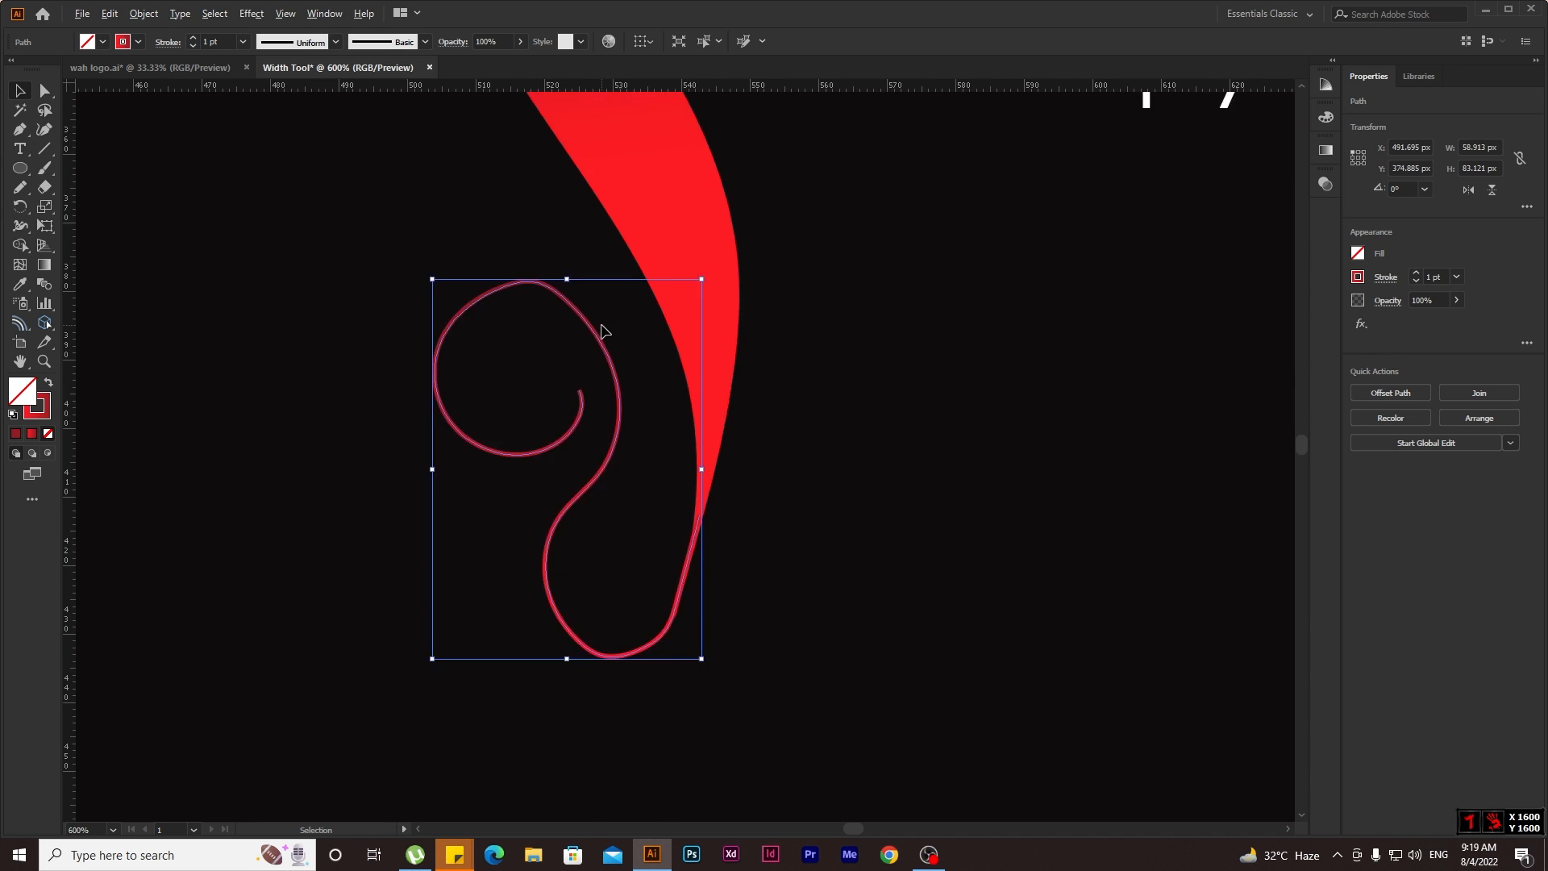
{"action": "left_click", "coordinate": [44, 129]}
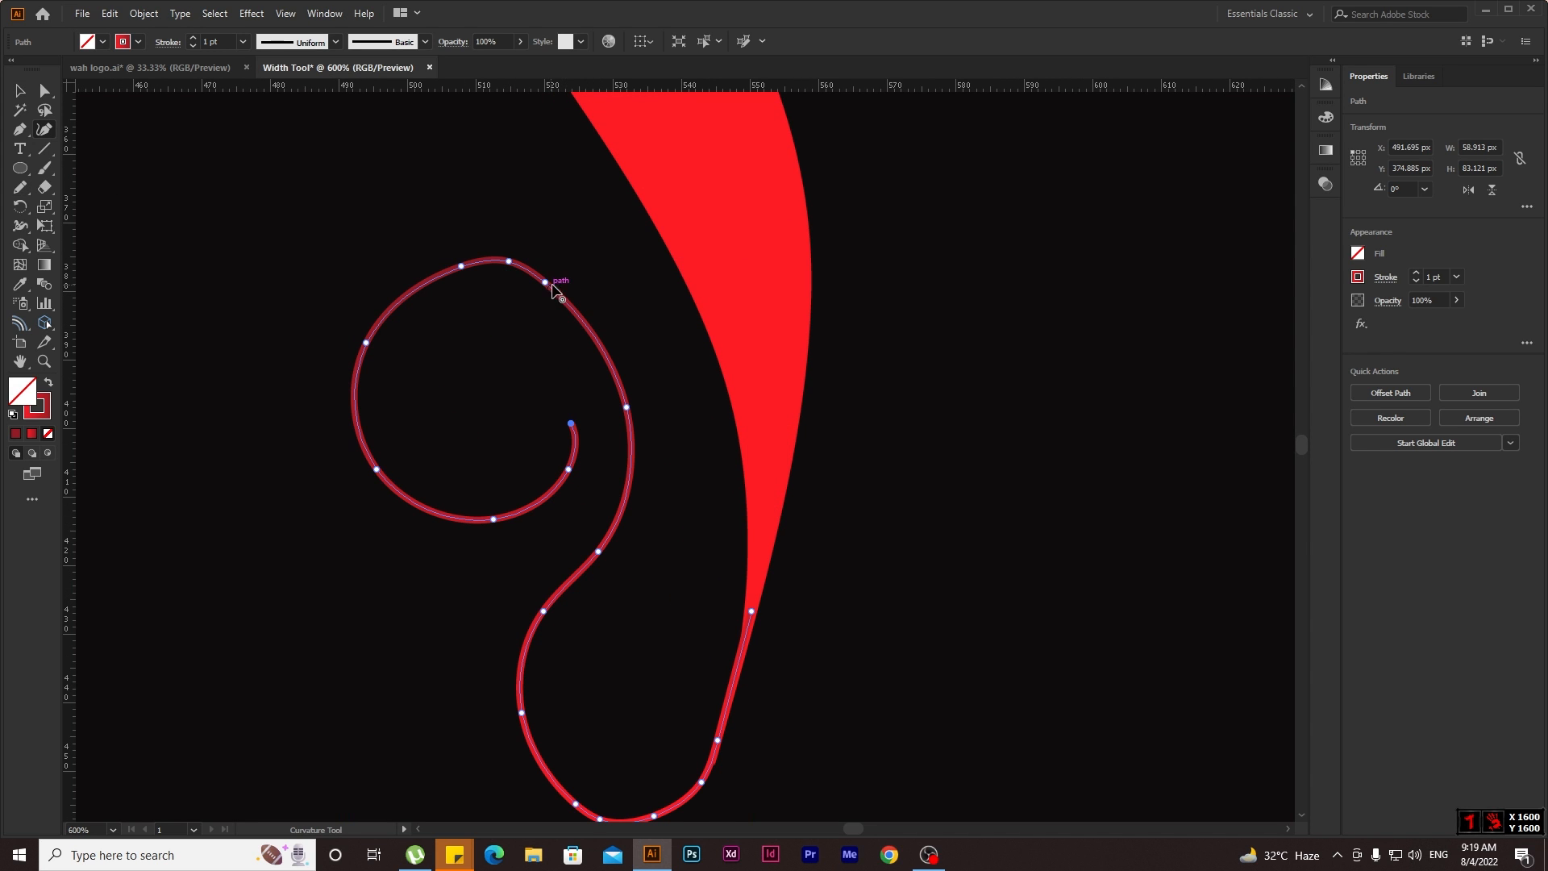
{"action": "left_click_drag", "start_coordinate": [546, 283], "coordinate": [576, 285]}
{"action": "left_click_drag", "start_coordinate": [469, 269], "coordinate": [443, 266]}
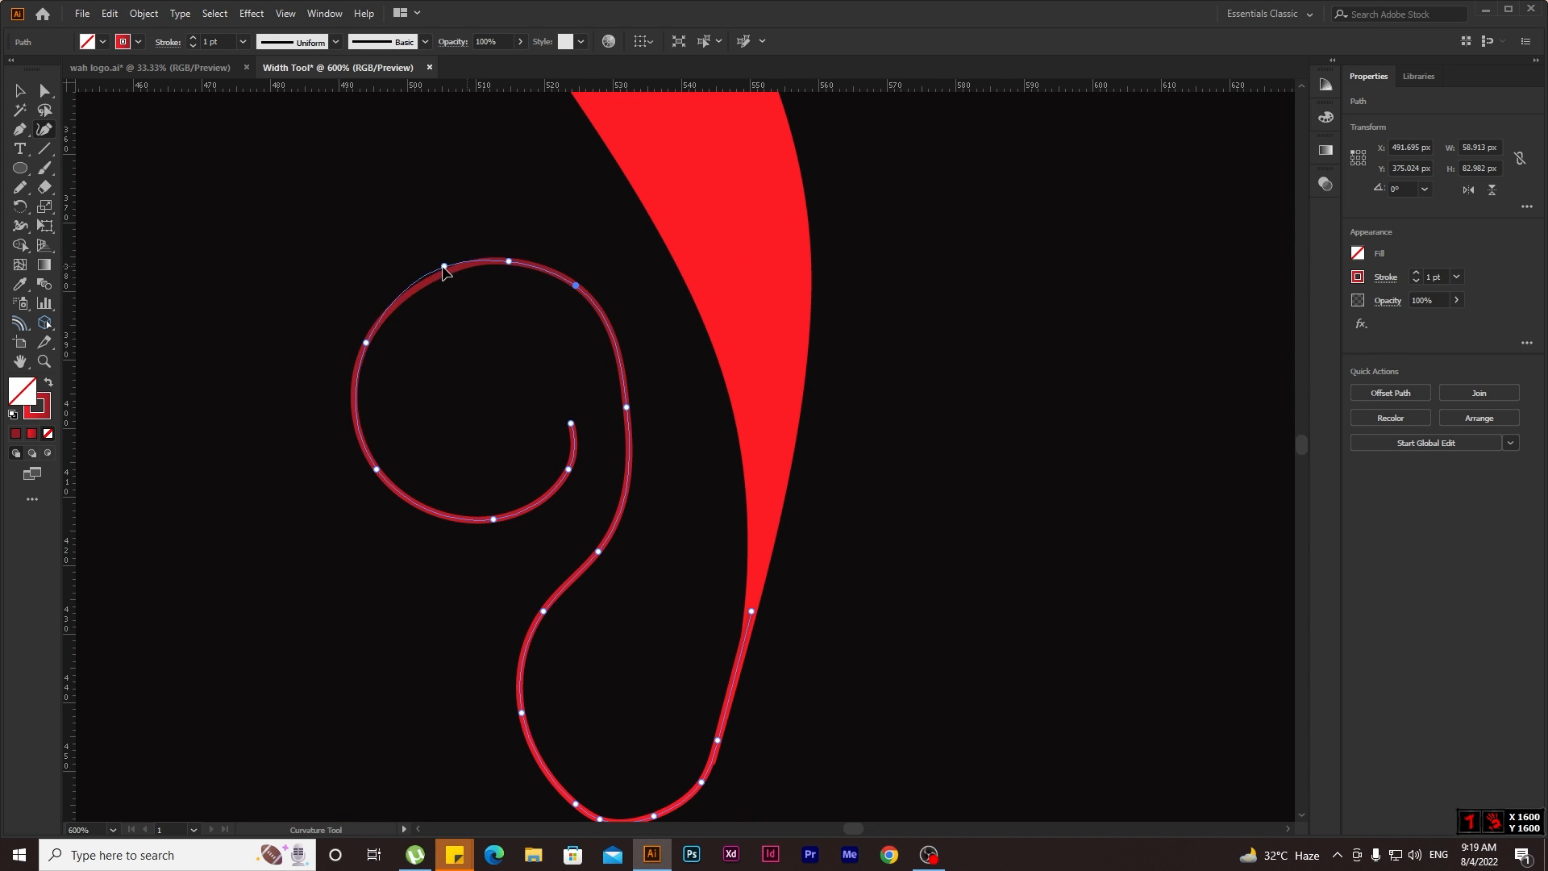
{"action": "left_click", "coordinate": [511, 259]}
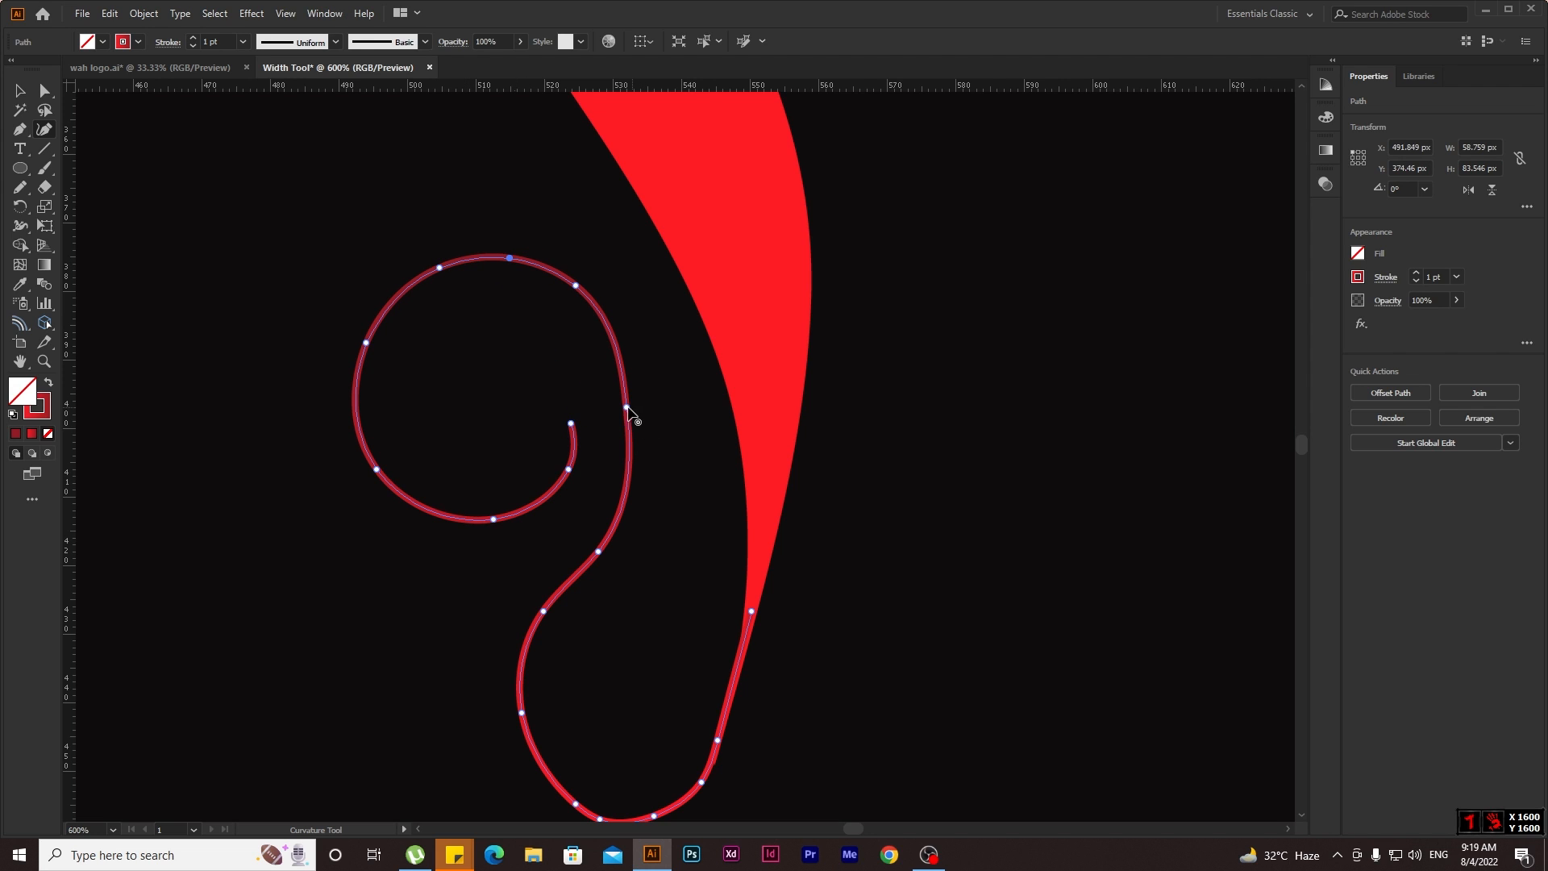
{"action": "left_click_drag", "start_coordinate": [629, 408], "coordinate": [641, 406]}
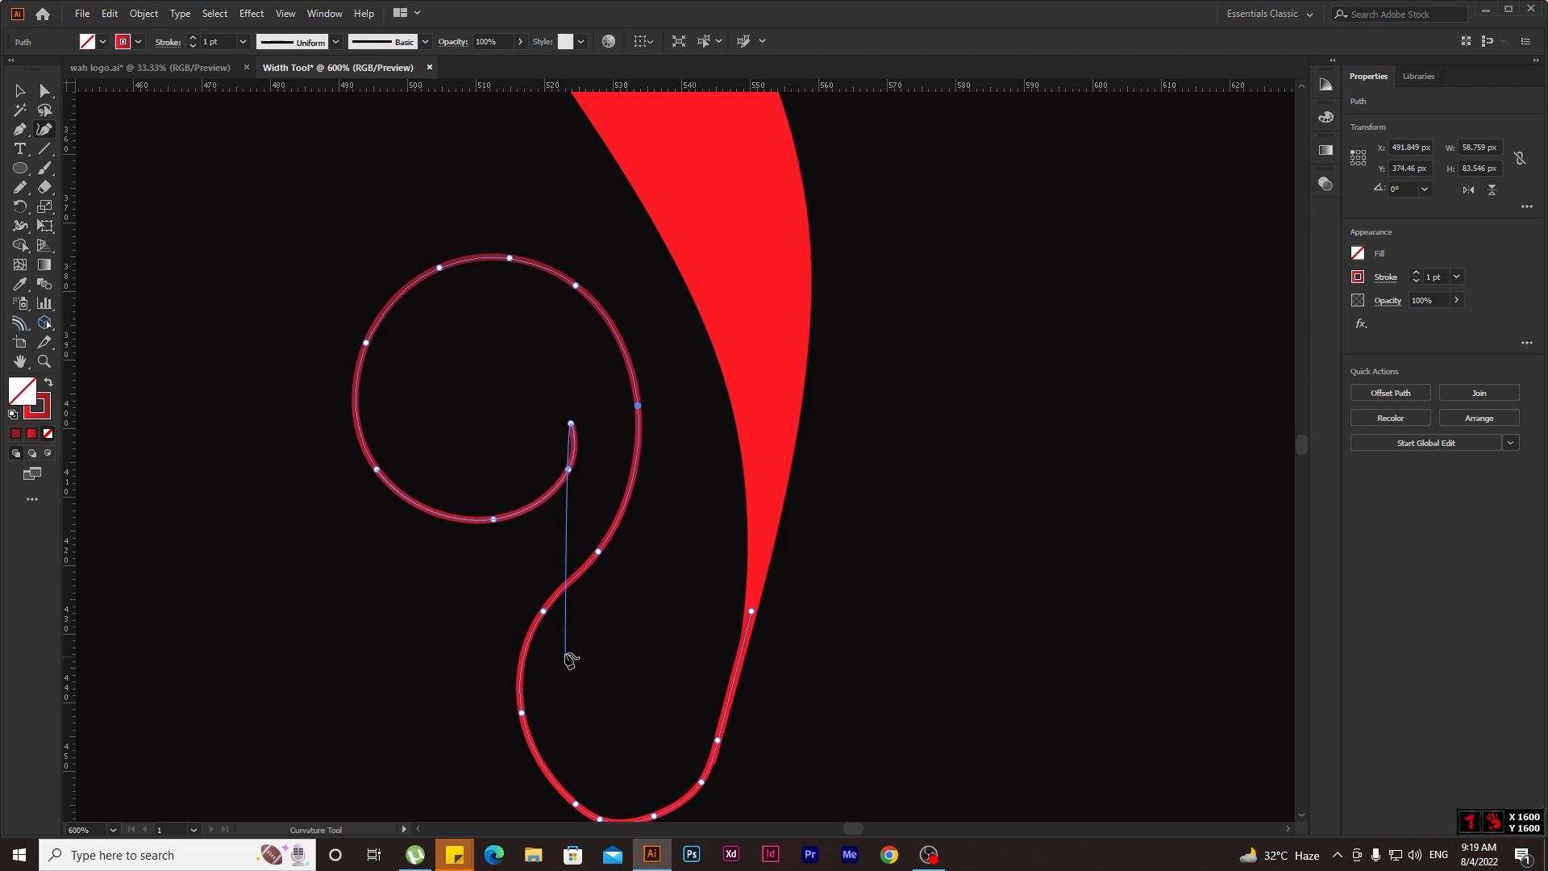
Smooth the curl's lower bend and the S-shaped transition to its loop by moving their anchor points with the Curvature tool.
{"action": "scroll", "coordinate": [570, 657], "scroll_direction": "down", "scroll_amount": 2}
{"action": "left_click", "coordinate": [558, 737]}
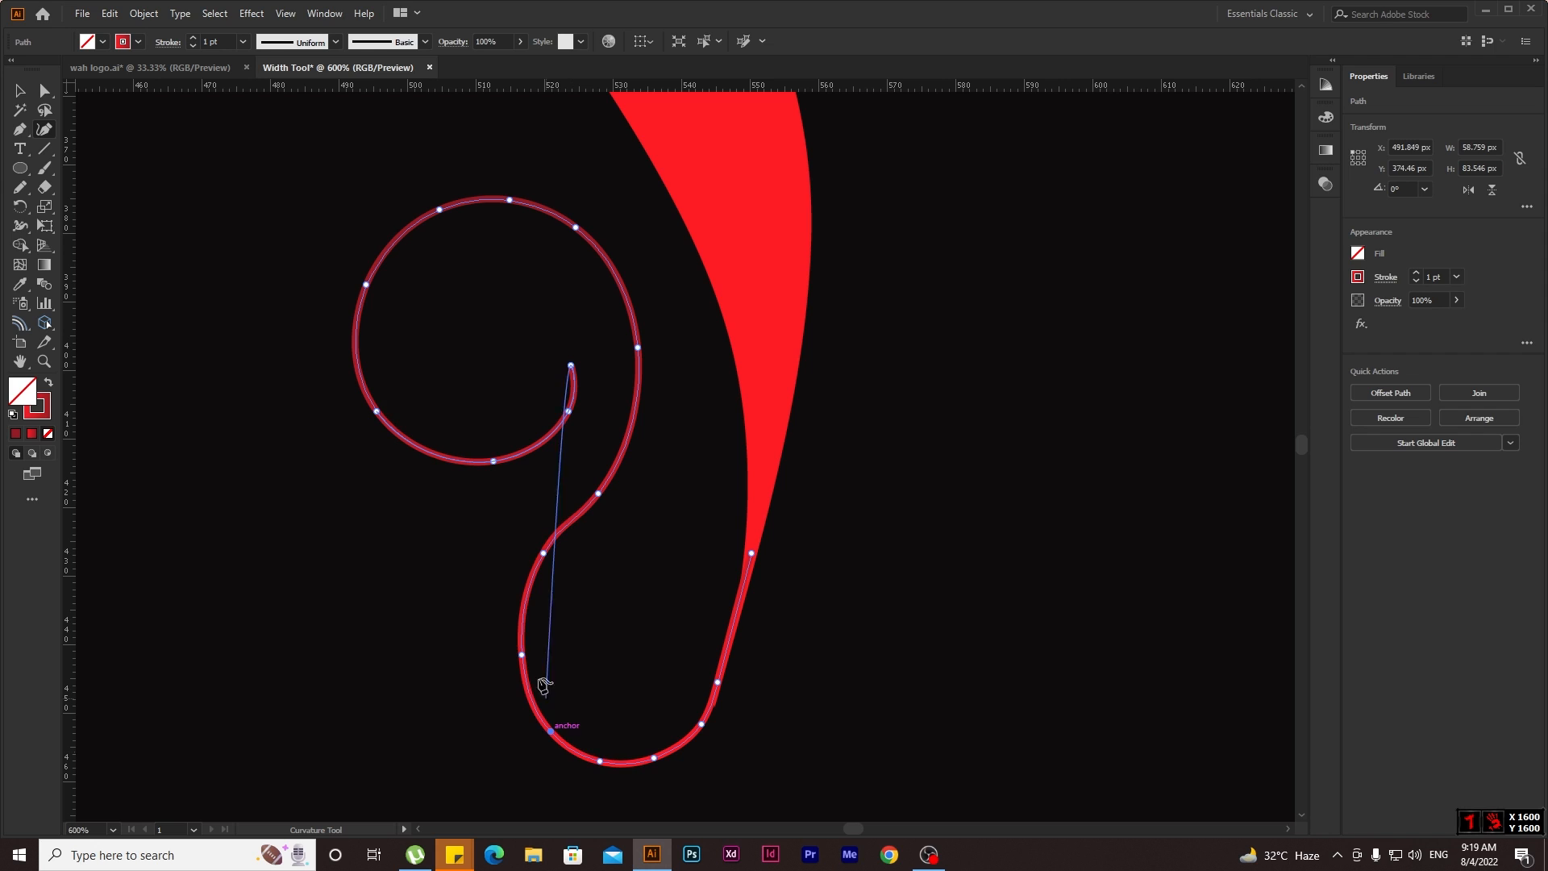
{"action": "left_click_drag", "start_coordinate": [522, 654], "coordinate": [510, 651]}
{"action": "left_click_drag", "start_coordinate": [543, 555], "coordinate": [532, 573]}
{"action": "left_click_drag", "start_coordinate": [598, 494], "coordinate": [623, 467]}
{"action": "left_click_drag", "start_coordinate": [532, 570], "coordinate": [545, 552]}
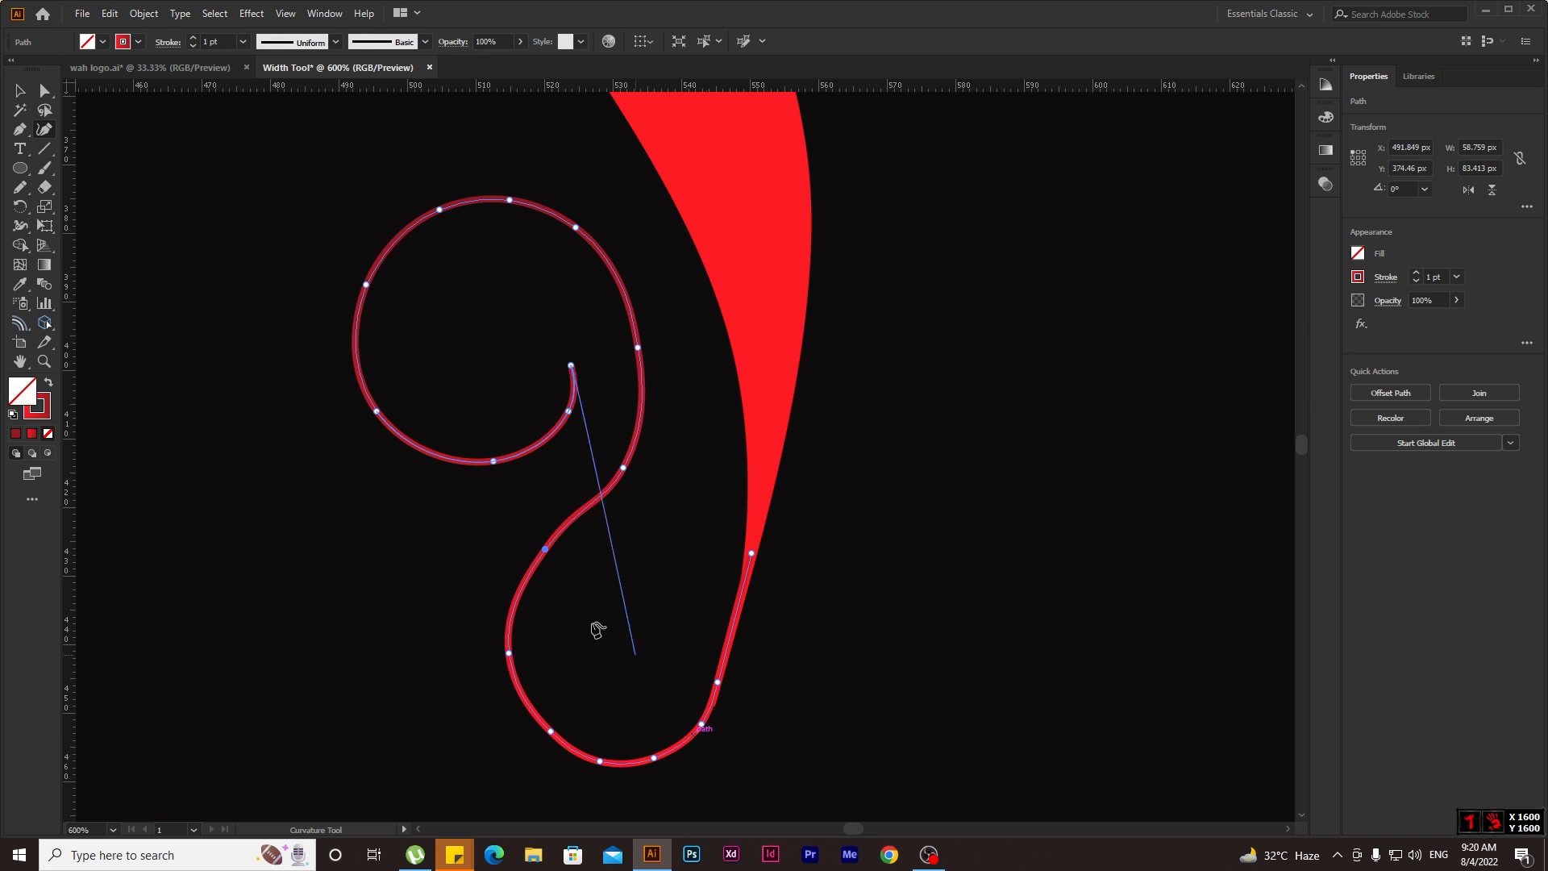
Set the curl's stroke weight to 2 pt.
{"action": "key", "text": "ctrl+minus"}
{"action": "key", "text": "v"}
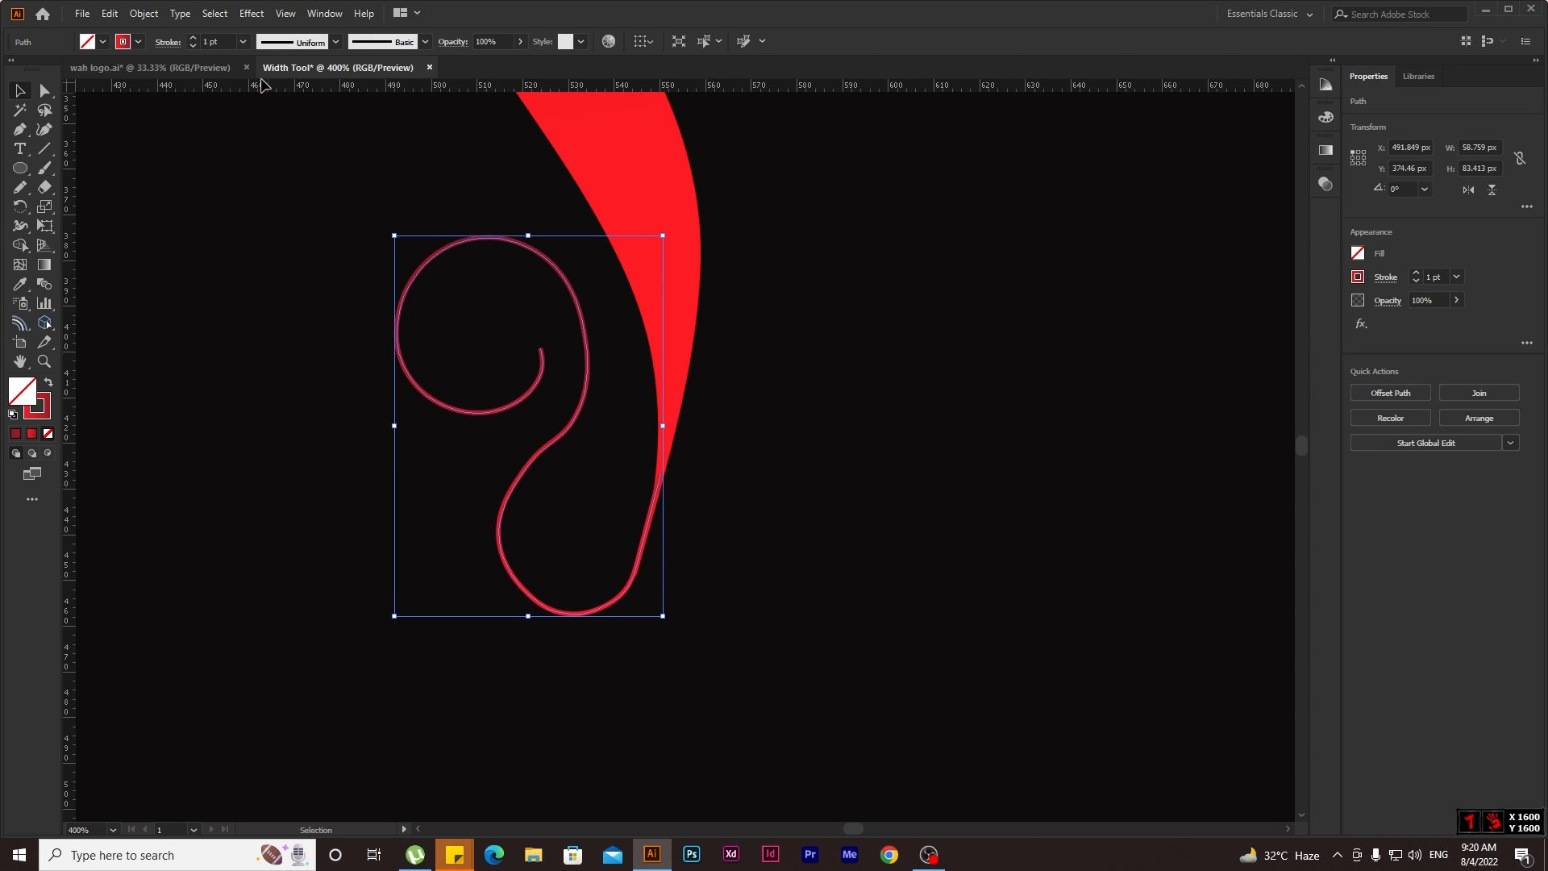
{"action": "left_click", "coordinate": [192, 39]}
{"action": "left_click", "coordinate": [188, 39]}
{"action": "left_click", "coordinate": [188, 39]}
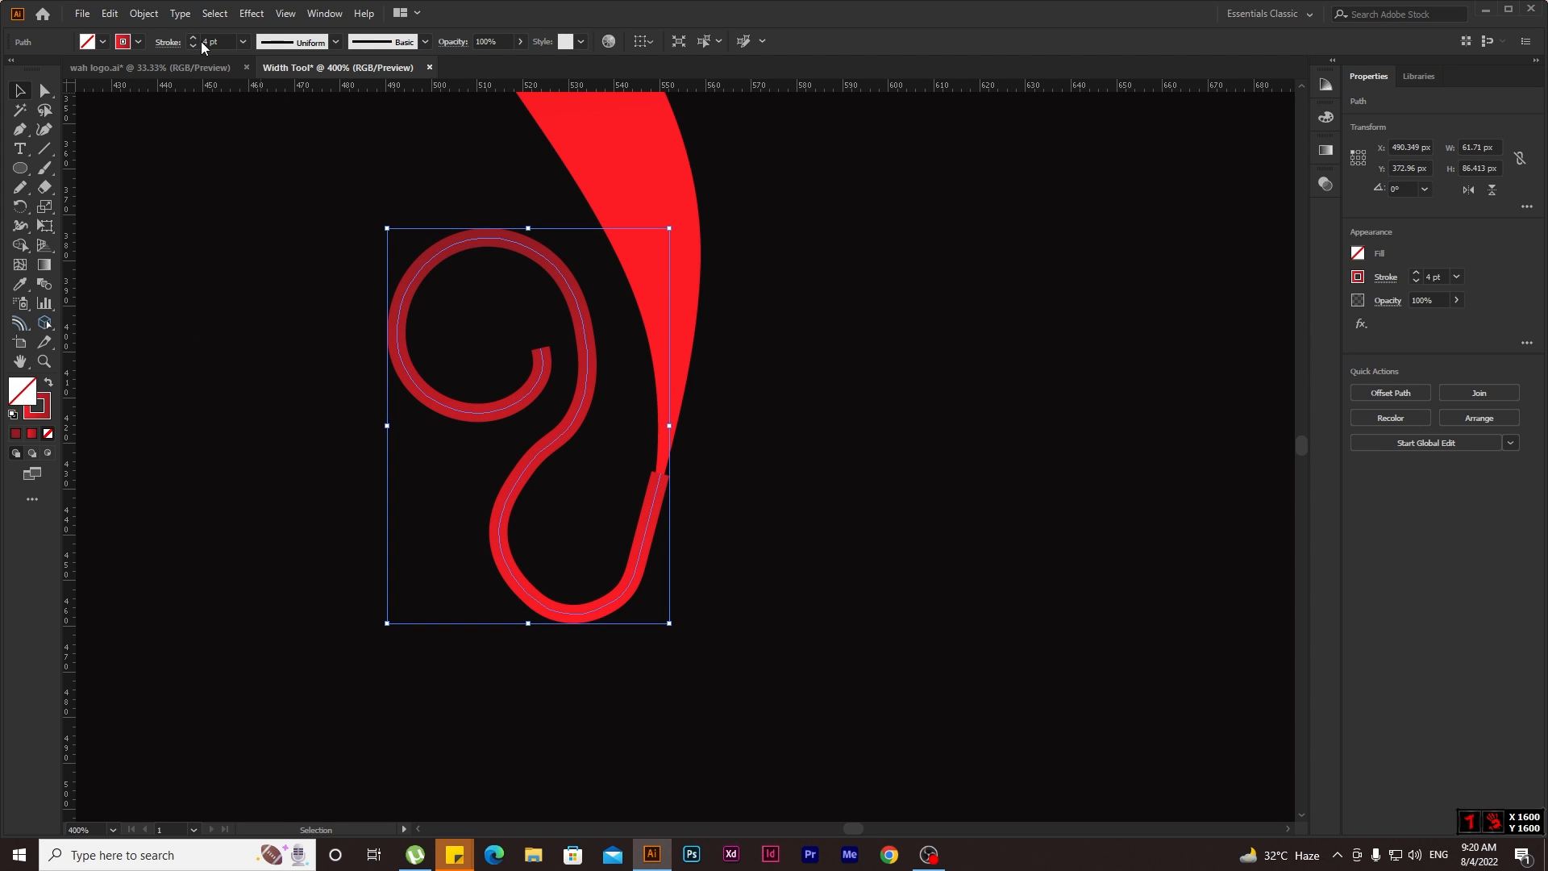
{"action": "left_click", "coordinate": [192, 46]}
{"action": "left_click", "coordinate": [193, 47]}
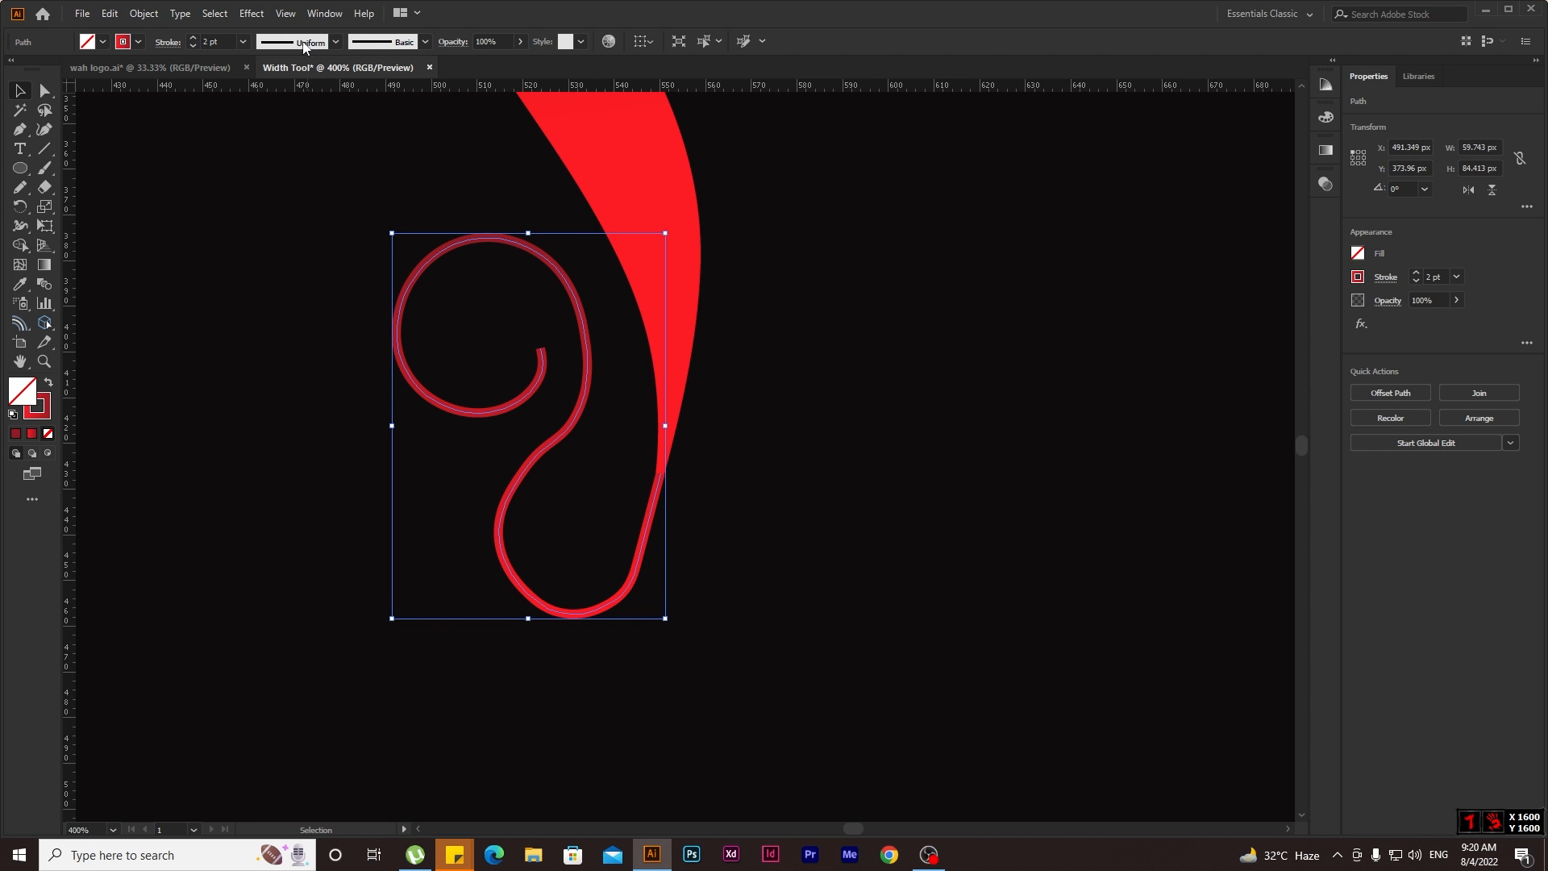
Apply a tapered width profile to the pencil curl's stroke.
{"action": "left_click", "coordinate": [335, 42]}
{"action": "left_click", "coordinate": [282, 194]}
{"action": "left_click", "coordinate": [315, 413]}
{"action": "scroll", "coordinate": [887, 563], "scroll_direction": "down", "scroll_amount": 3}
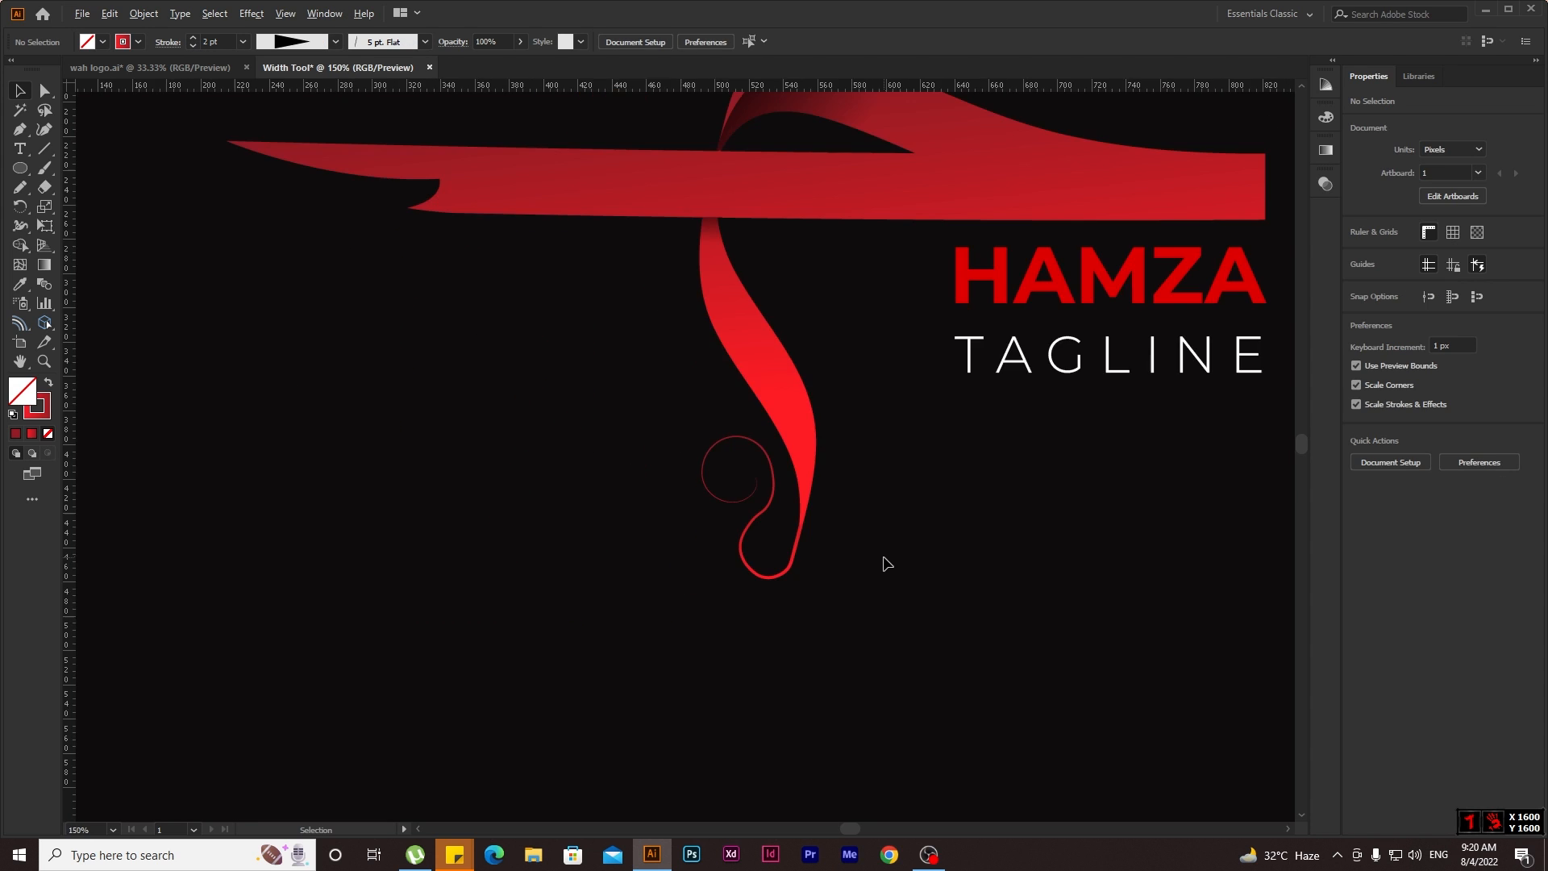
Delete the pencil curl and place an unfilled circle about 97 px in diameter overlapping the descending tail's tip.
{"action": "scroll", "coordinate": [881, 568], "scroll_direction": "up", "scroll_amount": 2}
{"action": "left_click_drag", "start_coordinate": [655, 524], "coordinate": [789, 659]}
{"action": "key", "text": "Delete"}
{"action": "left_click", "coordinate": [20, 168]}
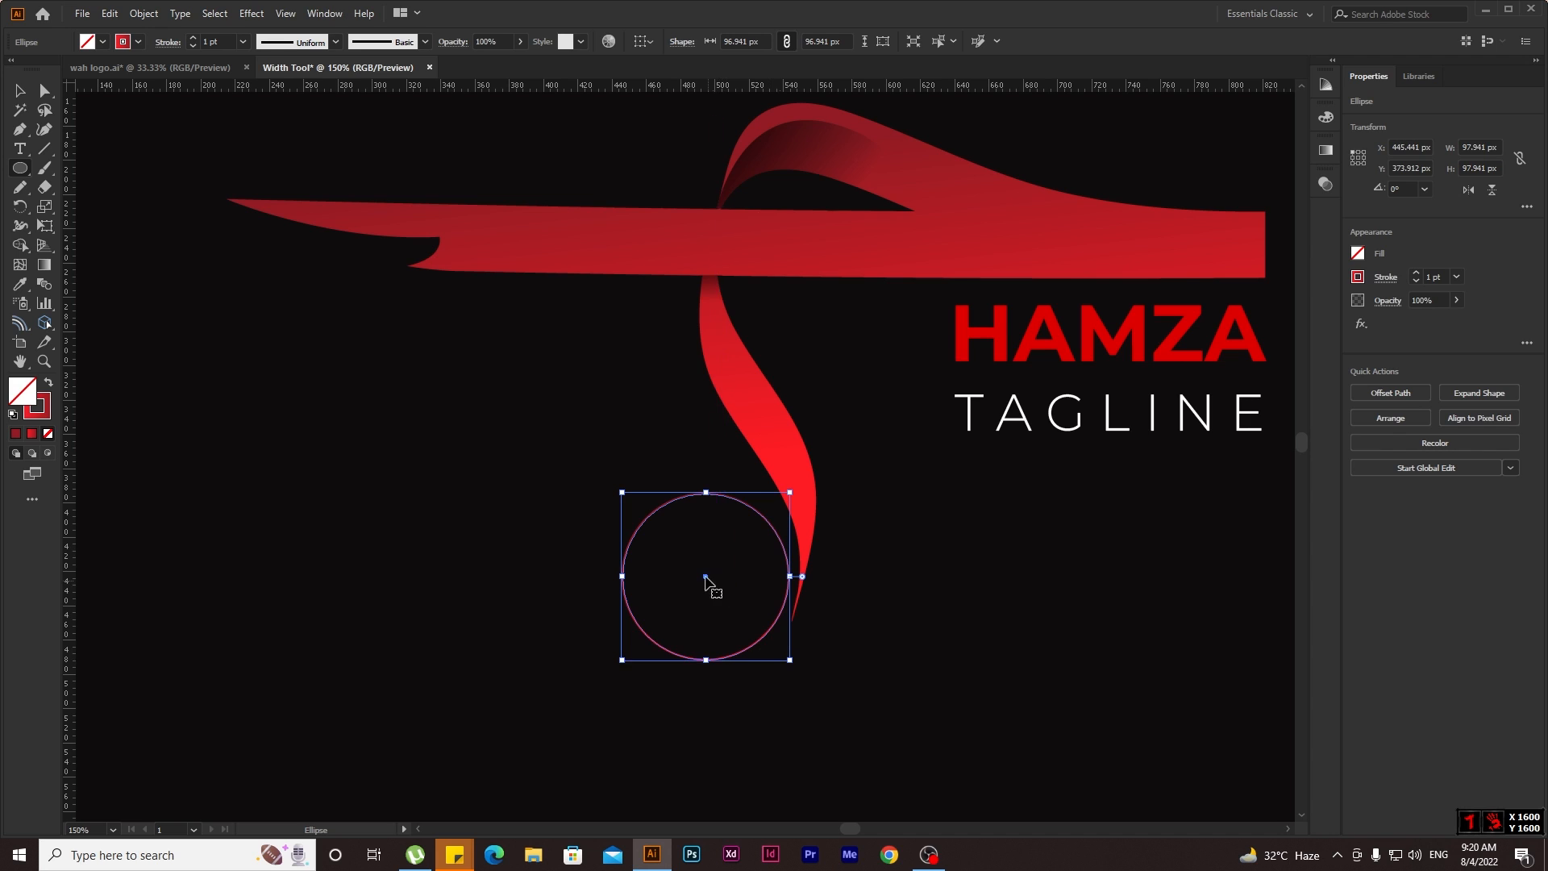
{"action": "left_click_drag", "start_coordinate": [709, 587], "coordinate": [720, 529]}
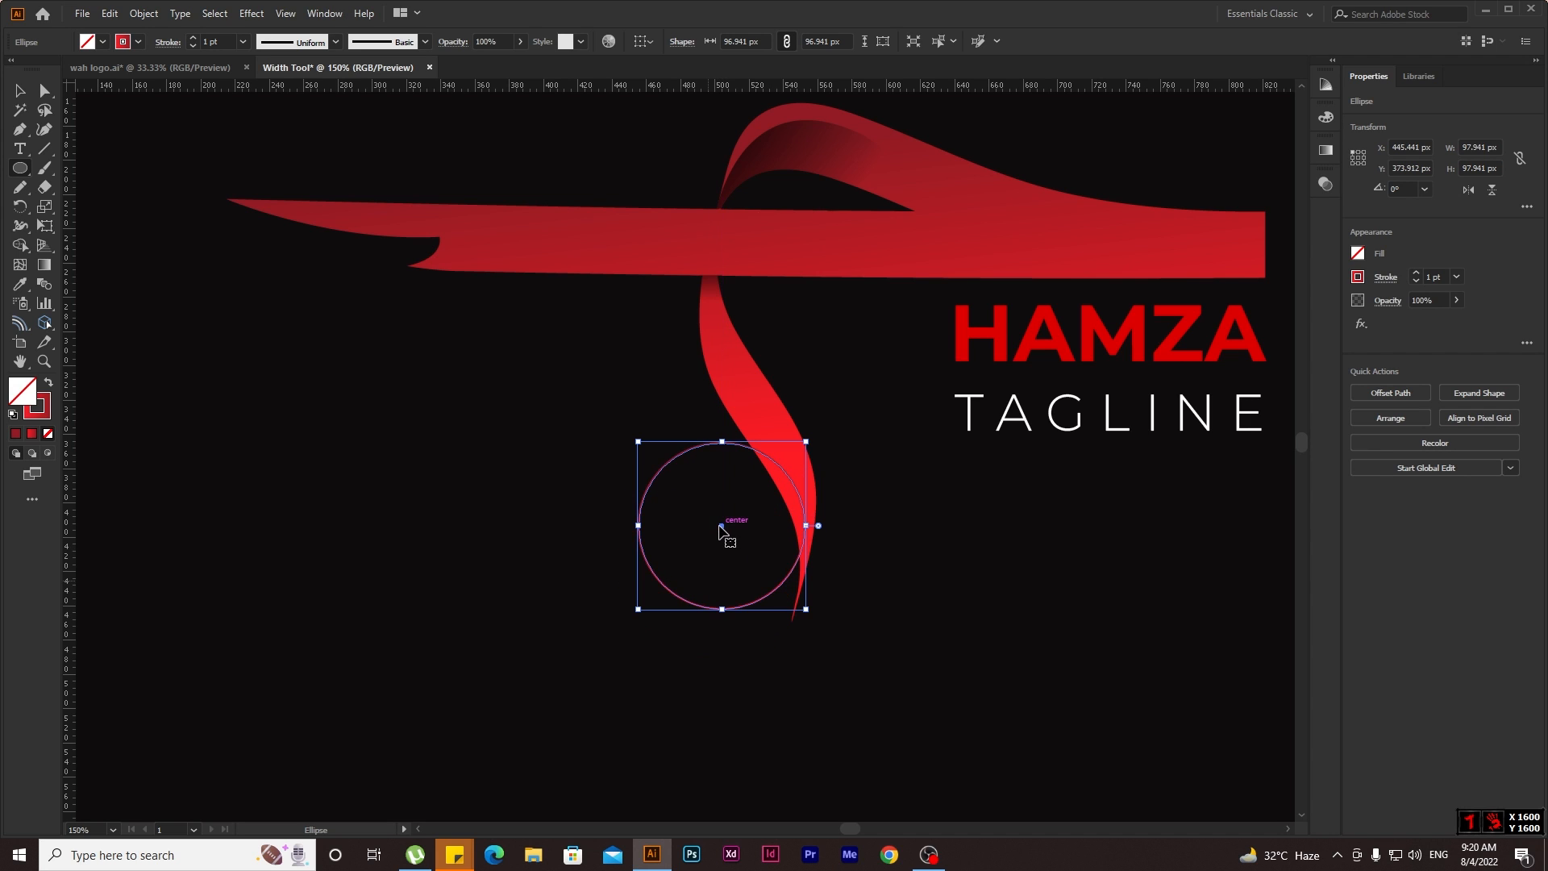
Set the circle's stroke weight to 7 pt and apply a width profile that tapers to a point.
{"action": "left_click", "coordinate": [193, 37]}
{"action": "left_click", "coordinate": [192, 37]}
{"action": "left_click", "coordinate": [193, 37]}
{"action": "left_click", "coordinate": [193, 38]}
{"action": "left_click", "coordinate": [193, 37]}
{"action": "left_click", "coordinate": [192, 37]}
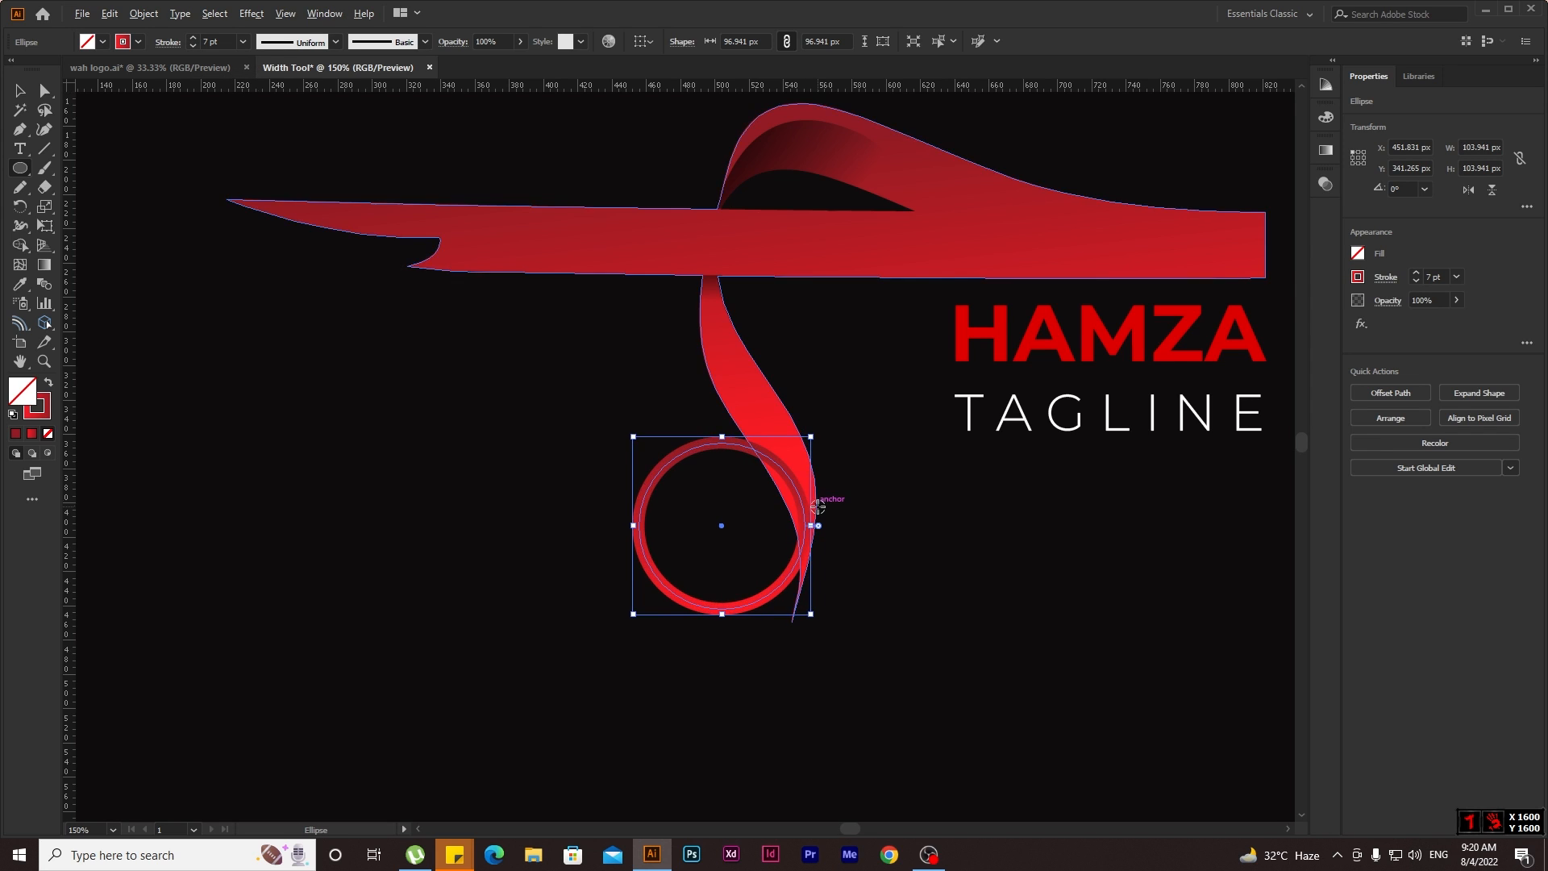
{"action": "scroll", "coordinate": [819, 507], "scroll_direction": "up", "scroll_amount": 2}
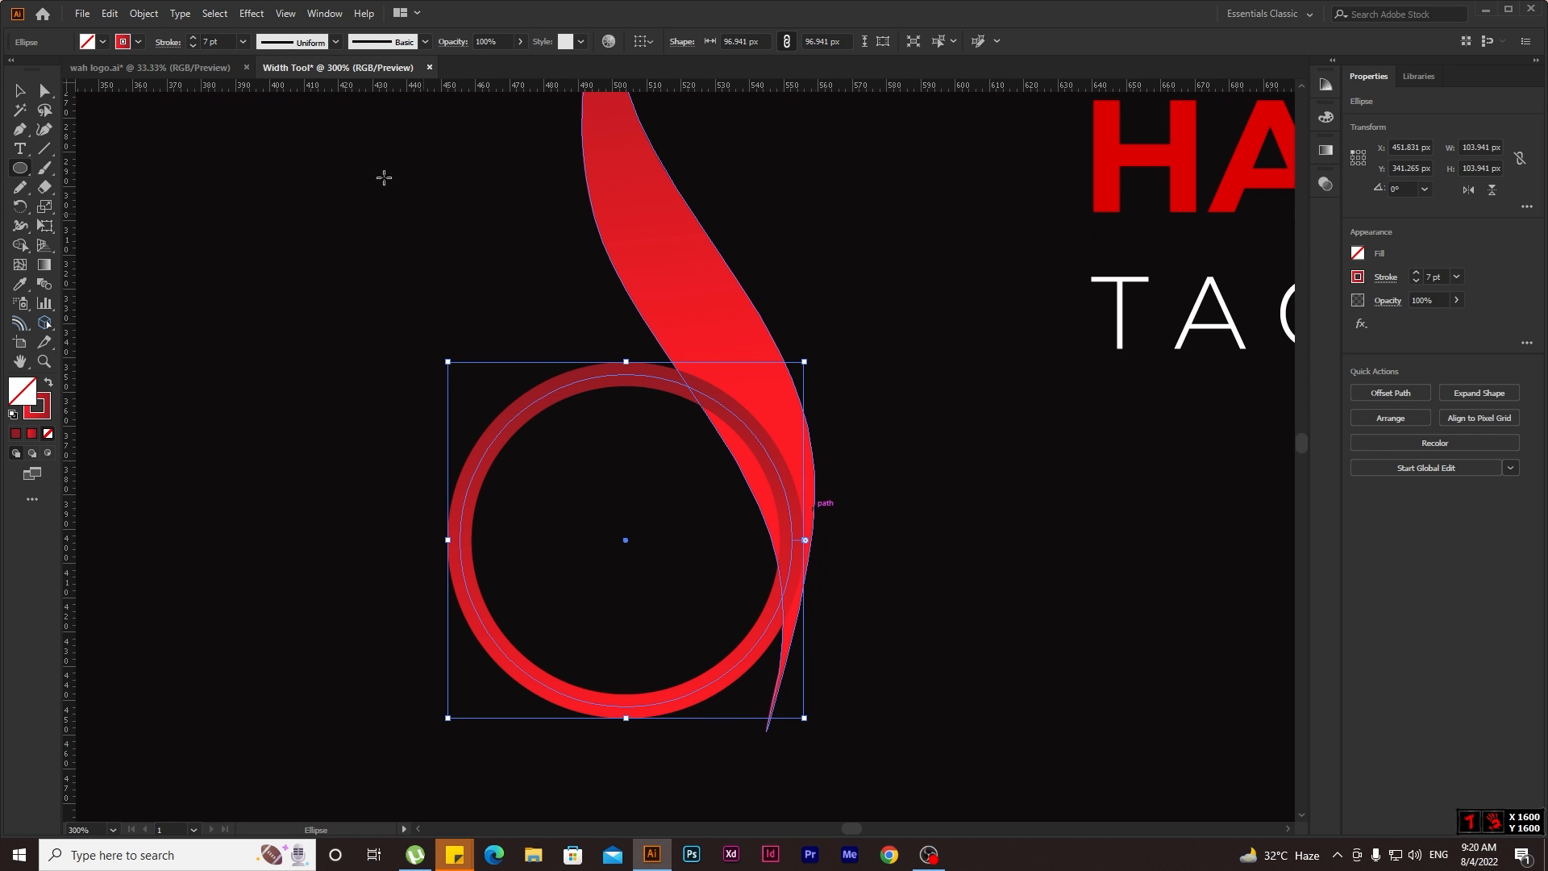
{"action": "left_click", "coordinate": [275, 50]}
{"action": "left_click", "coordinate": [271, 178]}
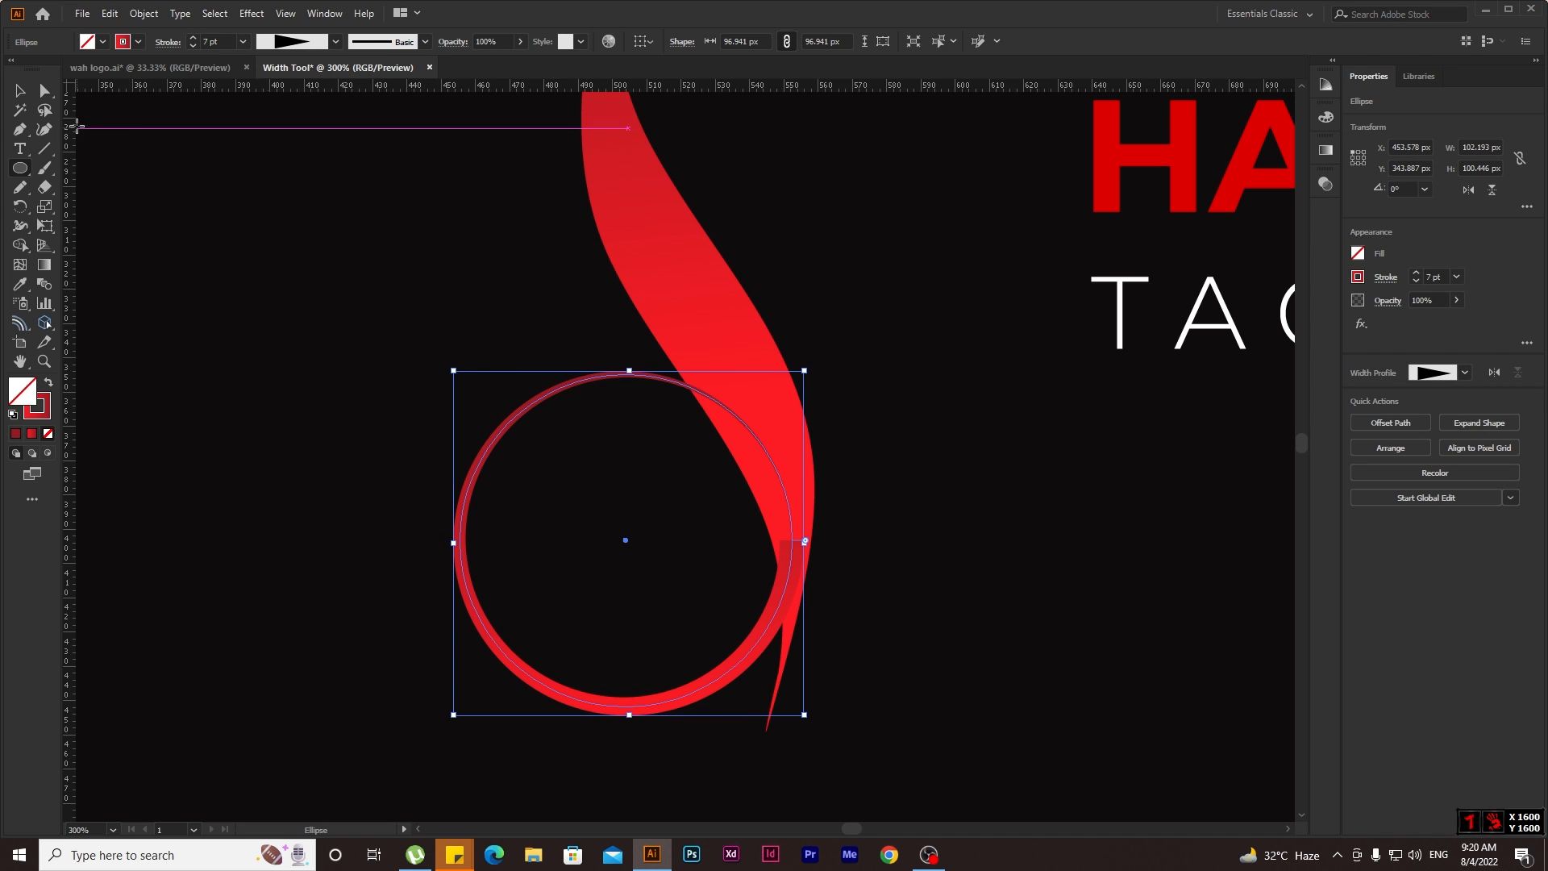
Shift the tapered circle slightly down so its outer edge meets the edge of the descending tail.
{"action": "left_click", "coordinate": [19, 91]}
{"action": "left_click_drag", "start_coordinate": [626, 541], "coordinate": [633, 568]}
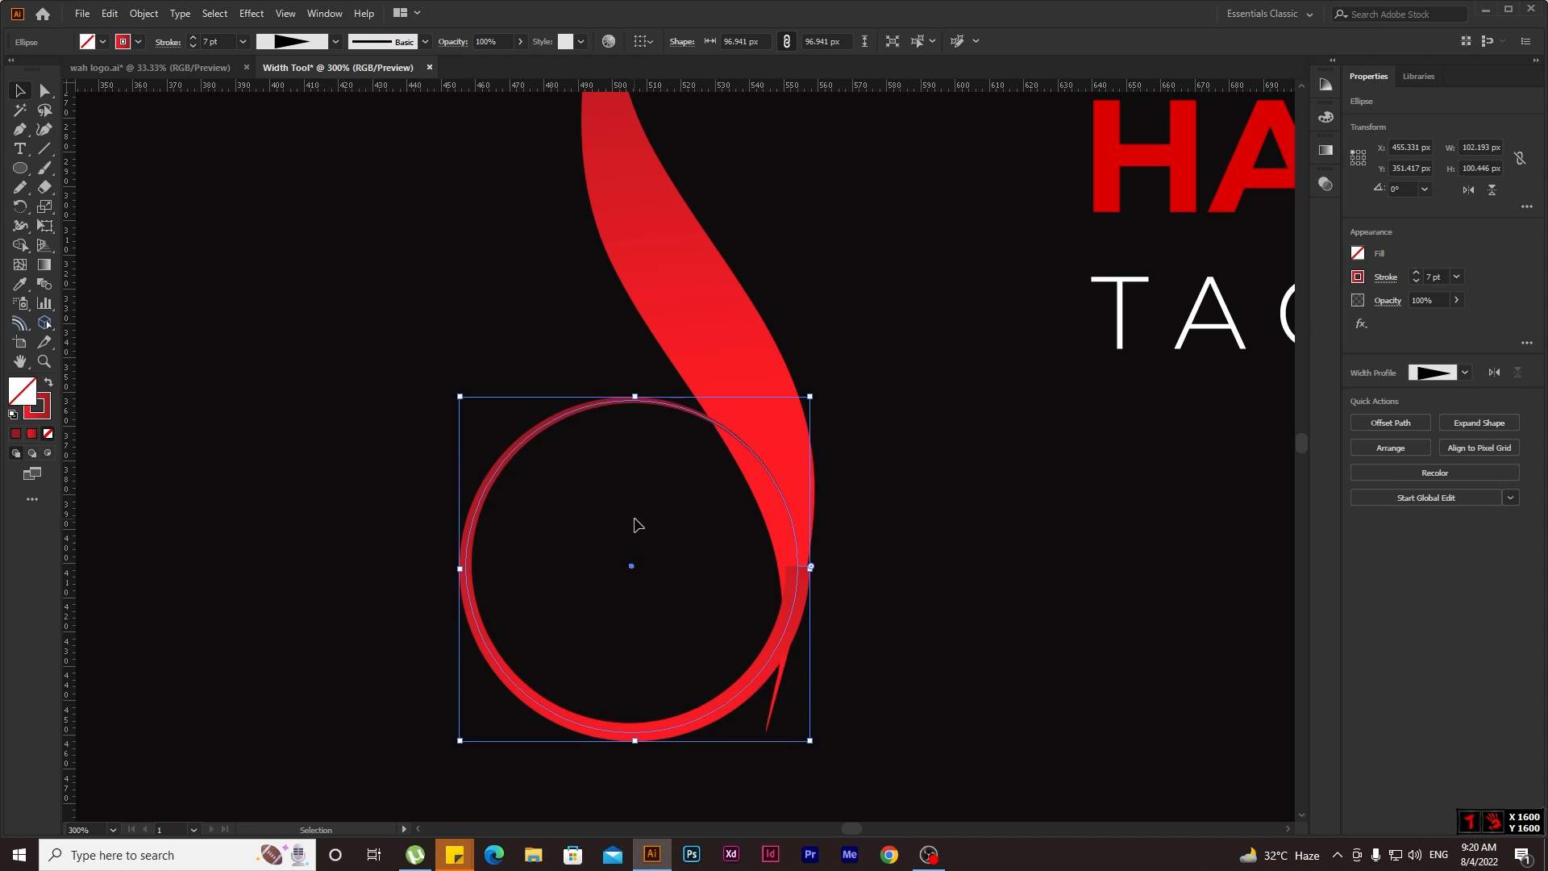
{"action": "left_click", "coordinate": [601, 466]}
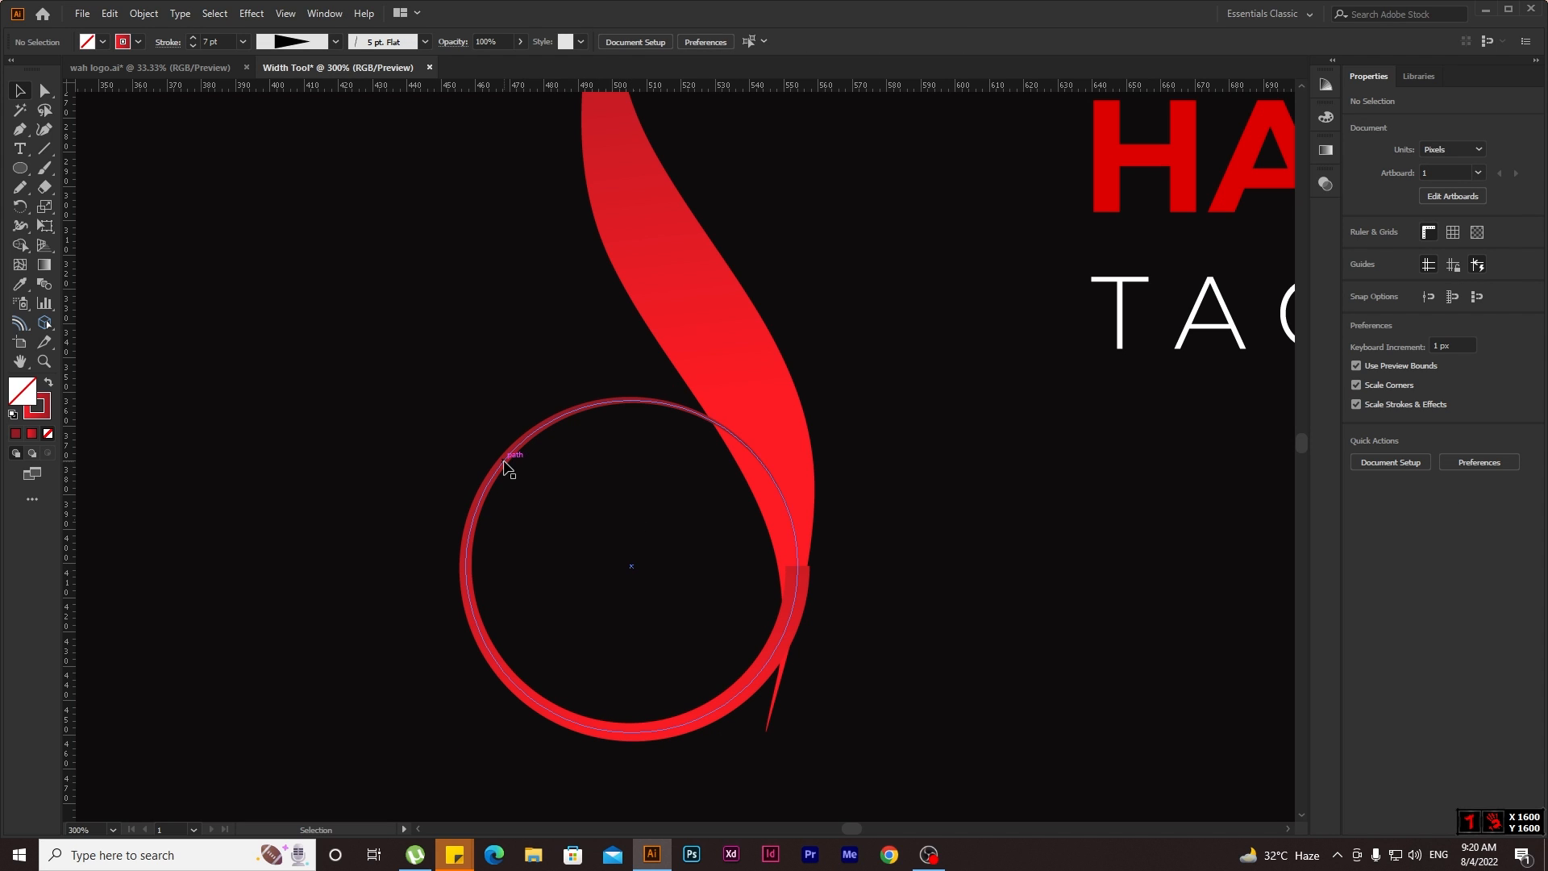
Try to cut the circle with Shape Builder along a diagonal line across its upper-left arc, and delete the line.
{"action": "key", "text": "backslash"}
{"action": "left_click_drag", "start_coordinate": [498, 322], "coordinate": [674, 652]}
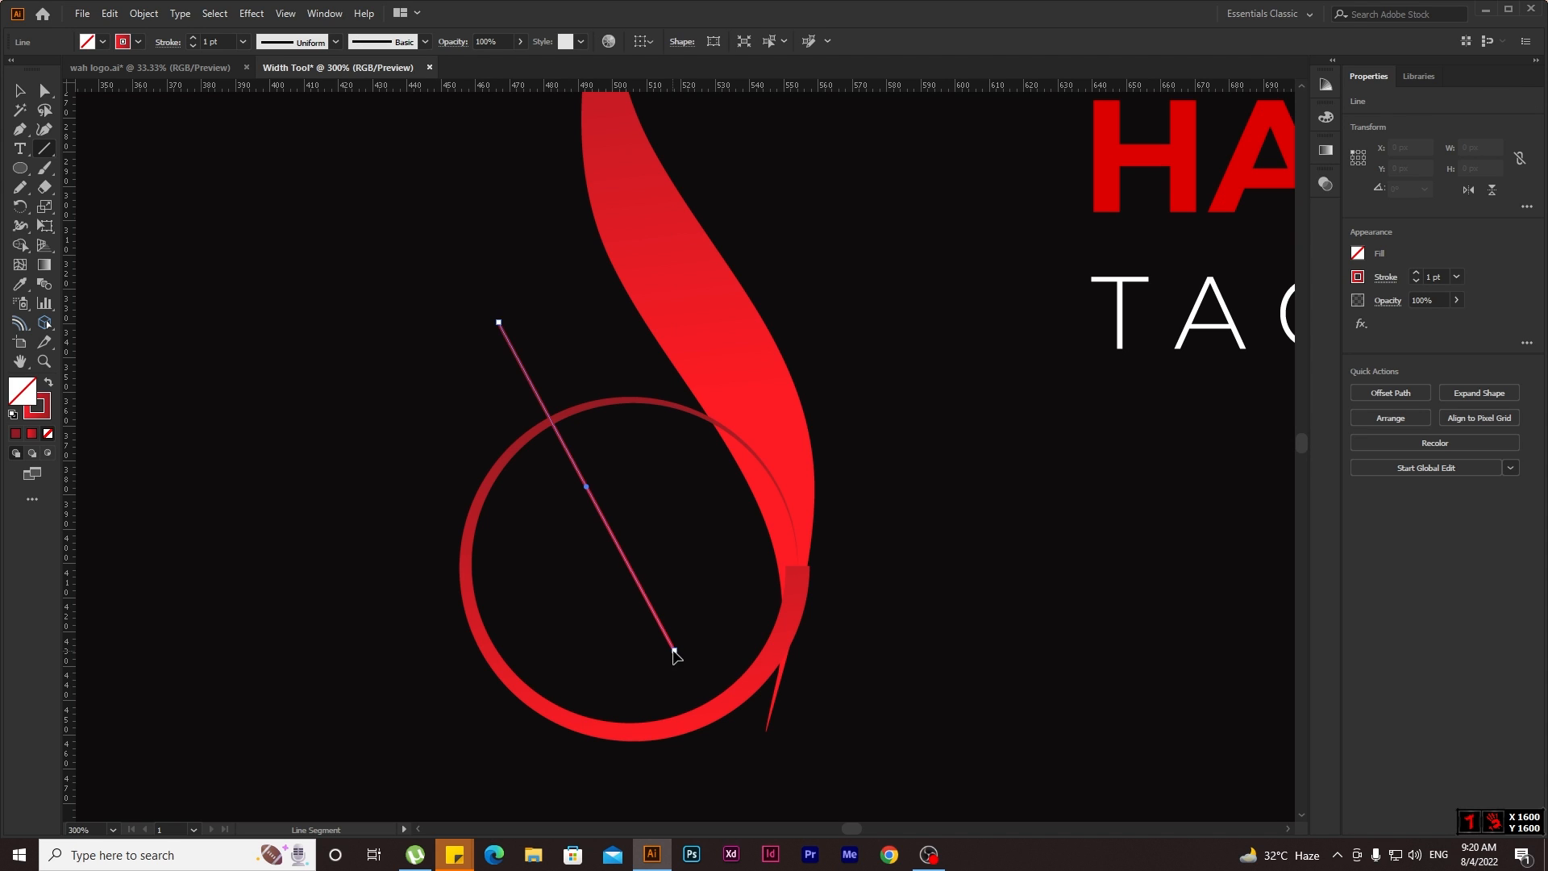
{"action": "left_click", "coordinate": [18, 90]}
{"action": "left_click_drag", "start_coordinate": [517, 390], "coordinate": [594, 483]}
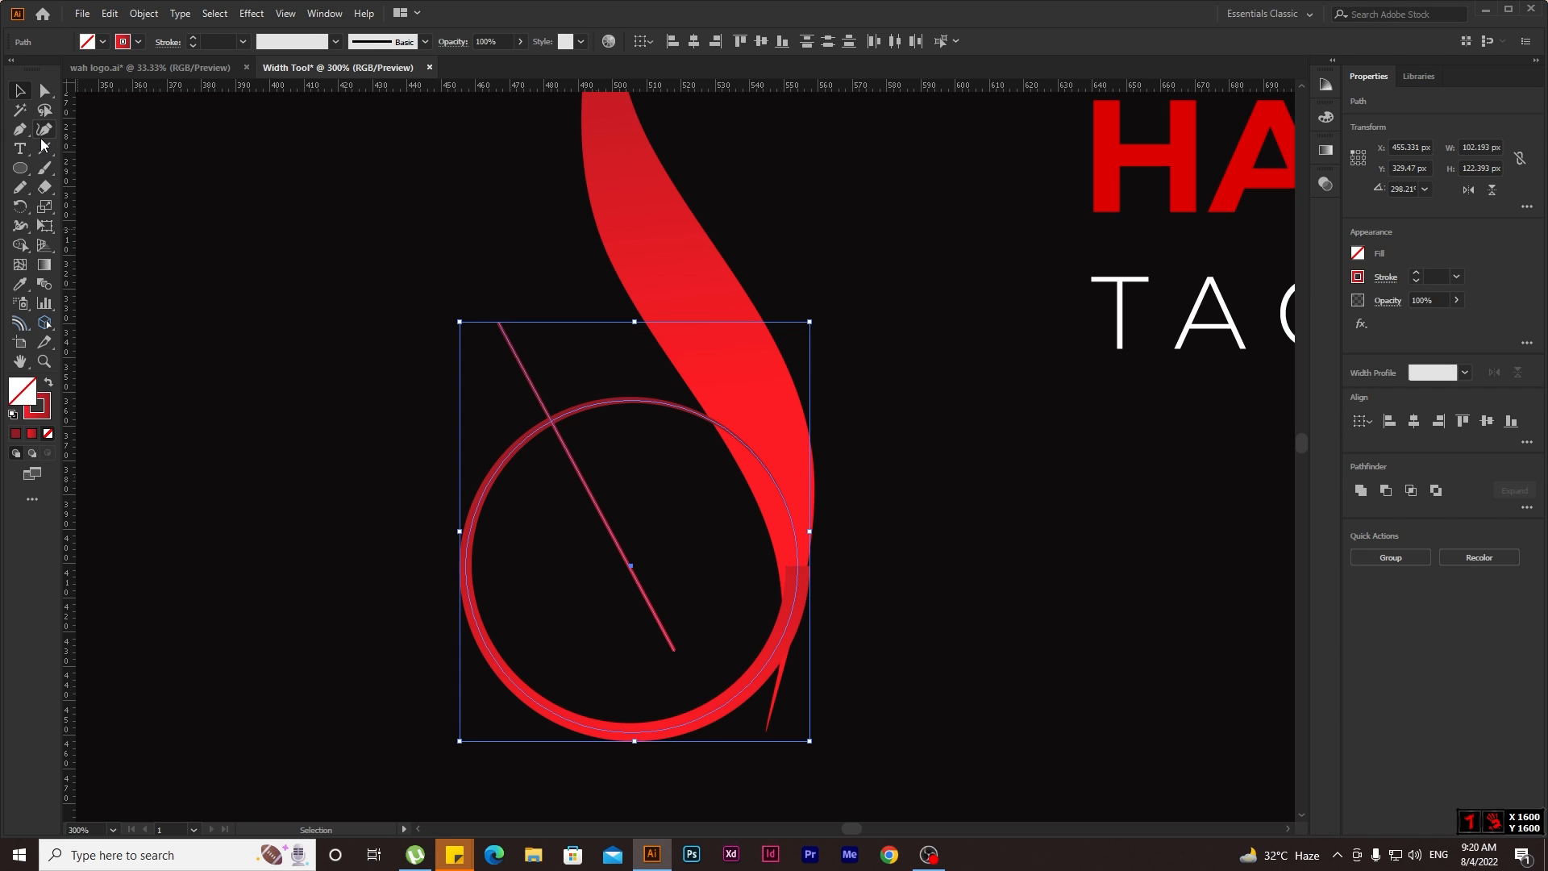
{"action": "left_click", "coordinate": [21, 248]}
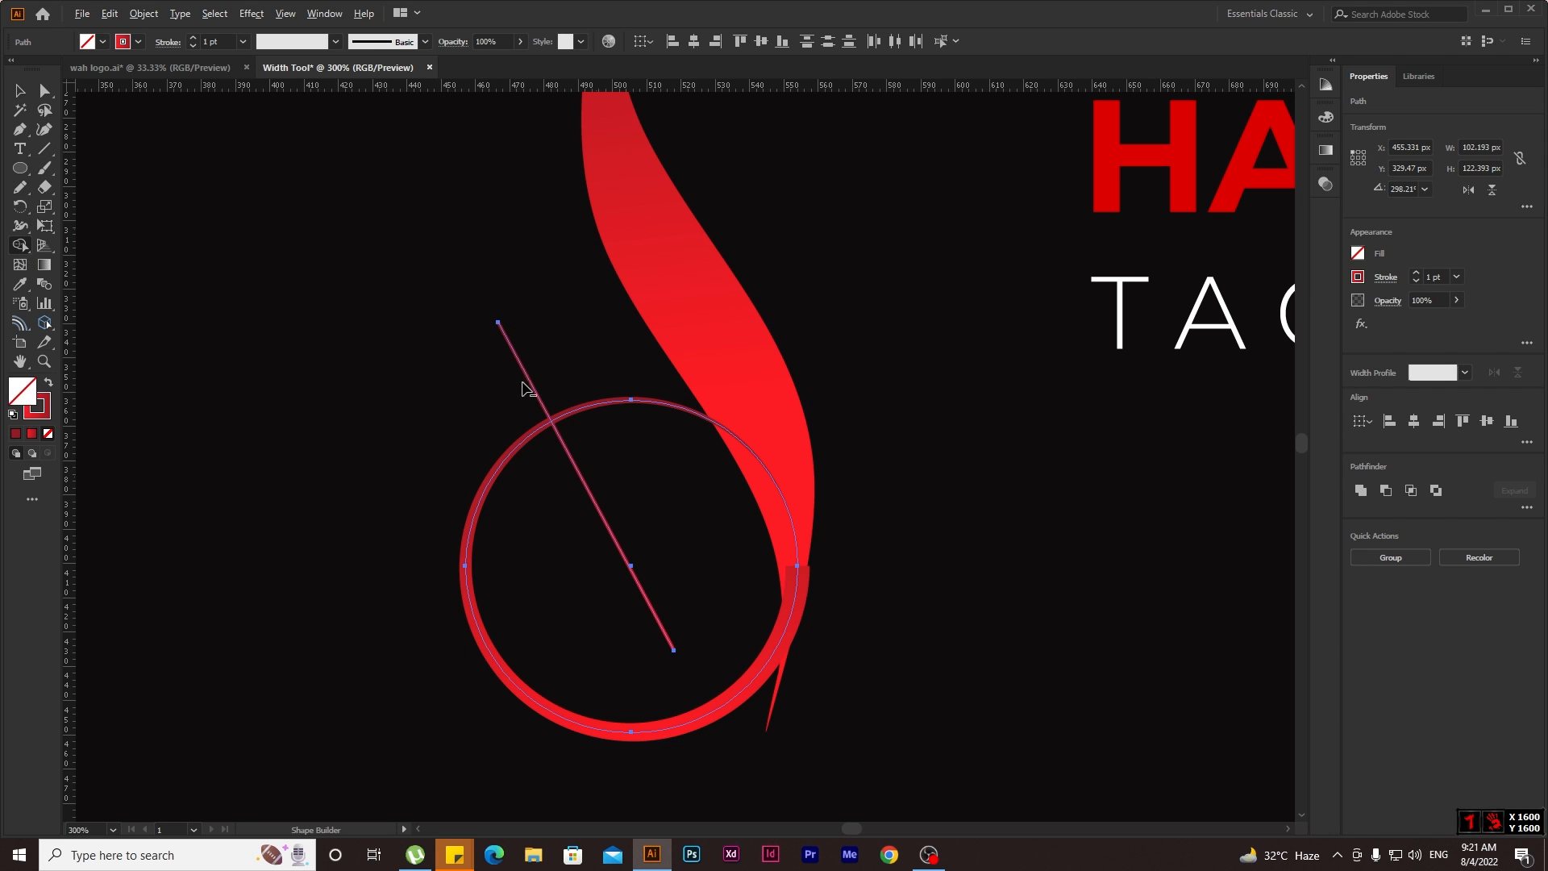
{"action": "left_click", "coordinate": [576, 411], "text": "alt"}
{"action": "key", "text": "ctrl+z"}
{"action": "key", "text": "v"}
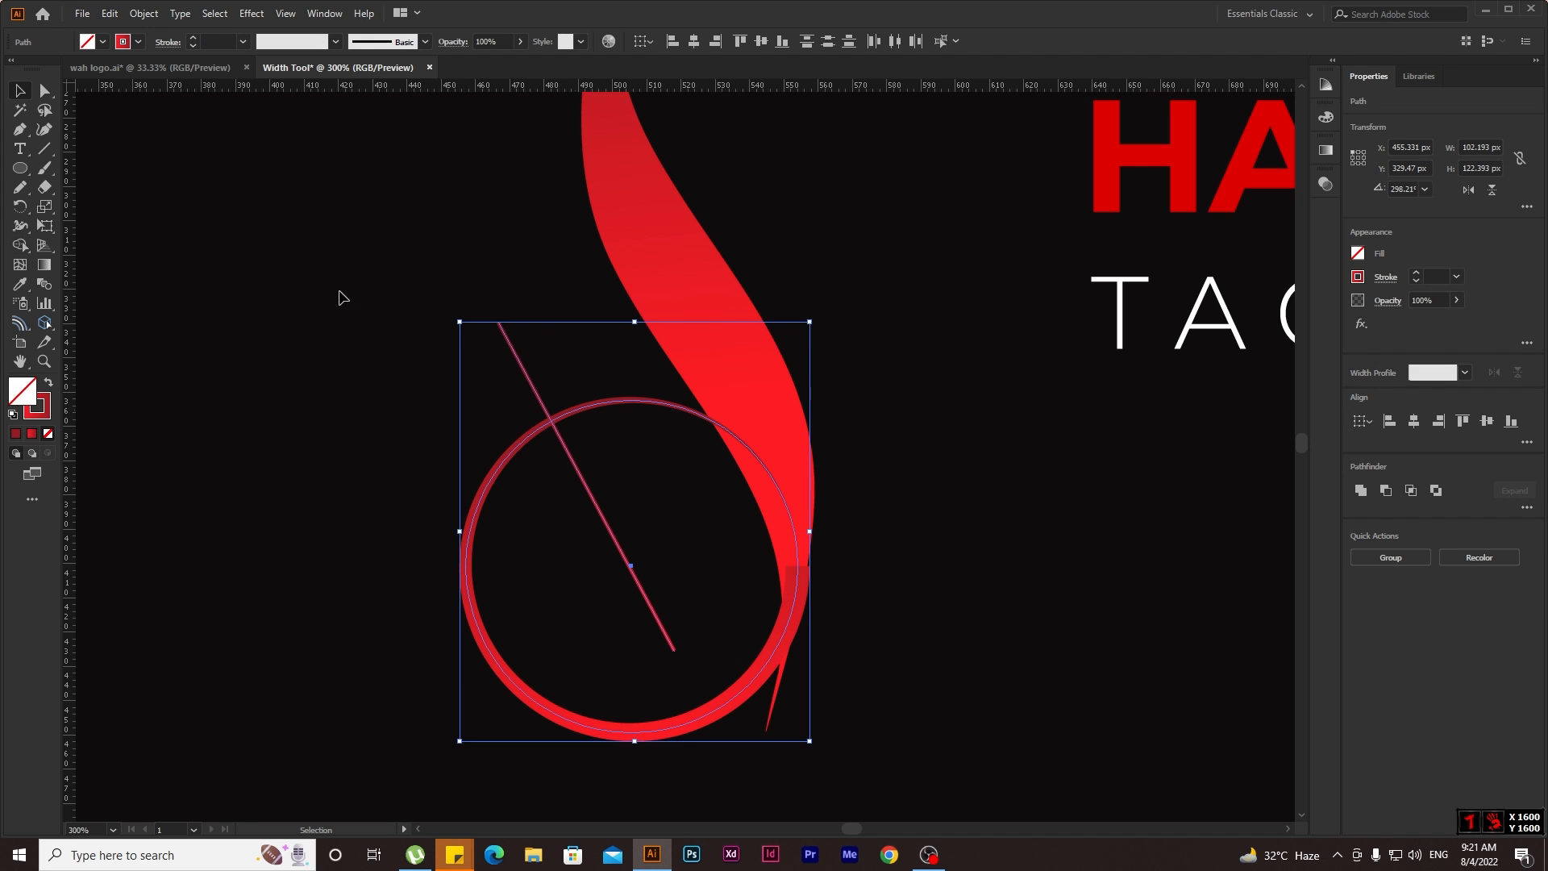
{"action": "left_click_drag", "start_coordinate": [526, 307], "coordinate": [491, 355]}
{"action": "key", "text": "Delete"}
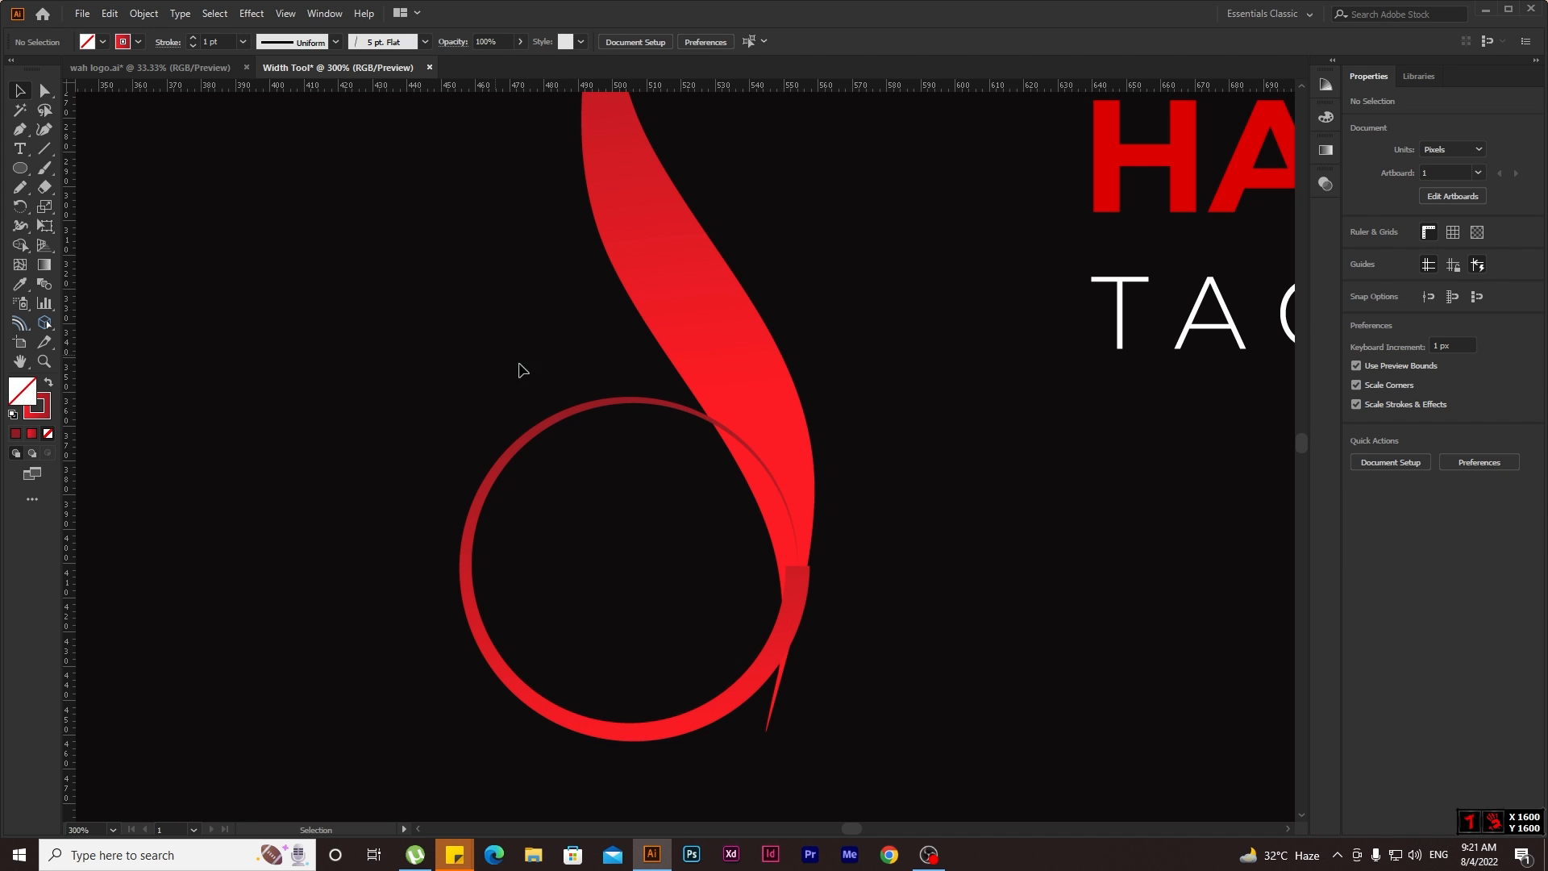
Cut the circle with the Scissors tool at its upper left and its rightmost anchor, and delete the upper arc.
{"action": "left_click", "coordinate": [558, 428]}
{"action": "left_click_drag", "start_coordinate": [44, 187], "coordinate": [111, 208]}
{"action": "left_click", "coordinate": [524, 442]}
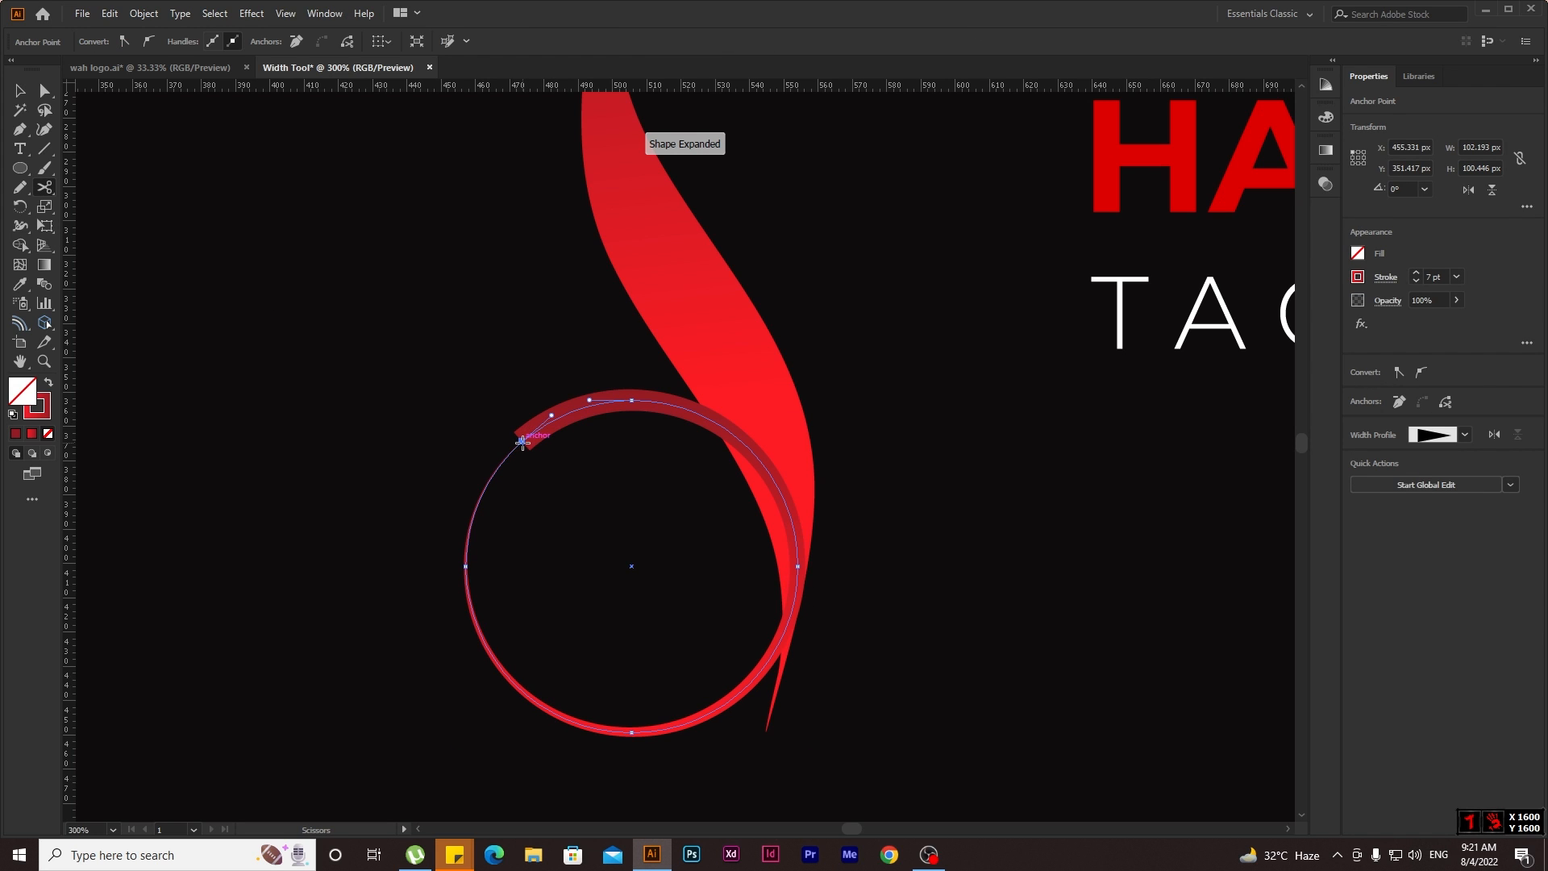
{"action": "left_click", "coordinate": [798, 566]}
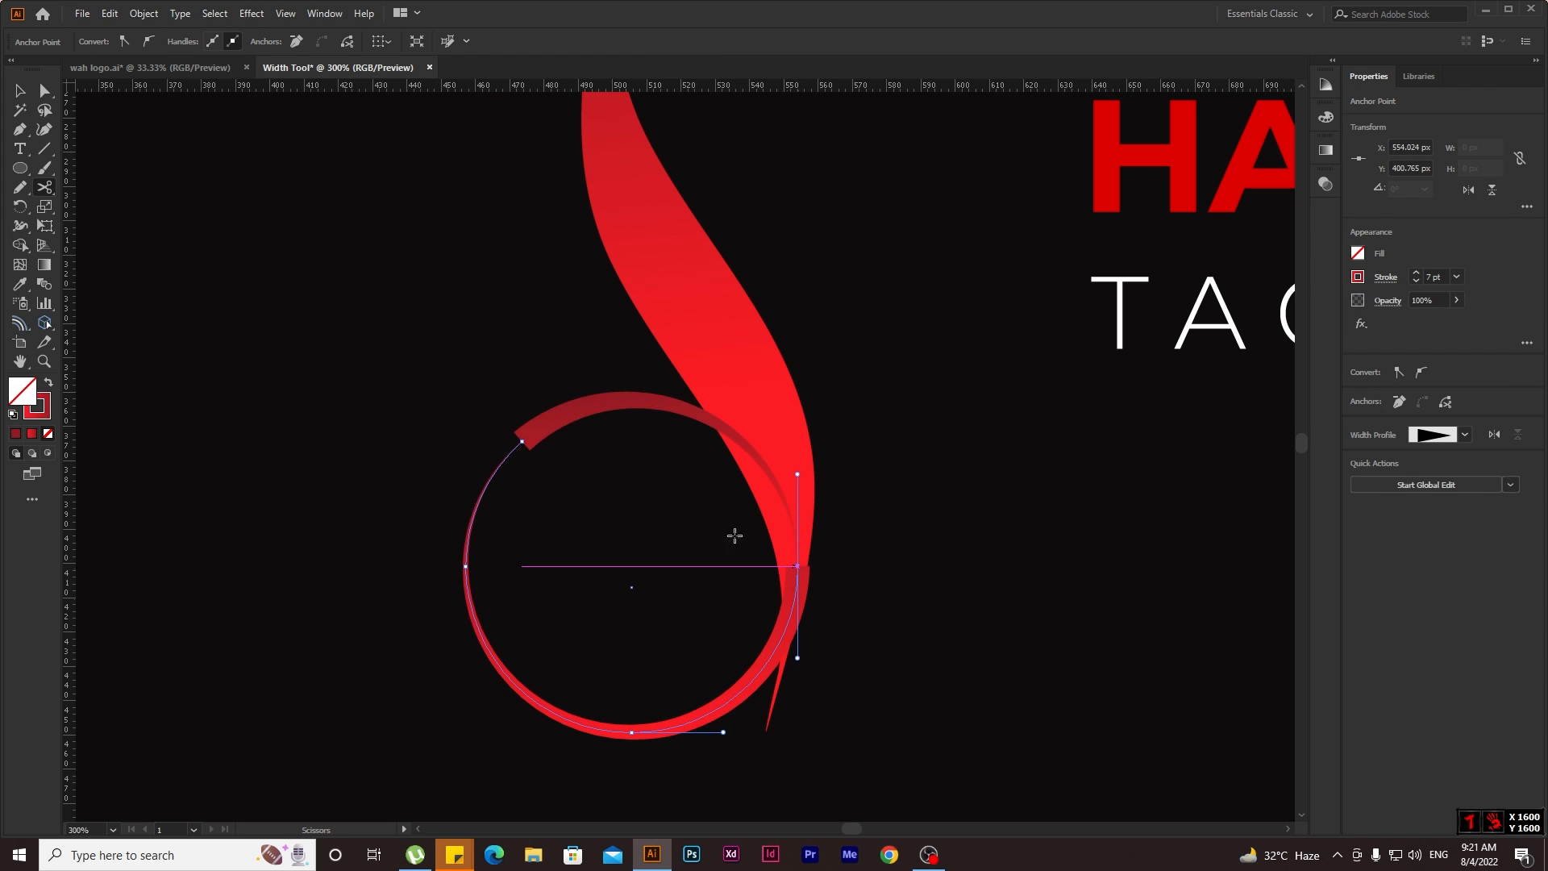
{"action": "key", "text": "v"}
{"action": "left_click_drag", "start_coordinate": [543, 352], "coordinate": [588, 448]}
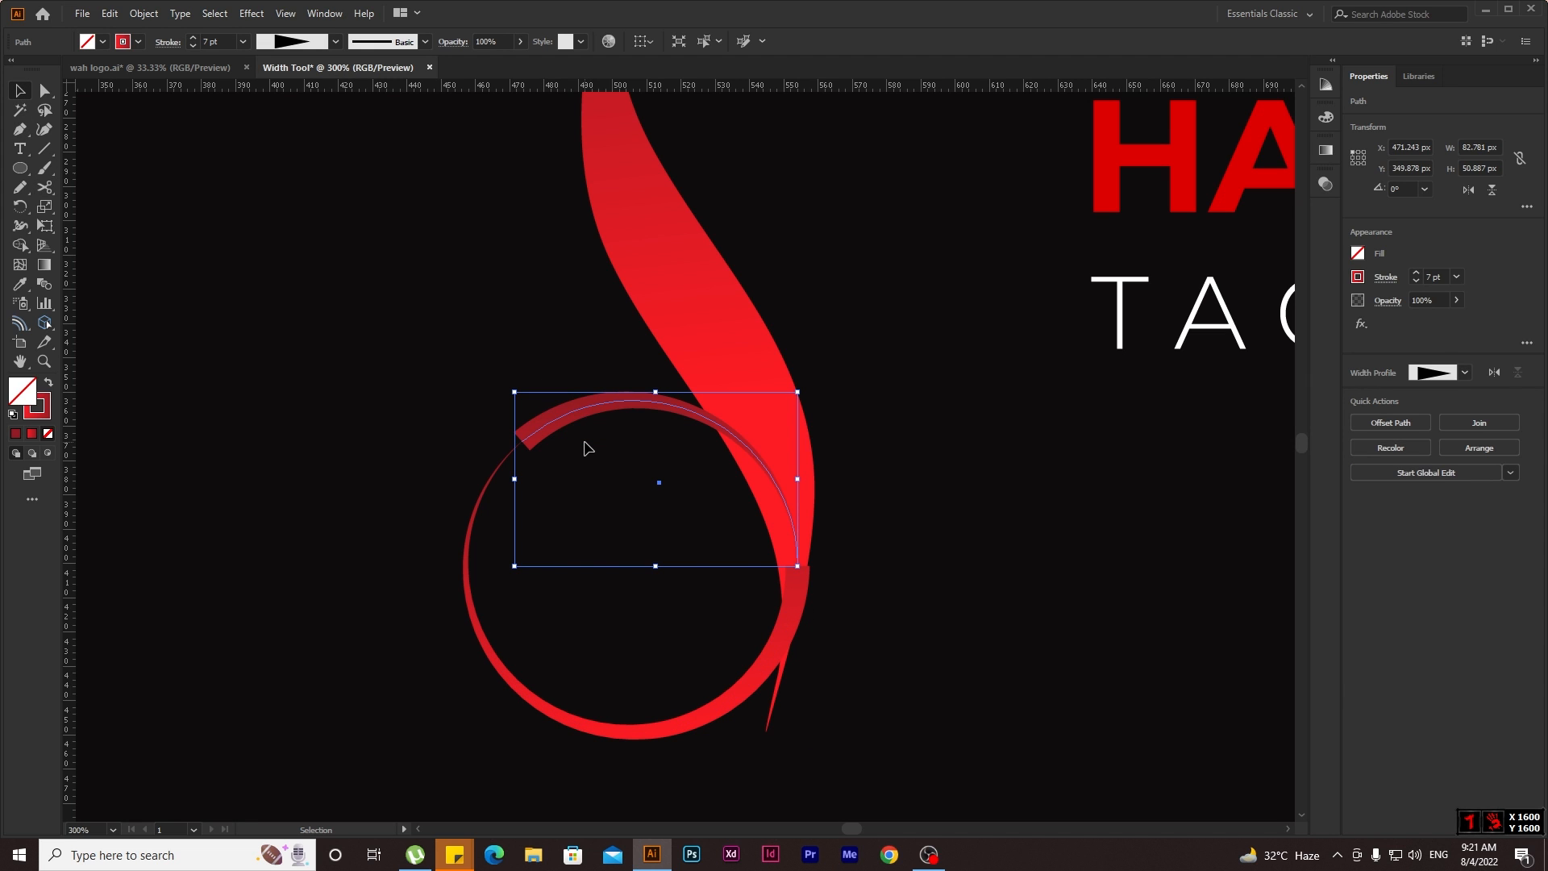
{"action": "key", "text": "Delete"}
Nudge the remaining open arc so its thick end lines up with the descending tail.
{"action": "scroll", "coordinate": [810, 674], "scroll_direction": "up", "scroll_amount": 2}
{"action": "left_click_drag", "start_coordinate": [779, 577], "coordinate": [768, 578]}
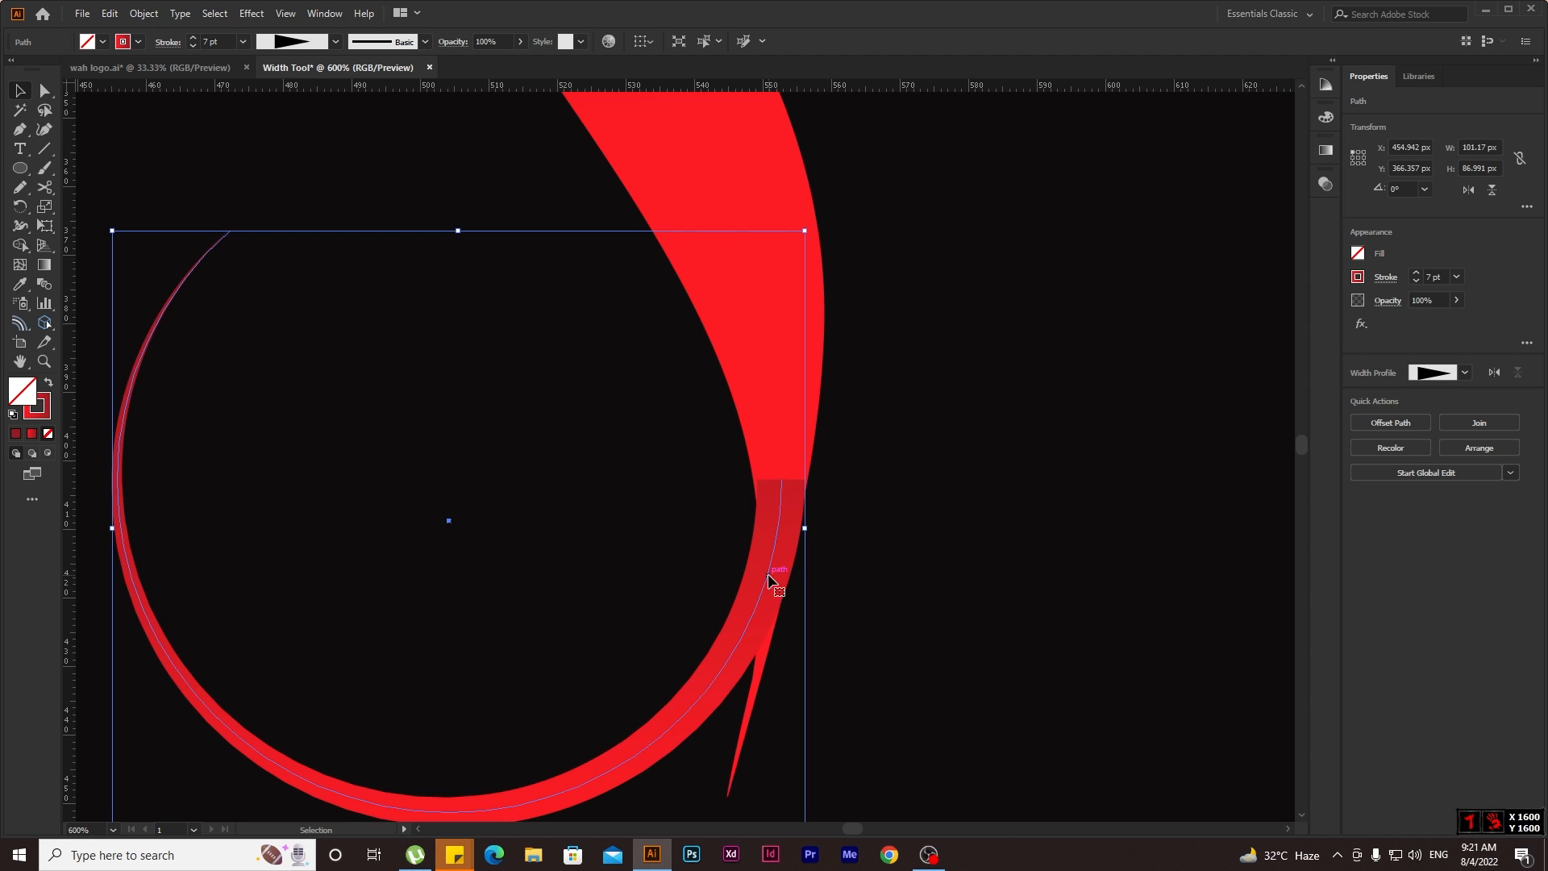
{"action": "scroll", "coordinate": [805, 525], "scroll_direction": "up", "scroll_amount": 2}
{"action": "left_click", "coordinate": [892, 515]}
{"action": "scroll", "coordinate": [892, 516], "scroll_direction": "down", "scroll_amount": 3}
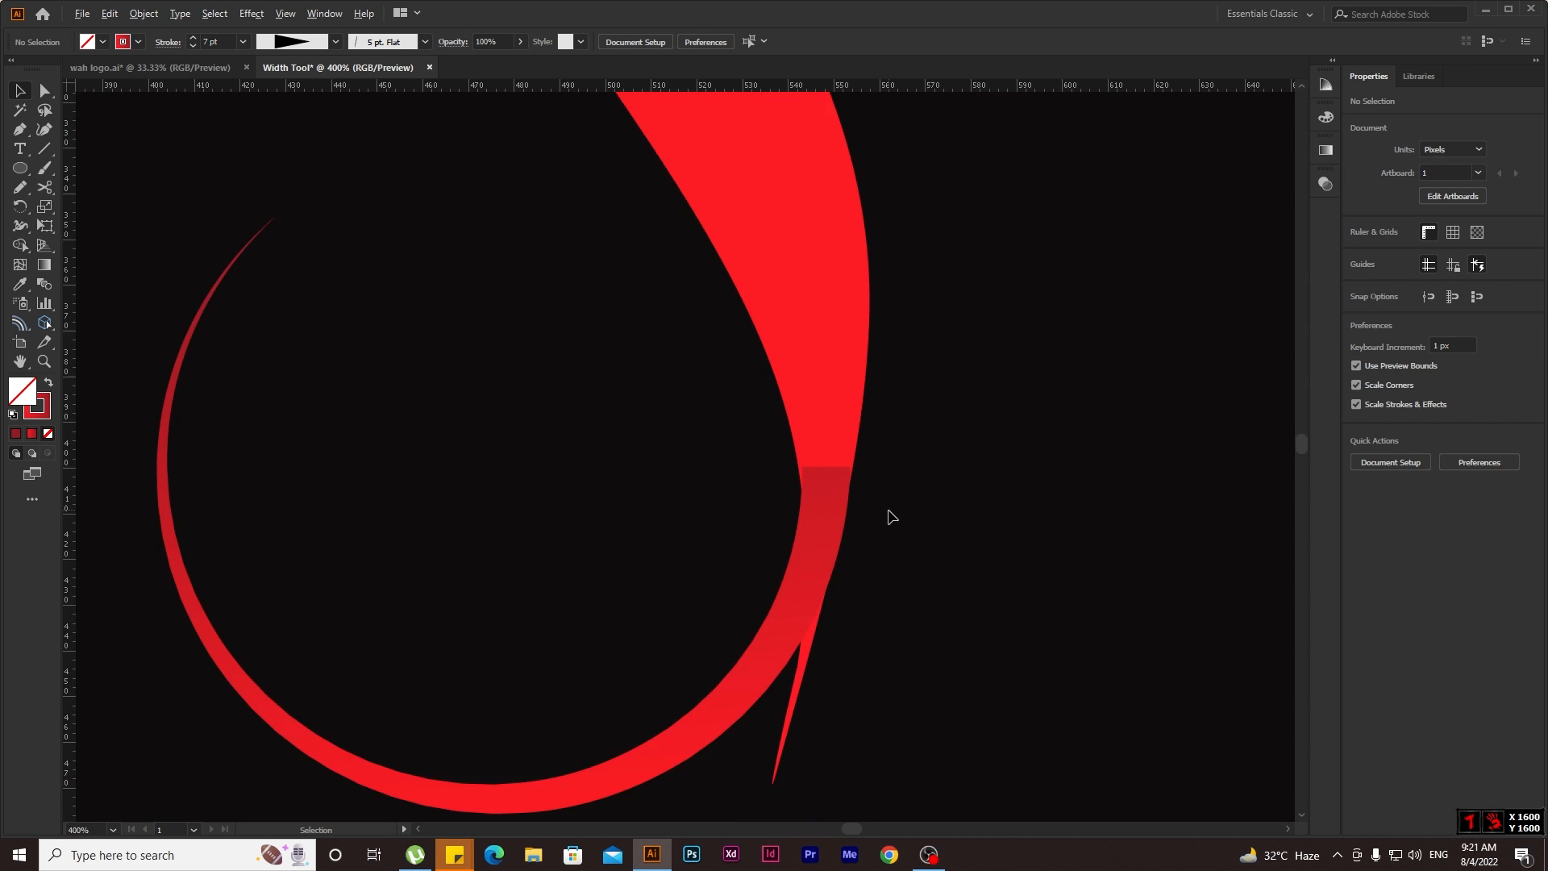
{"action": "scroll", "coordinate": [892, 515], "scroll_direction": "down", "scroll_amount": 3}
Change the arc's stroke to solid dark red 931C24 and expand its appearance into a filled shape.
{"action": "left_click_drag", "start_coordinate": [688, 553], "coordinate": [735, 659]}
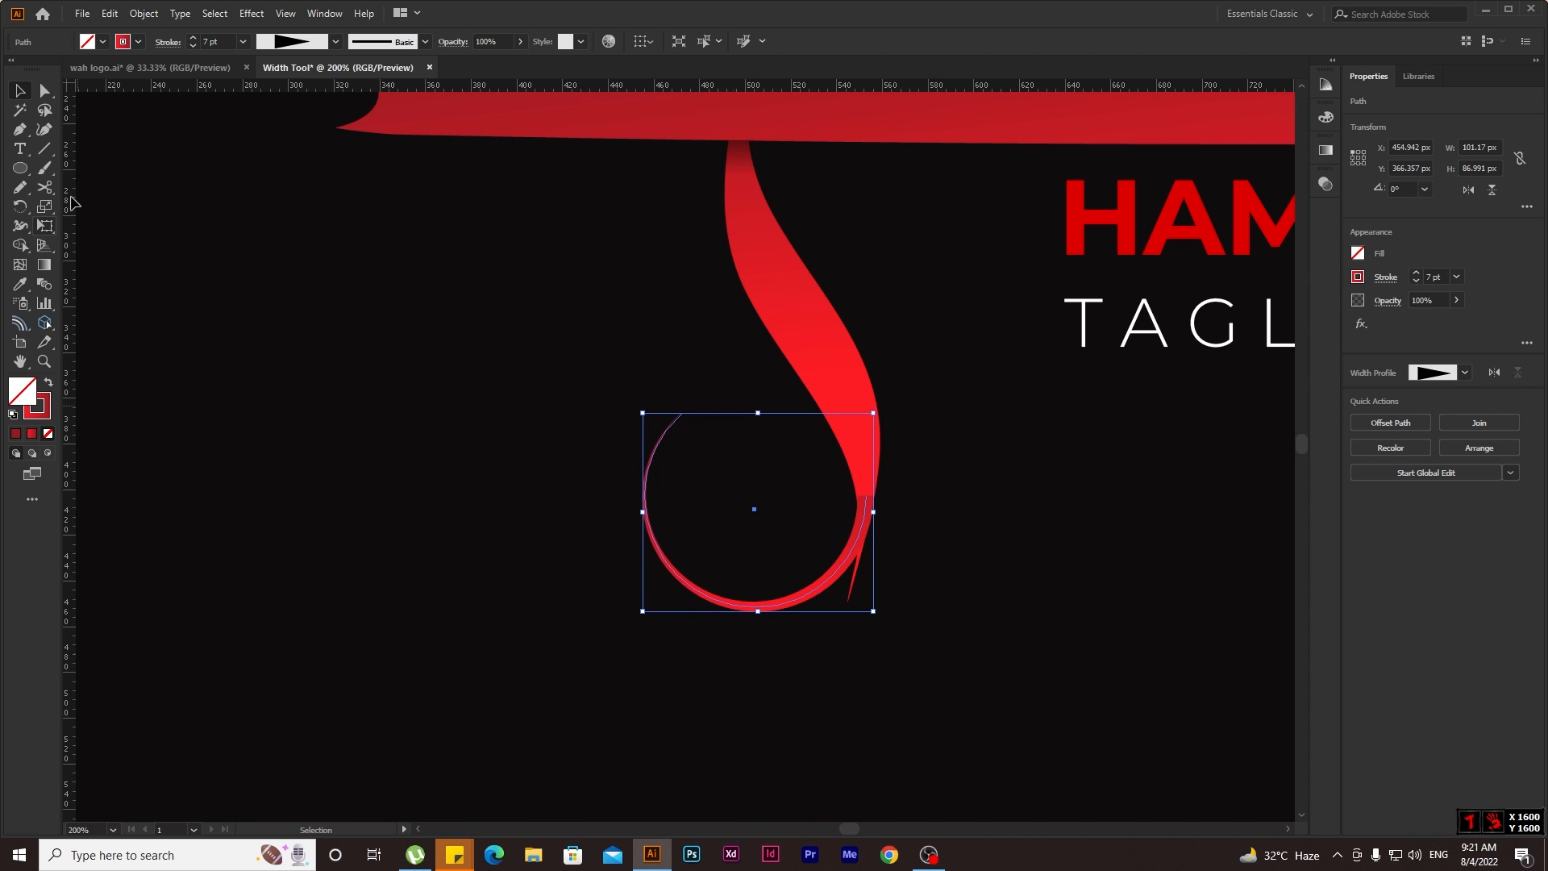
{"action": "left_click", "coordinate": [43, 406]}
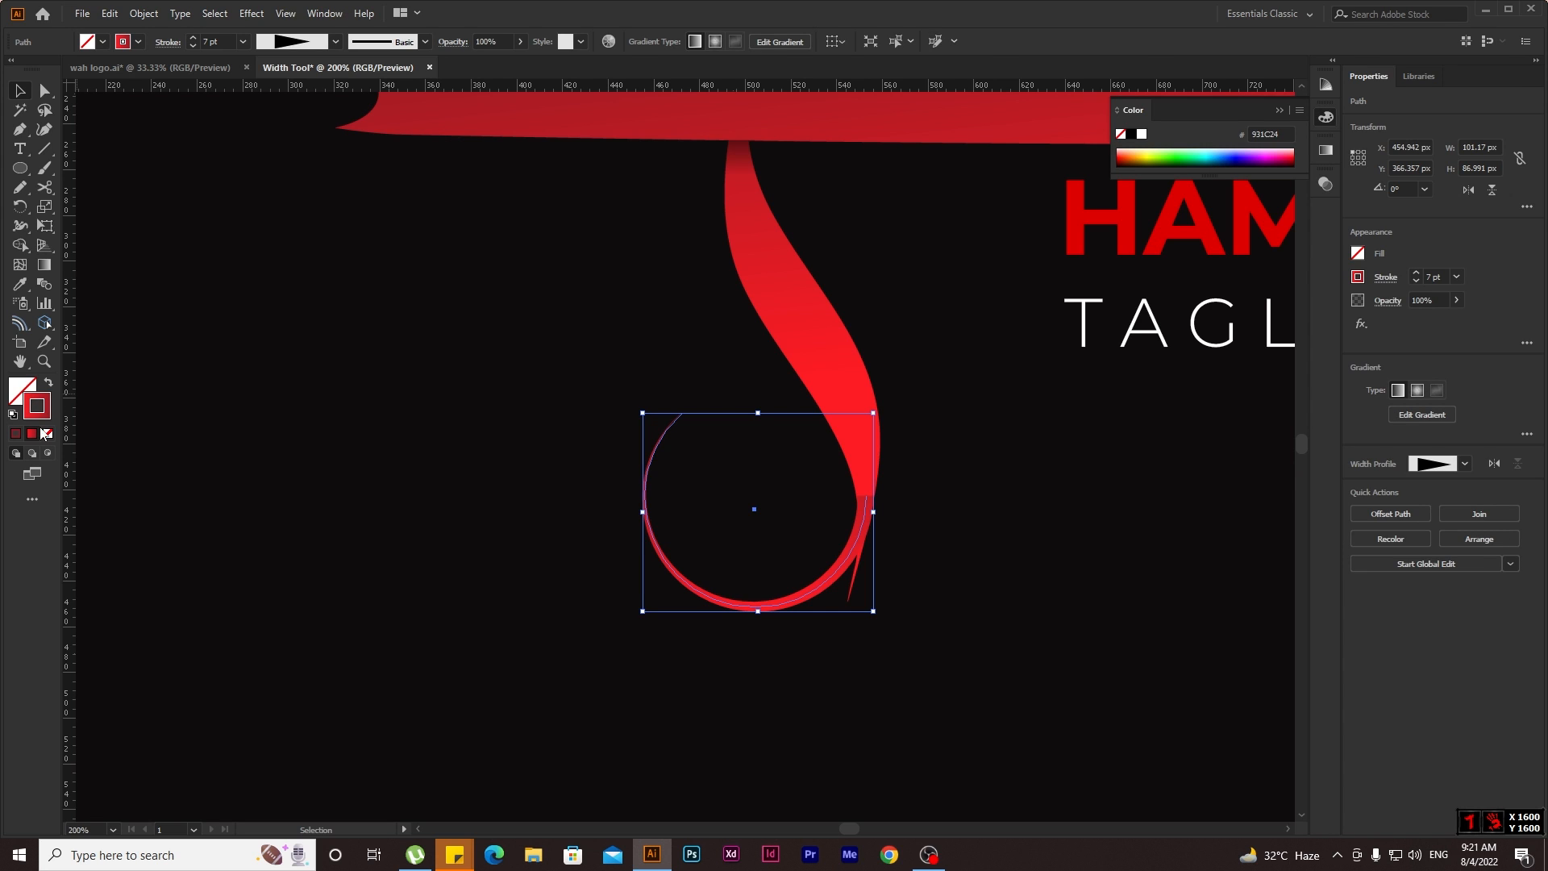
{"action": "left_click", "coordinate": [16, 433]}
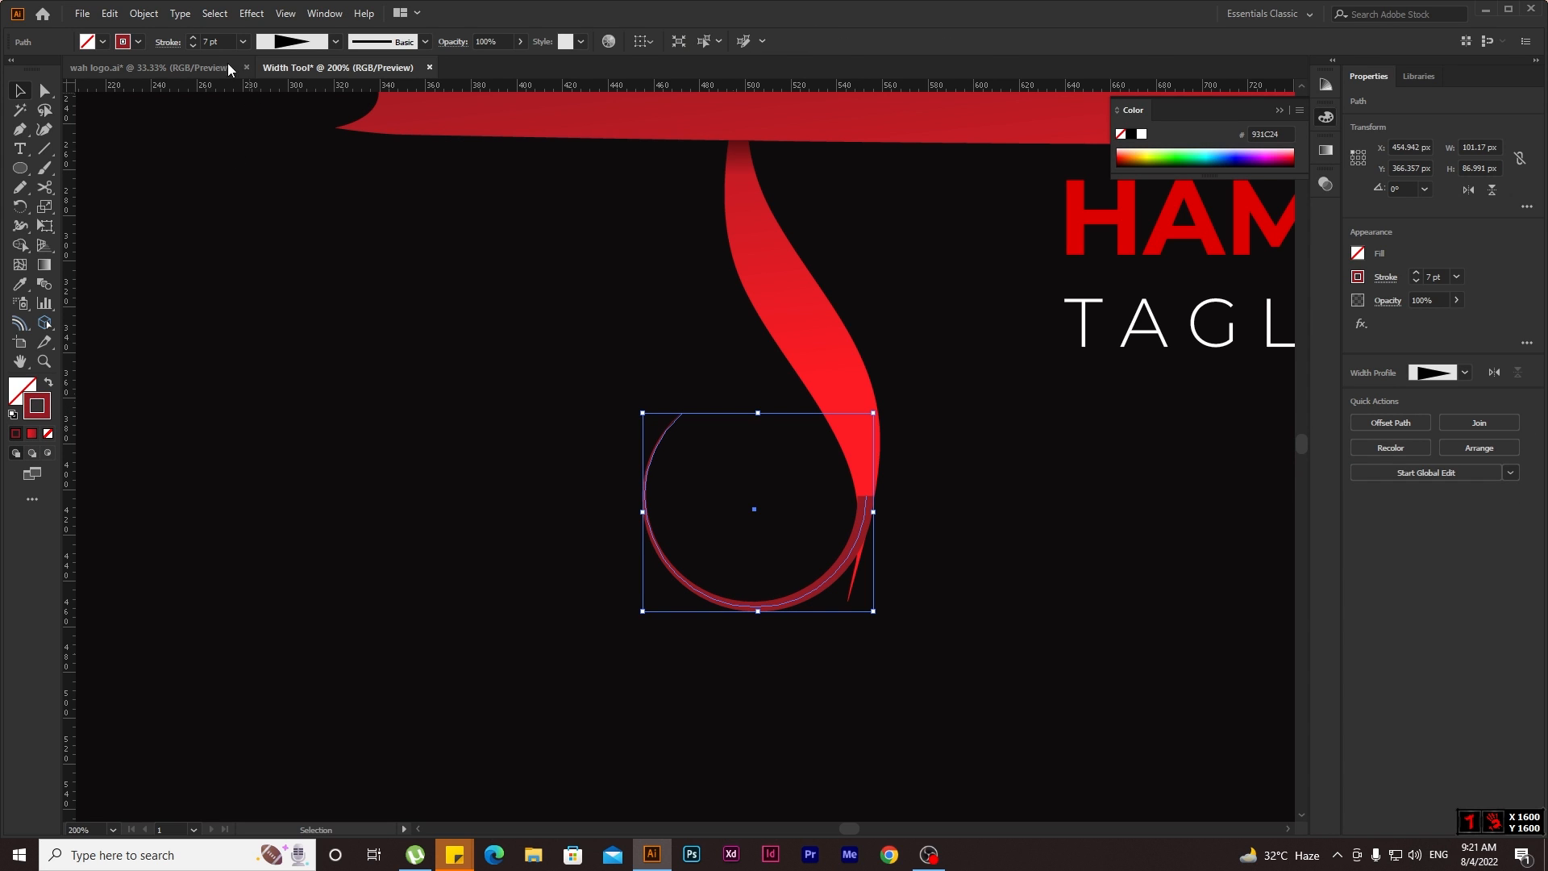
{"action": "left_click", "coordinate": [149, 16]}
{"action": "left_click", "coordinate": [188, 203]}
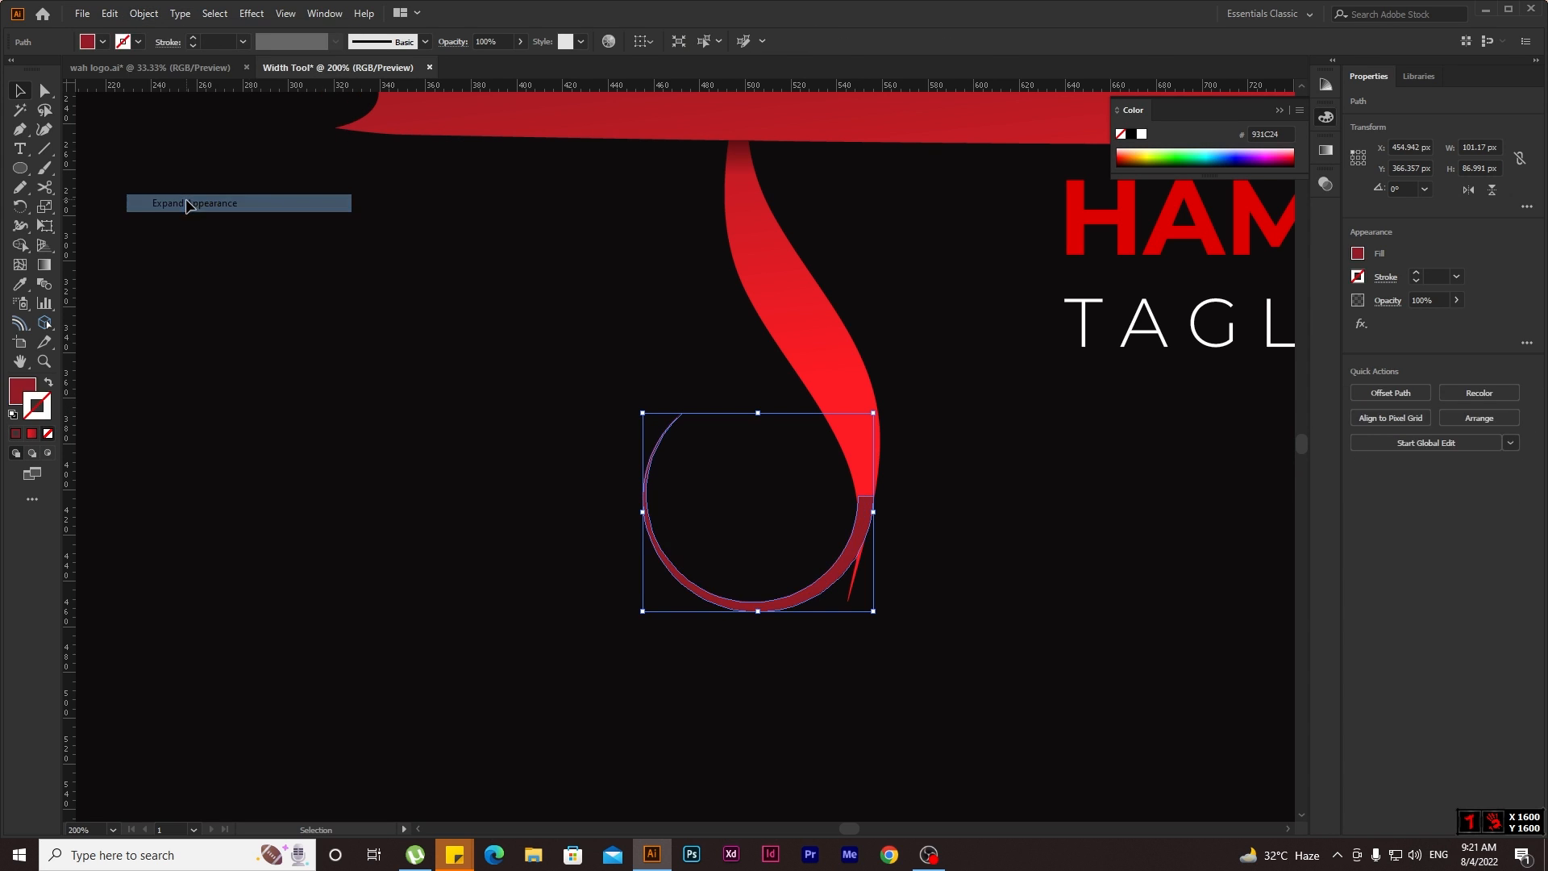
Give the expanded arc the red gradient as its fill, with no stroke.
{"action": "left_click", "coordinate": [31, 434]}
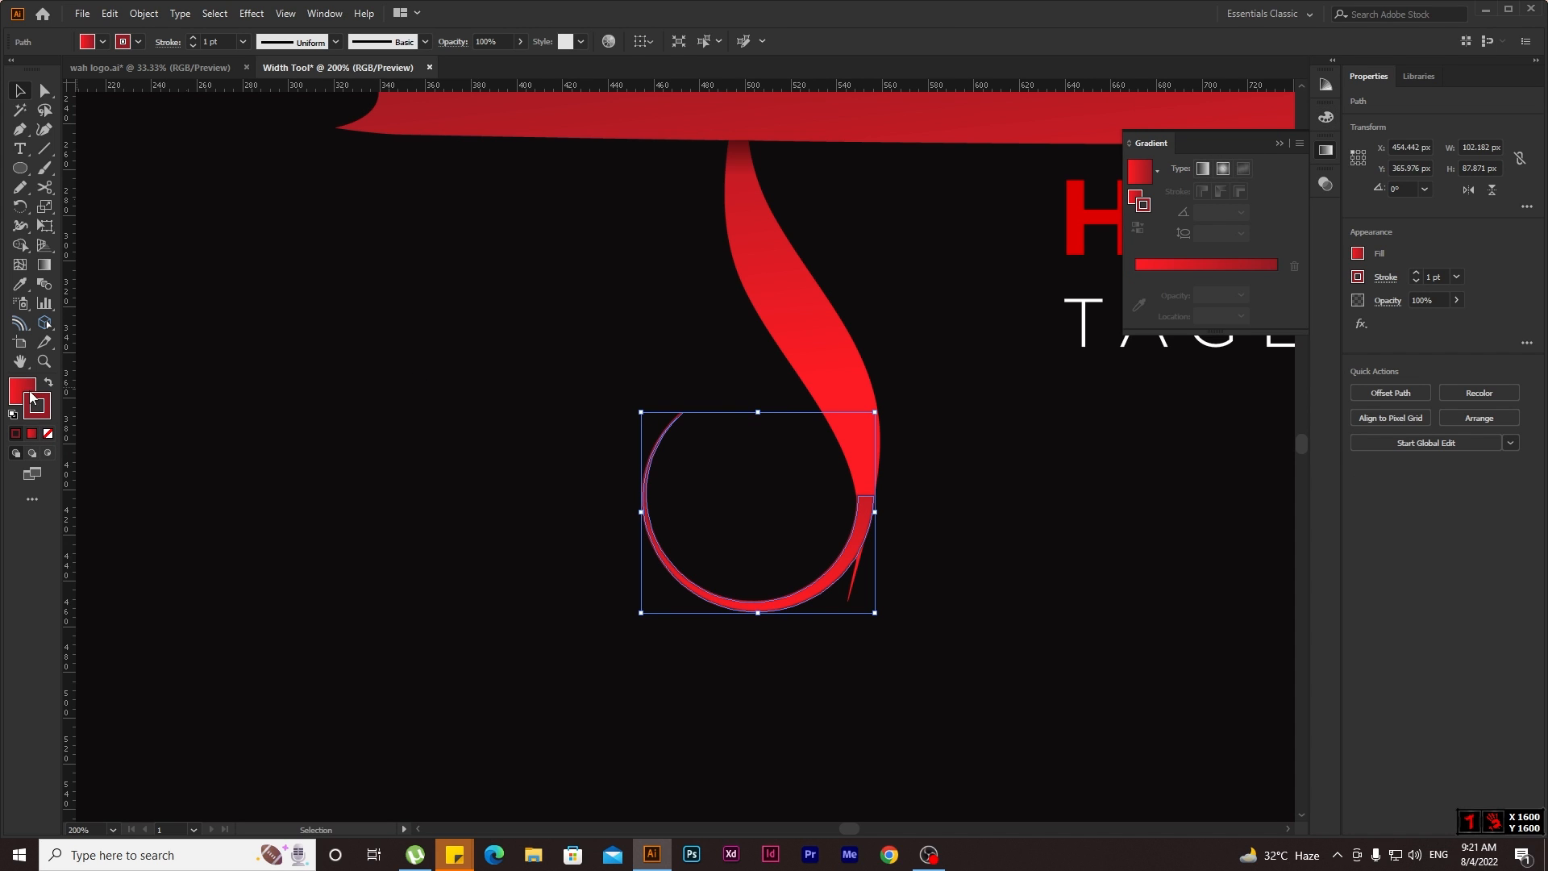
{"action": "key", "text": "comma"}
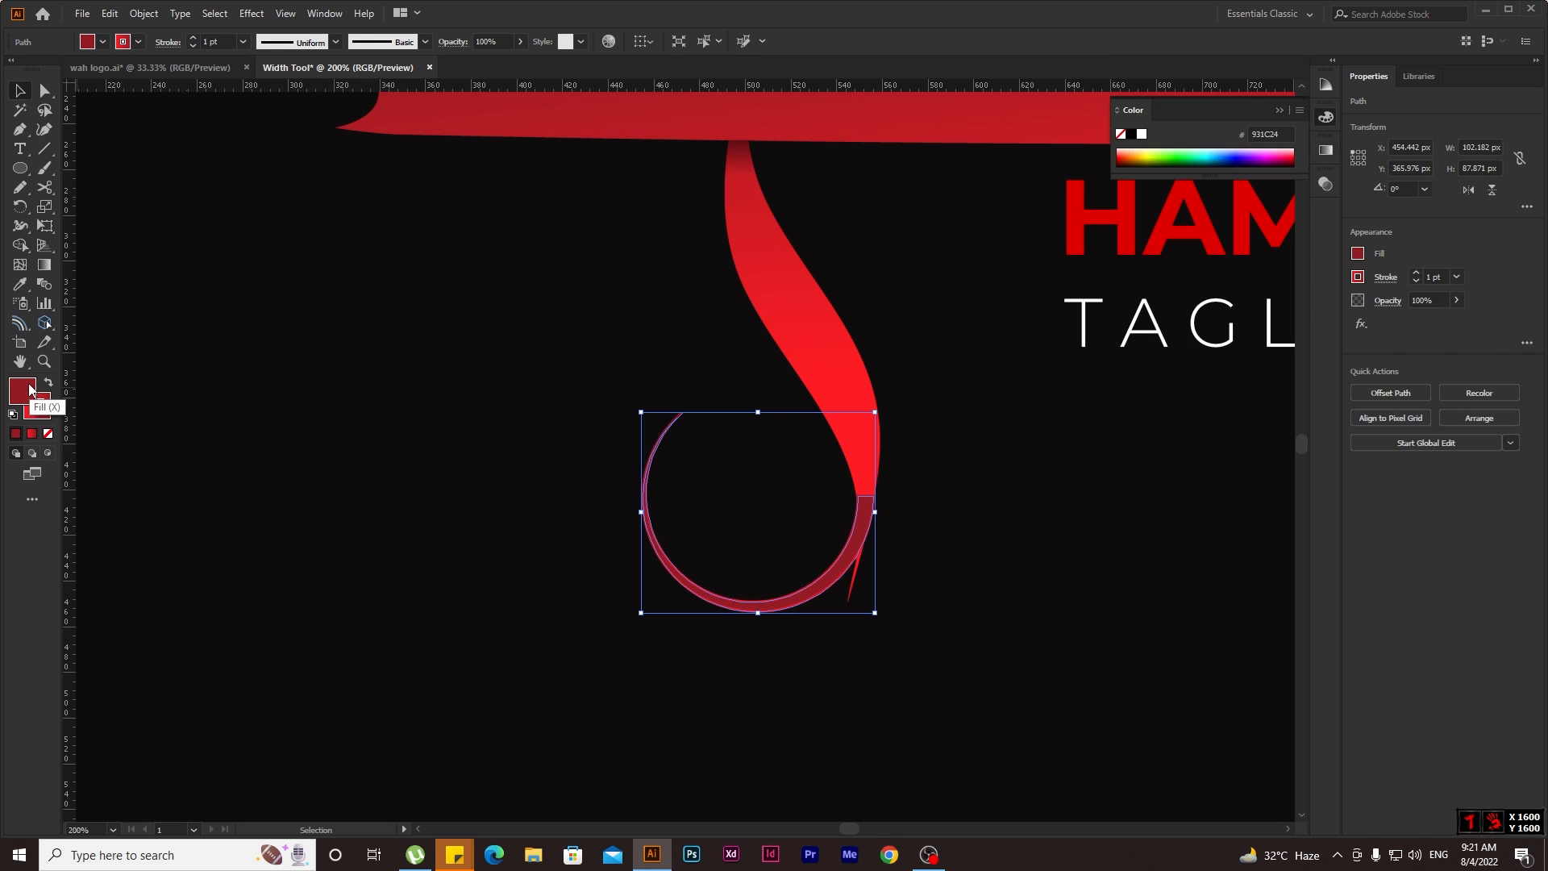
{"action": "left_click", "coordinate": [48, 434]}
{"action": "left_click", "coordinate": [680, 501]}
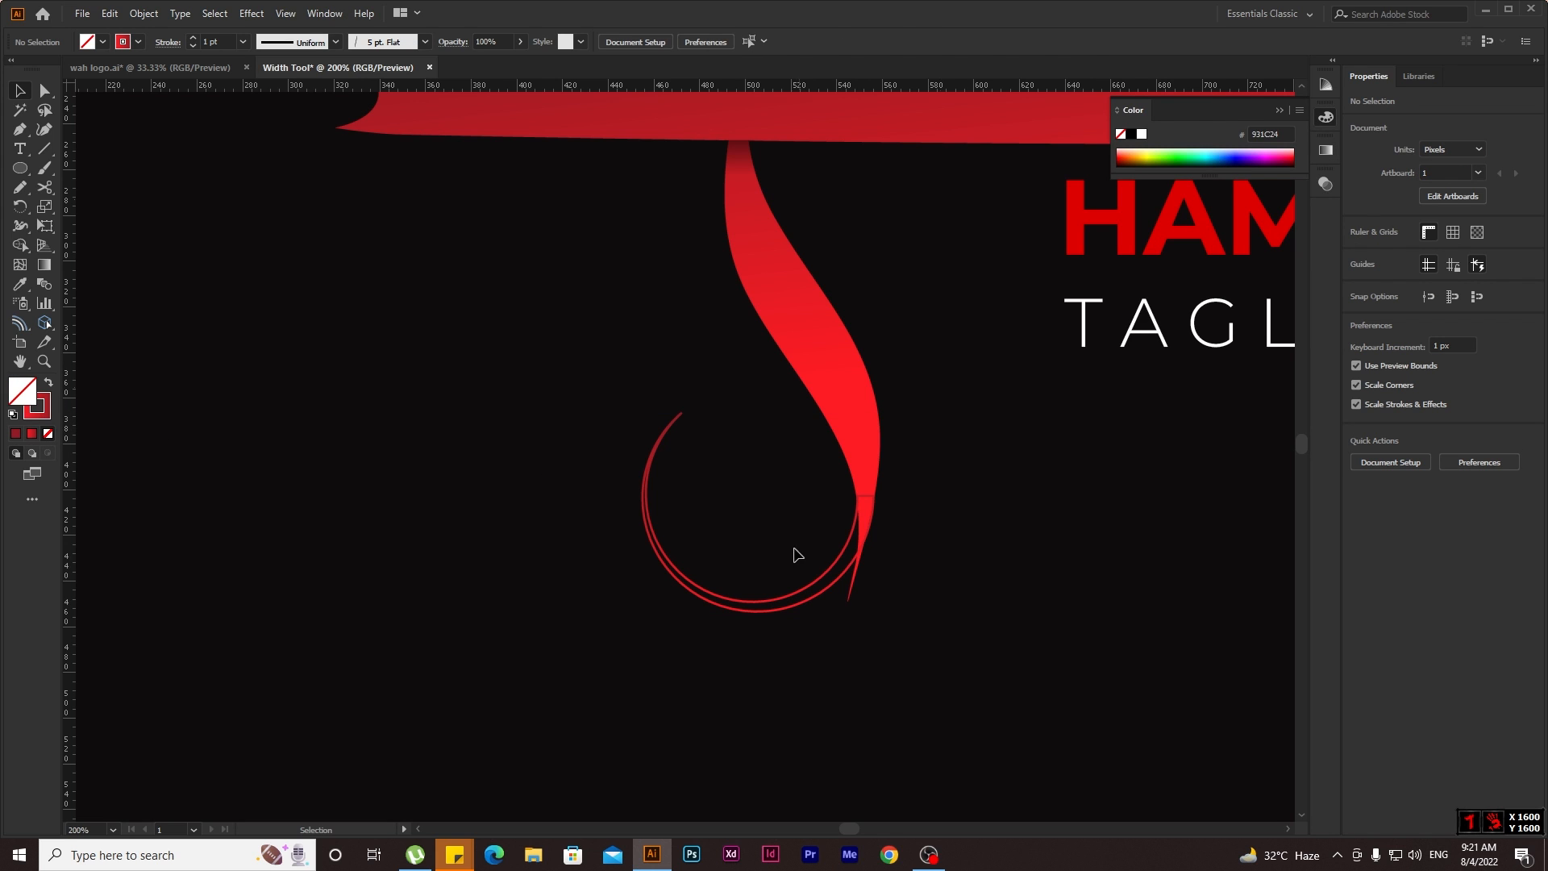
{"action": "left_click", "coordinate": [753, 611]}
{"action": "key", "text": "shift+x"}
{"action": "left_click", "coordinate": [933, 564]}
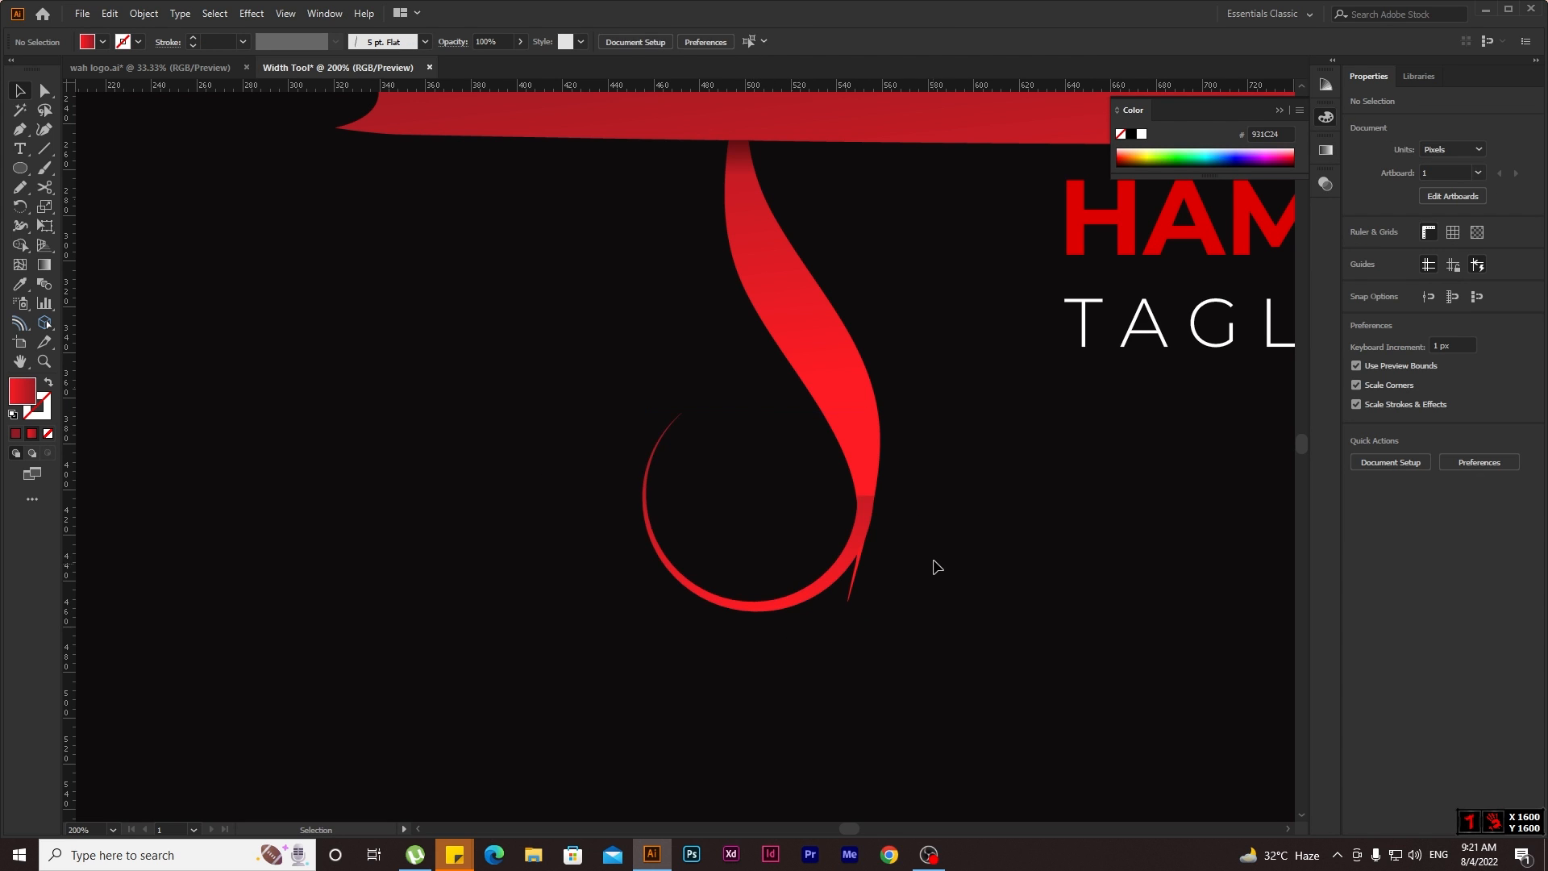
Use Shape Builder to remove the tail's protruding tip and outer sliver, and merge the tail with the curl.
{"action": "scroll", "coordinate": [936, 562], "scroll_direction": "up", "scroll_amount": 1}
{"action": "left_click_drag", "start_coordinate": [916, 461], "coordinate": [724, 555]}
{"action": "scroll", "coordinate": [806, 543], "scroll_direction": "up", "scroll_amount": 3}
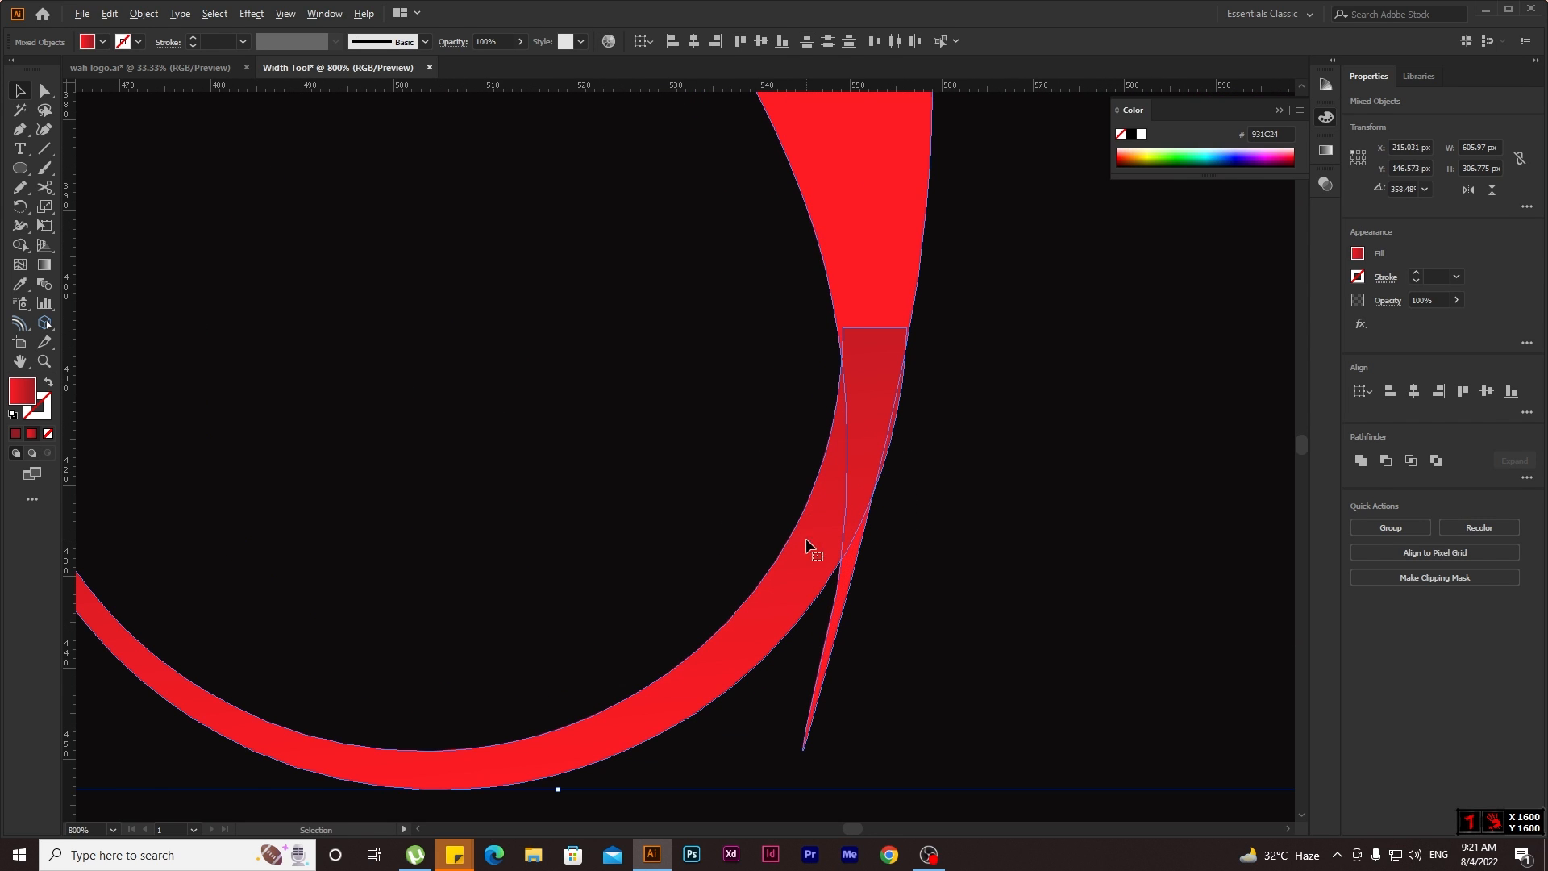
{"action": "key", "text": "shift+m"}
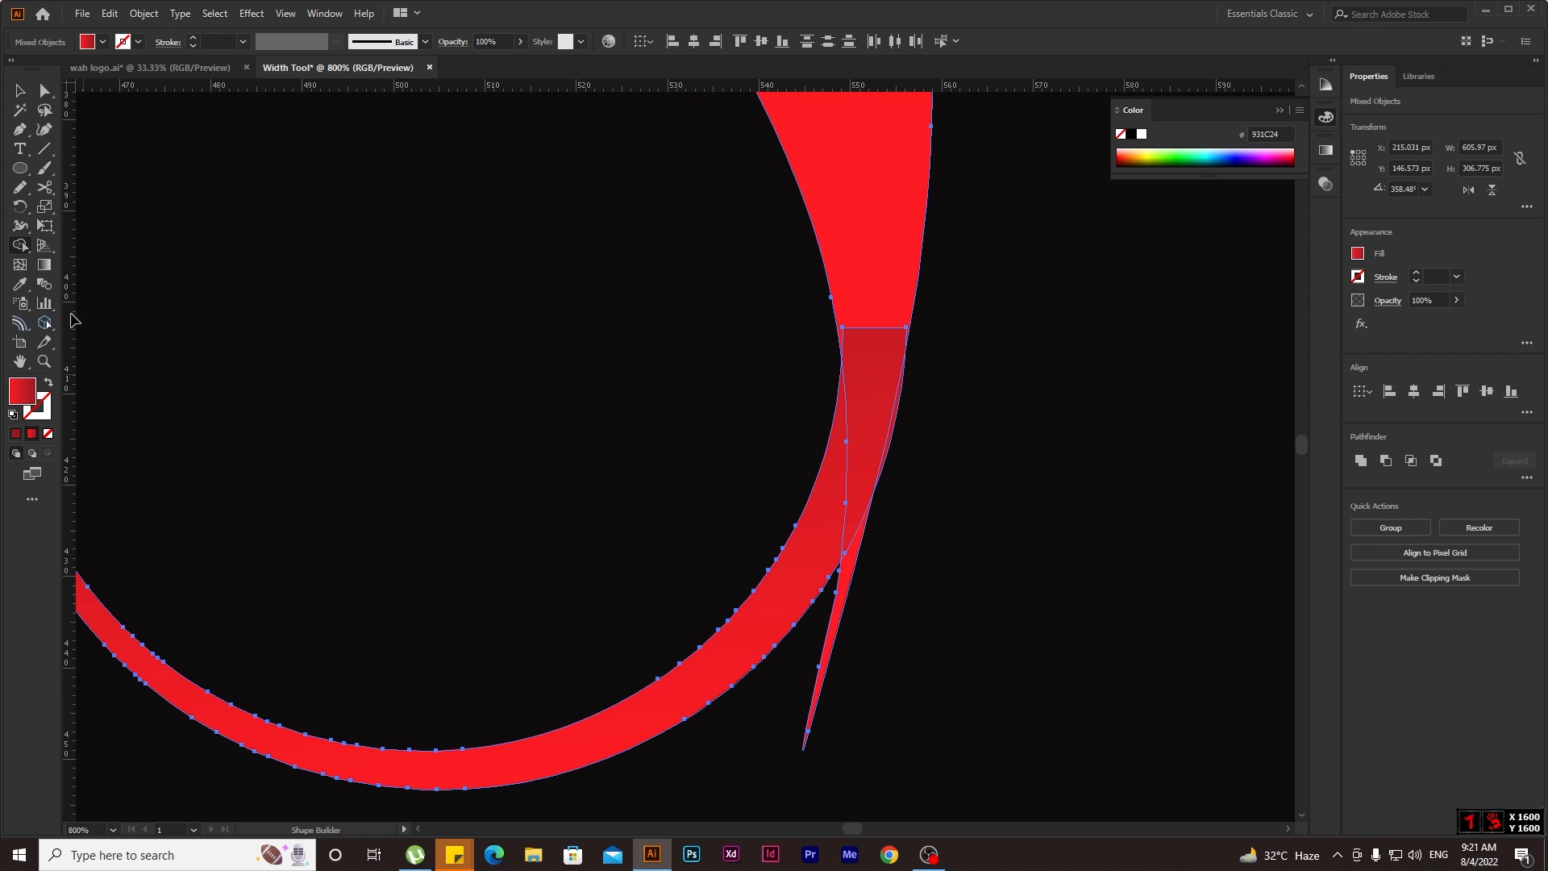
{"action": "left_click", "coordinate": [824, 671], "text": "alt"}
{"action": "scroll", "coordinate": [906, 432], "scroll_direction": "up", "scroll_amount": 1}
{"action": "left_click", "coordinate": [906, 434], "text": "alt"}
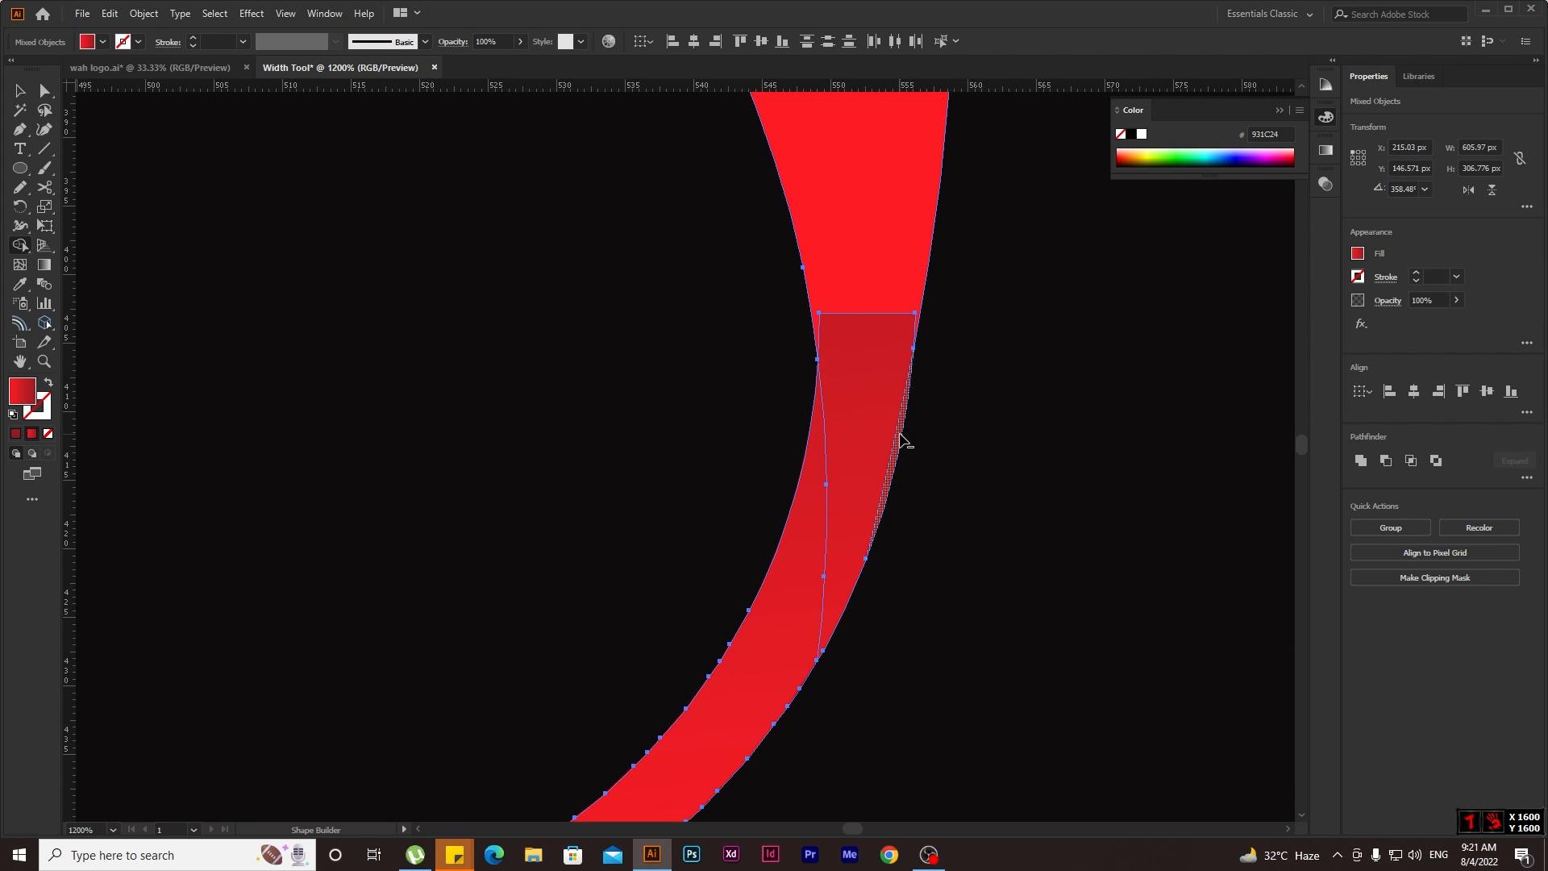
{"action": "mouse_move", "coordinate": [894, 217]}
{"action": "left_mouse_down"}
{"action": "mouse_move", "coordinate": [912, 299]}
{"action": "mouse_move", "coordinate": [879, 415]}
{"action": "mouse_move", "coordinate": [872, 381]}
{"action": "mouse_move", "coordinate": [785, 610]}
{"action": "mouse_move", "coordinate": [817, 591]}
{"action": "left_mouse_up"}
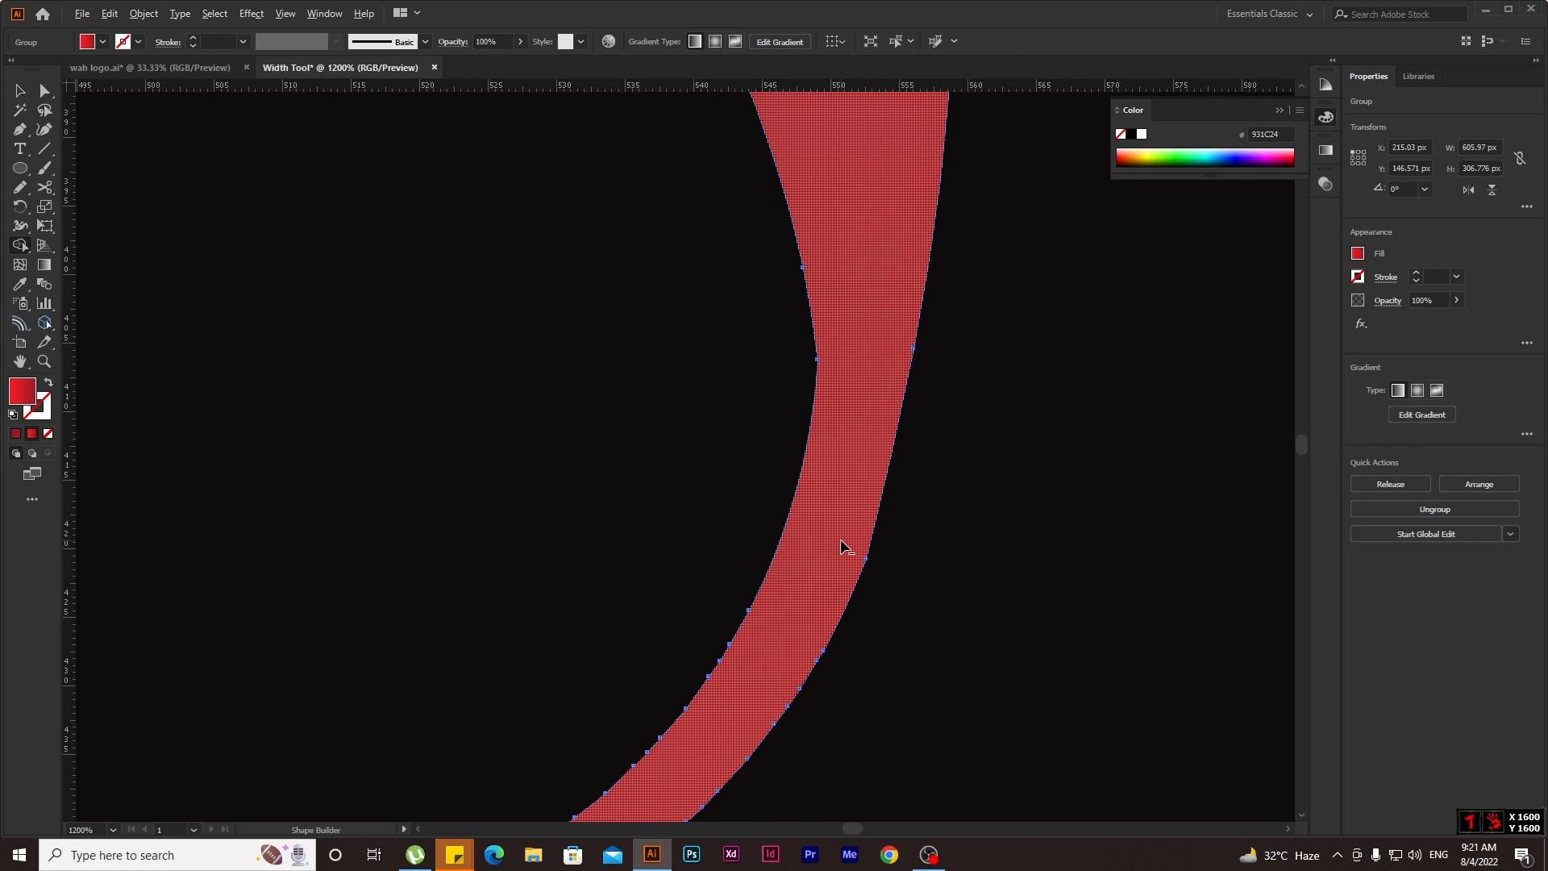
Round the outer corner where the tail joins the curl, using its live corner widget.
{"action": "left_click", "coordinate": [44, 91]}
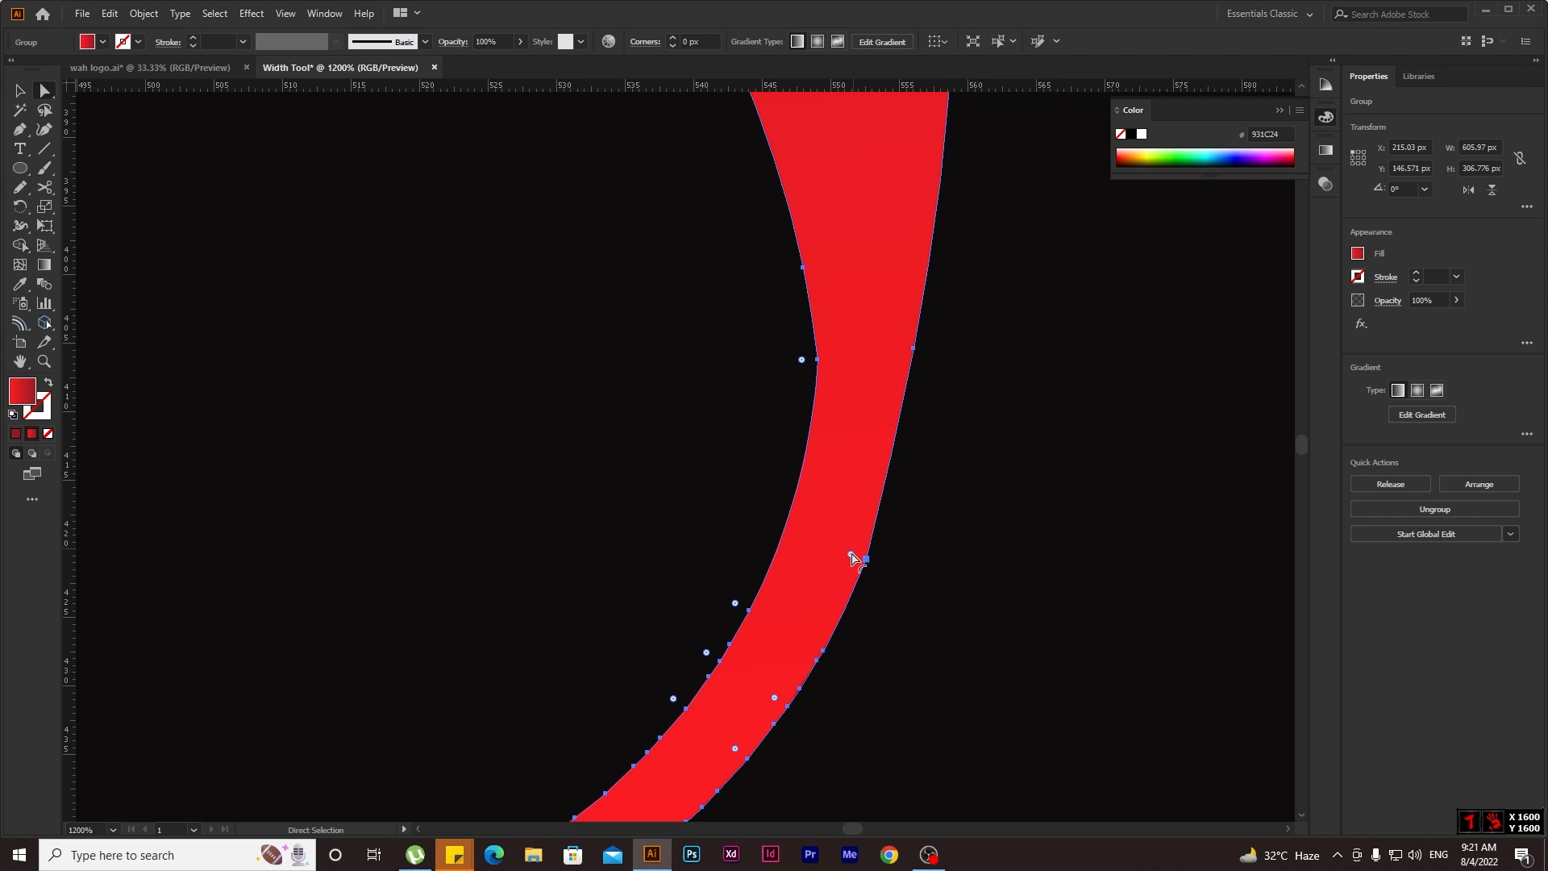
{"action": "left_click_drag", "start_coordinate": [853, 560], "coordinate": [264, 351]}
{"action": "left_click", "coordinate": [739, 457]}
{"action": "scroll", "coordinate": [748, 465], "scroll_direction": "down", "scroll_amount": 5}
{"action": "scroll", "coordinate": [747, 465], "scroll_direction": "down", "scroll_amount": 3}
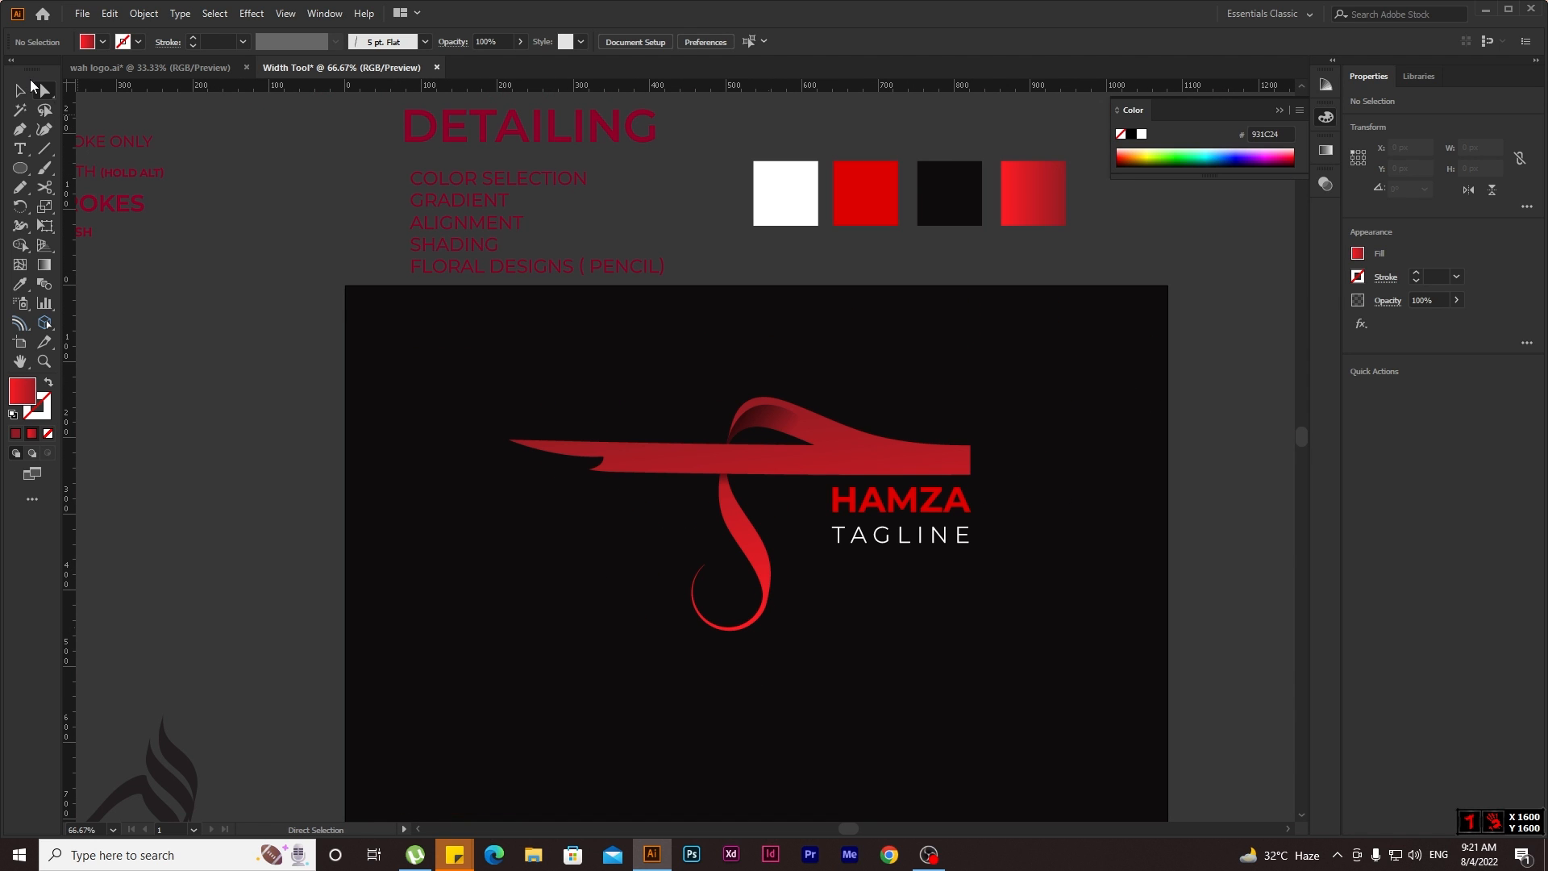
{"action": "left_click", "coordinate": [22, 90]}
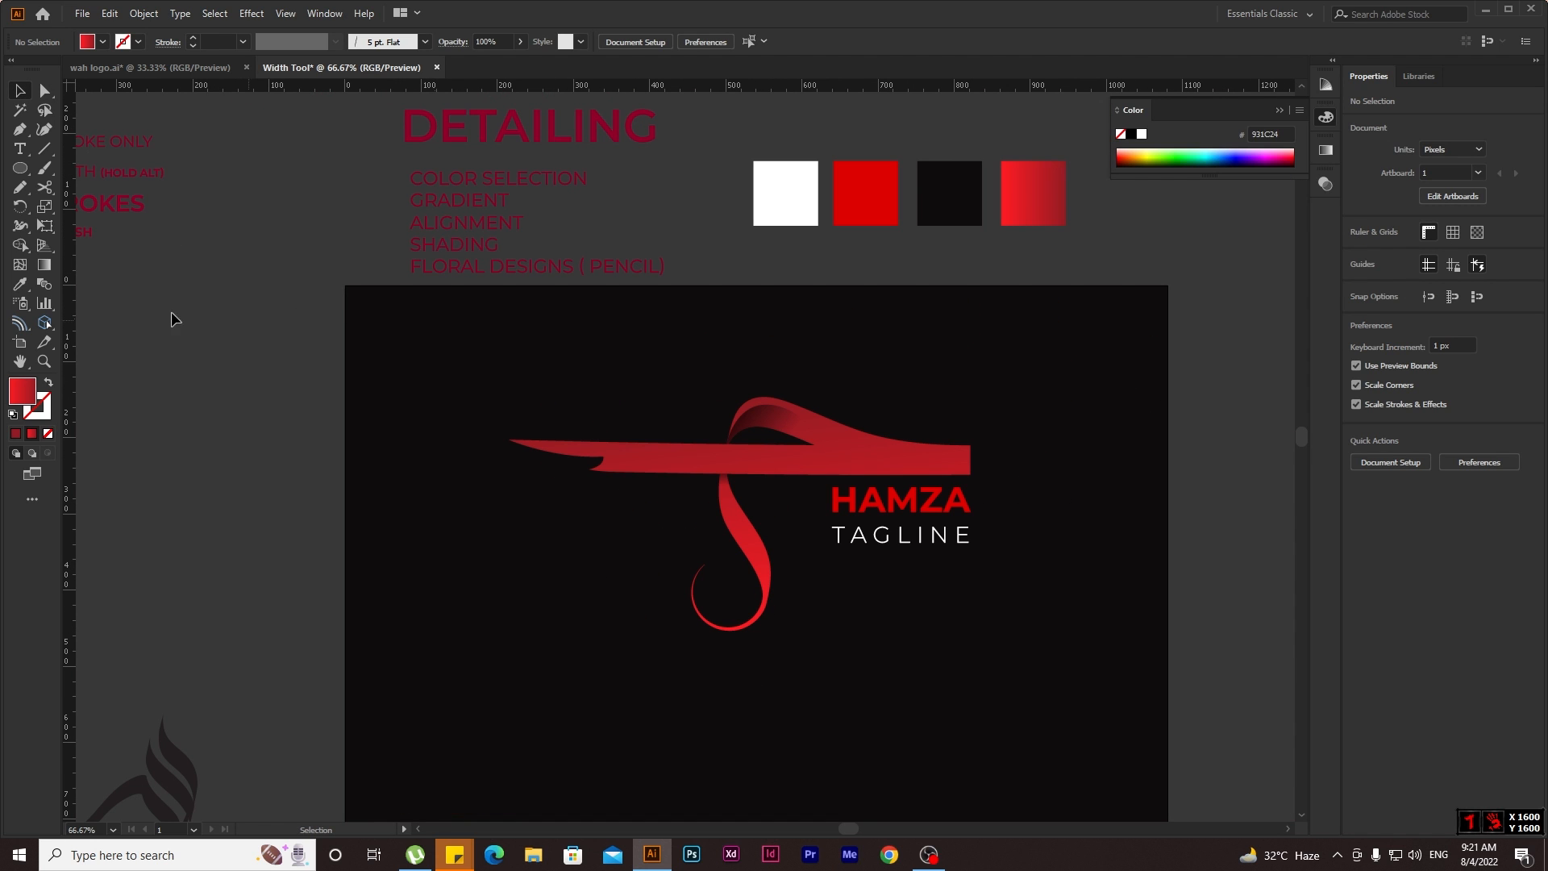
Draw a circle about 14 px across at the curl's thin end and fill it white sampled from the white swatch.
{"action": "left_click", "coordinate": [20, 168]}
{"action": "left_click_drag", "start_coordinate": [702, 570], "coordinate": [711, 560]}
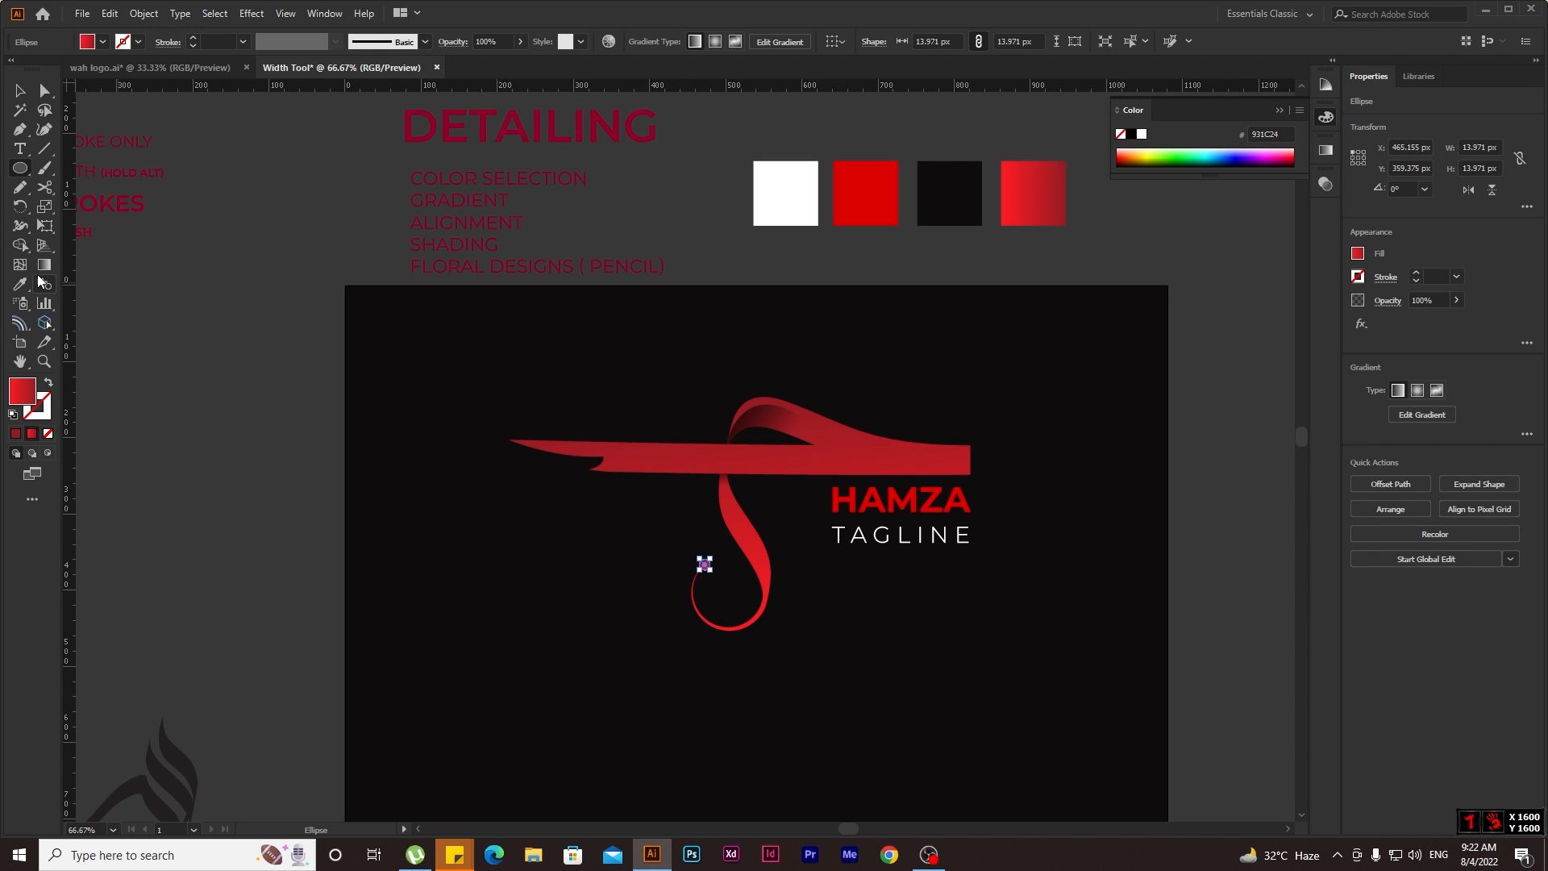
{"action": "left_click", "coordinate": [22, 284]}
{"action": "left_click", "coordinate": [783, 194]}
{"action": "left_click", "coordinate": [20, 95]}
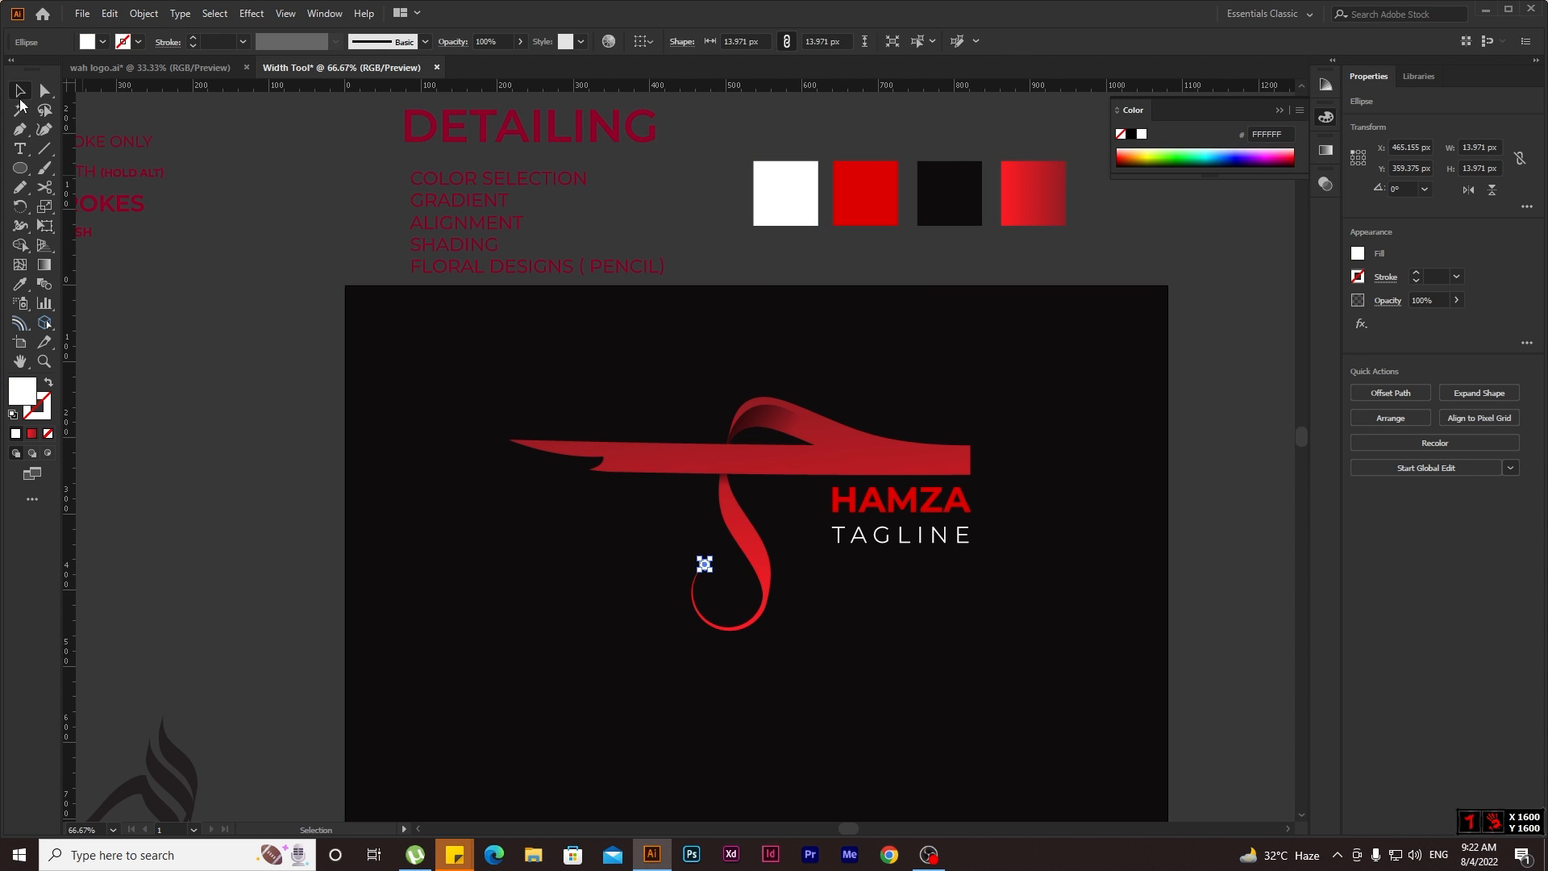
Move the whole logo with its name and tagline about 15.5 px to the right on the black background.
{"action": "left_click", "coordinate": [487, 523]}
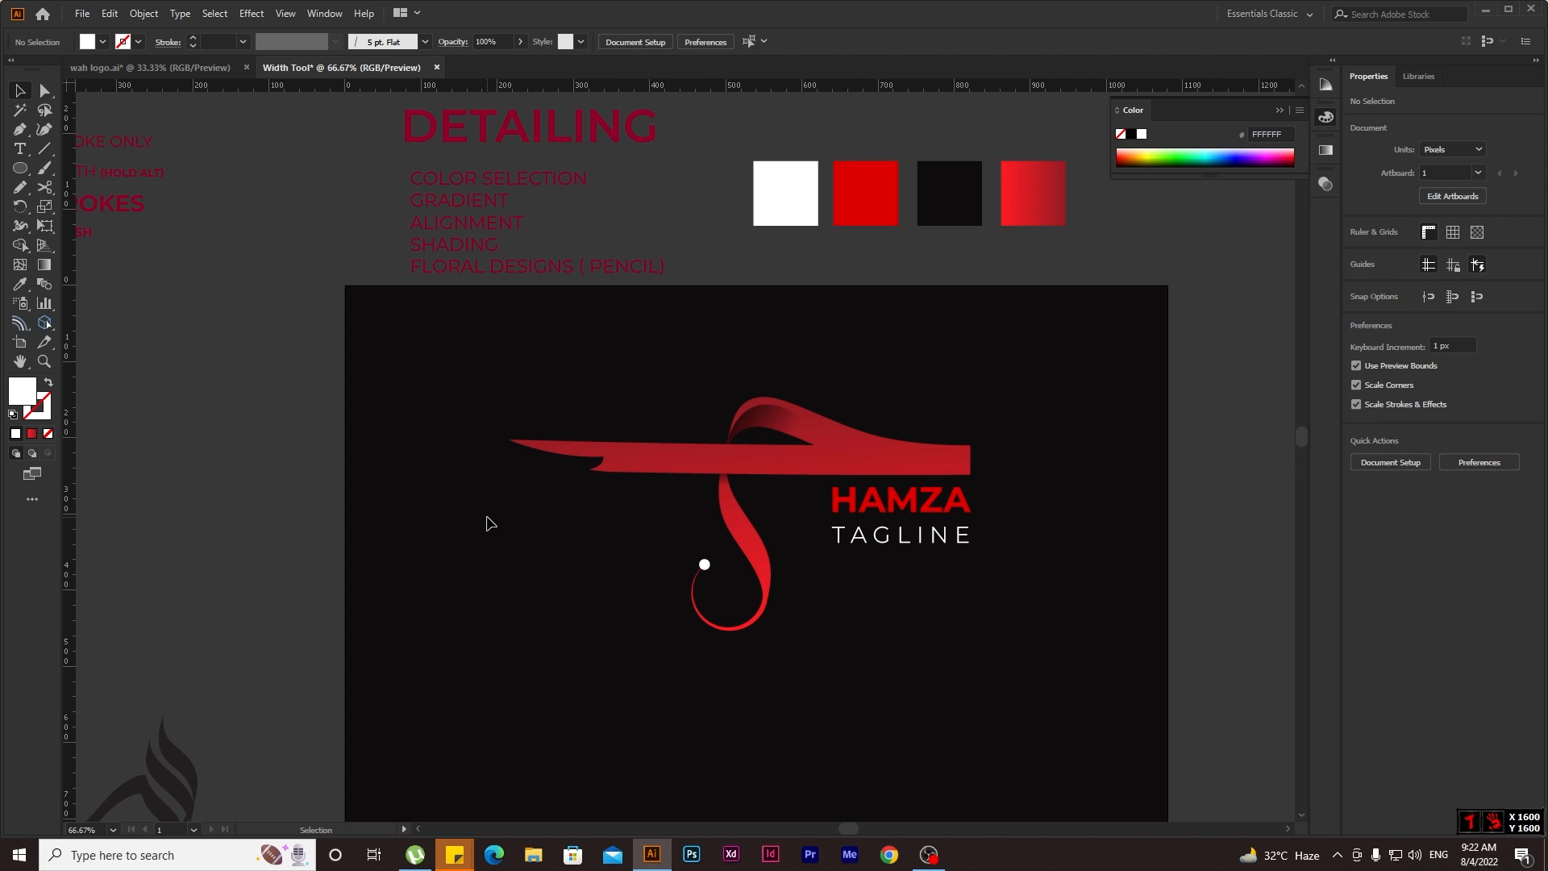
{"action": "scroll", "coordinate": [577, 543], "scroll_direction": "down", "scroll_amount": 2}
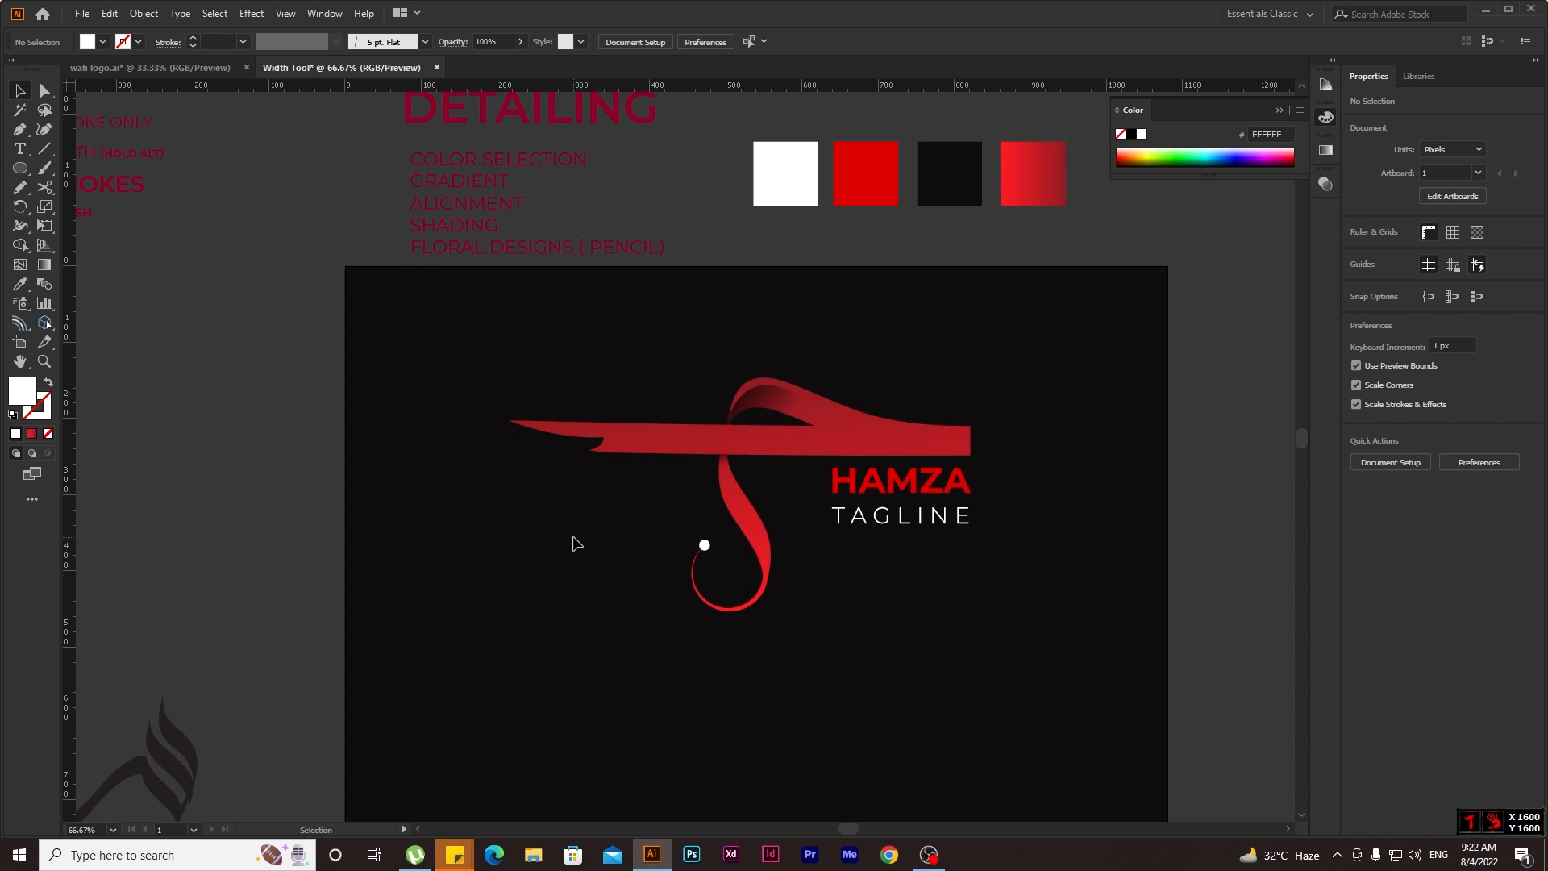
{"action": "scroll", "coordinate": [543, 432], "scroll_direction": "down", "scroll_amount": 1}
{"action": "scroll", "coordinate": [495, 415], "scroll_direction": "down", "scroll_amount": 1}
{"action": "scroll", "coordinate": [484, 408], "scroll_direction": "down", "scroll_amount": 1}
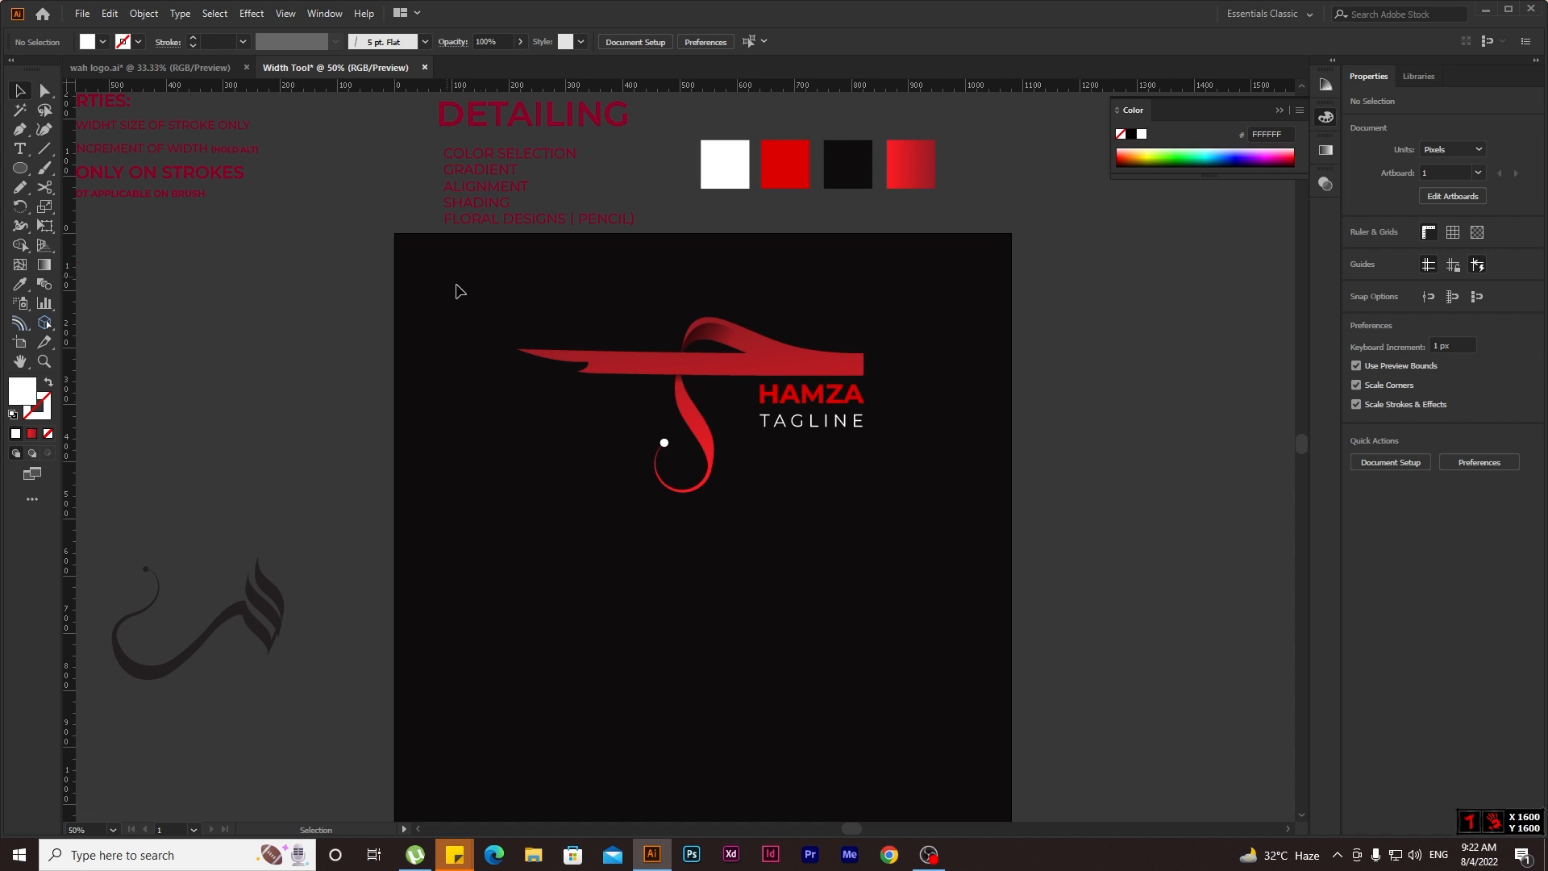
{"action": "left_click_drag", "start_coordinate": [458, 291], "coordinate": [938, 528]}
{"action": "left_click_drag", "start_coordinate": [778, 373], "coordinate": [786, 373]}
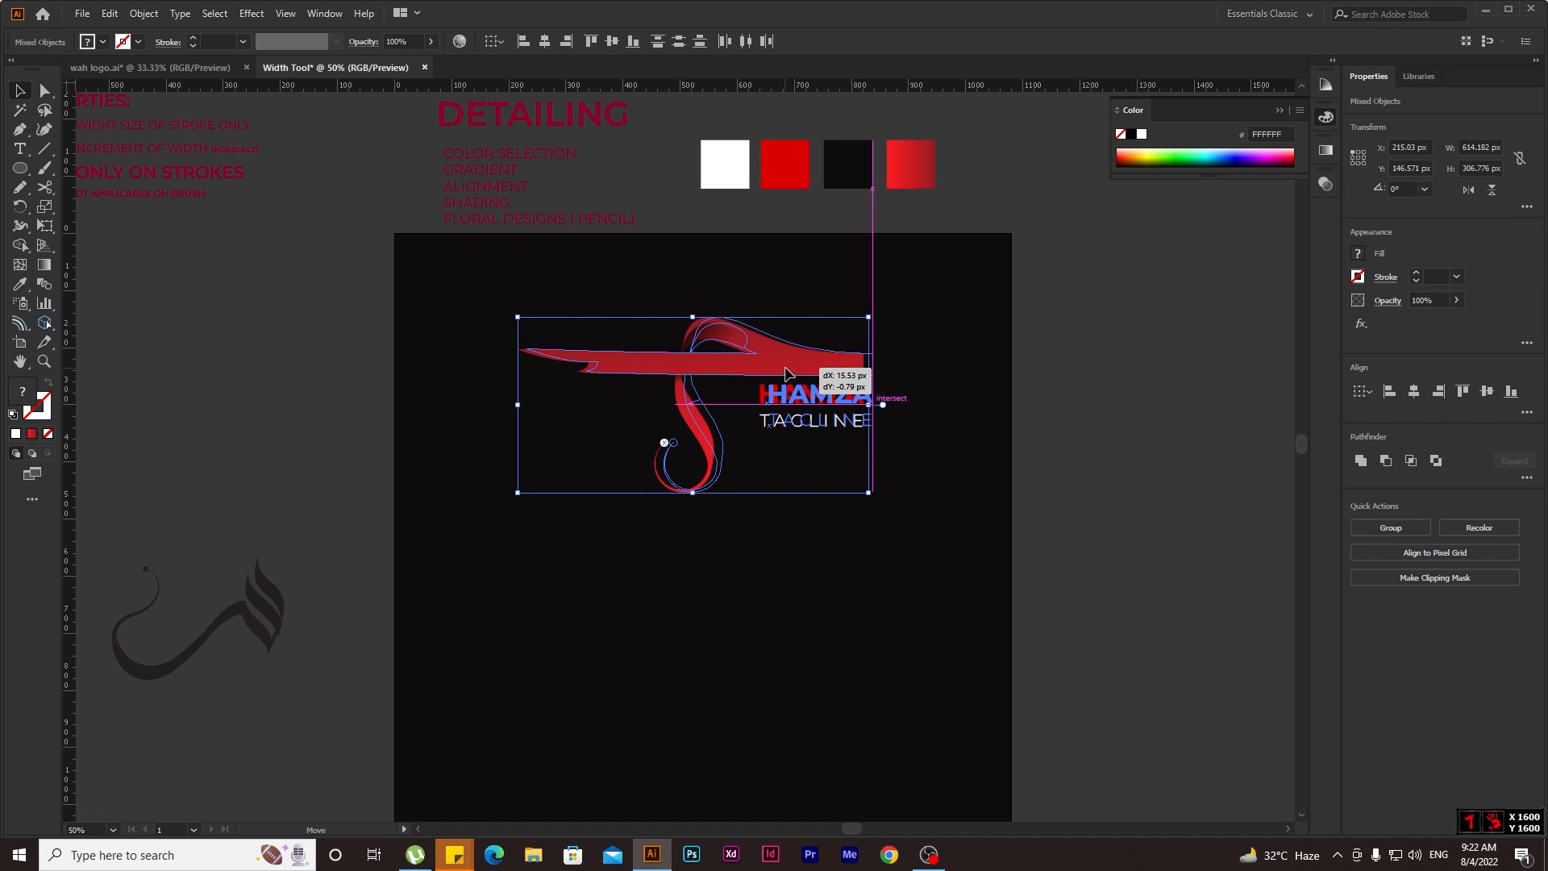
{"action": "left_click", "coordinate": [794, 598]}
Shorten the black background rectangle from its lower edge to about 592 px high, keeping its full width.
{"action": "scroll", "coordinate": [795, 599], "scroll_direction": "down", "scroll_amount": 1}
{"action": "left_click", "coordinate": [880, 686]}
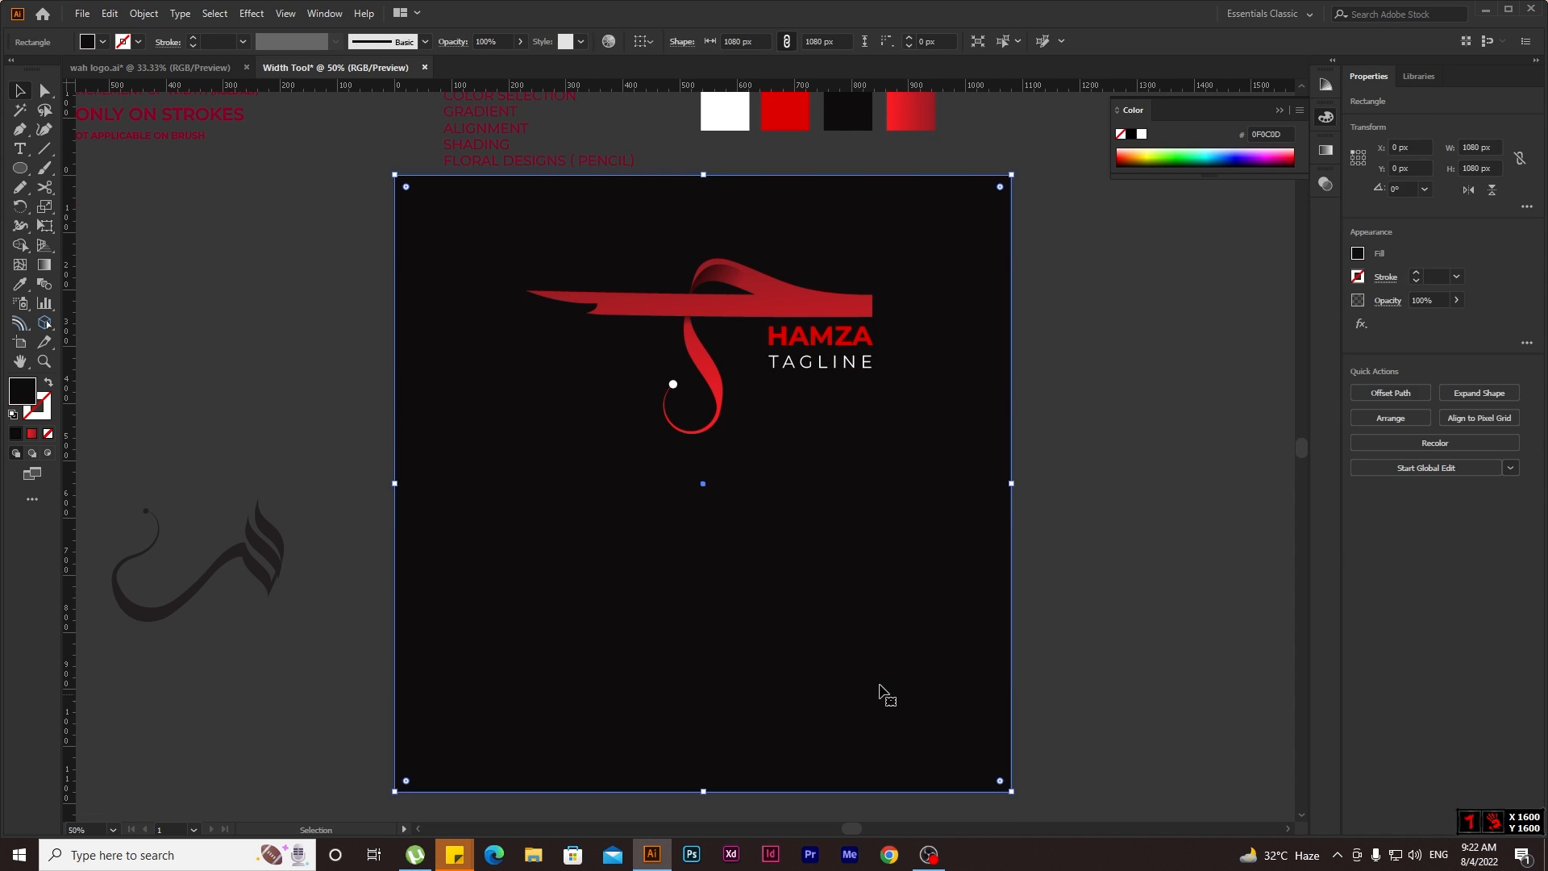
{"action": "left_click", "coordinate": [1153, 605]}
{"action": "left_click", "coordinate": [703, 791]}
{"action": "left_click_drag", "start_coordinate": [703, 791], "coordinate": [703, 517]}
{"action": "key", "text": "ctrl+z"}
{"action": "left_click_drag", "start_coordinate": [704, 794], "coordinate": [704, 514]}
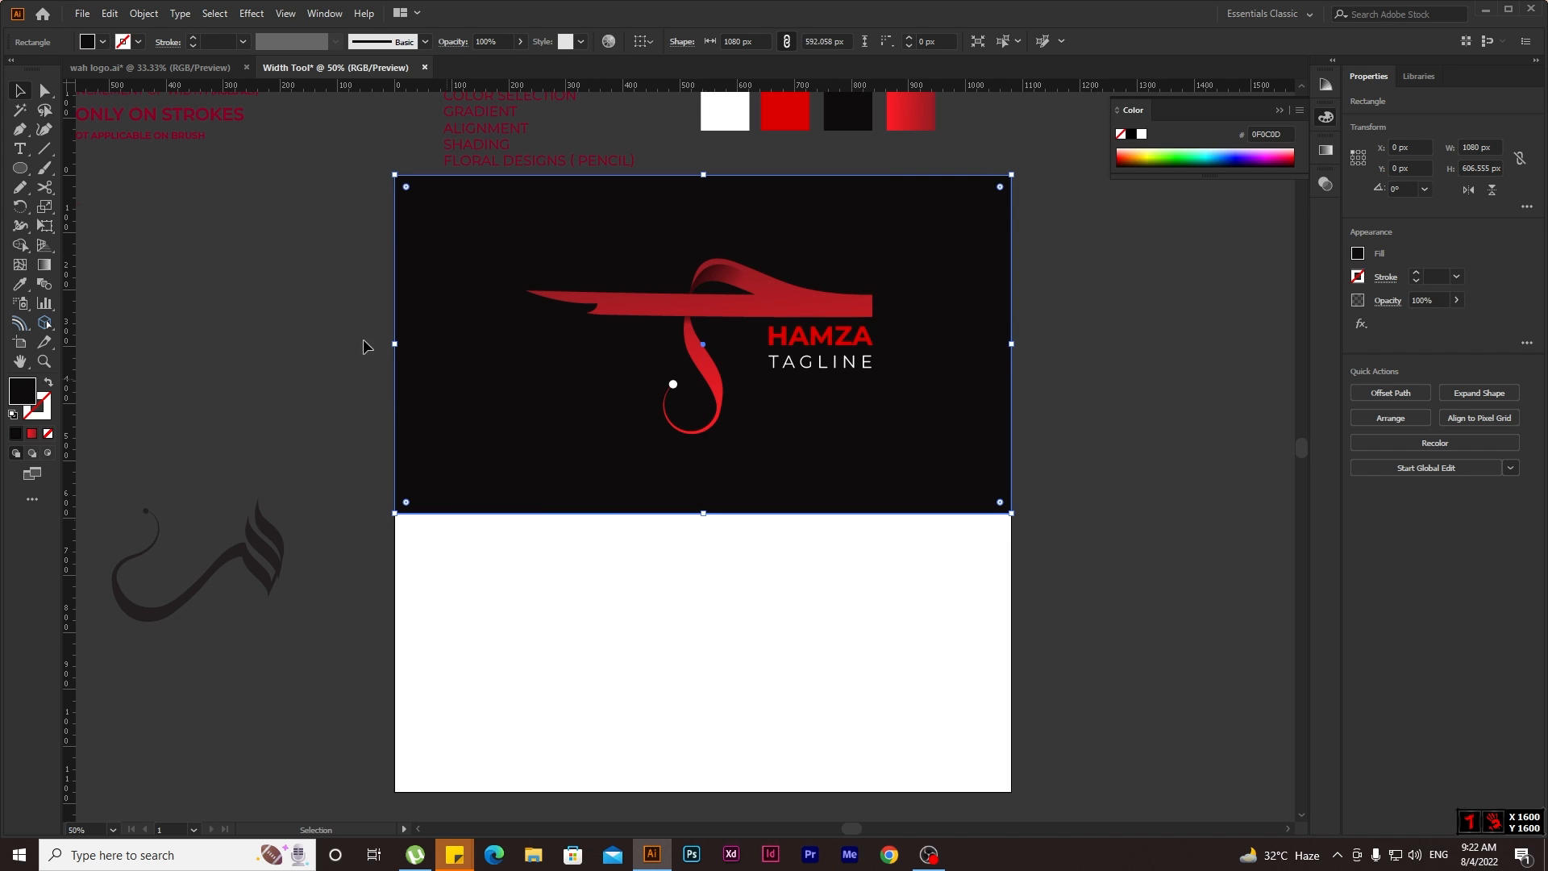
{"action": "left_click", "coordinate": [292, 341]}
Duplicate the black rectangle directly below itself and shorten the upper one to 540 px high.
{"action": "scroll", "coordinate": [403, 371], "scroll_direction": "down", "scroll_amount": 3}
{"action": "left_click_drag", "start_coordinate": [511, 404], "coordinate": [539, 649]}
{"action": "left_click", "coordinate": [707, 416]}
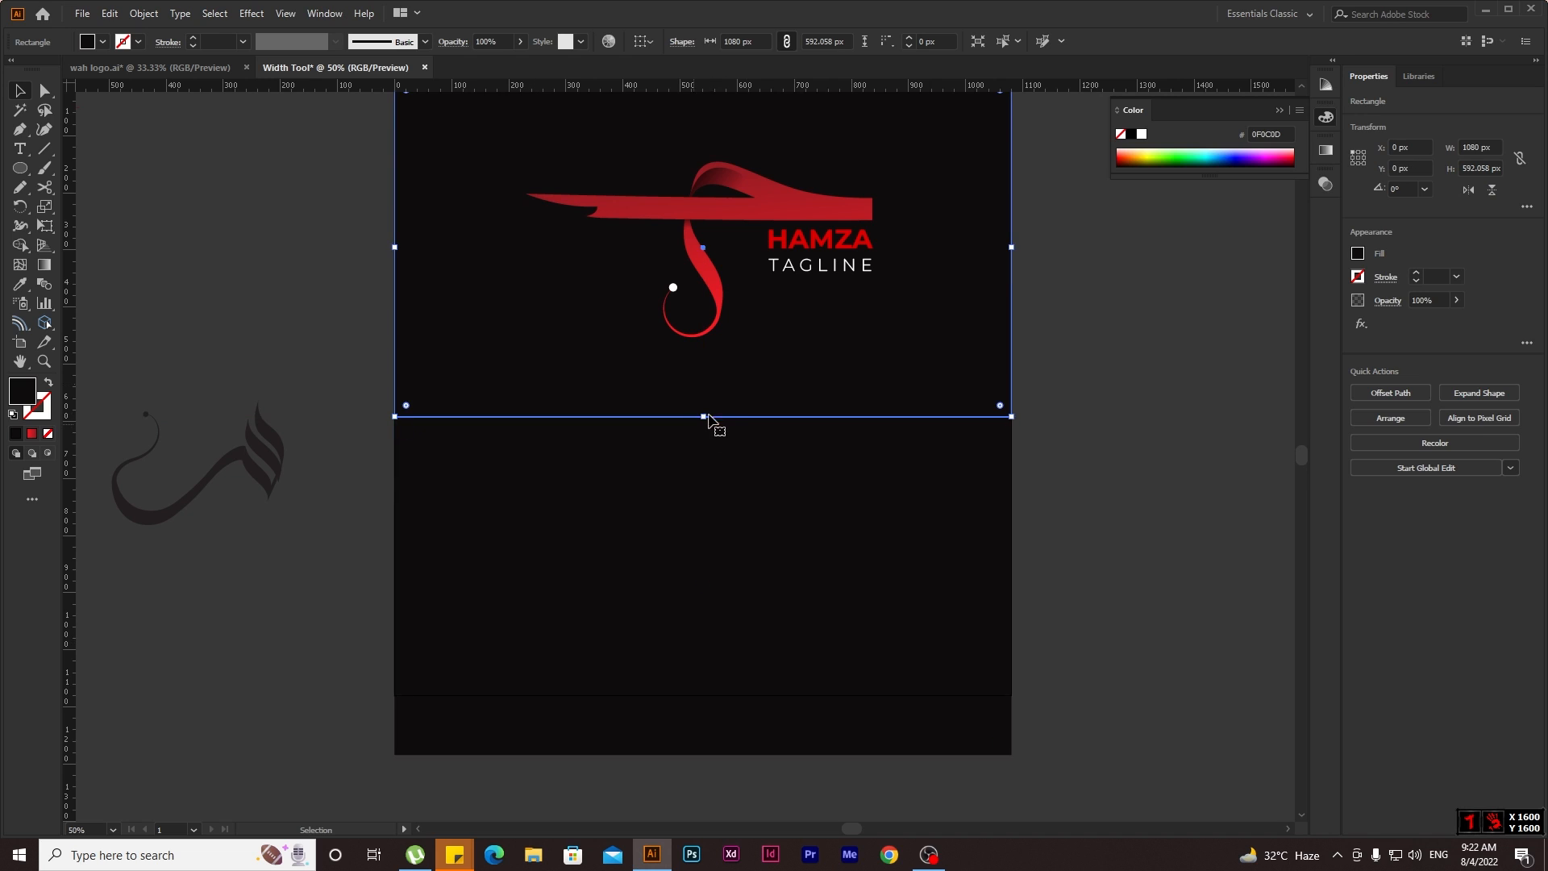
{"action": "left_click_drag", "start_coordinate": [705, 416], "coordinate": [708, 387]}
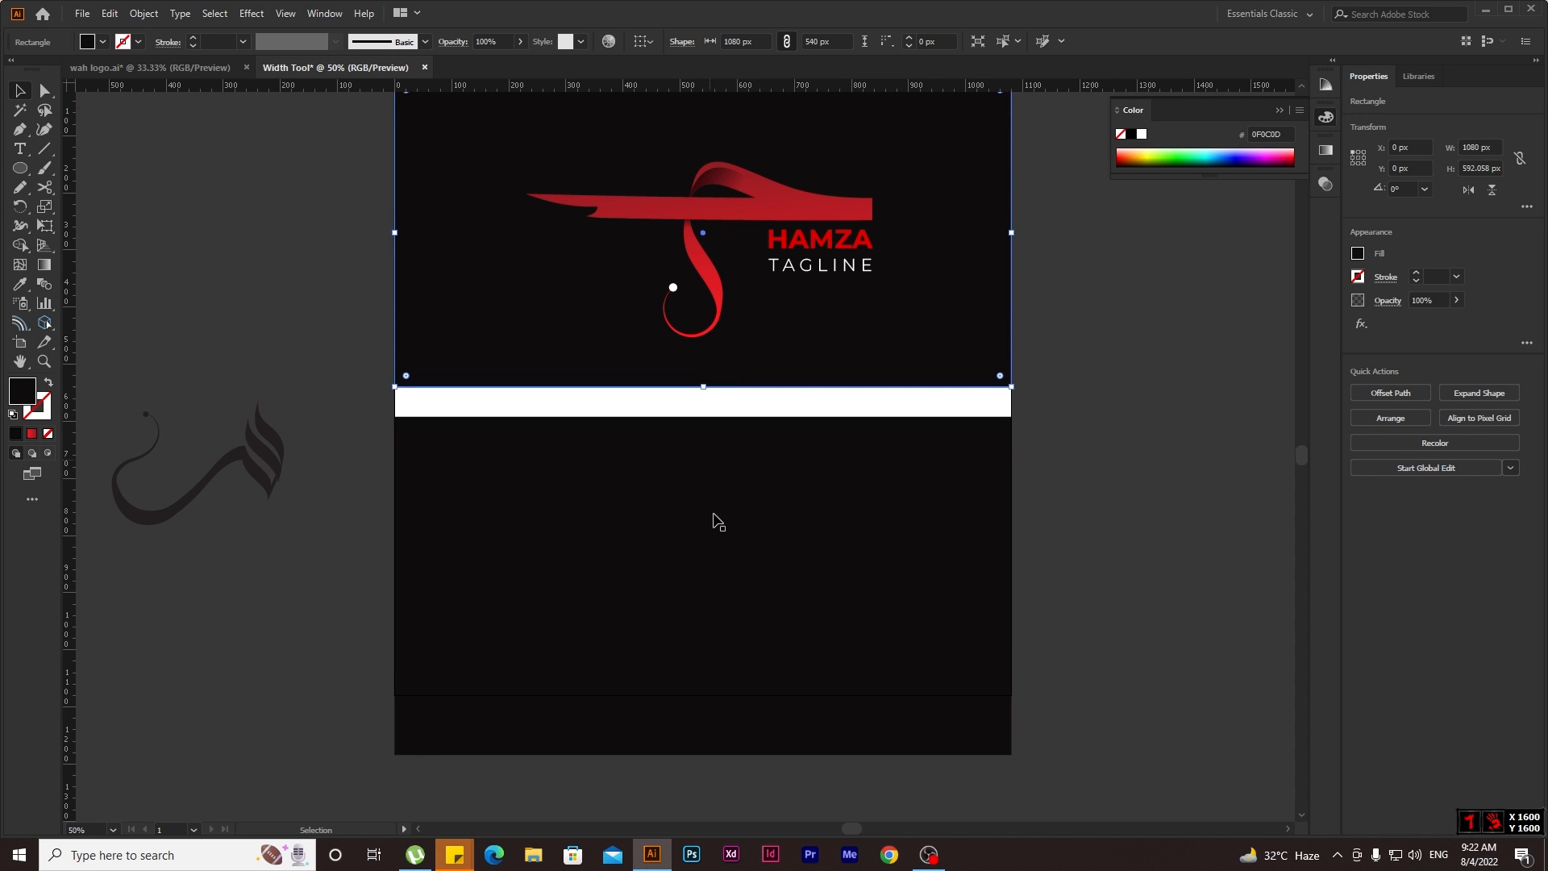
Move the lower rectangle up, leaving a thin white gap, and shorten it to about 532 px high so it ends at the artboard's lower edge.
{"action": "left_click", "coordinate": [716, 520]}
{"action": "left_click_drag", "start_coordinate": [717, 463], "coordinate": [723, 455]}
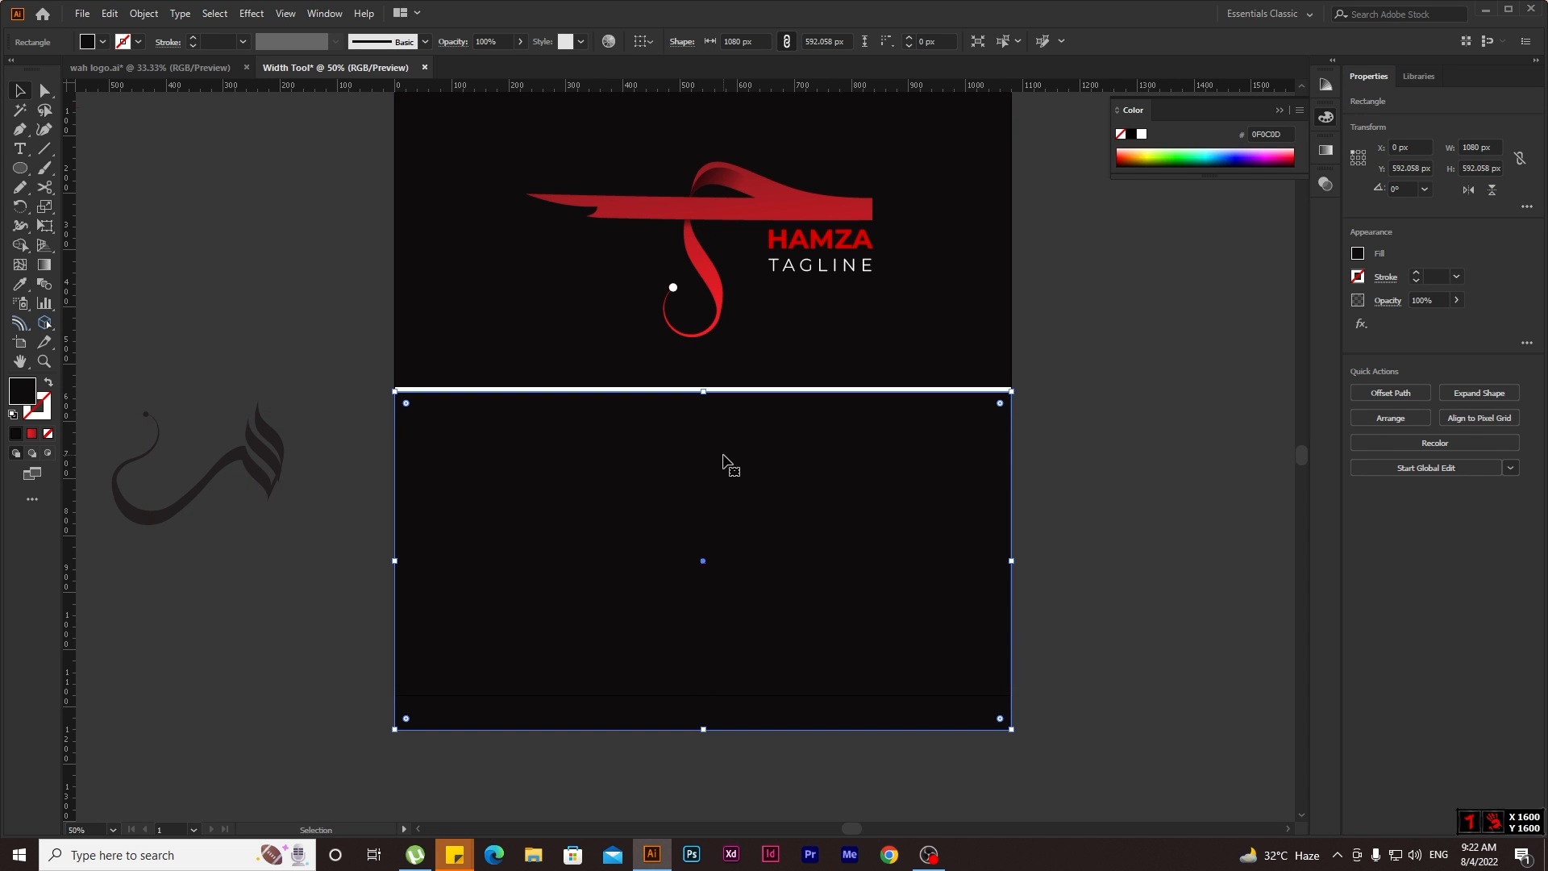
{"action": "left_click_drag", "start_coordinate": [705, 731], "coordinate": [706, 694]}
{"action": "scroll", "coordinate": [298, 217], "scroll_direction": "up", "scroll_amount": 1}
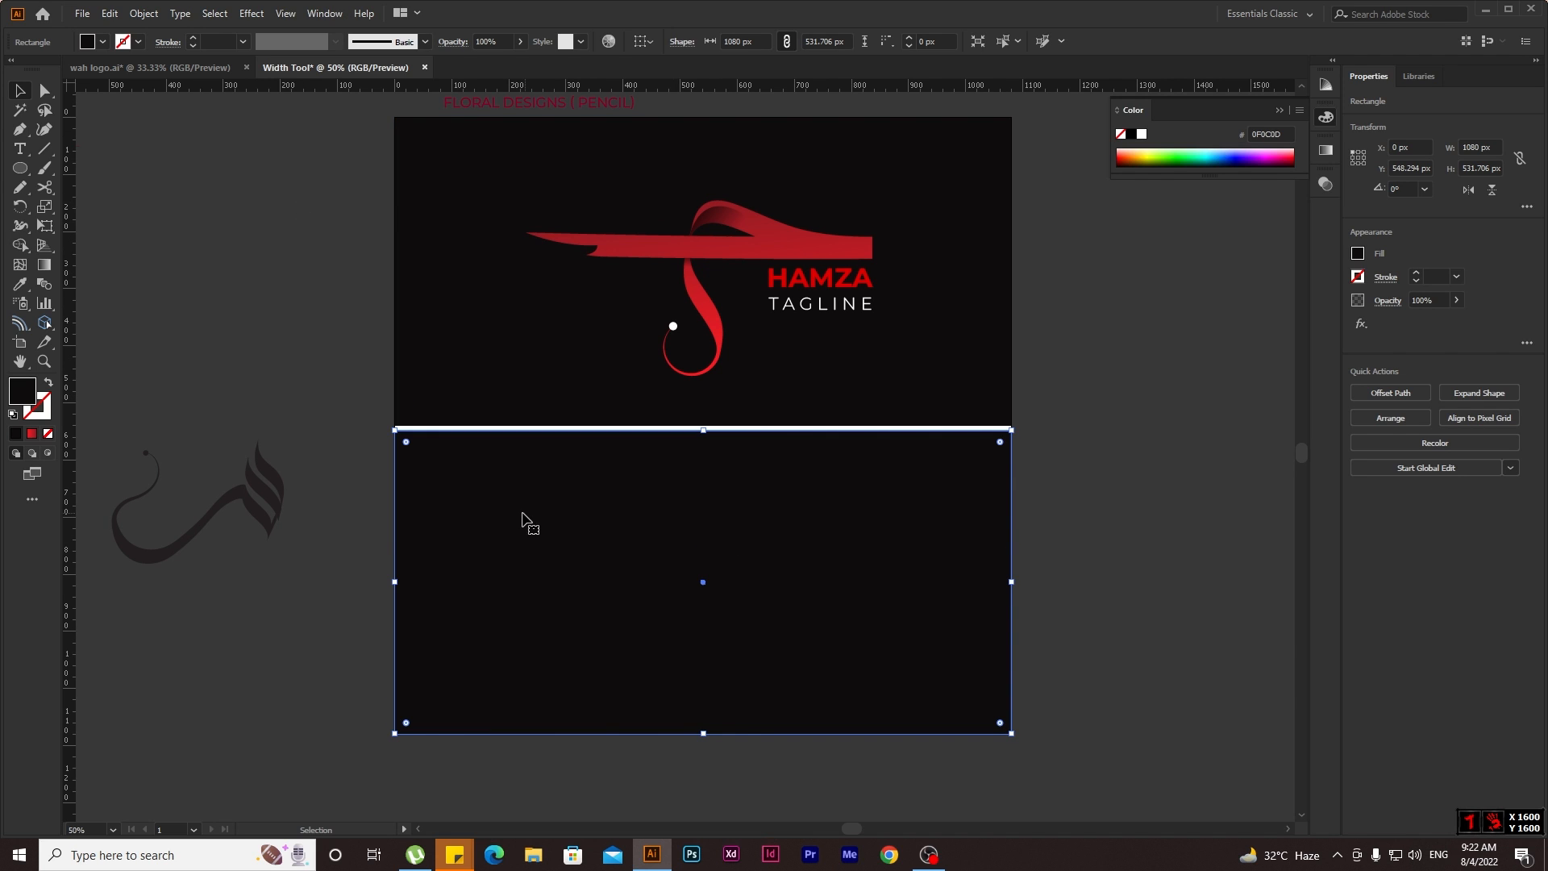
Fill the lower rectangle with the red gradient sampled from the logo's horizontal stroke.
{"action": "left_click", "coordinate": [30, 286]}
{"action": "left_click", "coordinate": [808, 242]}
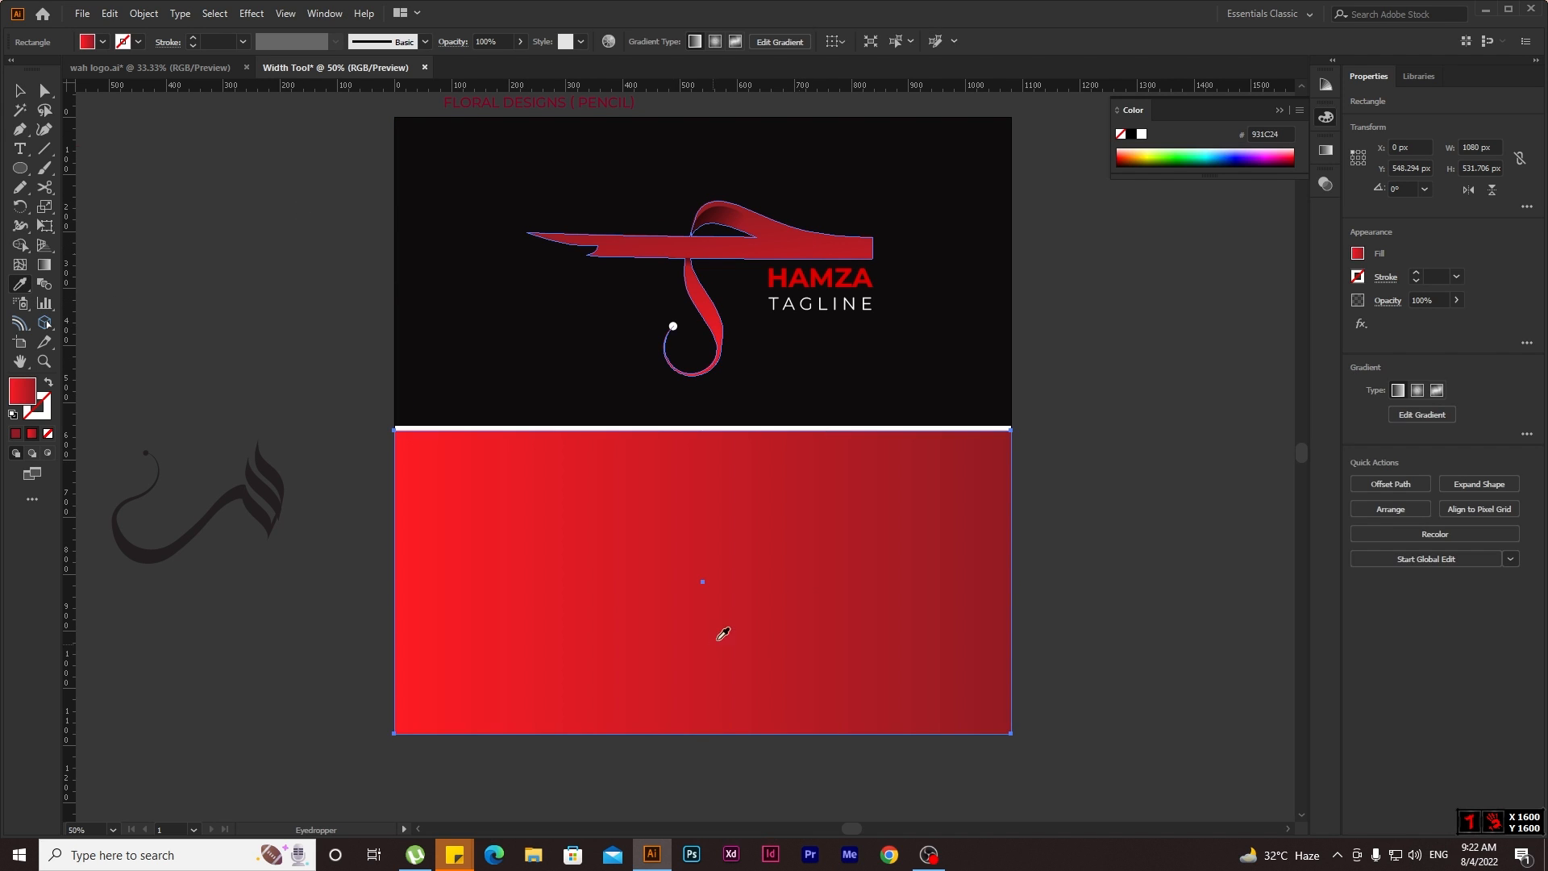
{"action": "key", "text": "v"}
Copy the complete logo with its name and tagline straight down onto the red gradient panel.
{"action": "left_click_drag", "start_coordinate": [318, 139], "coordinate": [961, 379]}
{"action": "left_click_drag", "start_coordinate": [807, 241], "coordinate": [748, 554]}
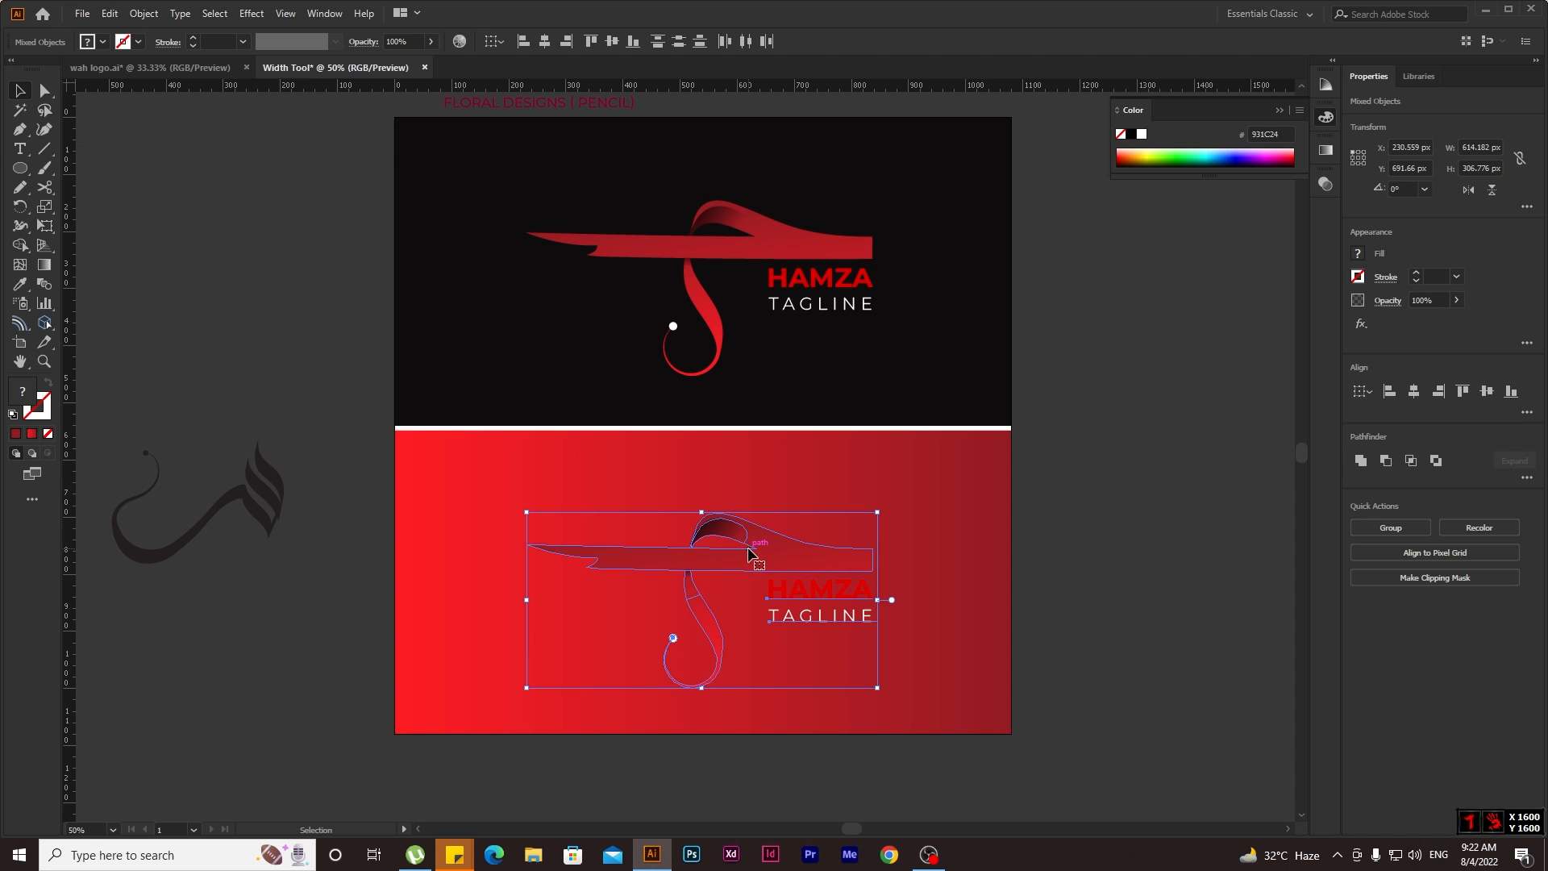
{"action": "left_click", "coordinate": [1114, 568]}
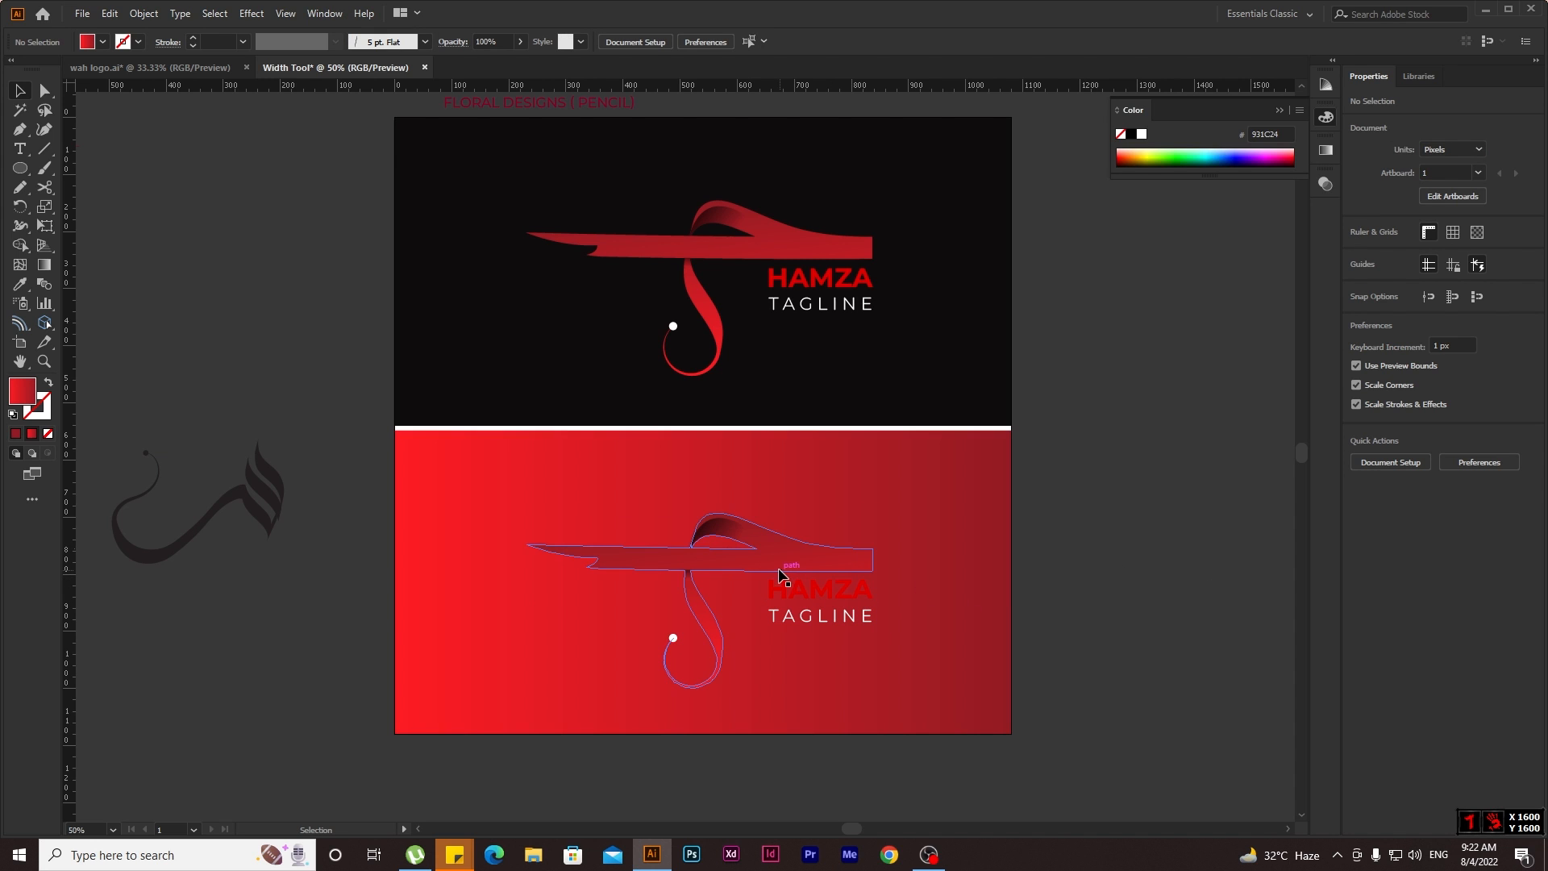
Fill the copied calligraphy shape on the red panel white, sampled from the white swatch.
{"action": "left_click", "coordinate": [798, 597]}
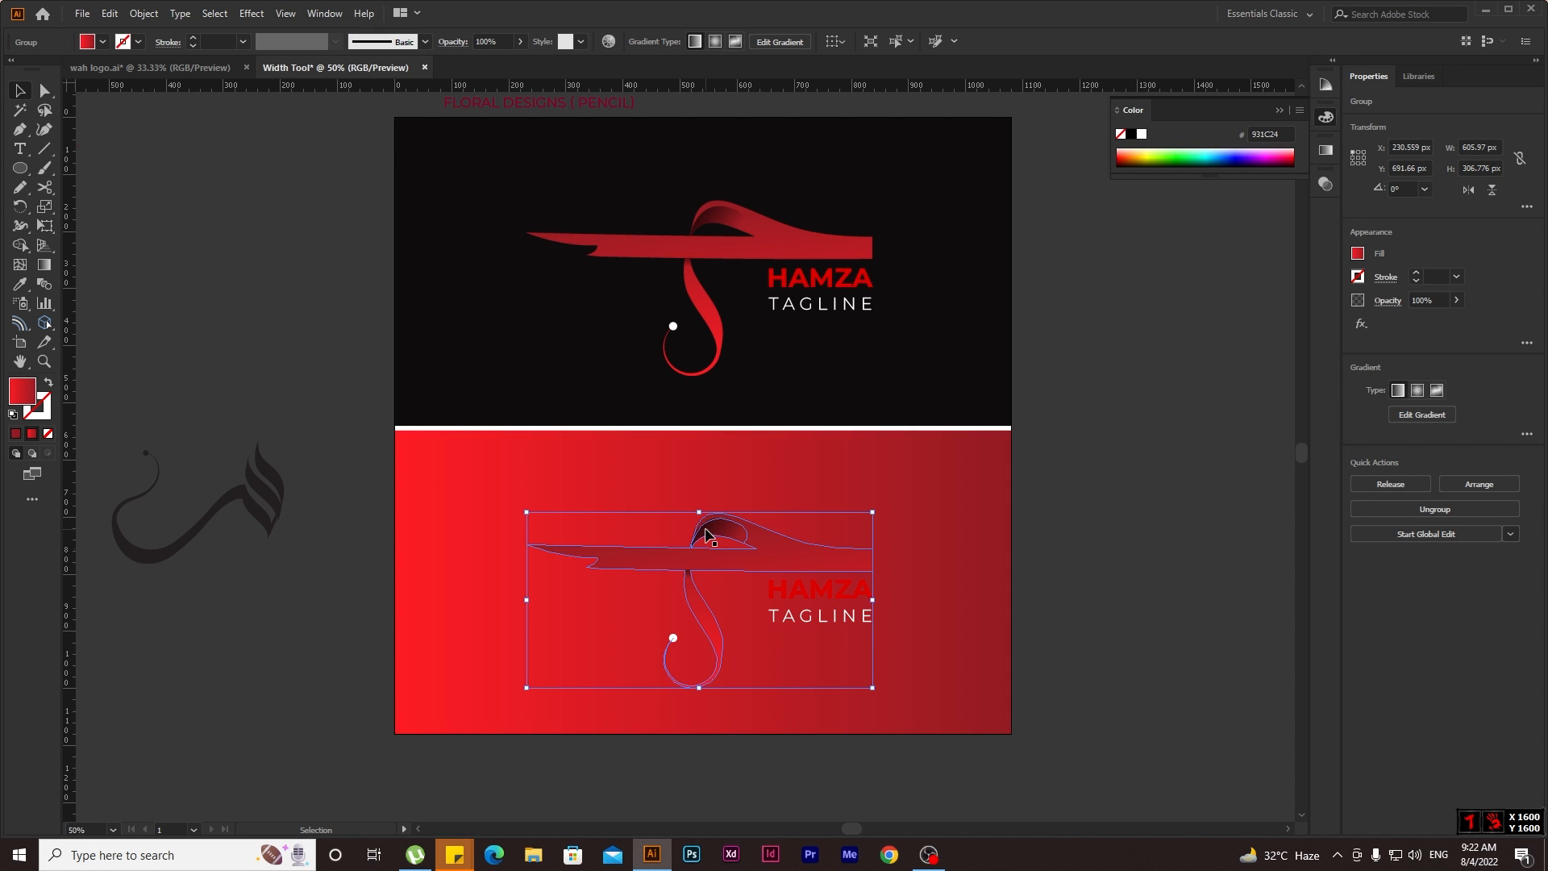
{"action": "scroll", "coordinate": [616, 508], "scroll_direction": "up", "scroll_amount": 2}
{"action": "left_click", "coordinate": [20, 284]}
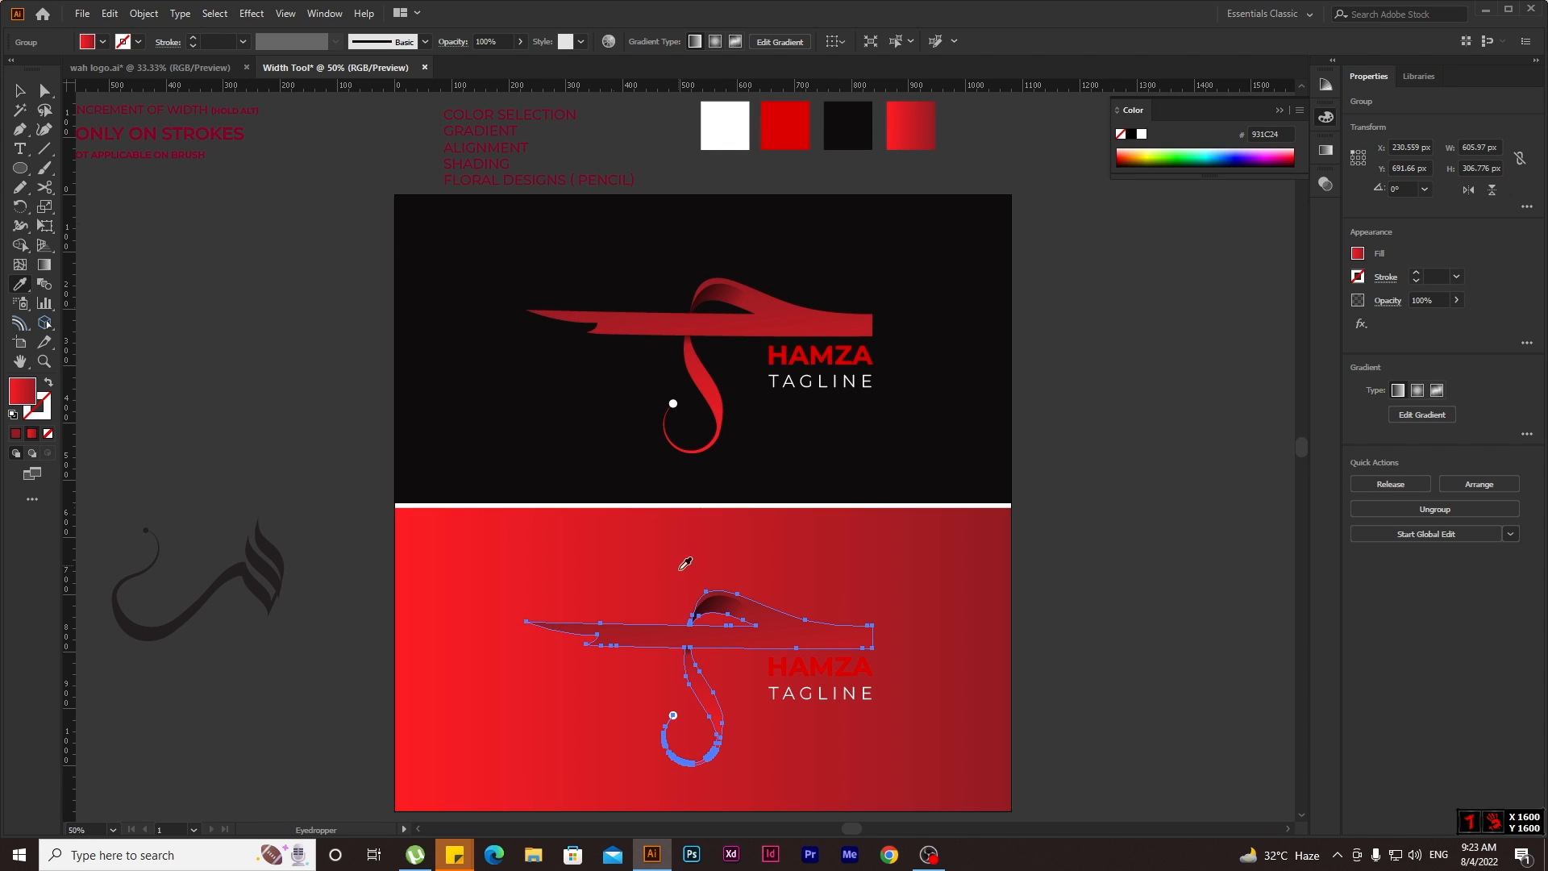
{"action": "left_click", "coordinate": [731, 126]}
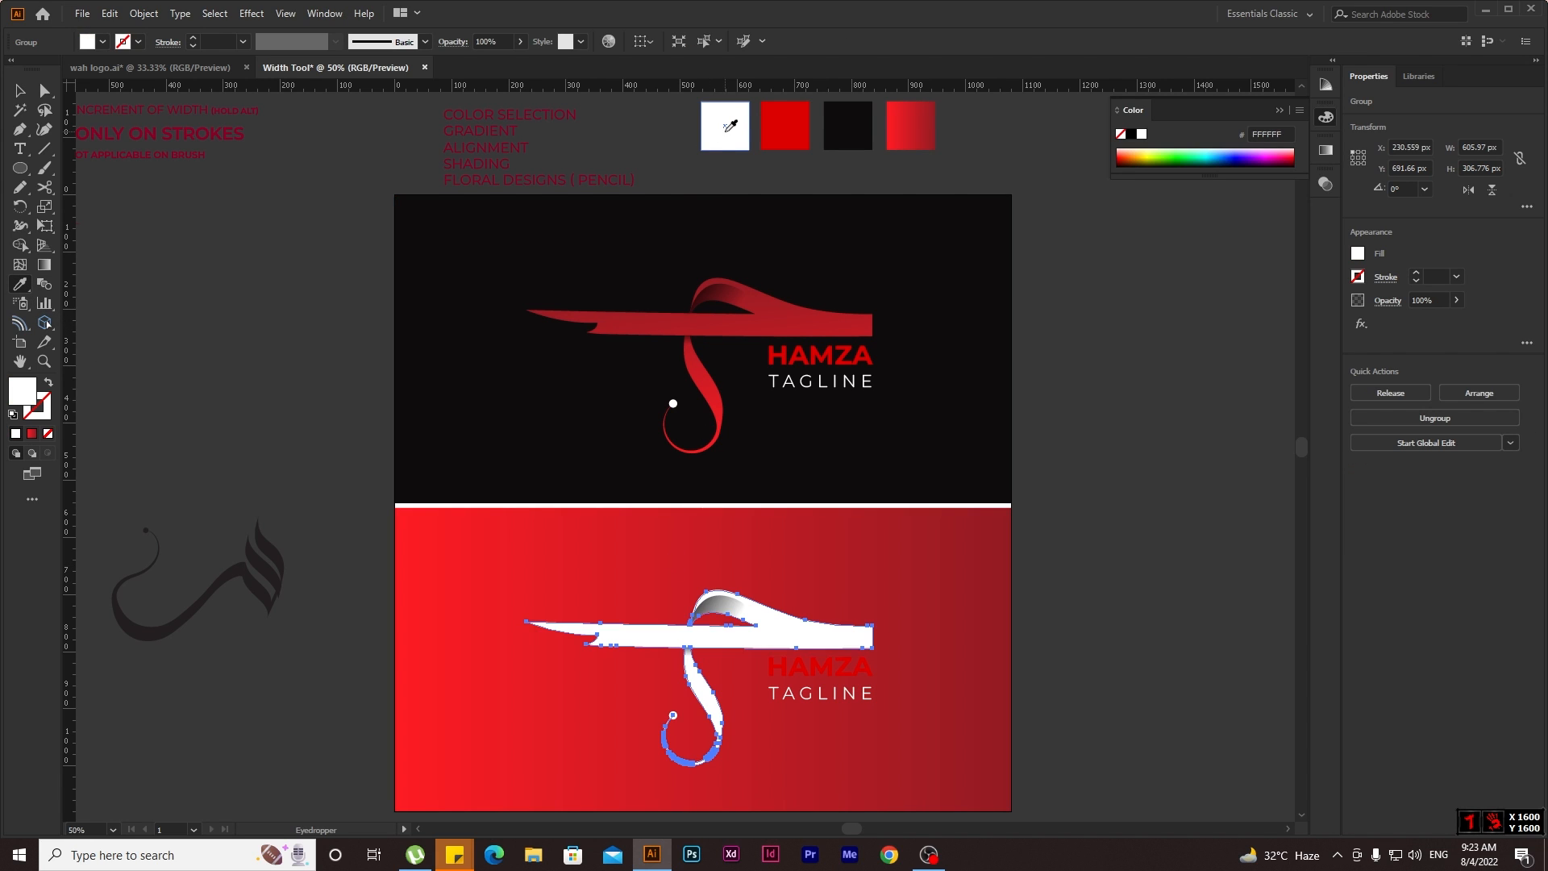
{"action": "key", "text": "v"}
{"action": "left_click", "coordinate": [141, 253]}
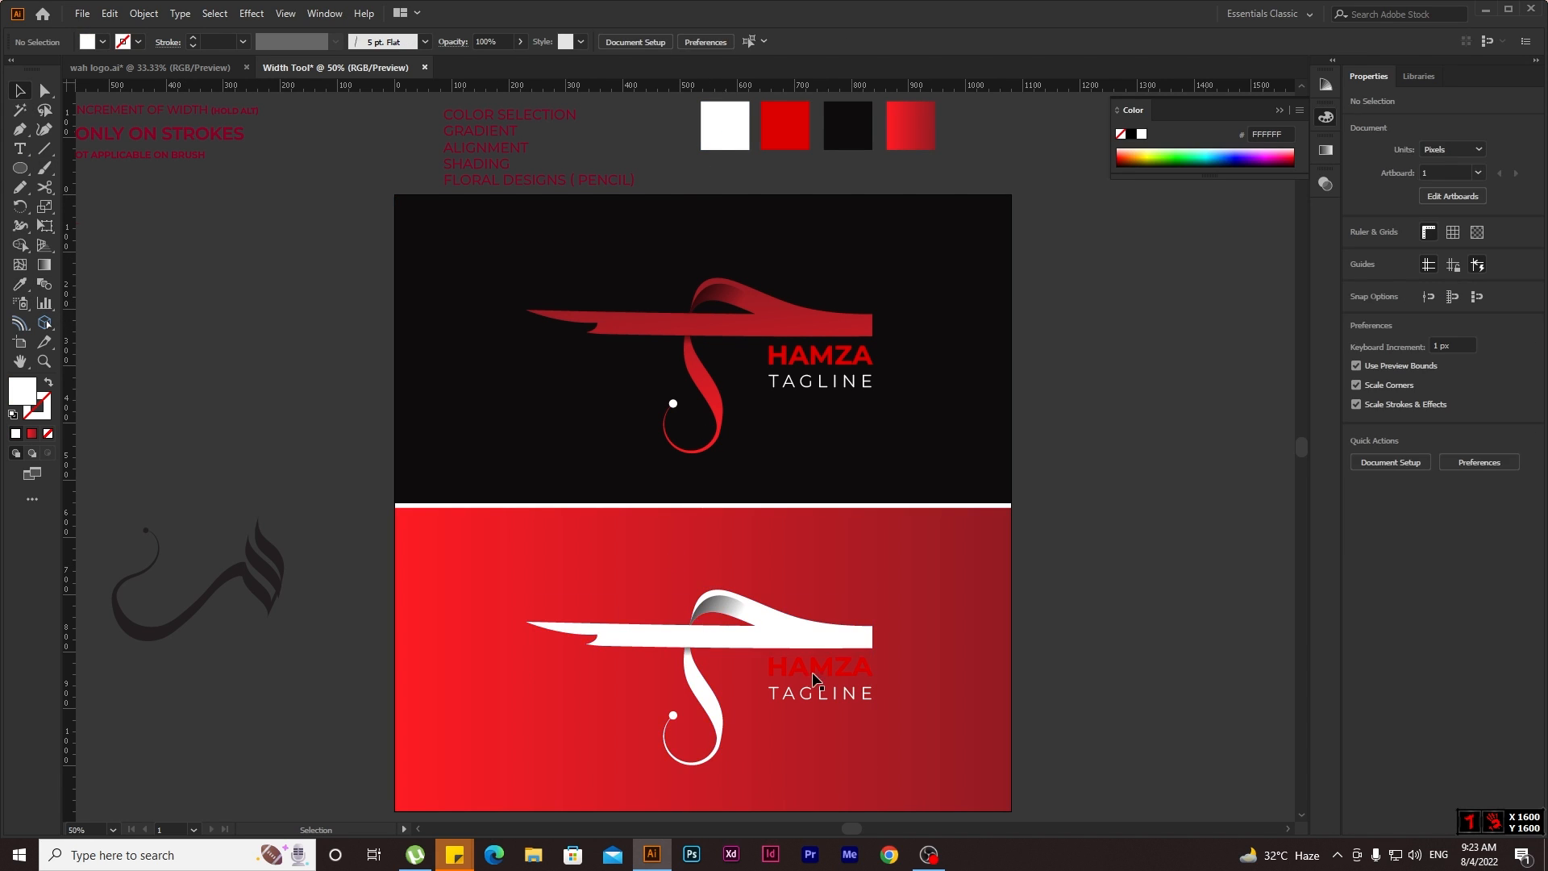
Recolour the name above the tagline on the red panel near-black, sampled from the upper background.
{"action": "left_click", "coordinate": [838, 676]}
{"action": "key", "text": "i"}
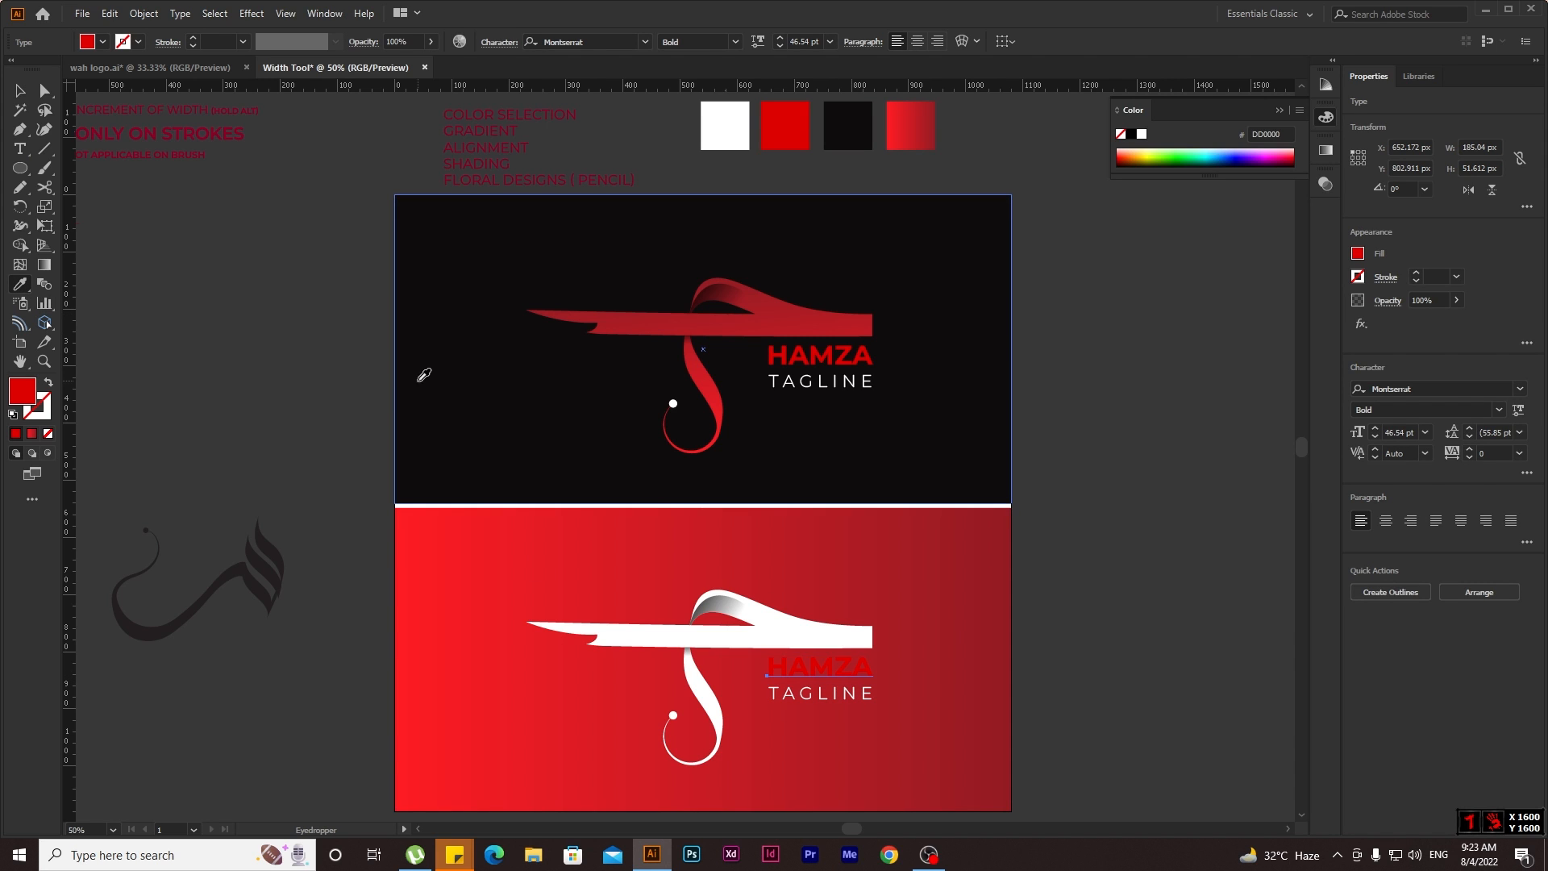
{"action": "left_click", "coordinate": [443, 379]}
{"action": "key", "text": "v"}
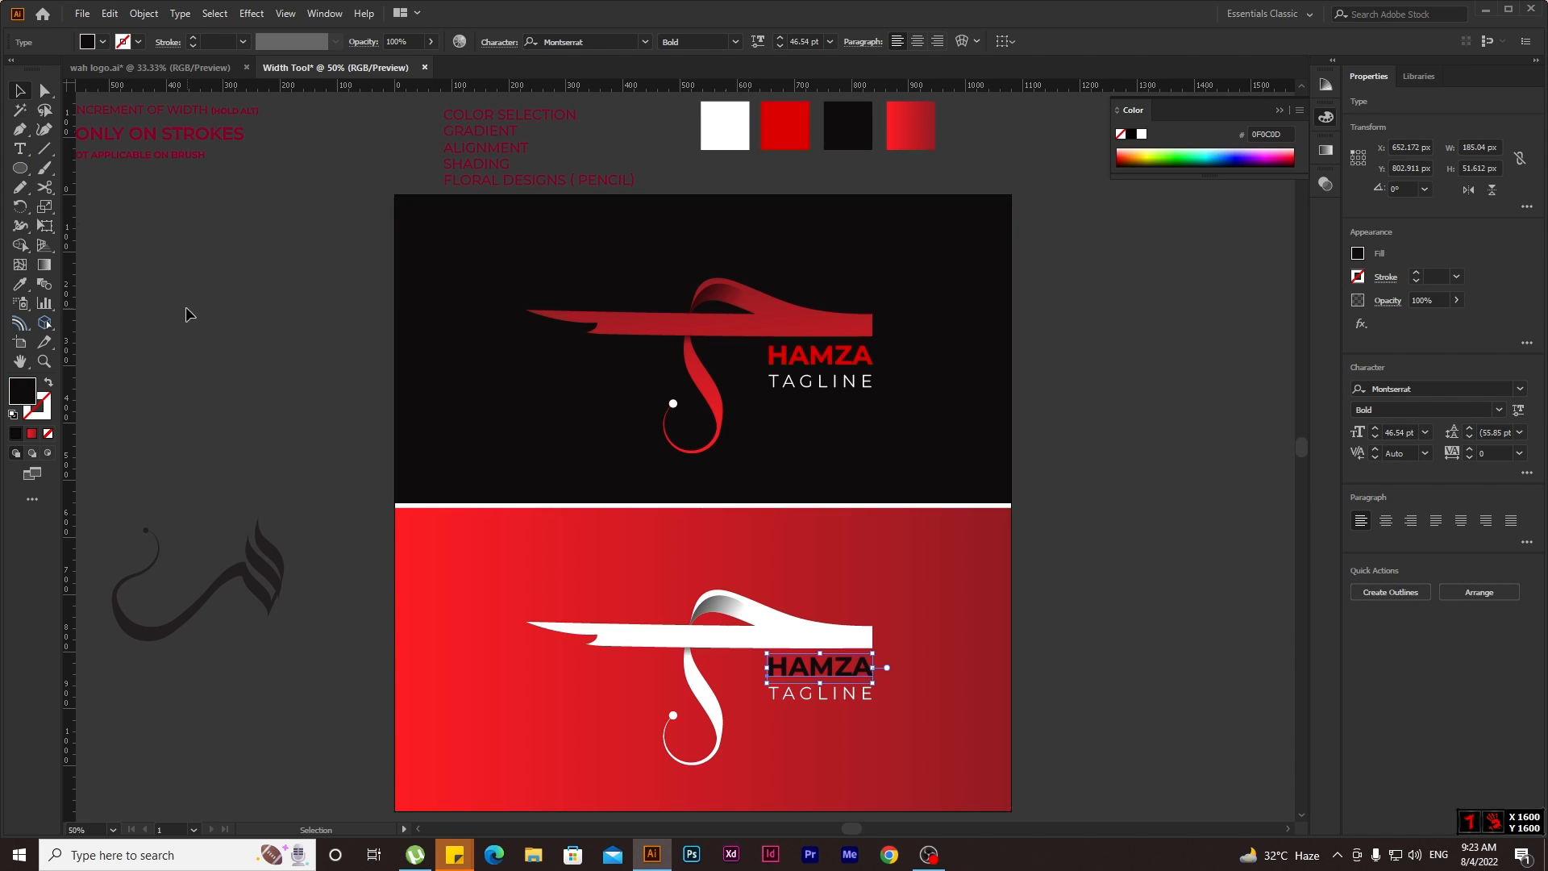
Recolour the dot at the copied logo's curl near-black, sampled from the upper background.
{"action": "left_click", "coordinate": [714, 720]}
{"action": "left_click", "coordinate": [673, 723]}
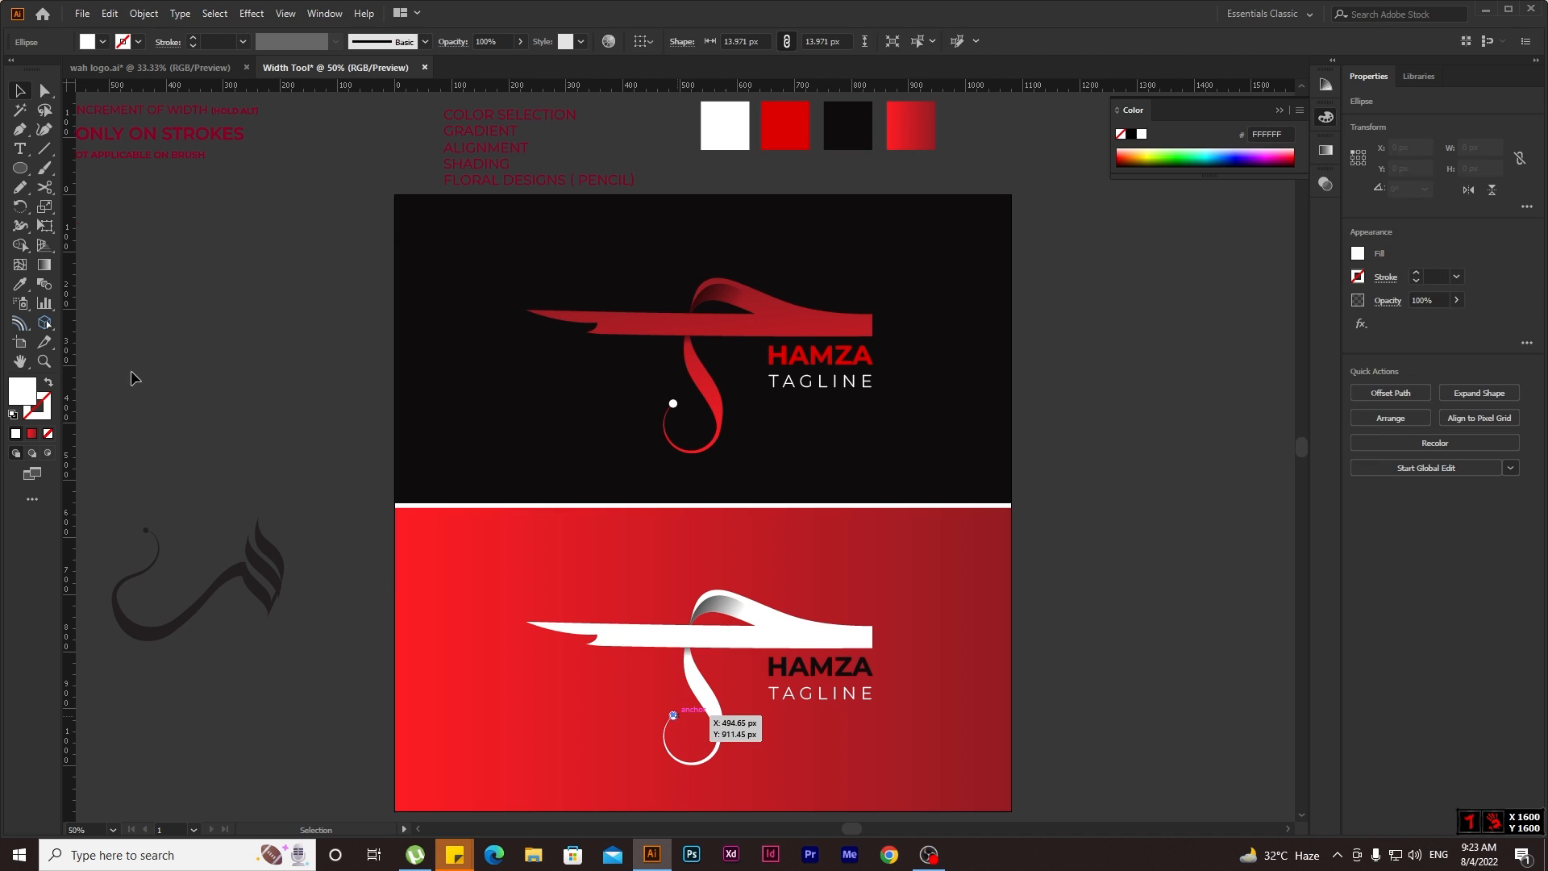
{"action": "key", "text": "i"}
{"action": "left_click", "coordinate": [526, 451]}
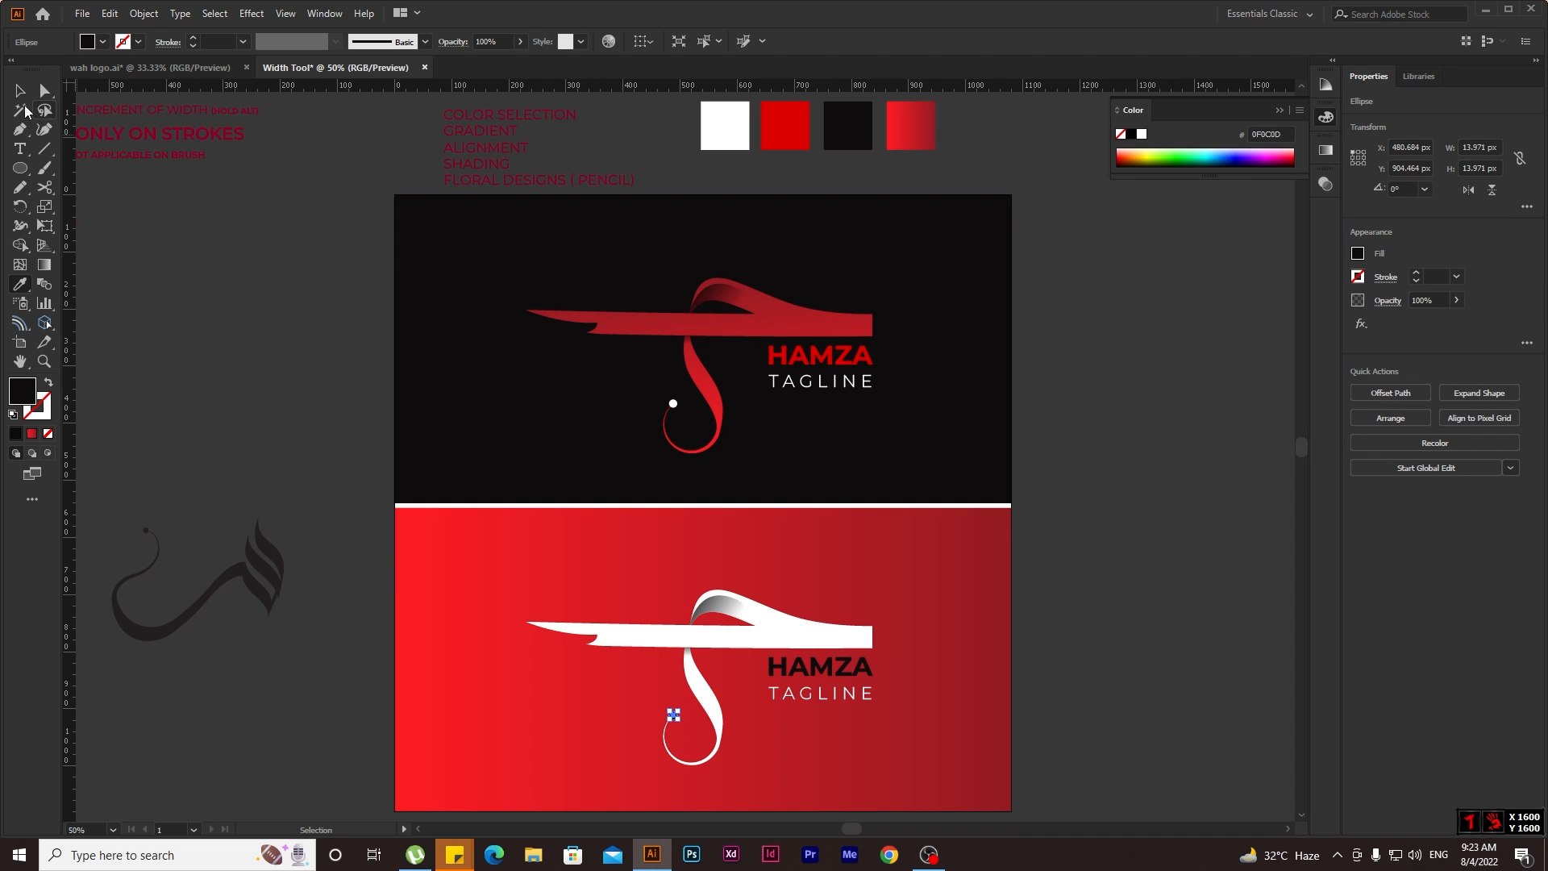
{"action": "key", "text": "v"}
{"action": "left_click", "coordinate": [281, 407]}
Redraw the lower panel's gradient from just outside its left edge to near its centre, leaving the right half dark red.
{"action": "scroll", "coordinate": [449, 466], "scroll_direction": "down", "scroll_amount": 1}
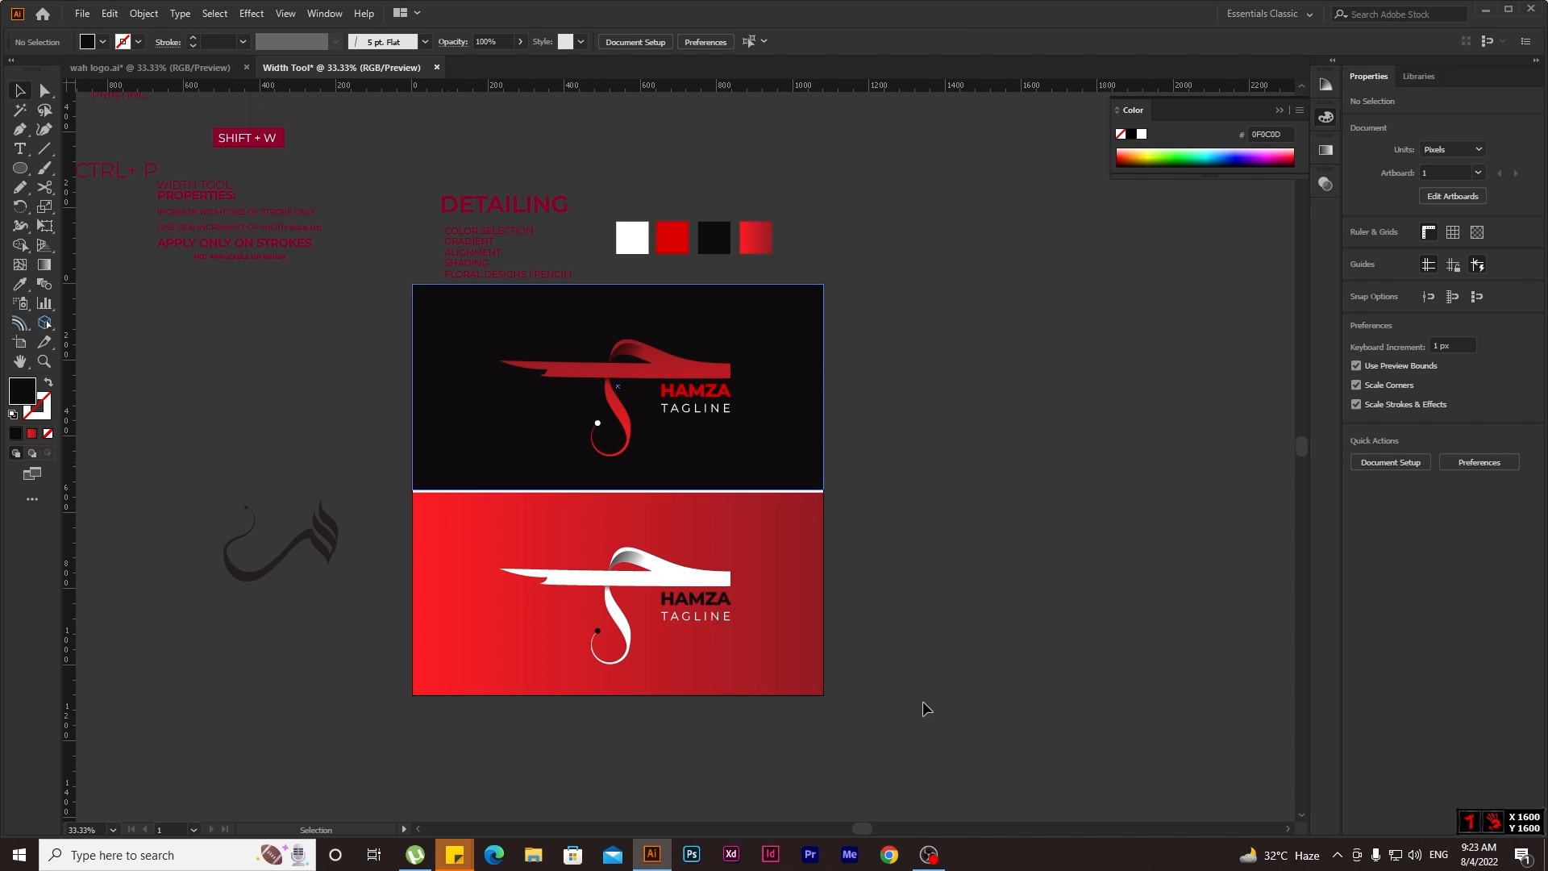
{"action": "scroll", "coordinate": [998, 698], "scroll_direction": "left", "scroll_amount": 1}
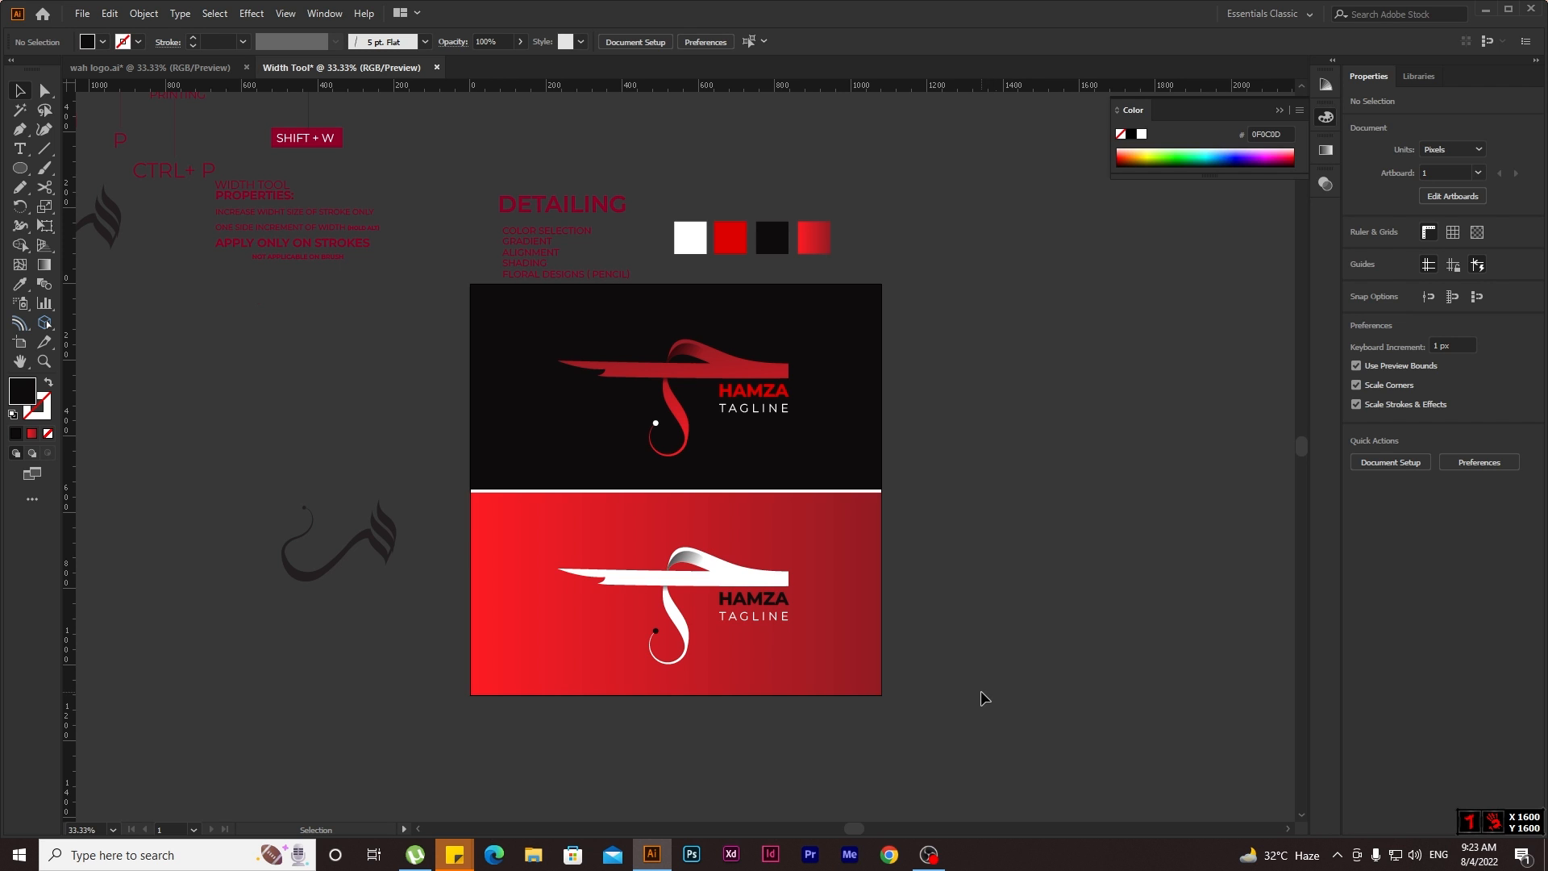
{"action": "left_click", "coordinate": [534, 504]}
{"action": "key", "text": "g"}
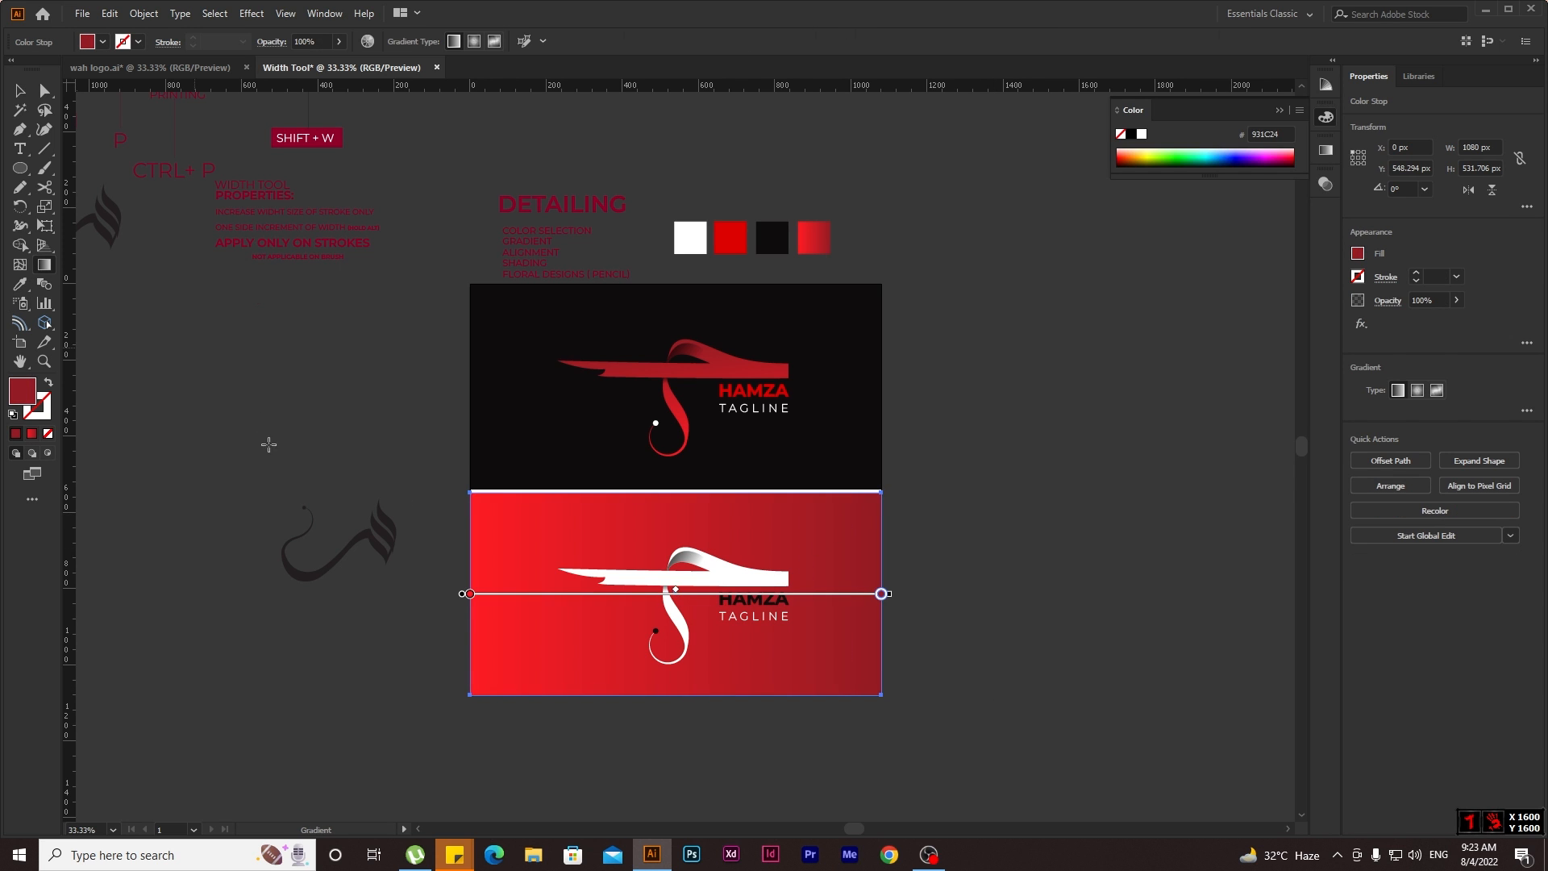
{"action": "left_click_drag", "start_coordinate": [430, 502], "coordinate": [702, 593]}
{"action": "key", "text": "v"}
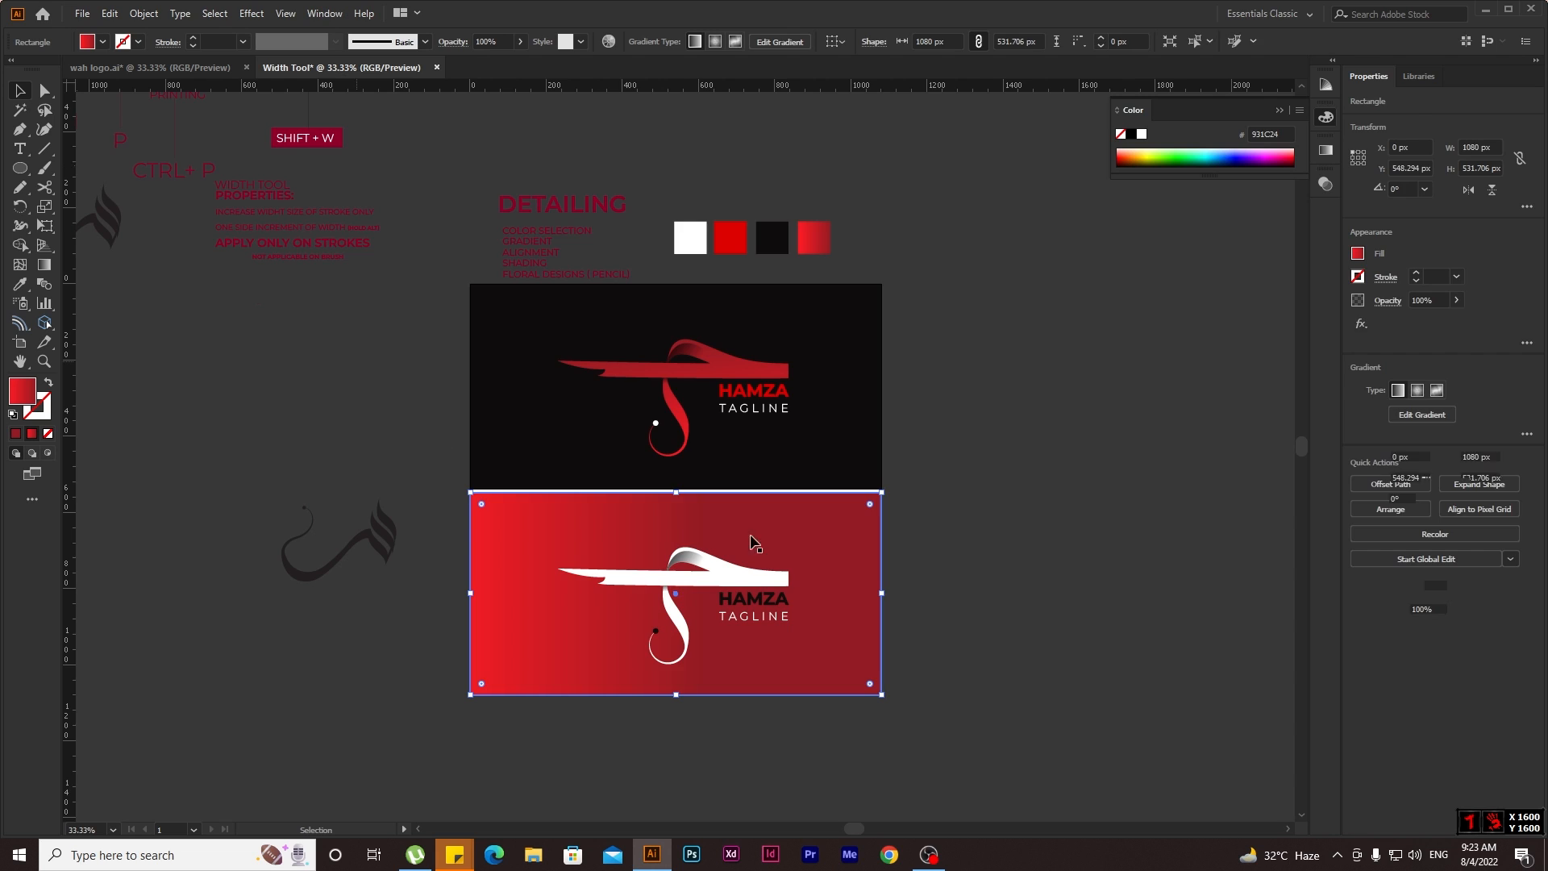
{"action": "key", "text": "ctrl+shift+a"}
{"action": "scroll", "coordinate": [753, 553], "scroll_direction": "up", "scroll_amount": 1}
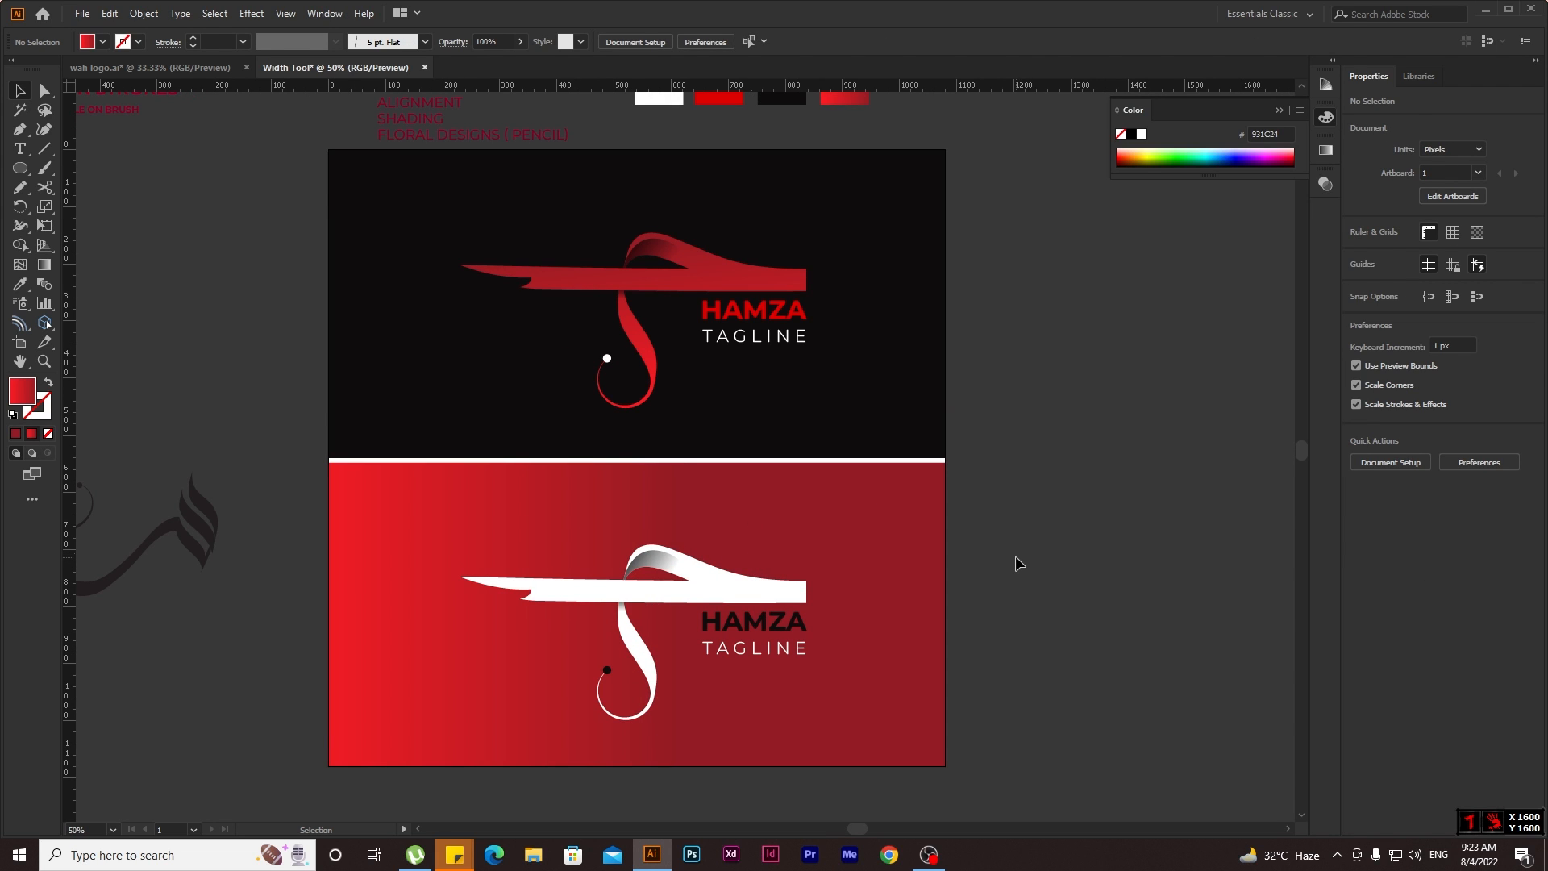